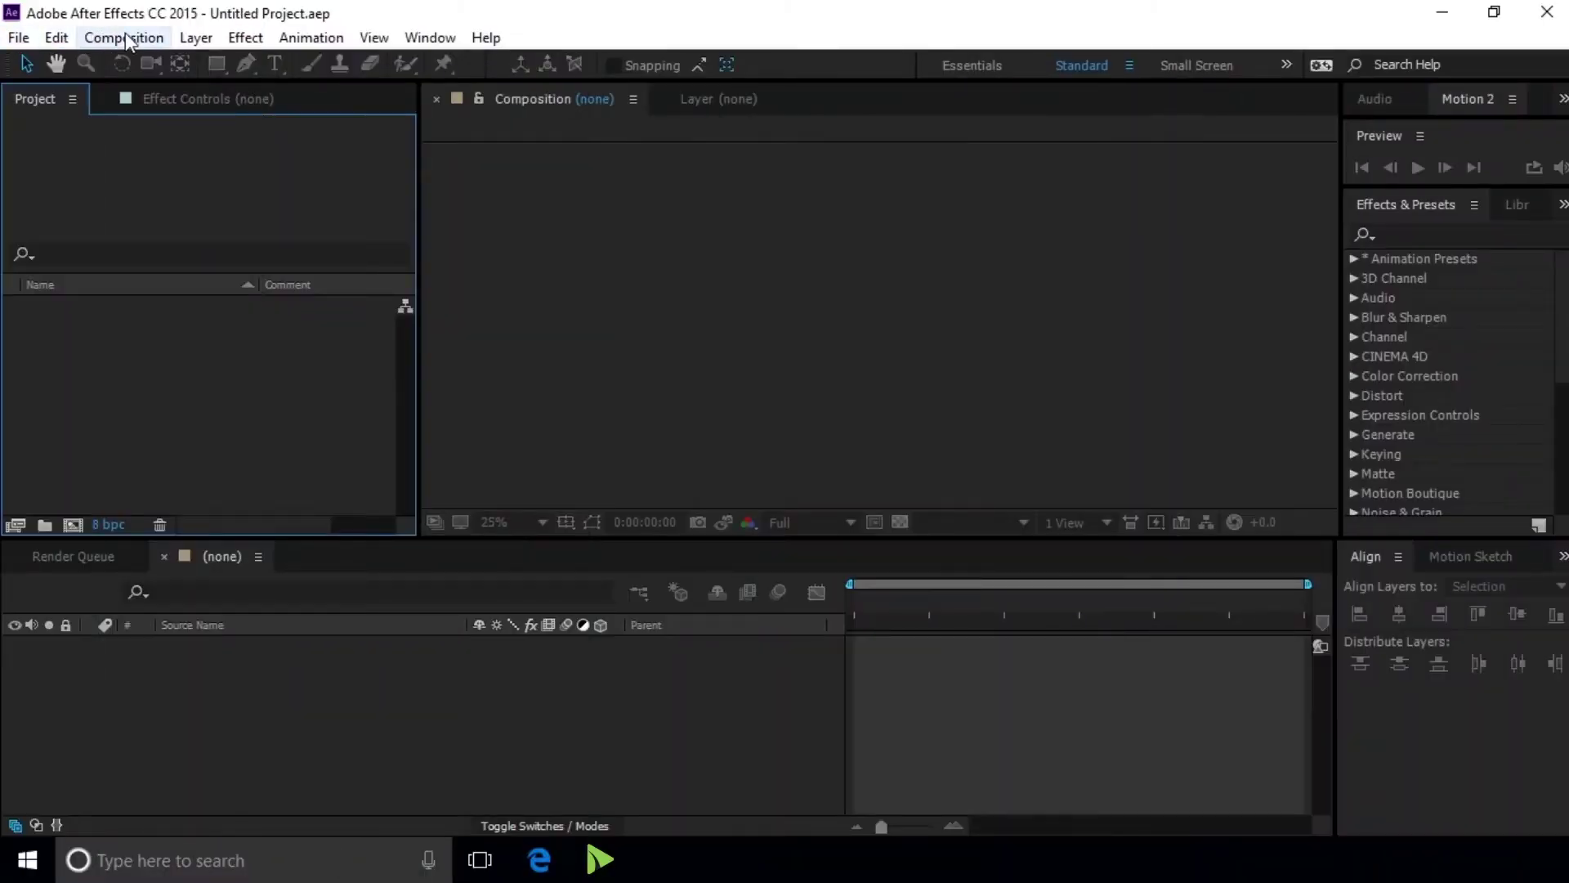
Create a 1920×1080, 29.97 fps composition named MAIN, then bring up the Import File dialog
left_click(124, 38)
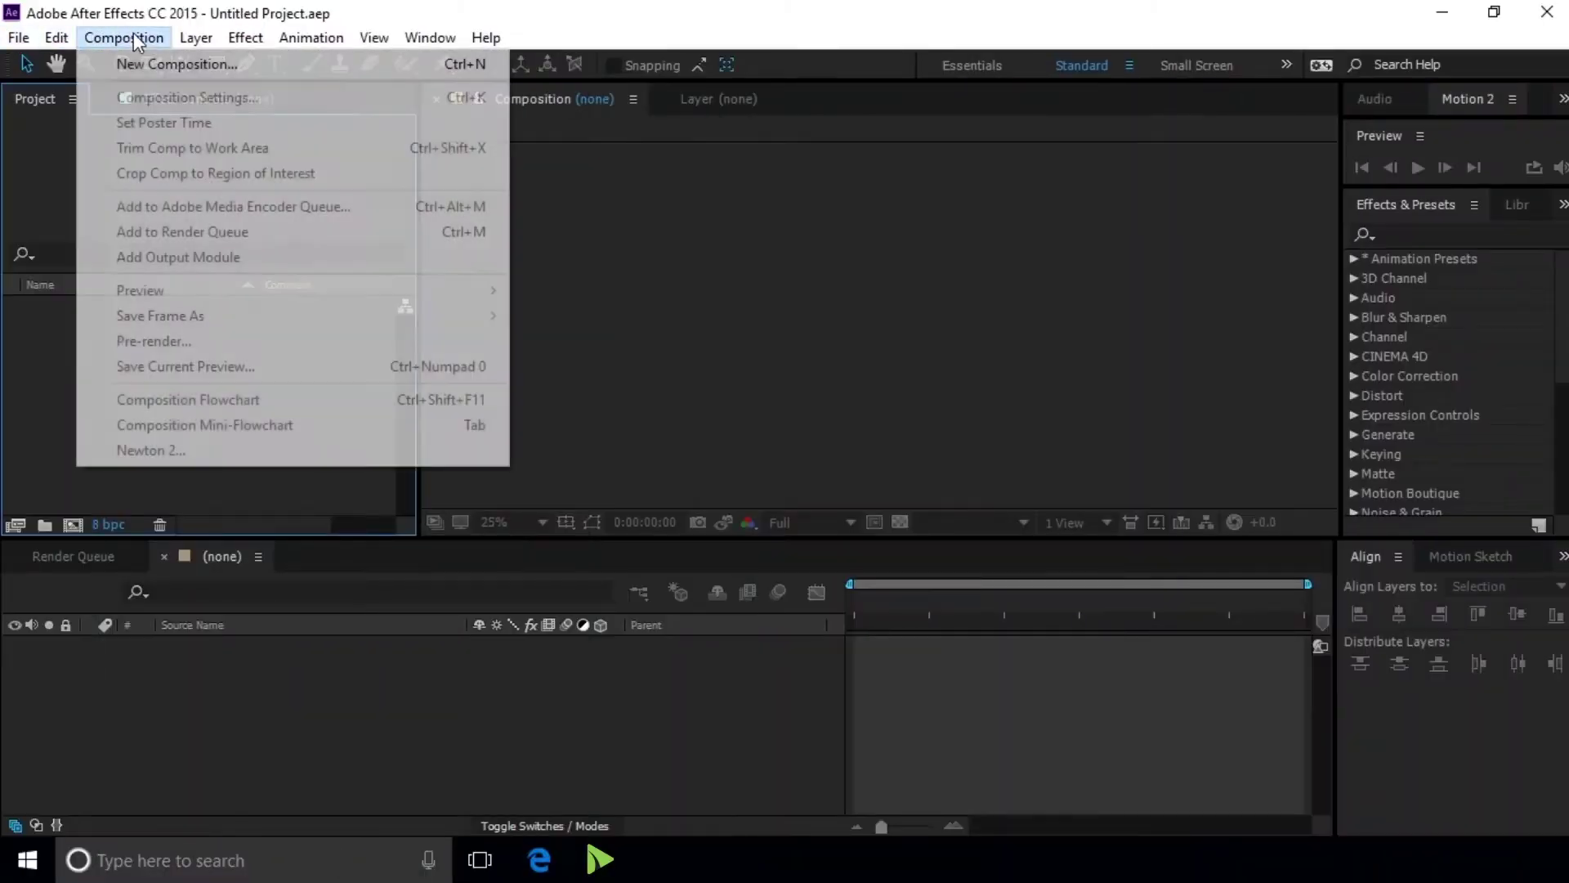
left_click(157, 67)
type("MAIN")
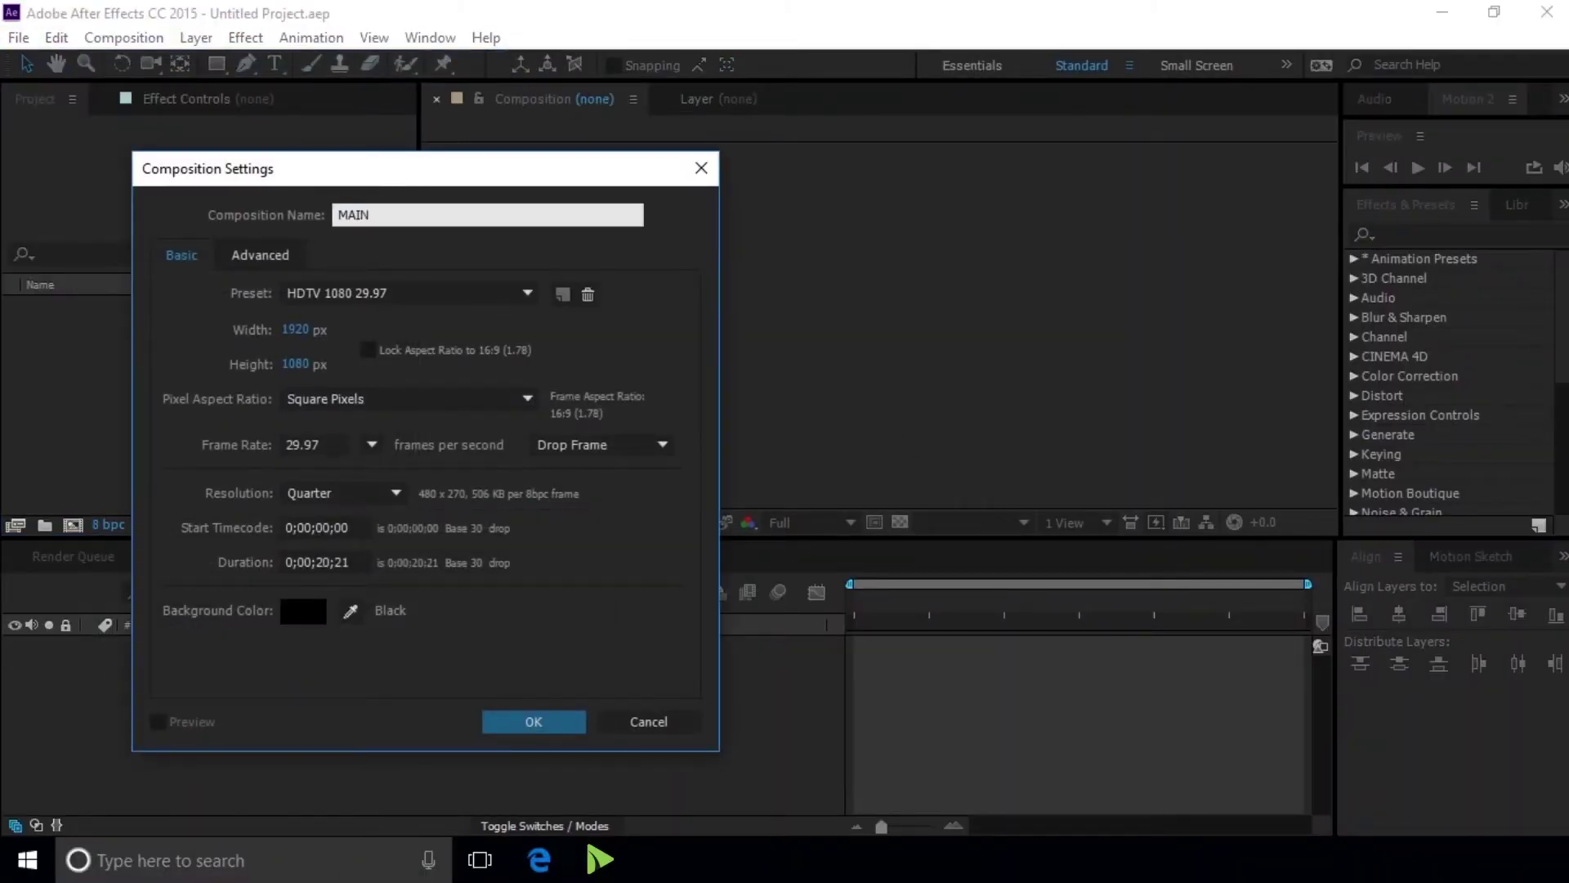
key("Return")
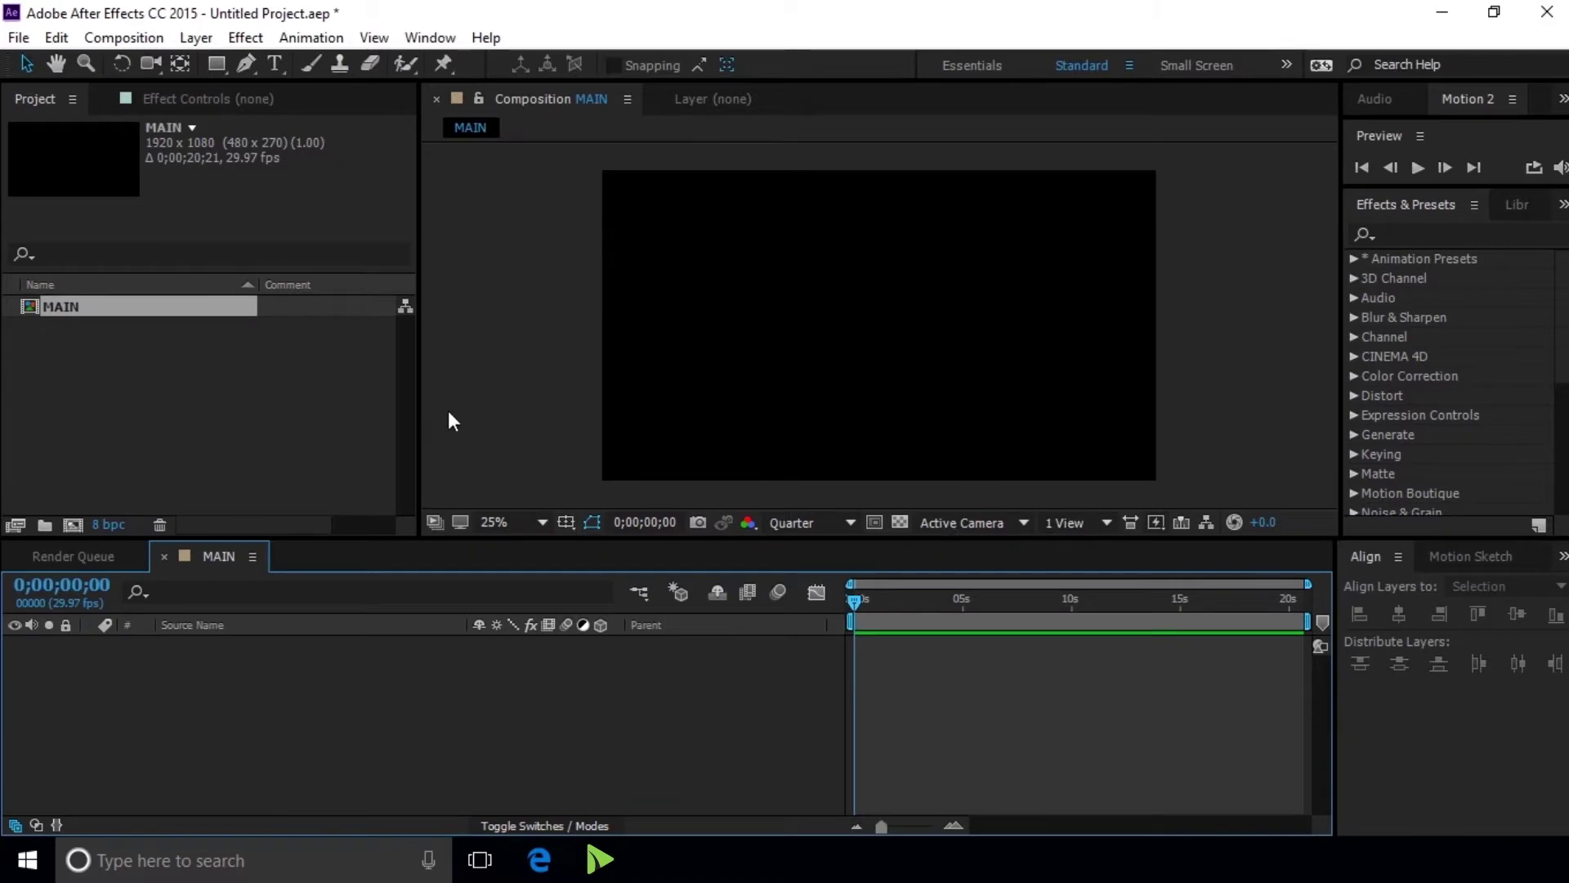
double_click(227, 410)
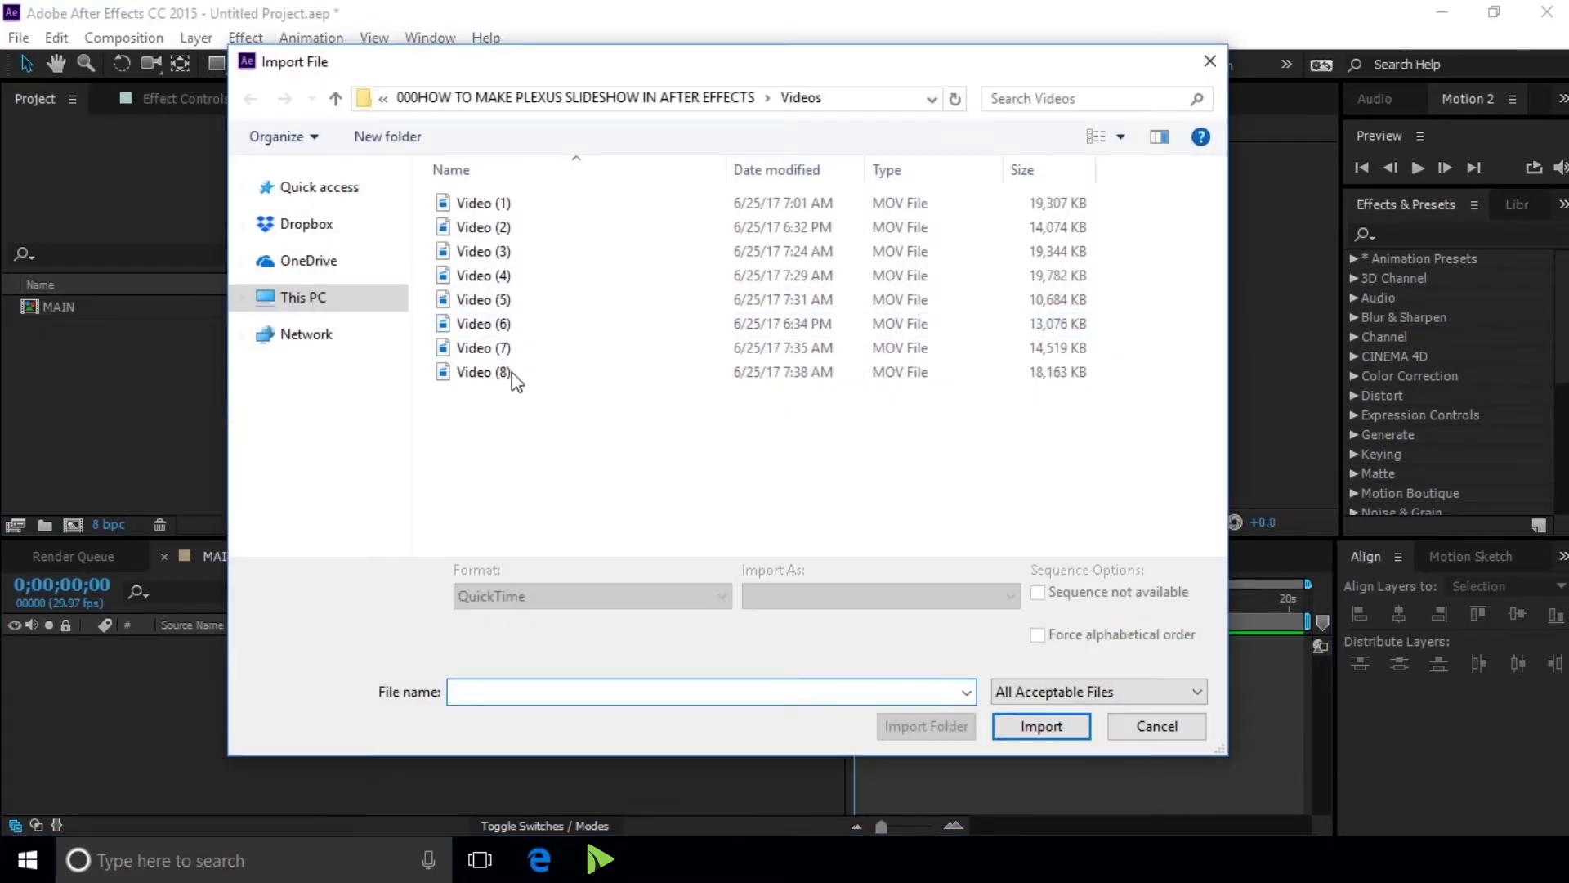
Import the eight clips Video (1).mov through Video (8).mov, then reopen Import File
left_click(1099, 137)
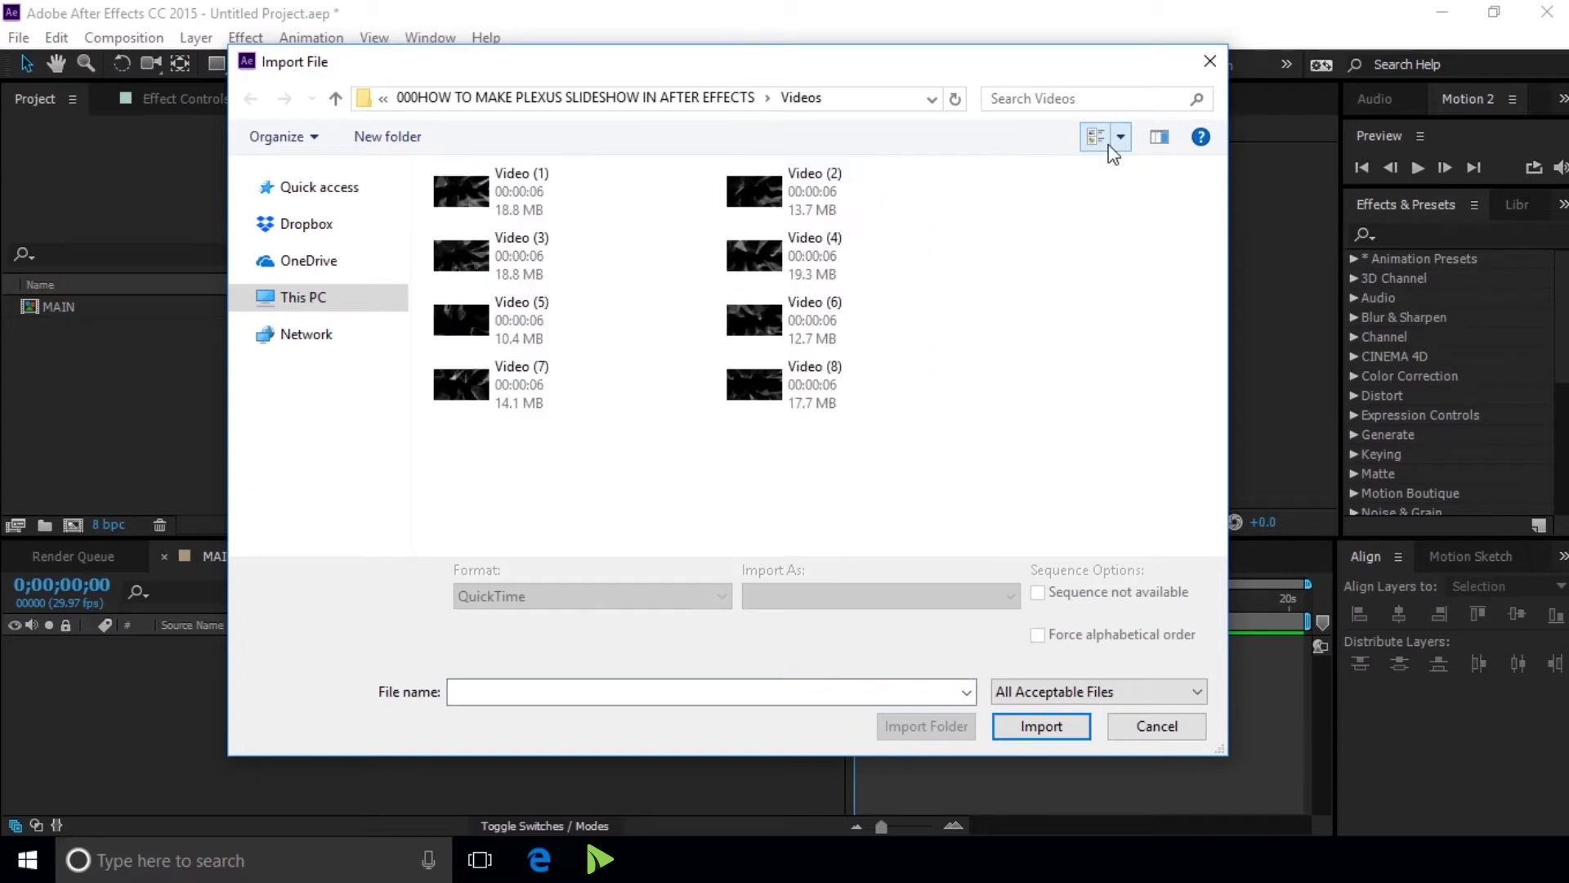
left_click(1092, 143)
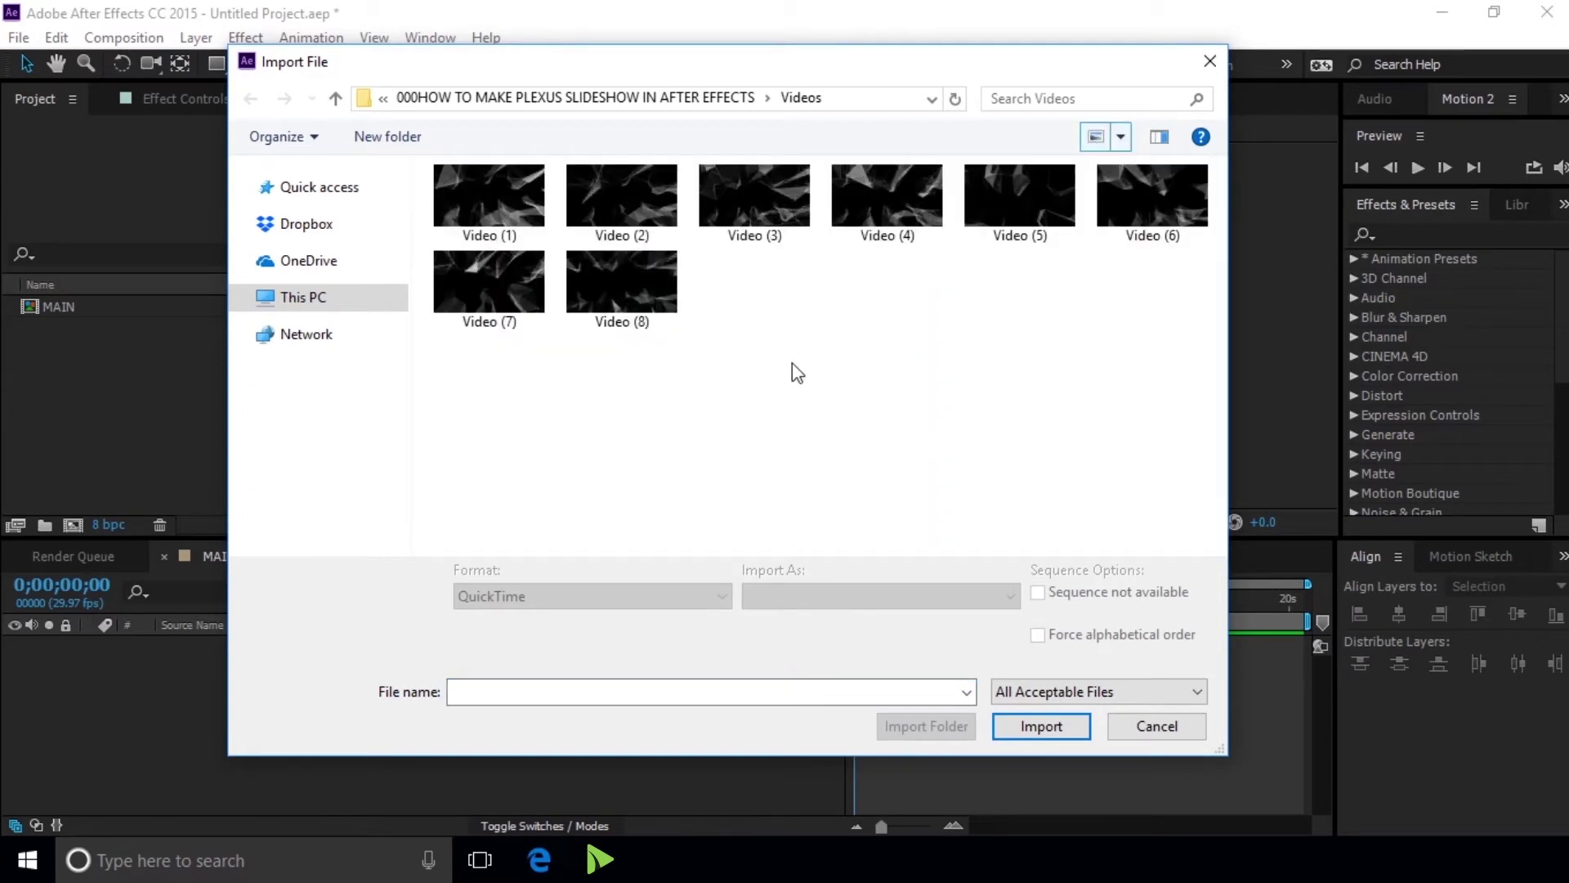
left_click_drag(1167, 397, 449, 175)
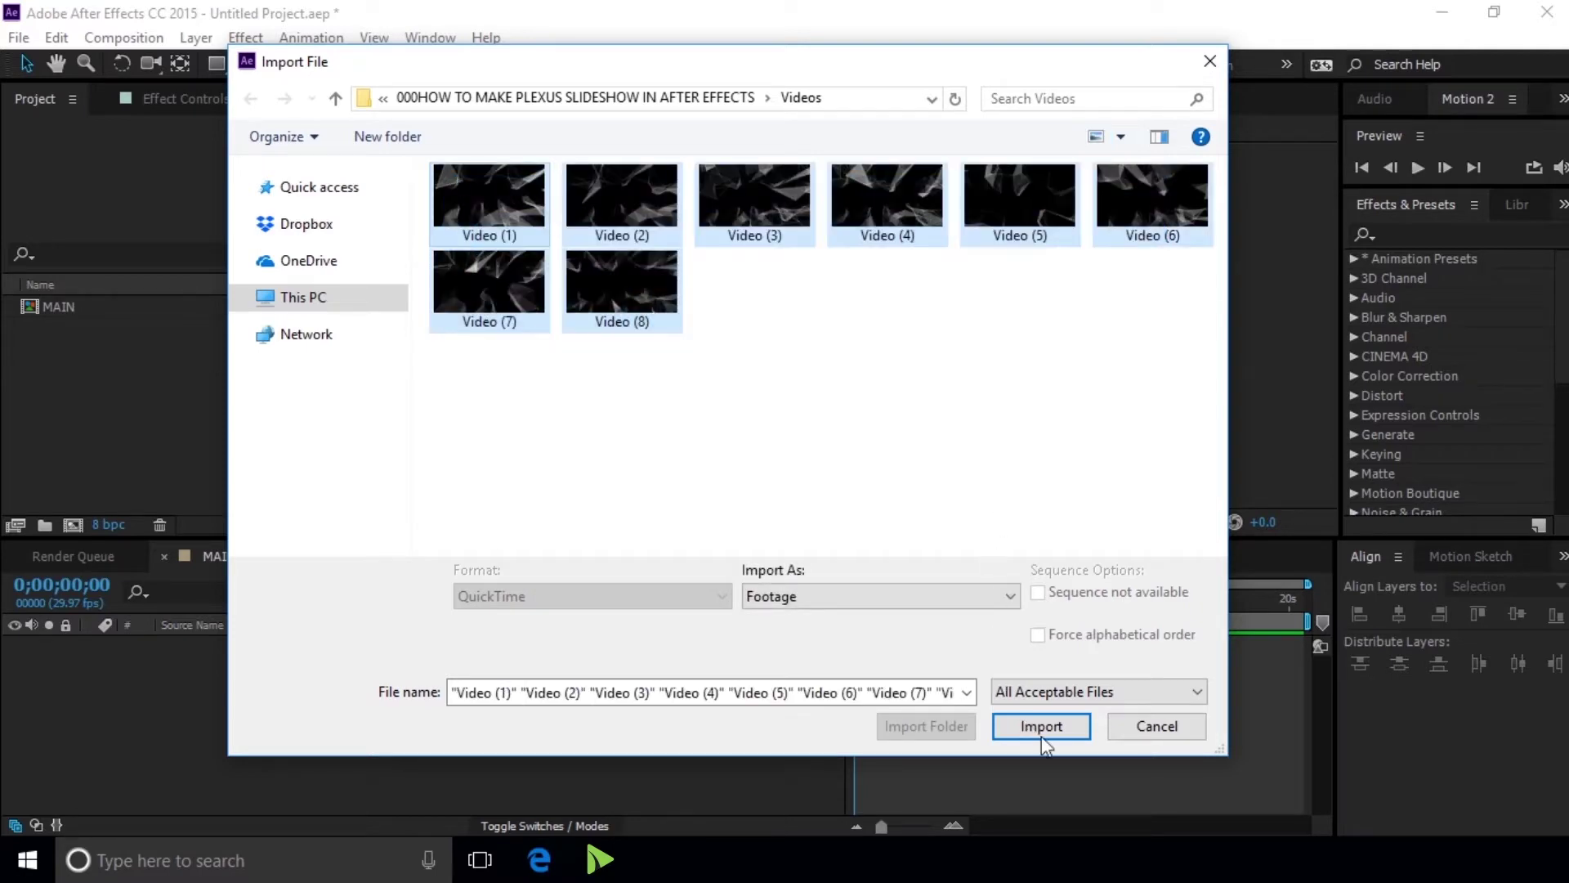
left_click(1065, 733)
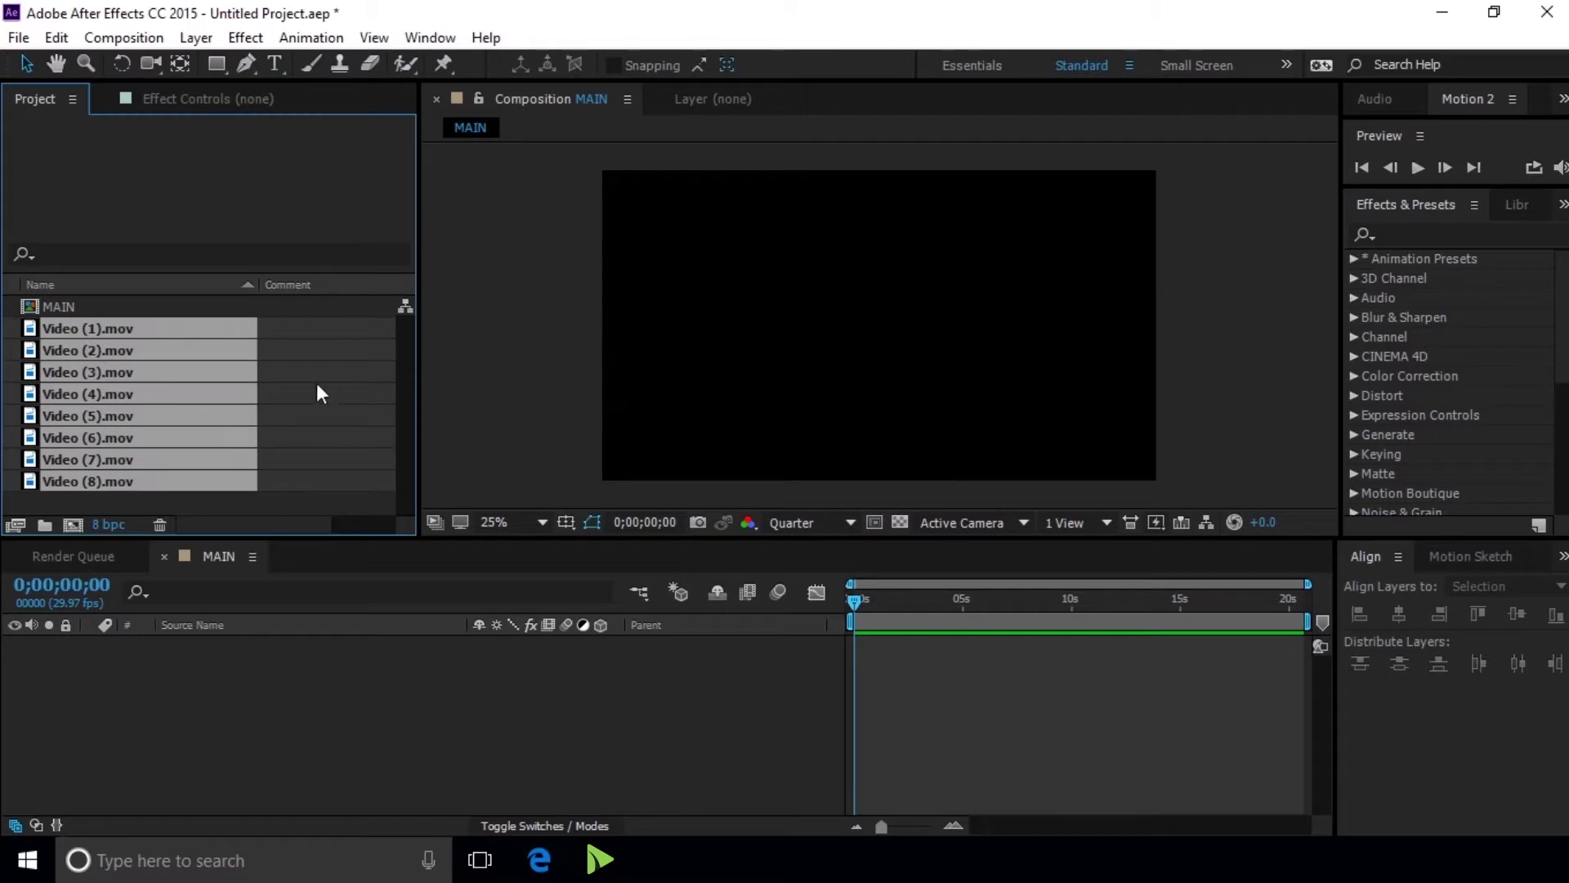
double_click(292, 500)
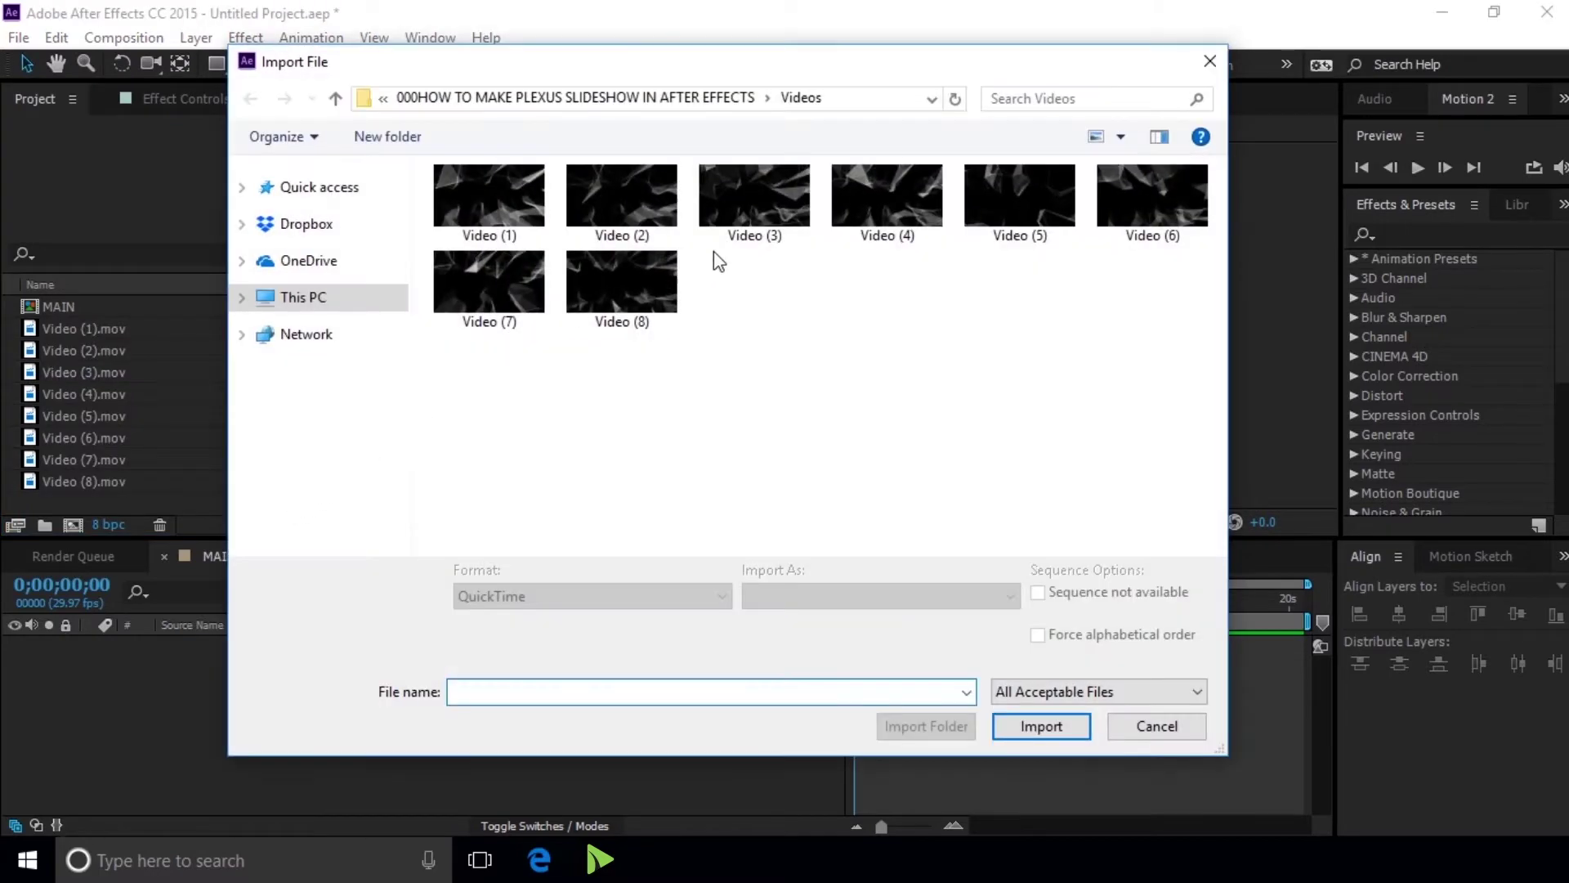
Import all nine JPEG pictures from the Images folder into the project
left_click(674, 99)
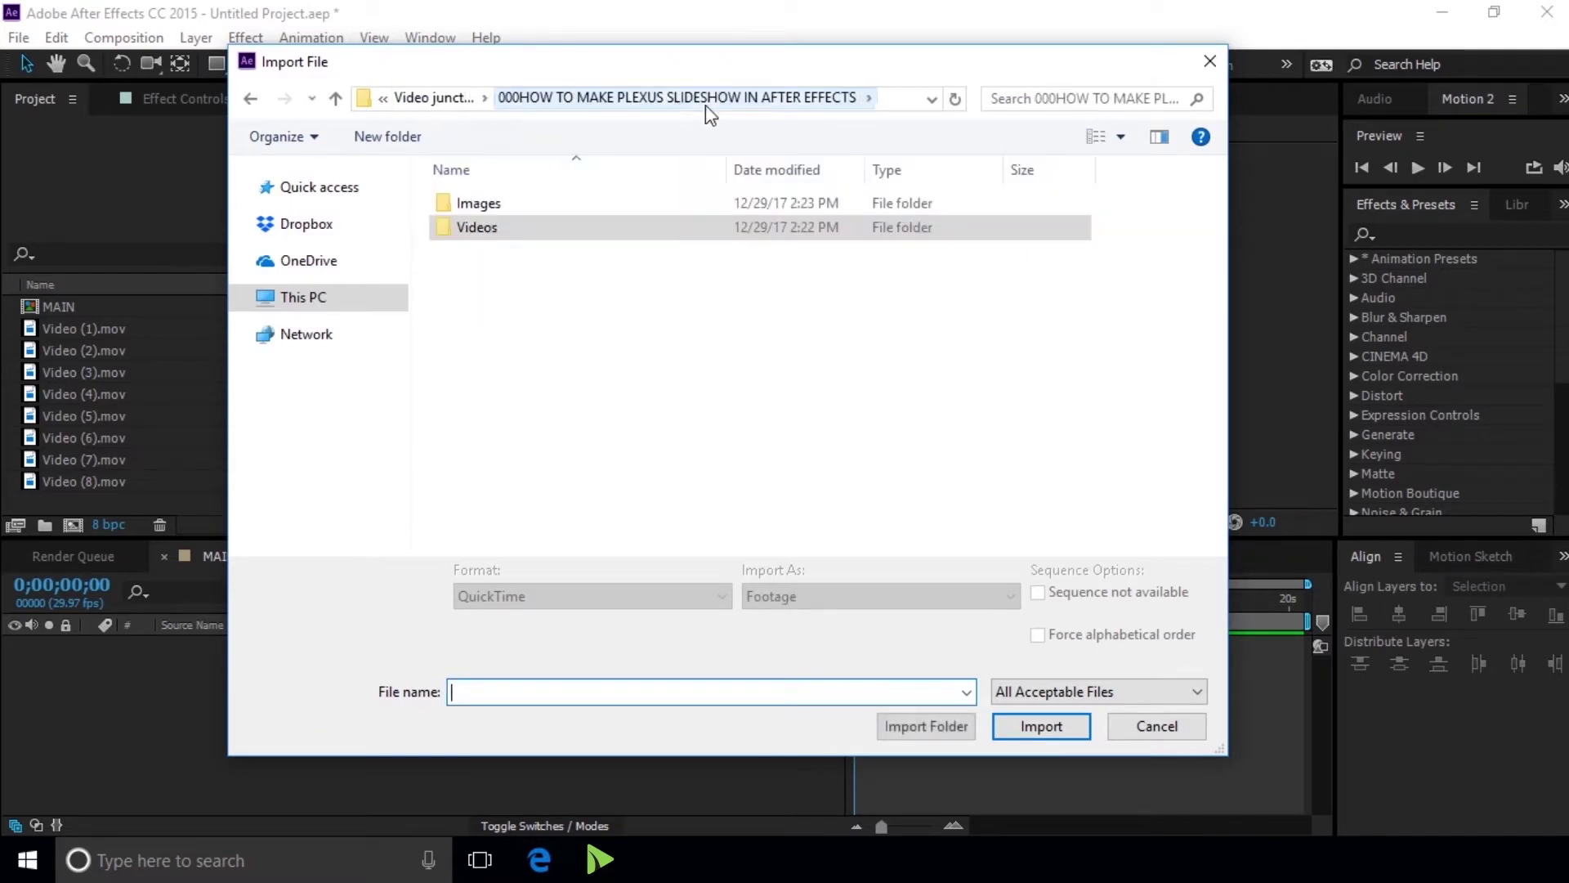
double_click(496, 203)
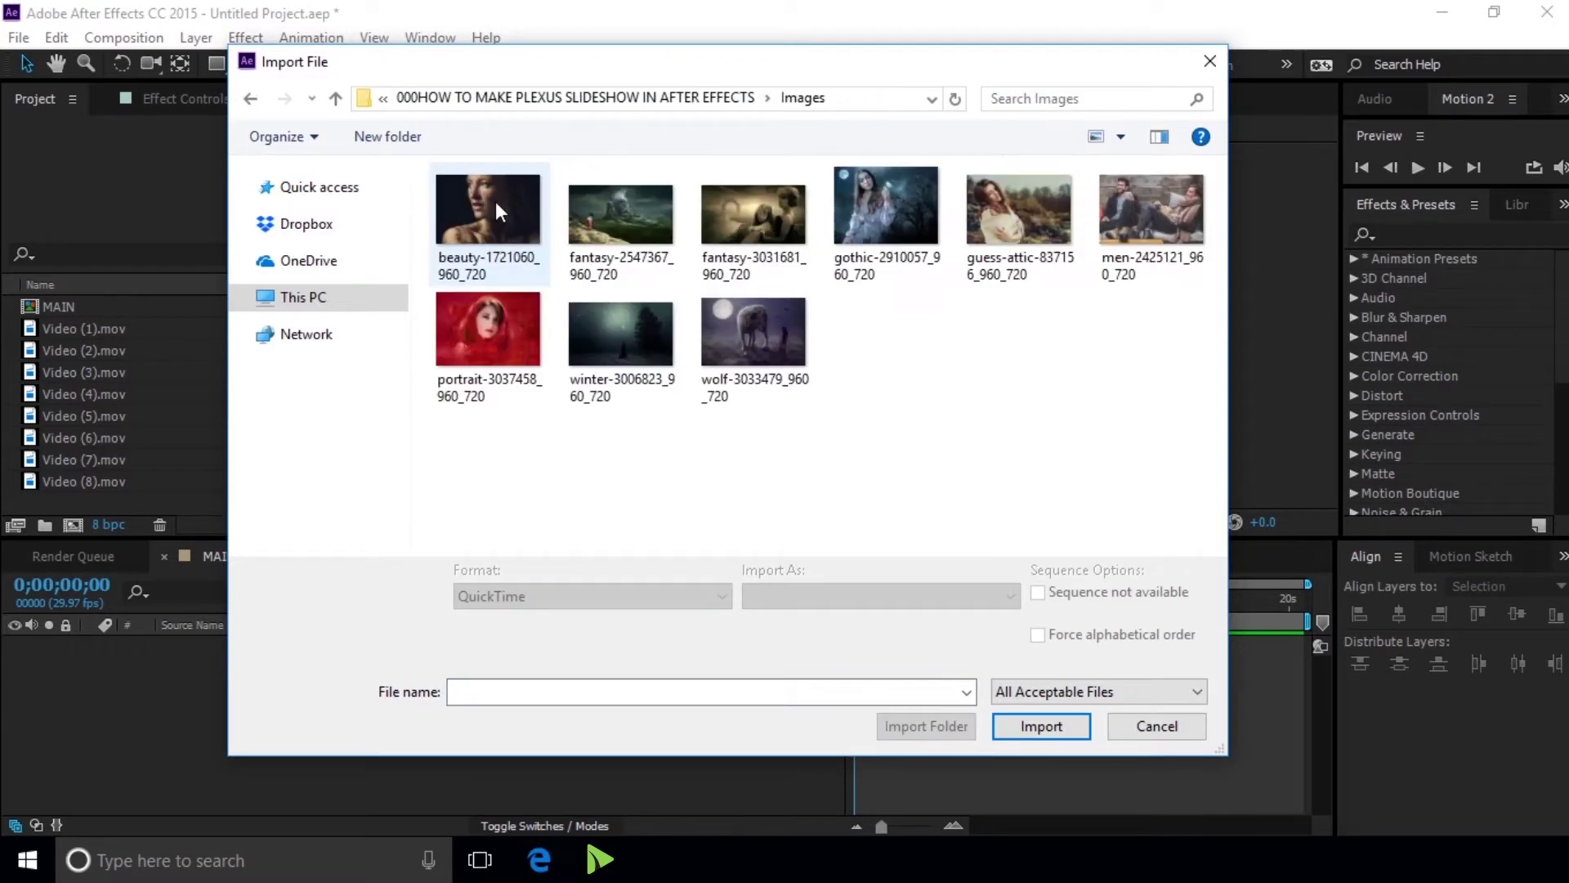
left_click_drag(1158, 447, 504, 208)
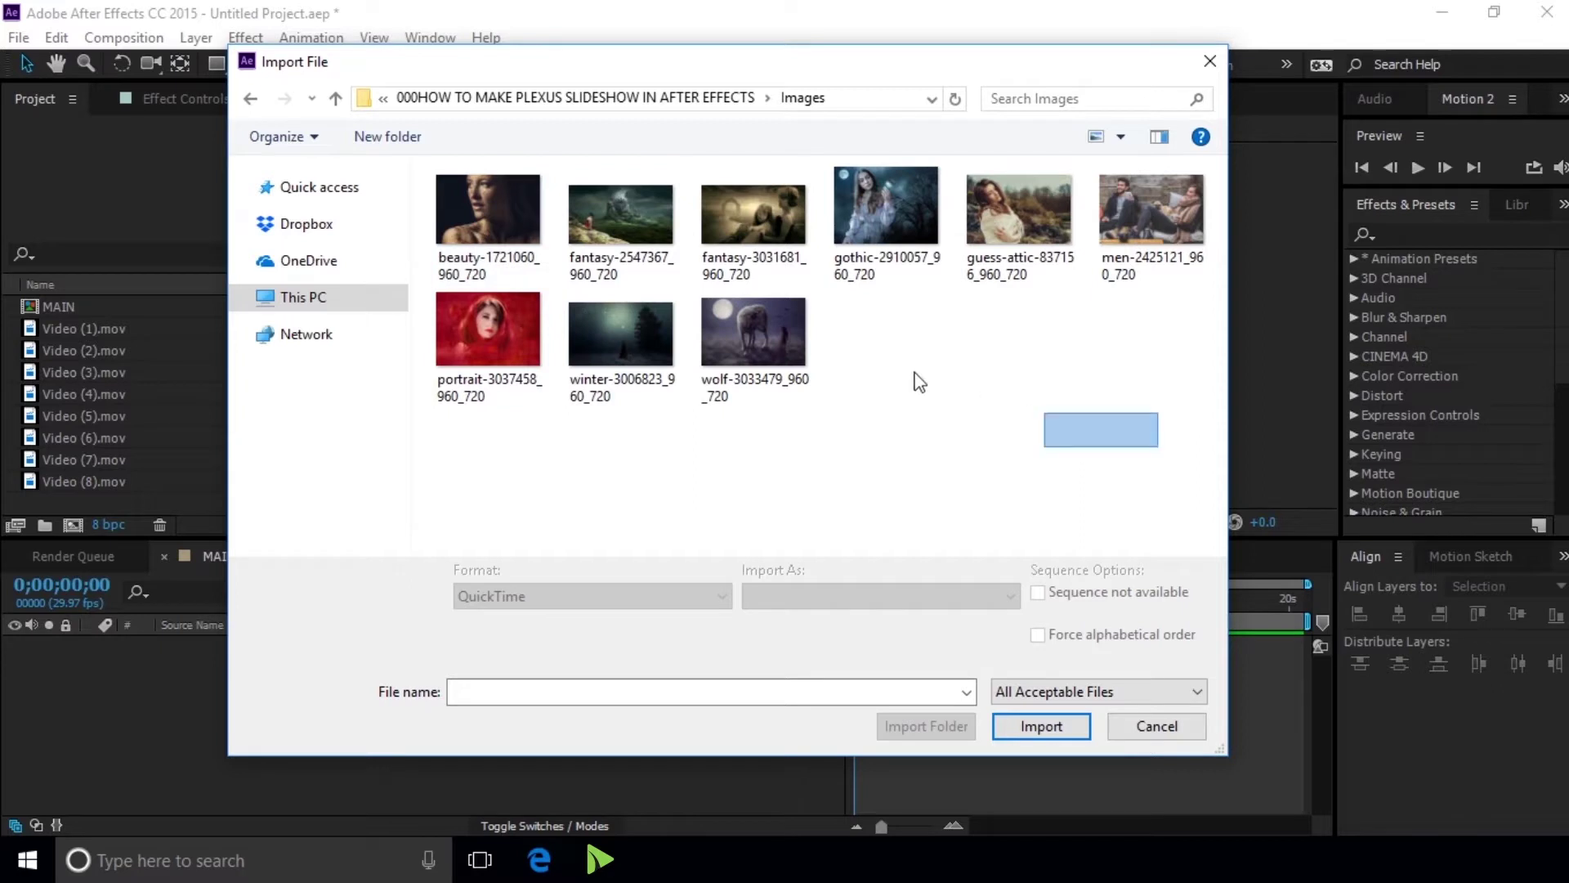
left_click_drag(515, 199, 142, 504)
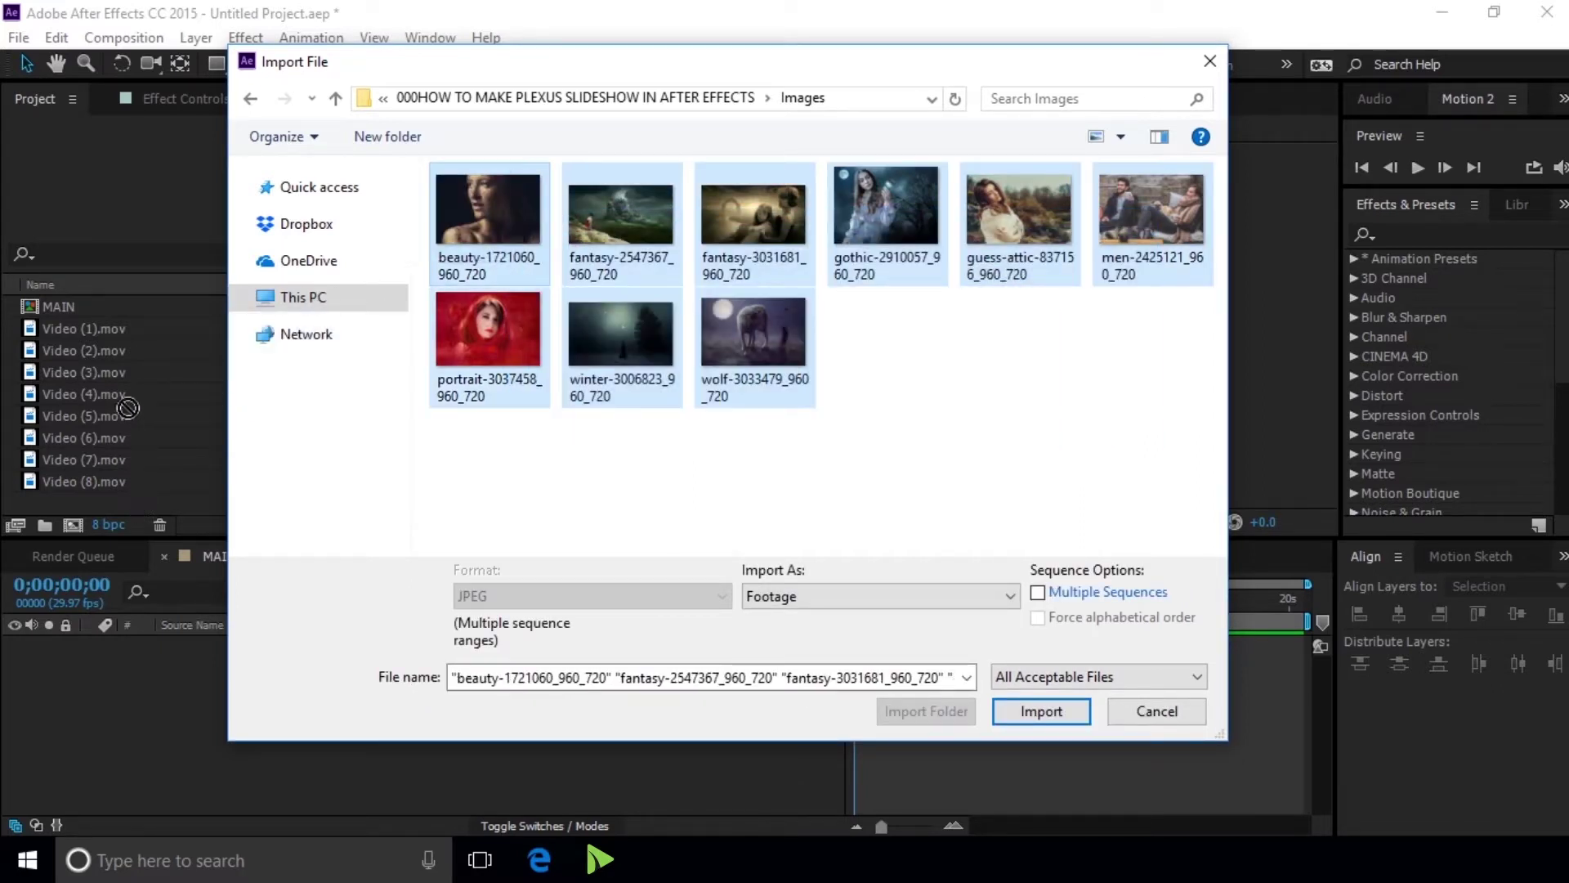
left_click_drag(141, 504, 131, 378)
left_click(1059, 708)
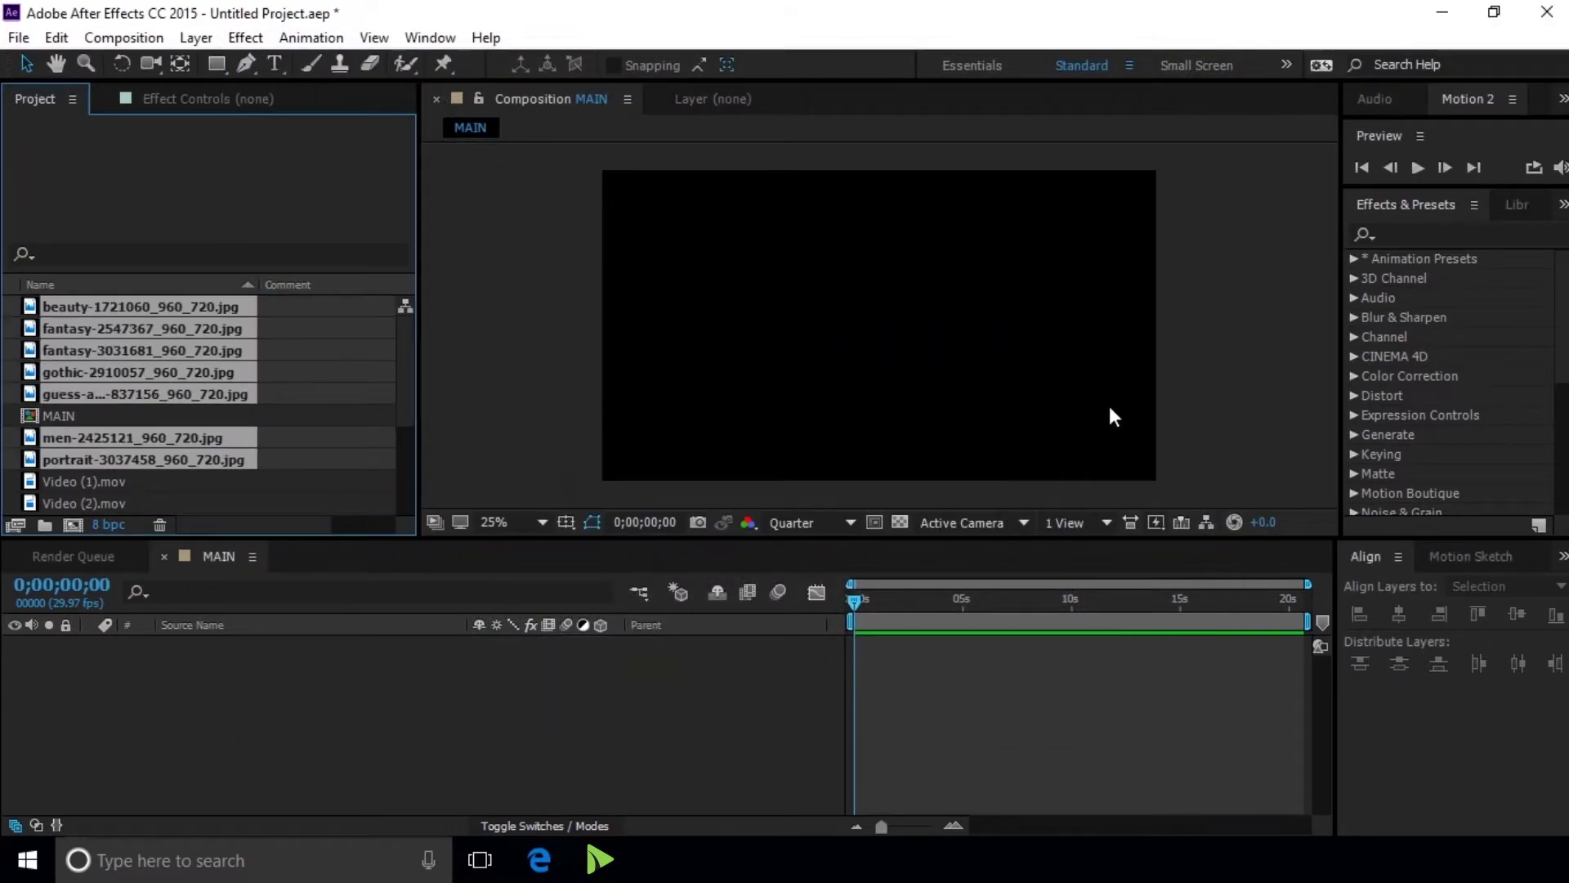
scroll(291, 356, "down", 3)
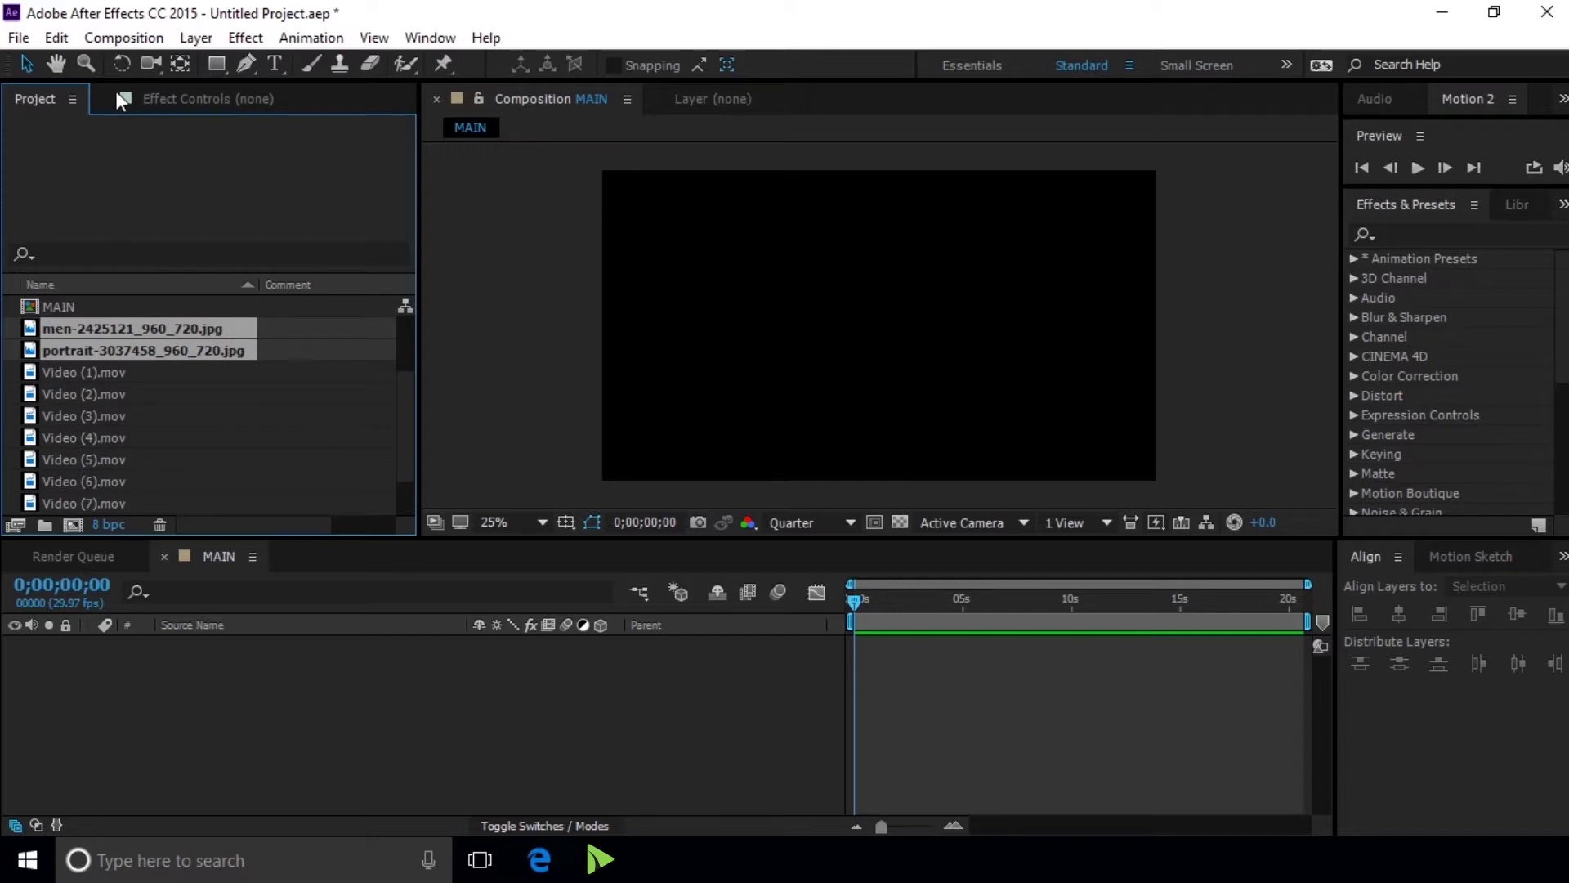
left_click(126, 37)
Create Comp 1 with default settings and drag Video (1)–(8).mov into it as layers
left_click(157, 60)
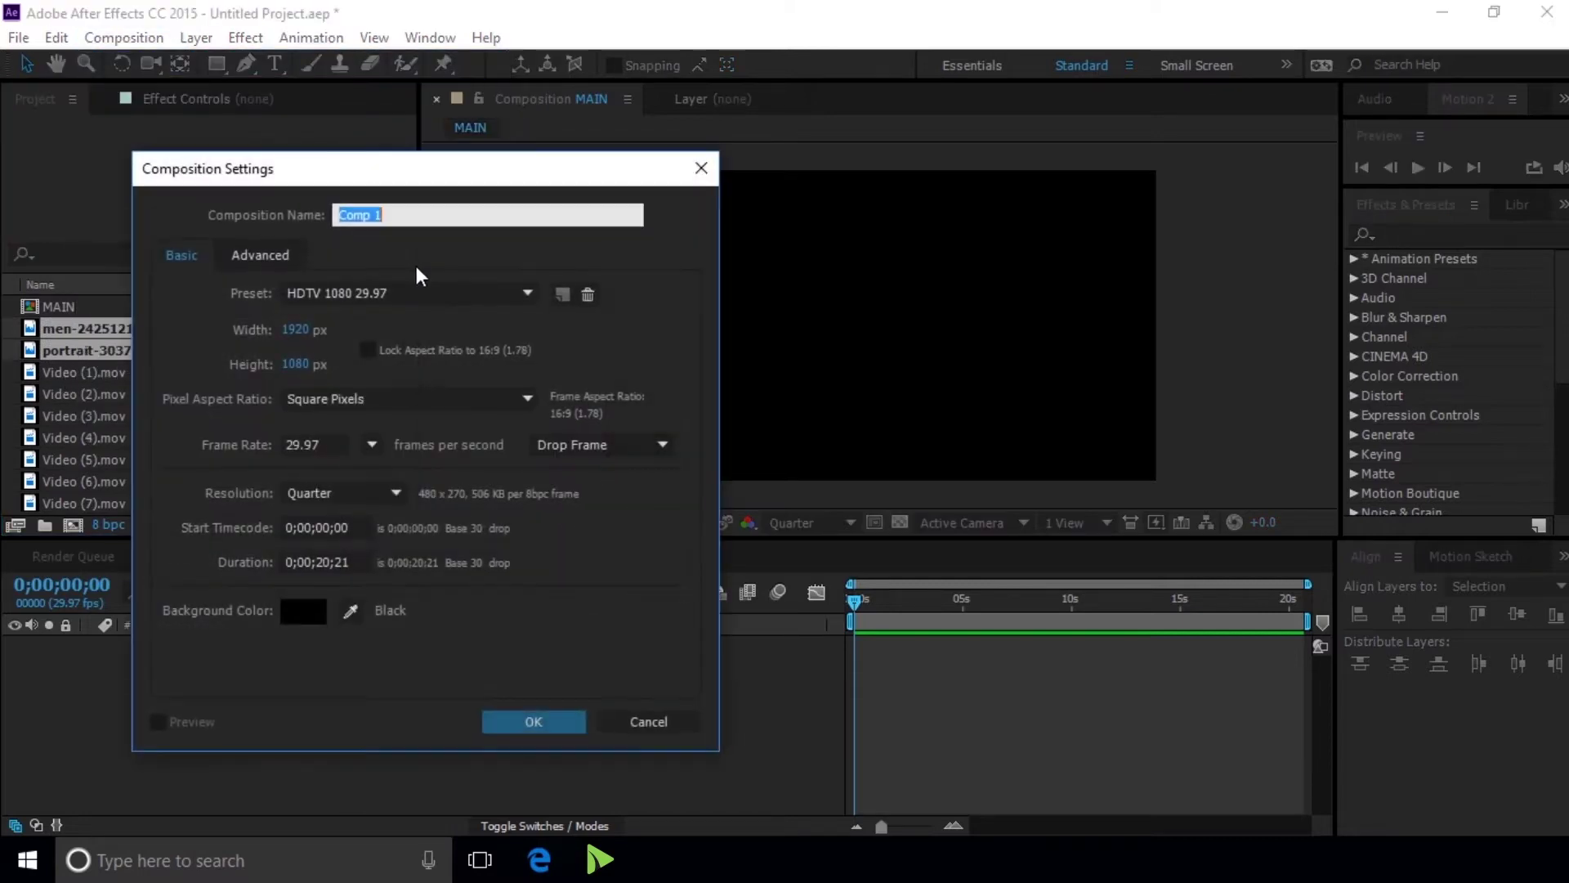
left_click(543, 714)
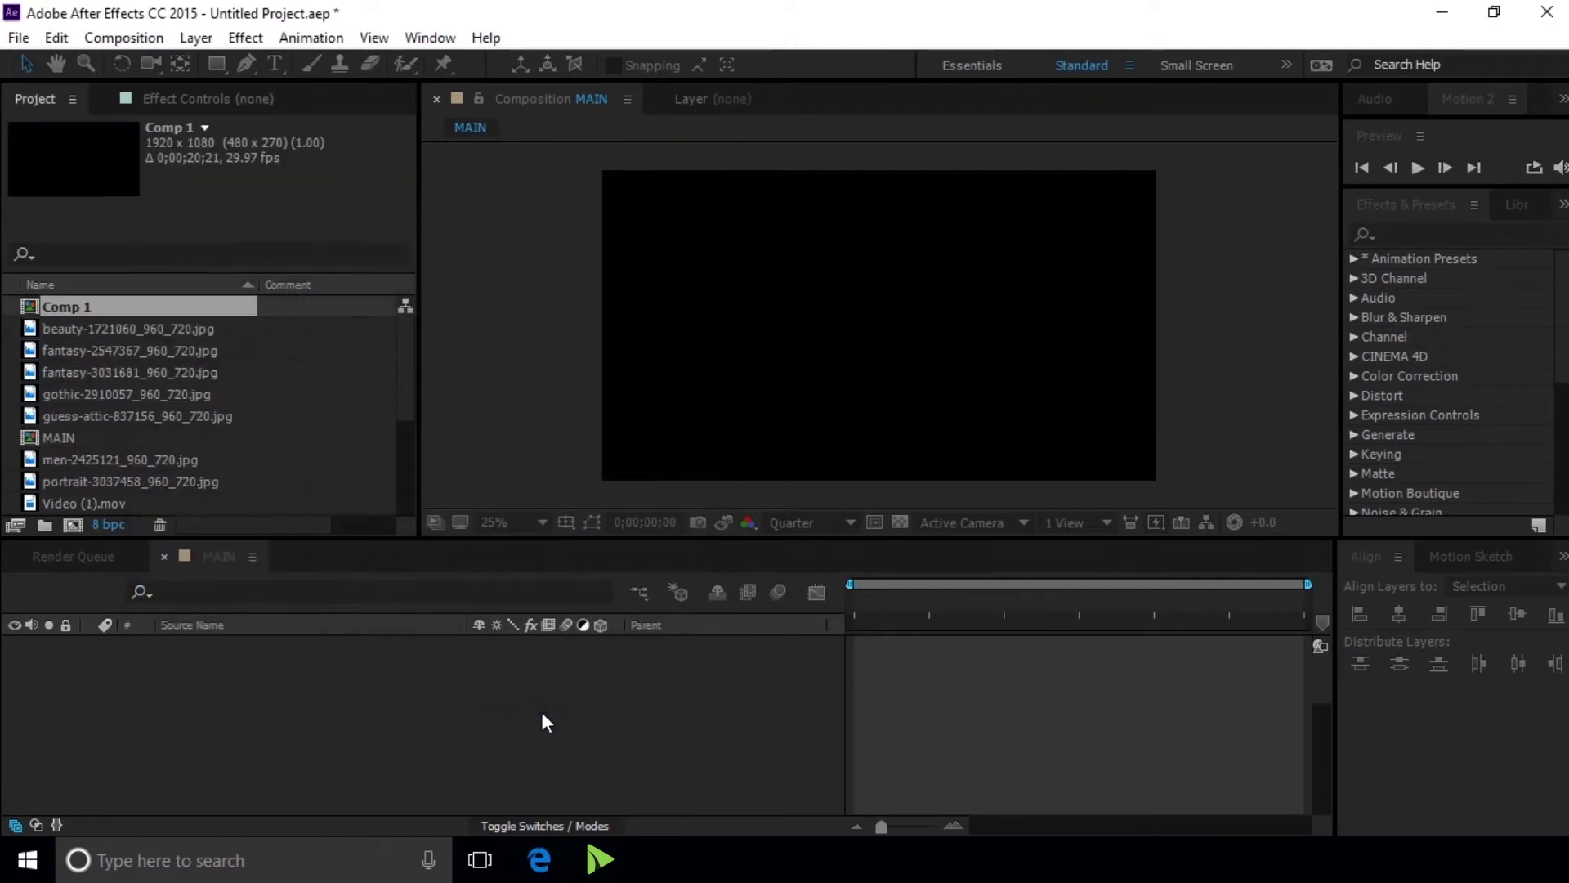
scroll(90, 400, "down", 3)
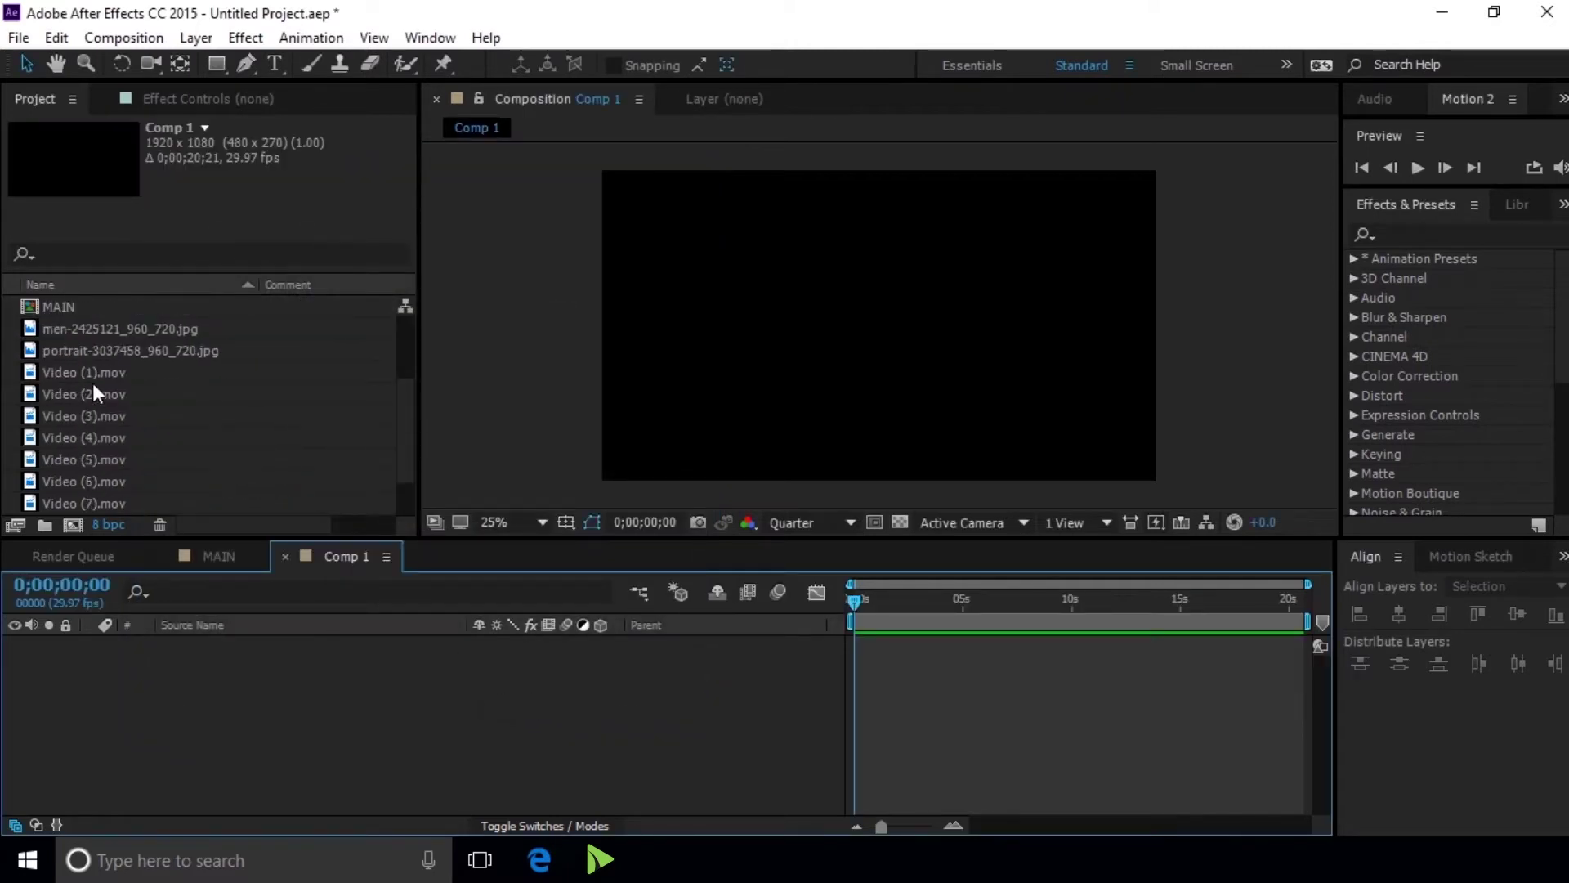
left_click(95, 374)
scroll(117, 390, "down", 1)
left_click(121, 454, "shift")
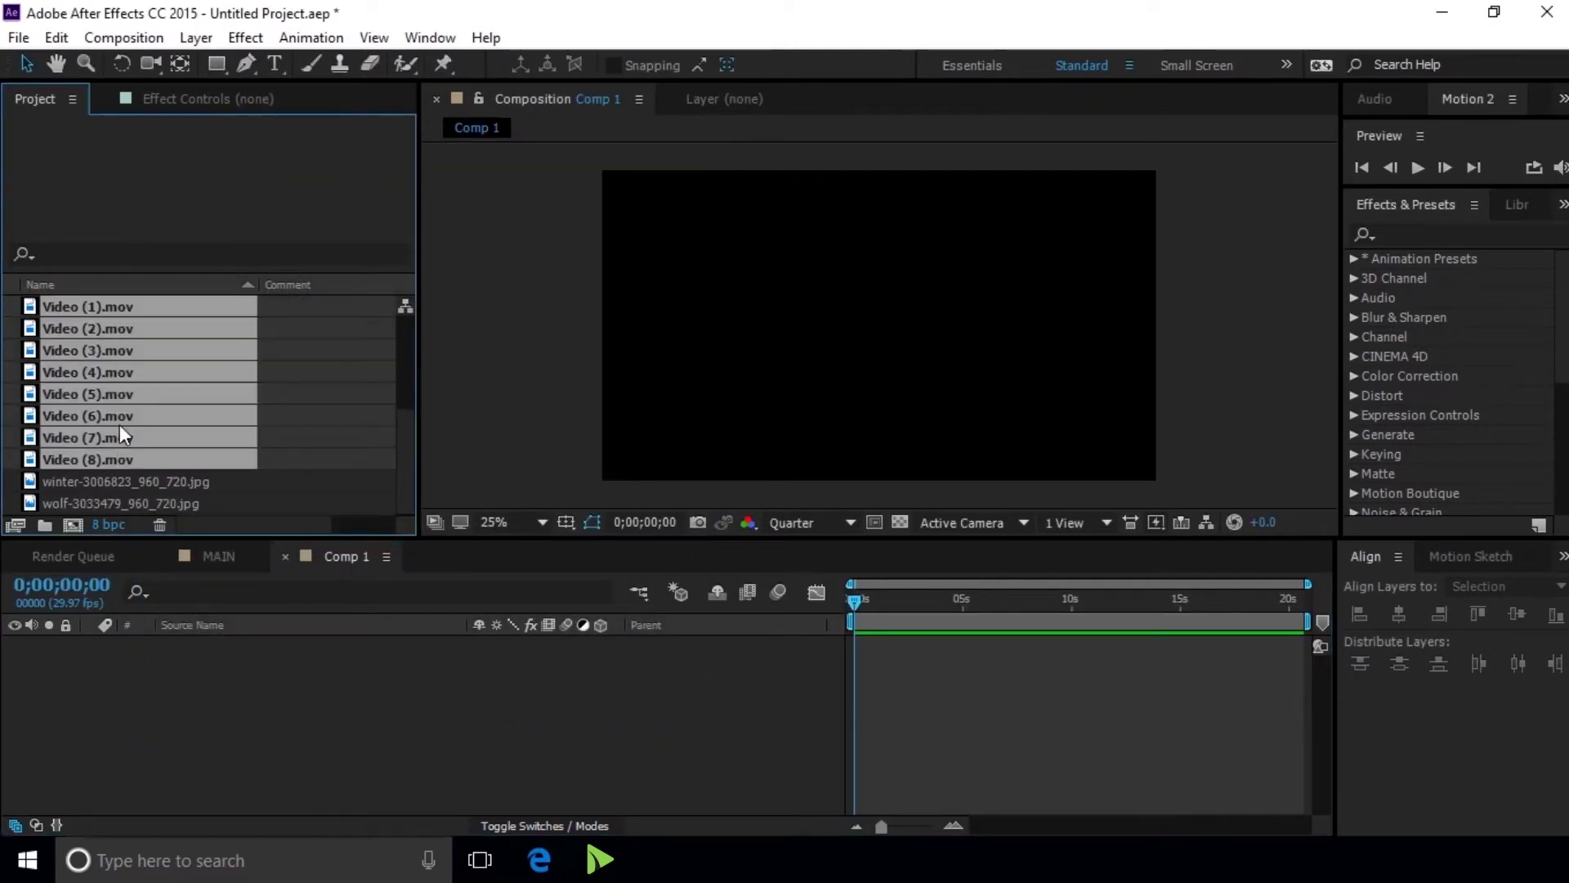
left_click_drag(100, 310, 322, 666)
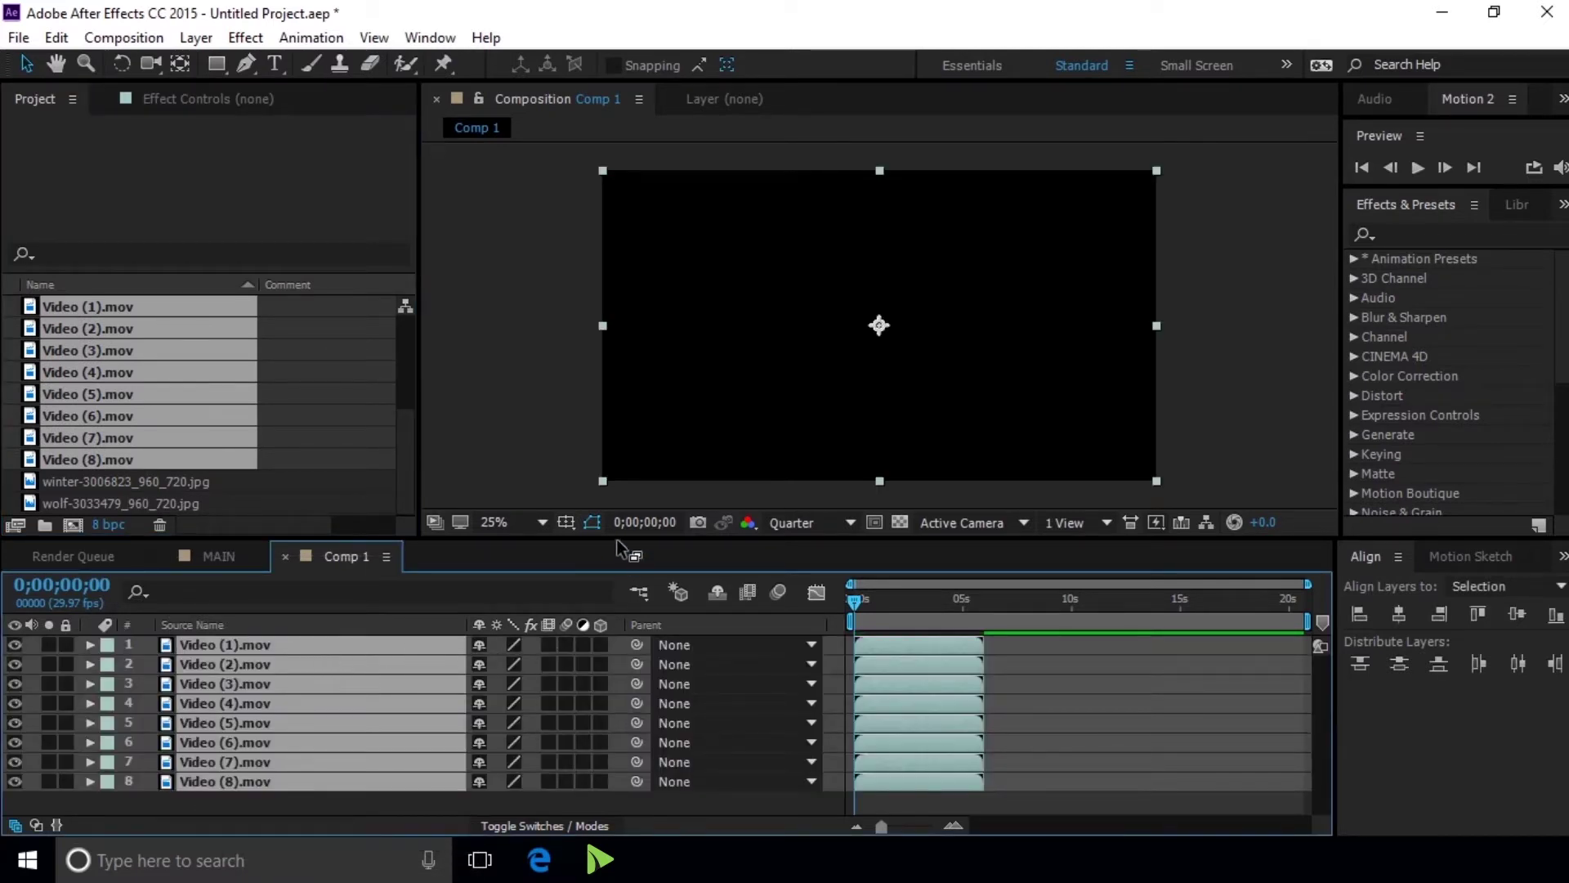
Reverse the layer order so Video (8).mov is on top and Video (1).mov at the bottom
left_click_drag(616, 540, 621, 488)
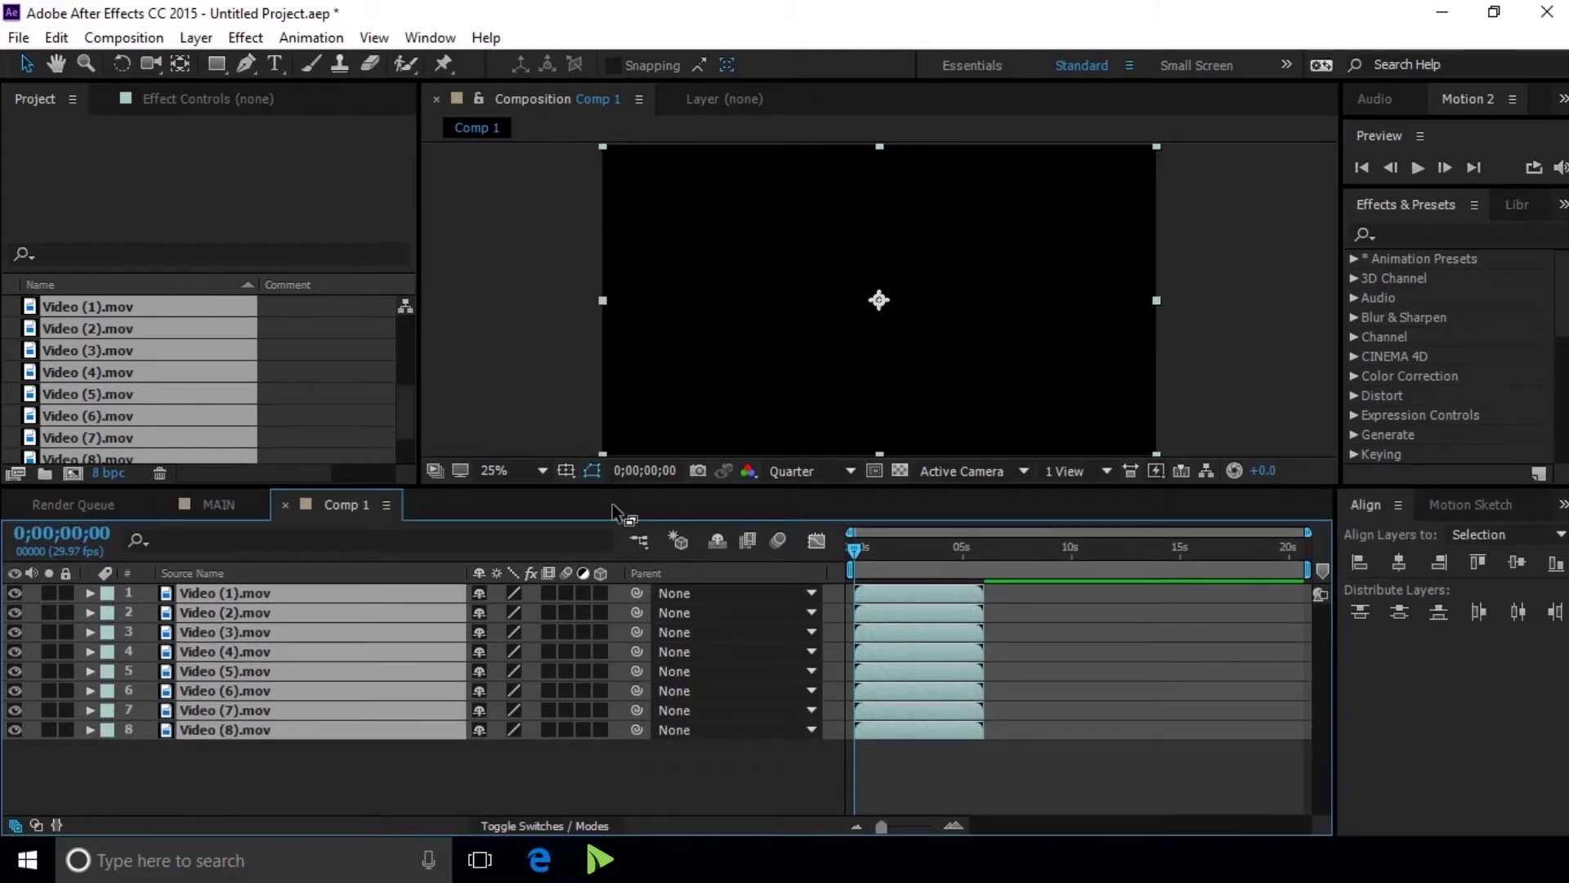
left_click(430, 788)
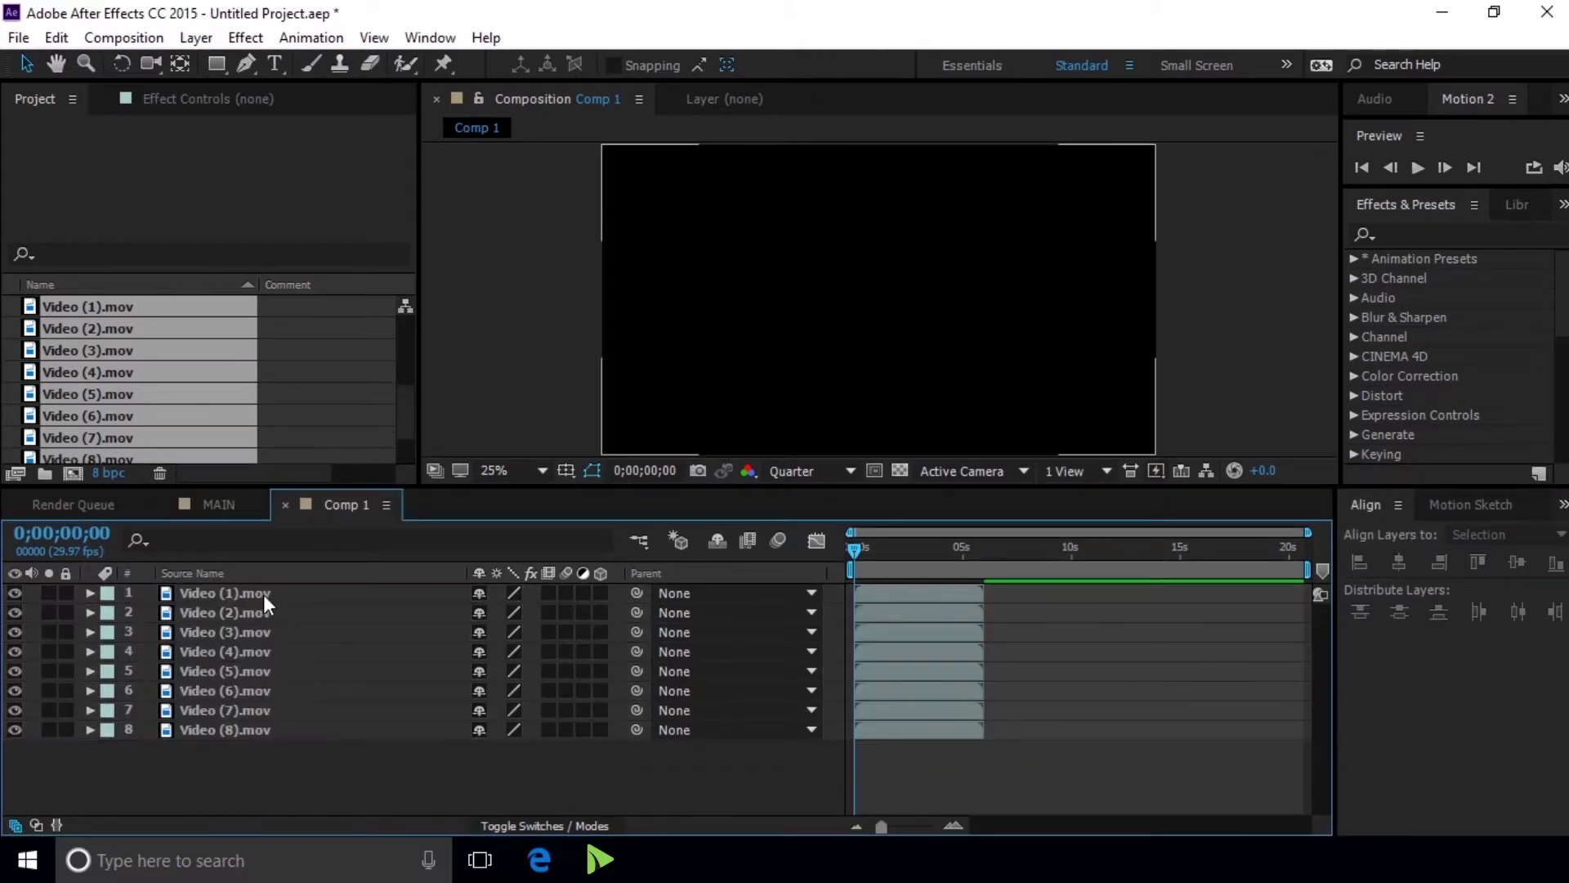
left_click_drag(263, 595, 286, 730)
left_click_drag(247, 591, 277, 708)
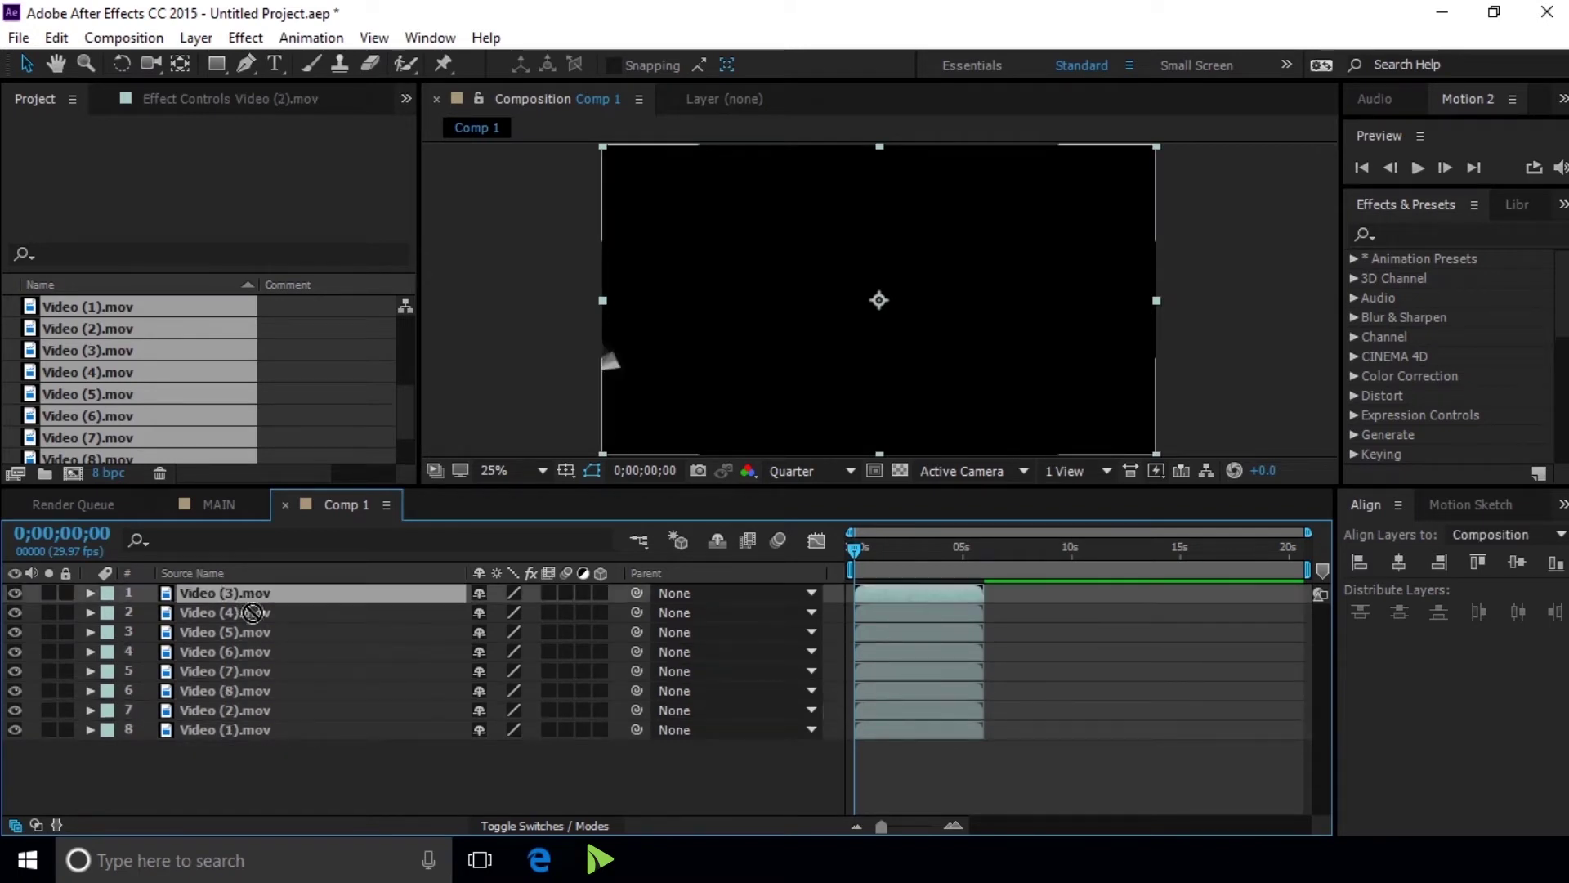
left_click_drag(245, 597, 267, 690)
left_click_drag(256, 596, 271, 678)
left_click_drag(267, 595, 275, 653)
mouse_move(276, 588)
left_mouse_down()
mouse_move(282, 647)
mouse_move(277, 623)
left_mouse_up()
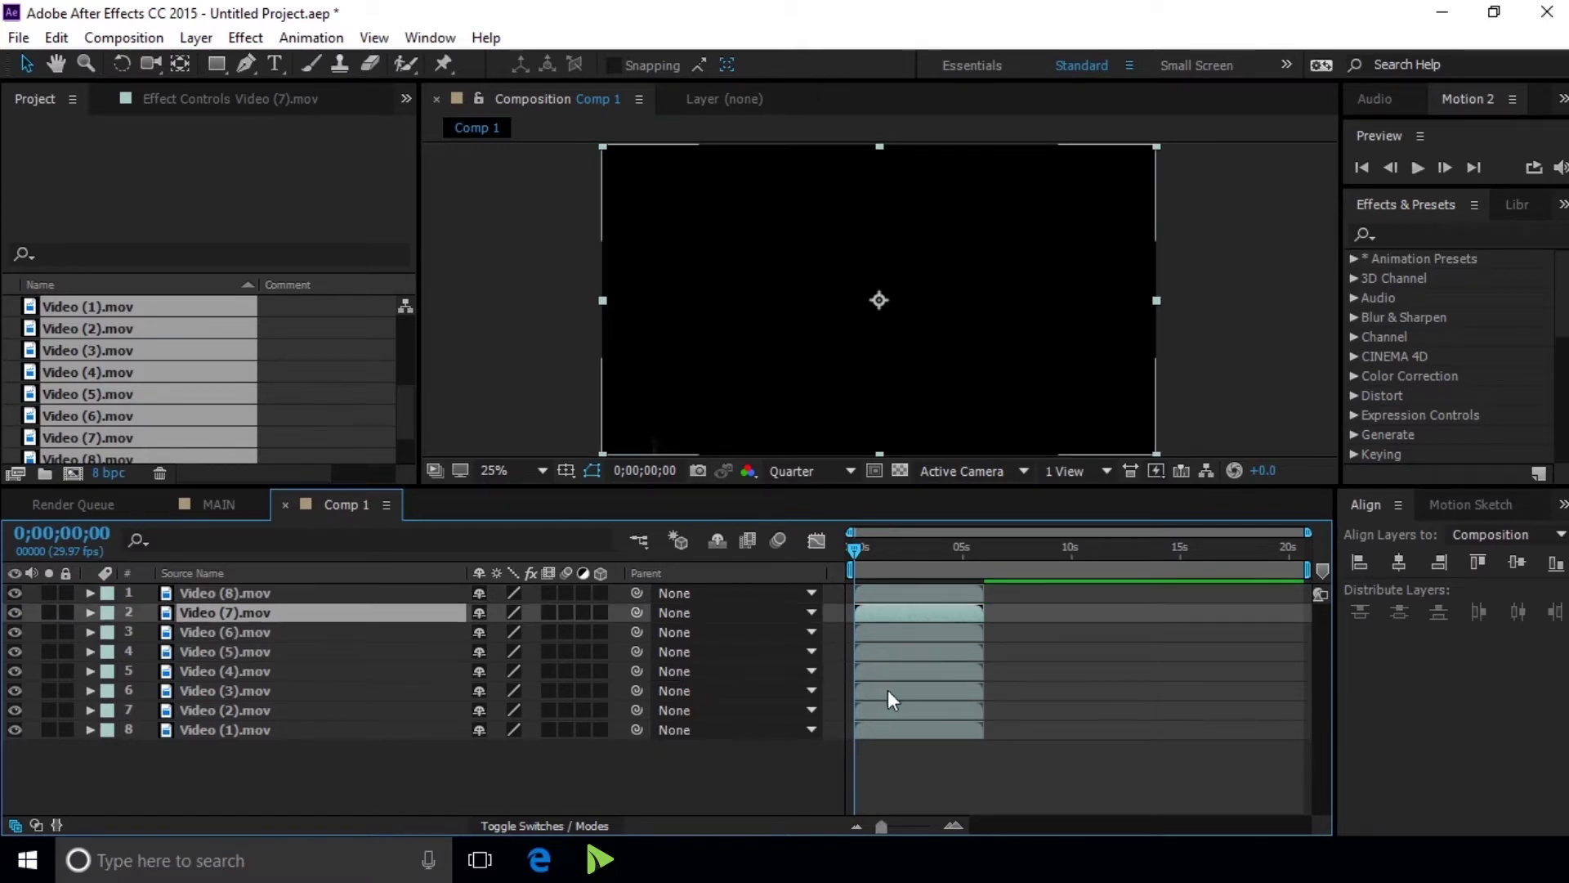
left_click_drag(881, 827, 891, 827)
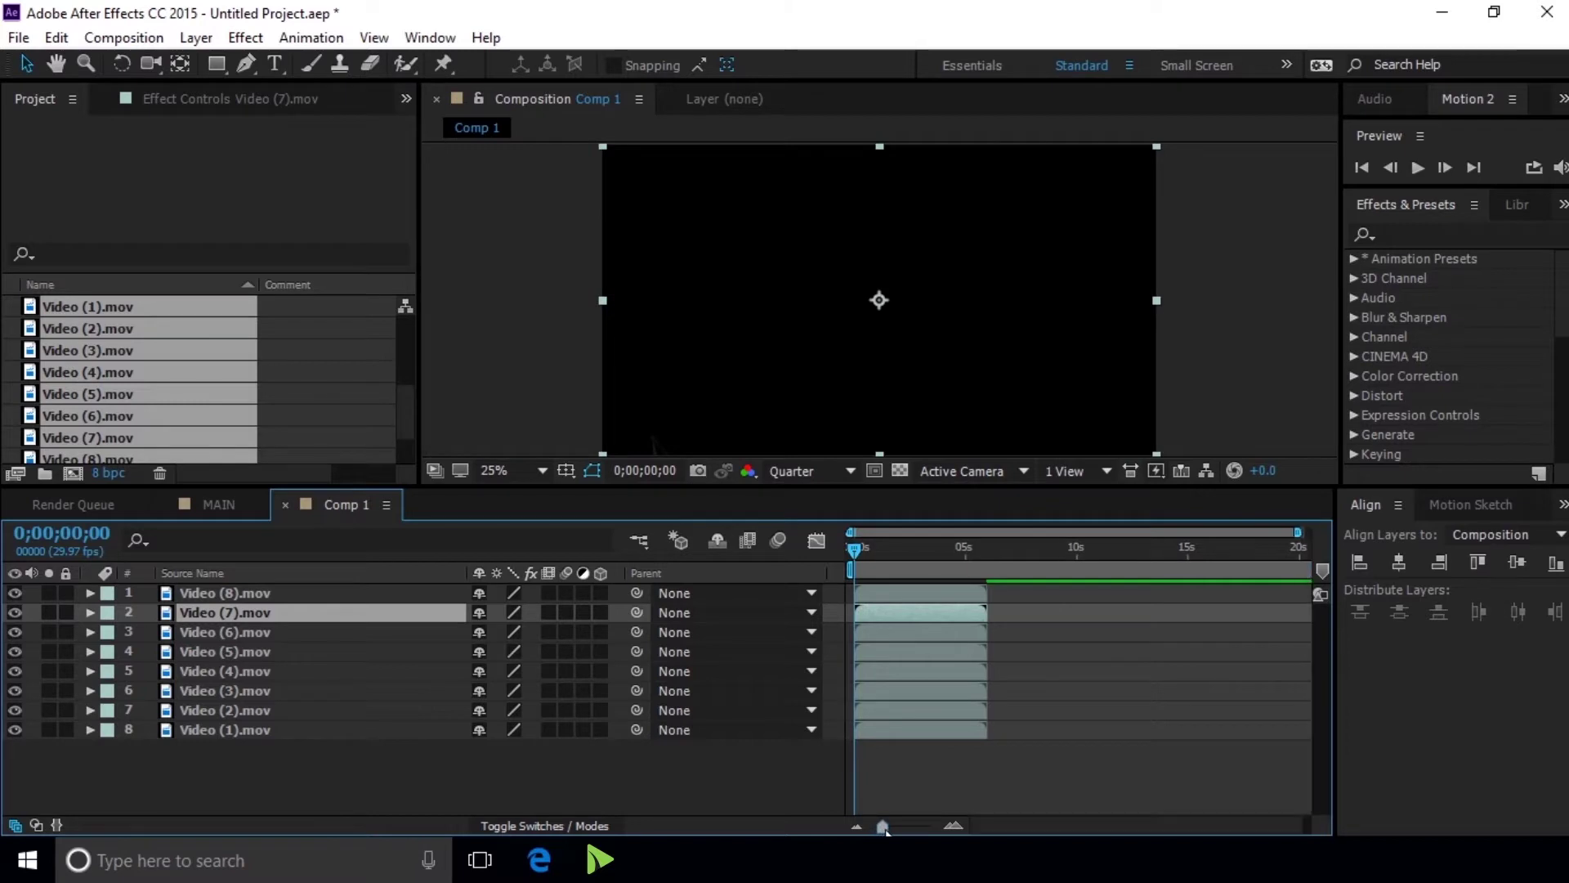
Shift layers 1–7 to start around 5 s and layers 1–6 around 10.5 s
left_click(926, 708)
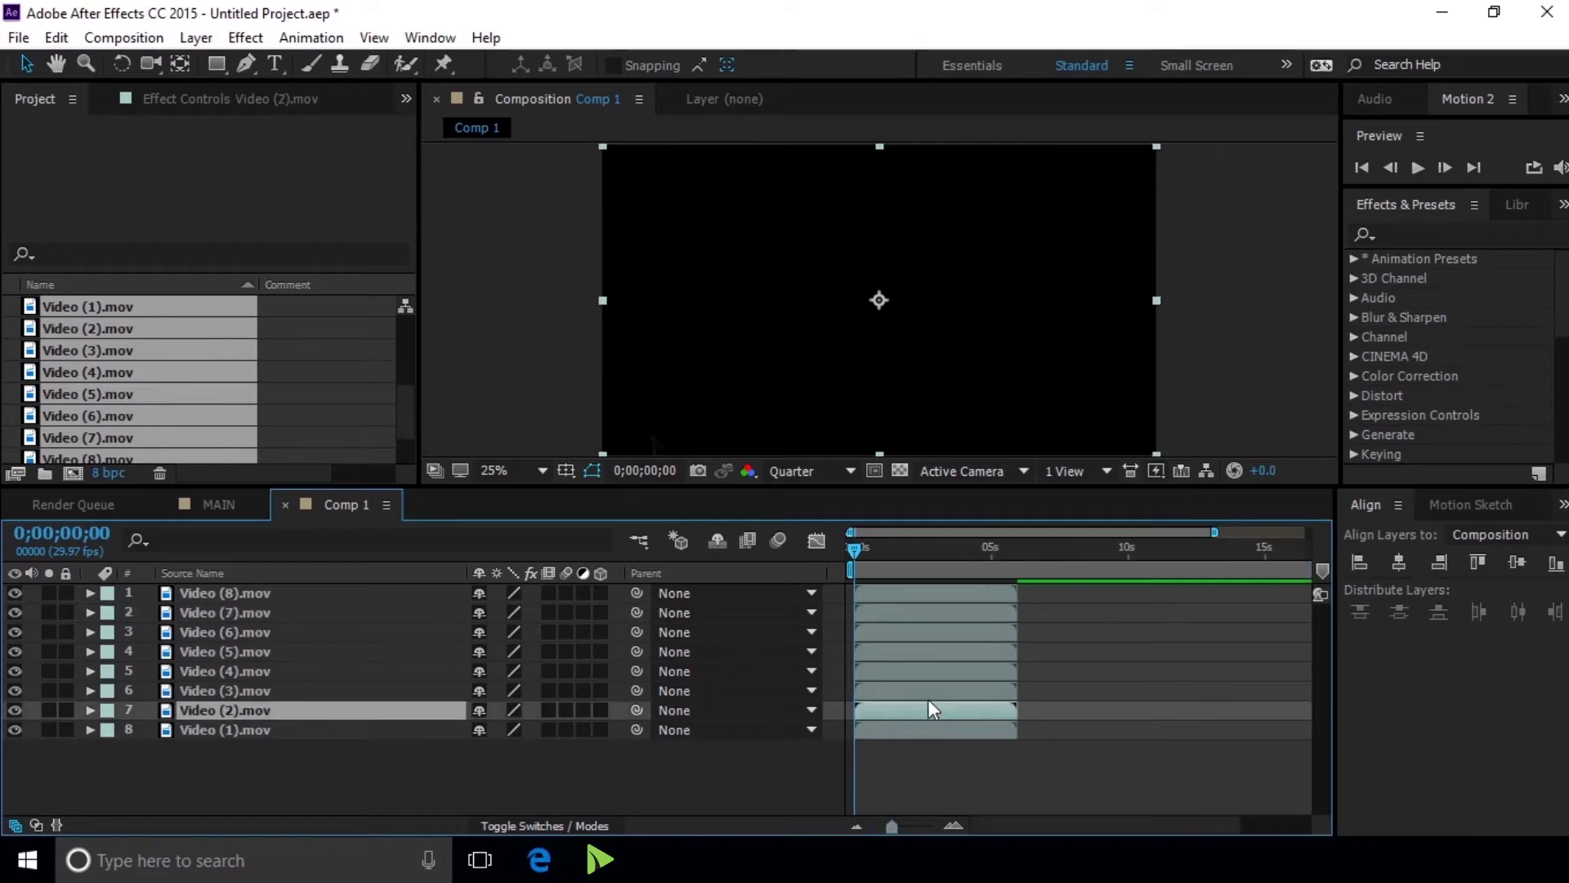
left_click(929, 597, "shift")
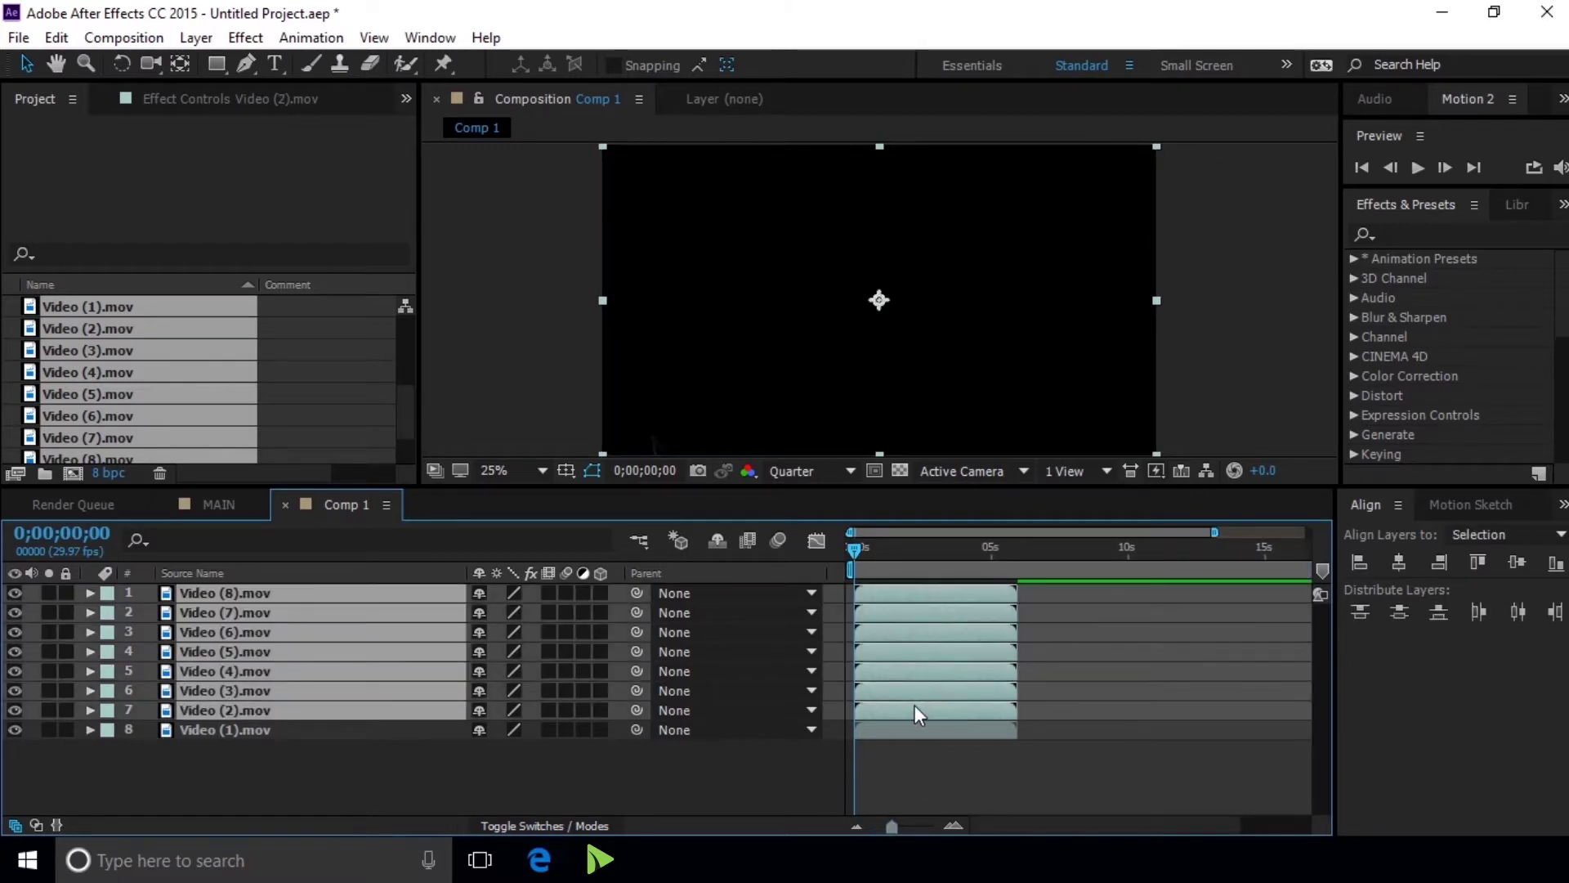
left_click_drag(914, 707, 1058, 716)
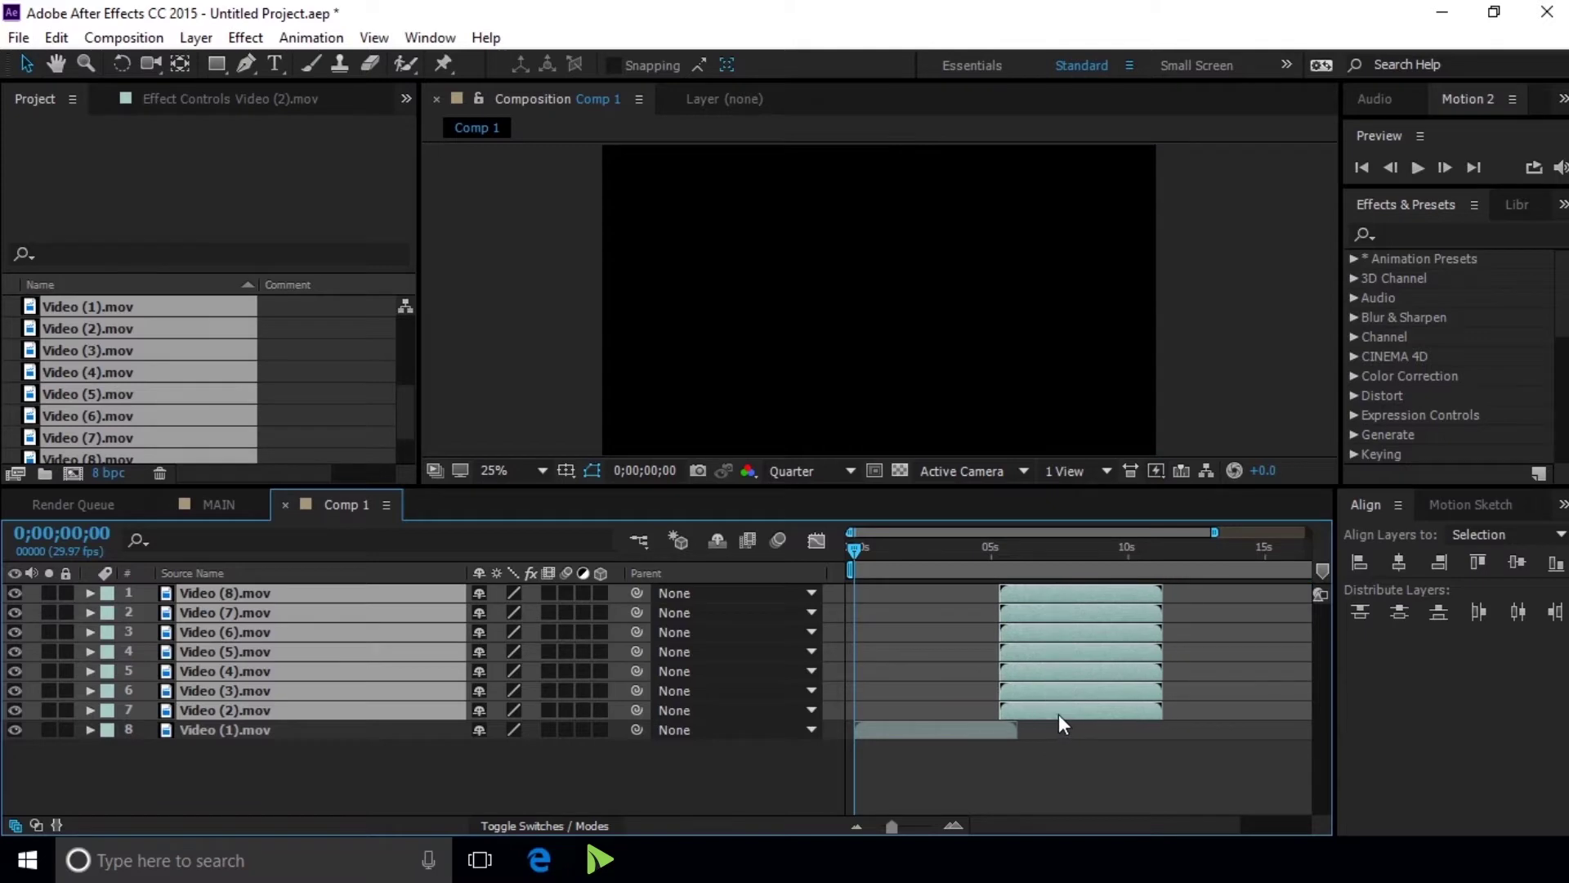
left_click(1048, 707, "ctrl")
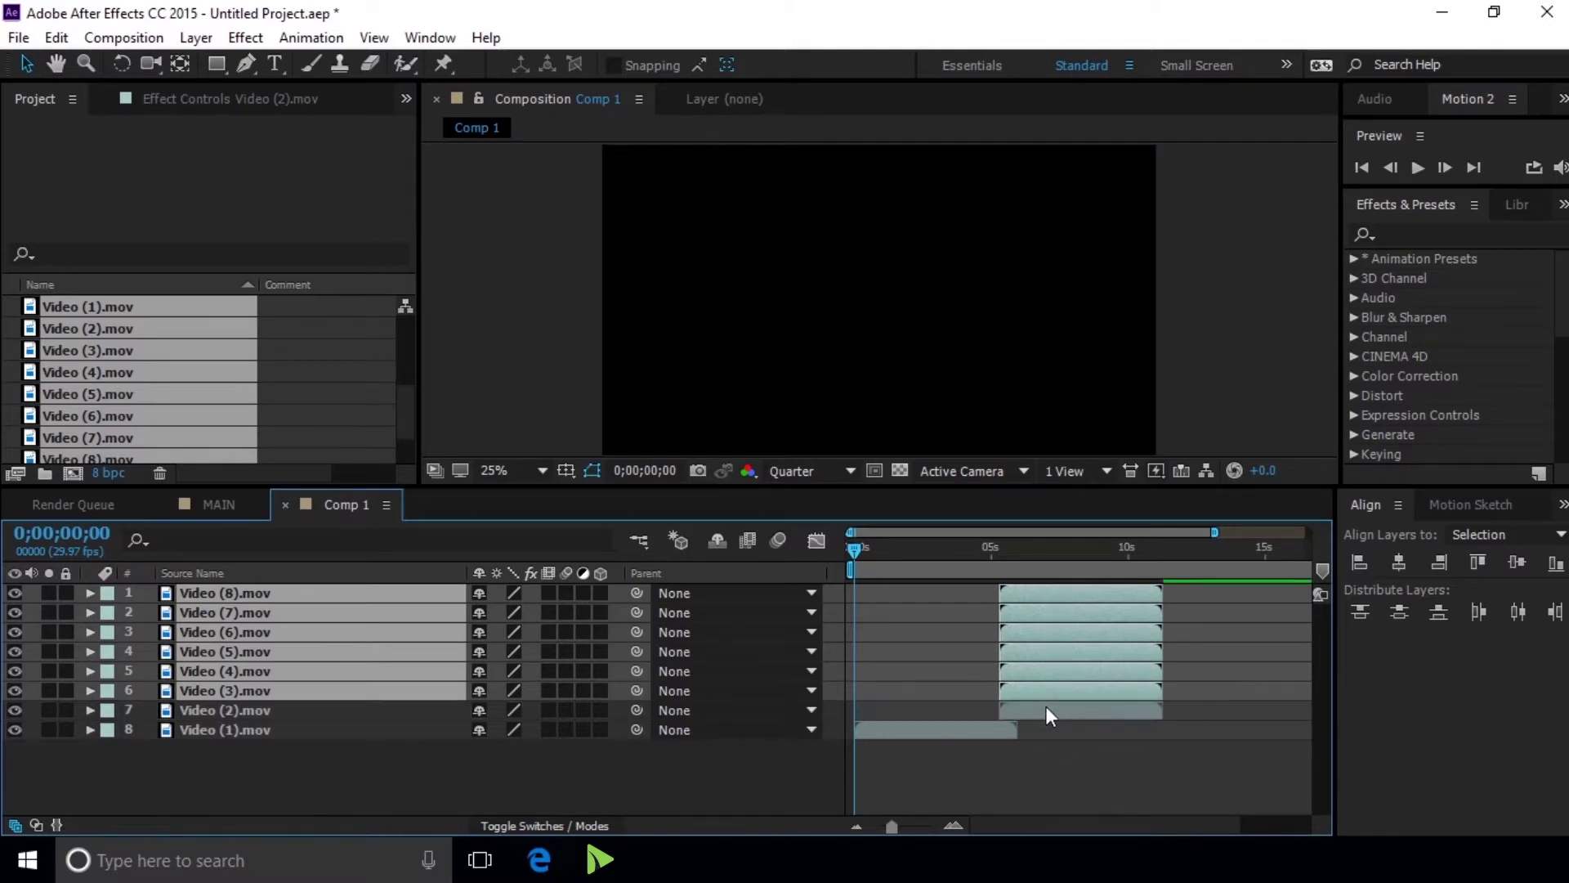
left_click_drag(1026, 693, 1169, 699)
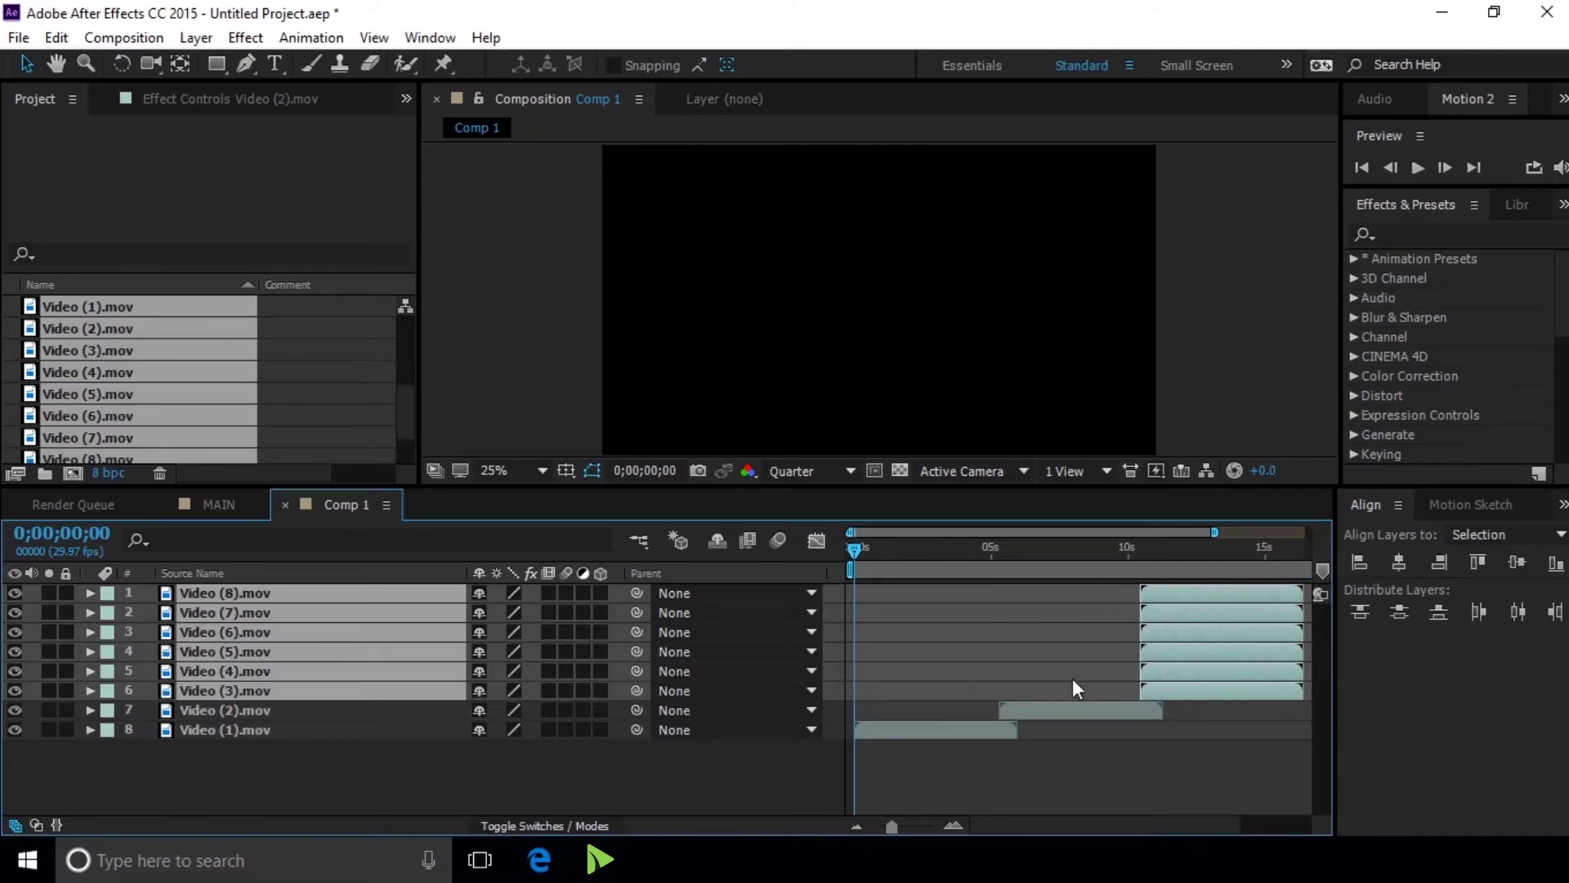
Snap Video (2).mov's start to the playhead near 5 s, then select all eight layers
mouse_move(857, 546)
left_mouse_down()
mouse_move(1011, 562)
mouse_move(979, 560)
mouse_move(993, 560)
left_mouse_up()
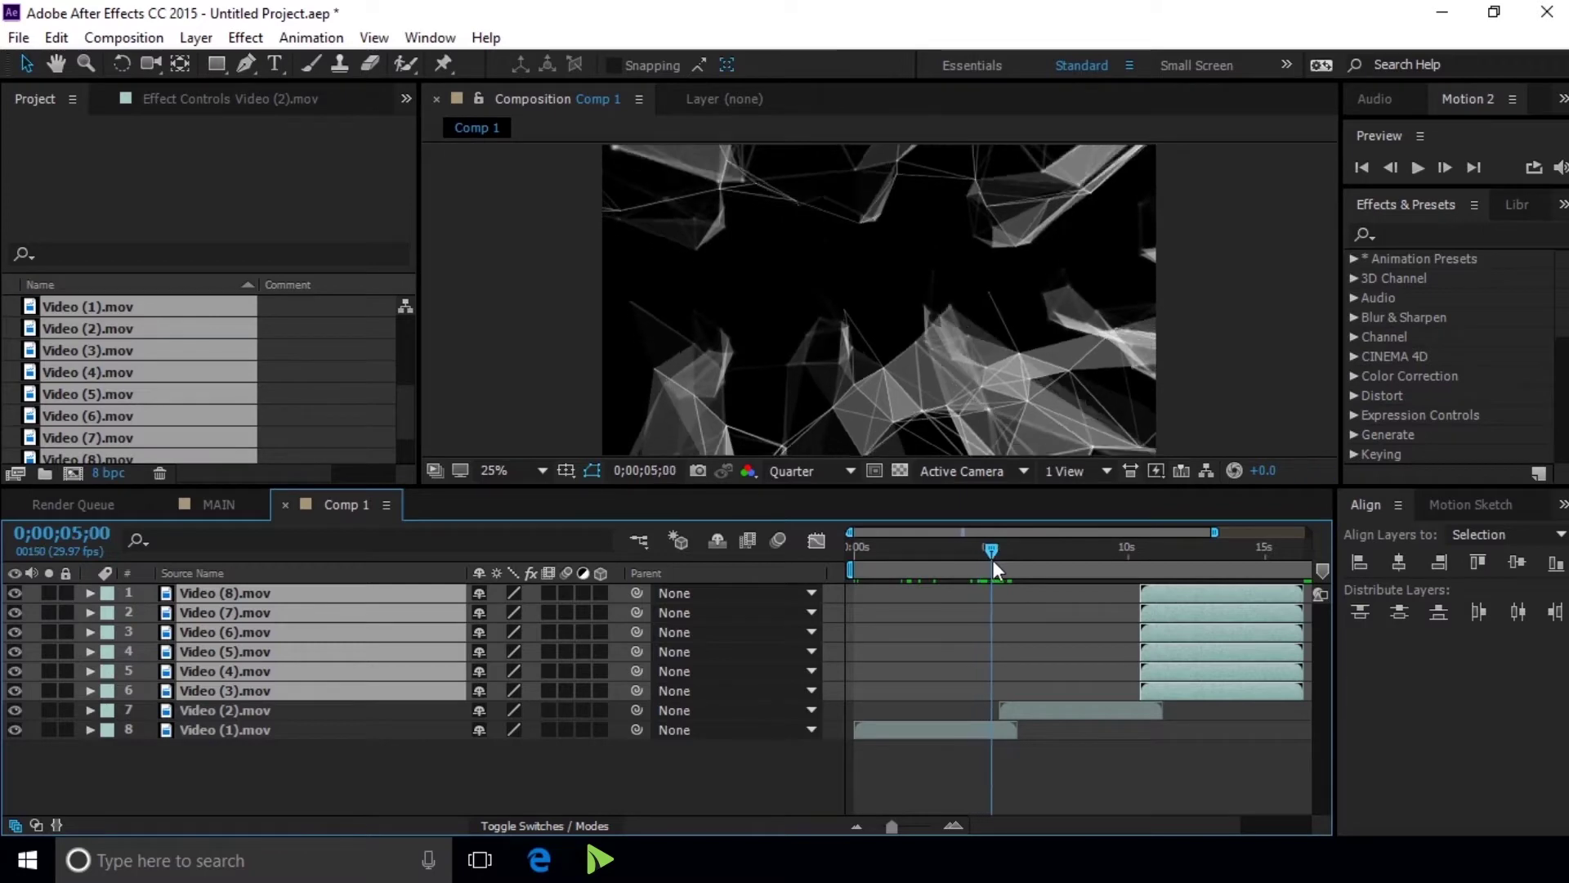
left_click_drag(1038, 711, 1028, 711)
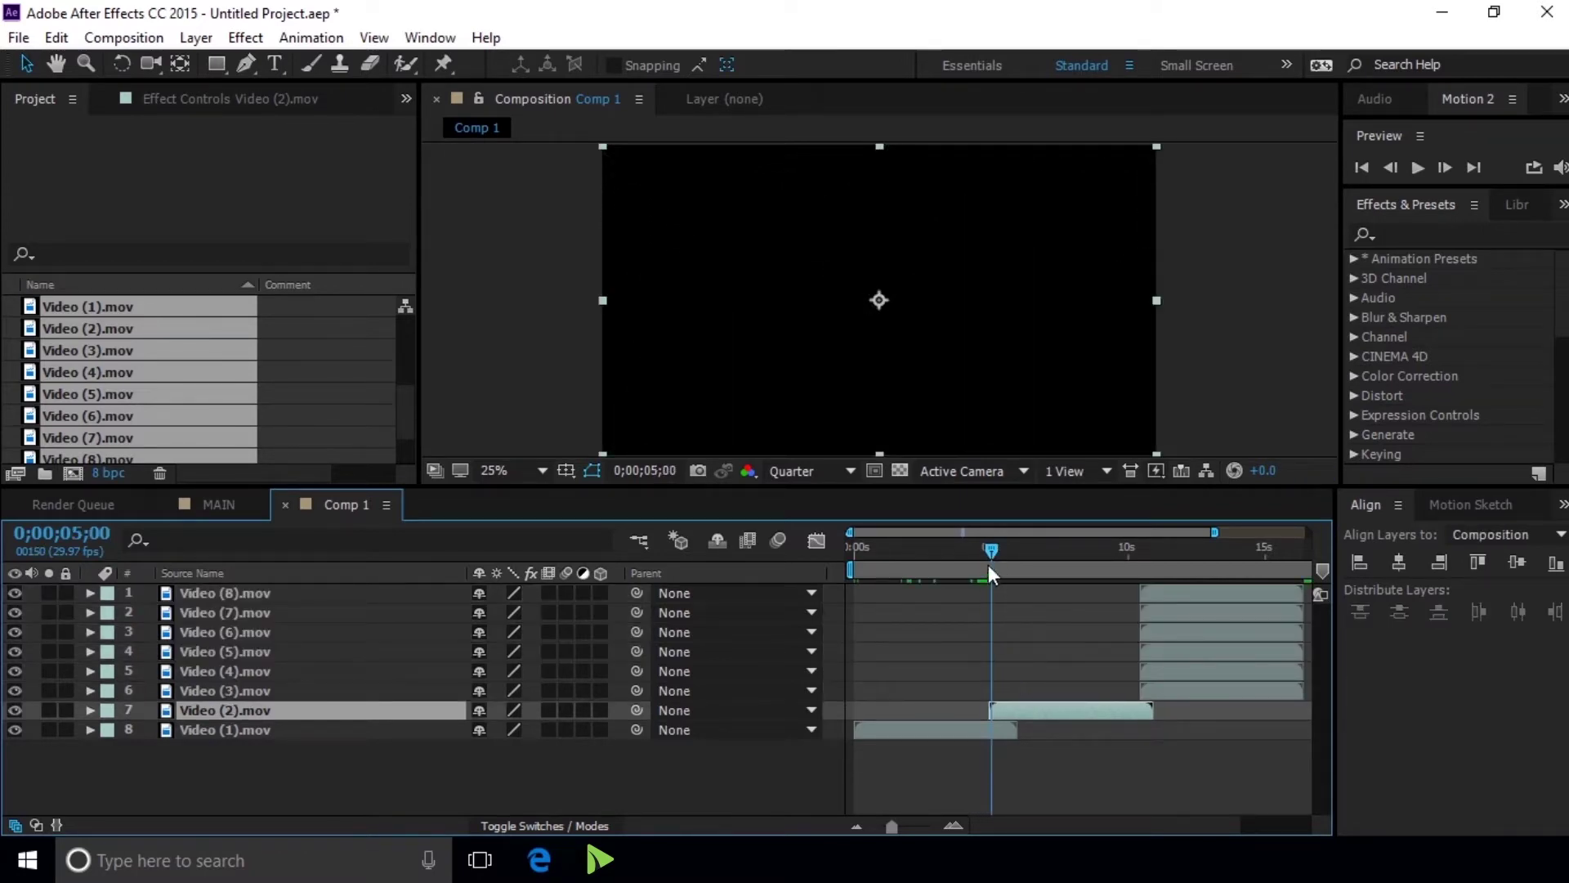
left_click_drag(992, 548, 1000, 553)
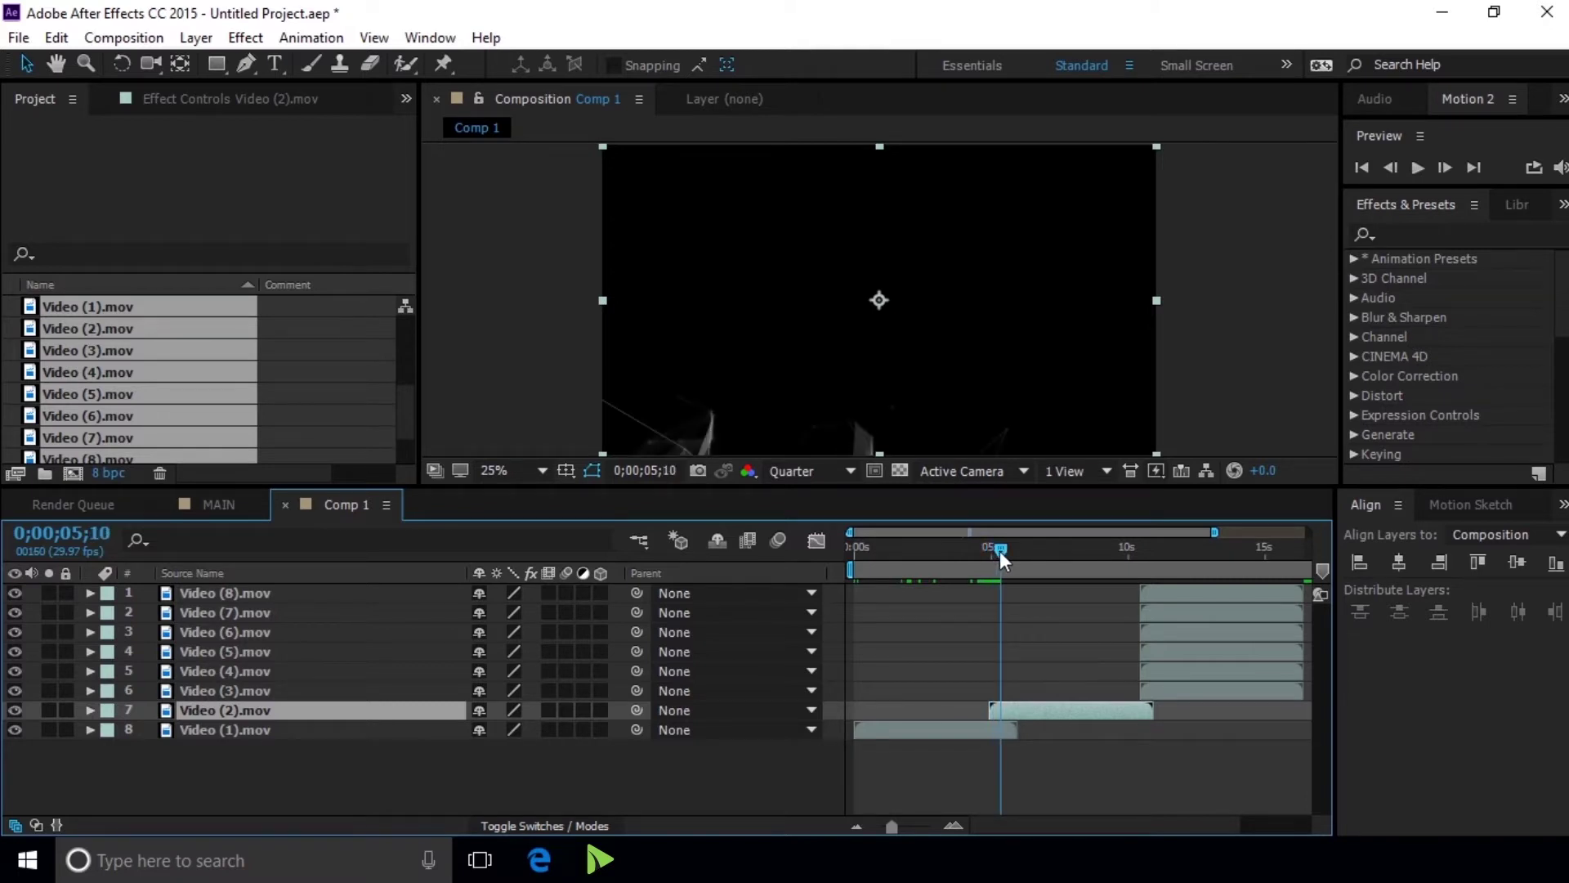
left_click(988, 734)
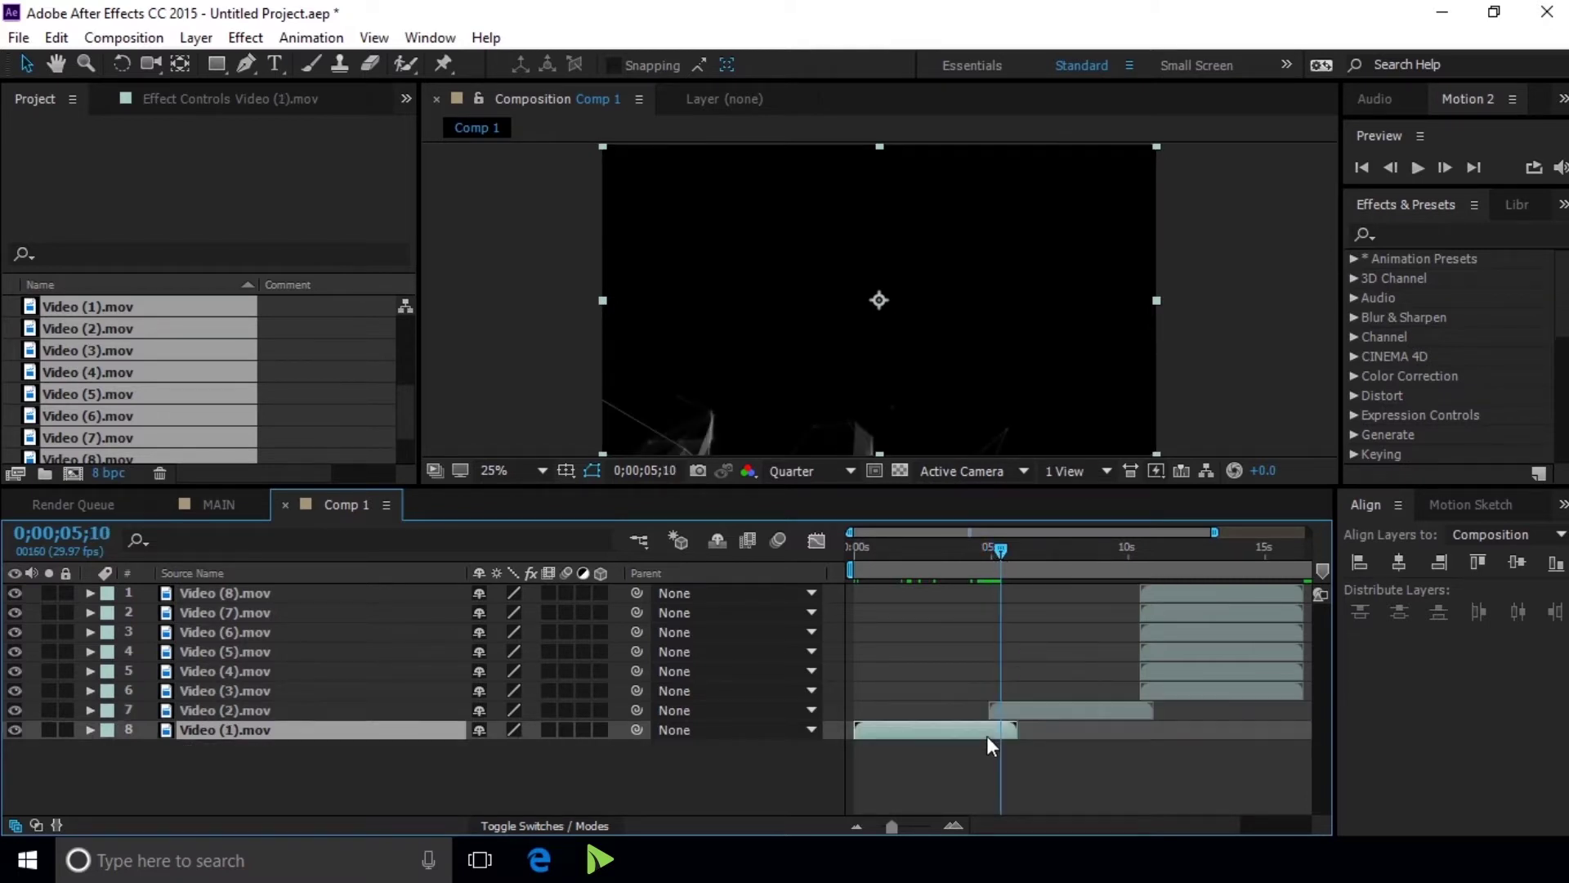
left_click(304, 596, "shift")
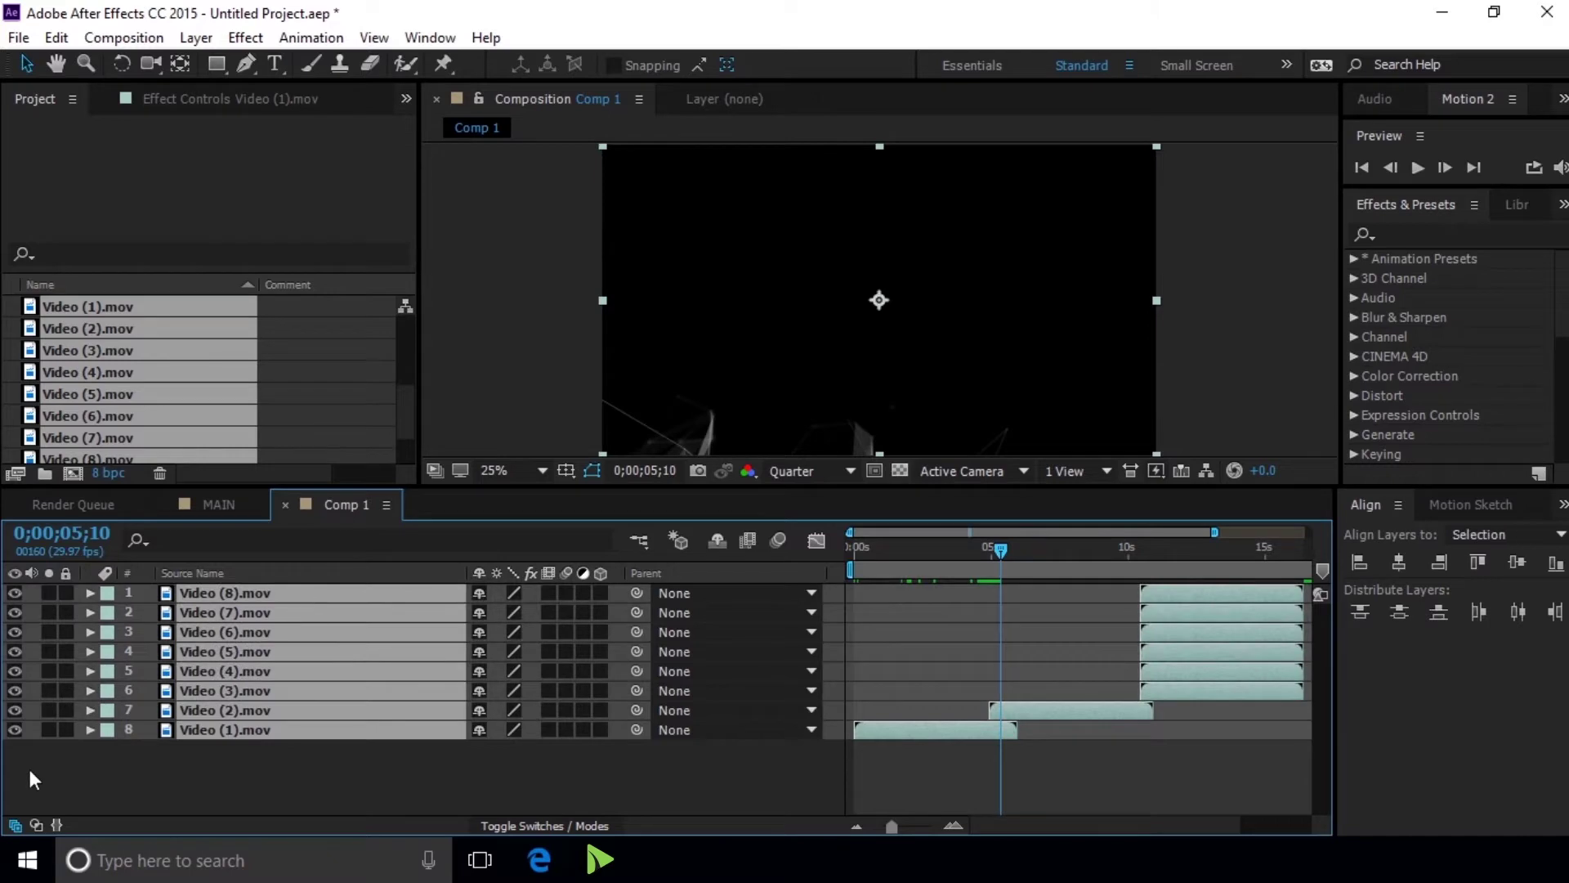
left_click(36, 824)
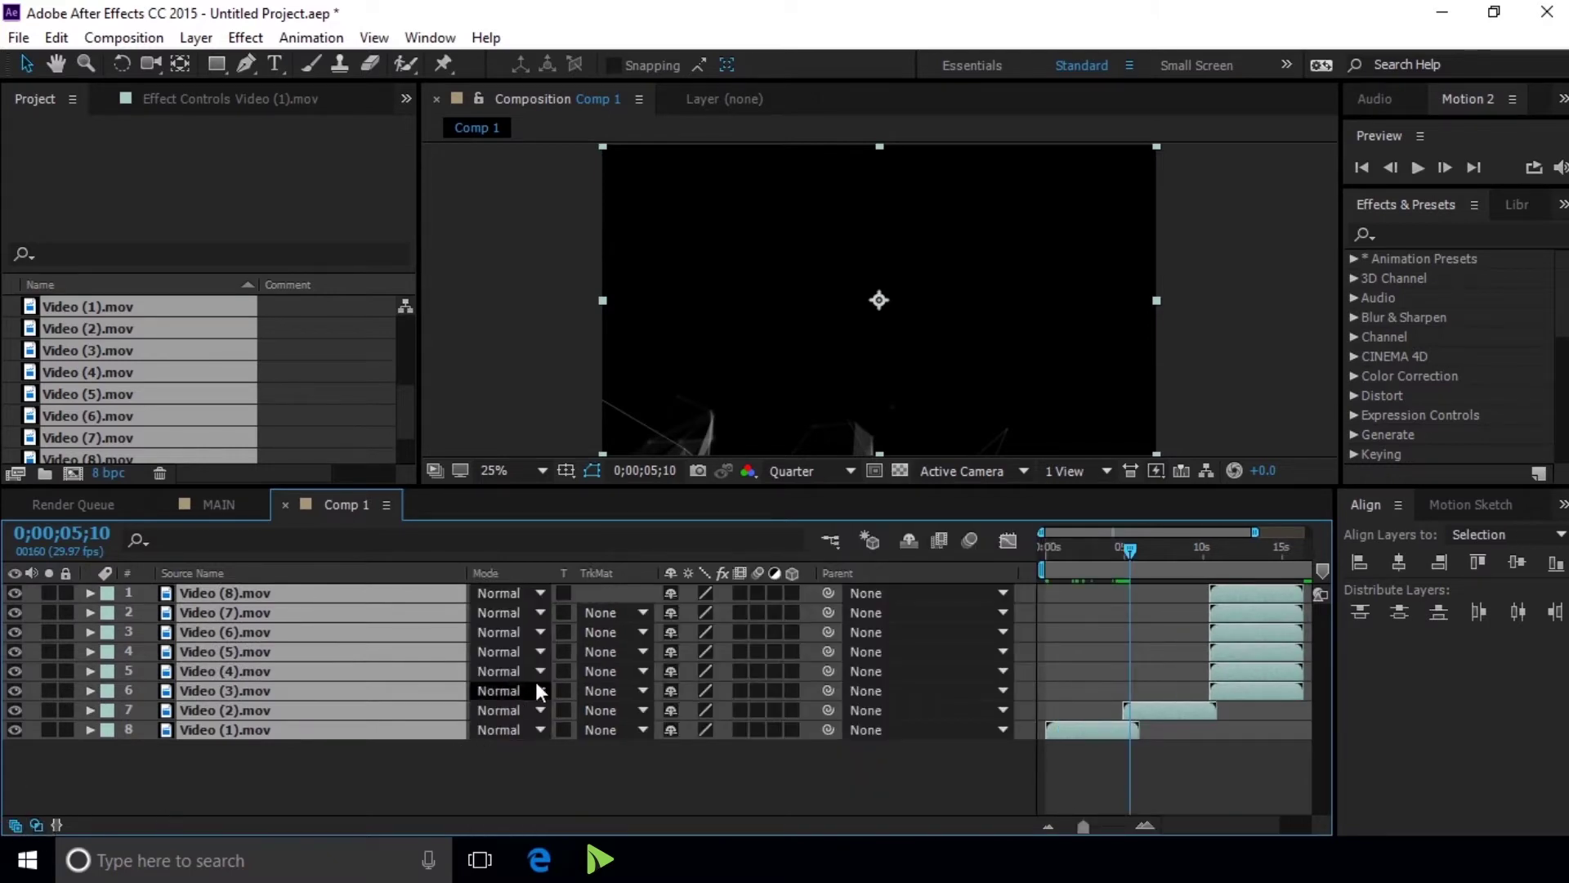
Set all eight video layers to the Screen blending mode
left_click(521, 597)
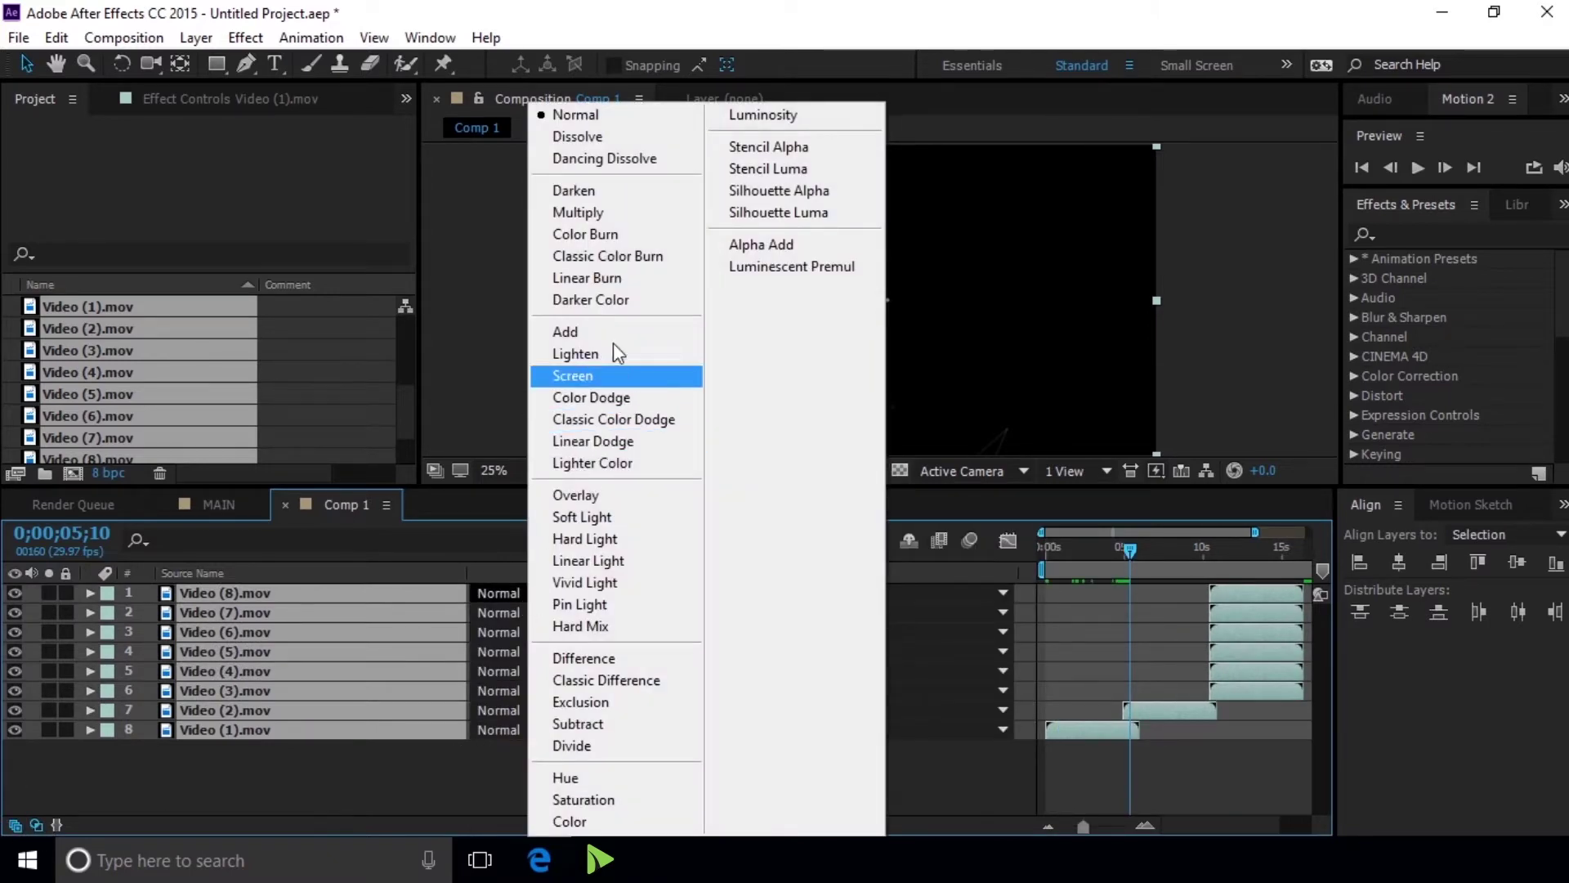
left_click(620, 379)
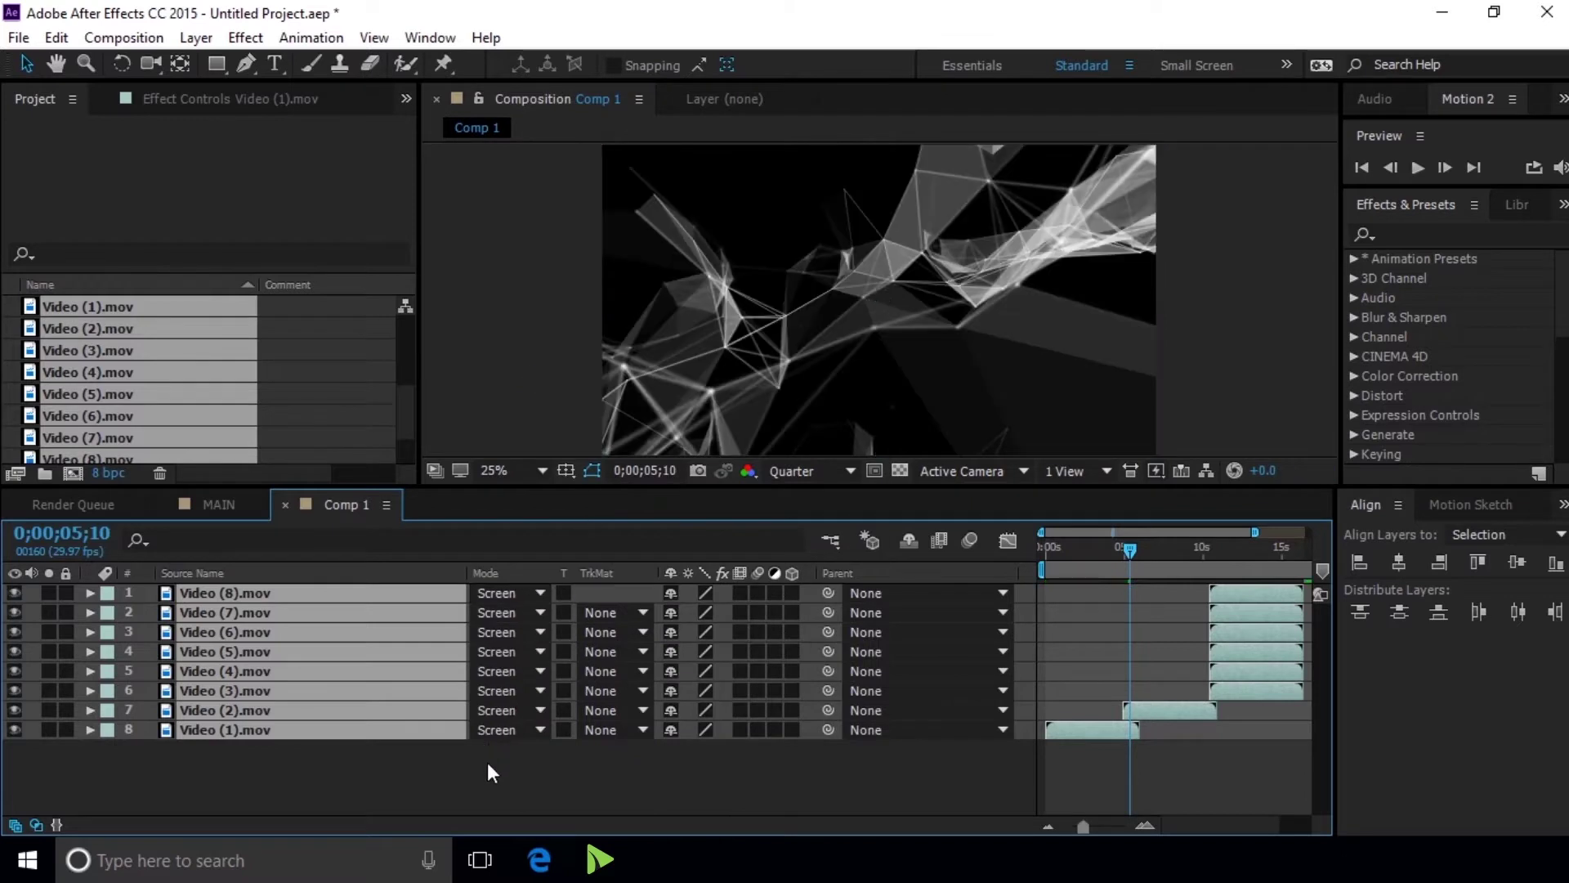
left_click(487, 762)
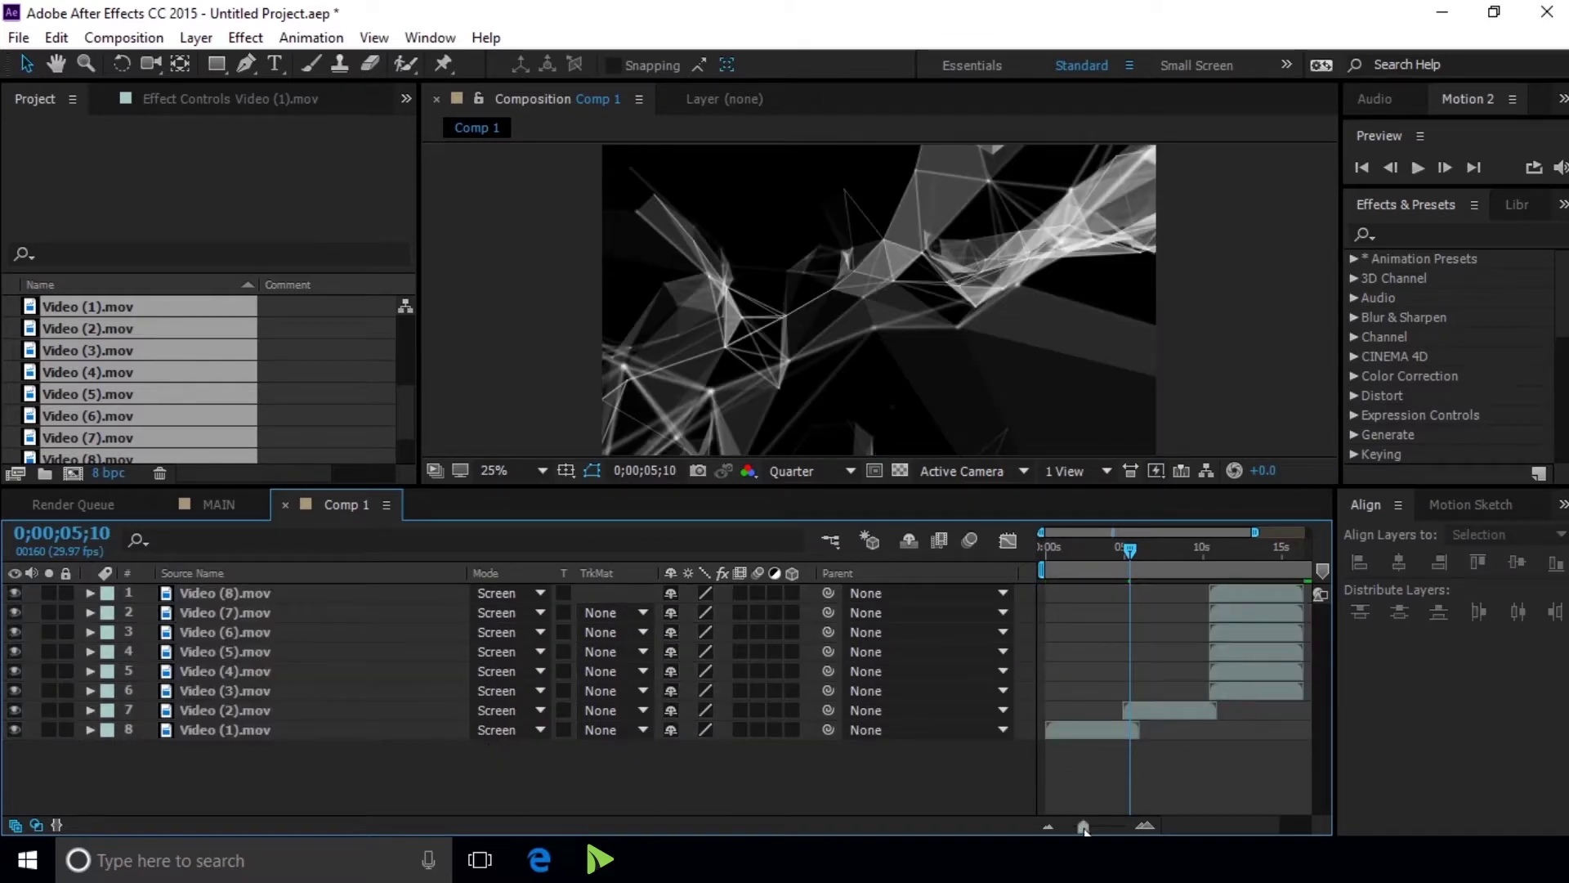
left_click(36, 825)
Zoom into the first seconds and nudge Video (2).mov to start at 0;00;05;10
left_click_drag(893, 826, 908, 827)
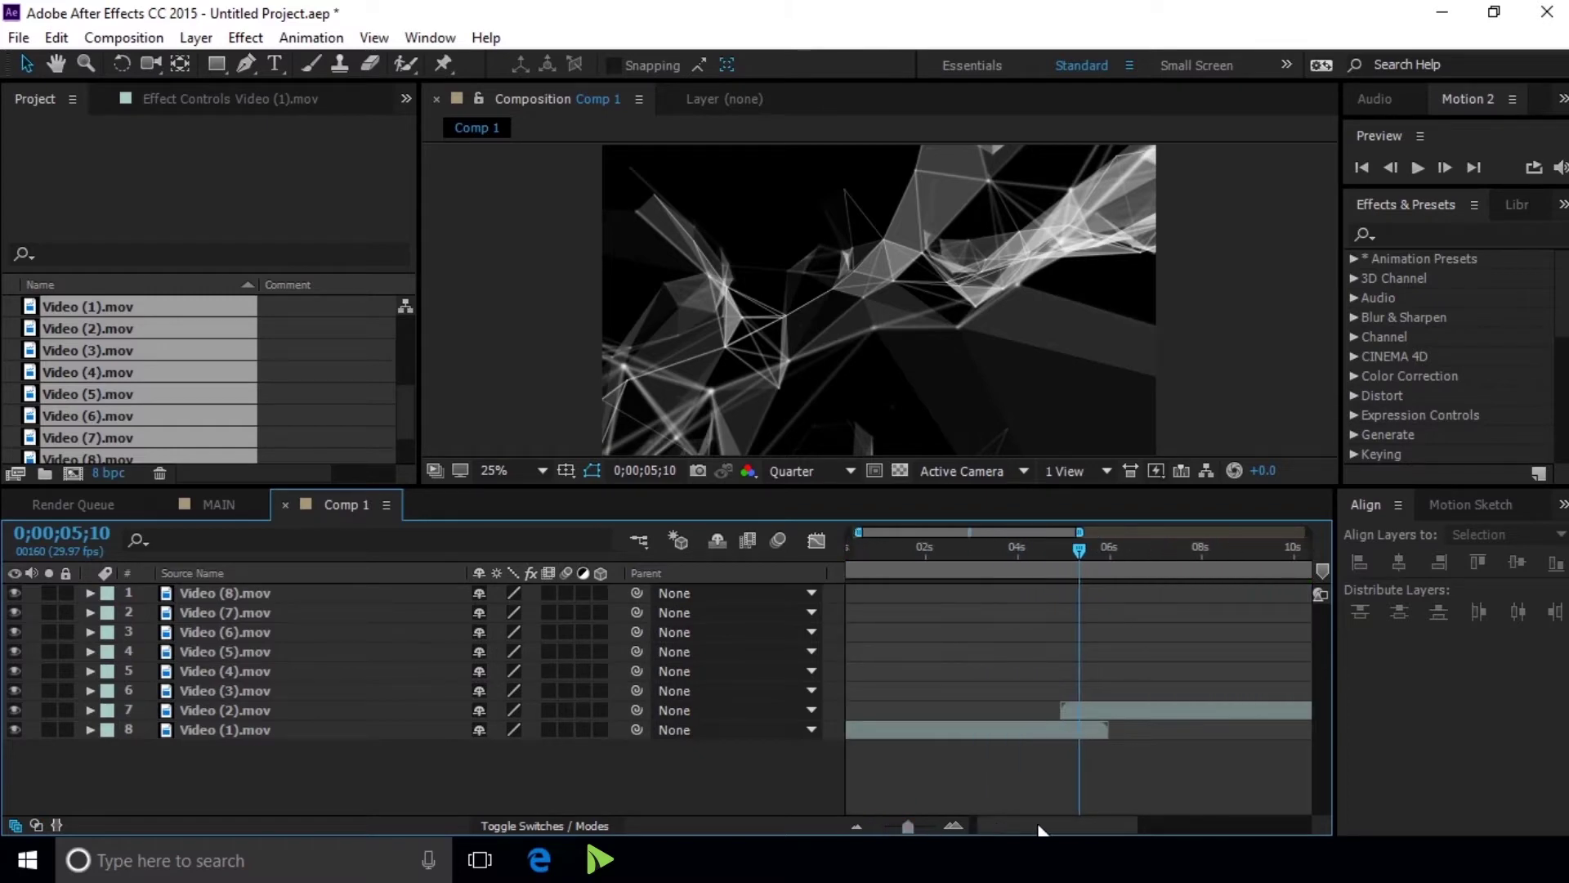
left_click_drag(1038, 830, 1078, 829)
mouse_move(1001, 708)
left_mouse_down()
mouse_move(1023, 709)
mouse_move(1003, 708)
left_mouse_up()
mouse_move(963, 551)
left_mouse_down()
mouse_move(1051, 550)
mouse_move(933, 541)
left_mouse_up()
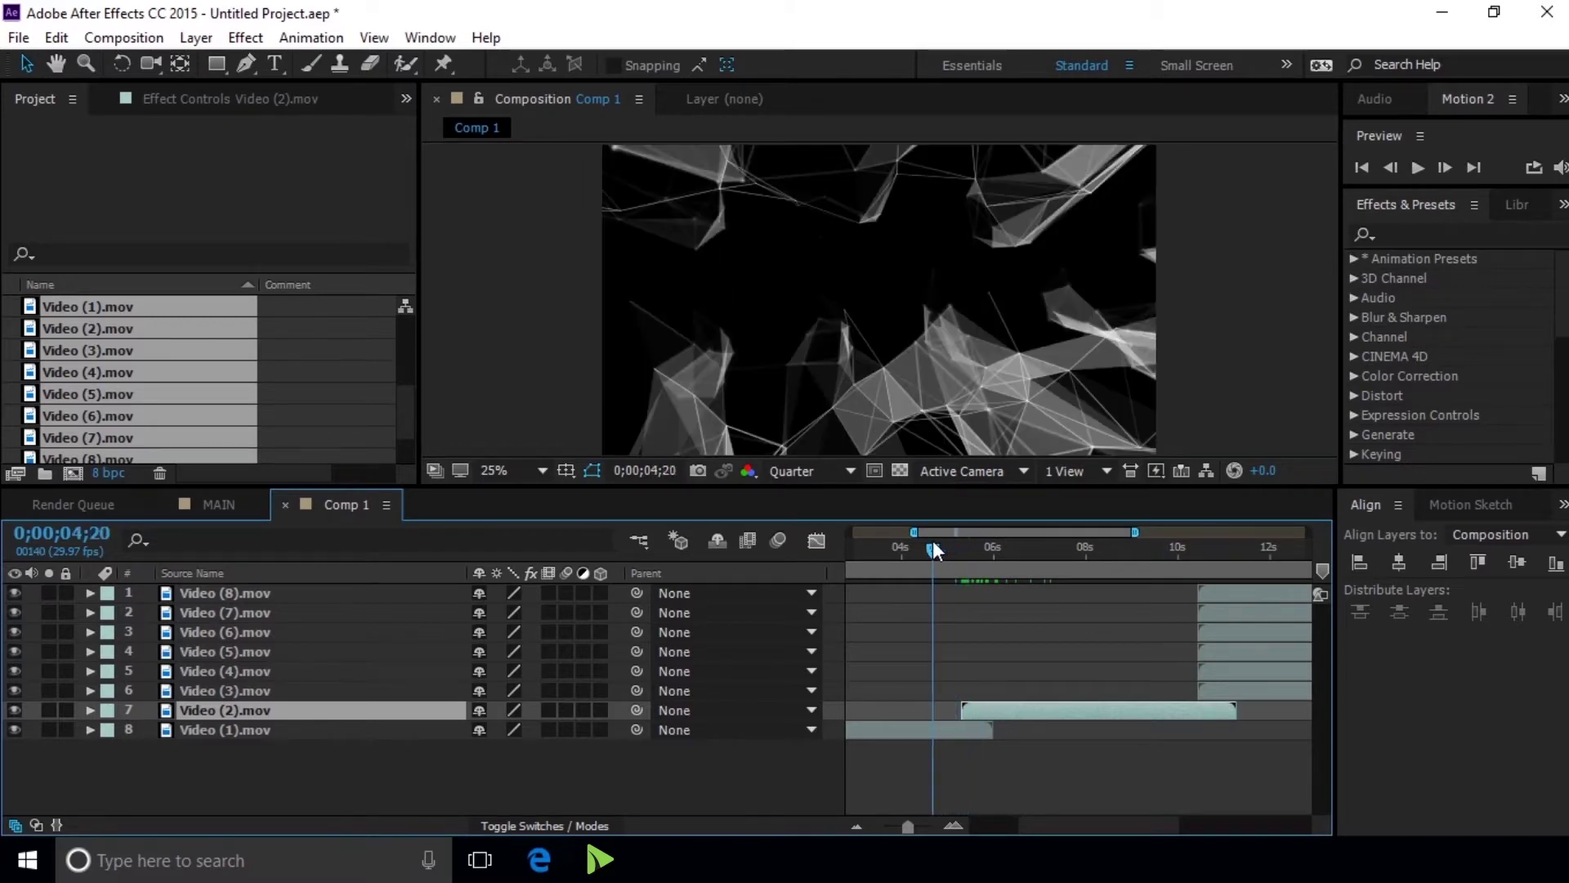
Retime Video (2).mov slightly earlier around the 4–6 s handoff and preview the transition
mouse_move(933, 541)
left_mouse_down()
mouse_move(899, 537)
mouse_move(984, 546)
left_mouse_up()
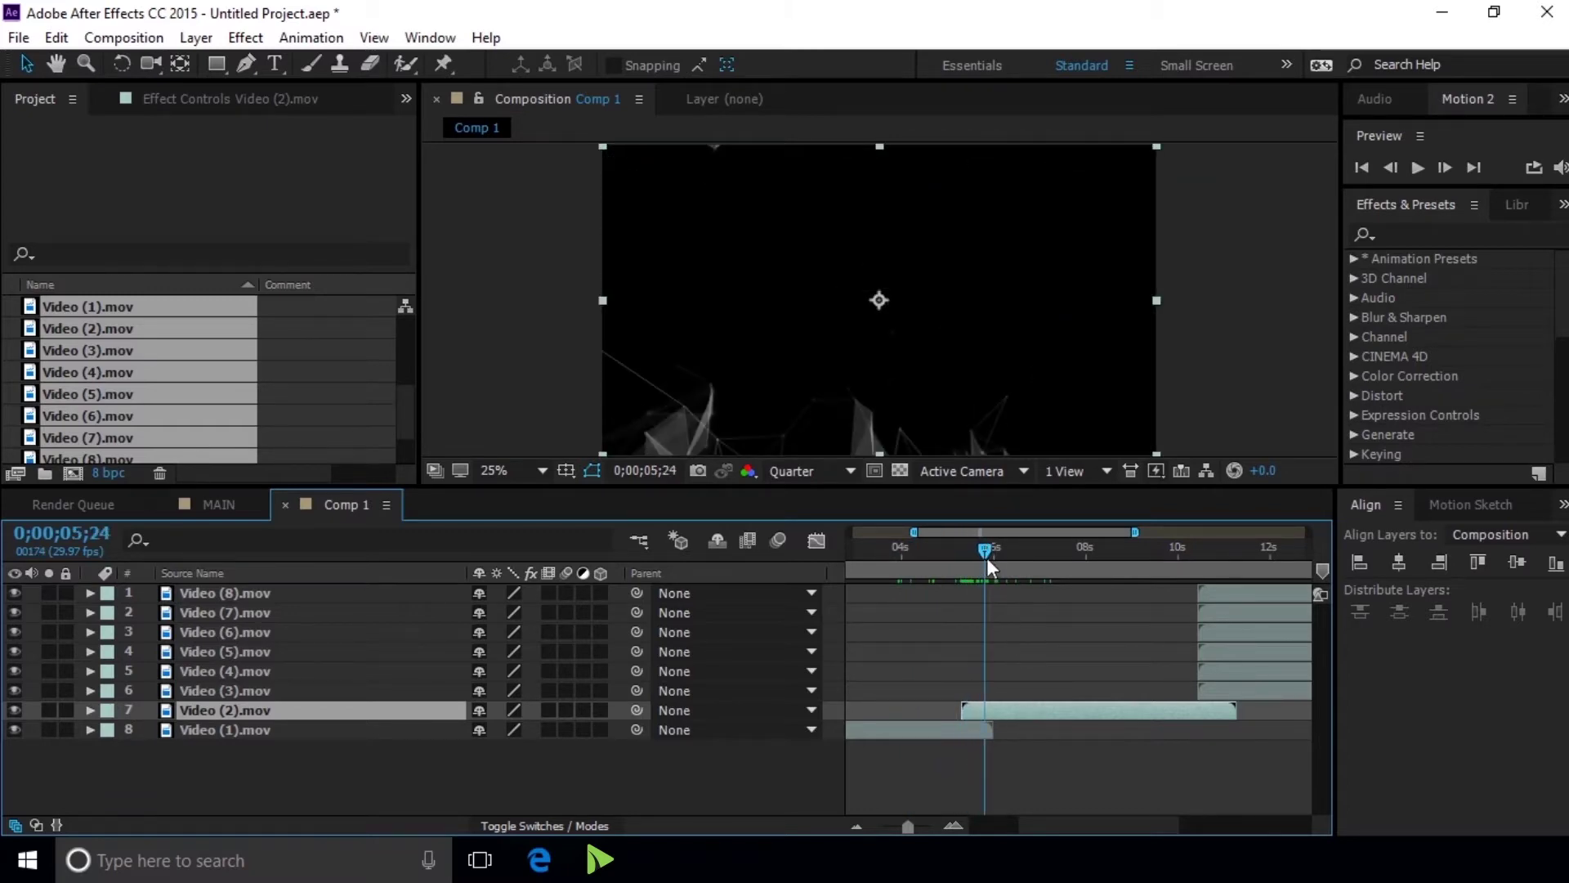
left_click_drag(977, 547, 974, 548)
left_click_drag(1046, 711, 1007, 704)
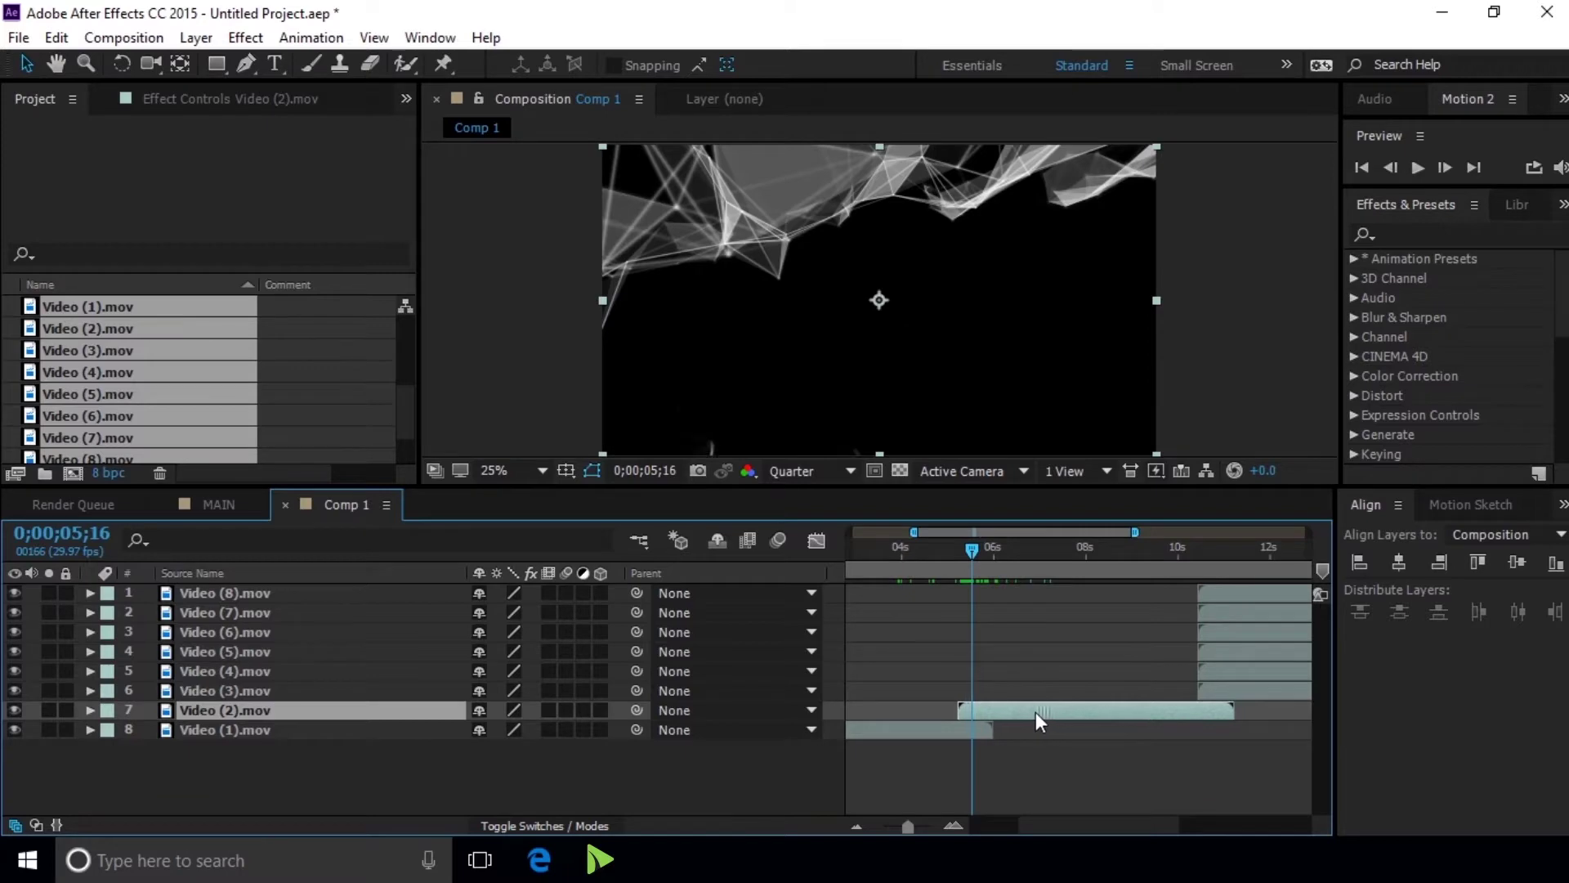
left_click_drag(1007, 703, 1012, 703)
left_click_drag(969, 545, 833, 533)
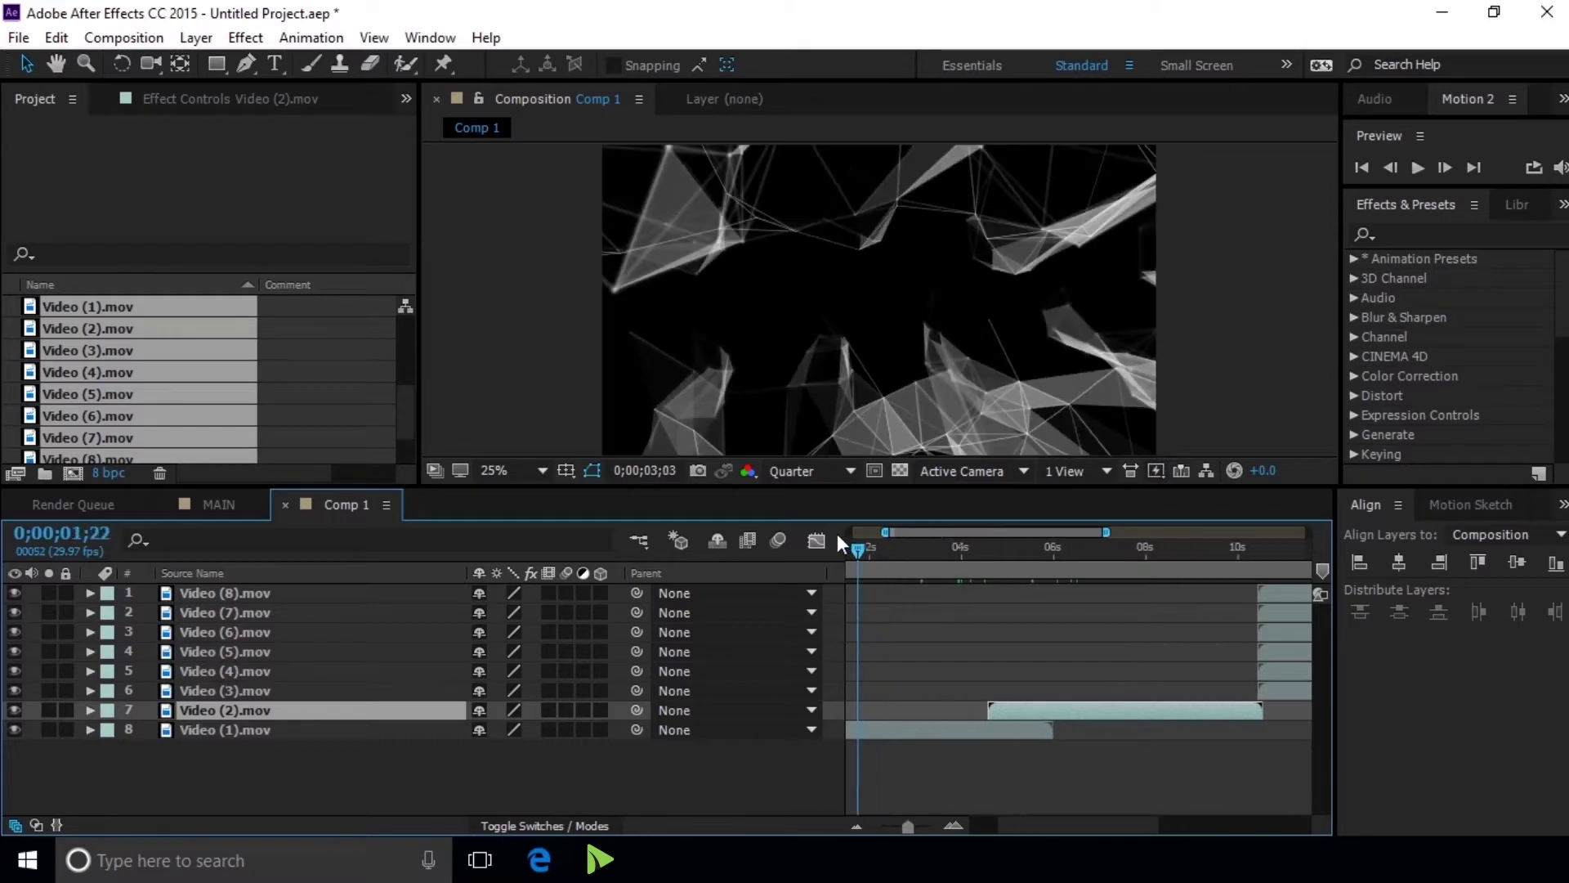
left_click(1020, 564)
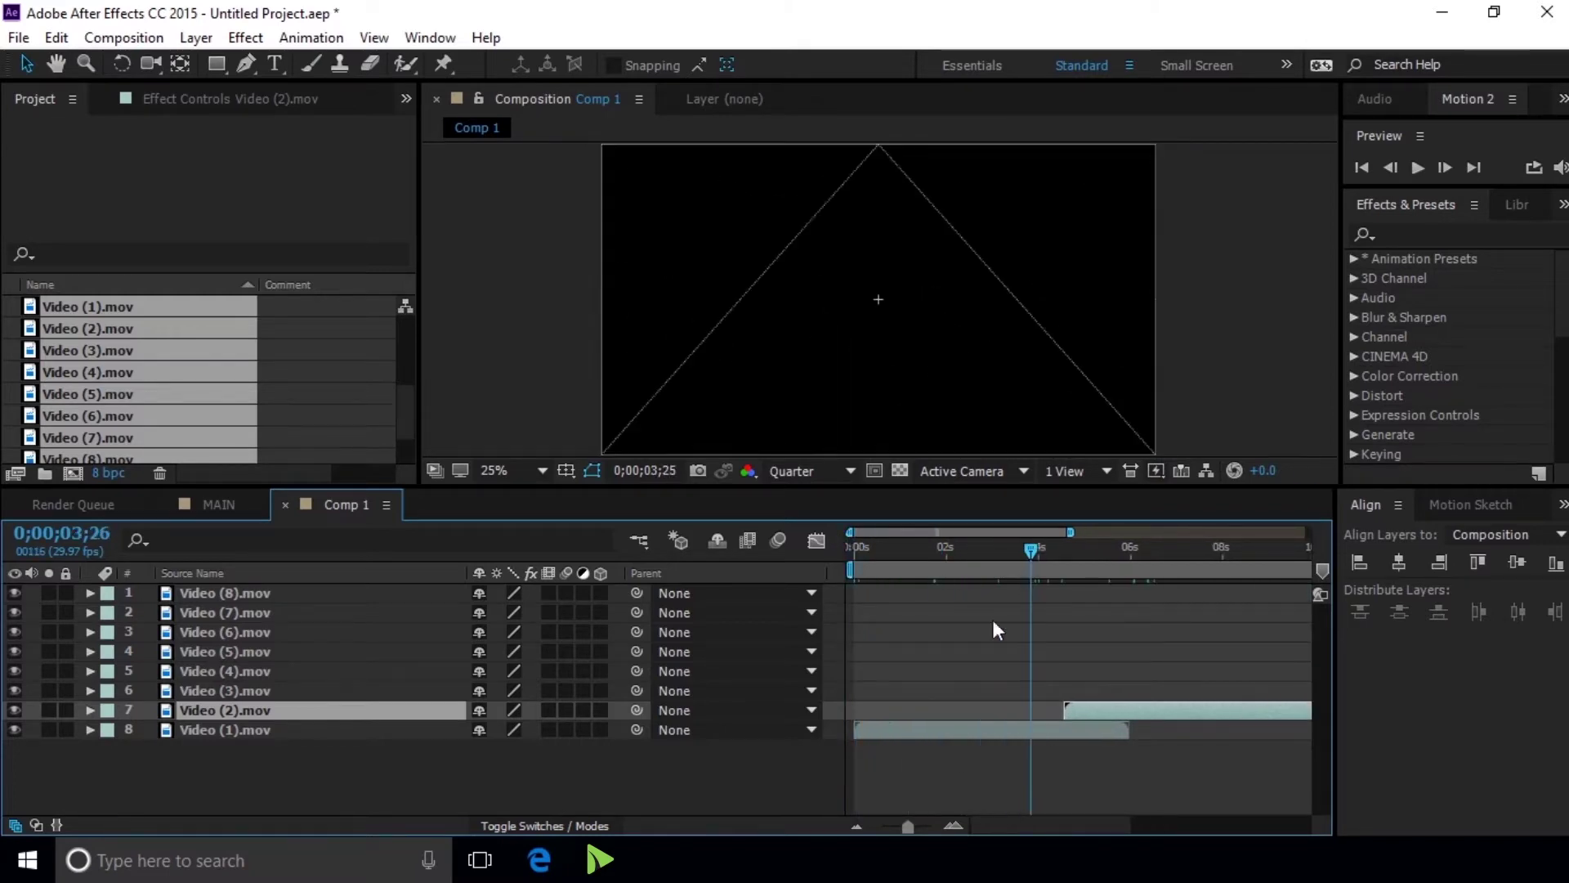
left_click_drag(907, 826, 881, 827)
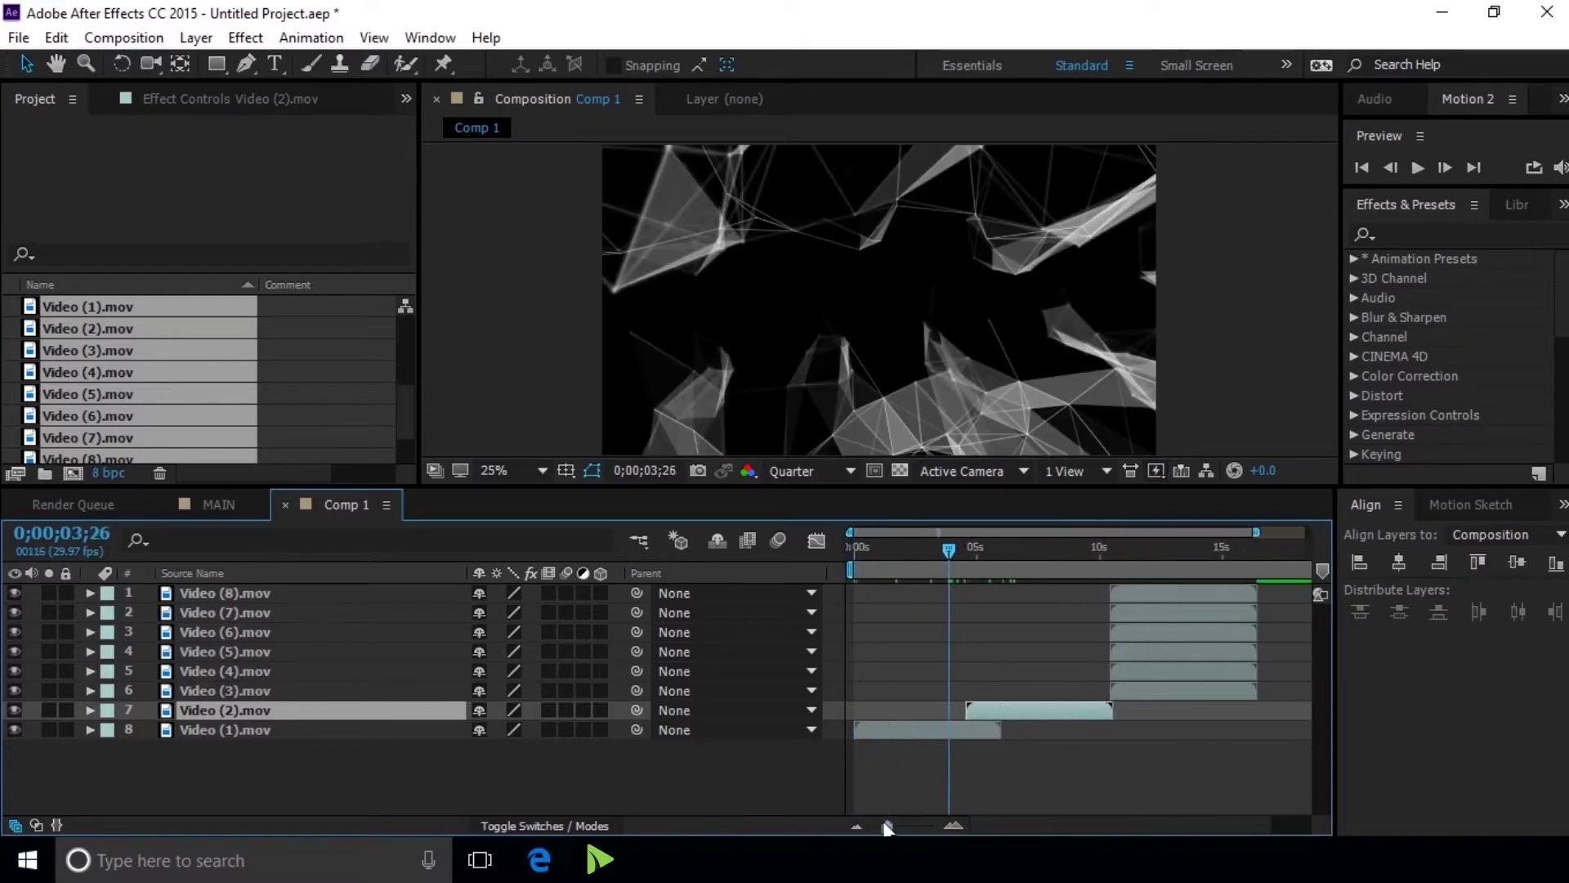
left_click_drag(934, 552, 1041, 552)
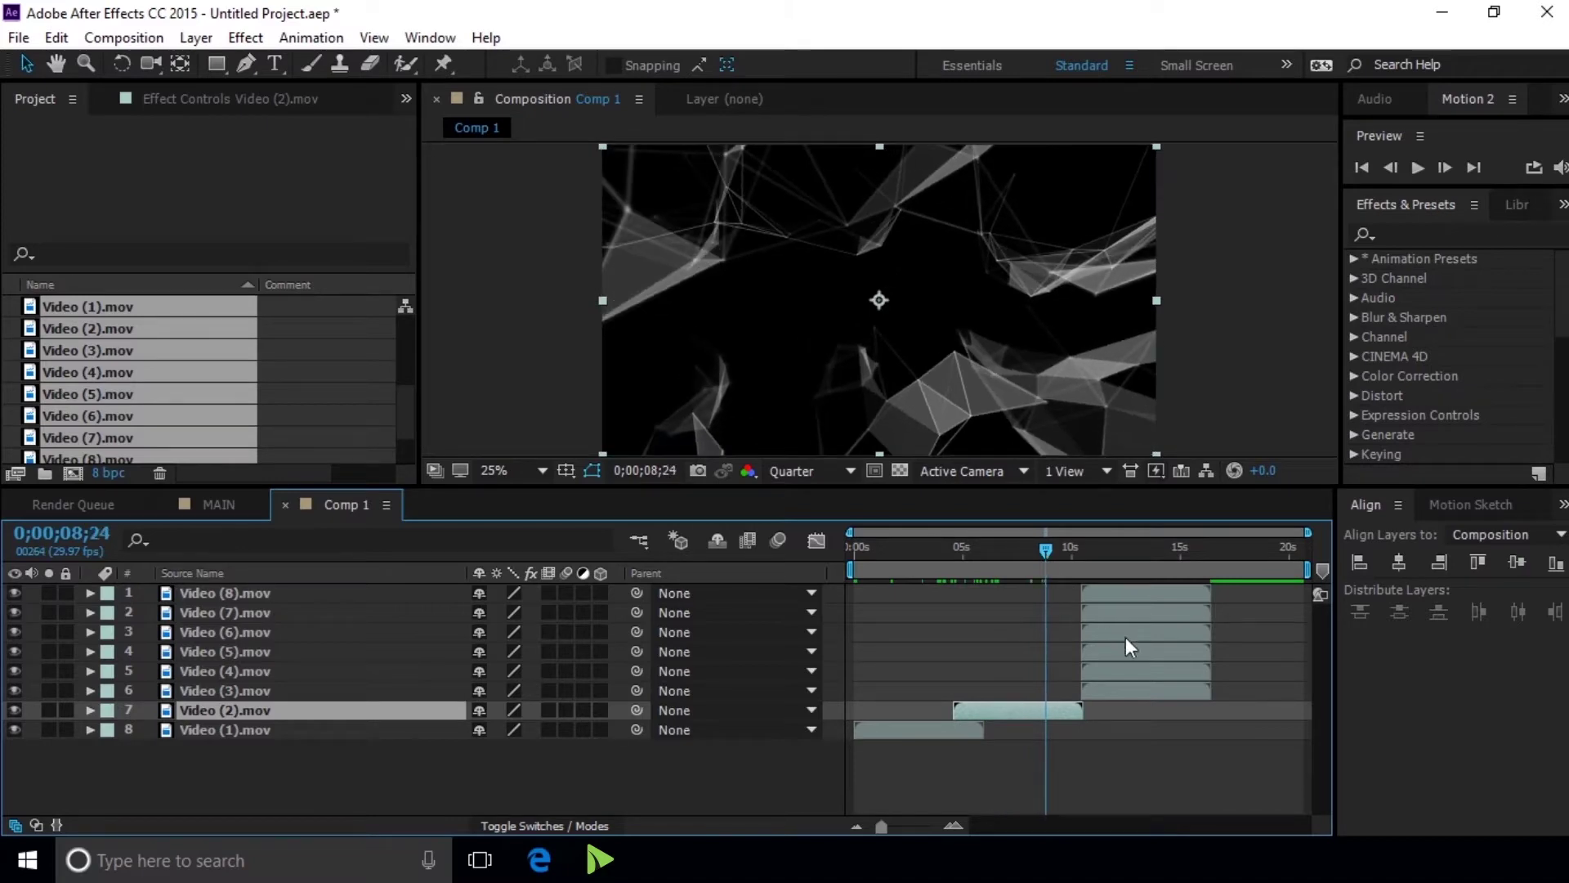
left_click(1120, 673)
Push layers 1–5 later, then start Video (3).mov near 9 s and Video (4).mov around 14.5 s
left_click(1134, 597, "shift")
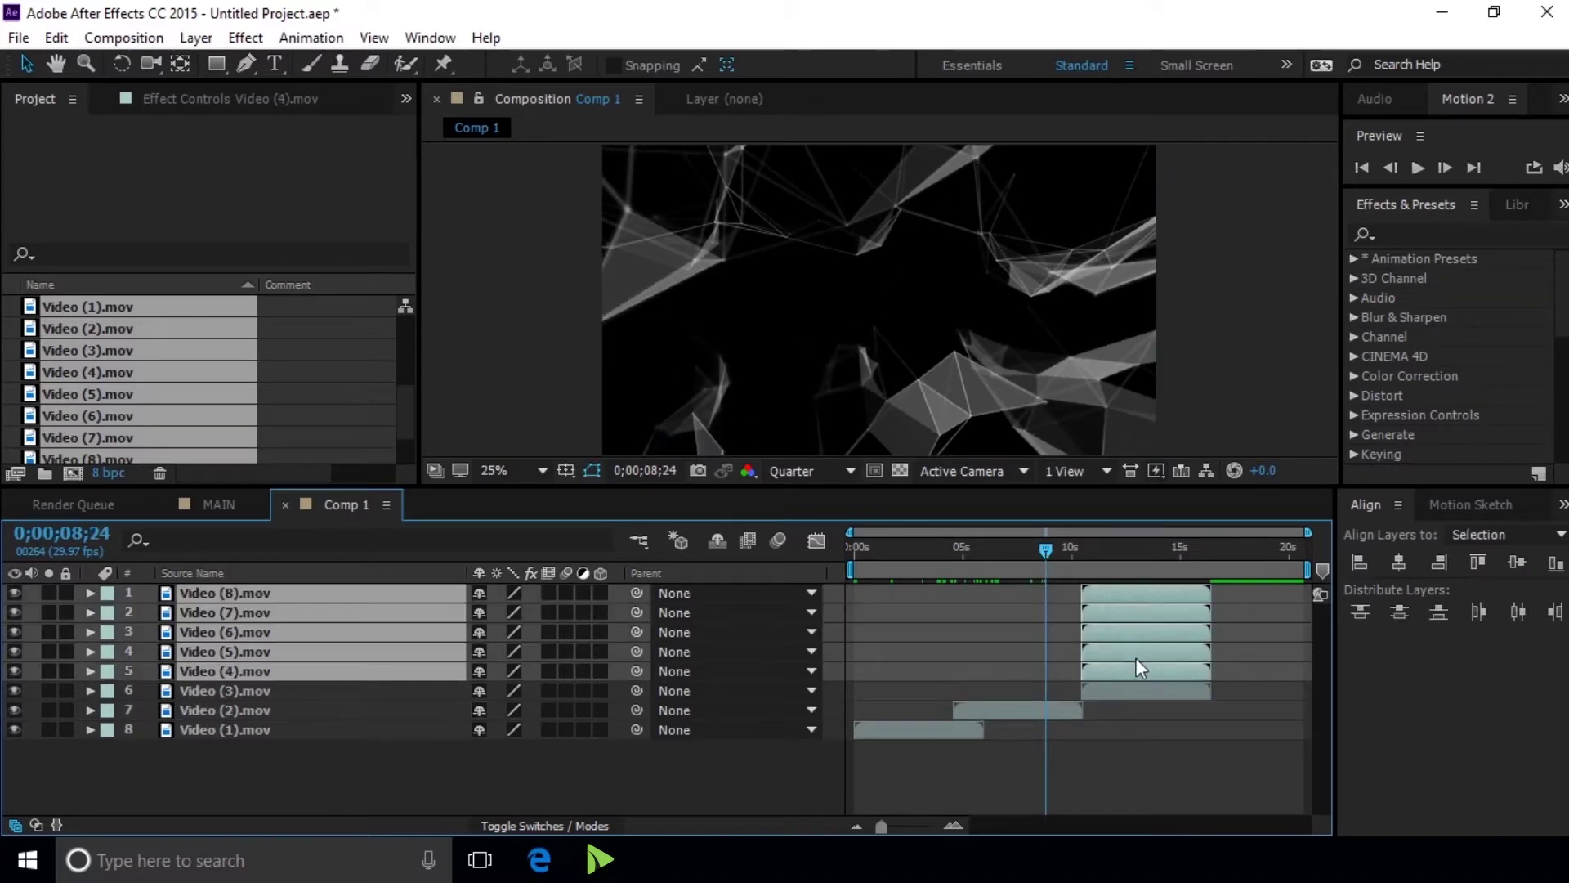
left_click_drag(1197, 672, 1277, 654)
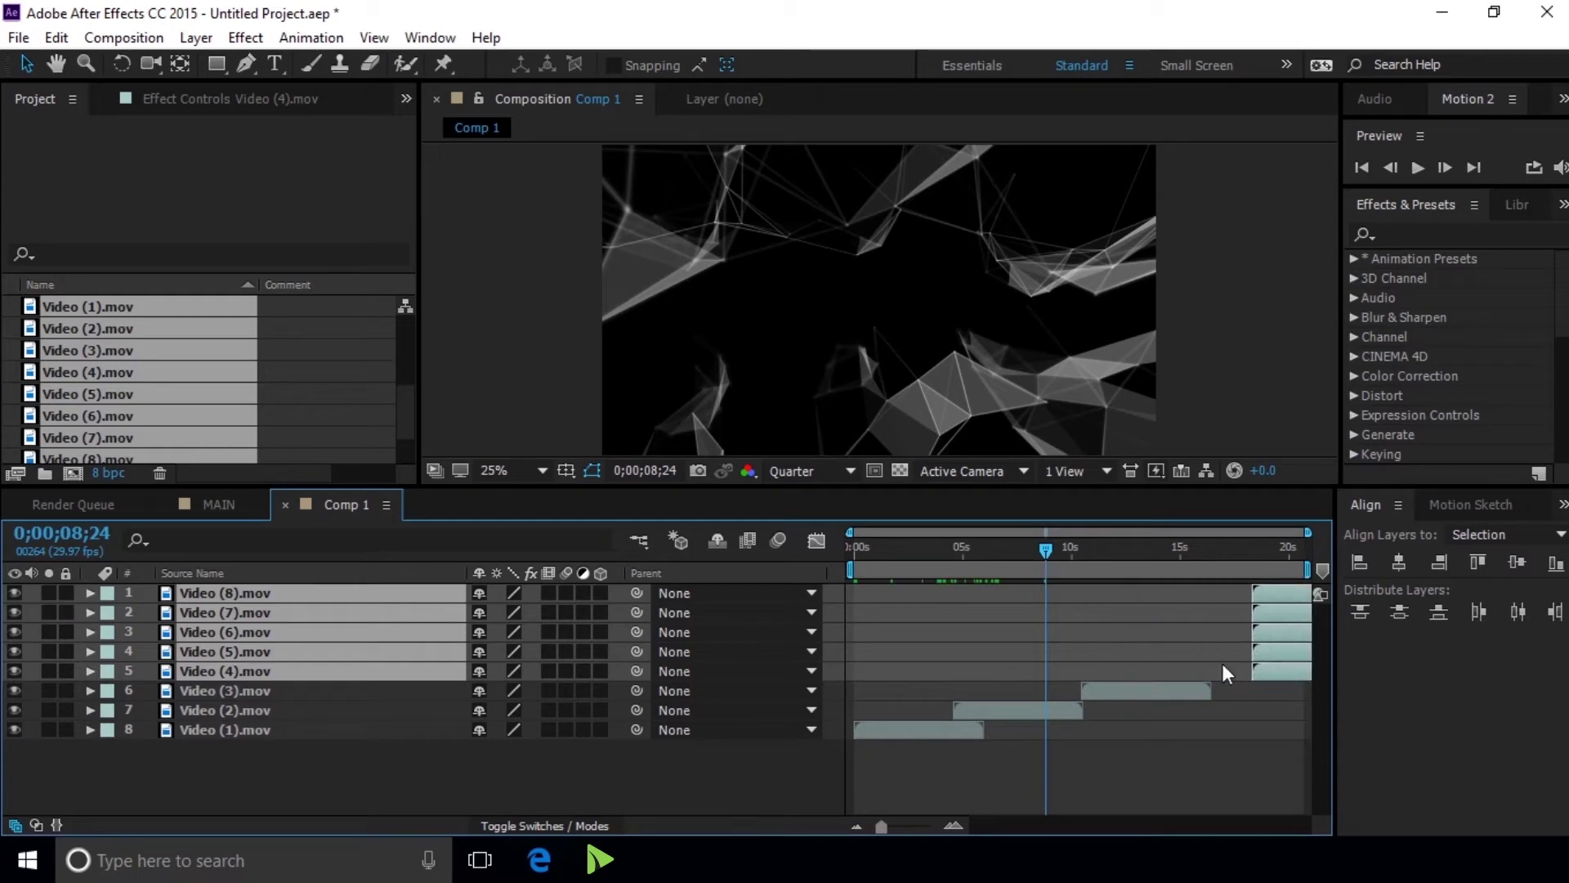
left_click_drag(1156, 689, 1090, 689)
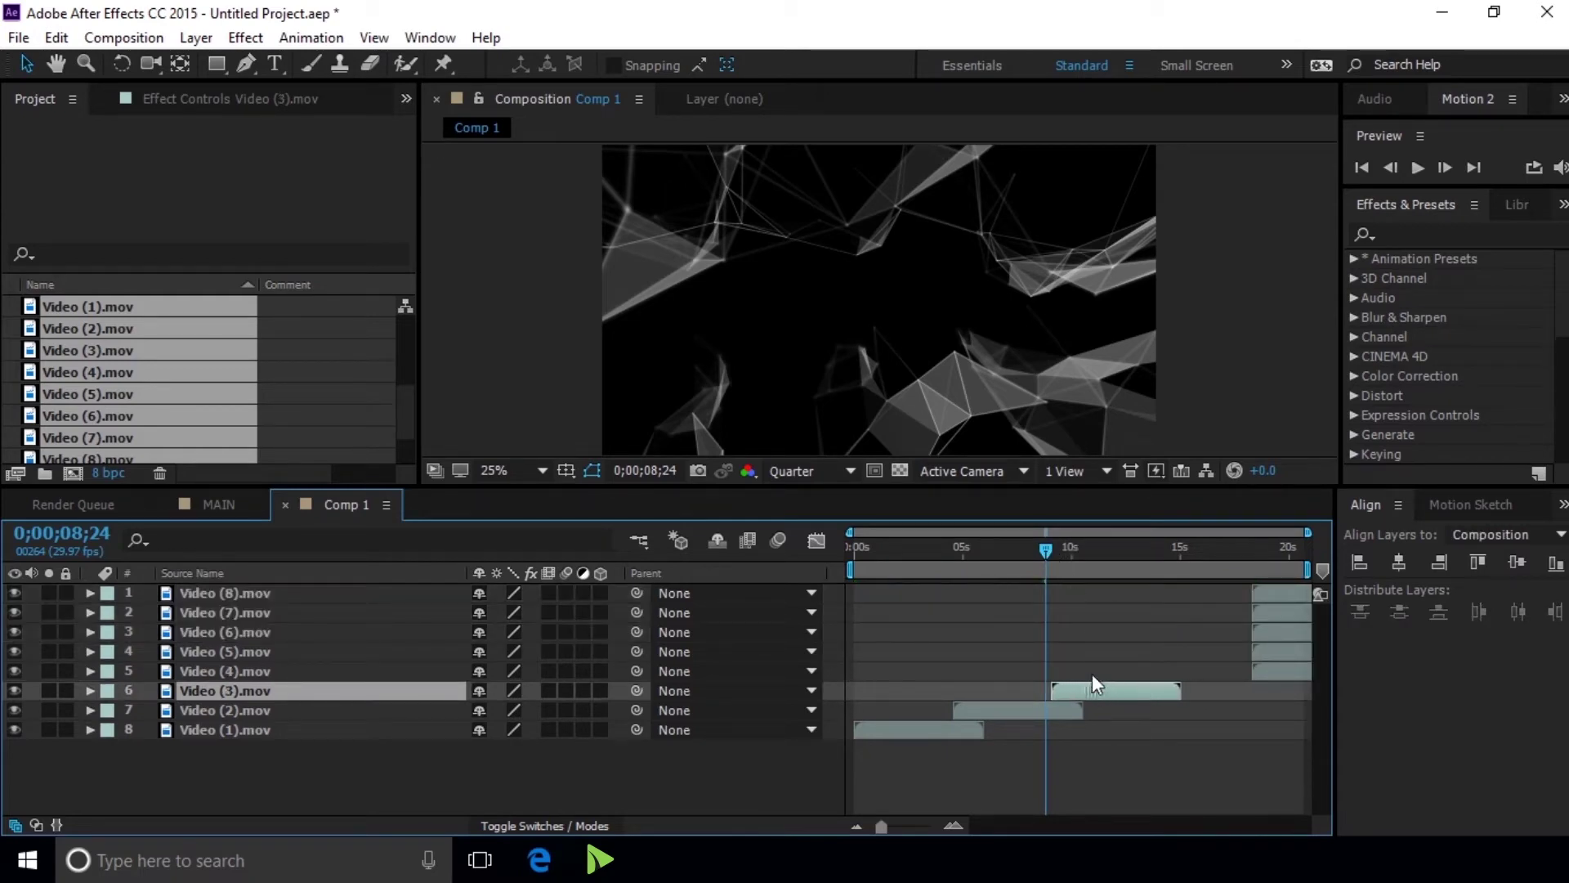
left_click_drag(1046, 544, 1062, 547)
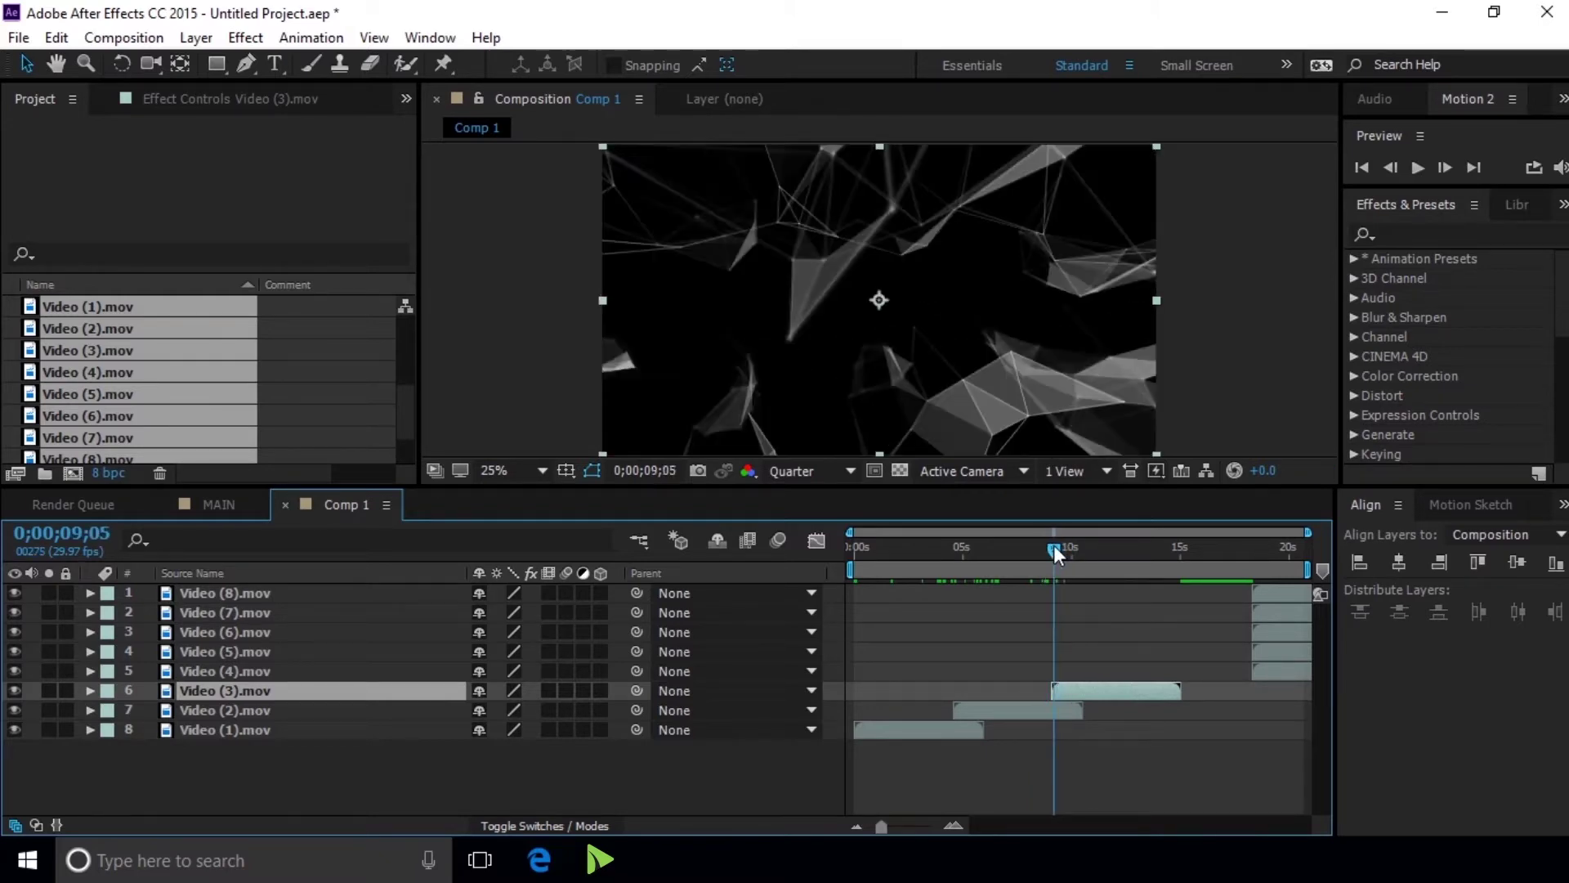
left_click_drag(1085, 684, 1089, 683)
left_click_drag(1059, 547, 1167, 554)
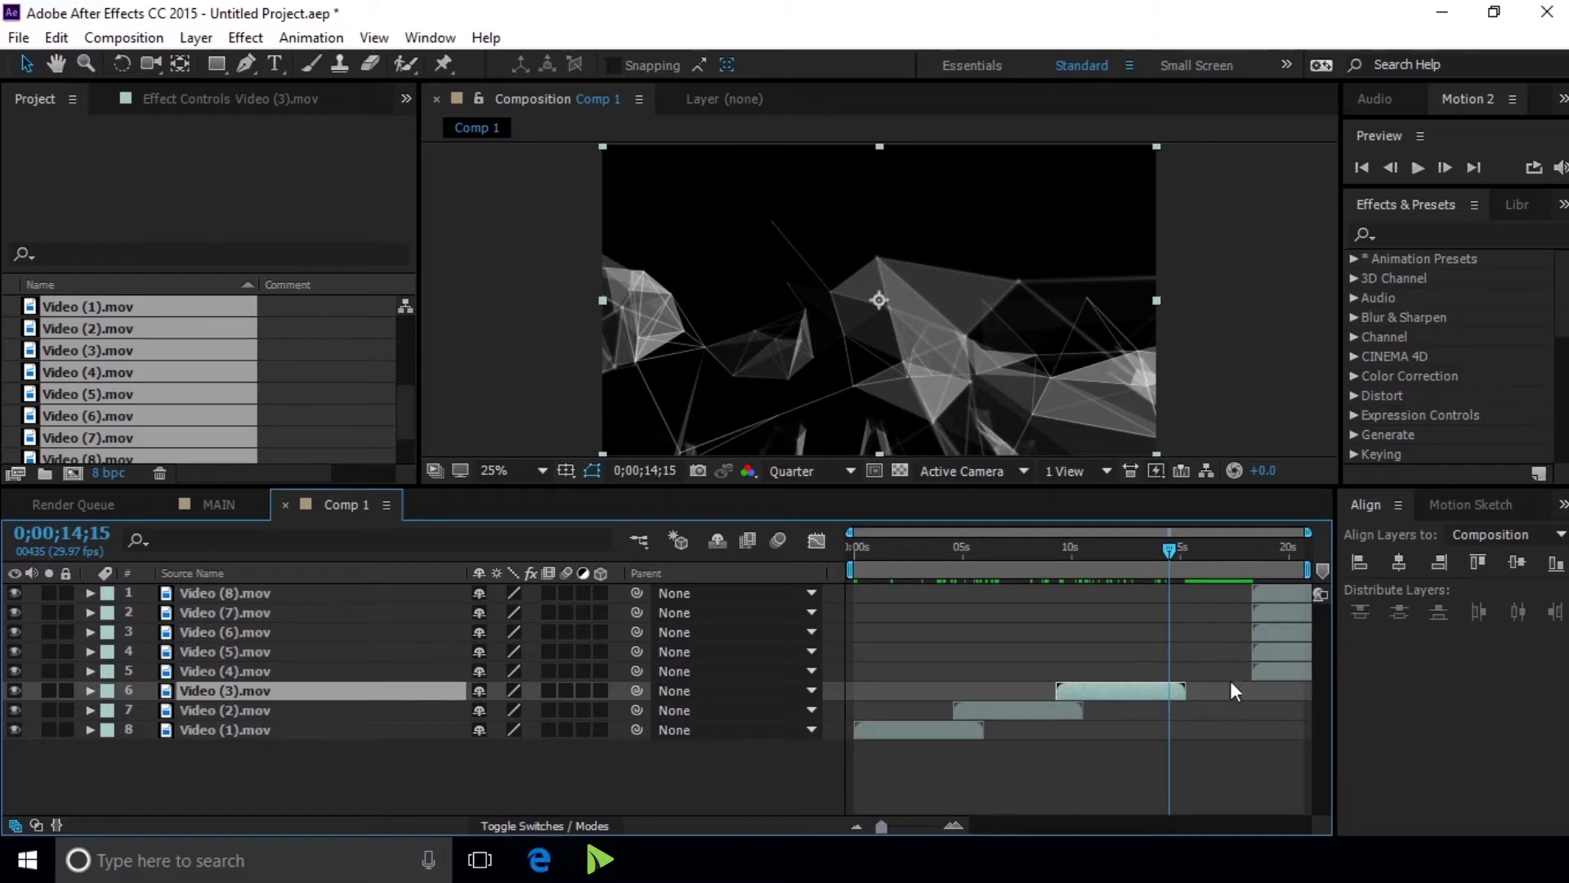
left_click_drag(1288, 664, 1198, 670)
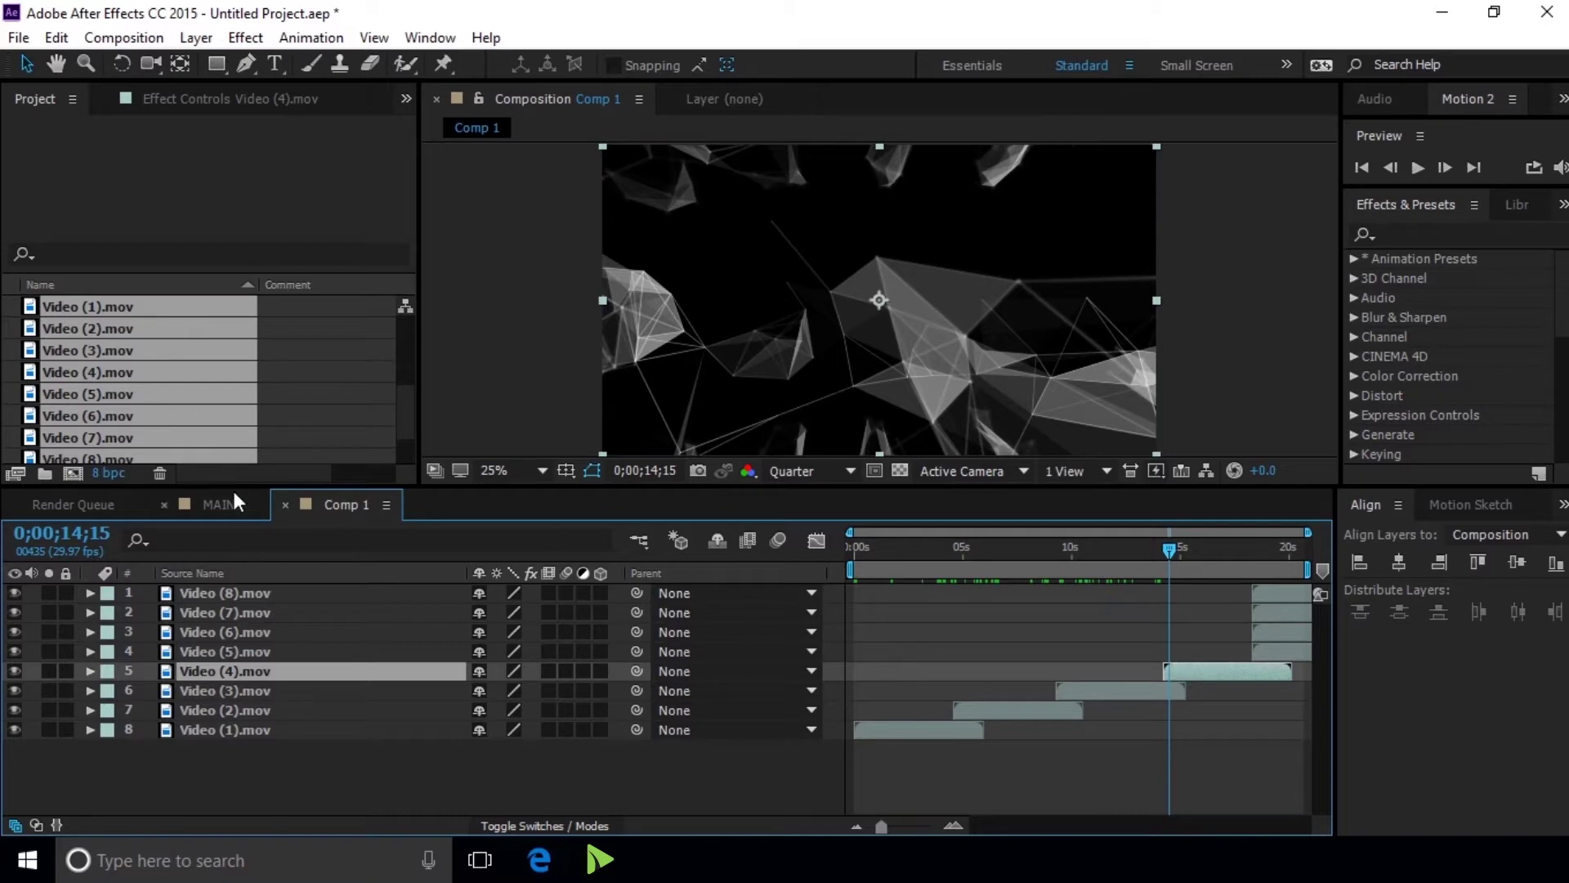
Edit the composition's Duration in Composition Settings and confirm
left_click(127, 39)
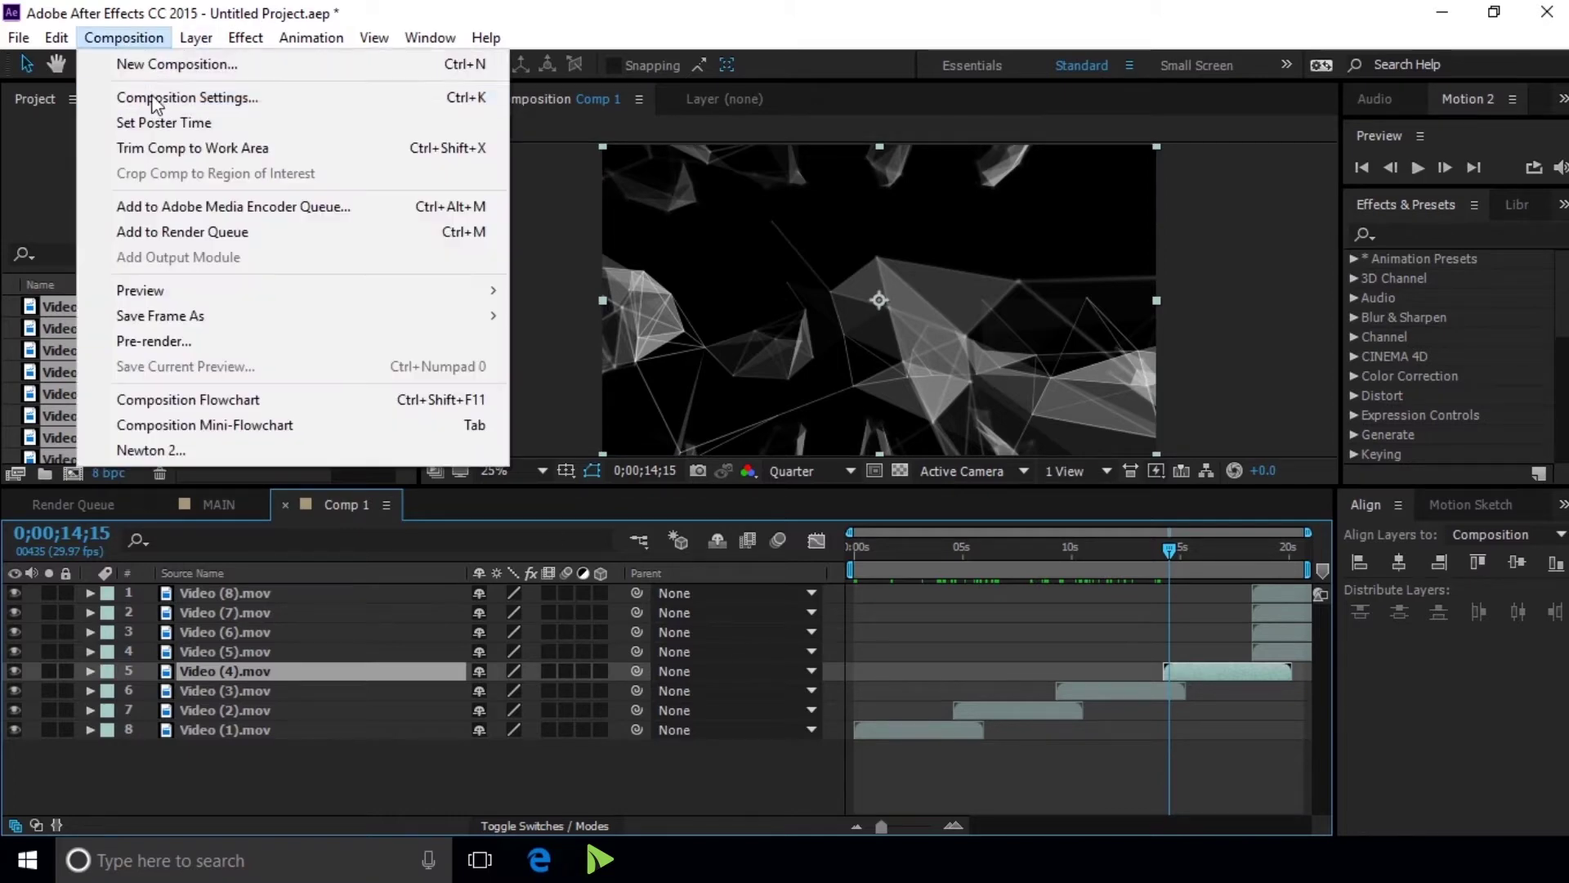
left_click(155, 98)
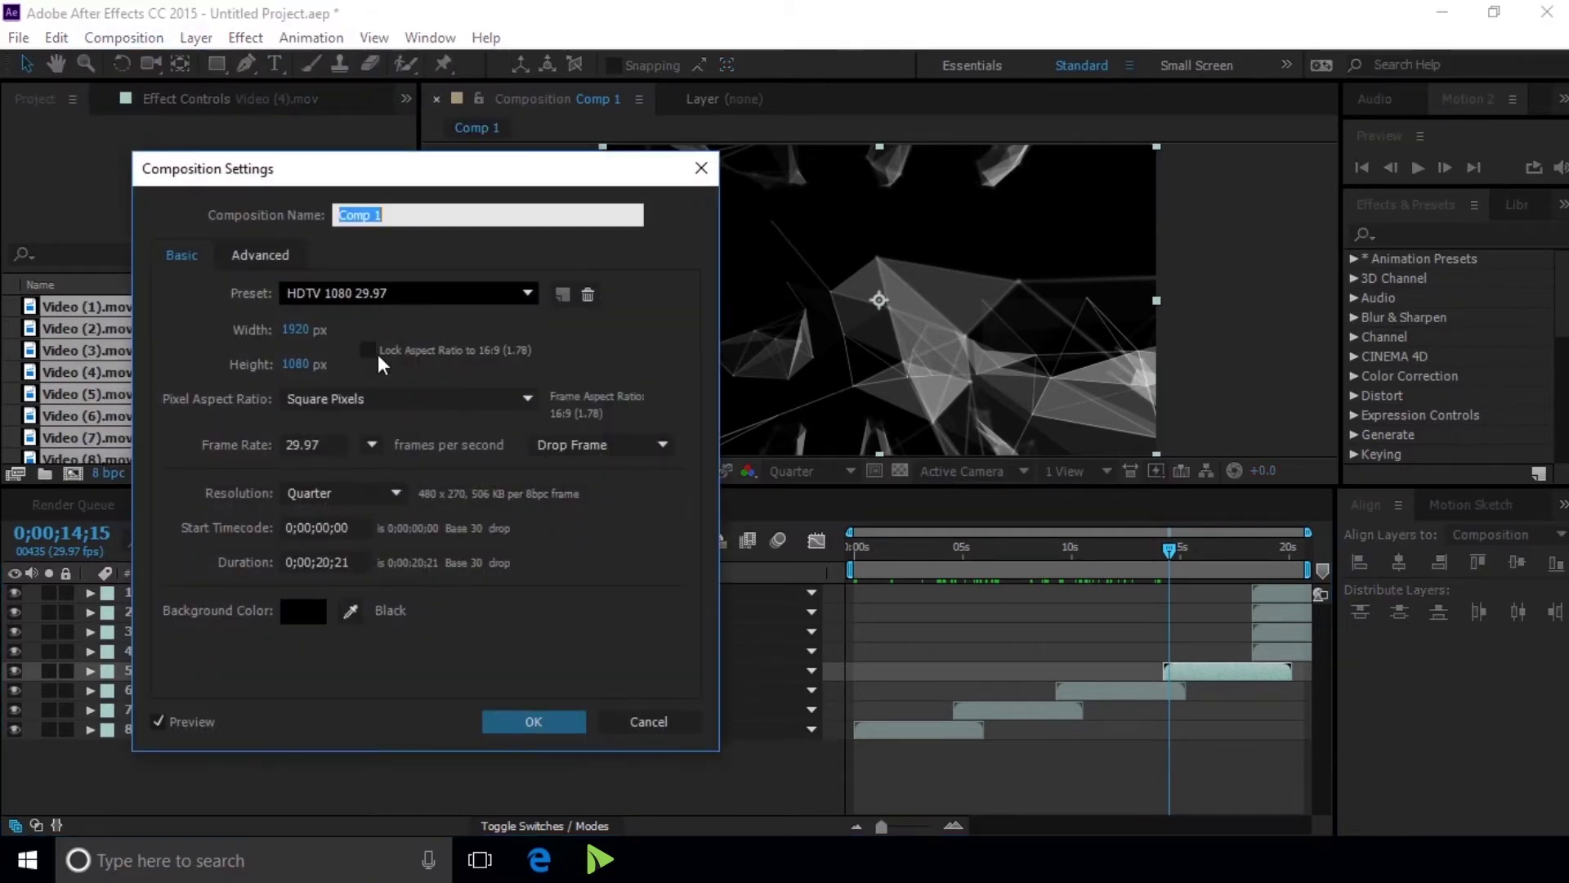
left_click(327, 562)
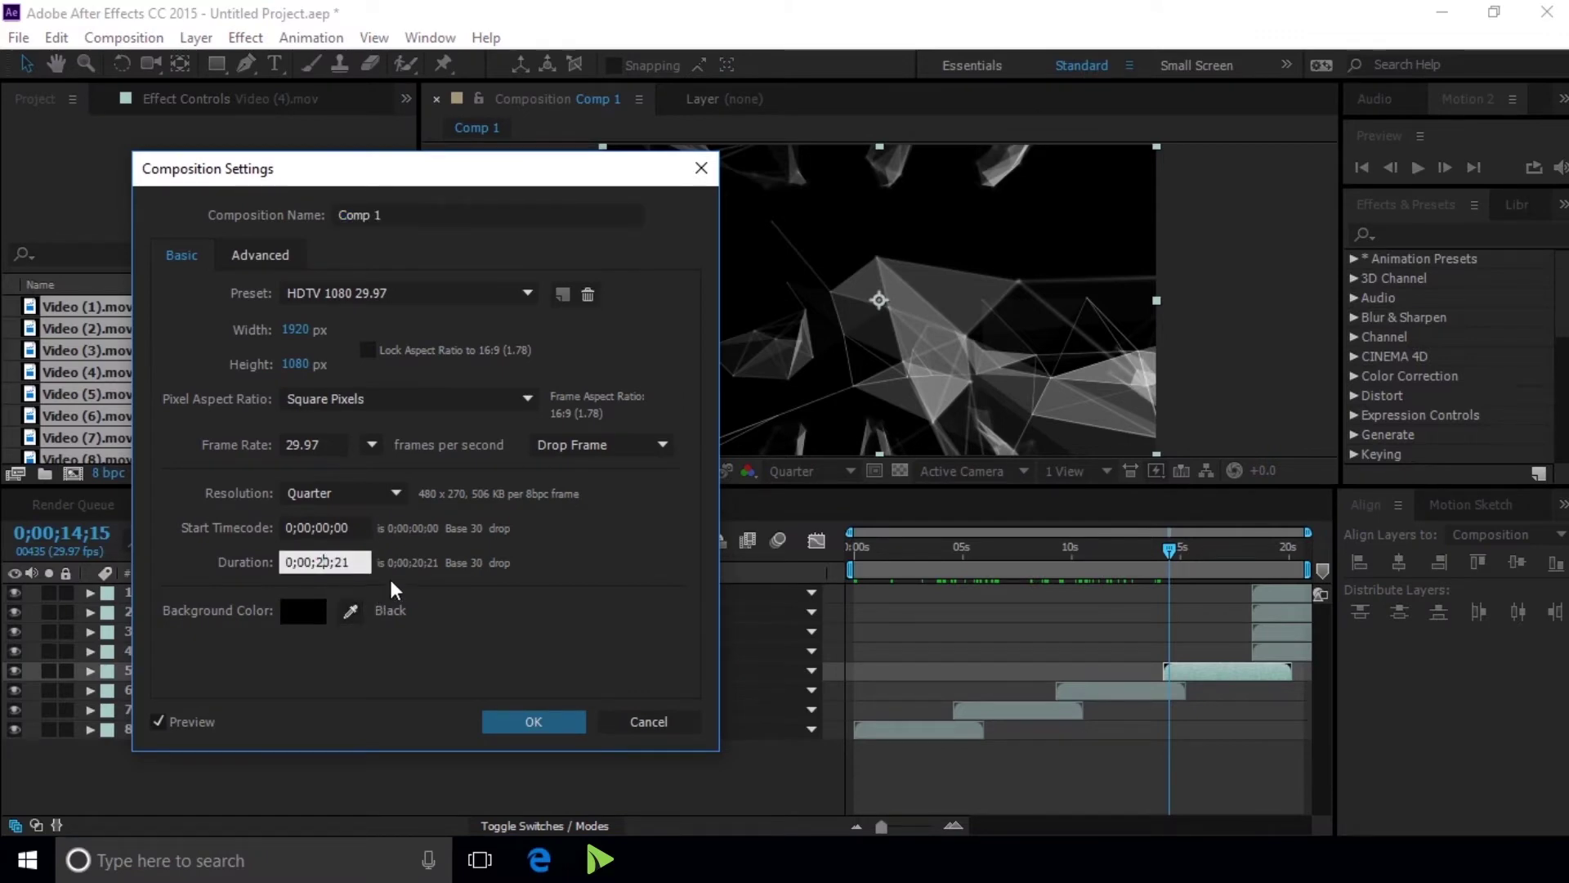
type("6")
key("Return")
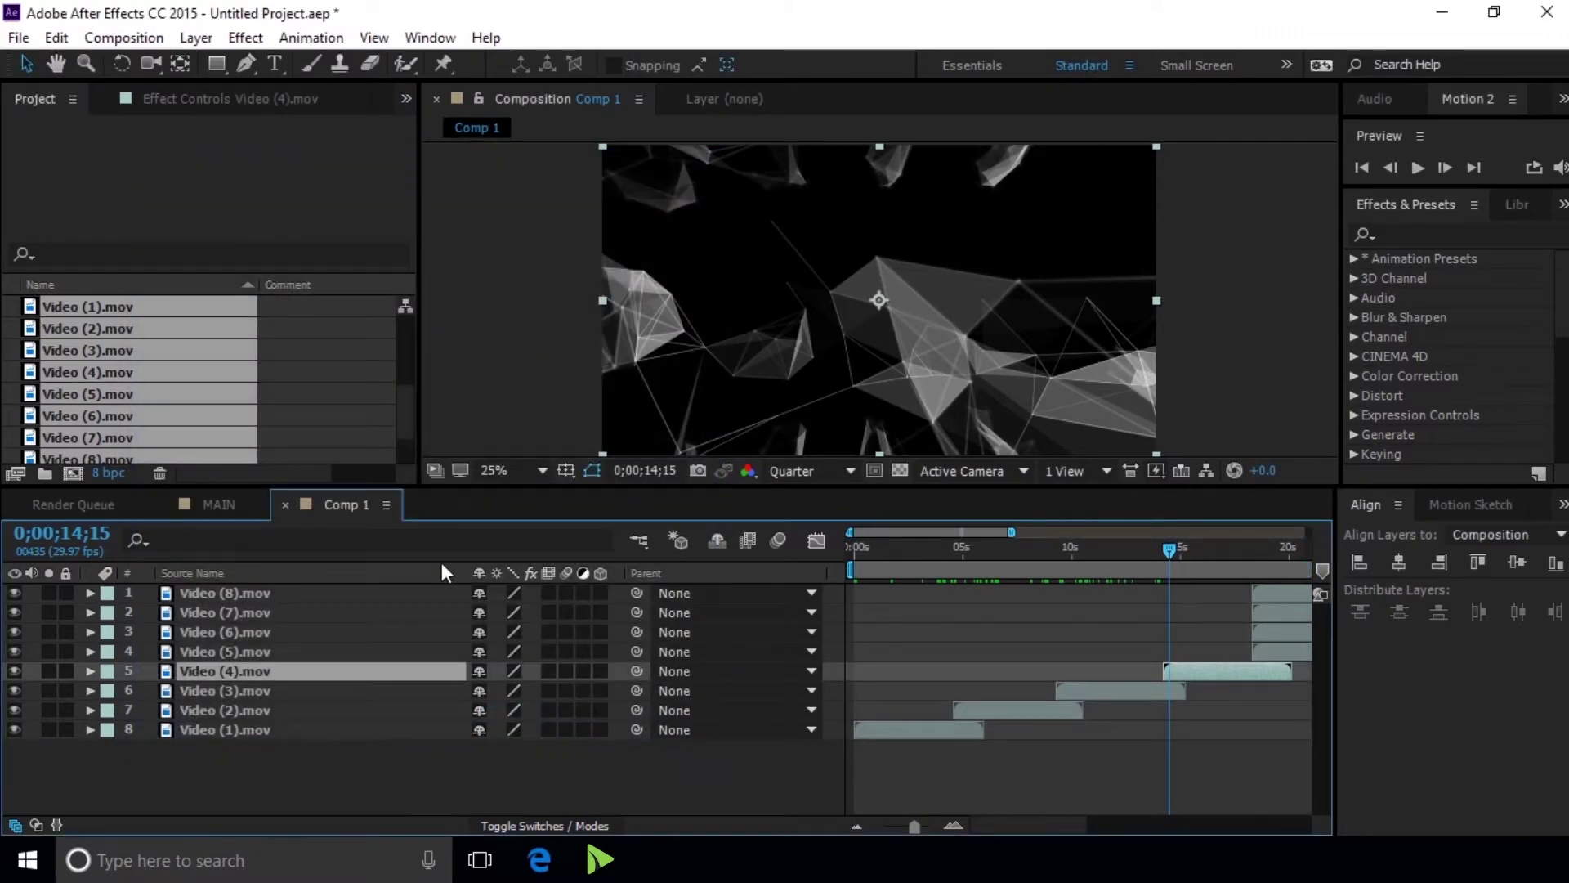
Zoom the timeline out to 30 seconds and push Video (5)–(8).mov later in time
mouse_move(915, 826)
left_mouse_down()
mouse_move(898, 826)
mouse_move(924, 824)
left_mouse_up()
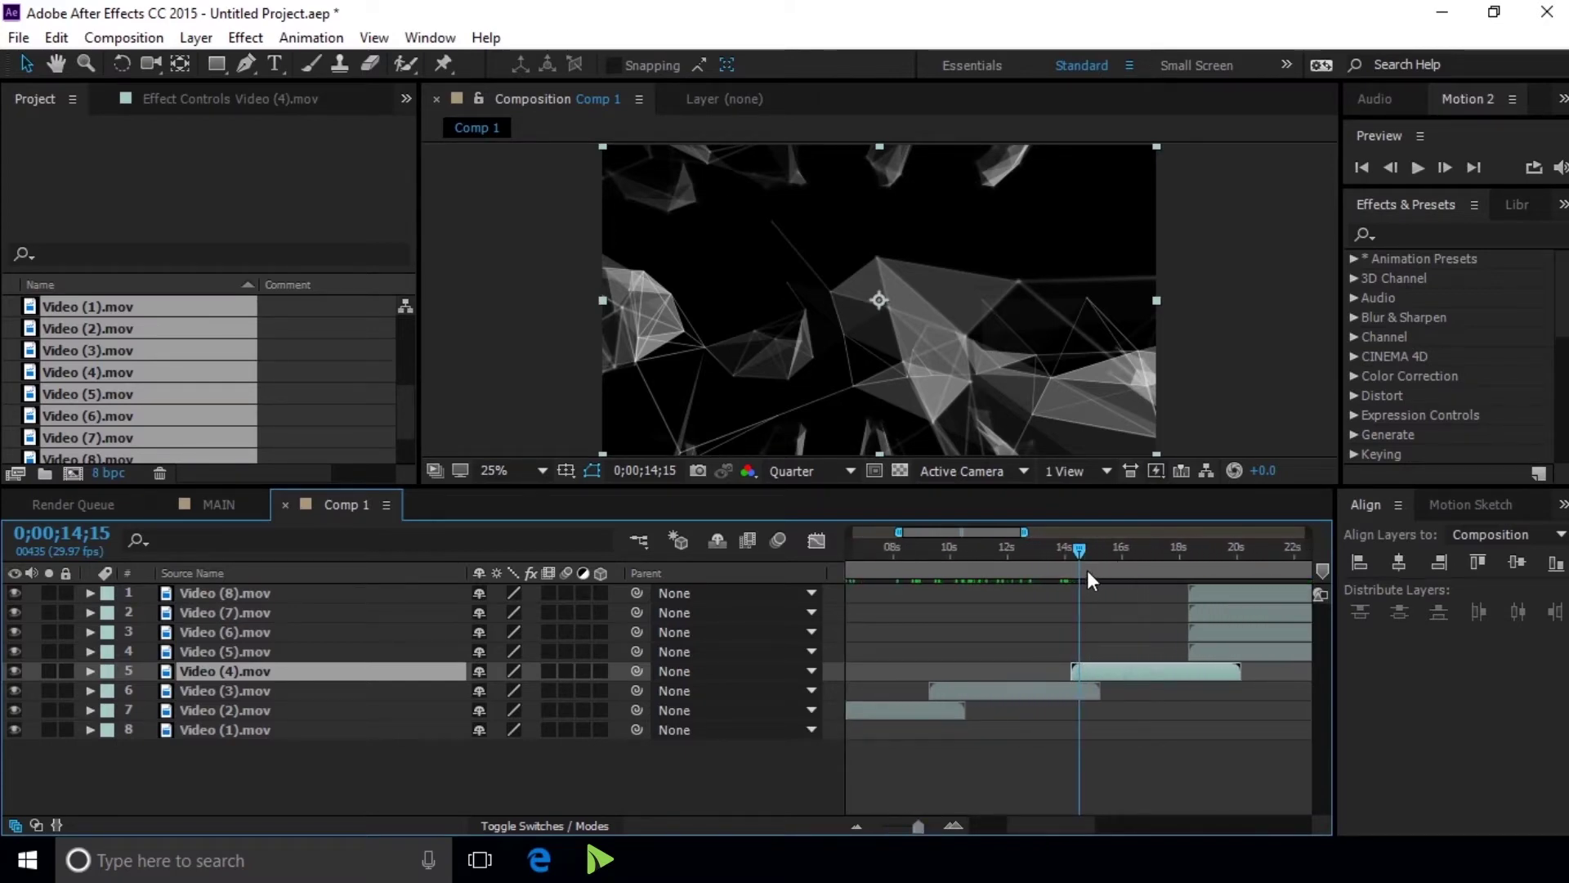
left_click_drag(1080, 552, 1129, 554)
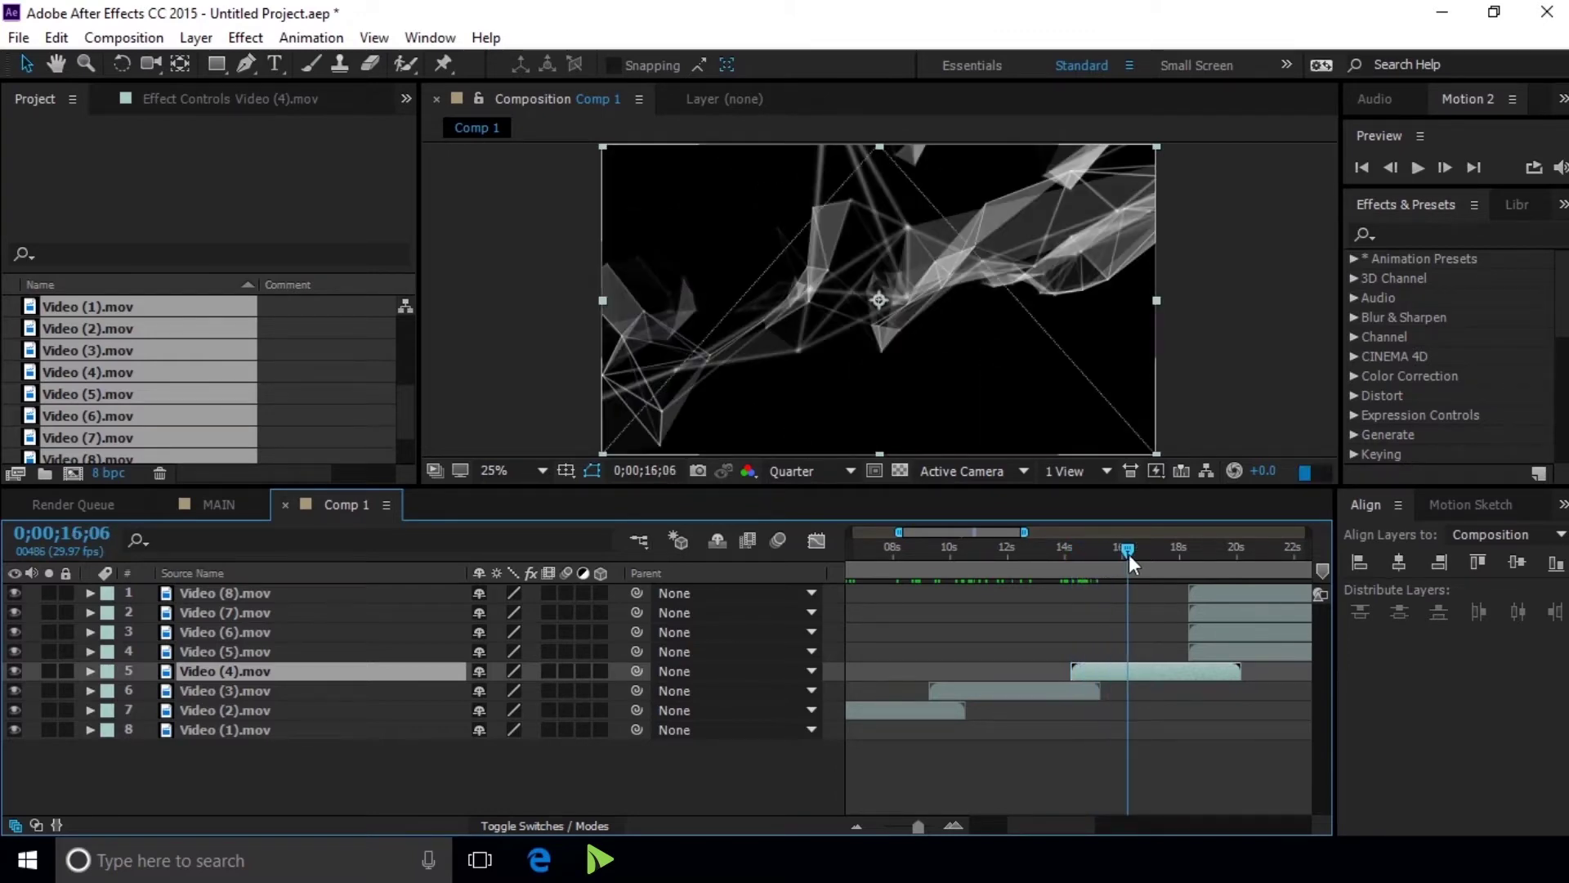
left_click_drag(1053, 832, 1090, 832)
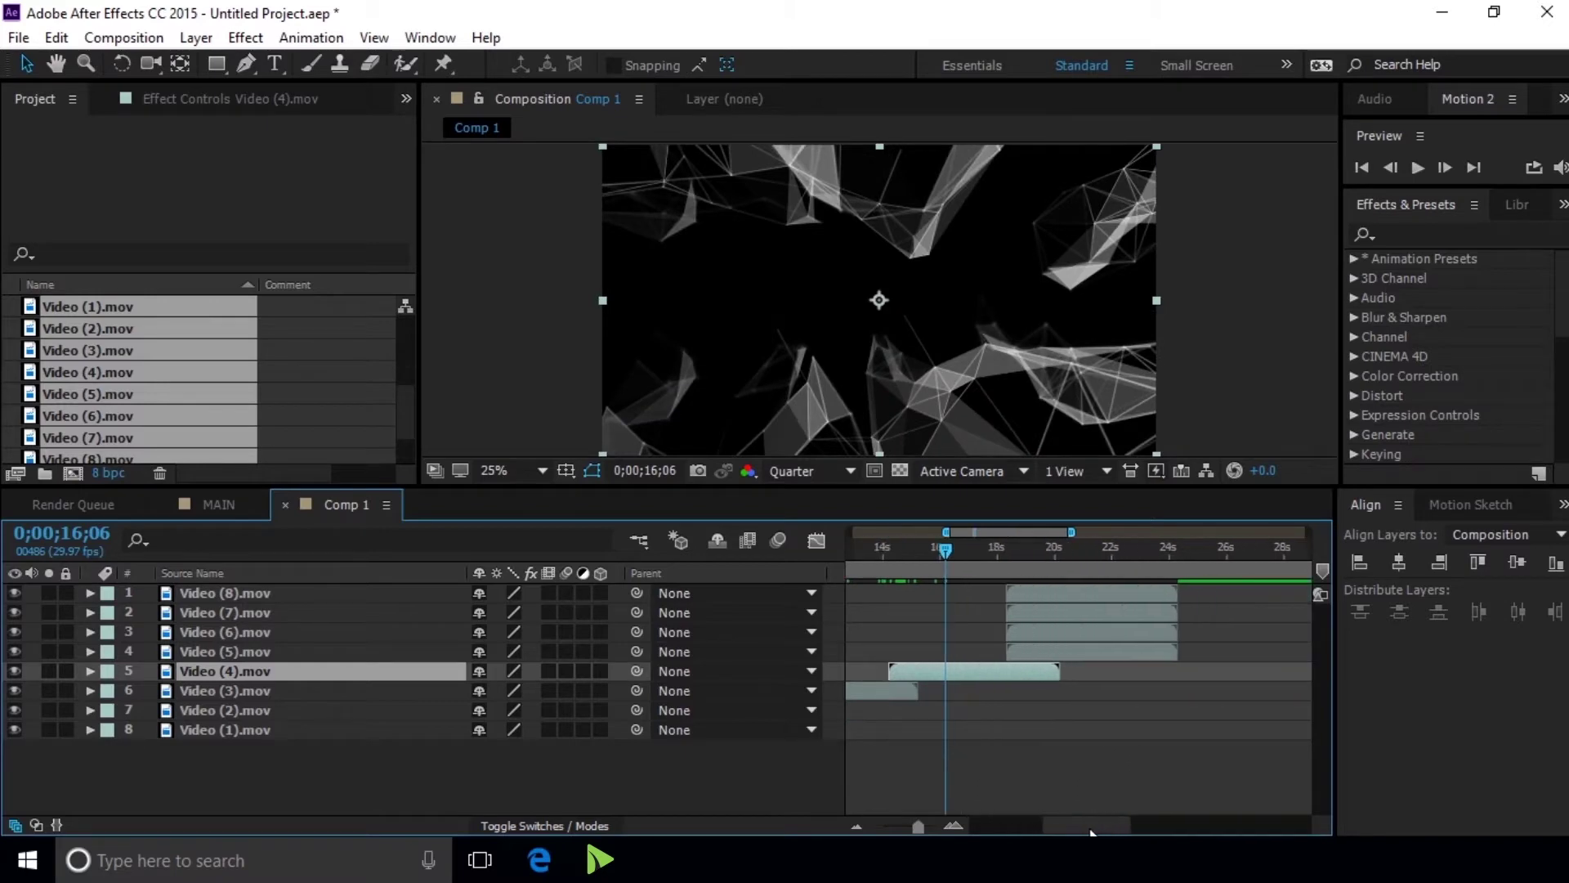
left_click(1086, 650, "shift")
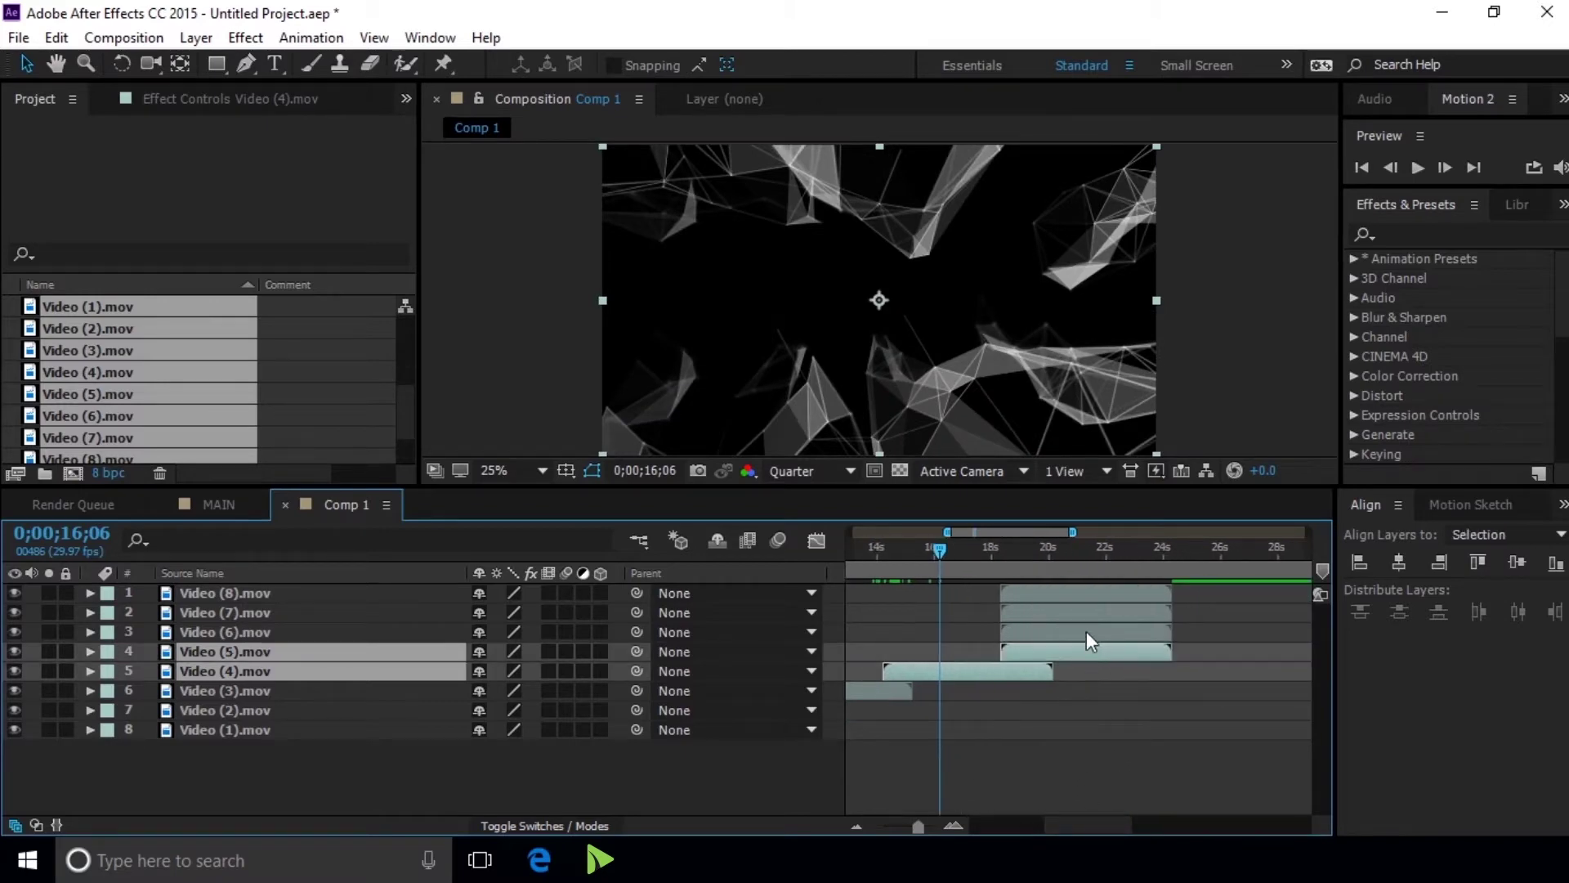
left_click(1086, 606, "shift")
left_click(1087, 594, "shift")
mouse_move(1063, 613)
left_mouse_down()
mouse_move(1087, 611)
mouse_move(1064, 656)
left_mouse_up()
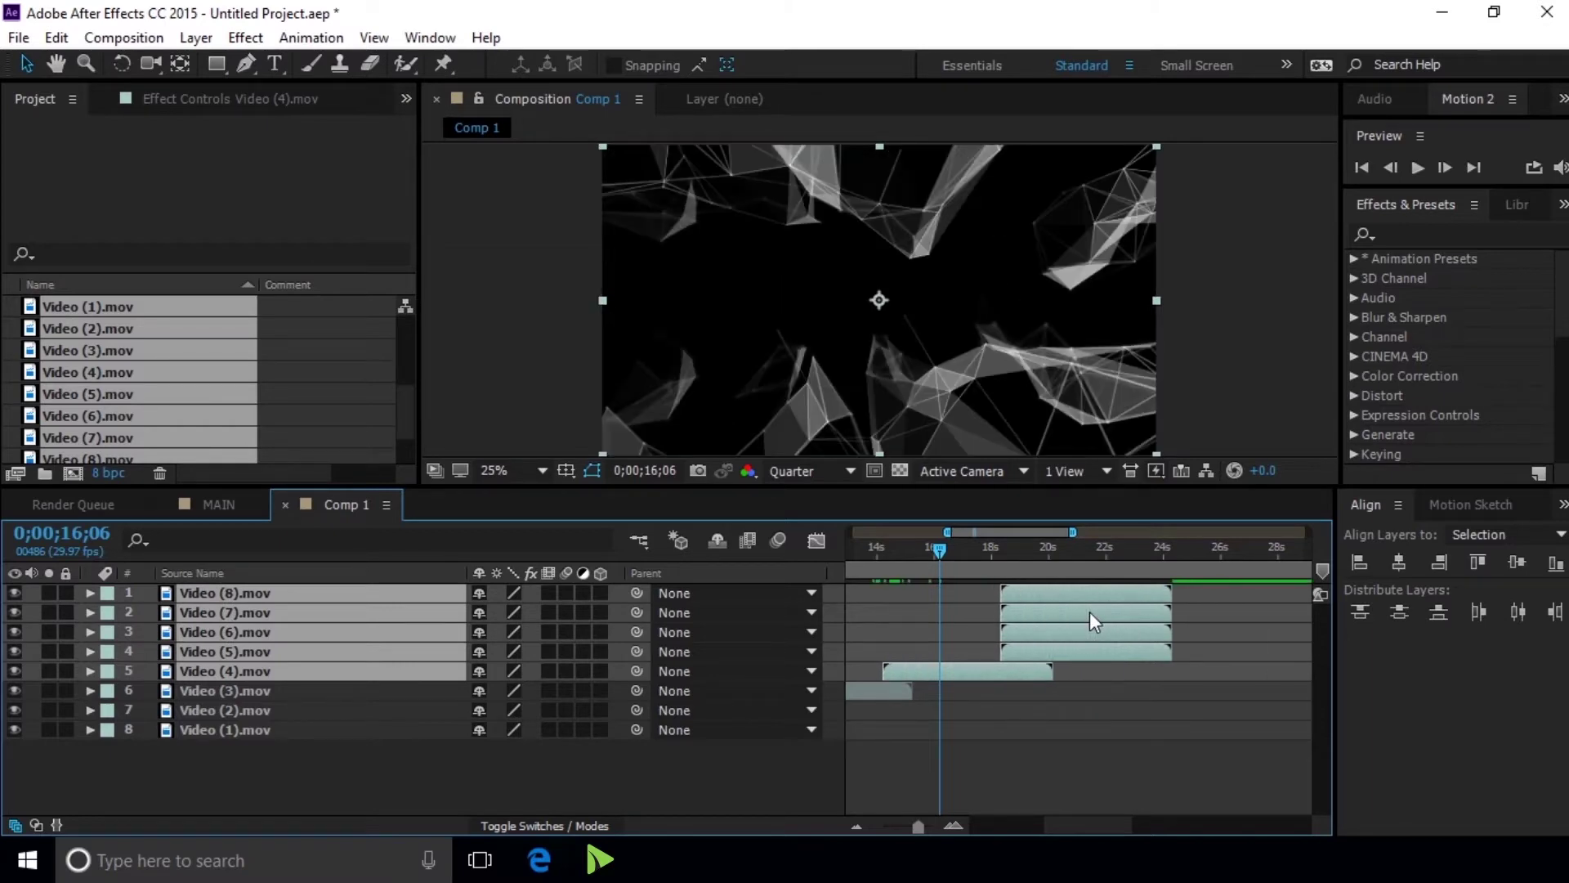
left_click(1031, 674, "ctrl")
left_click_drag(1040, 651, 1125, 652)
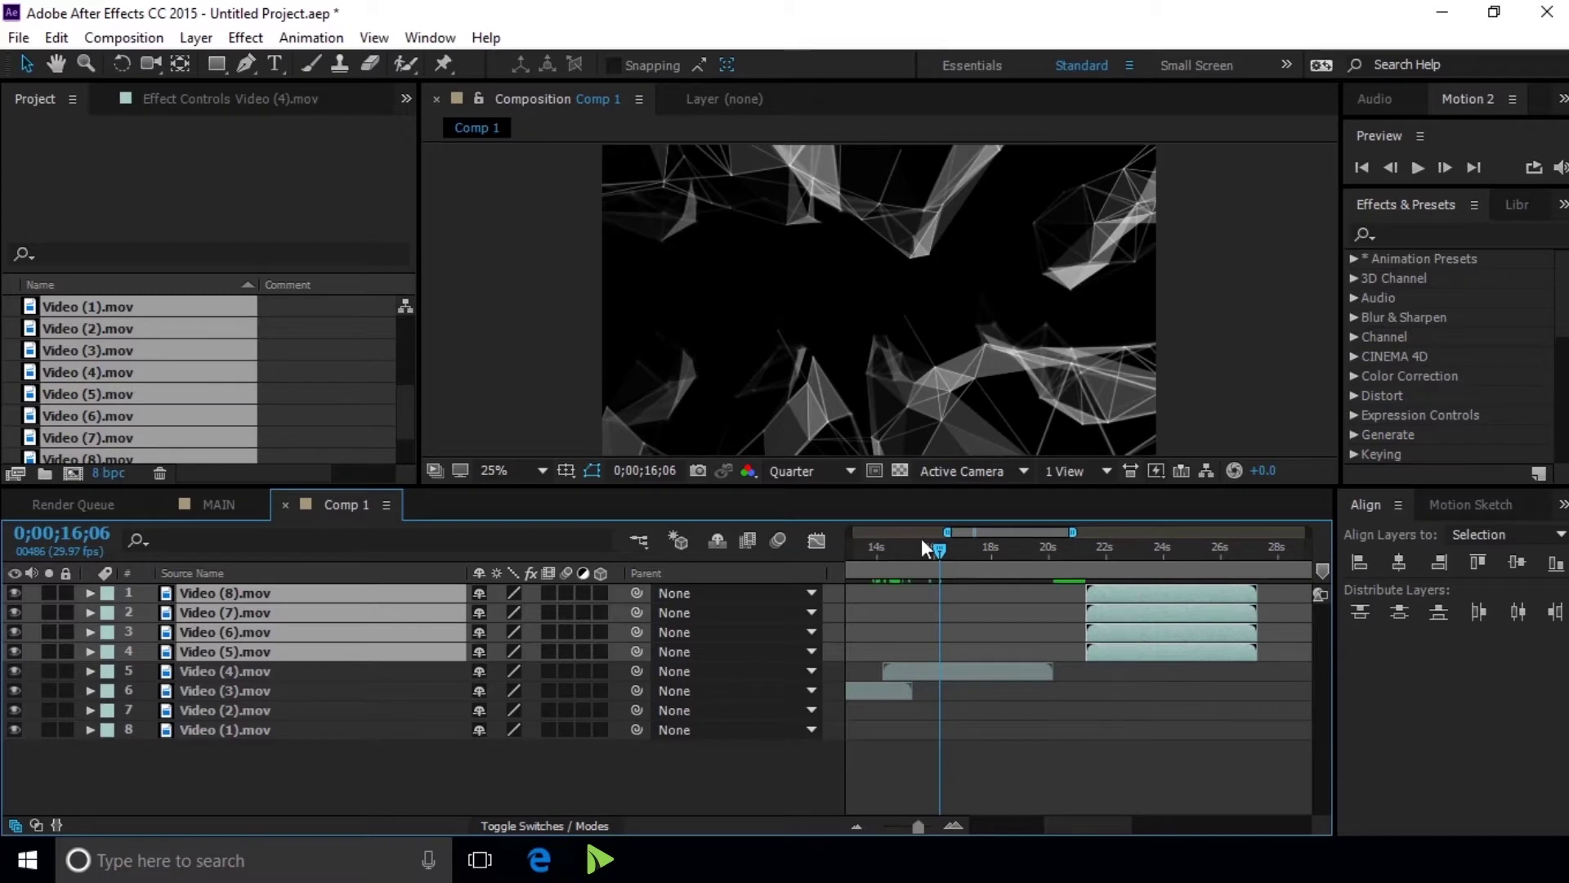
Start Video (5).mov around 19.3 s, where Video (4).mov ends
left_click(940, 546)
left_click_drag(958, 556, 1010, 552)
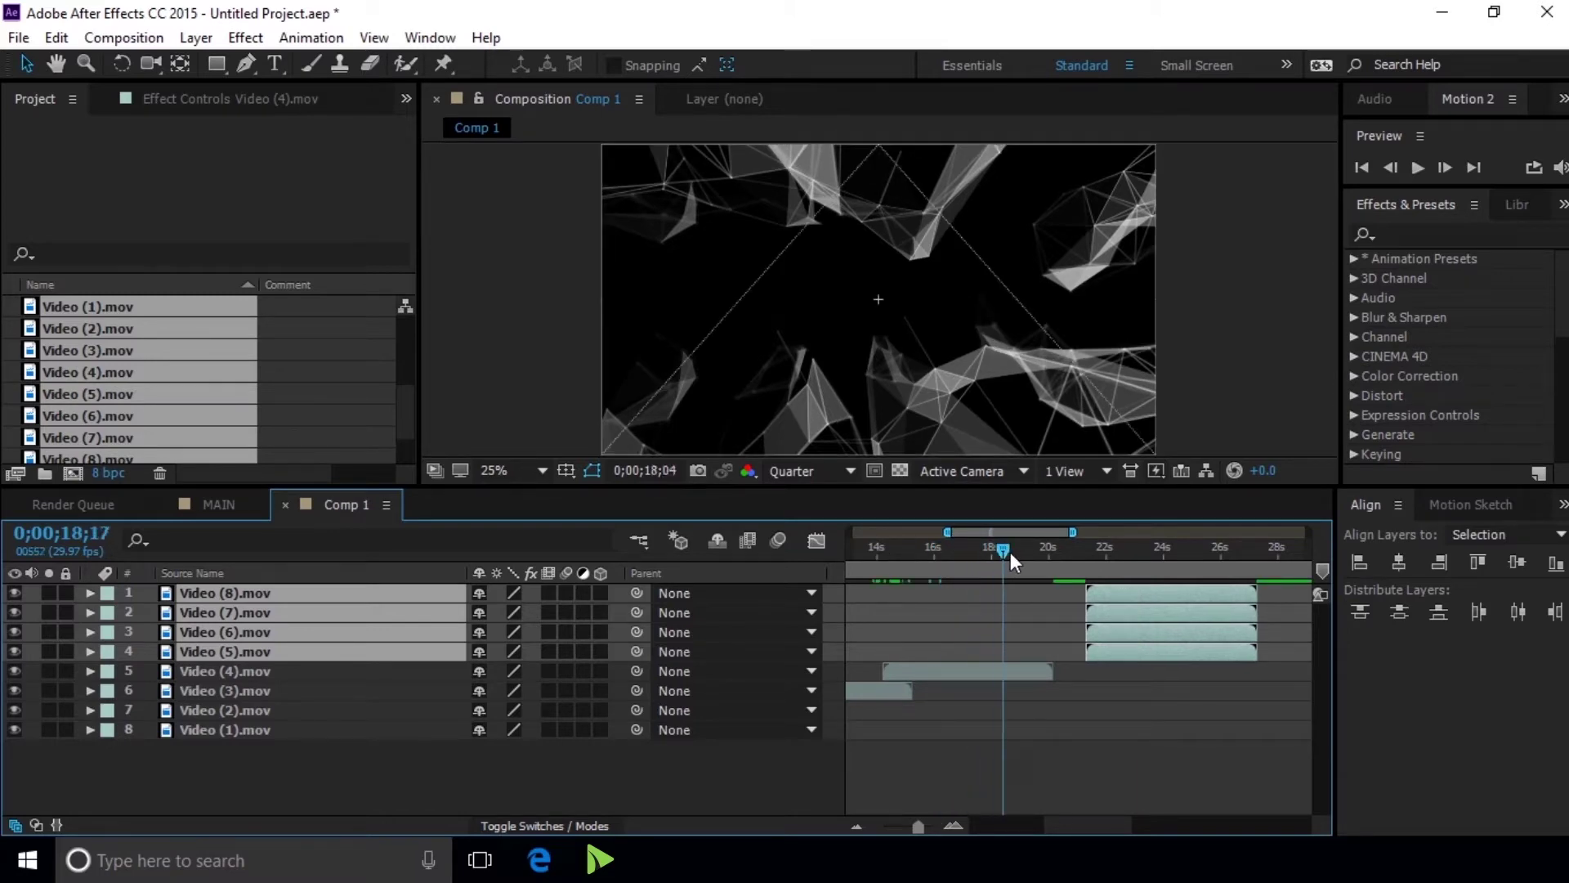
left_click(1064, 782)
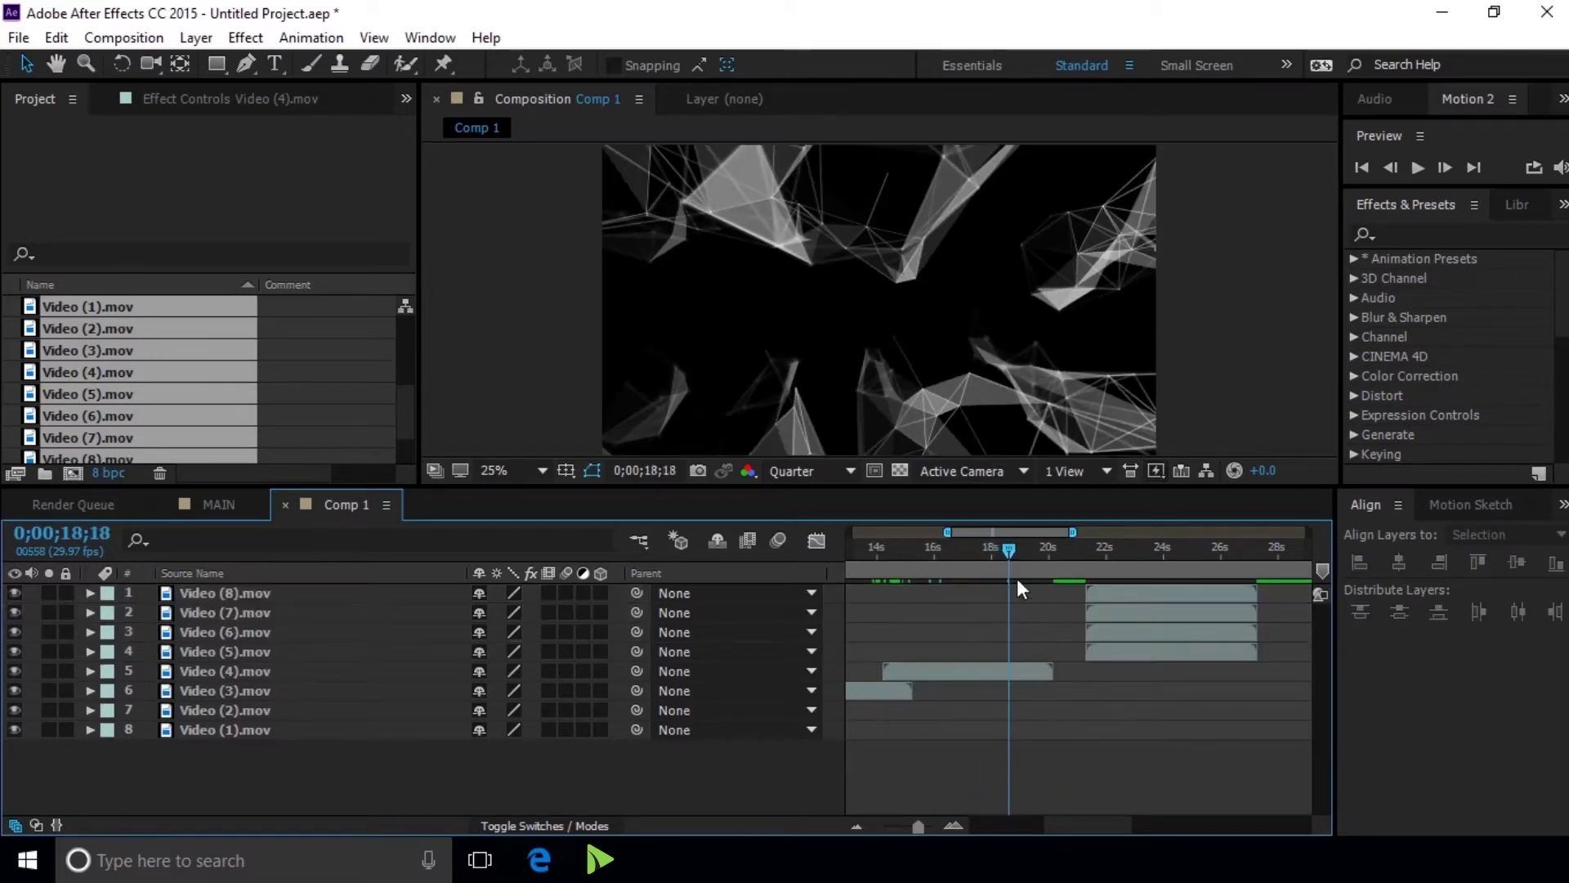
left_click(1011, 554)
left_click_drag(1022, 552, 1046, 547)
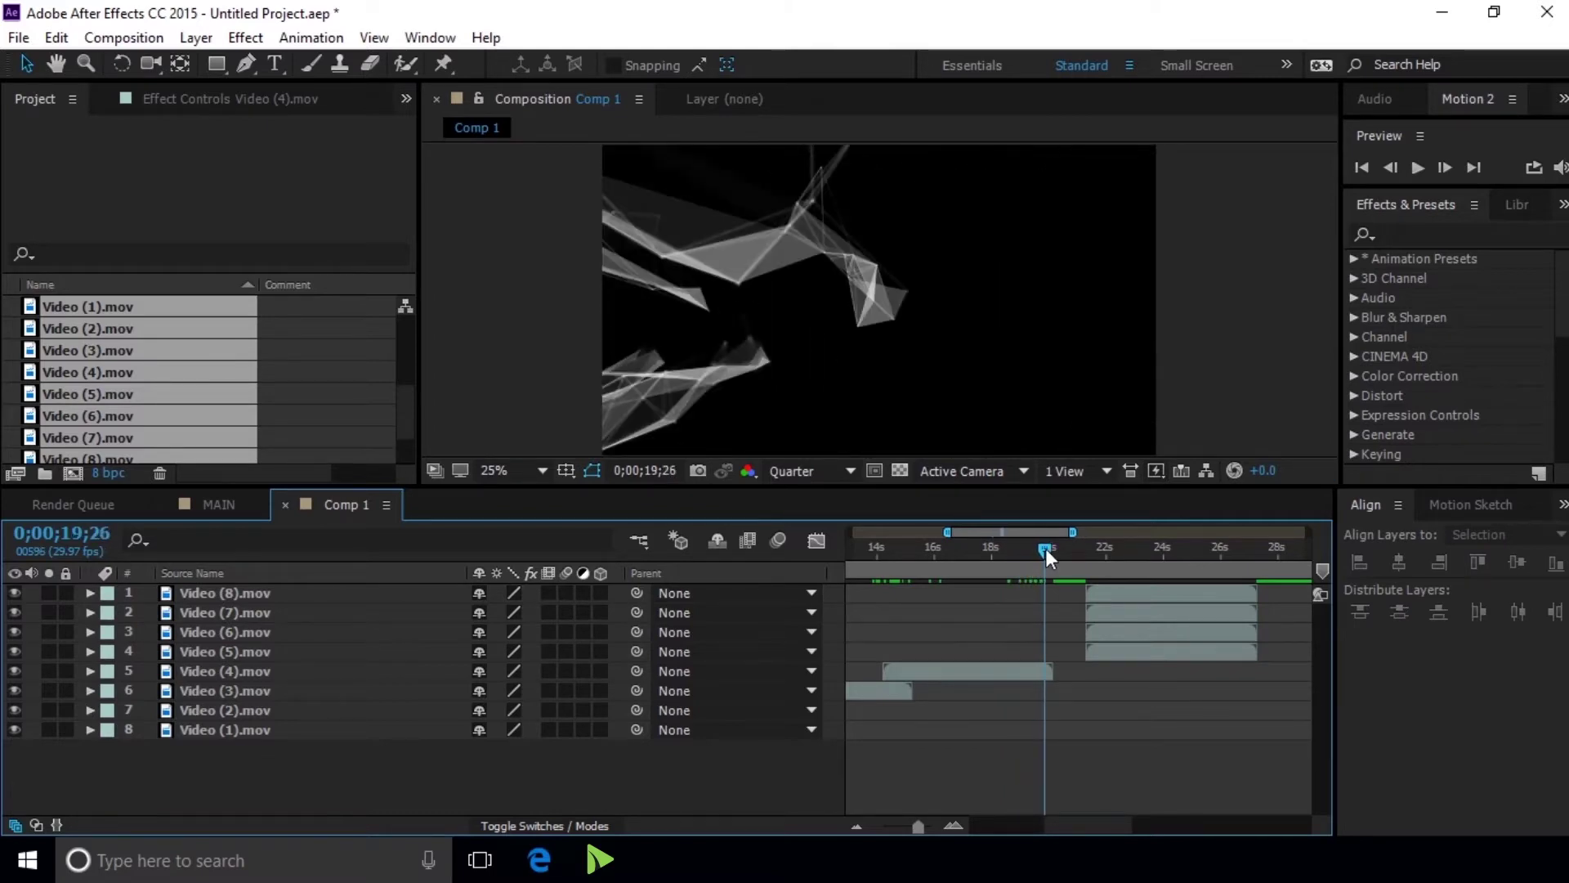
left_click_drag(1149, 651, 1088, 650)
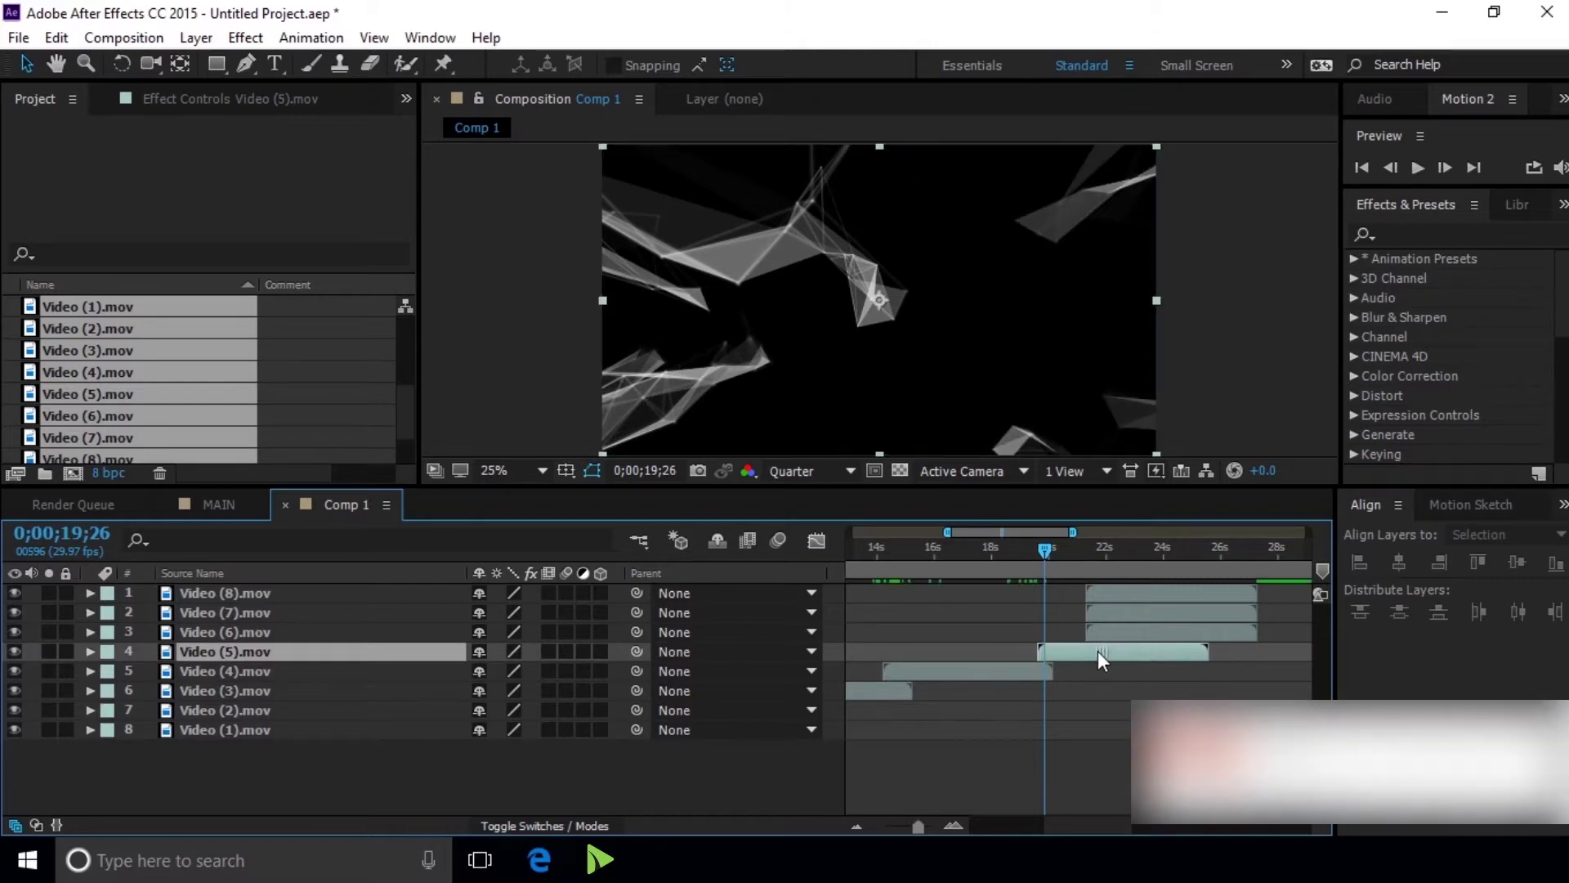
left_click_drag(1088, 650, 1091, 651)
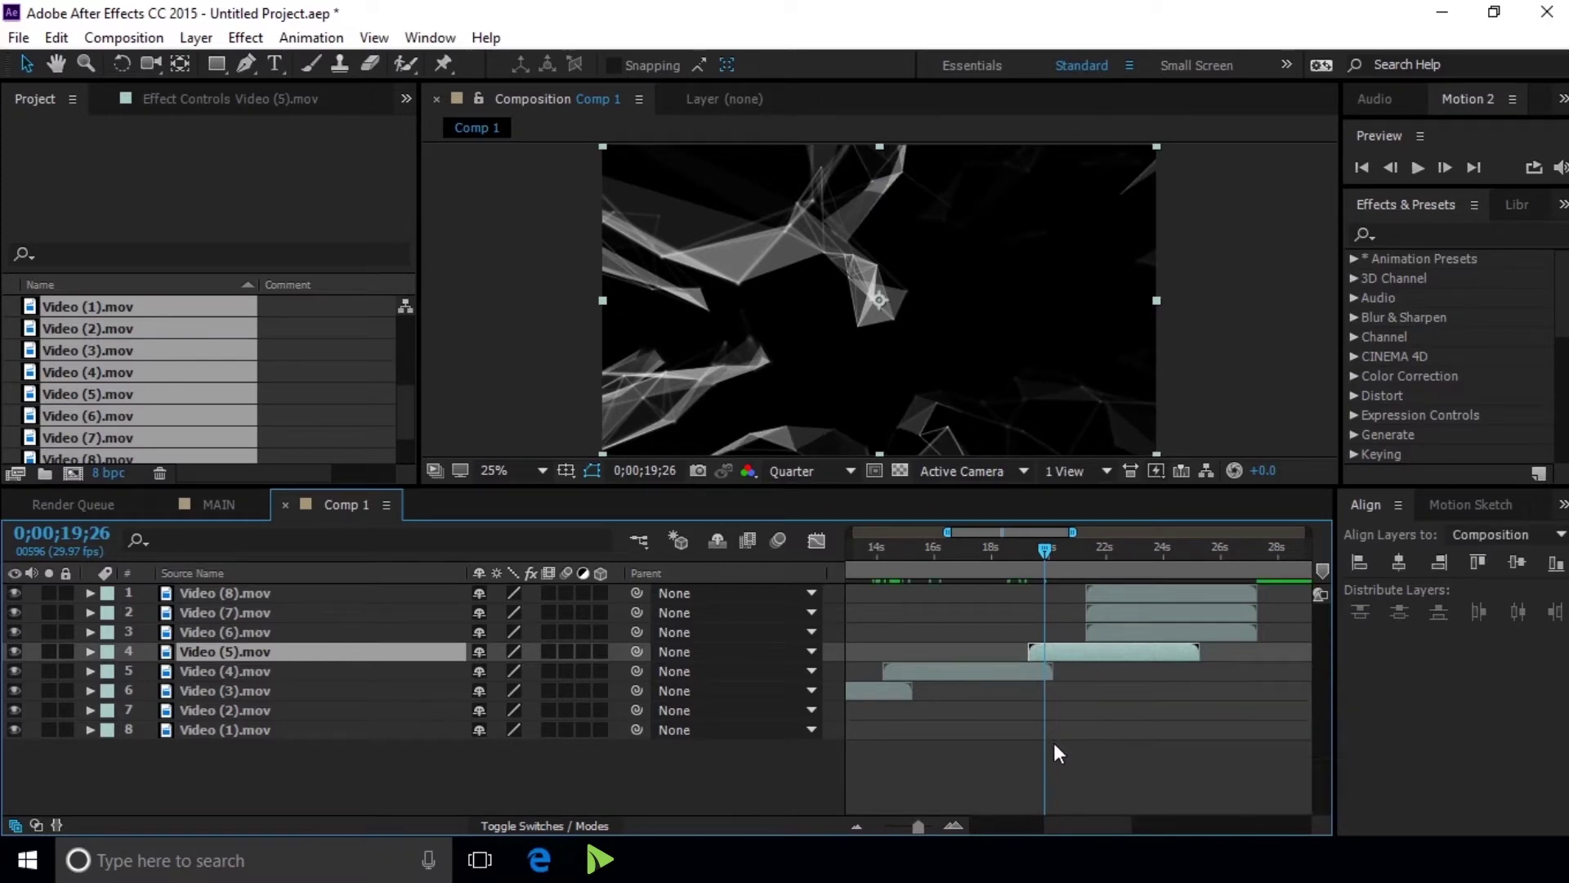
left_click_drag(1073, 822, 1096, 821)
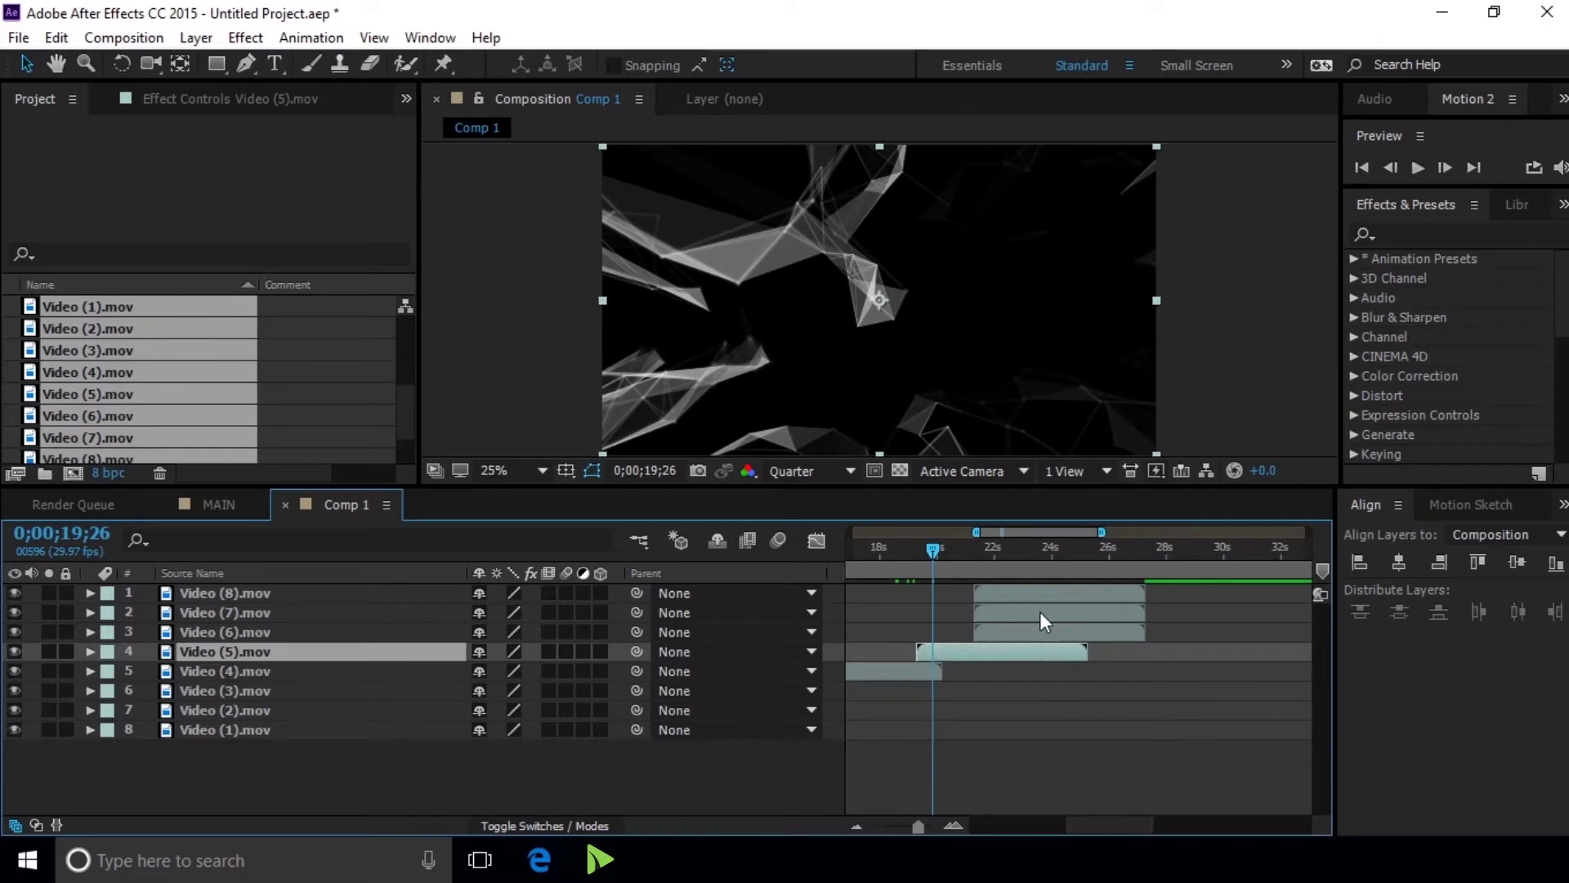
Push clips 6–8 later and start Video (6).mov where Video (5).mov ends, about 24 s
left_click(1020, 633)
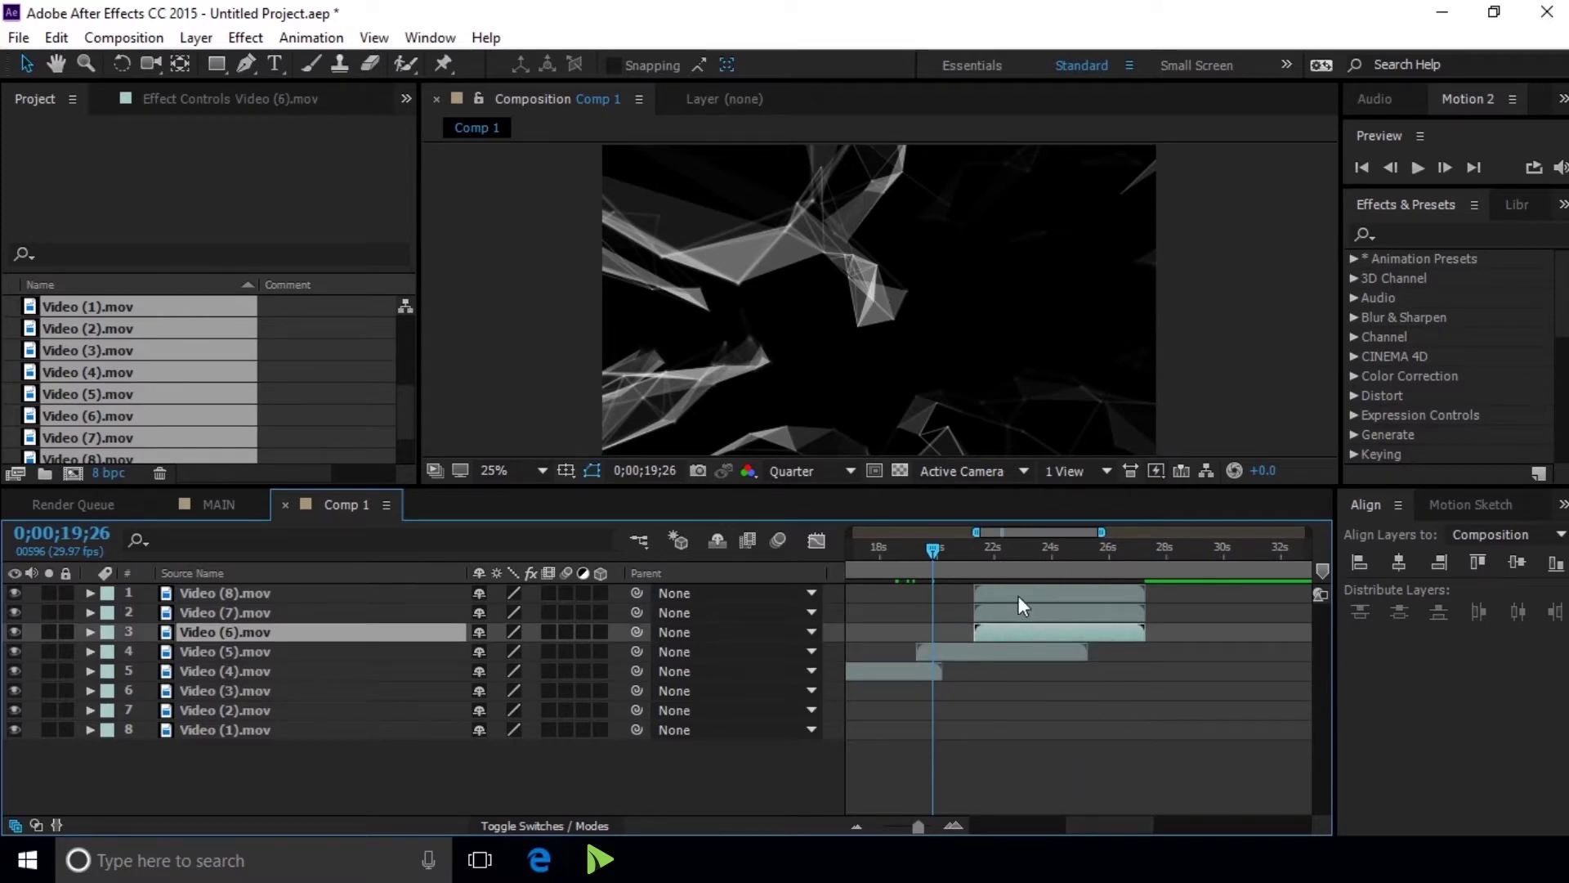
left_click(1017, 595, "shift")
left_click_drag(1016, 626, 1198, 605)
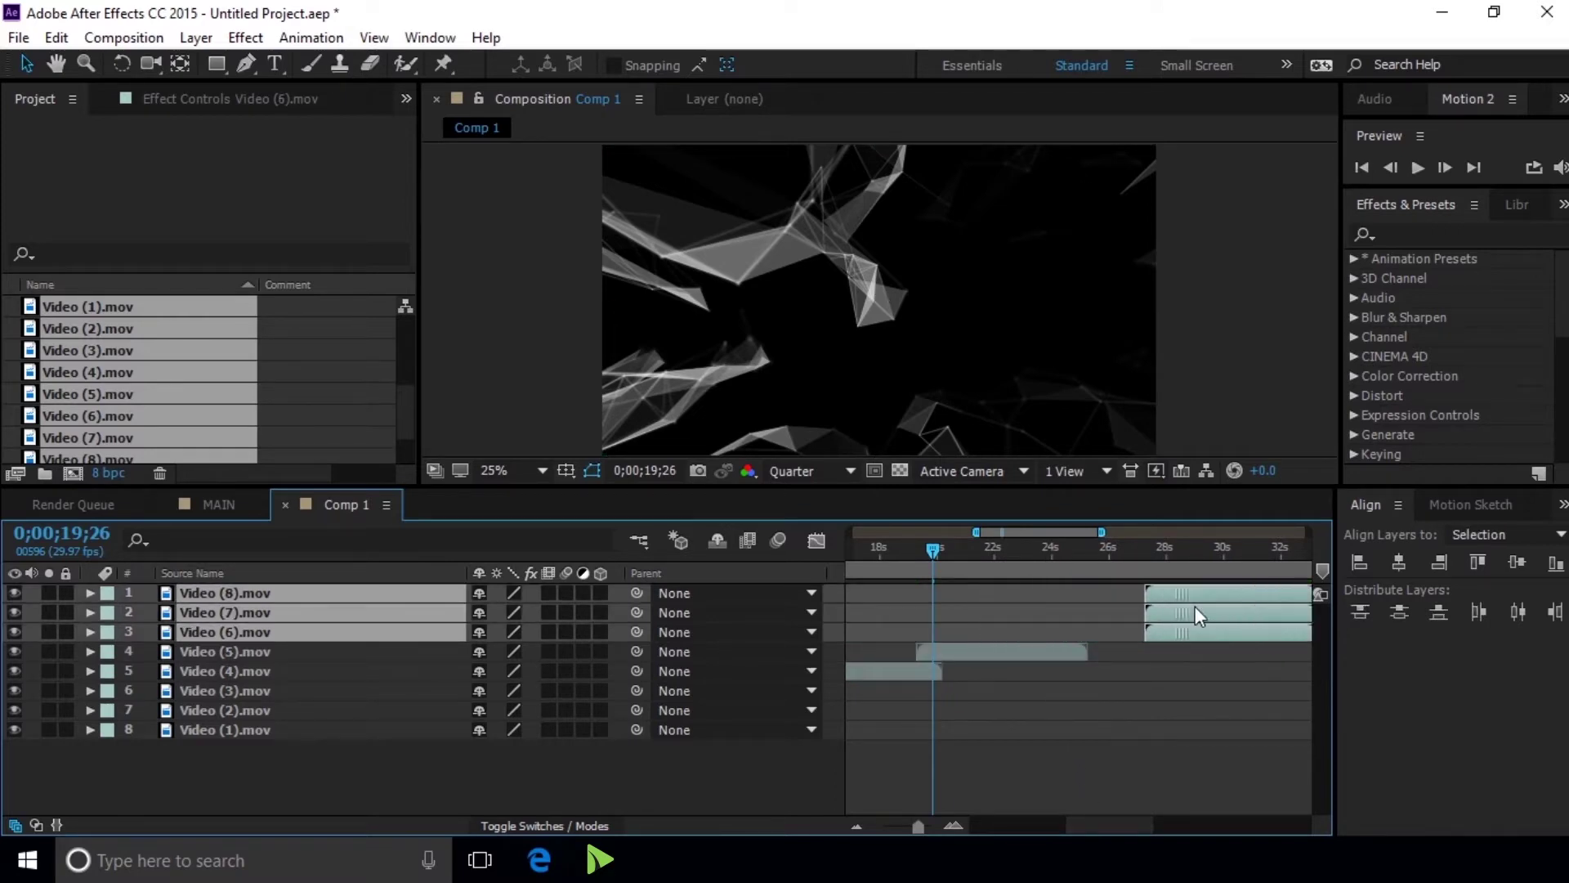
left_click(1057, 547)
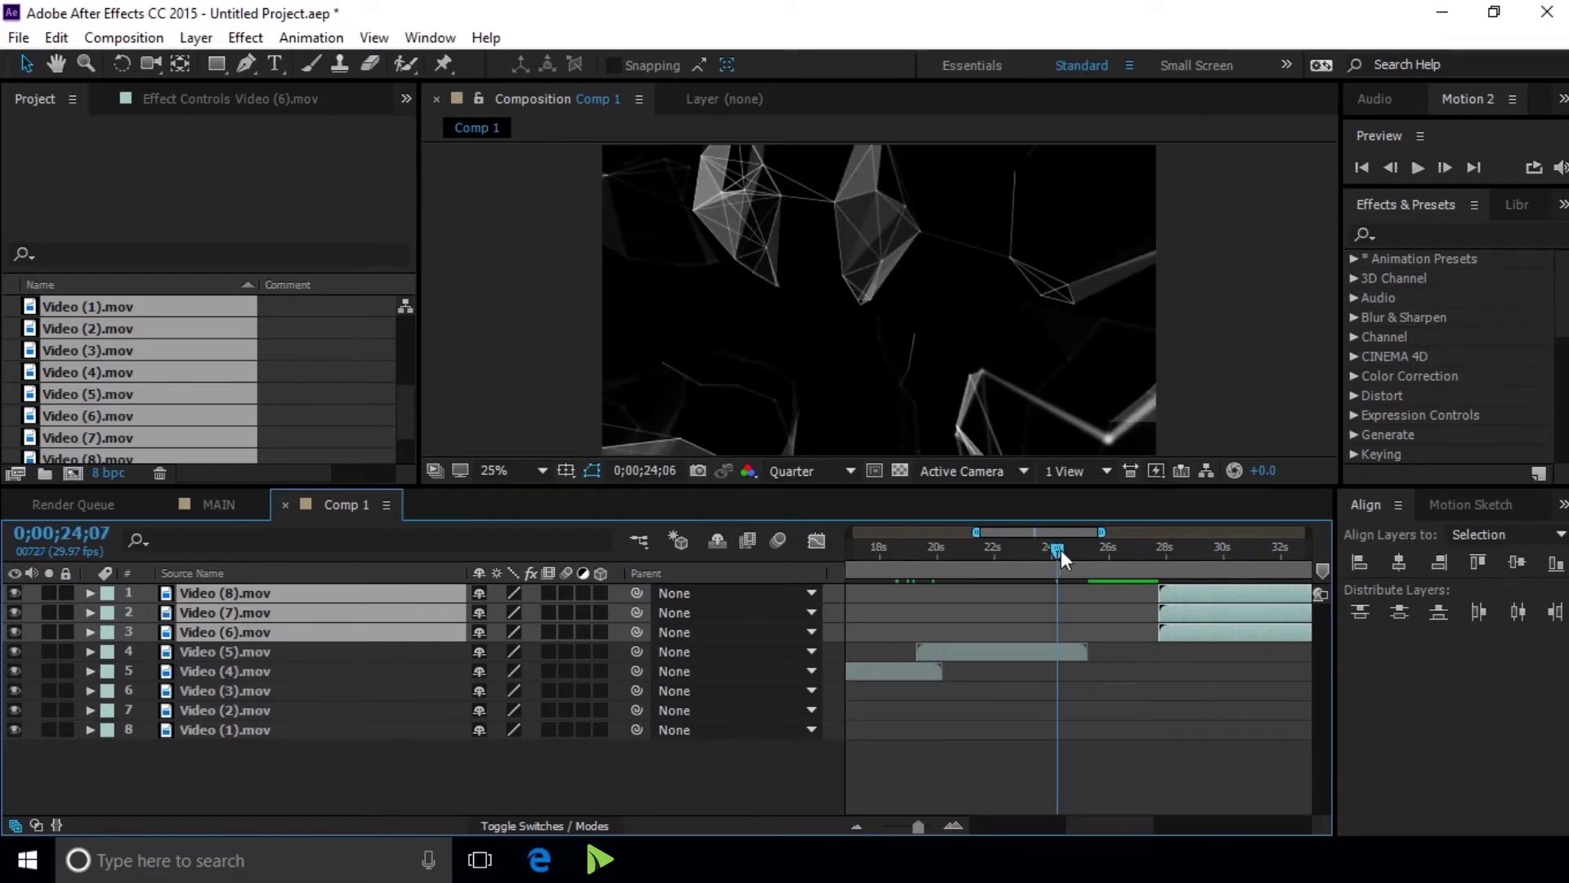
left_click_drag(1057, 549, 1074, 549)
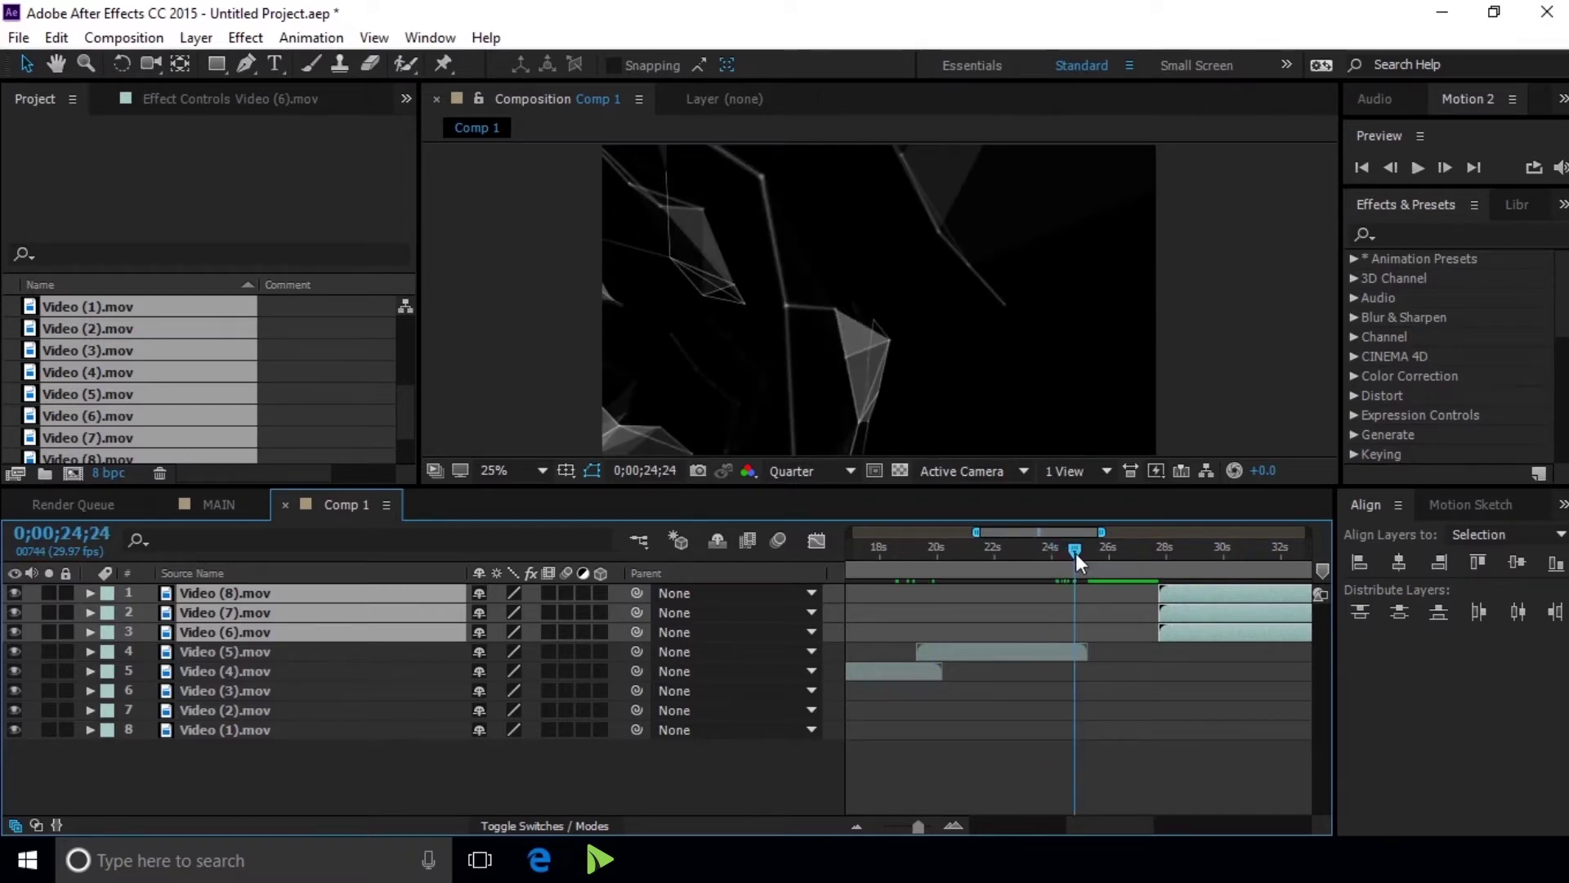
left_click(1200, 654)
left_click_drag(1219, 633, 1124, 626)
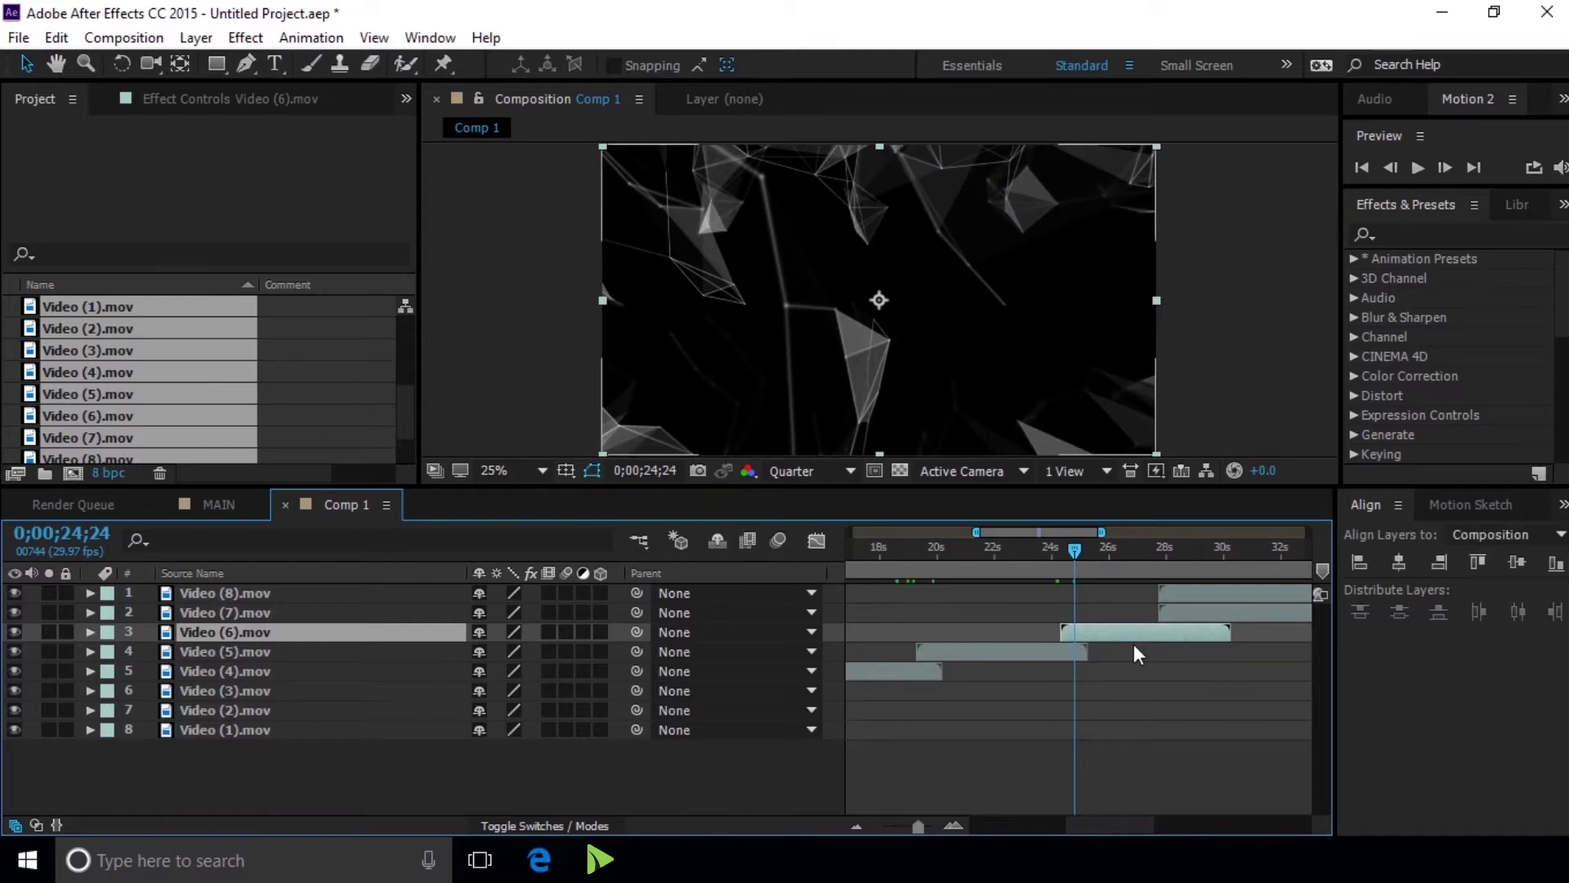
left_click_drag(1109, 827, 1144, 828)
Start Video (7).mov where Video (6).mov ends, about 29 s, and check the transition
left_click(1066, 611)
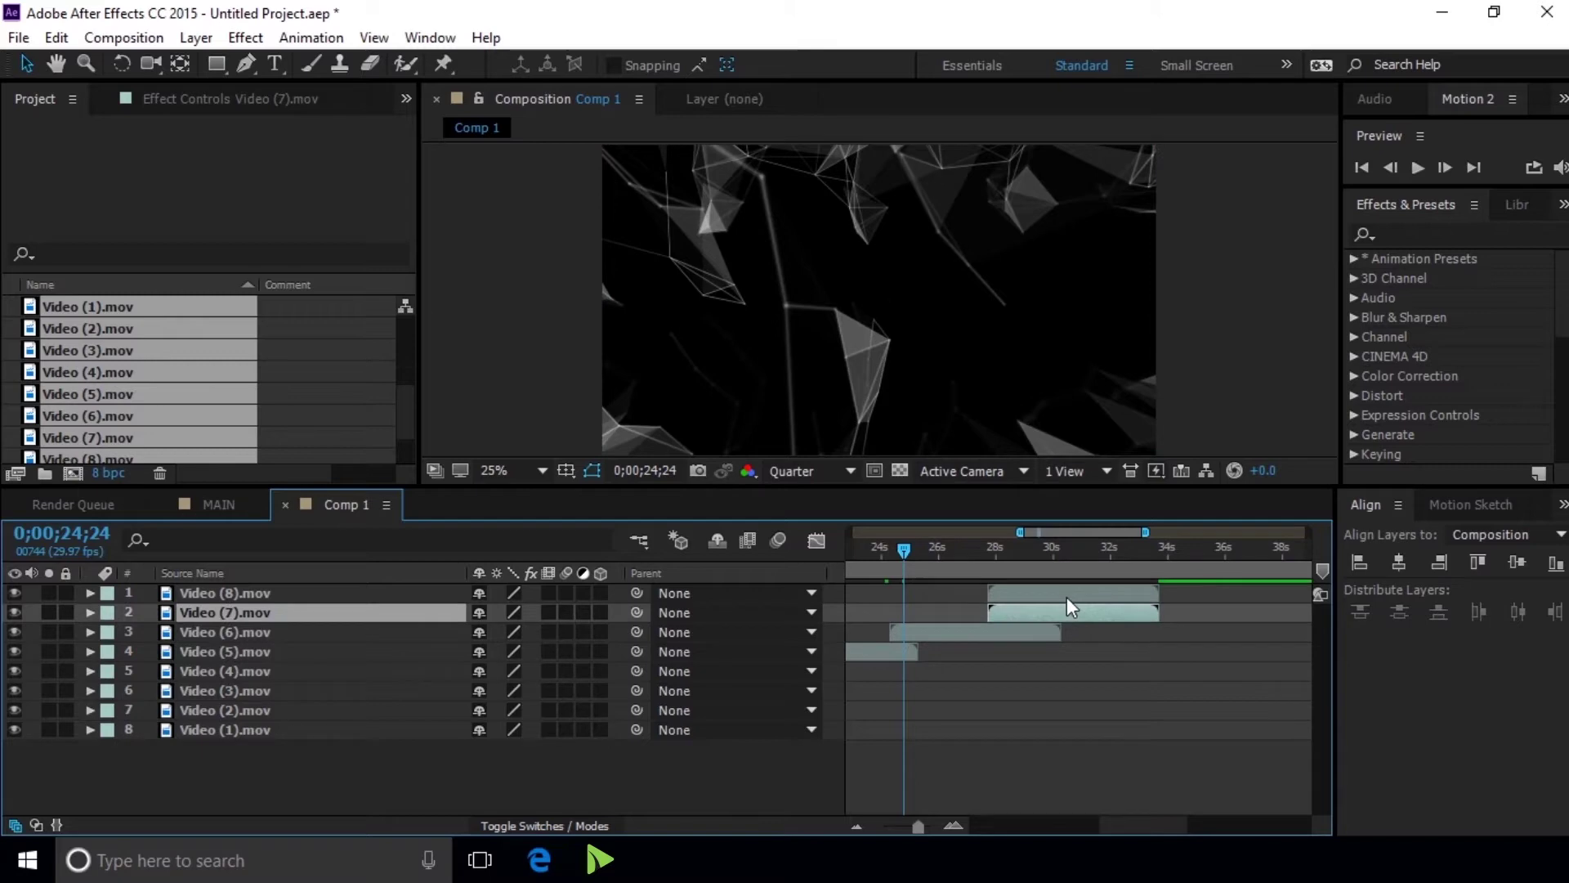
left_click(1067, 595, "shift")
left_click_drag(1075, 611, 1167, 606)
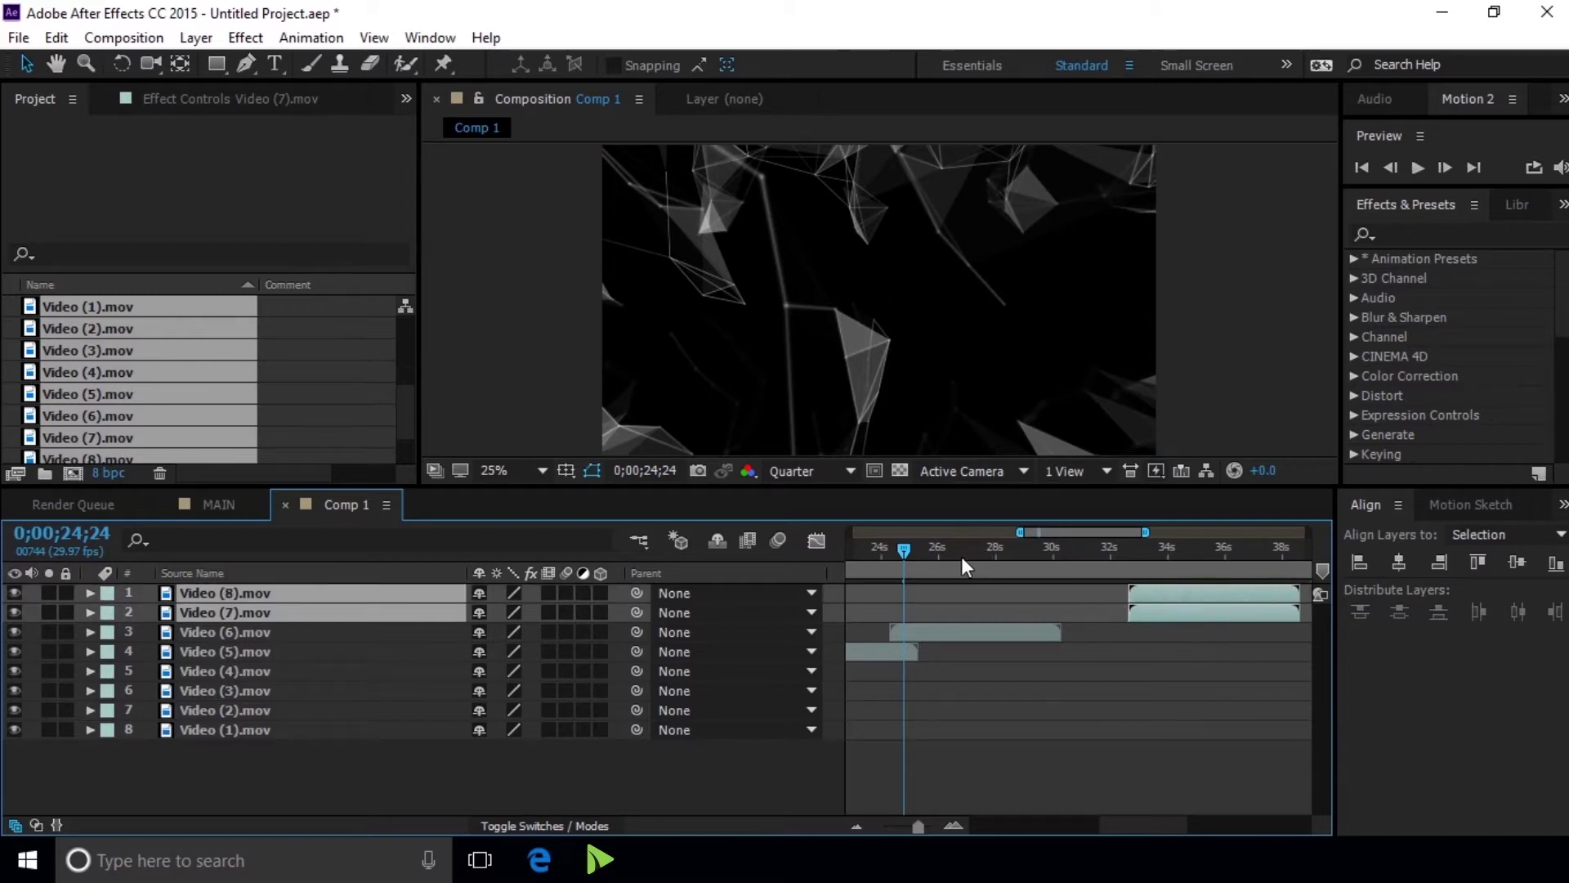
left_click(1022, 546)
left_click_drag(1021, 551, 1047, 551)
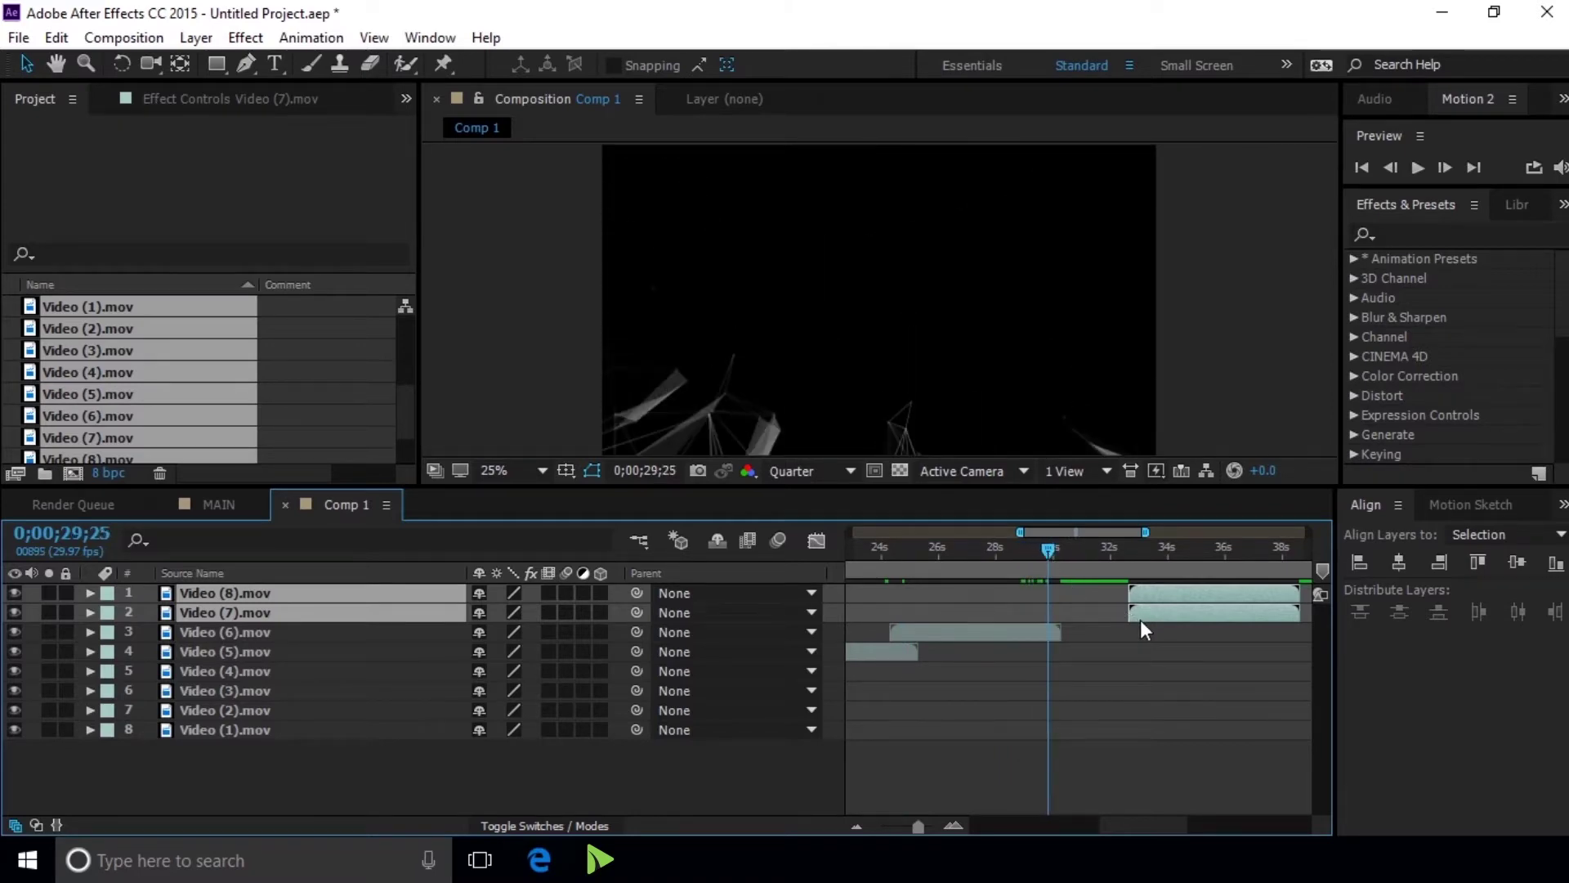
left_click(1148, 623)
left_click_drag(1168, 615, 1060, 606)
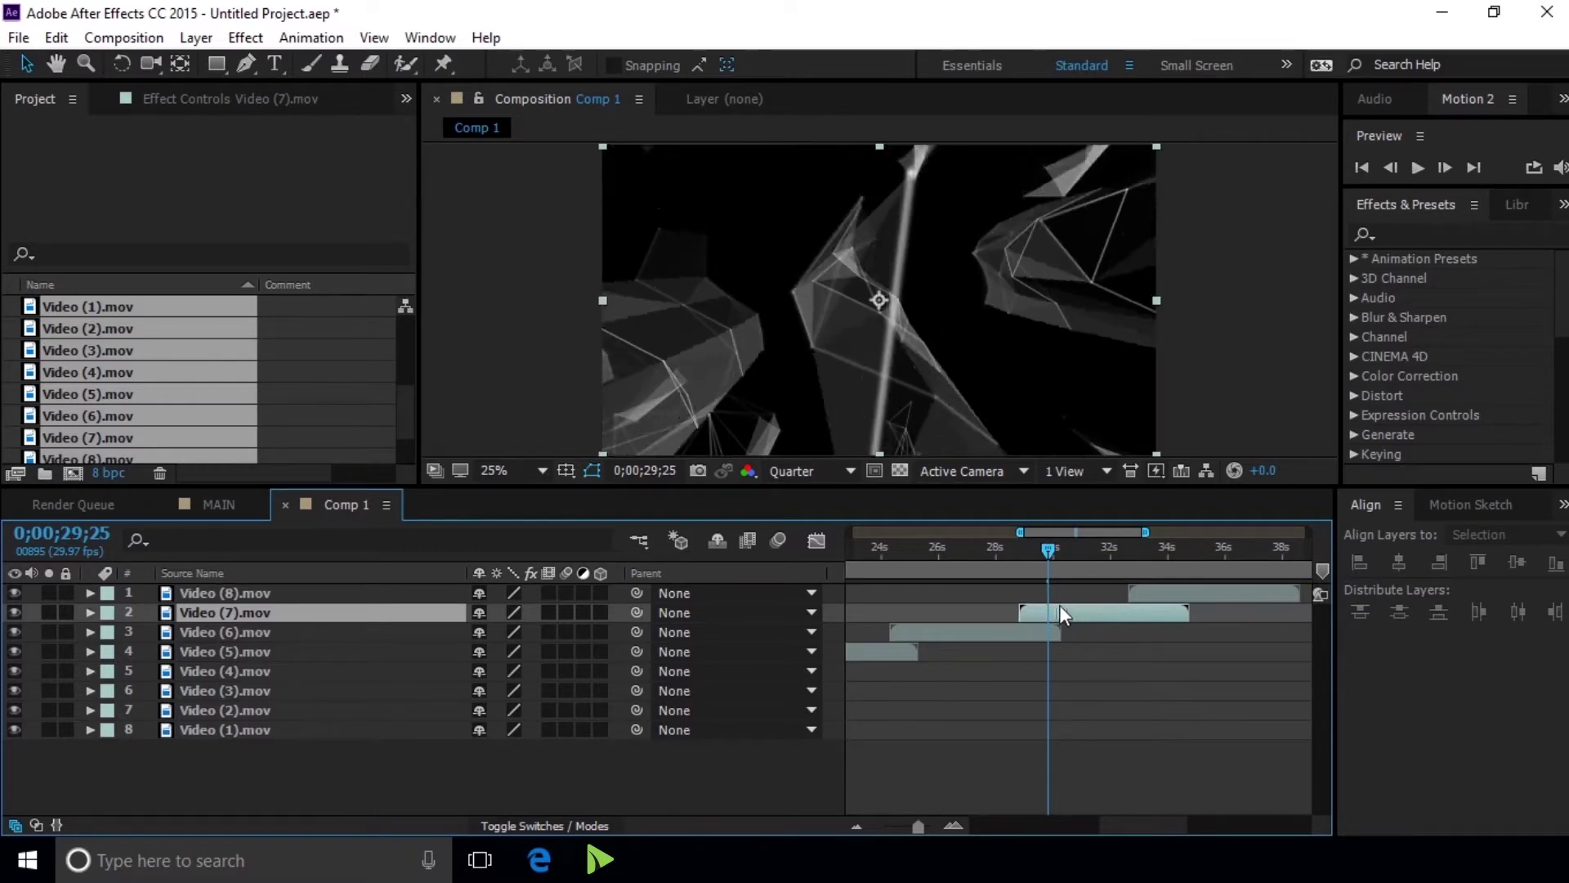
mouse_move(1049, 547)
left_mouse_down()
mouse_move(1011, 550)
mouse_move(1070, 554)
left_mouse_up()
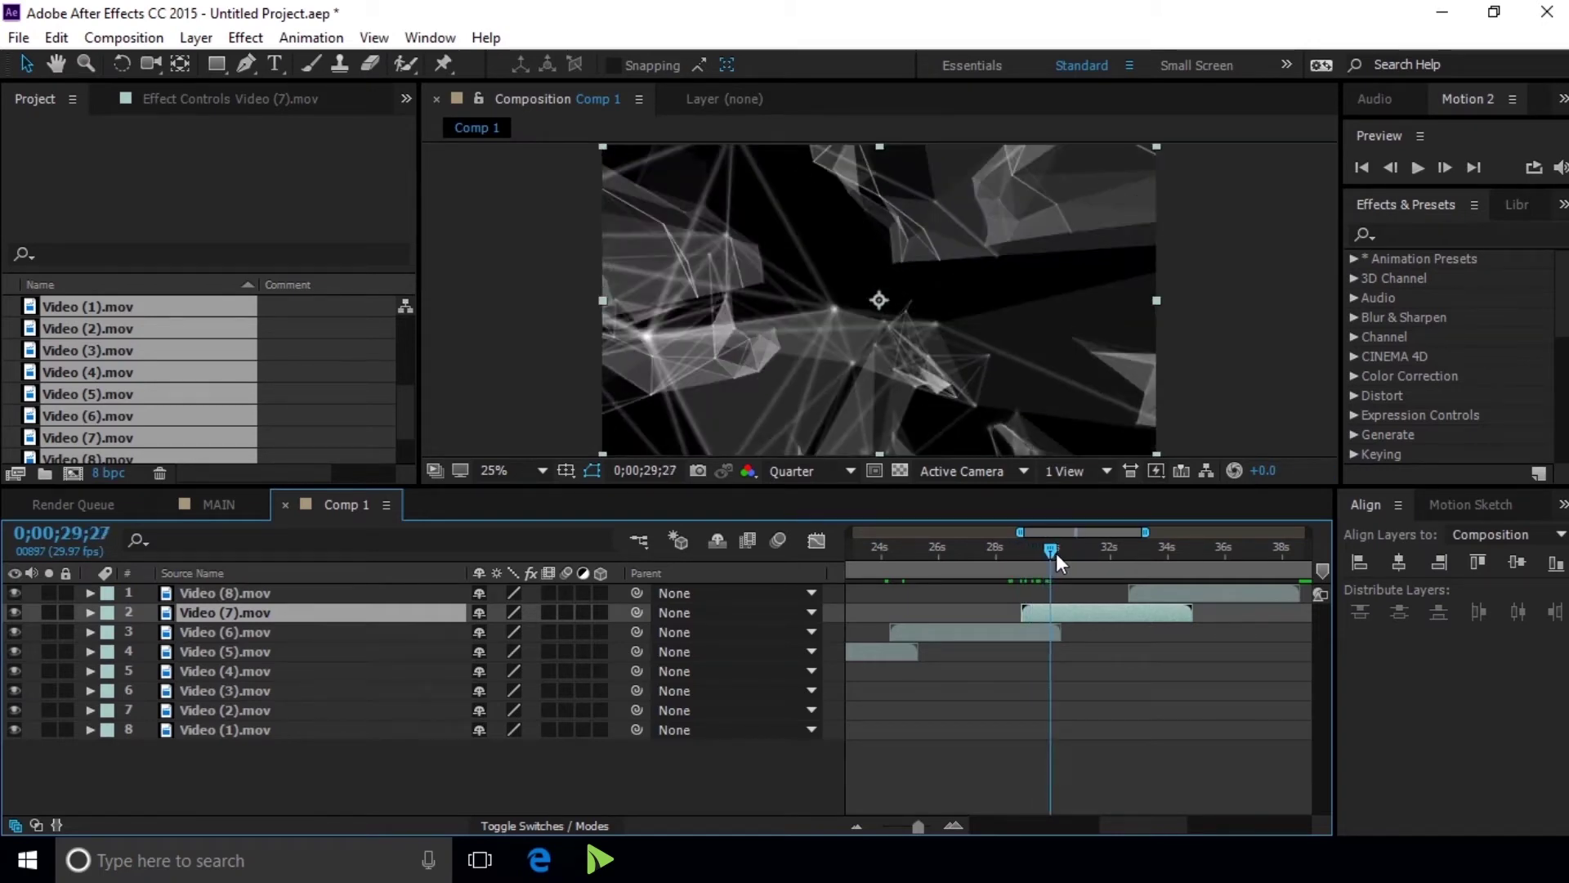
mouse_move(1070, 554)
left_mouse_down()
mouse_move(1146, 557)
mouse_move(1247, 600)
left_mouse_up()
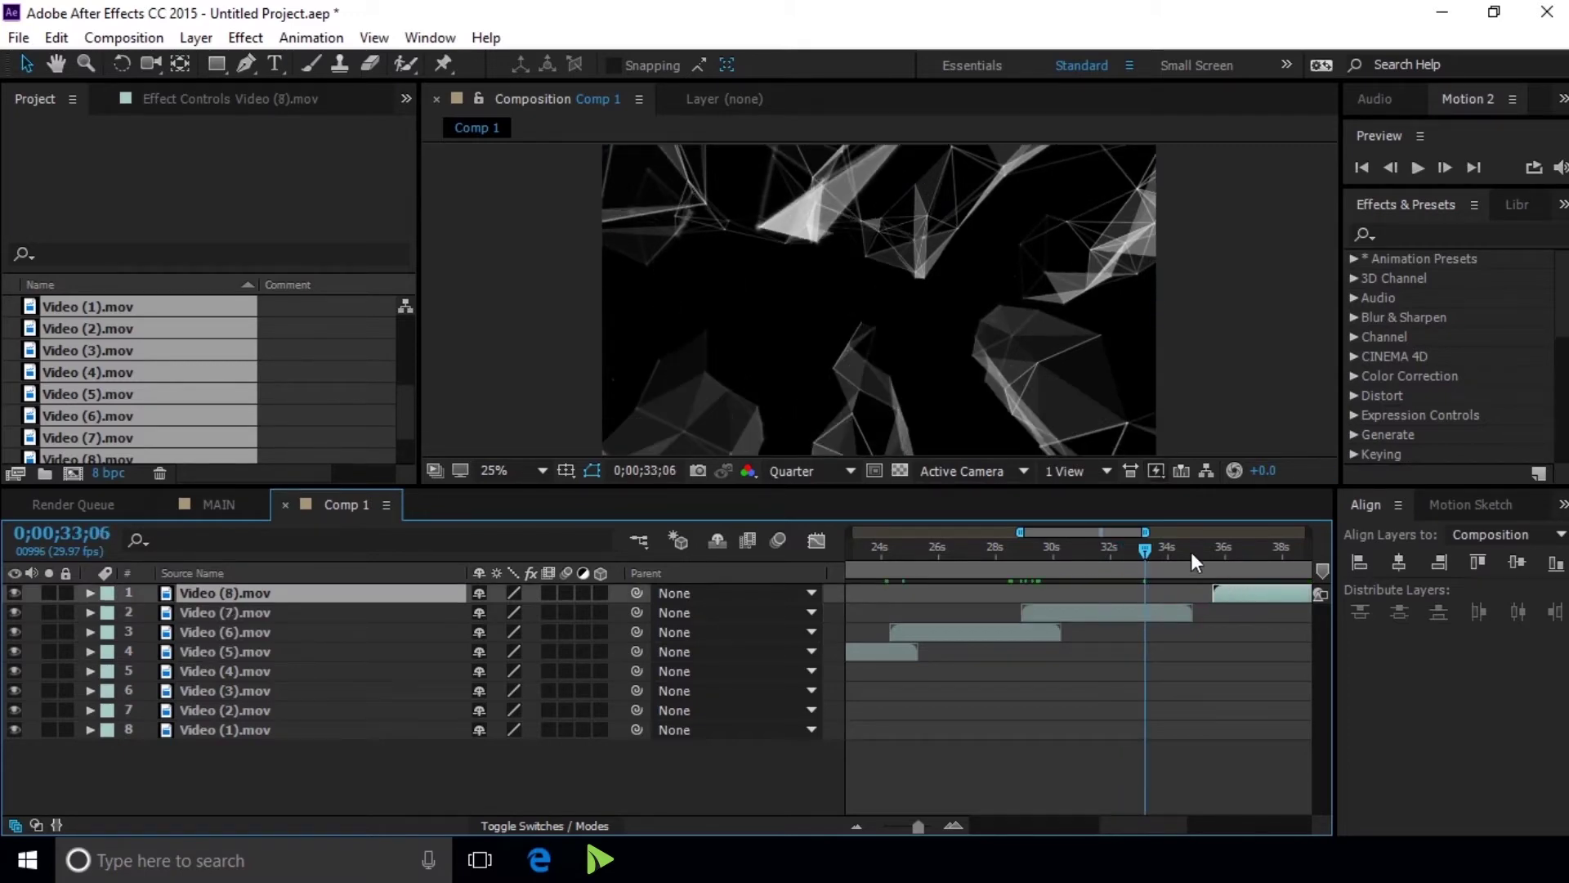
Start Video (8).mov where Video (7).mov ends, near 34 s, and zoom the timeline out
left_click_drag(1171, 826, 1201, 826)
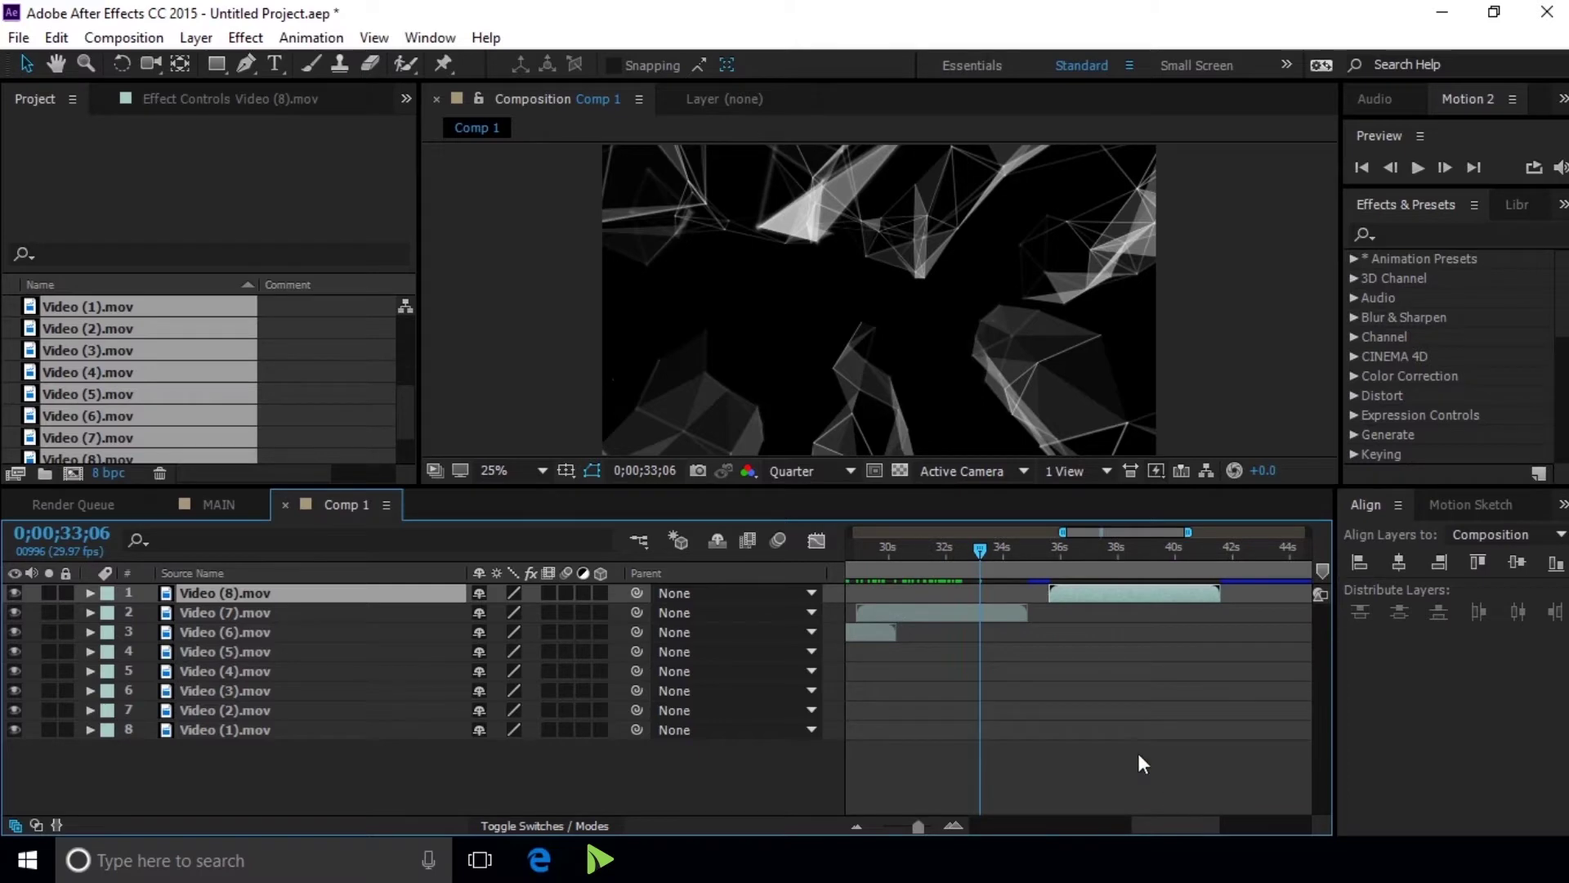
left_click_drag(977, 542, 1011, 549)
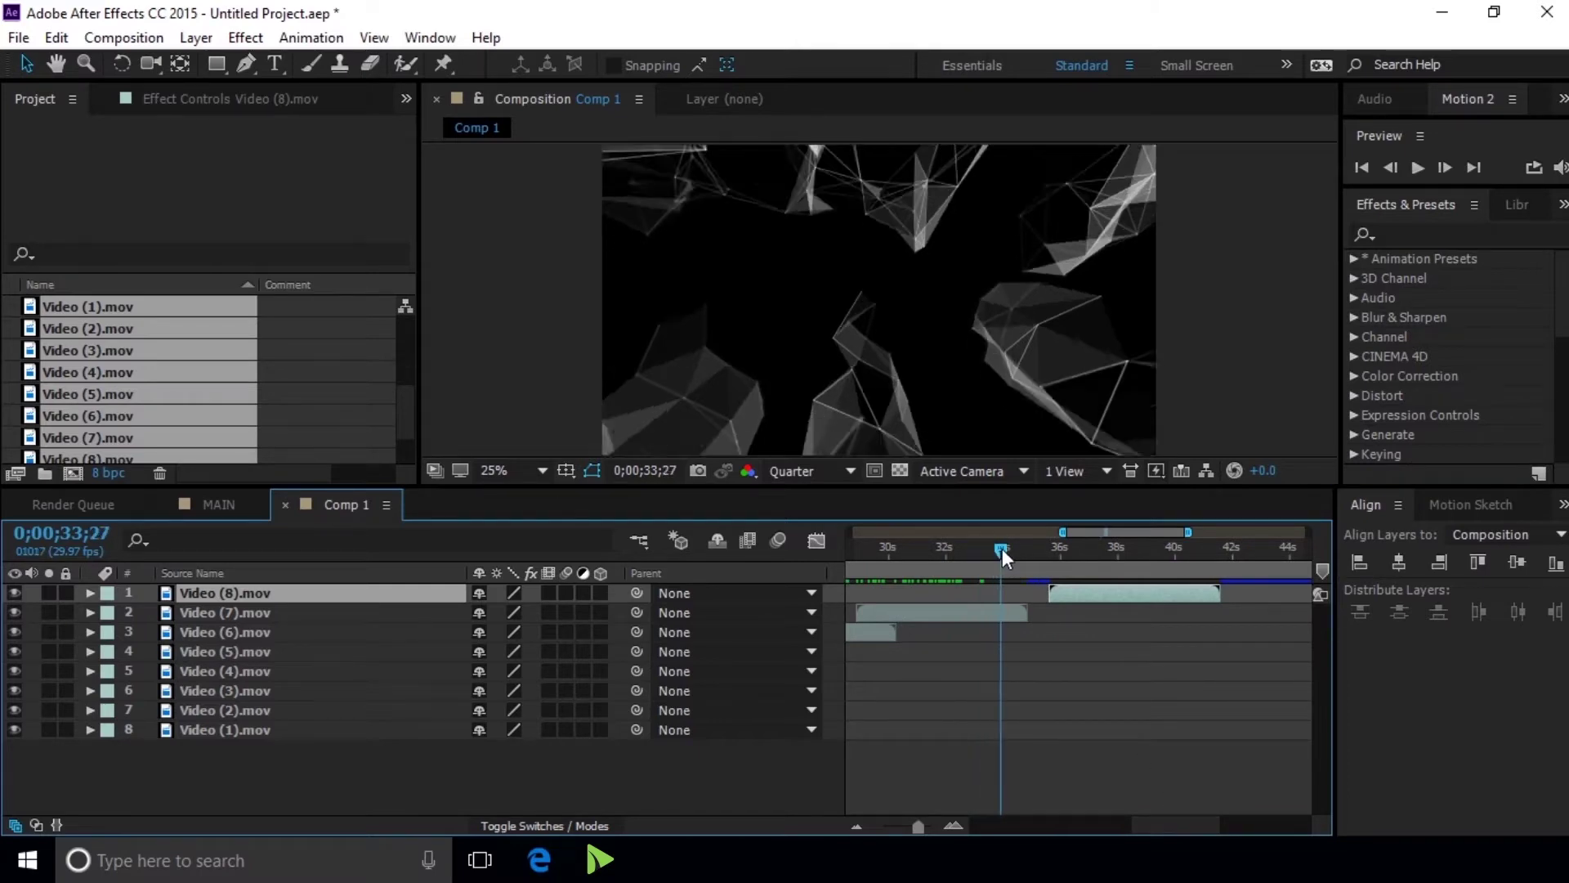
left_click_drag(1080, 593, 1030, 591)
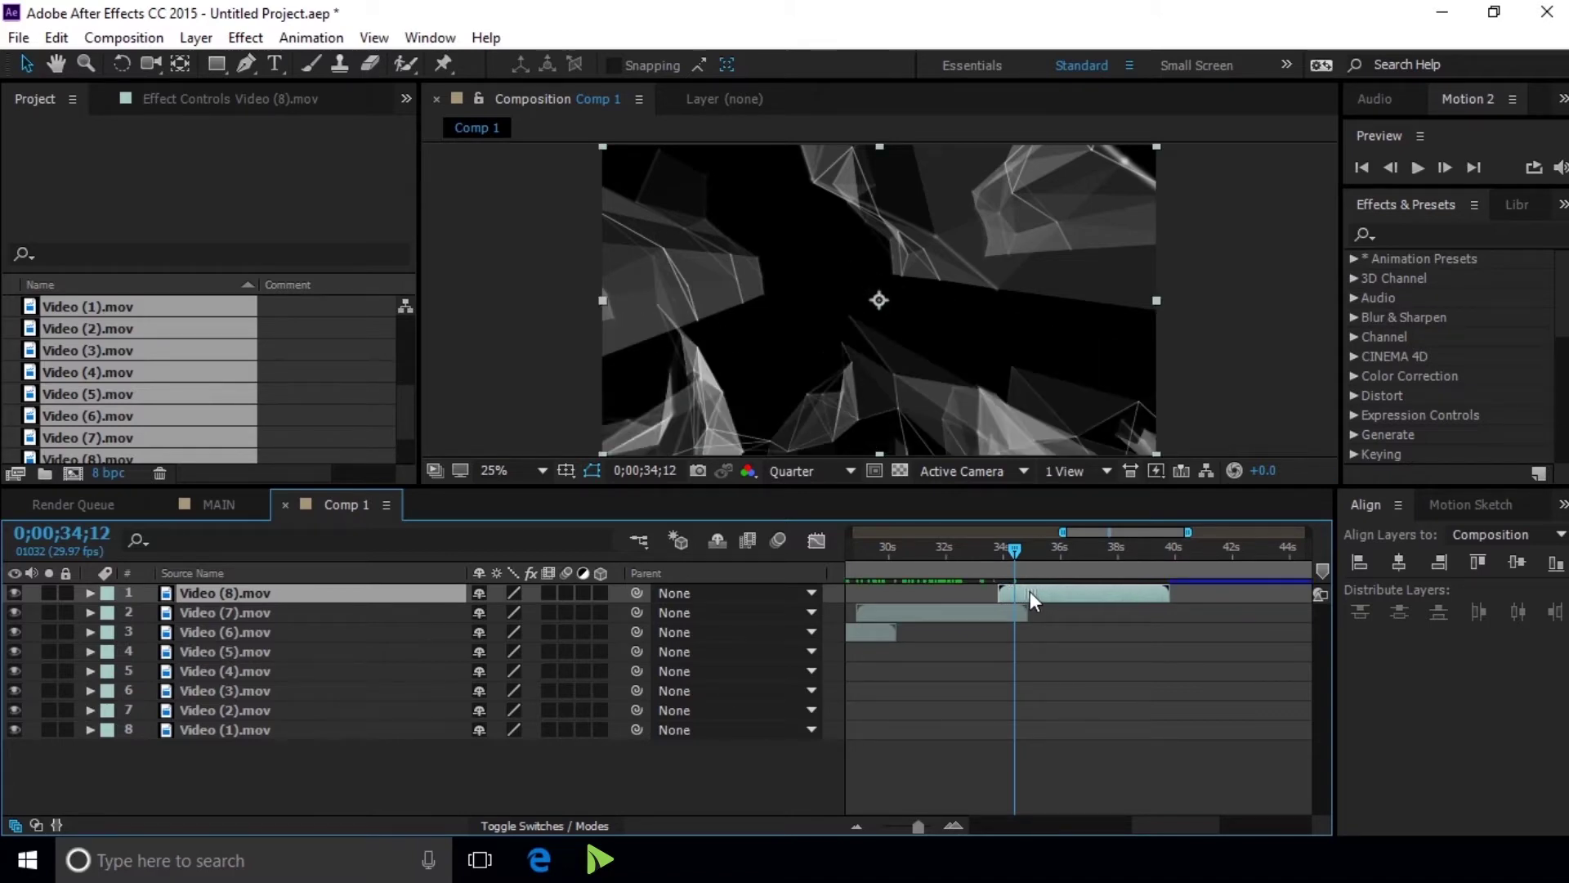
mouse_move(1014, 548)
left_mouse_down()
mouse_move(999, 548)
mouse_move(1143, 547)
left_mouse_up()
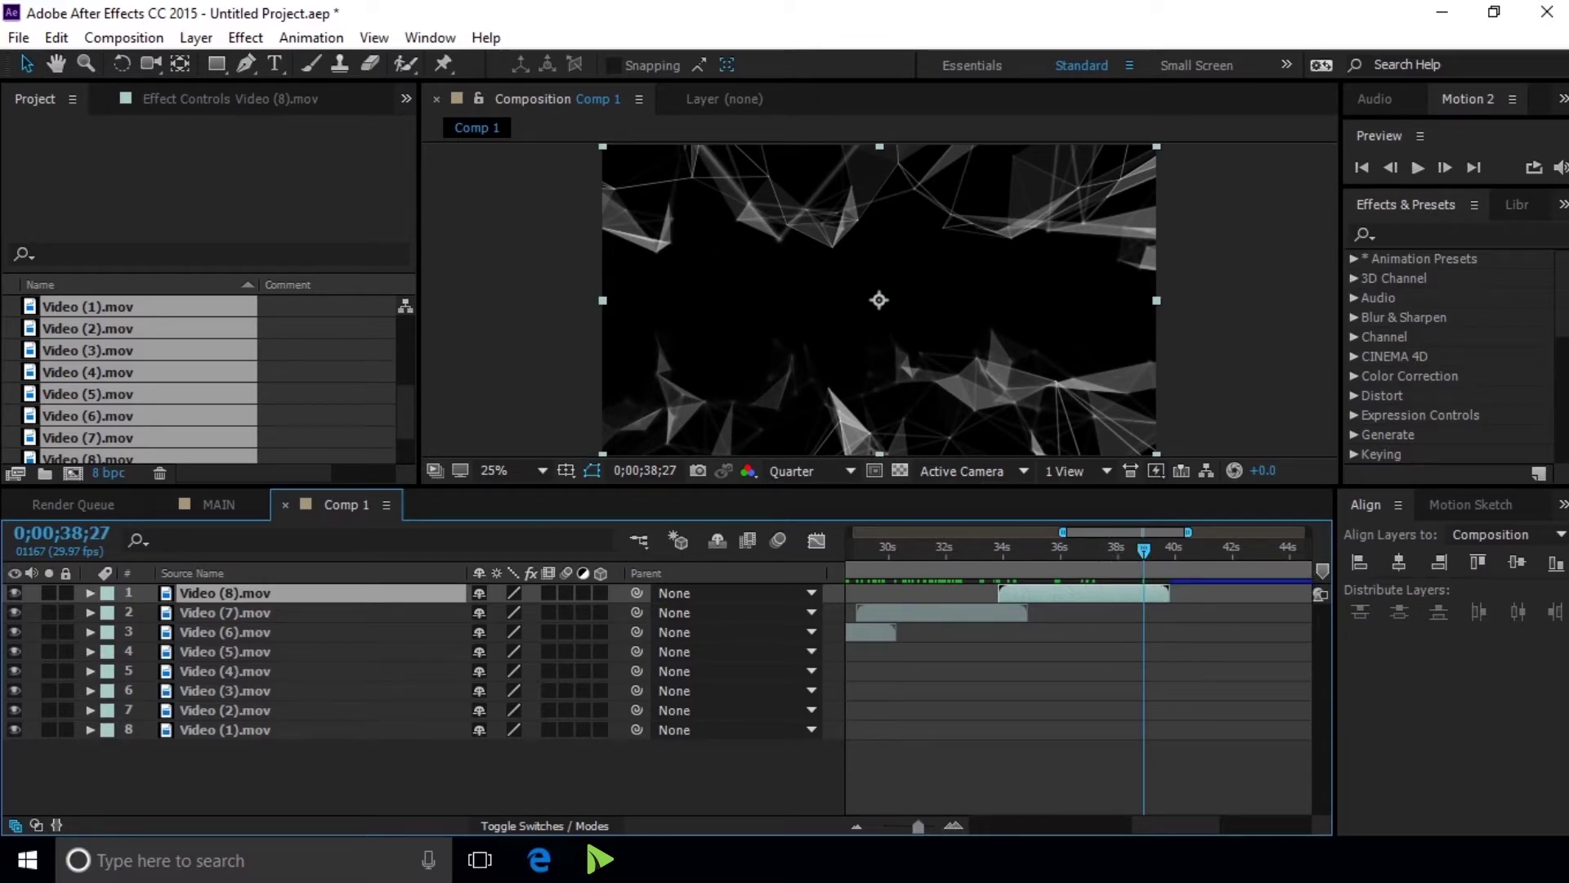
left_click_drag(918, 826, 858, 817)
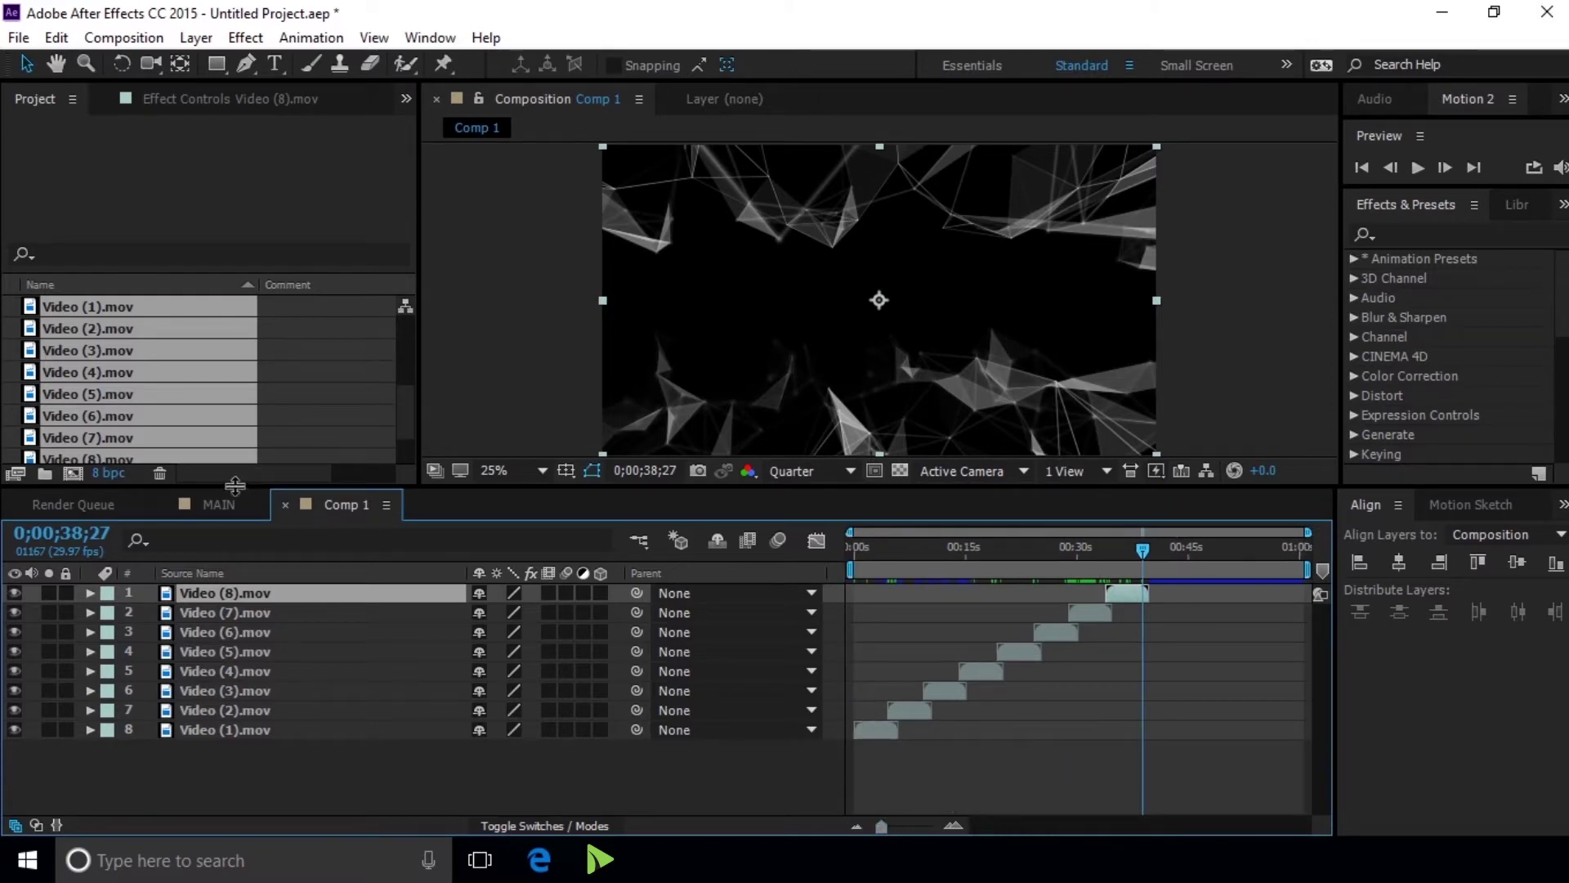
scroll(277, 400, "down", 2)
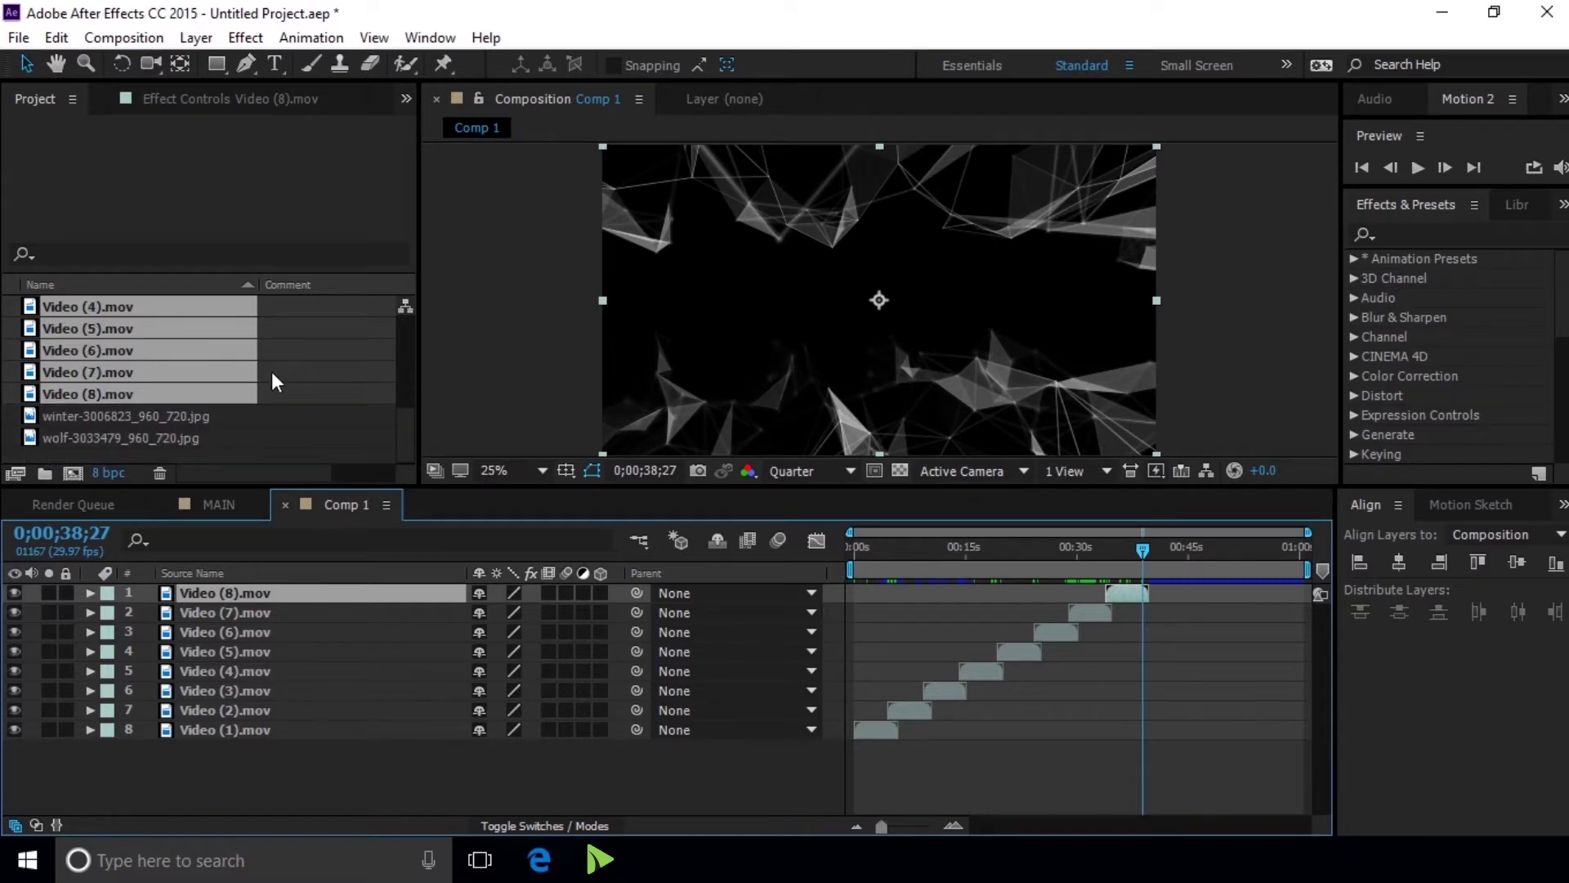
left_click(155, 438)
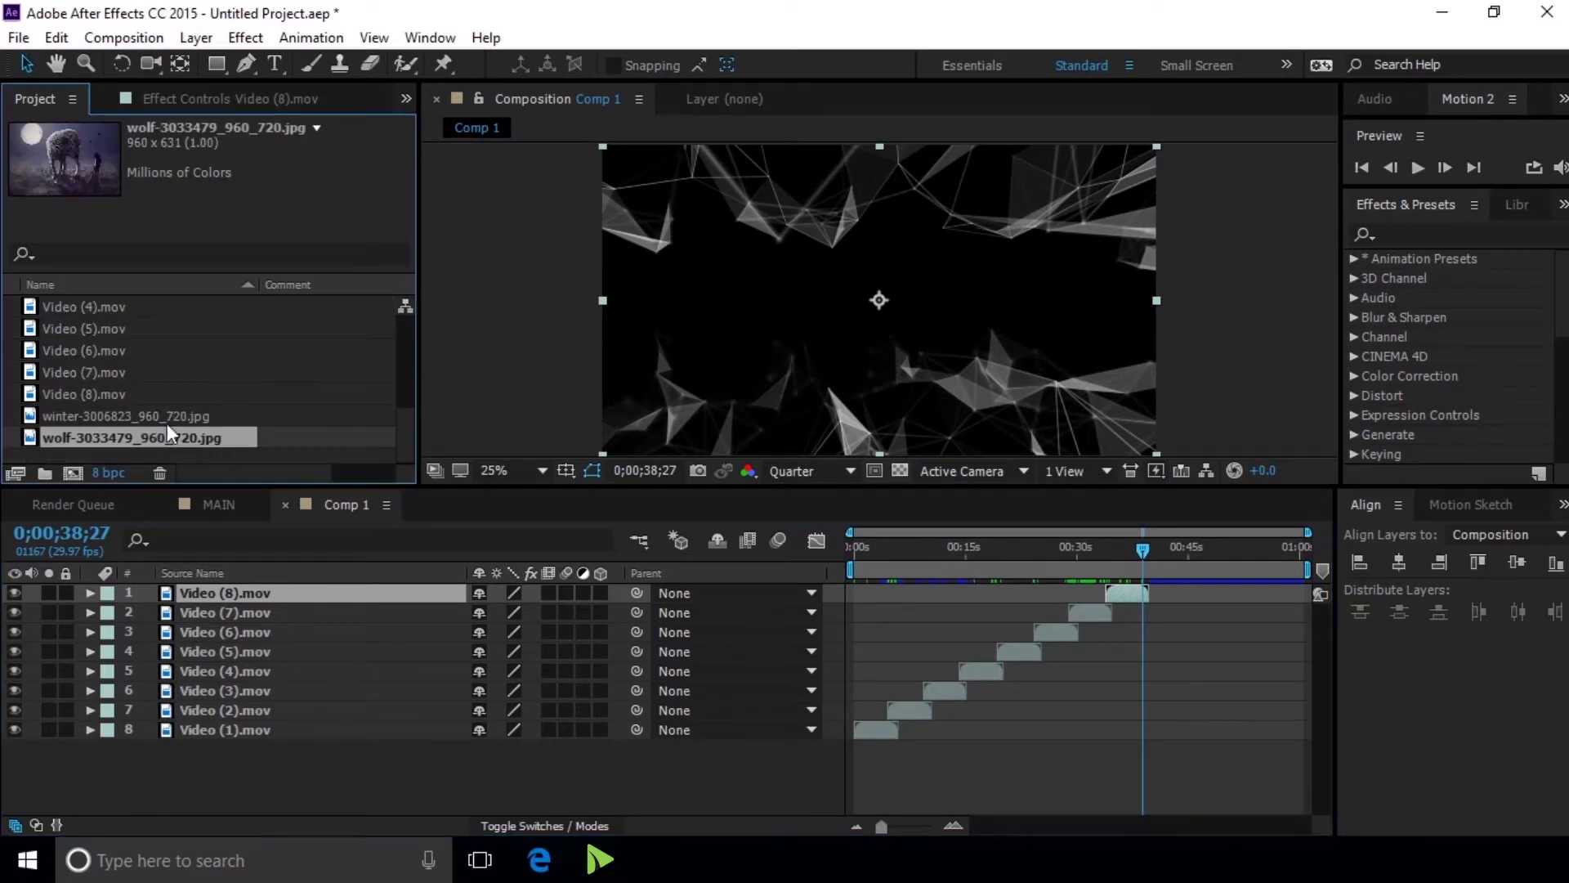
scroll(174, 410, "up", 5)
left_click_drag(149, 304, 259, 746)
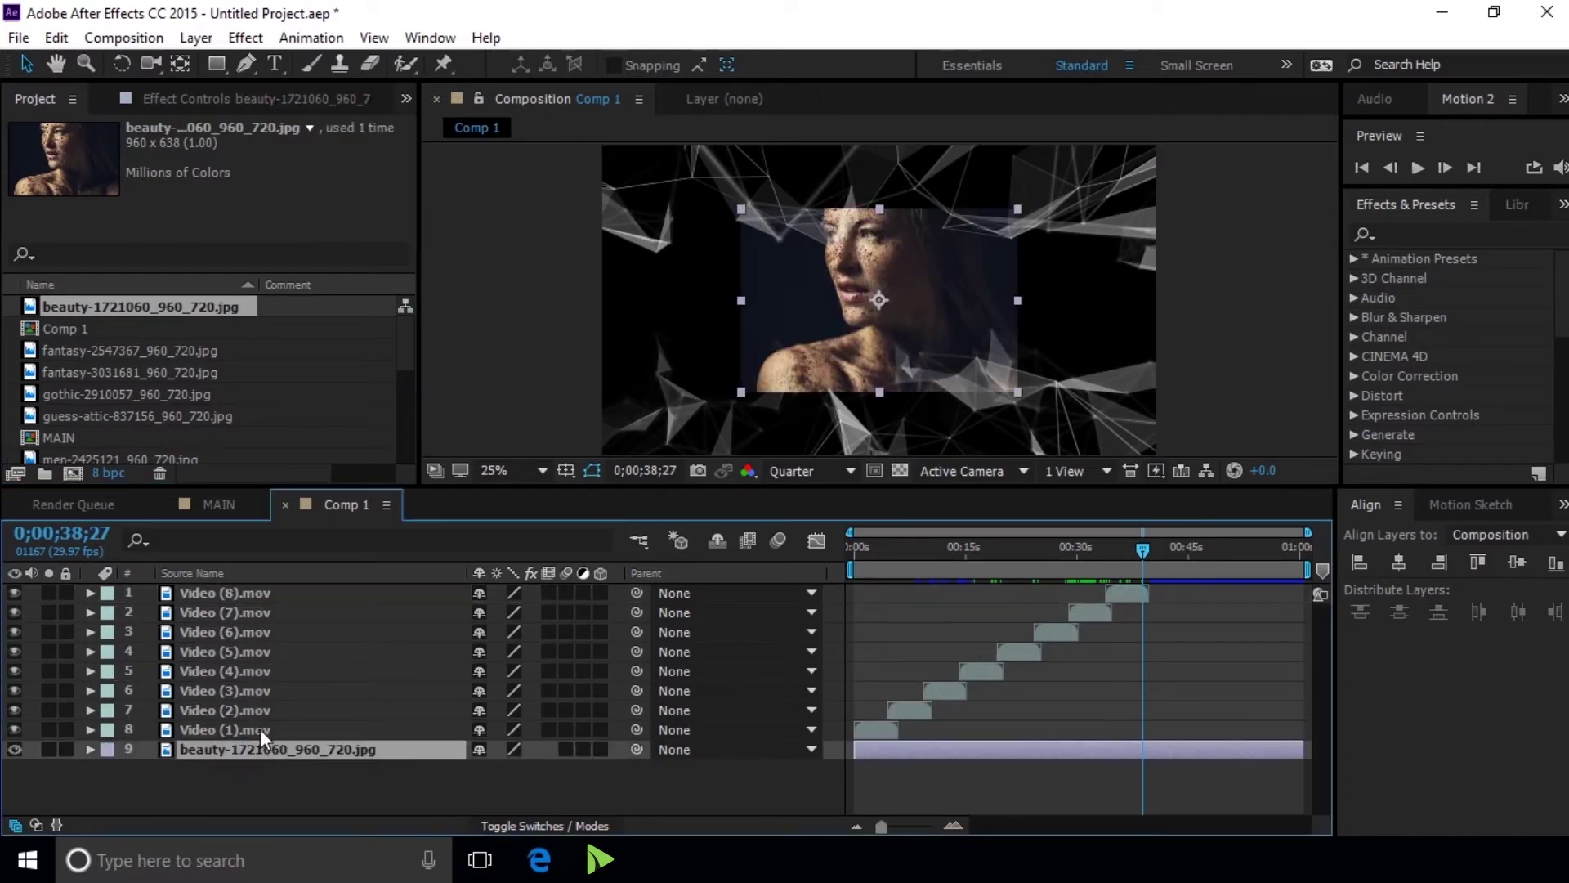
key("comma")
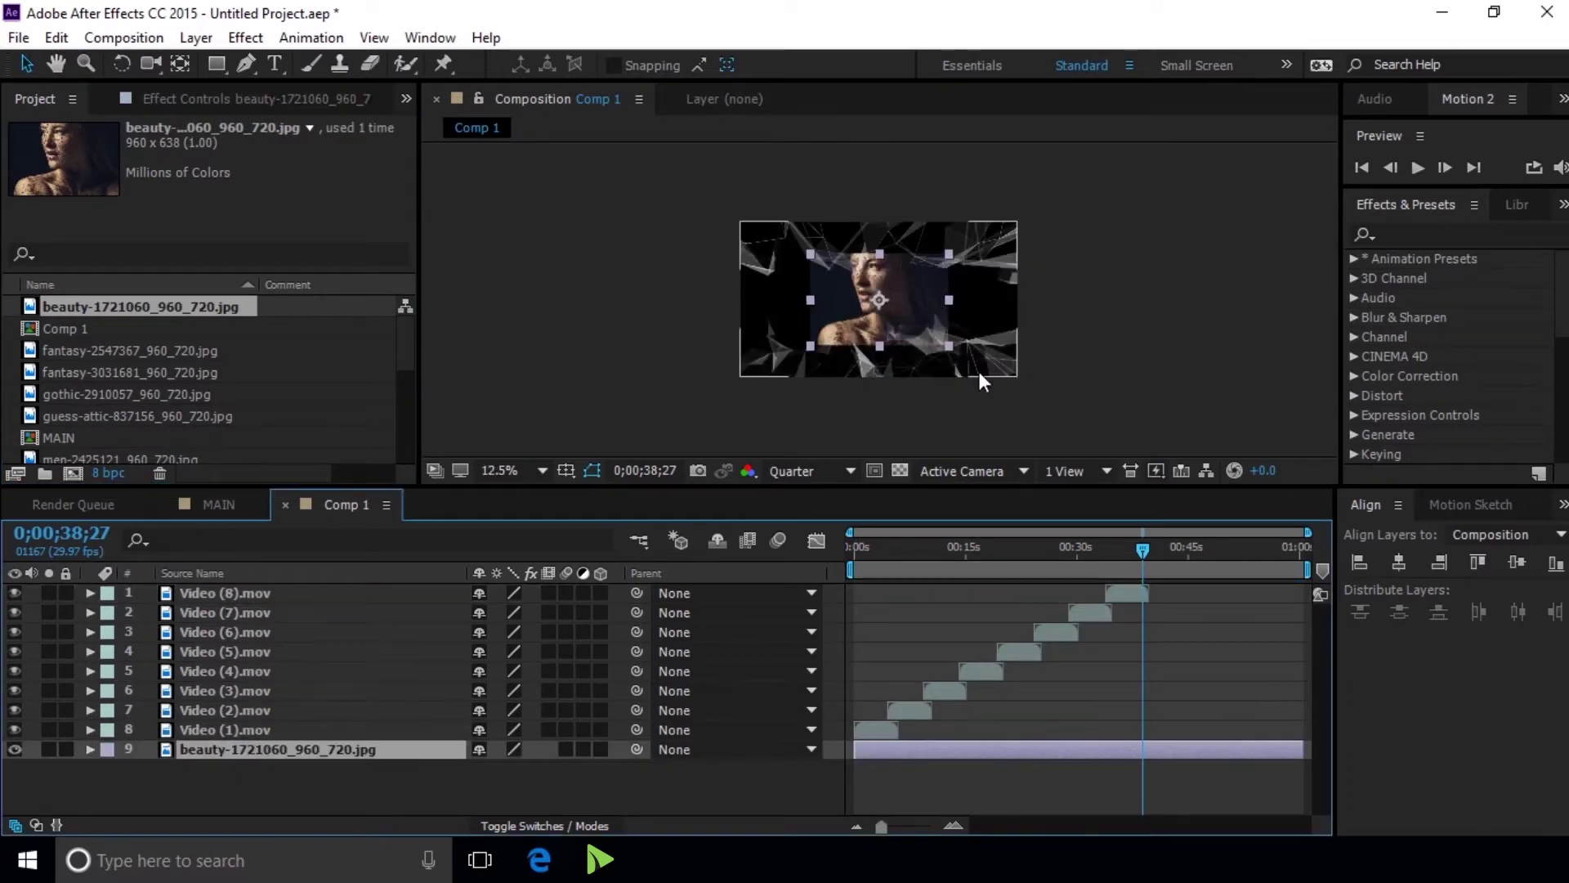
left_click_drag(971, 360, 1023, 384)
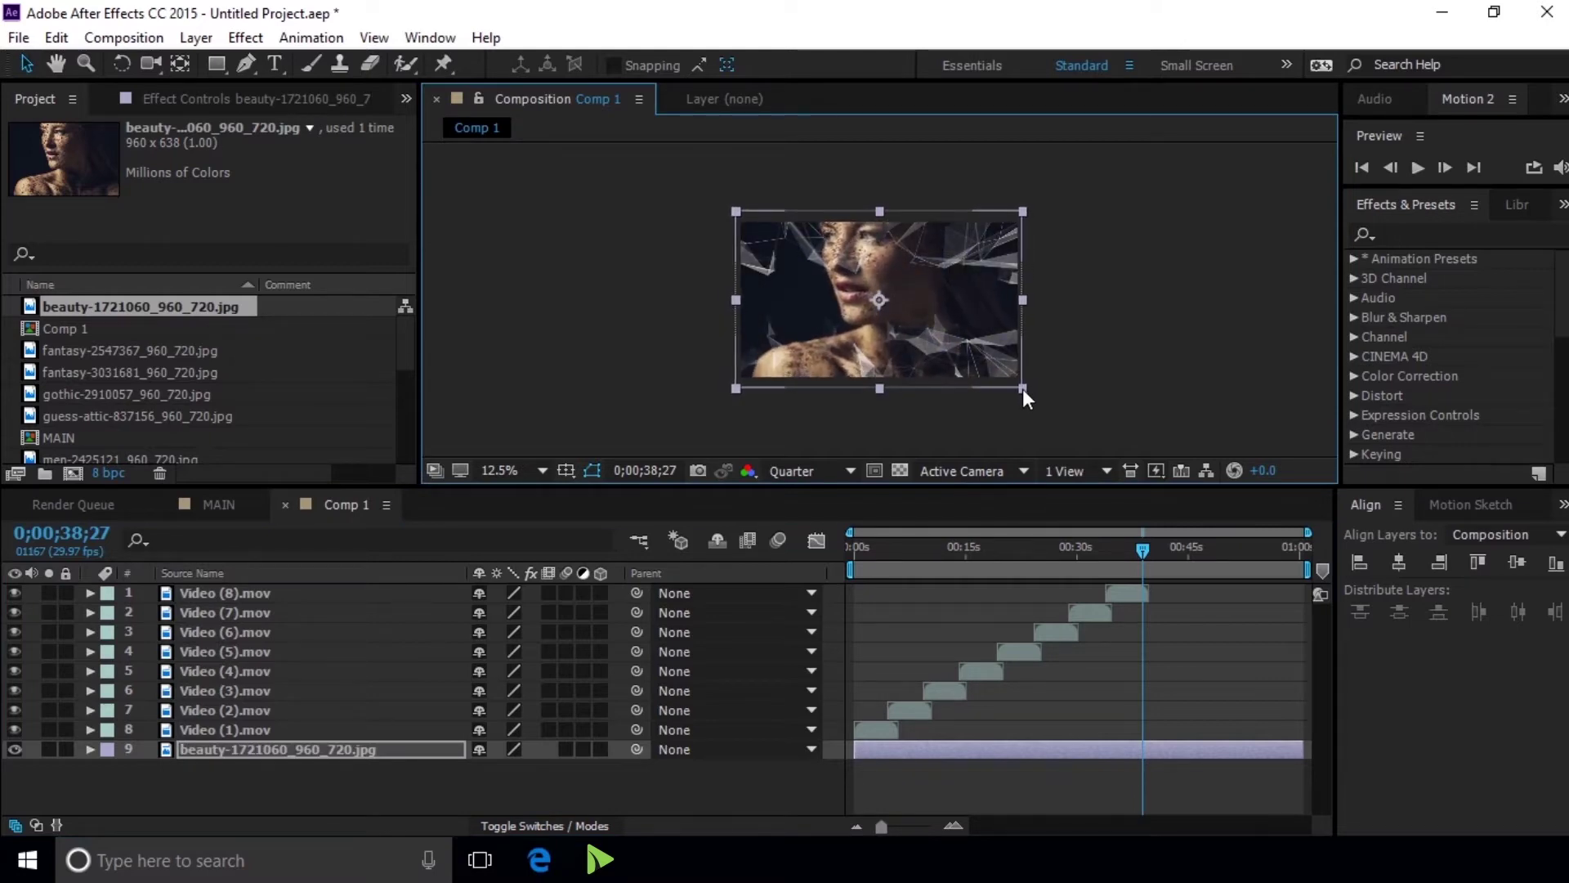
key("period")
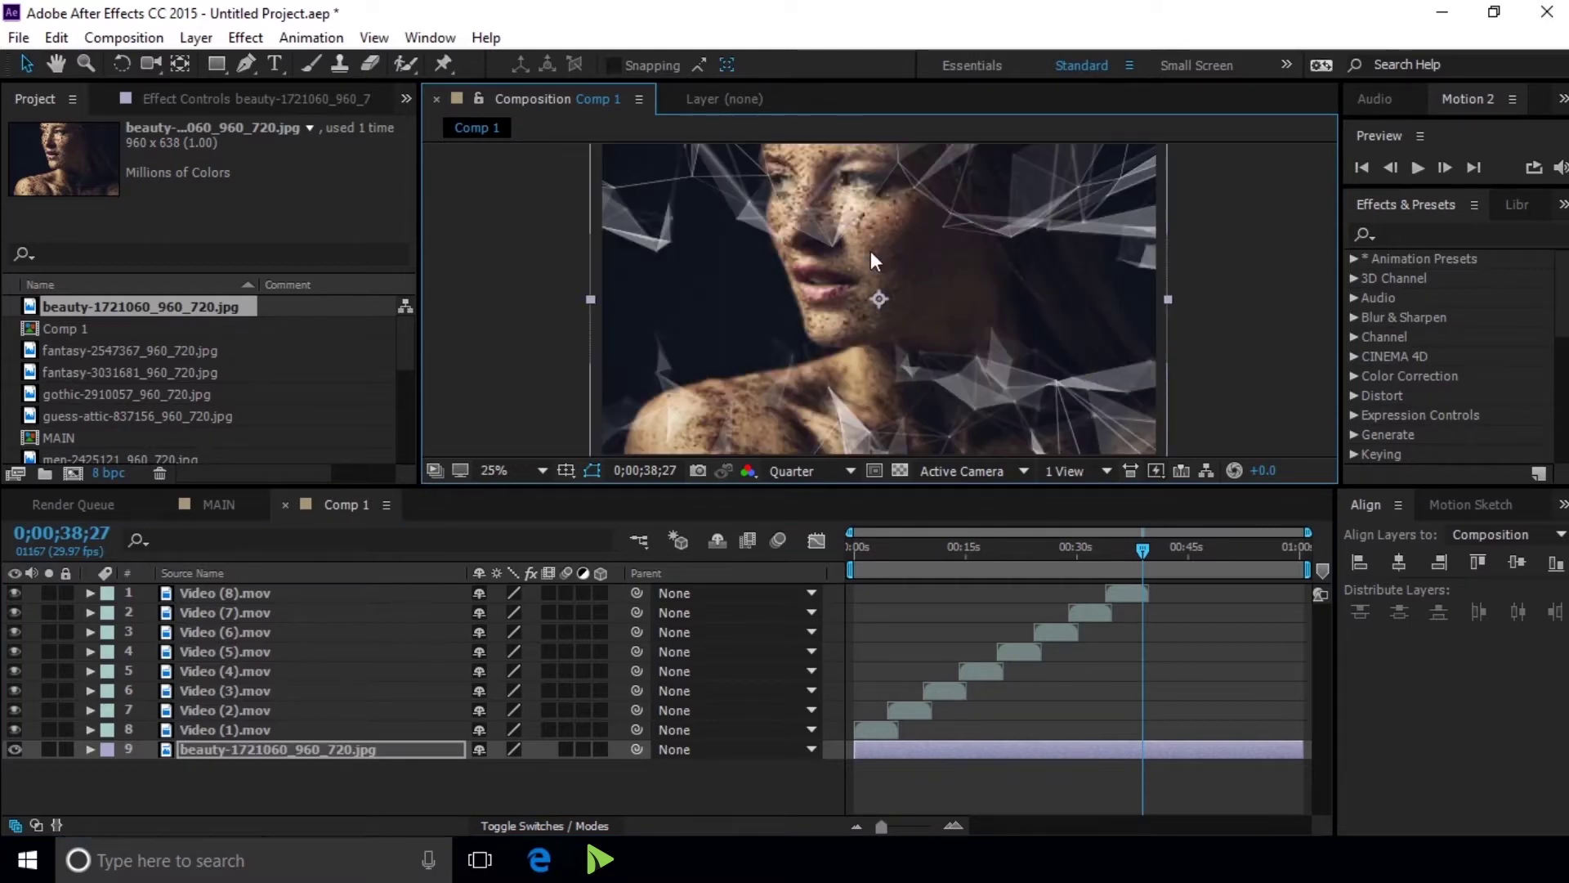
left_click_drag(948, 537, 847, 535)
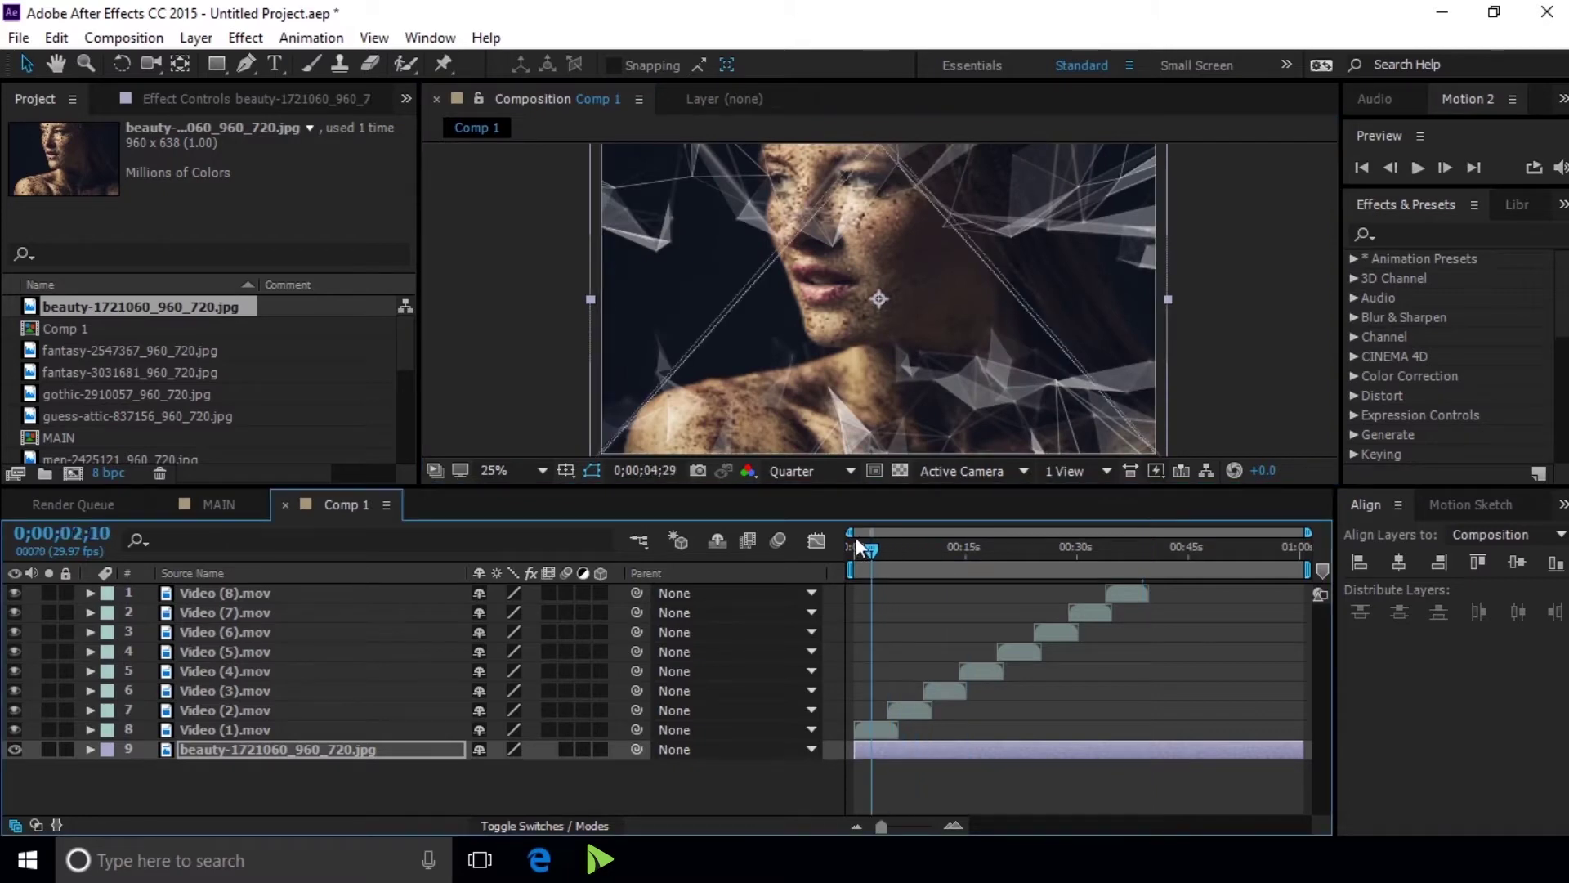
key("comma")
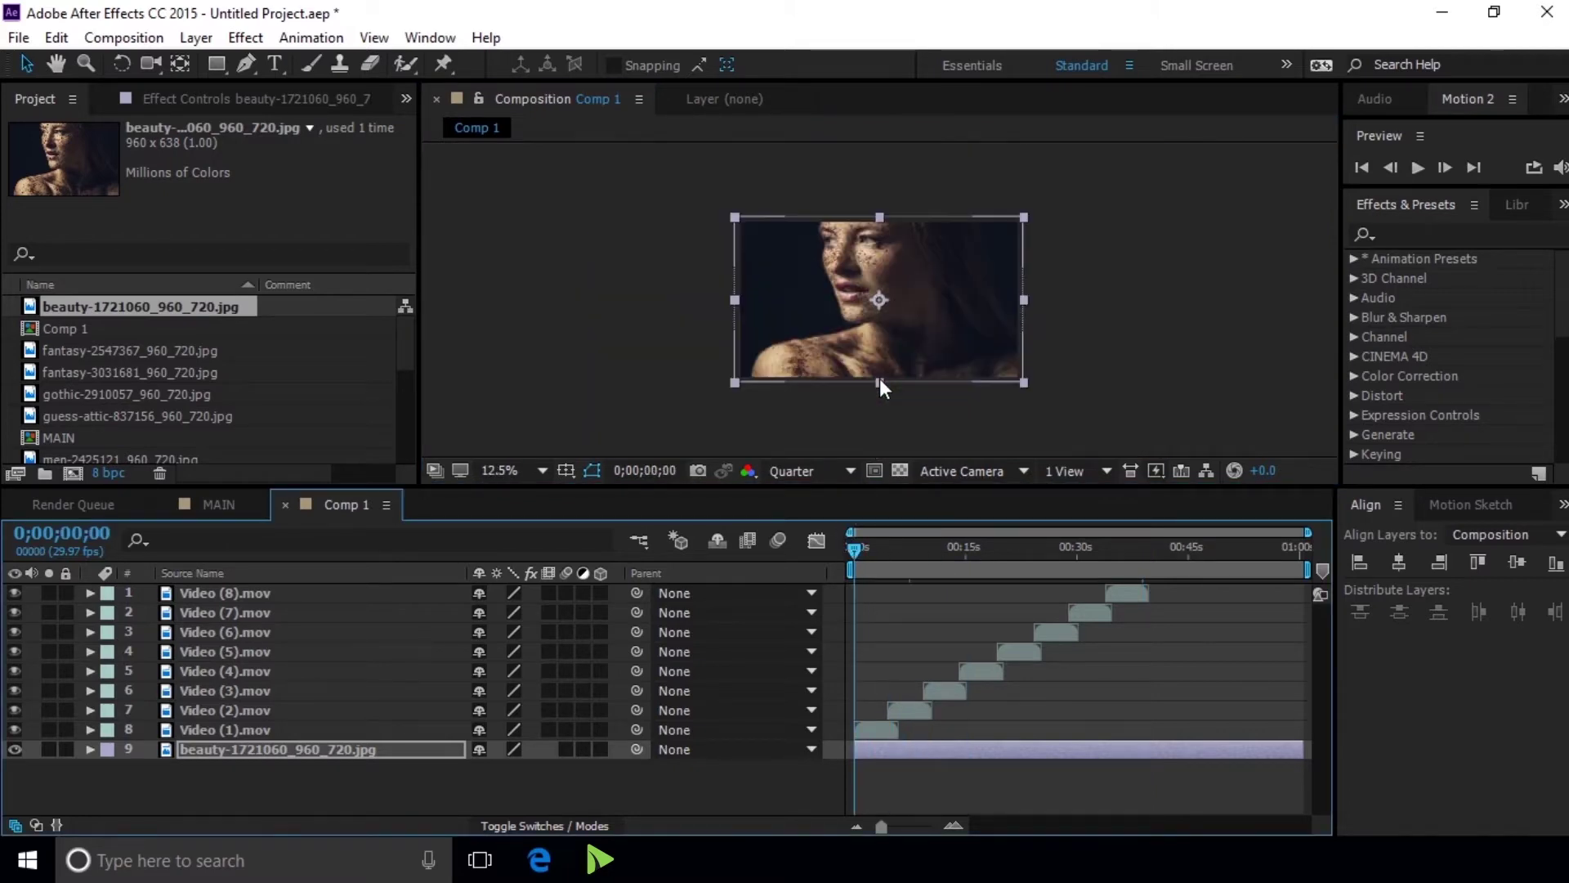
key("period")
left_click_drag(812, 487, 817, 527)
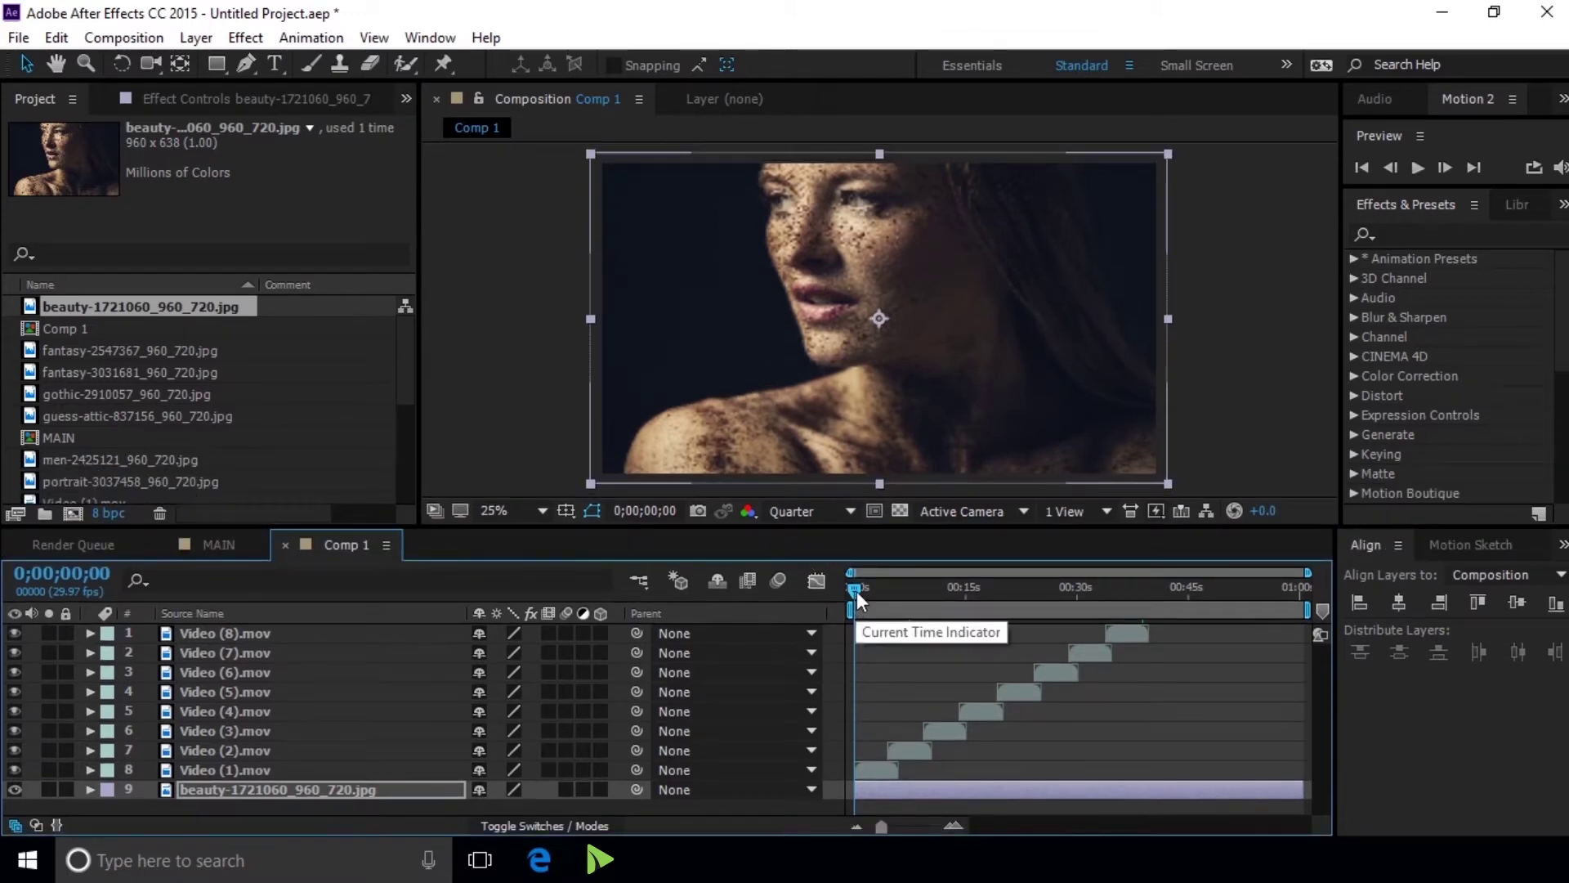
Show the beauty photo's Scale and move its 208.3% keyframe to 0;00;02;18
key("s")
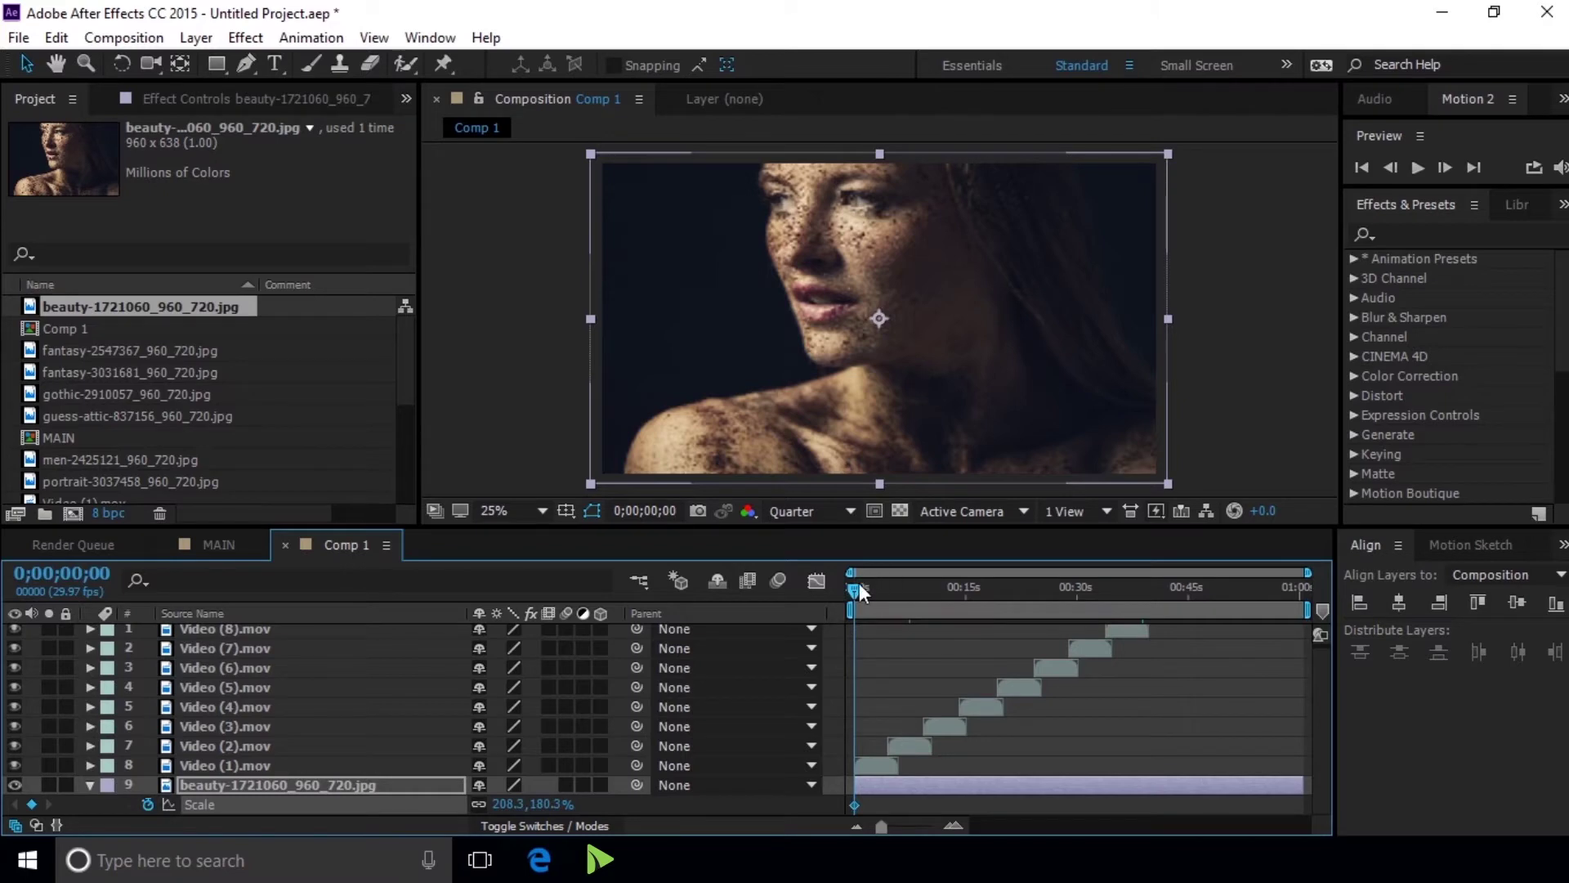
left_click_drag(859, 585, 869, 591)
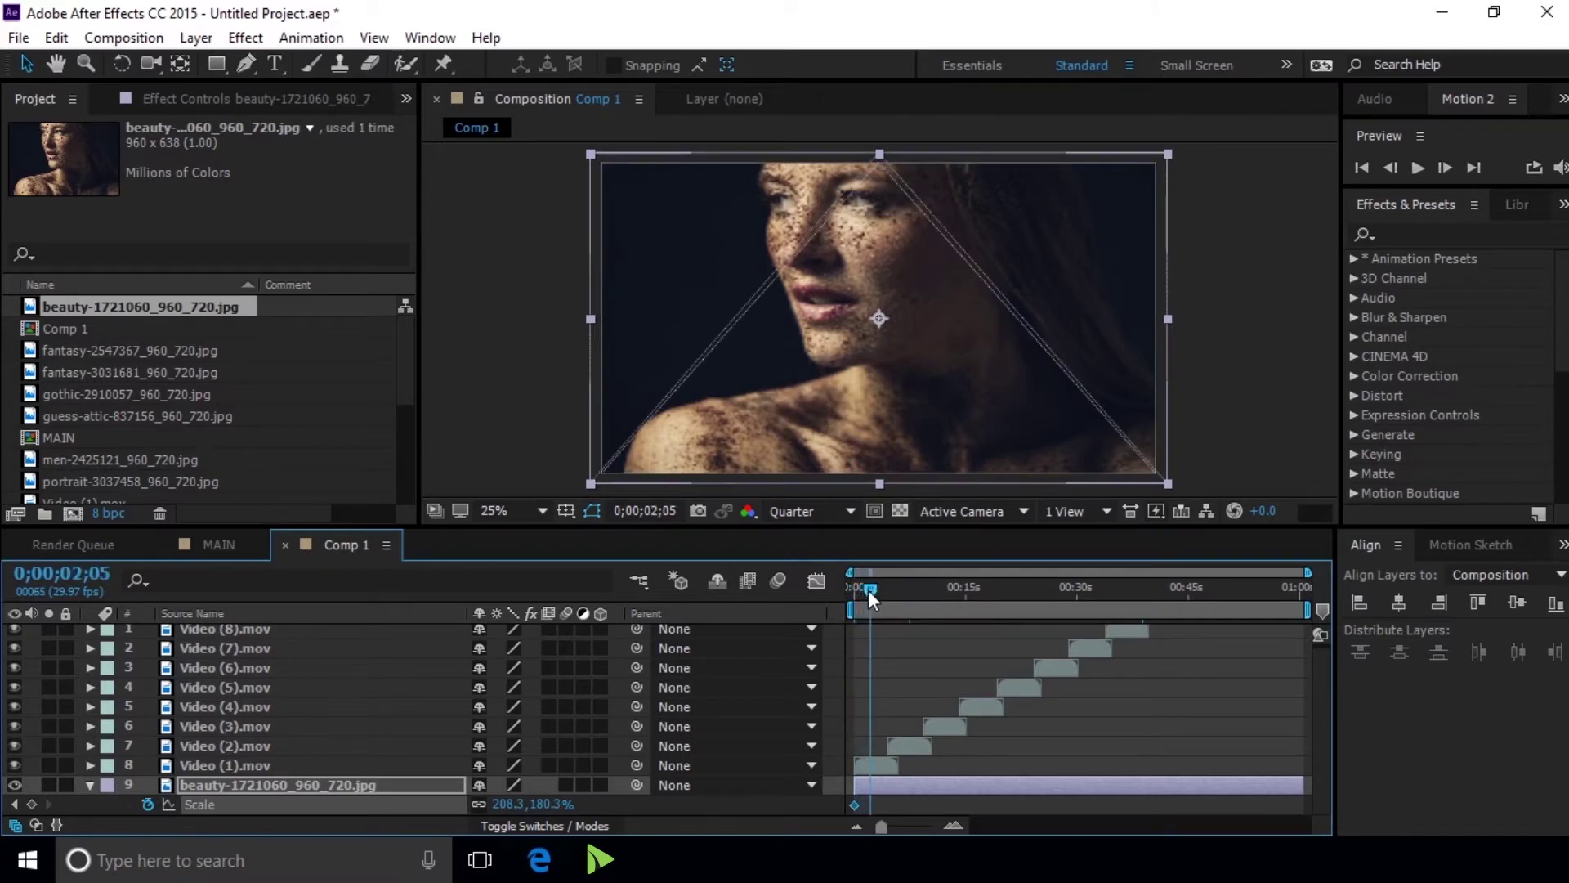
left_click_drag(868, 590, 879, 590)
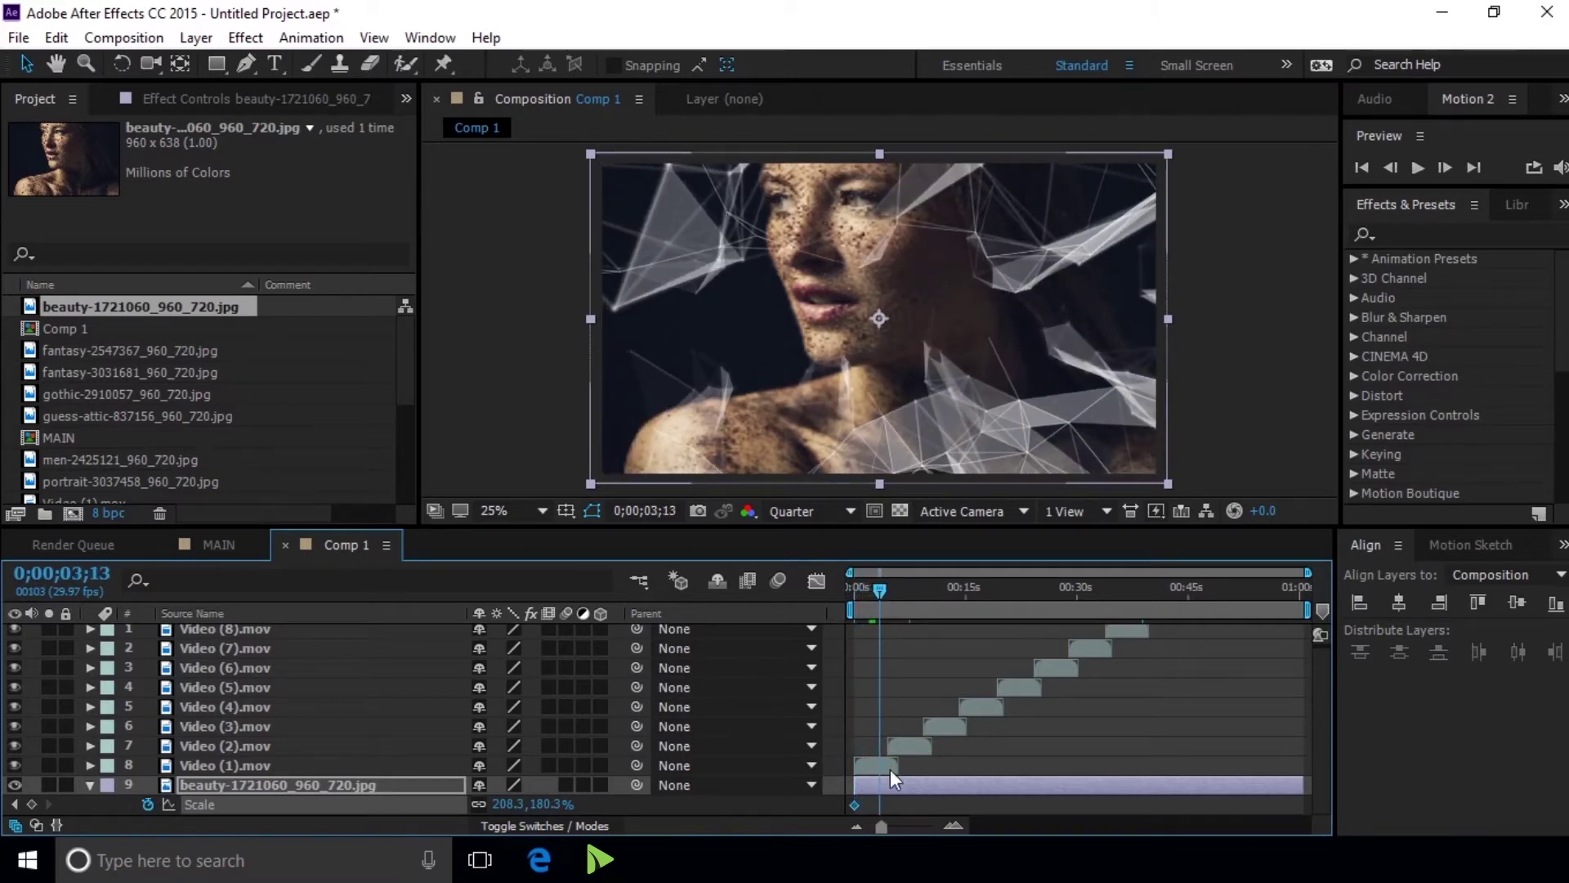
left_click_drag(881, 826, 924, 826)
left_click_drag(1007, 590, 957, 588)
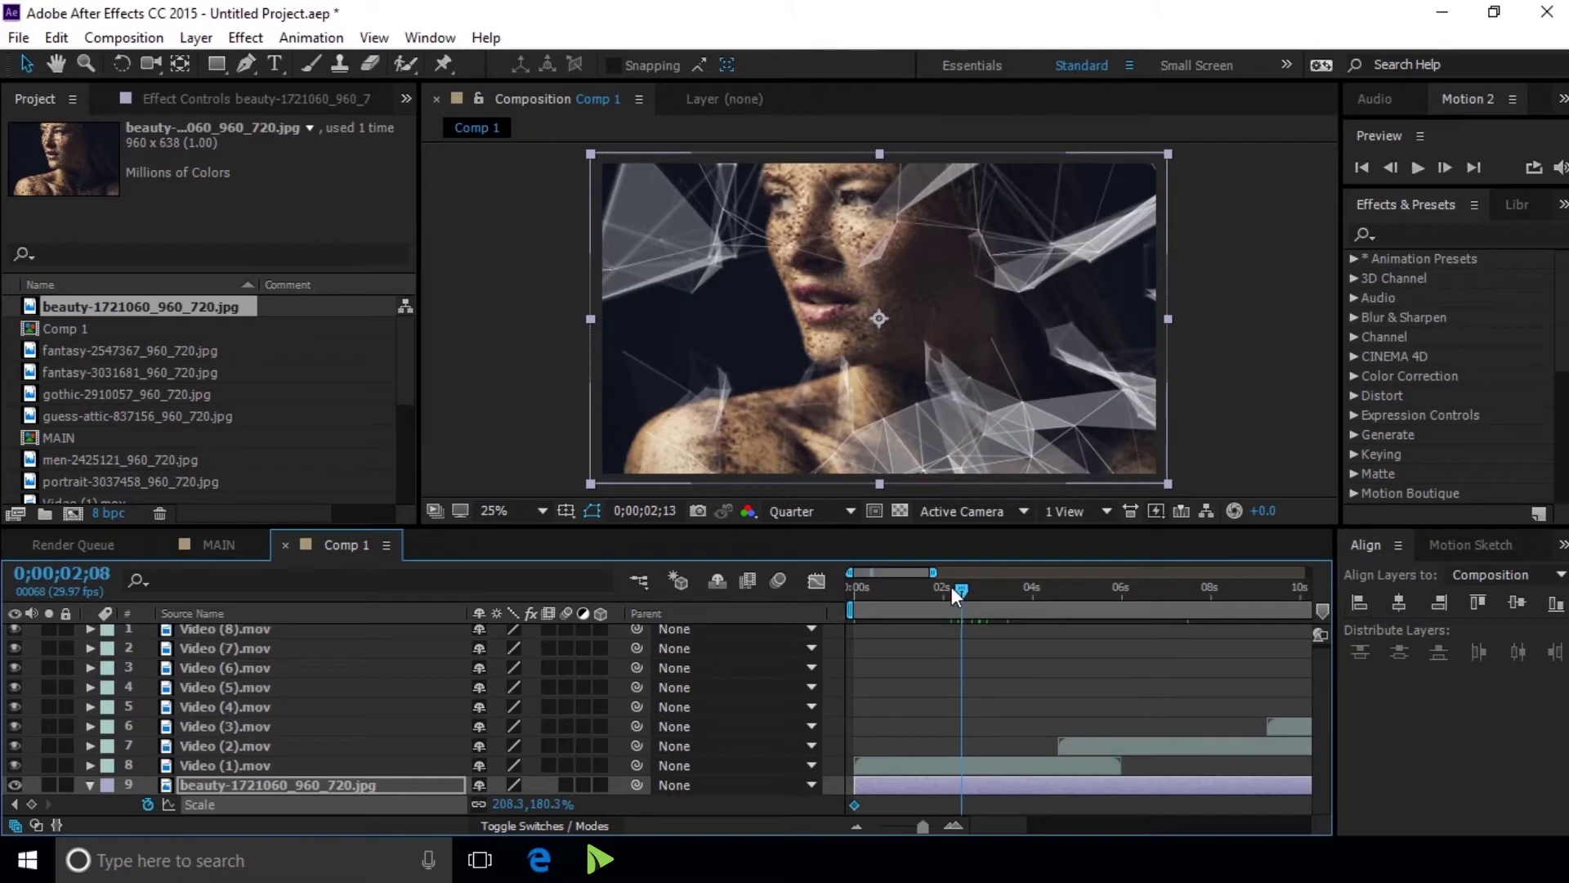
left_click_drag(956, 590, 971, 589)
left_click_drag(855, 806, 971, 806)
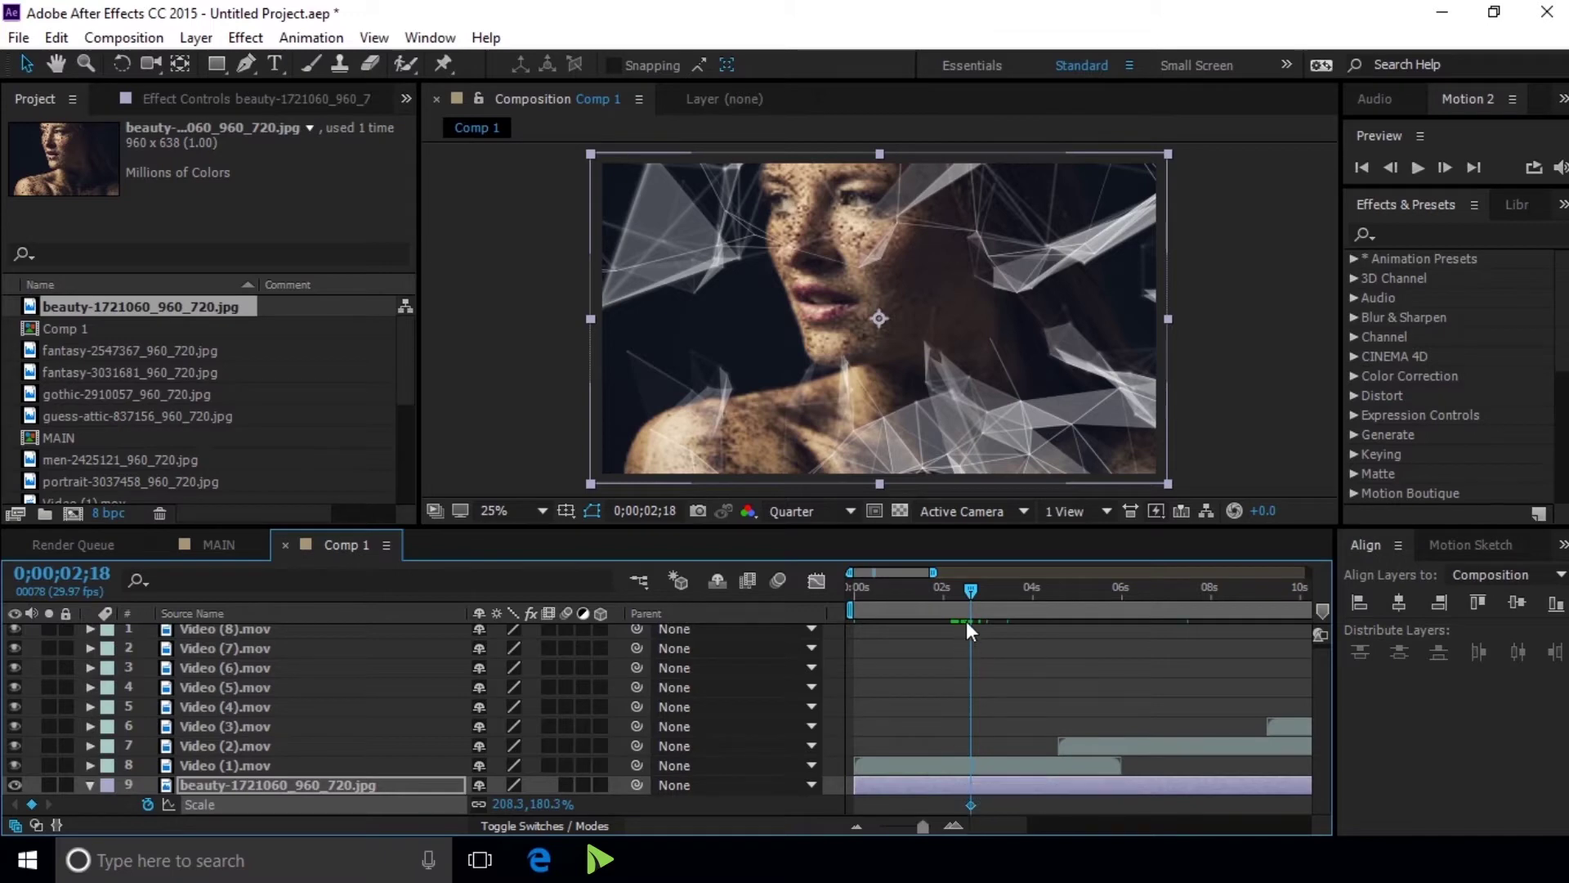
Add a 263.3% Scale keyframe at 0 s and check the shrinking animation
left_click_drag(972, 590, 831, 586)
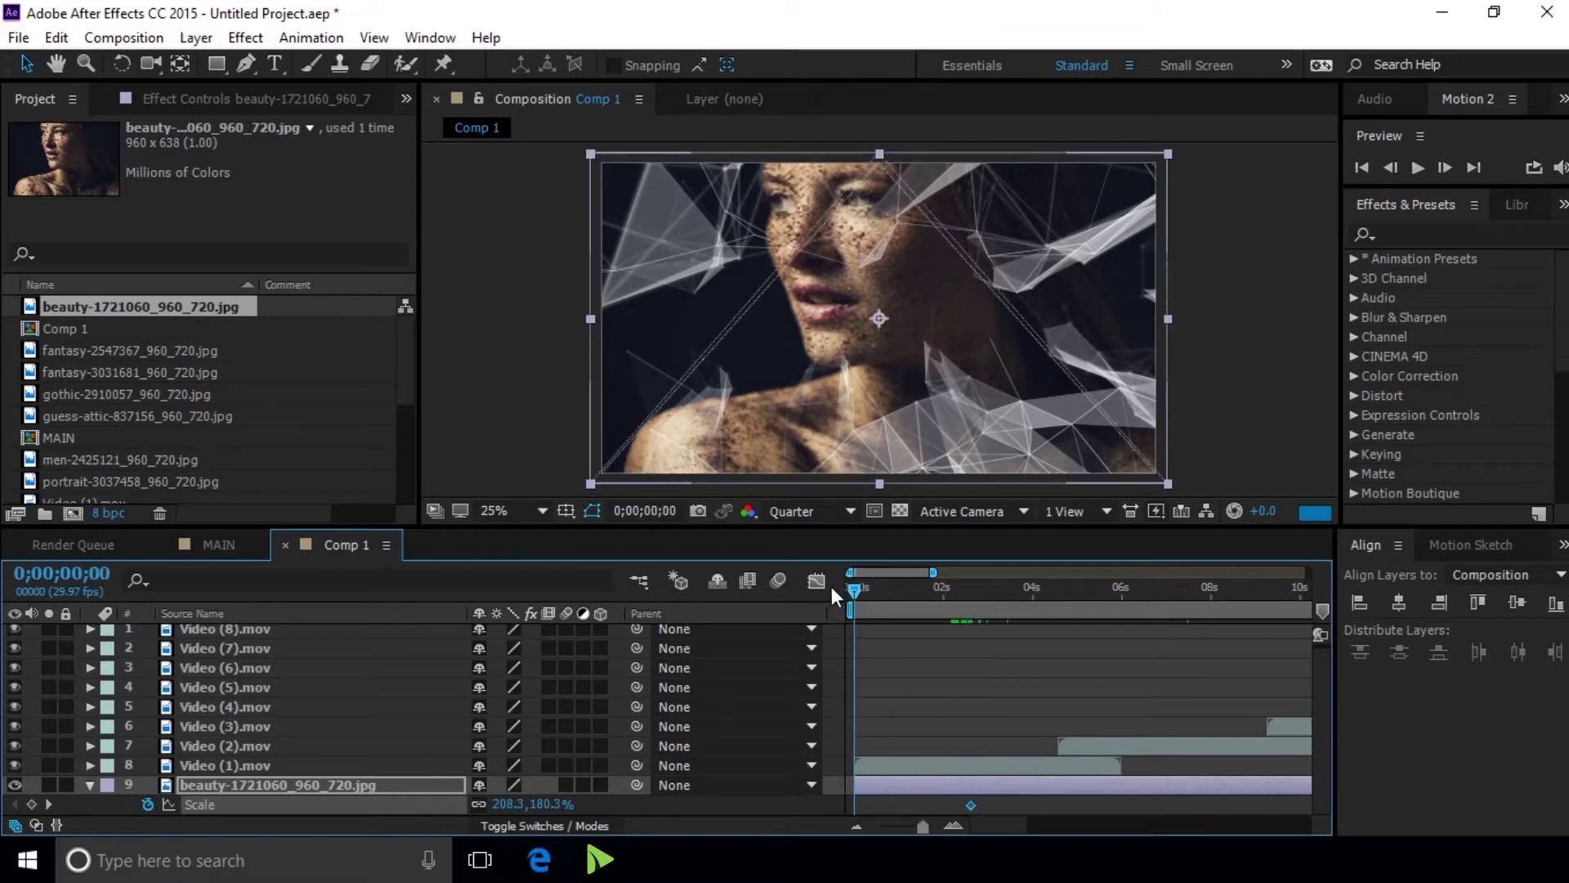
left_click_drag(500, 804, 564, 809)
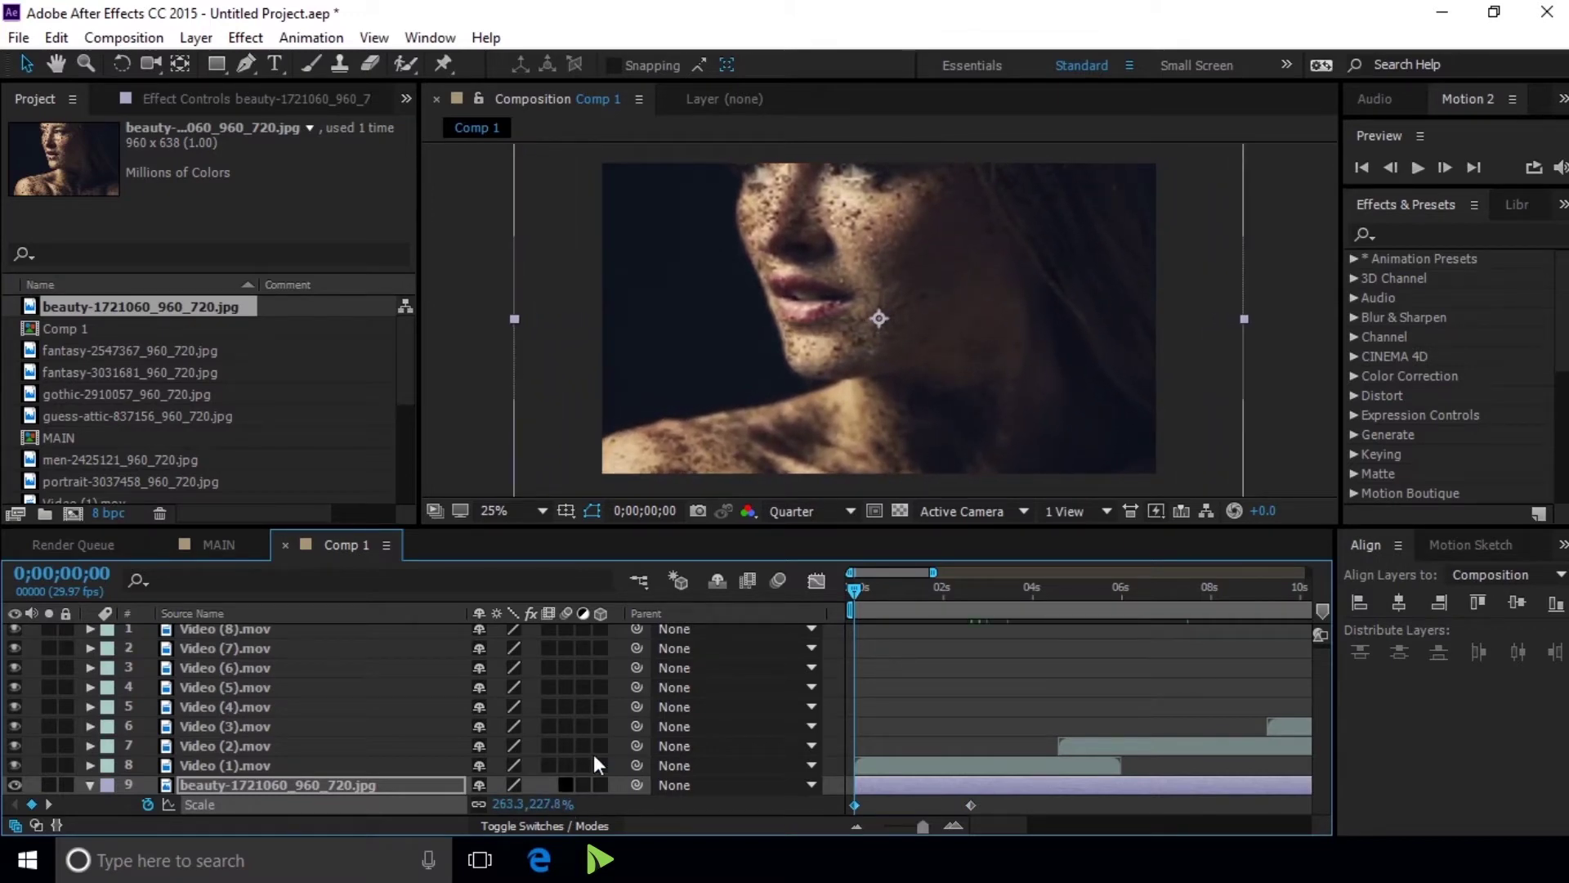
left_click_drag(860, 586, 972, 595)
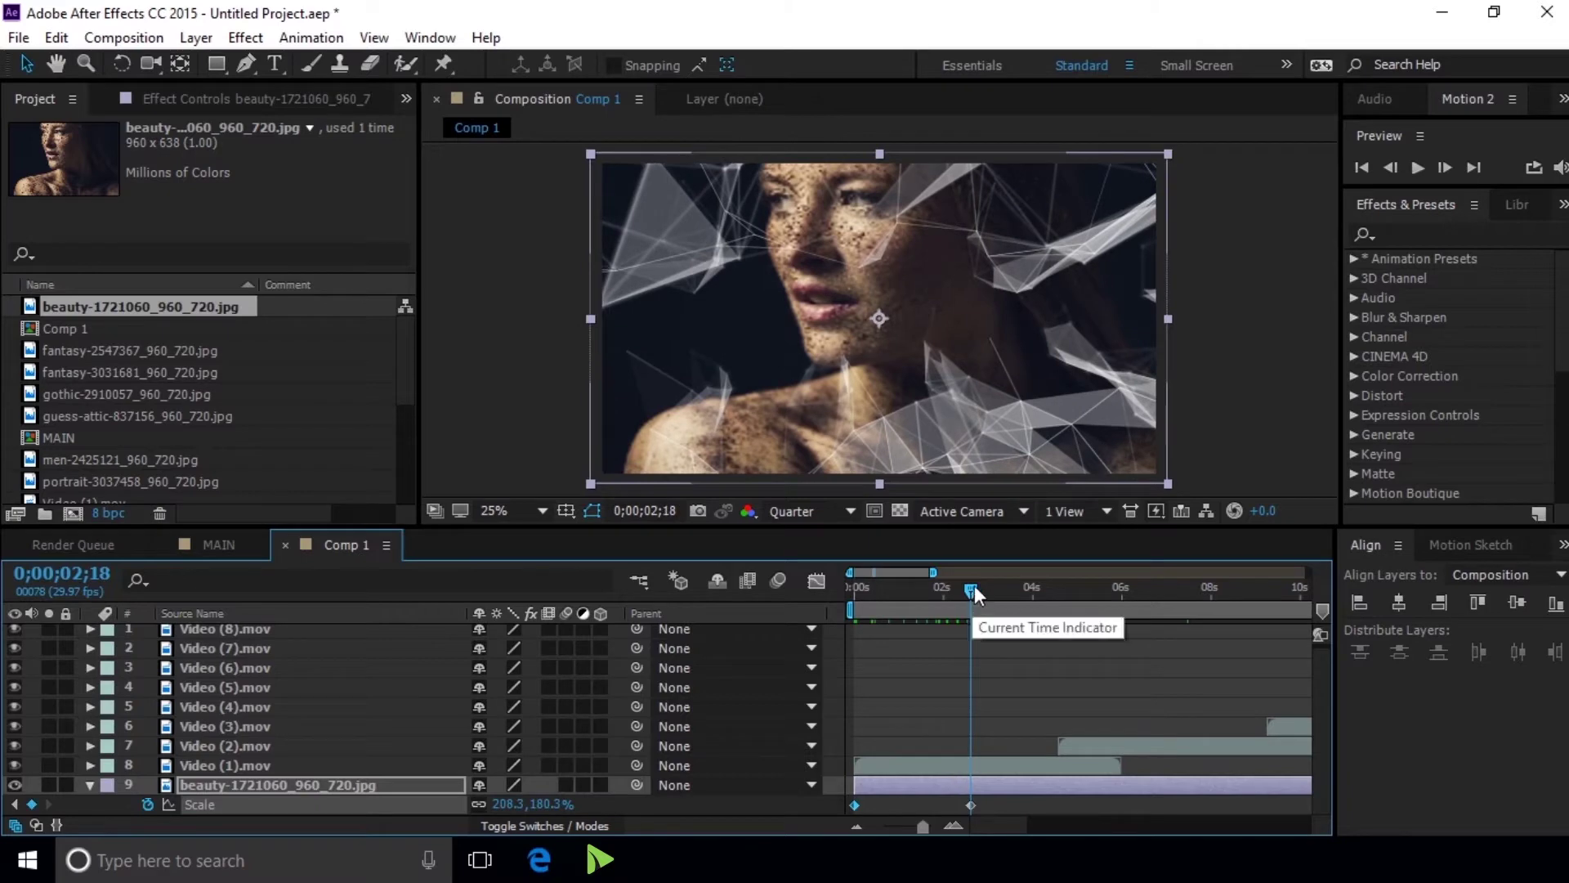
scroll(902, 438, "down", 1)
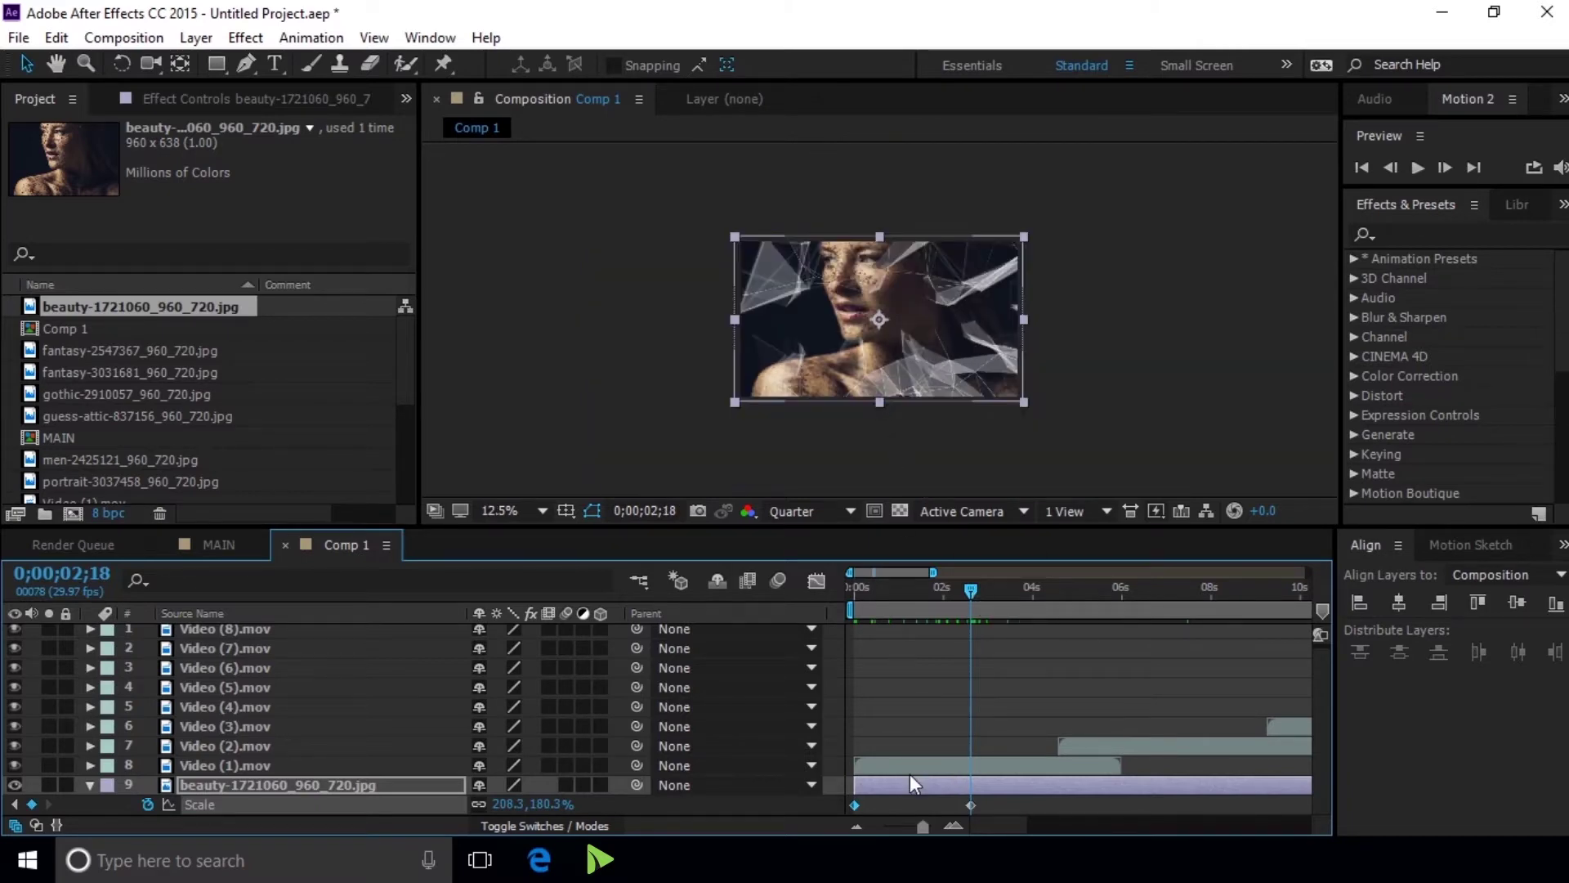
left_click_drag(926, 826, 907, 826)
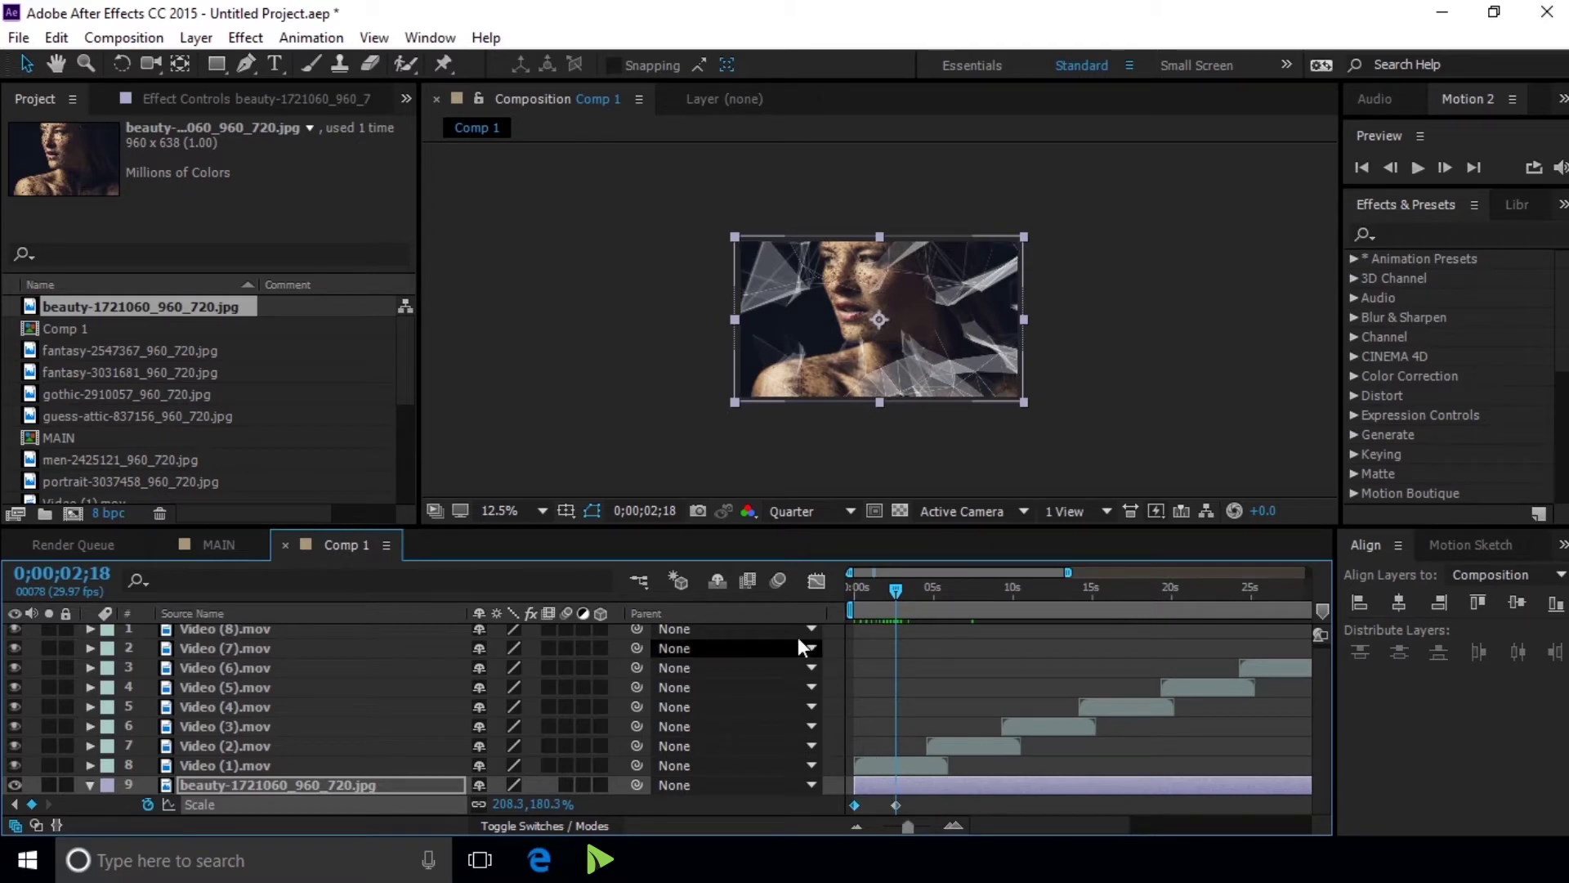
scroll(840, 250, "up", 1)
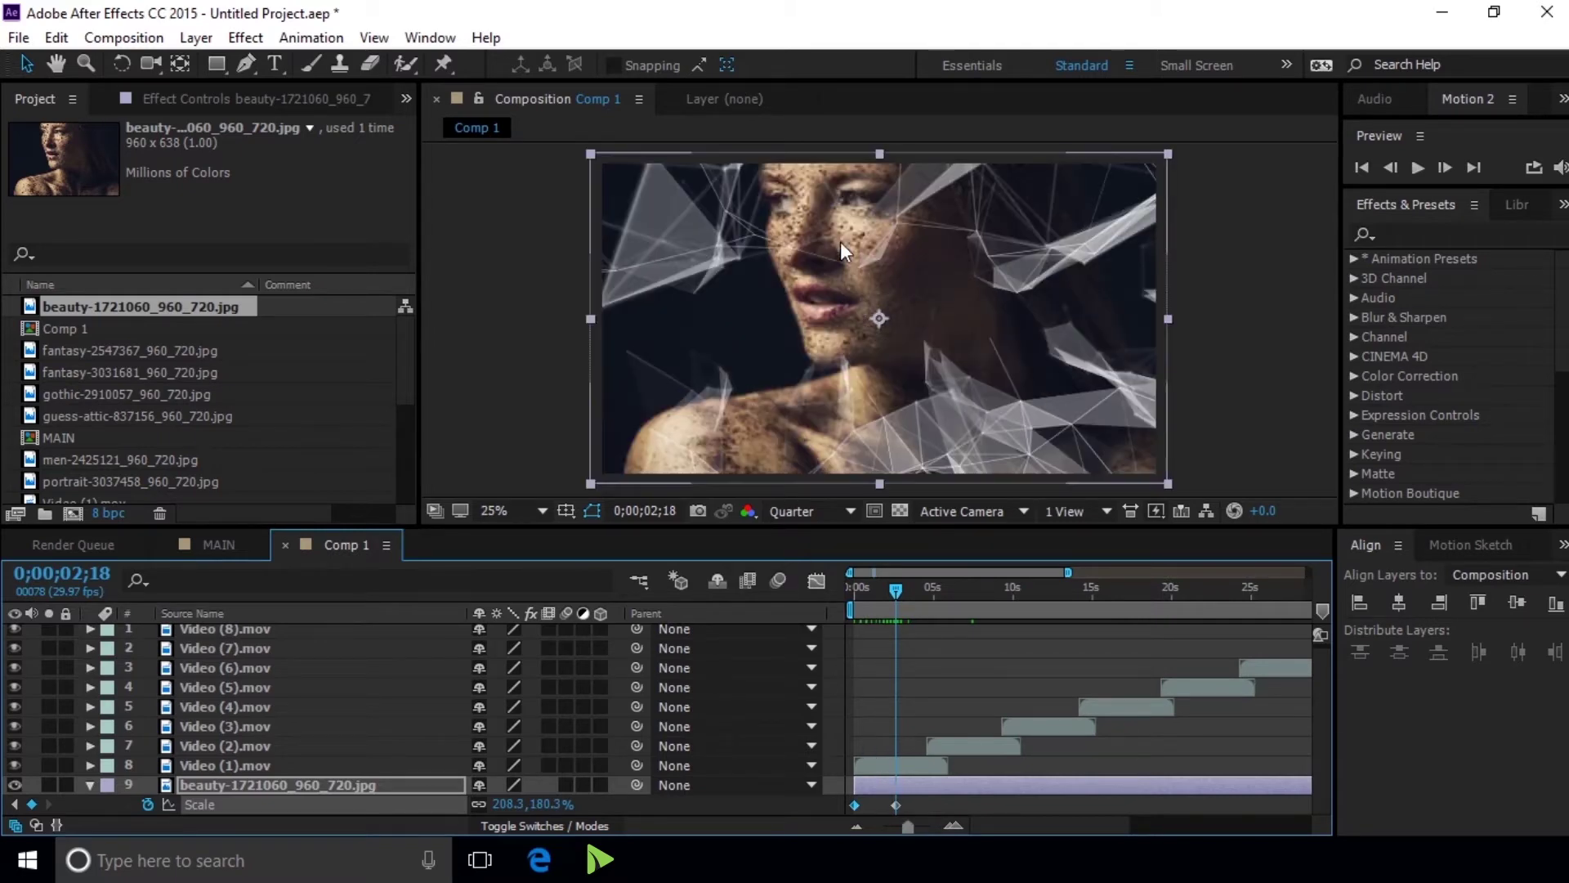
left_click(906, 762)
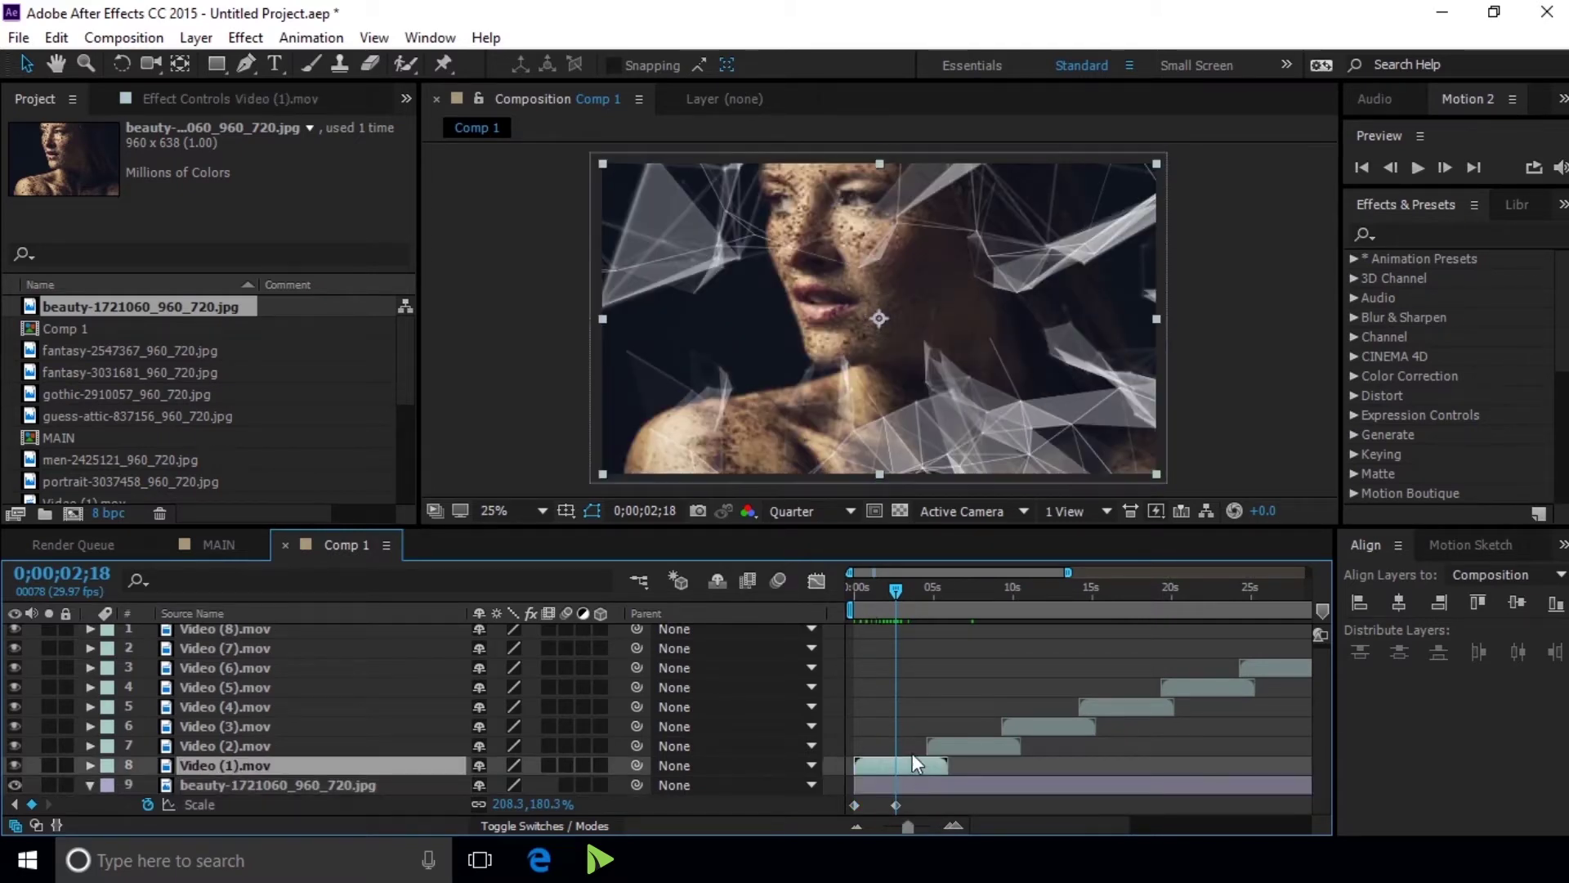
Find Photo Filter in Effects & Presets and apply it to Video (1).mov
left_click(1389, 235)
type("photo")
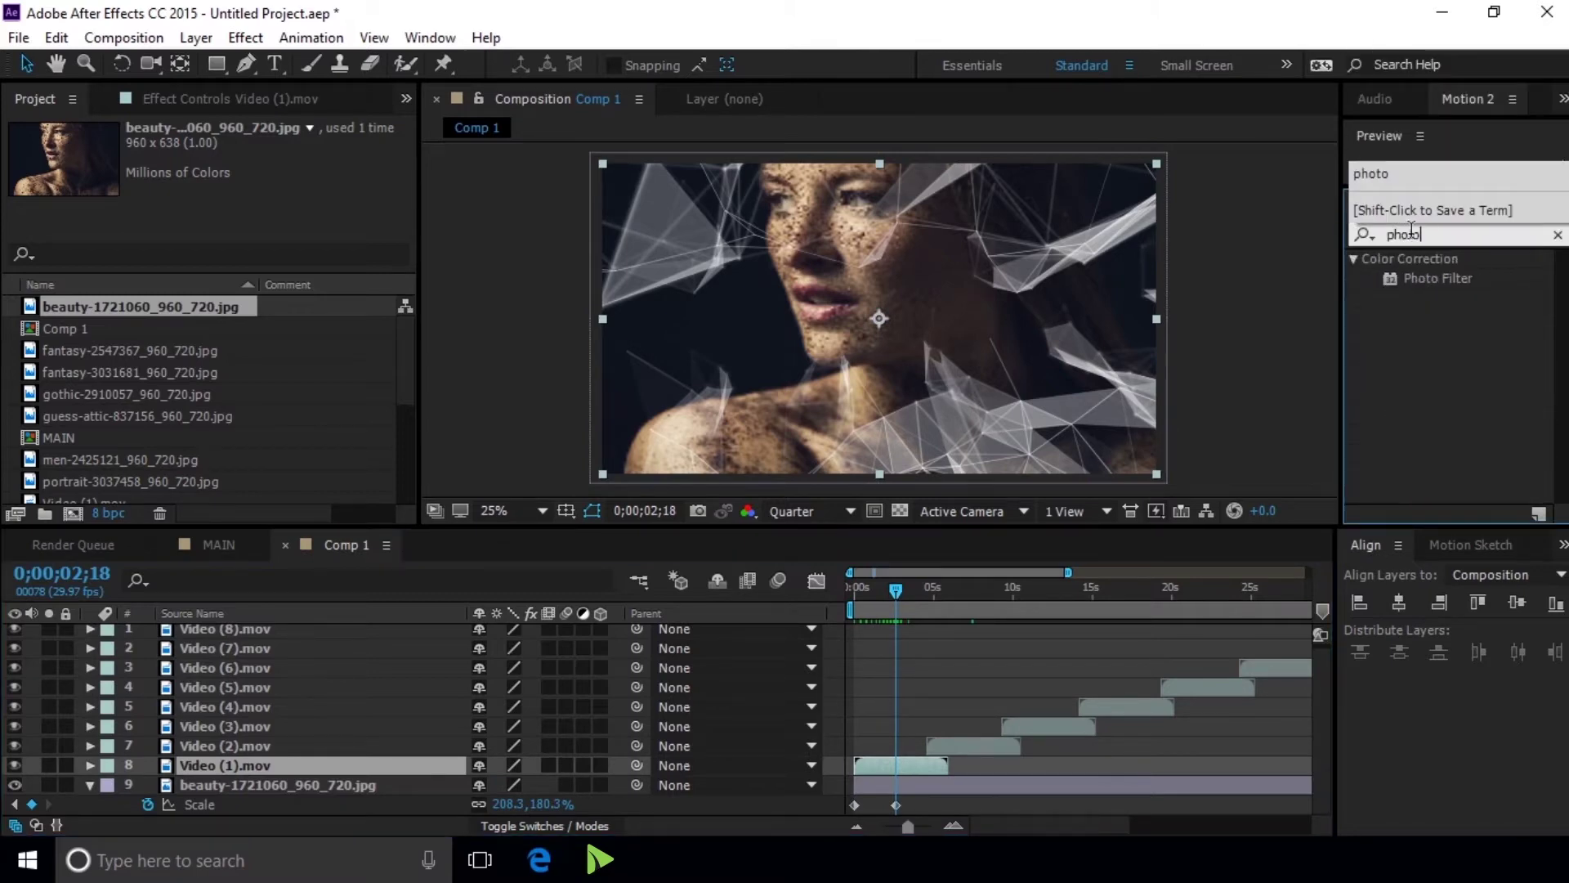
left_click_drag(1429, 279, 919, 744)
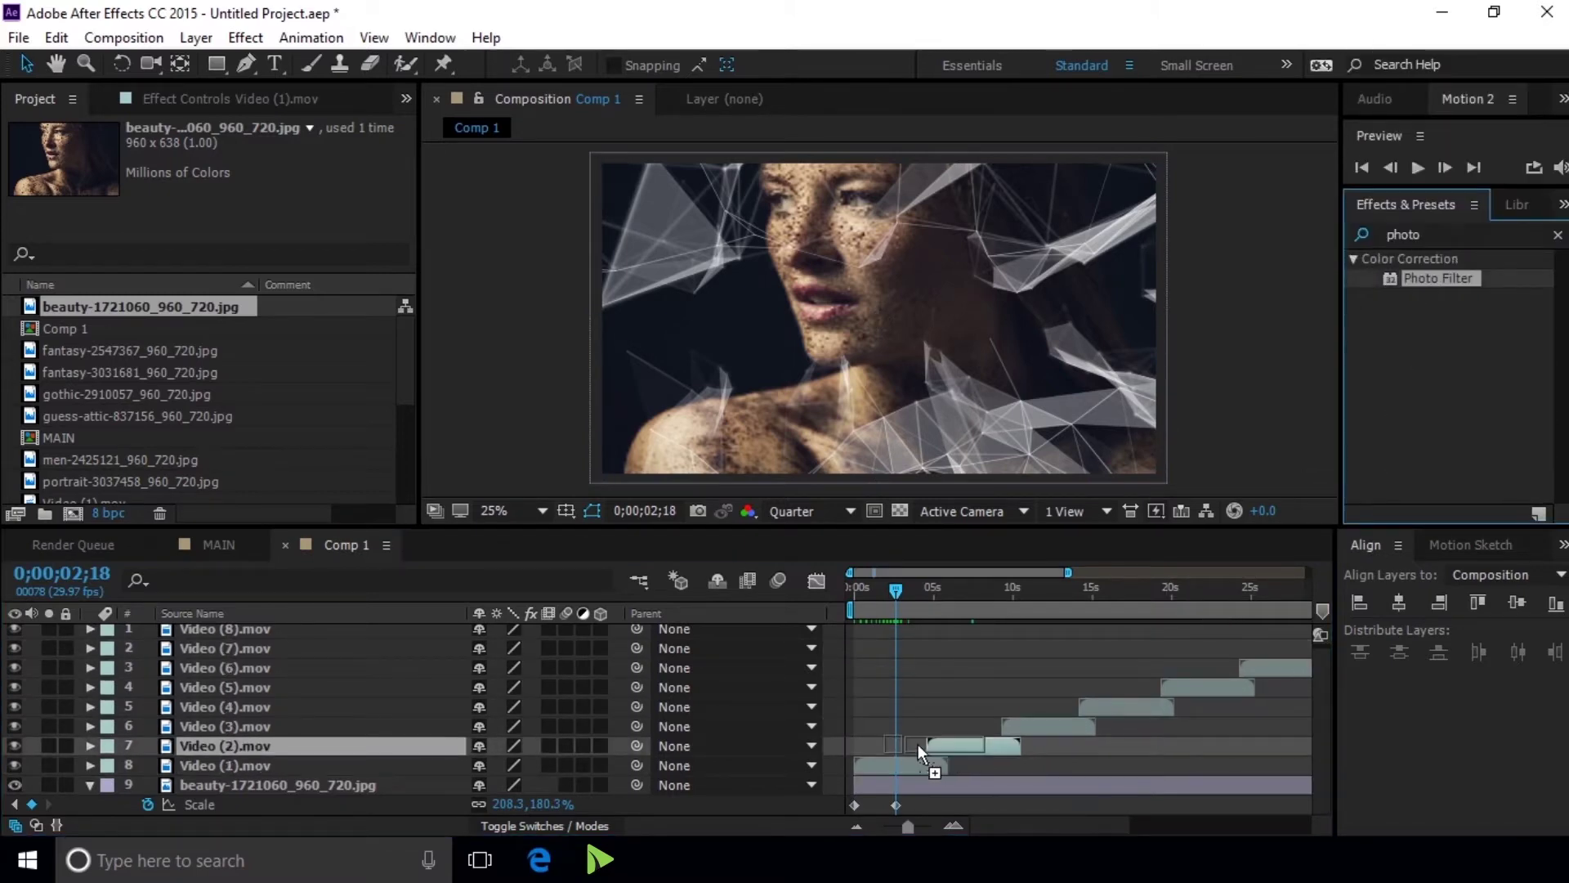
left_click_drag(899, 754, 896, 757)
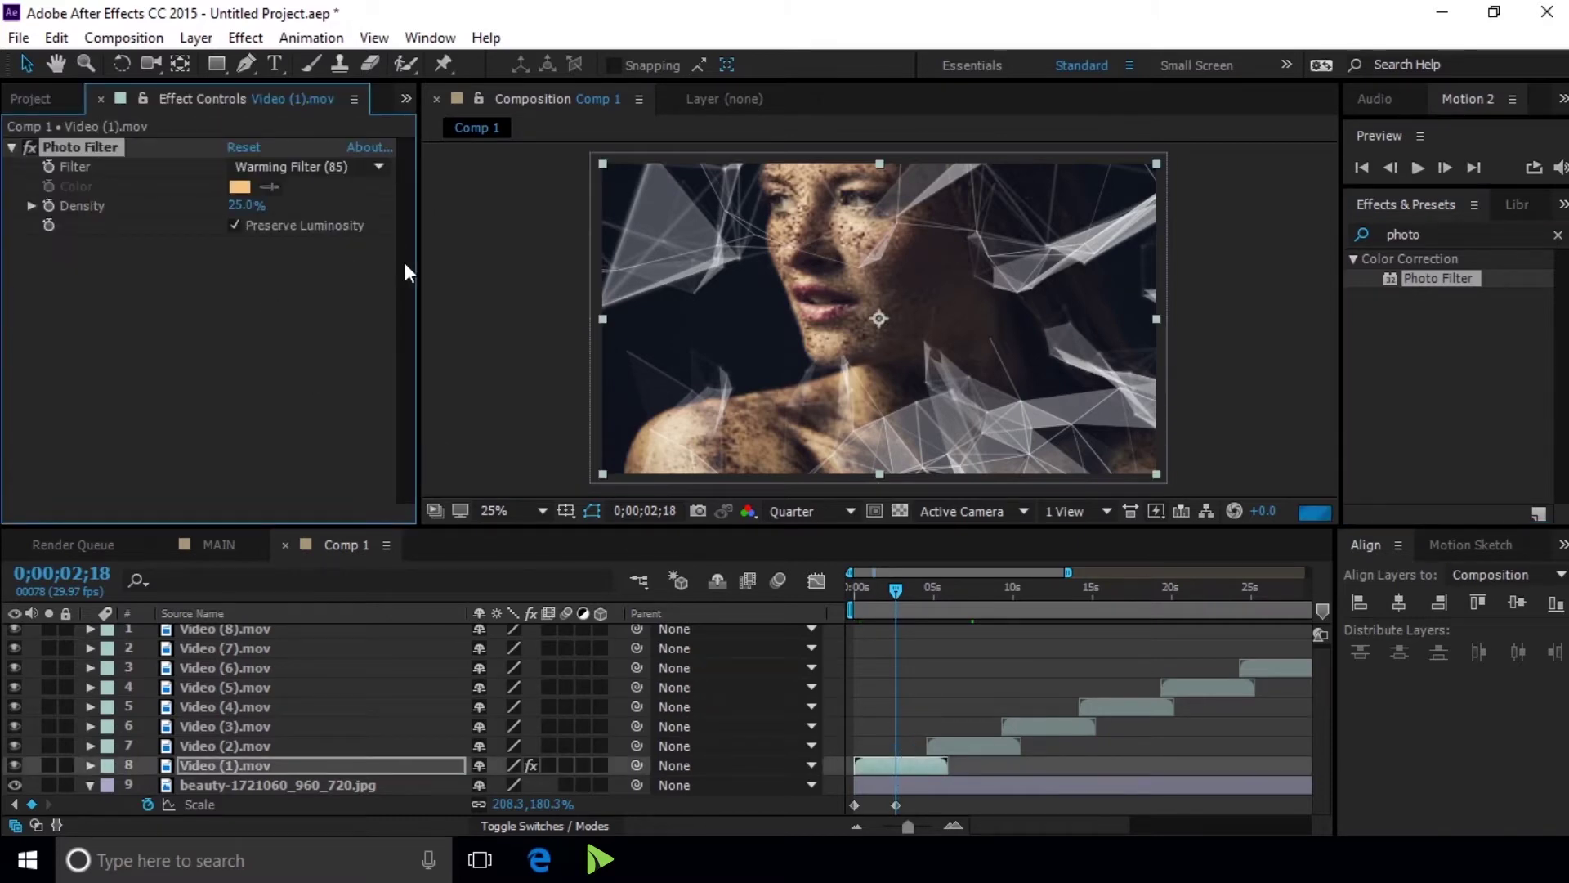
Set the Photo Filter to Custom with 100% density
left_click(316, 166)
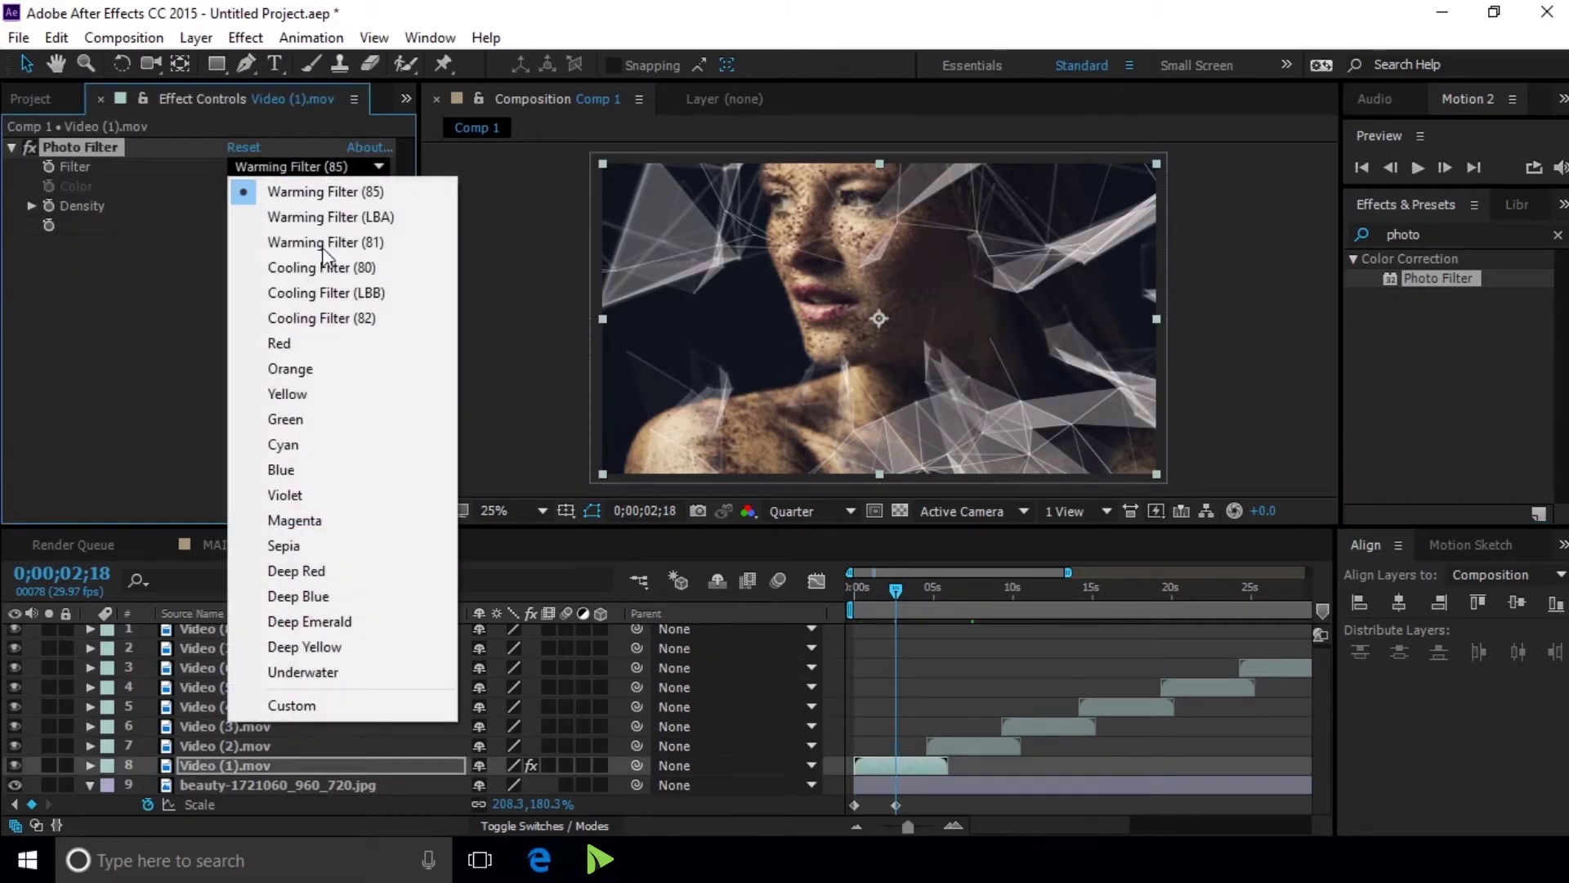
left_click(339, 708)
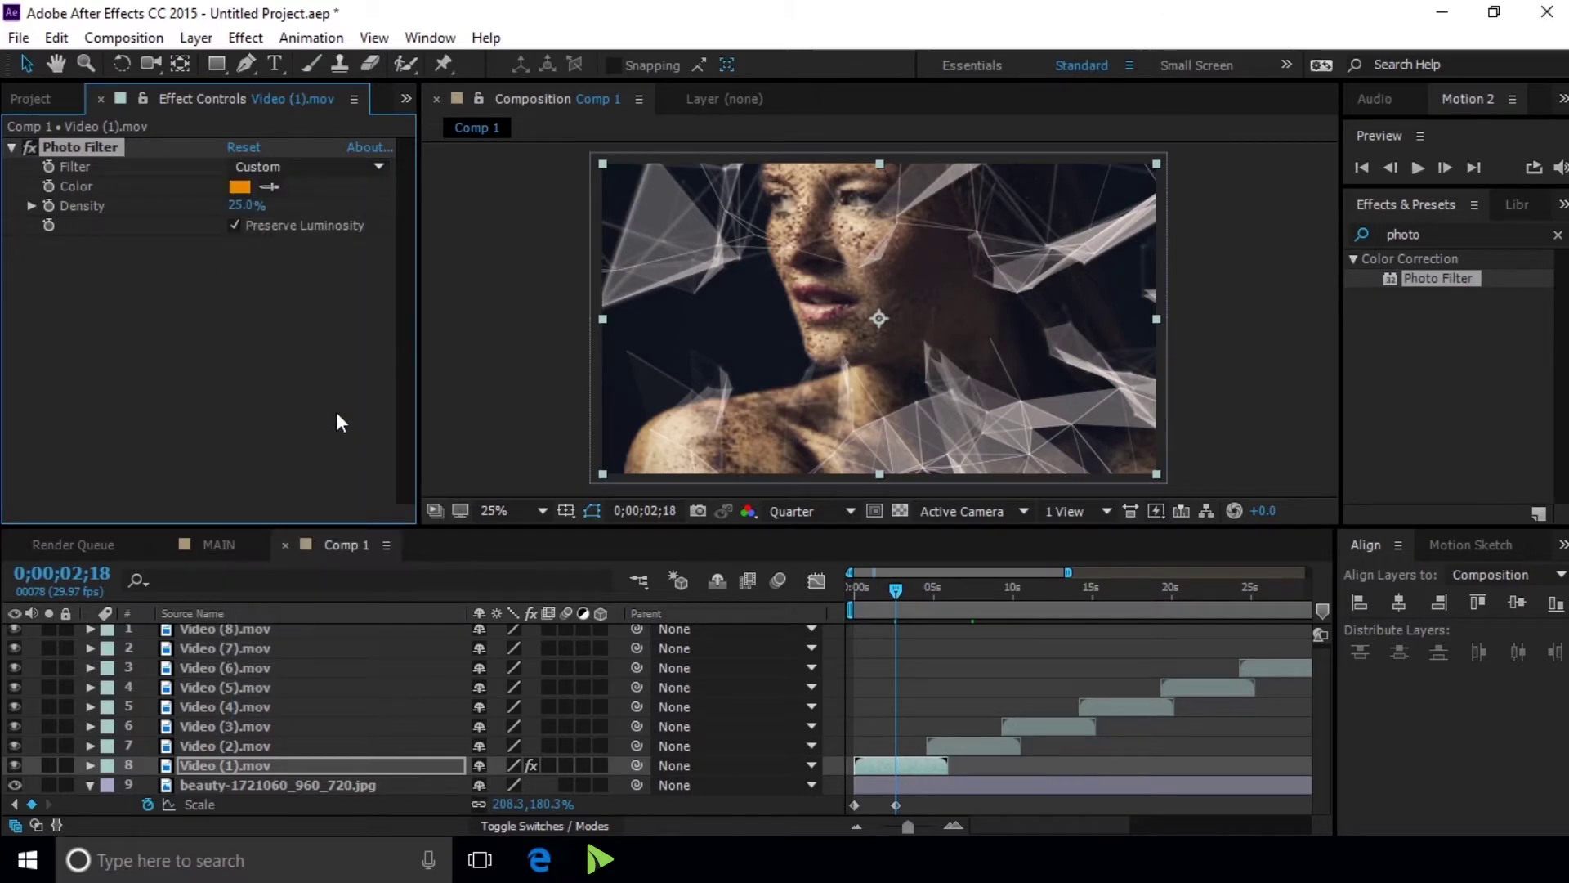
left_click(728, 322)
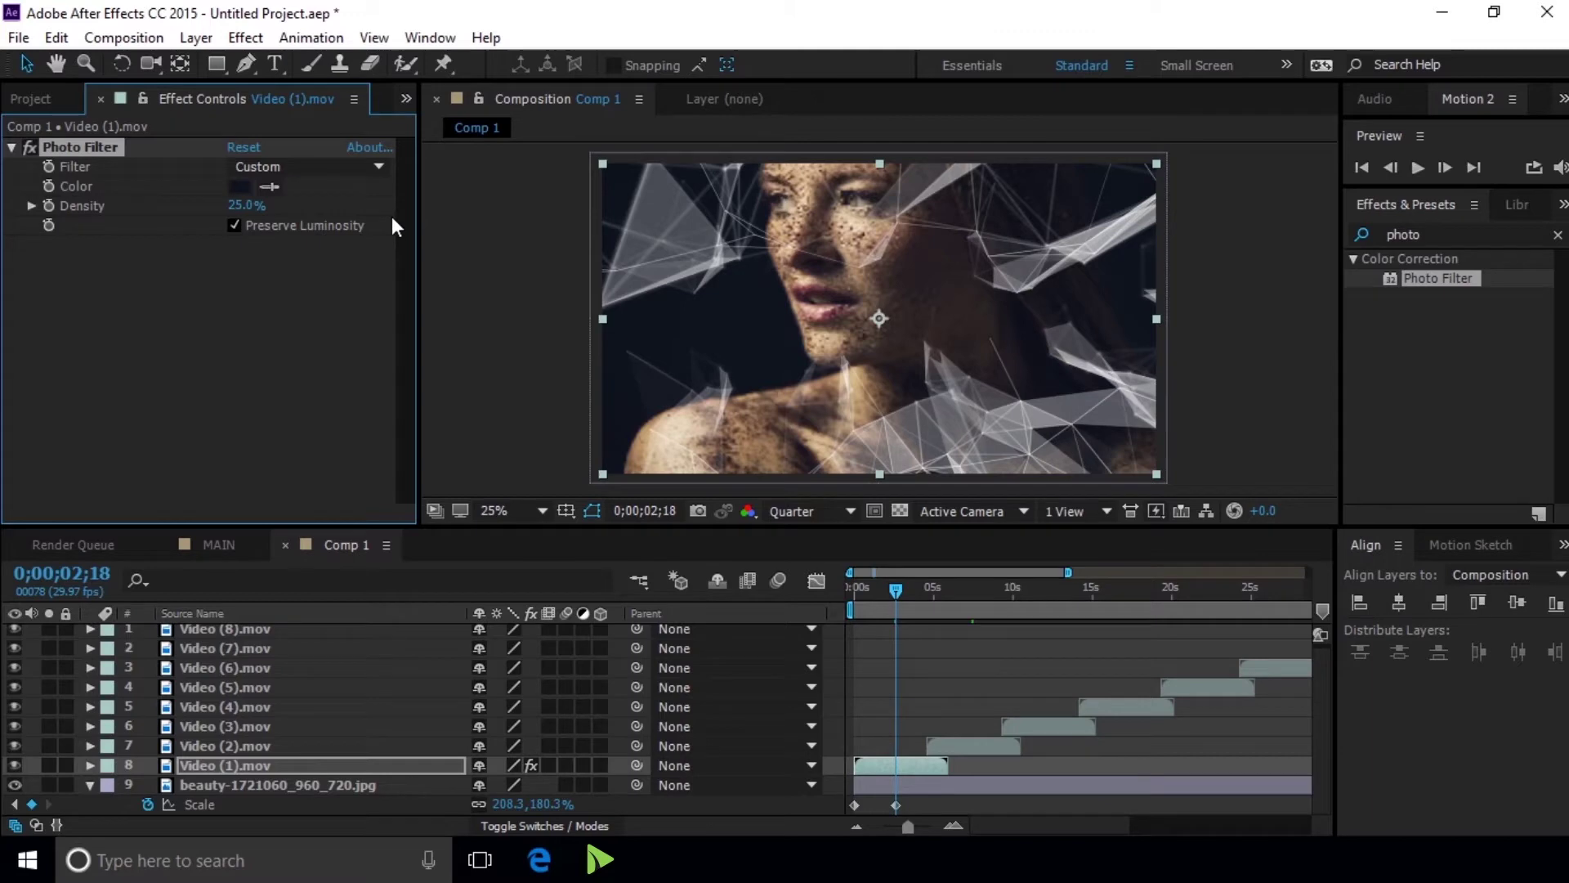
left_click_drag(245, 204, 342, 204)
Choose a warm peach-orange tint colour, DA9C69, for the filter
left_click(240, 186)
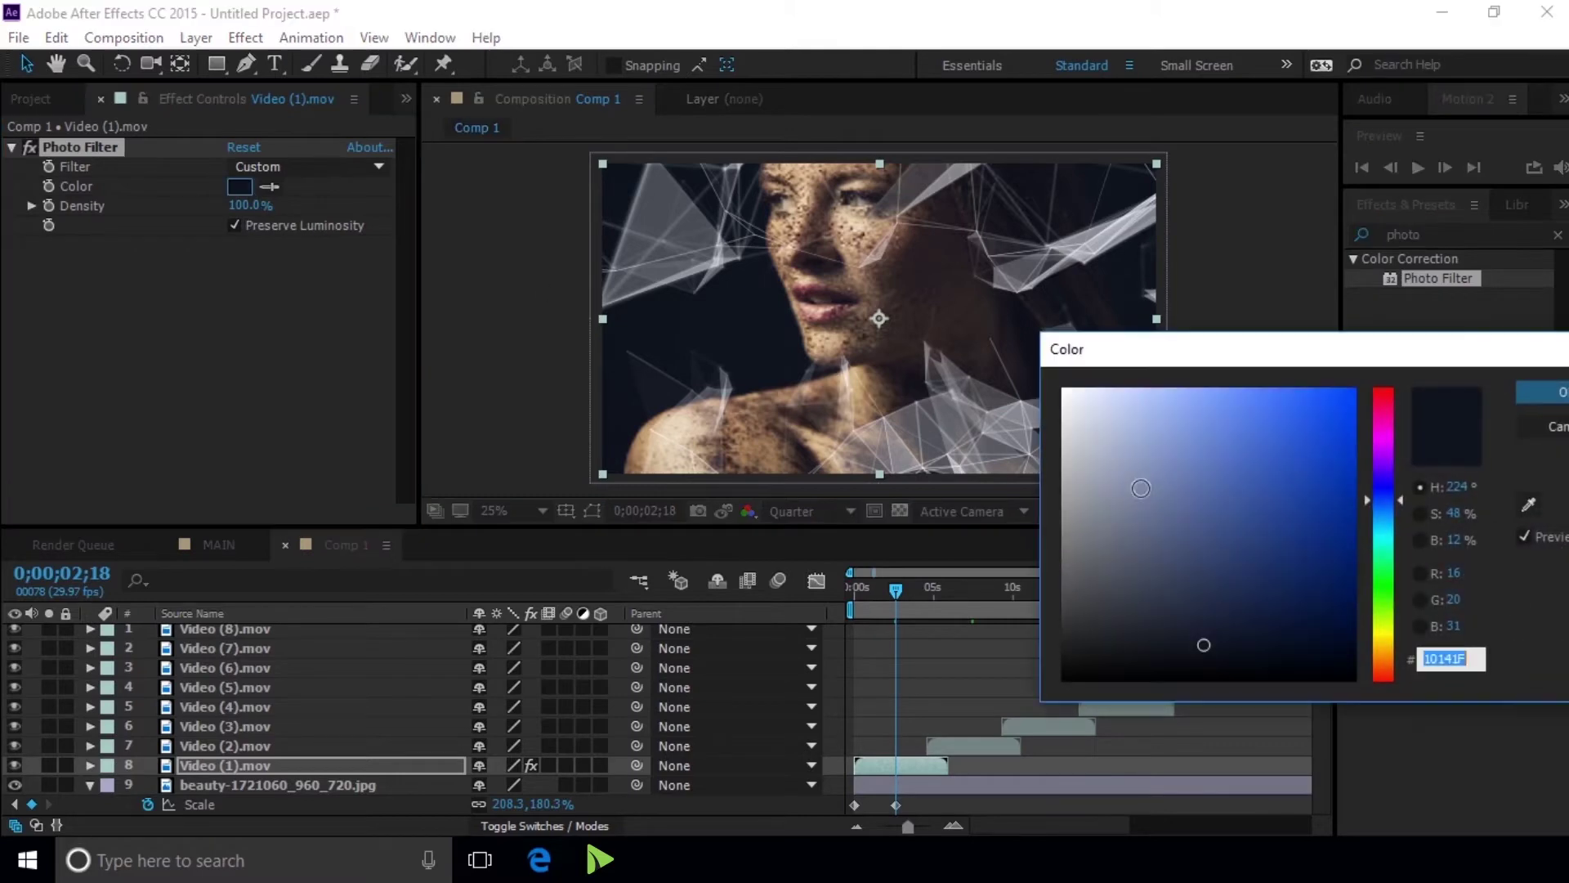
left_click(1236, 494)
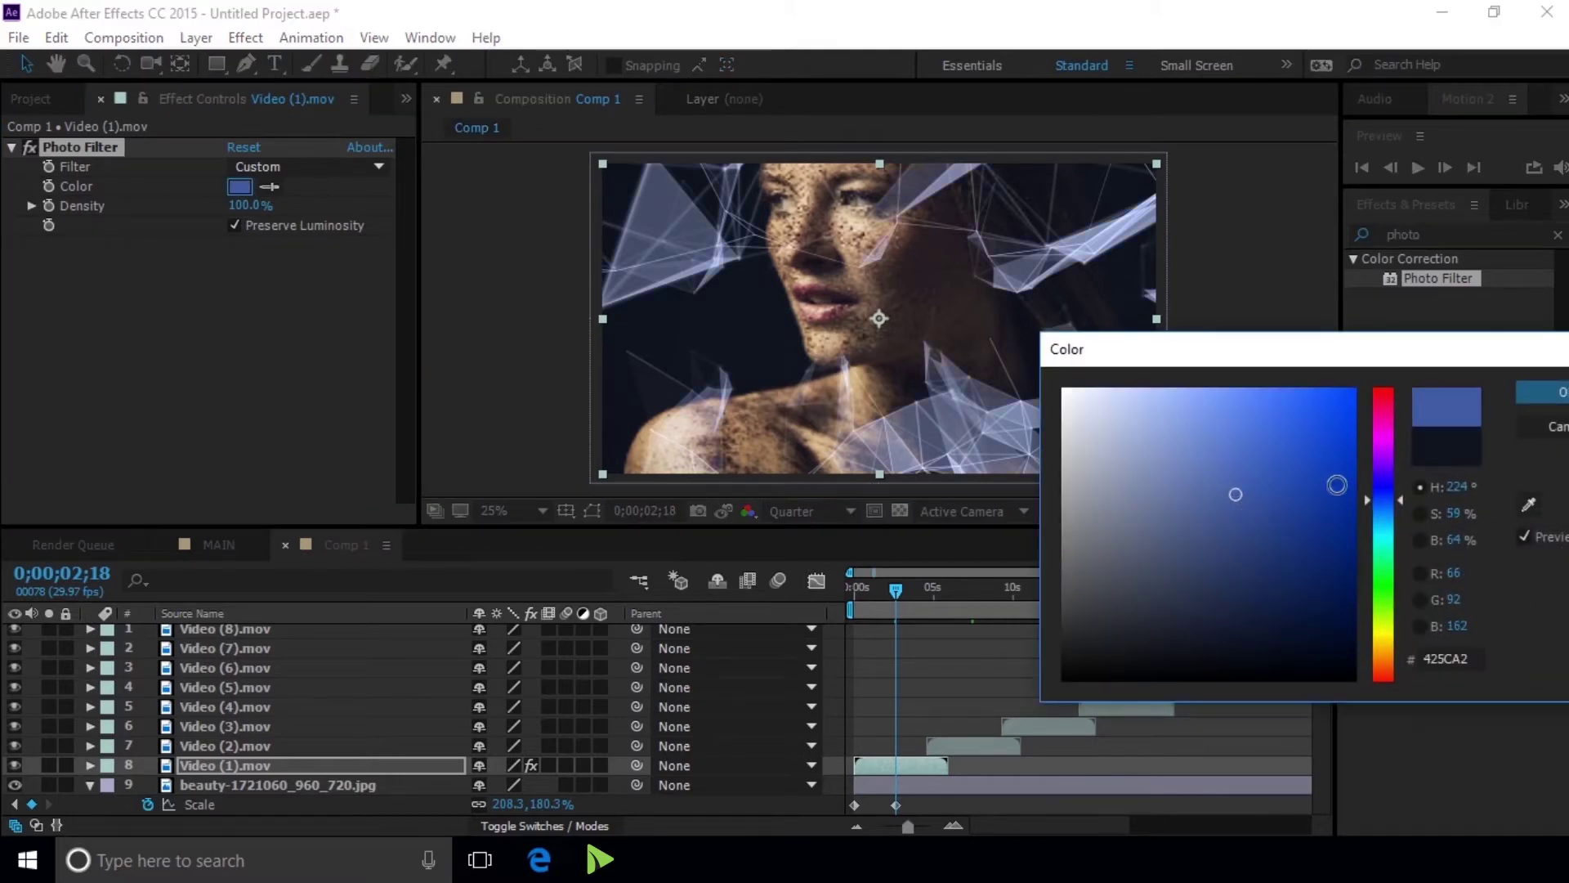
left_click_drag(1395, 616, 1386, 670)
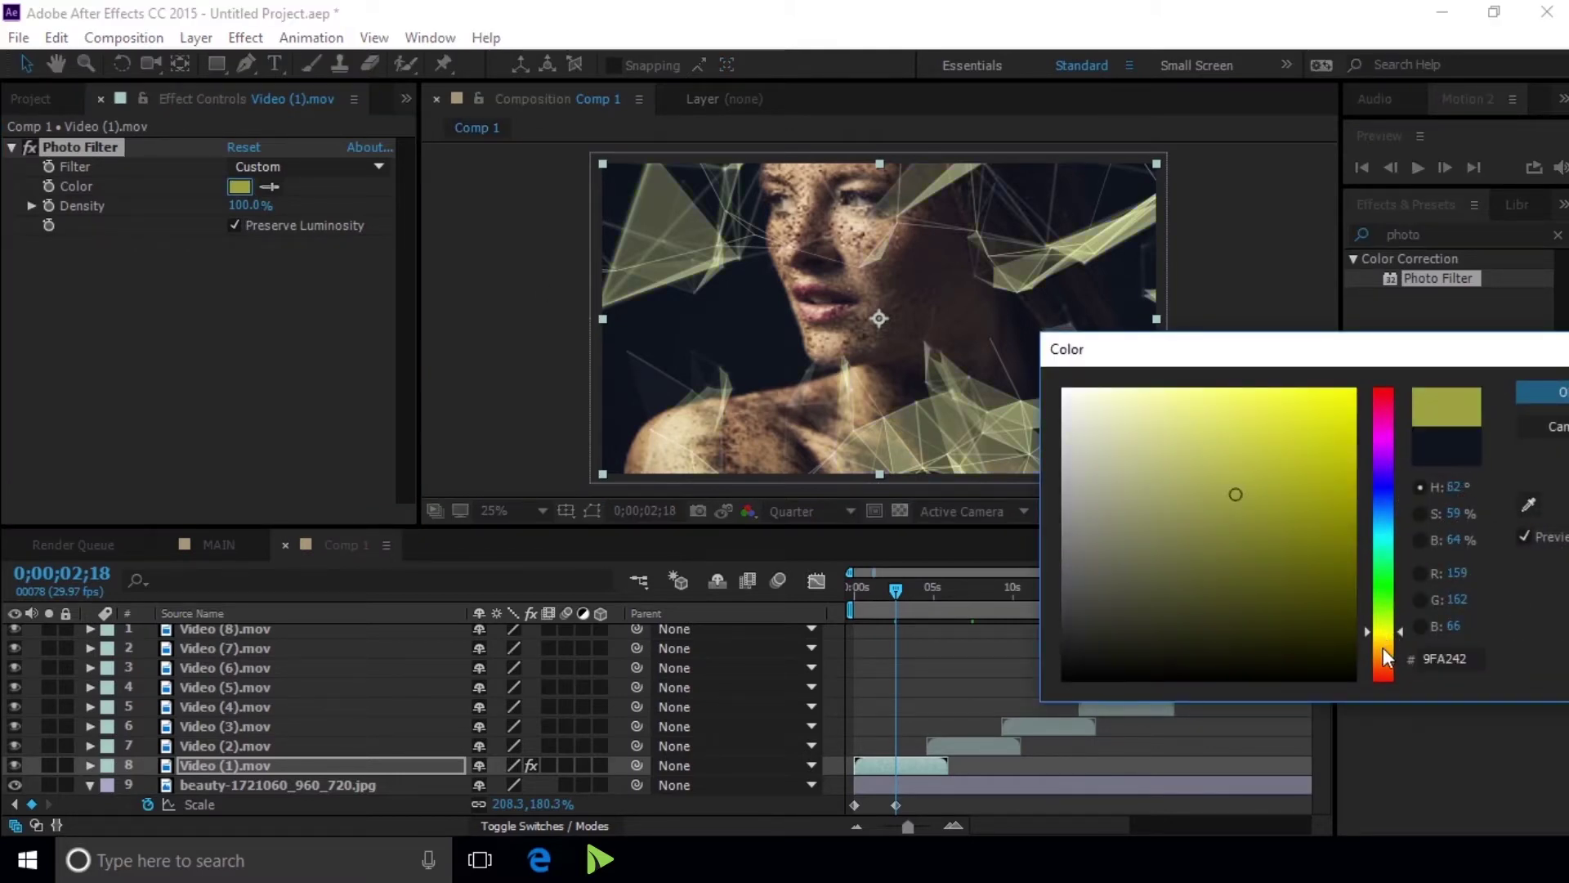
left_click_drag(1384, 665, 1384, 658)
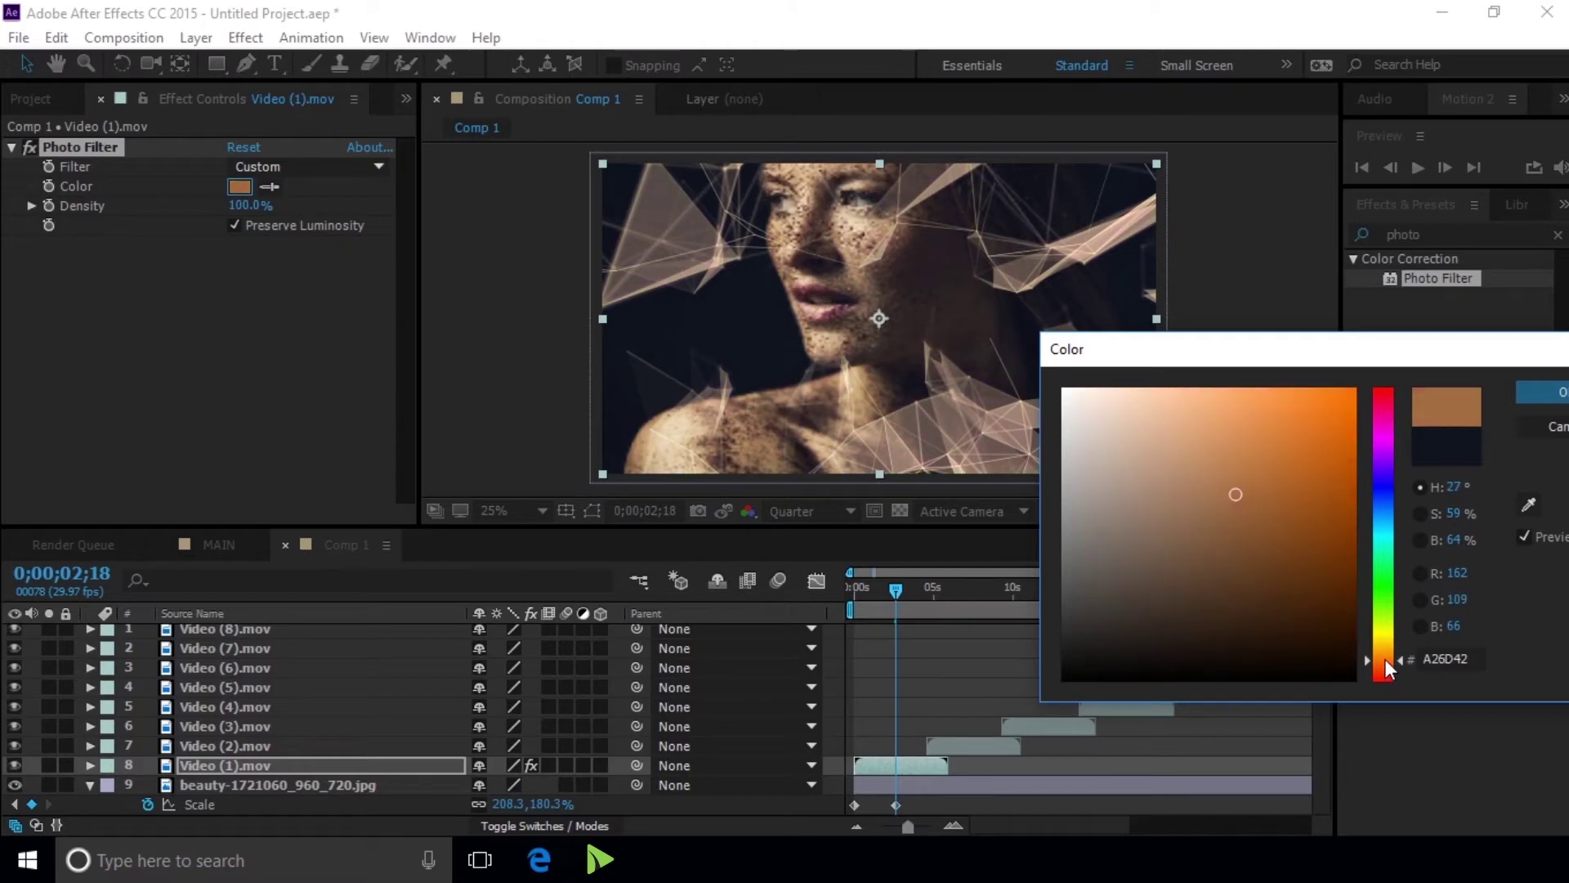
left_click_drag(1250, 489, 1213, 430)
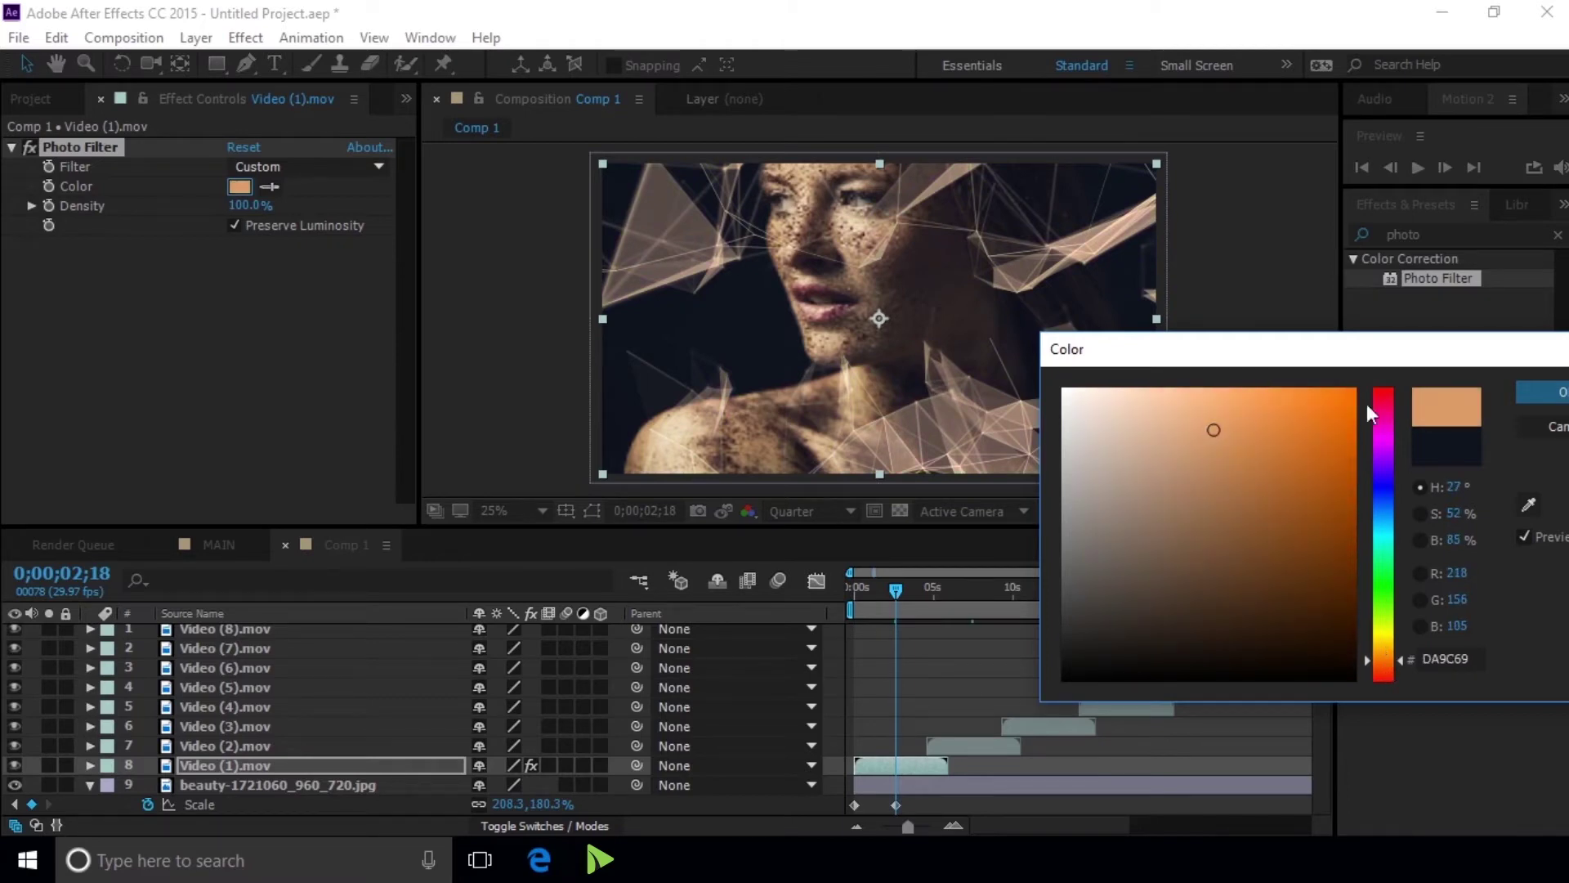
left_click(1528, 390)
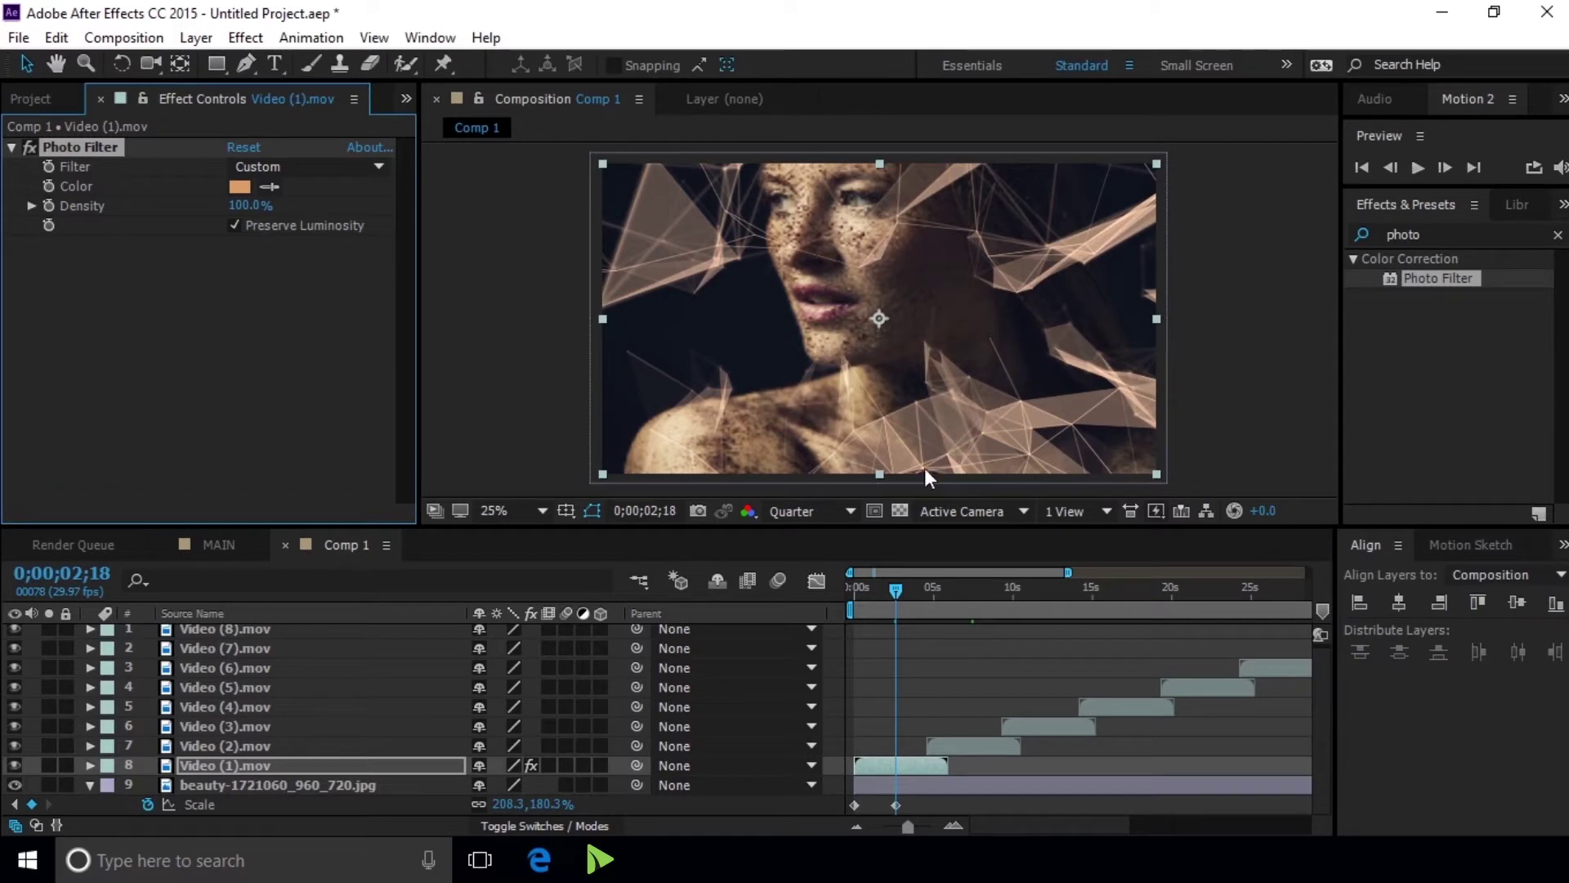
key("comma")
Preview the tinted plexus, then add fantasy-3031681_960_720.jpg to Comp 1 above Video (1).mov
left_click_drag(896, 590, 810, 585)
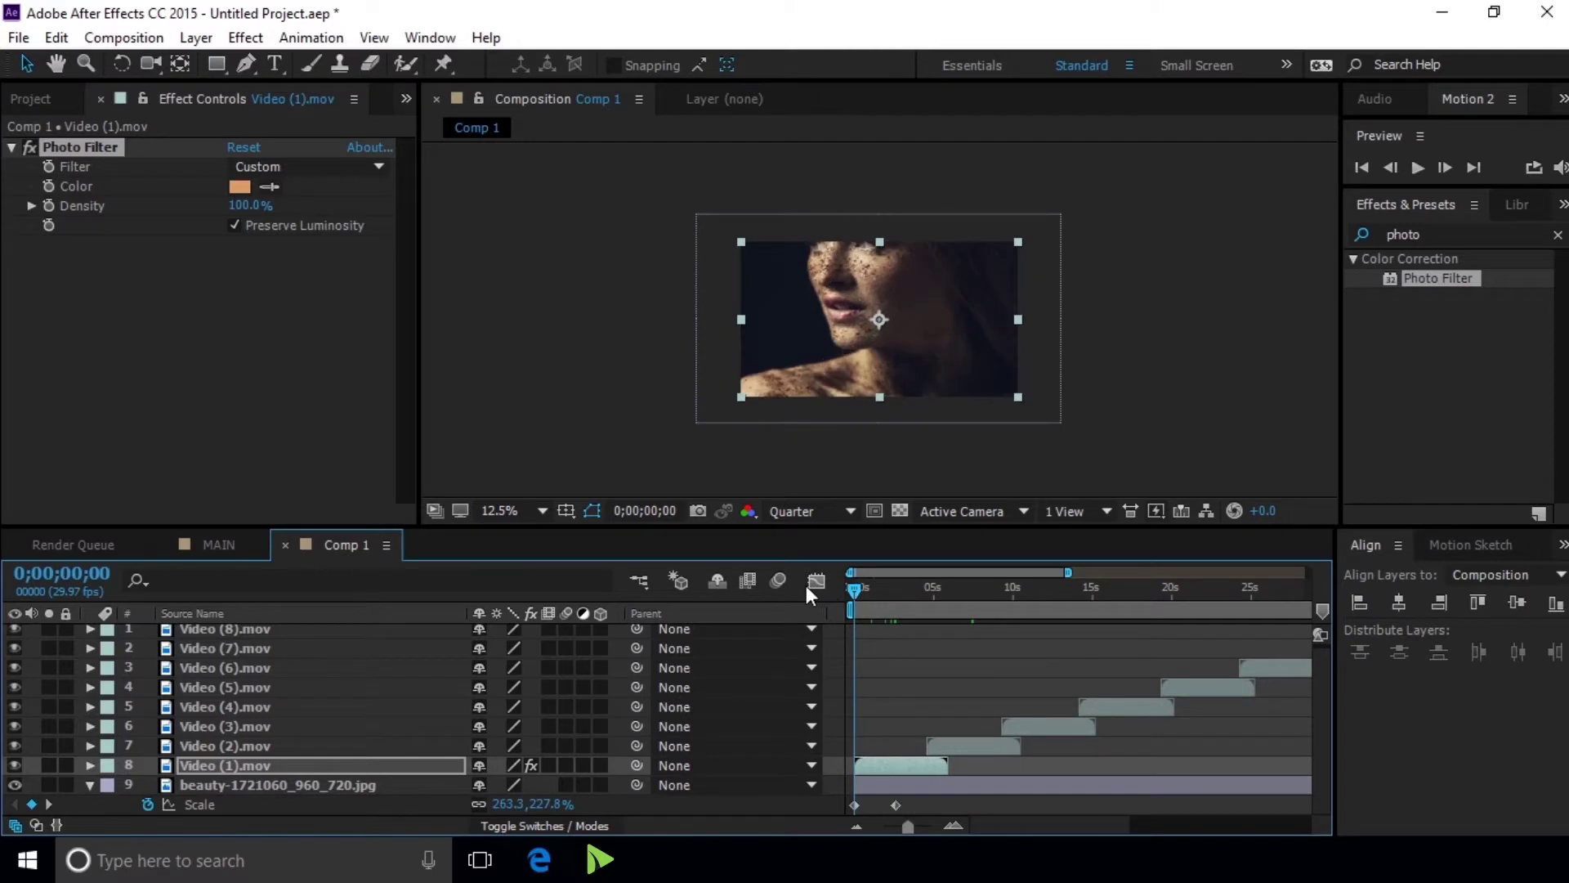
left_click_drag(857, 586, 939, 597)
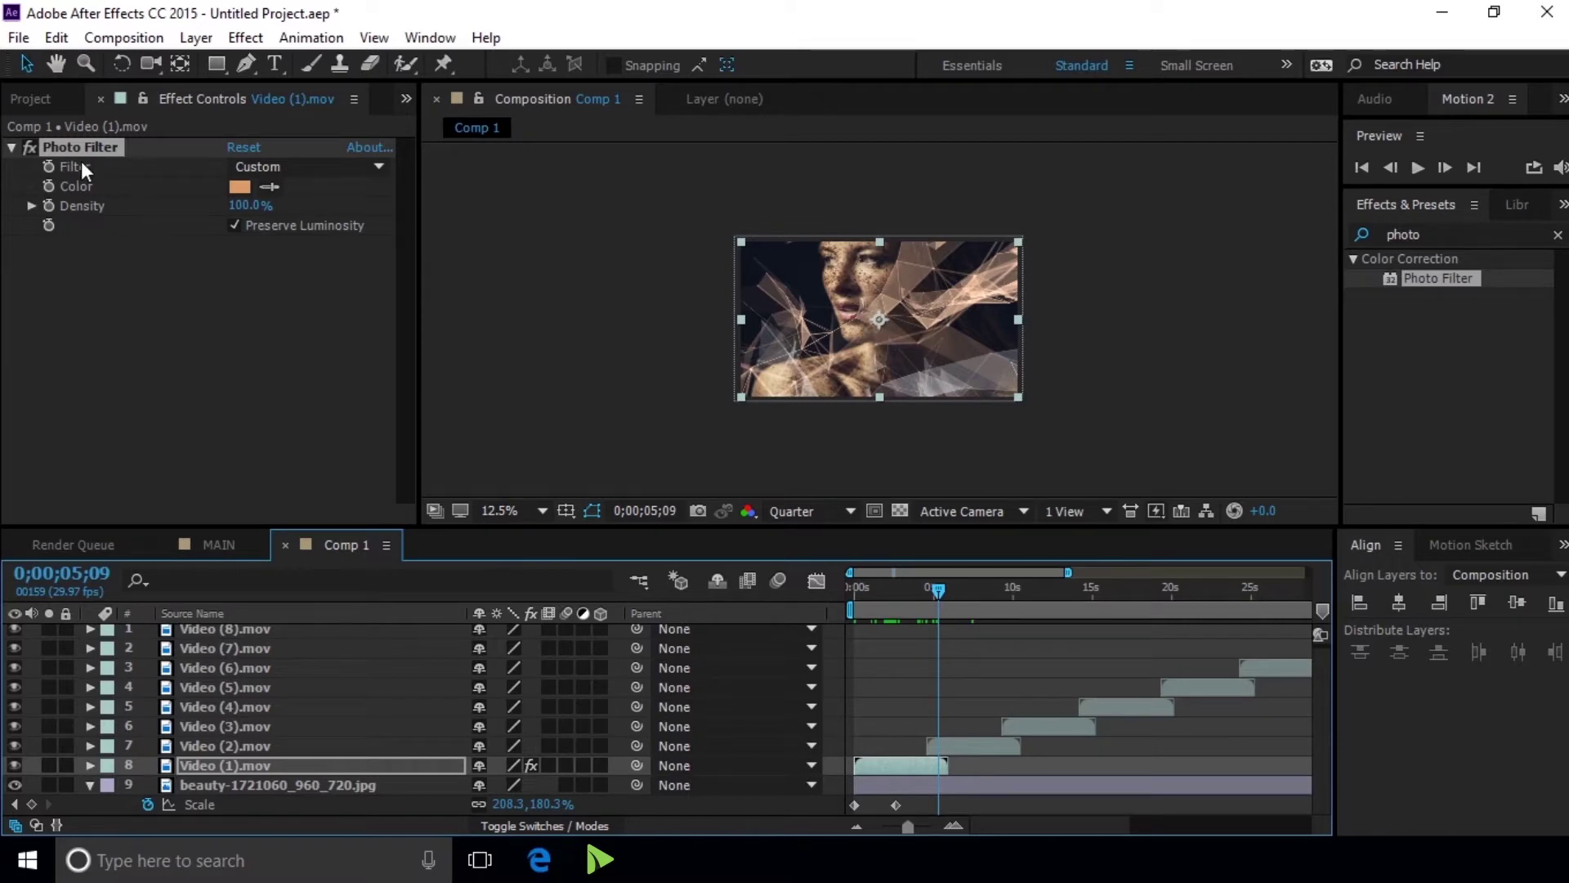
left_click(29, 98)
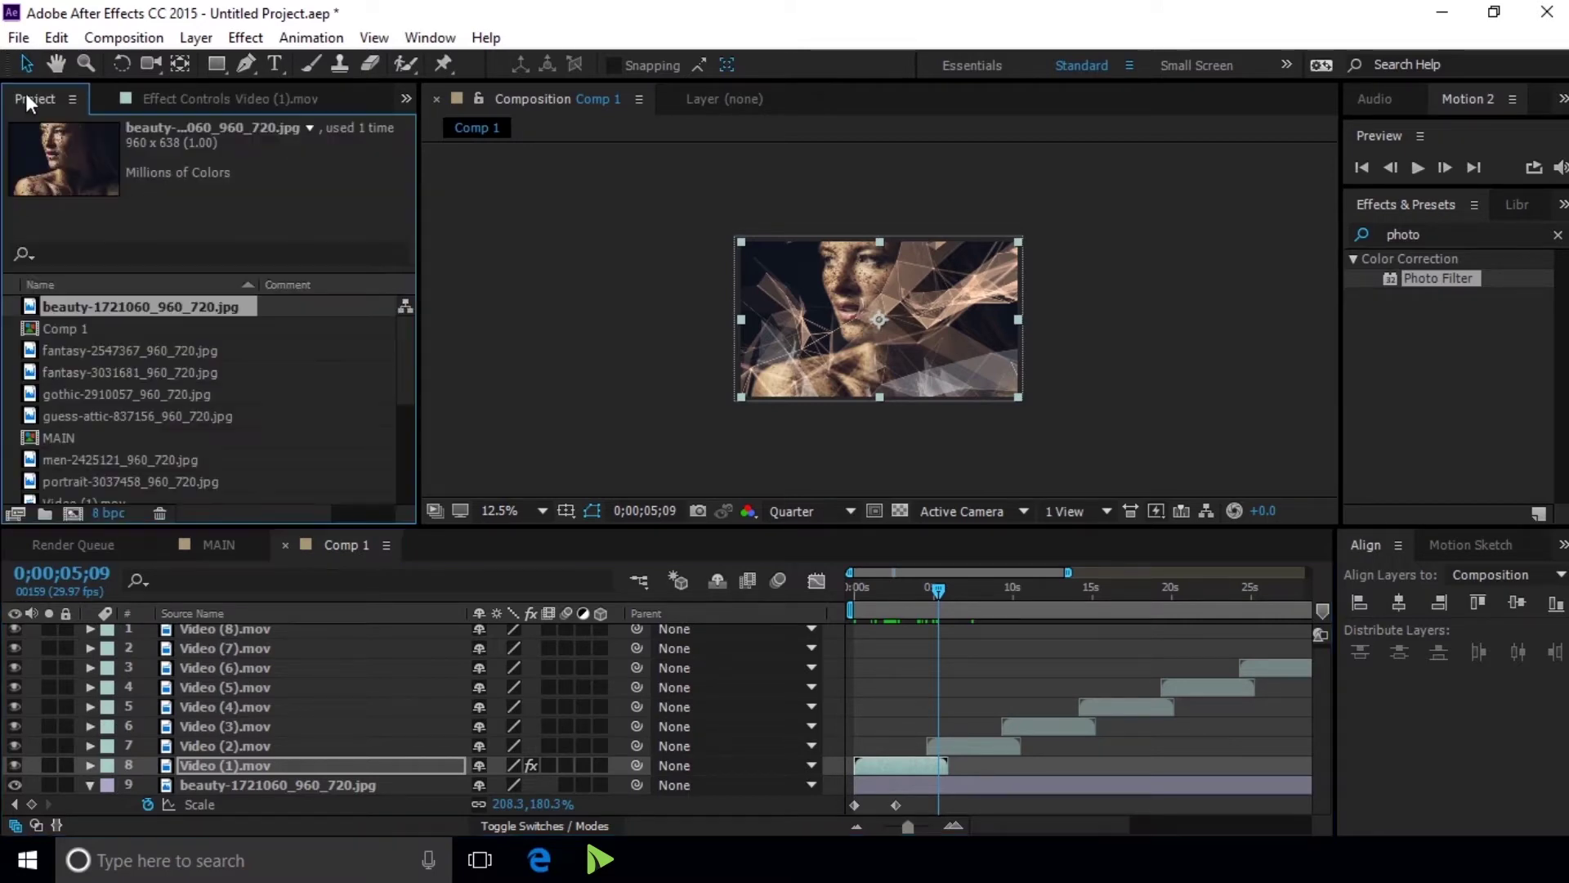
left_click(123, 351)
left_click(116, 373)
left_click_drag(111, 370, 966, 765)
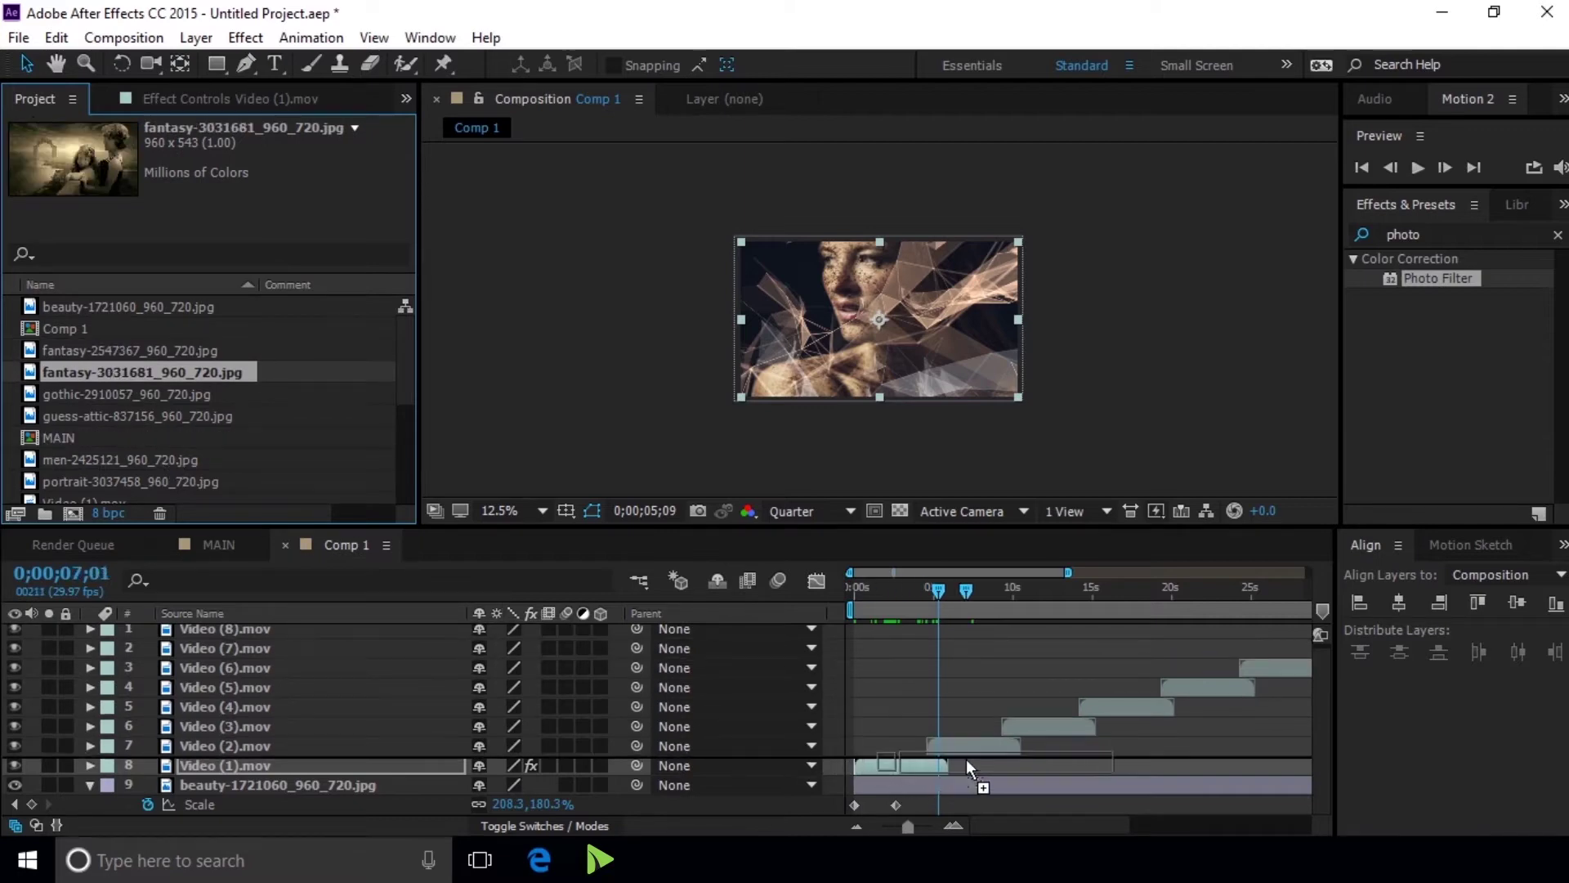
left_click_drag(966, 760, 966, 760)
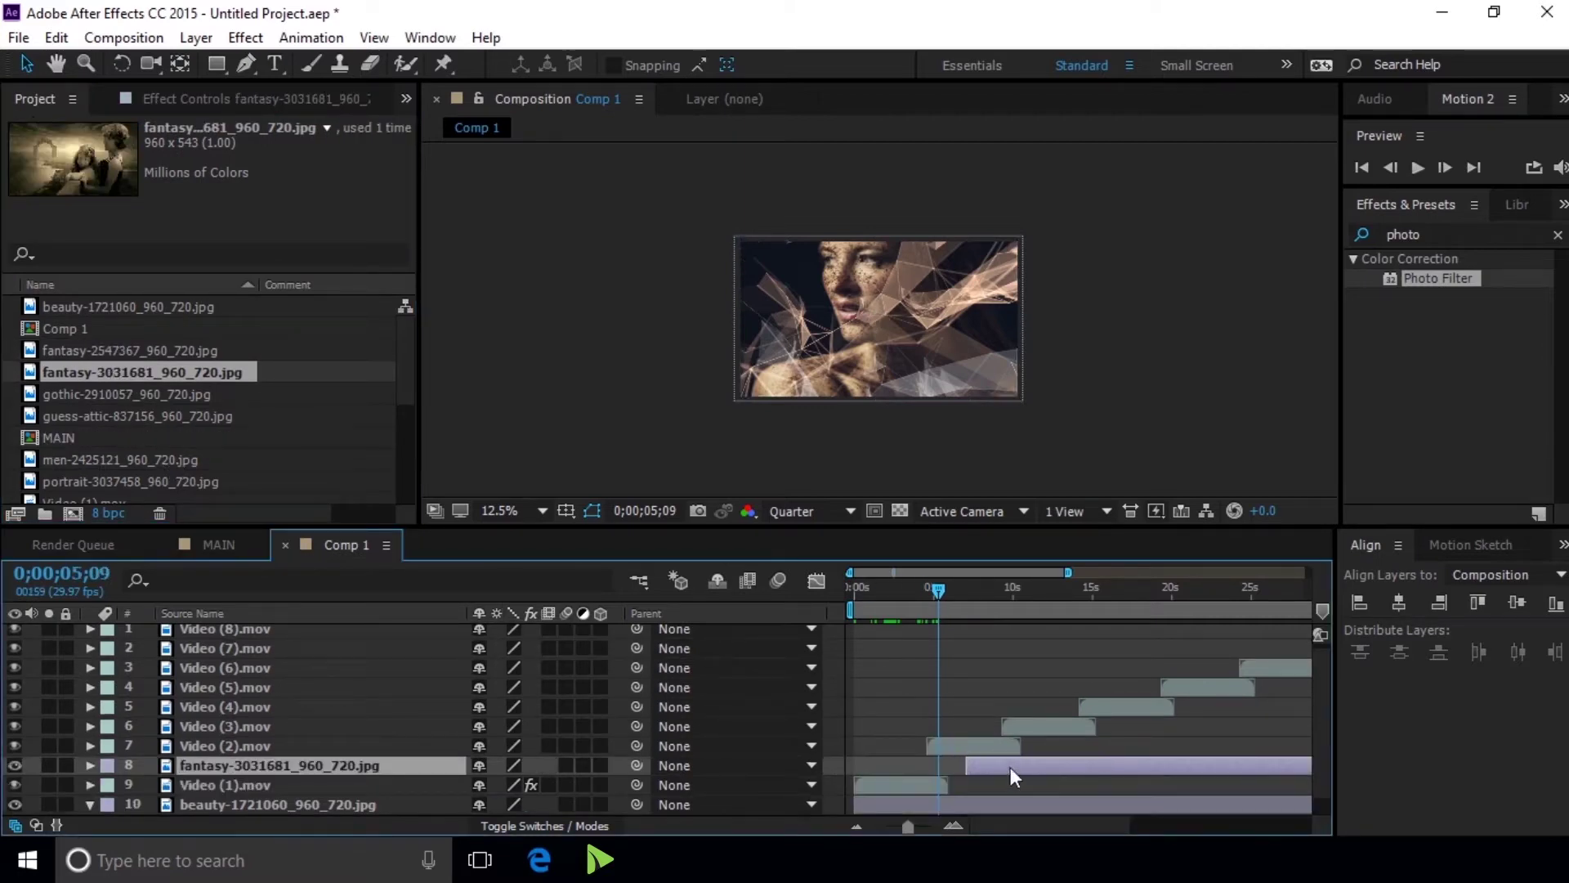
Start the fantasy layer at 0;00;04;11 and reveal Position for it and the beauty layer
scroll(940, 779, "down", 1)
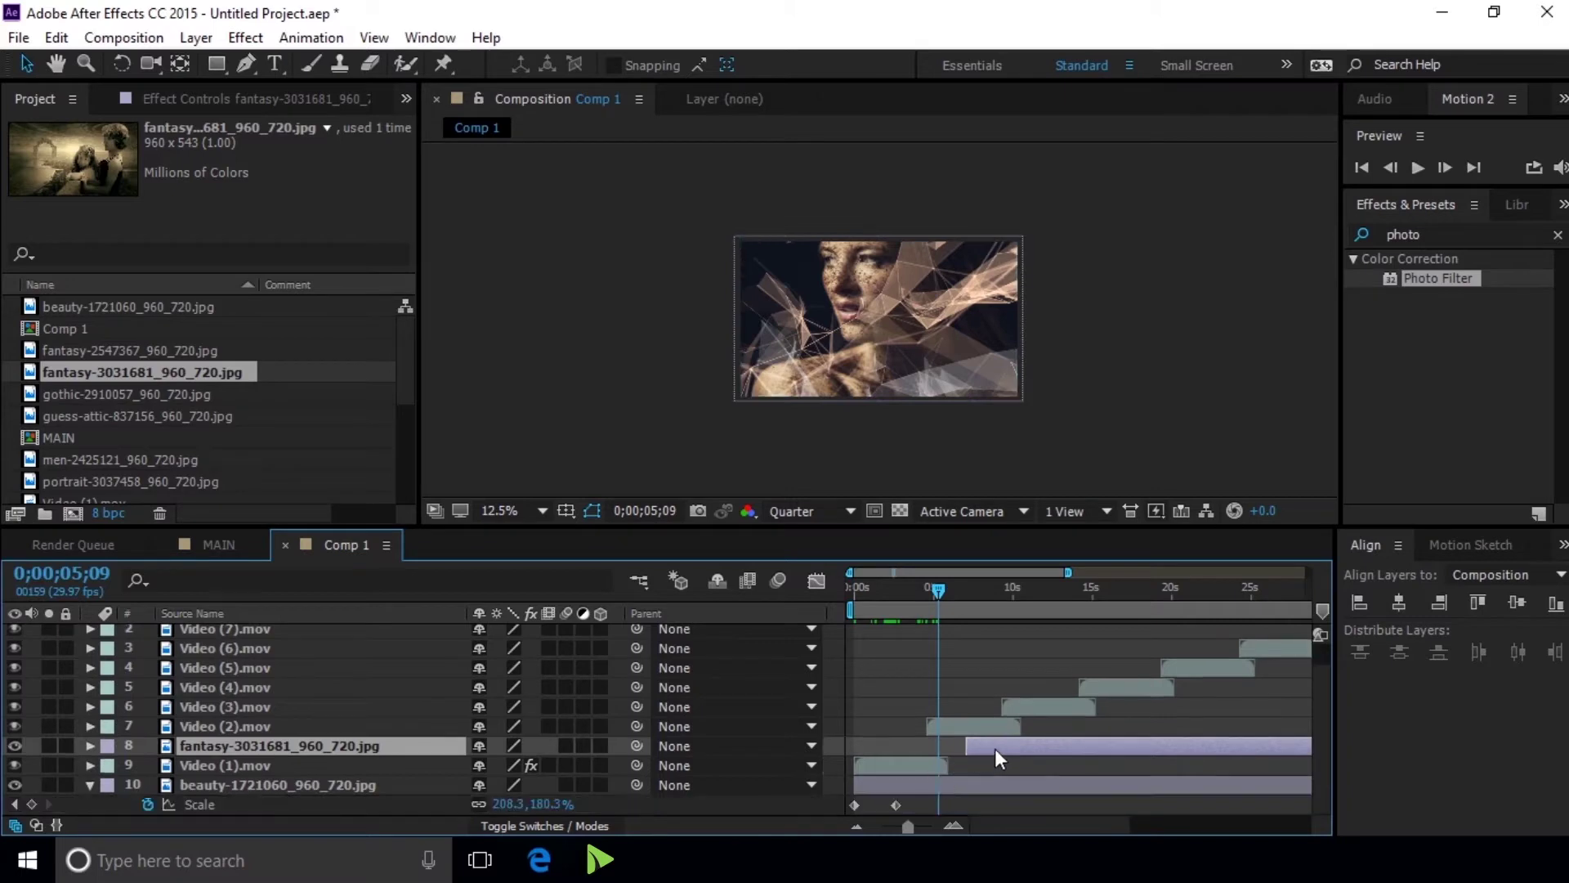
left_click_drag(938, 591, 926, 594)
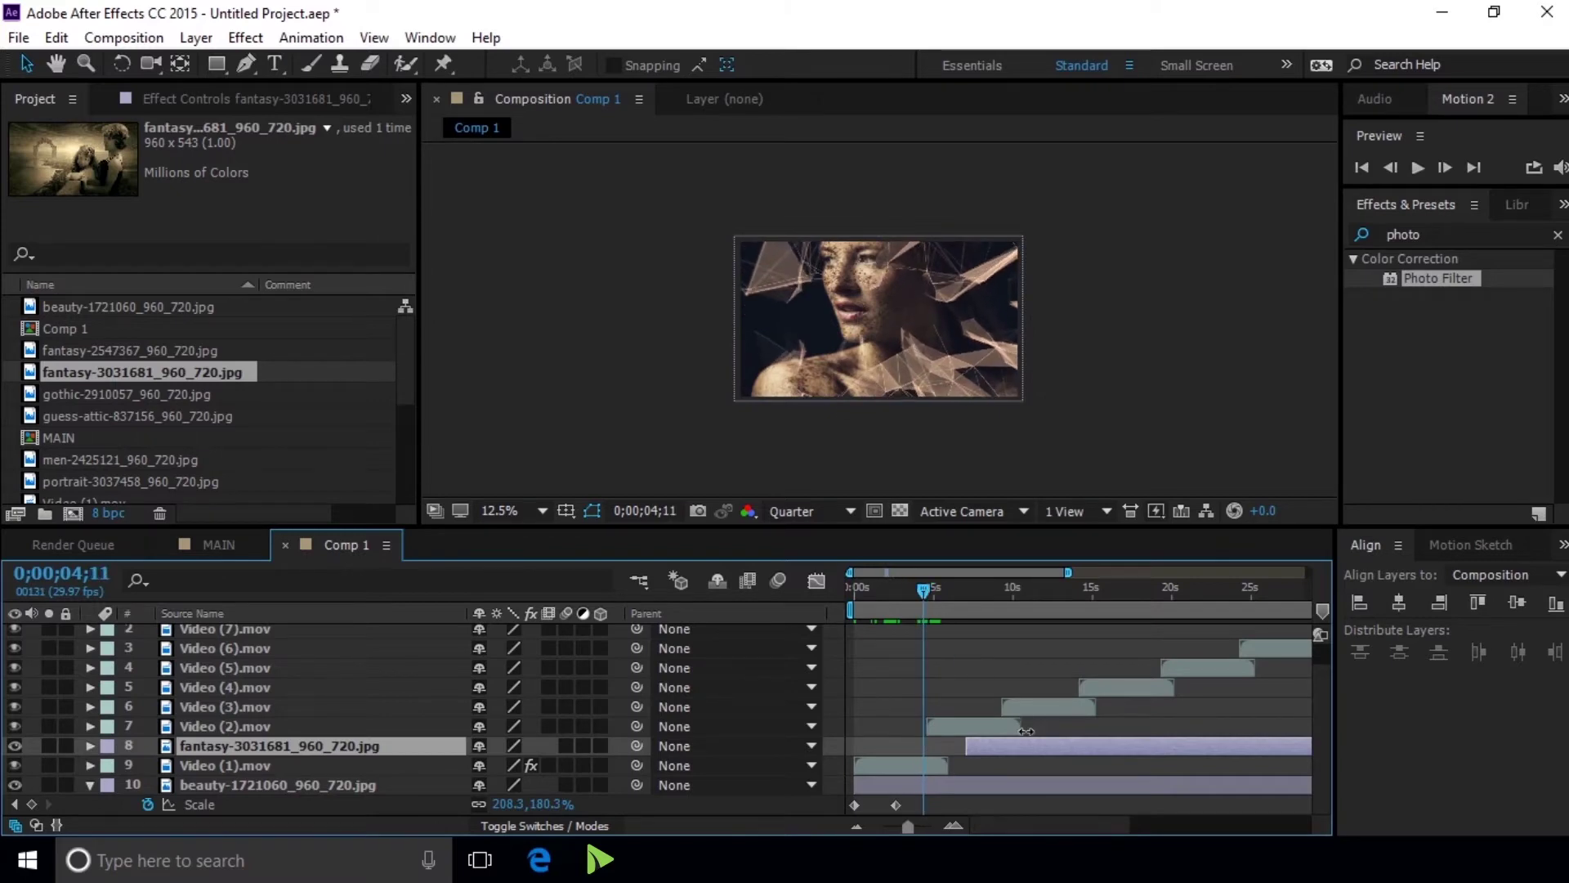
left_click_drag(1027, 744, 984, 744)
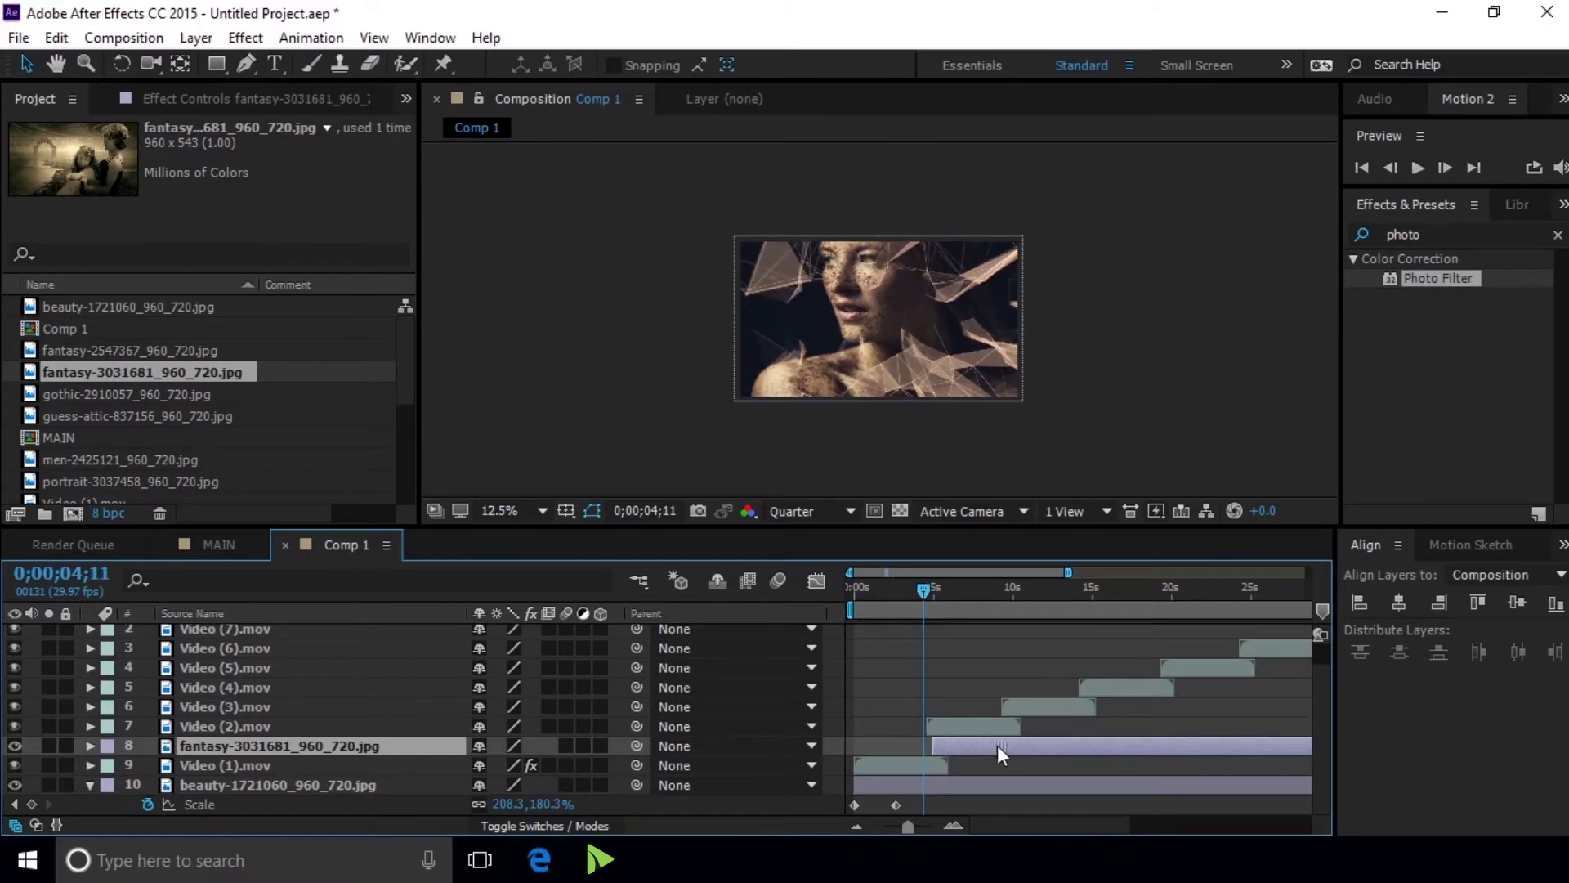
left_click(974, 787, "ctrl")
key("p")
key("p")
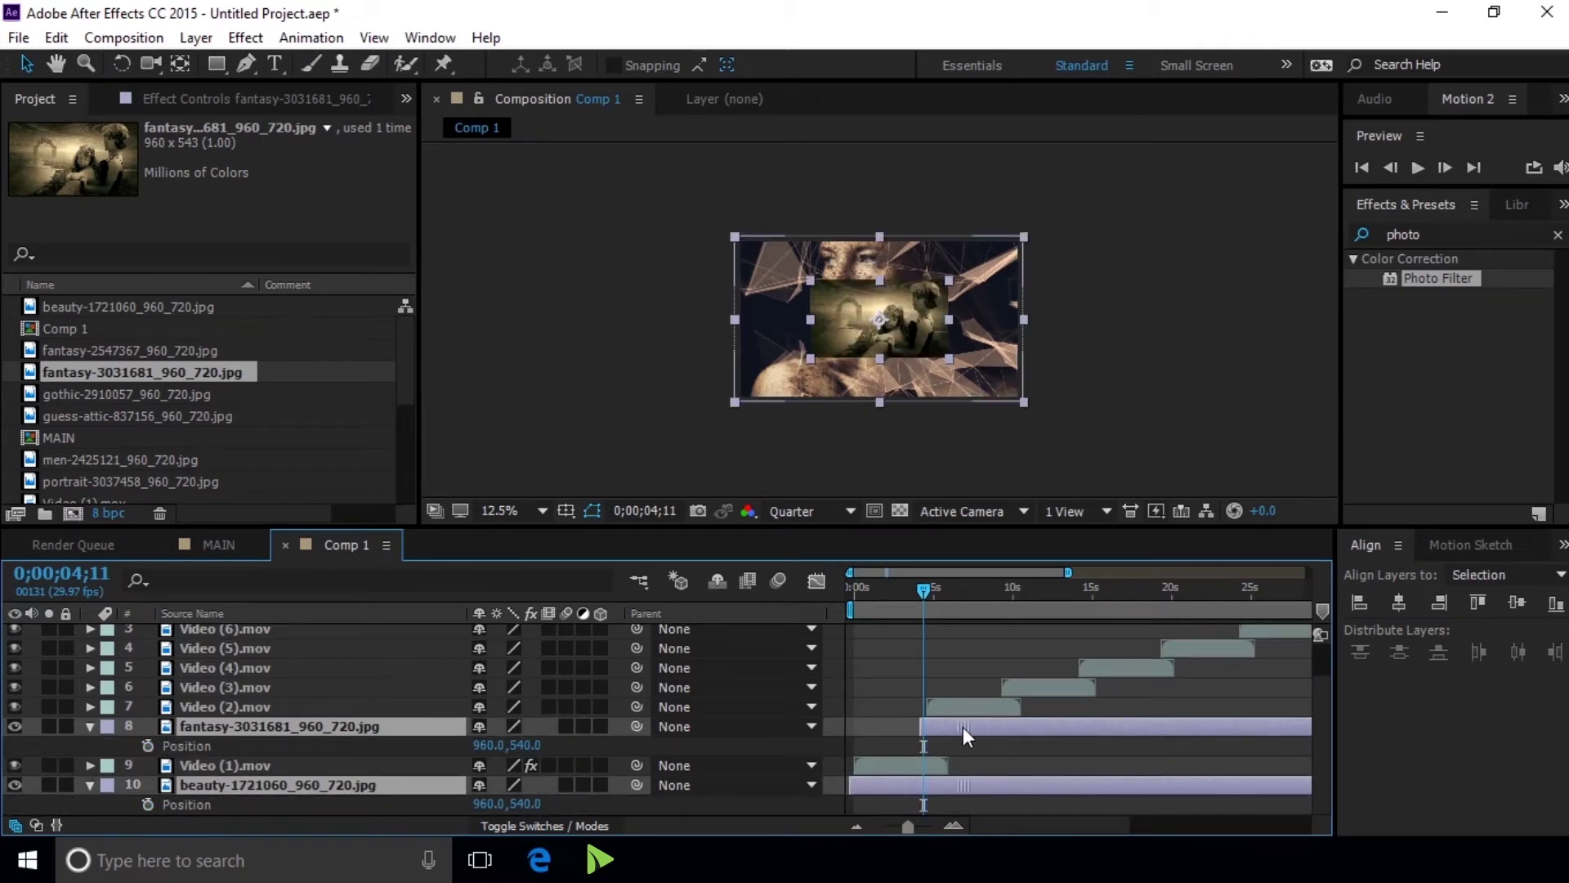
Place the fantasy image below the frame at 960, 1708 and keyframe its starting Position
left_click(978, 750)
left_click(973, 729)
left_click_drag(951, 359, 1022, 402)
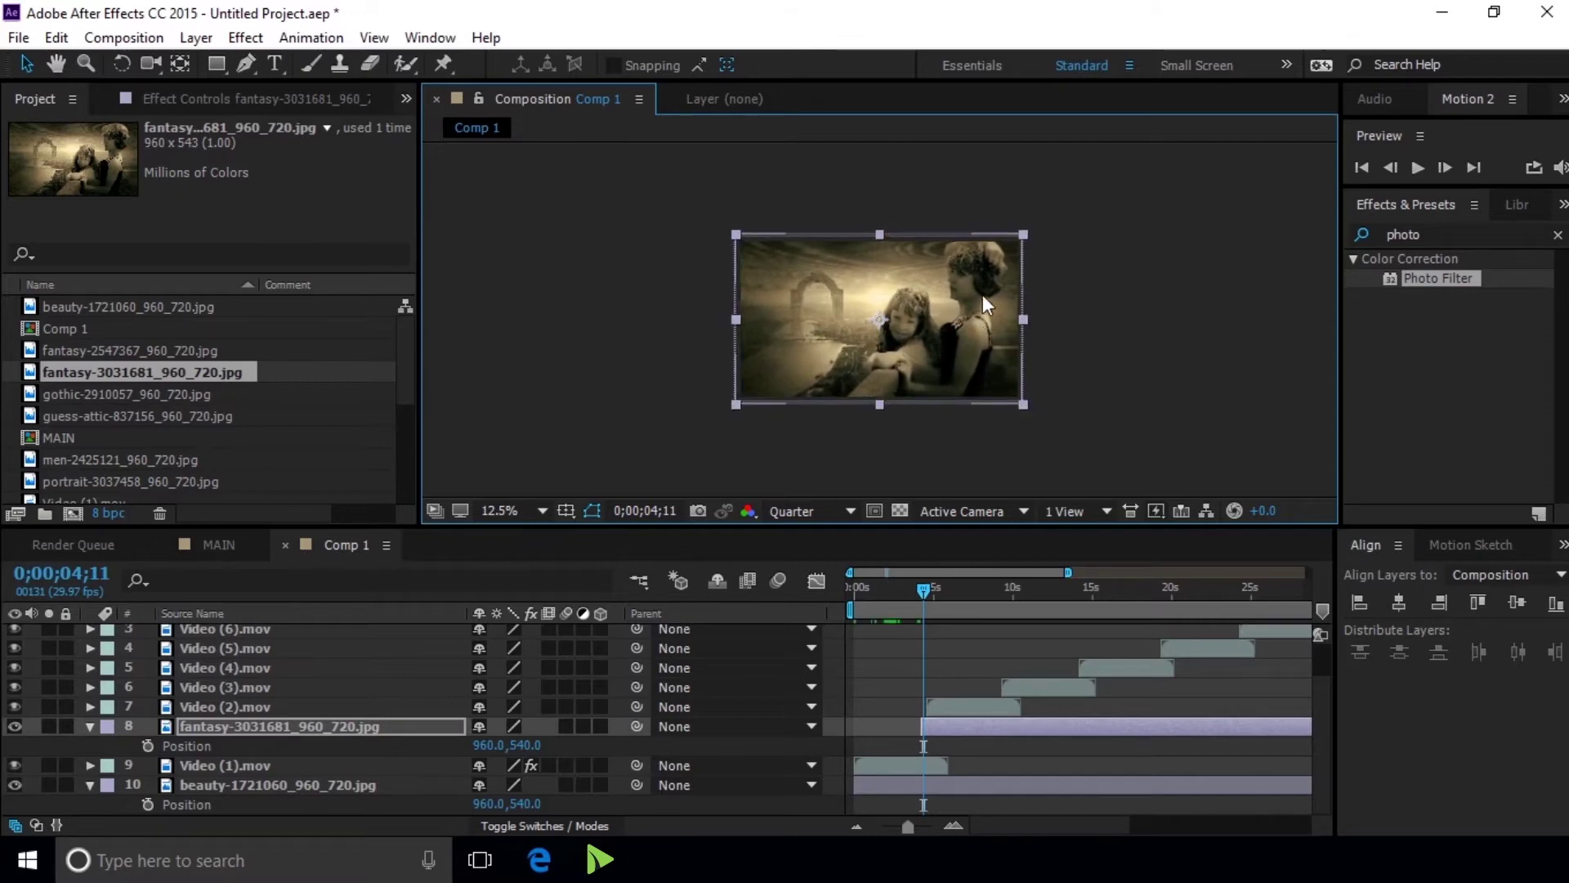
key("comma")
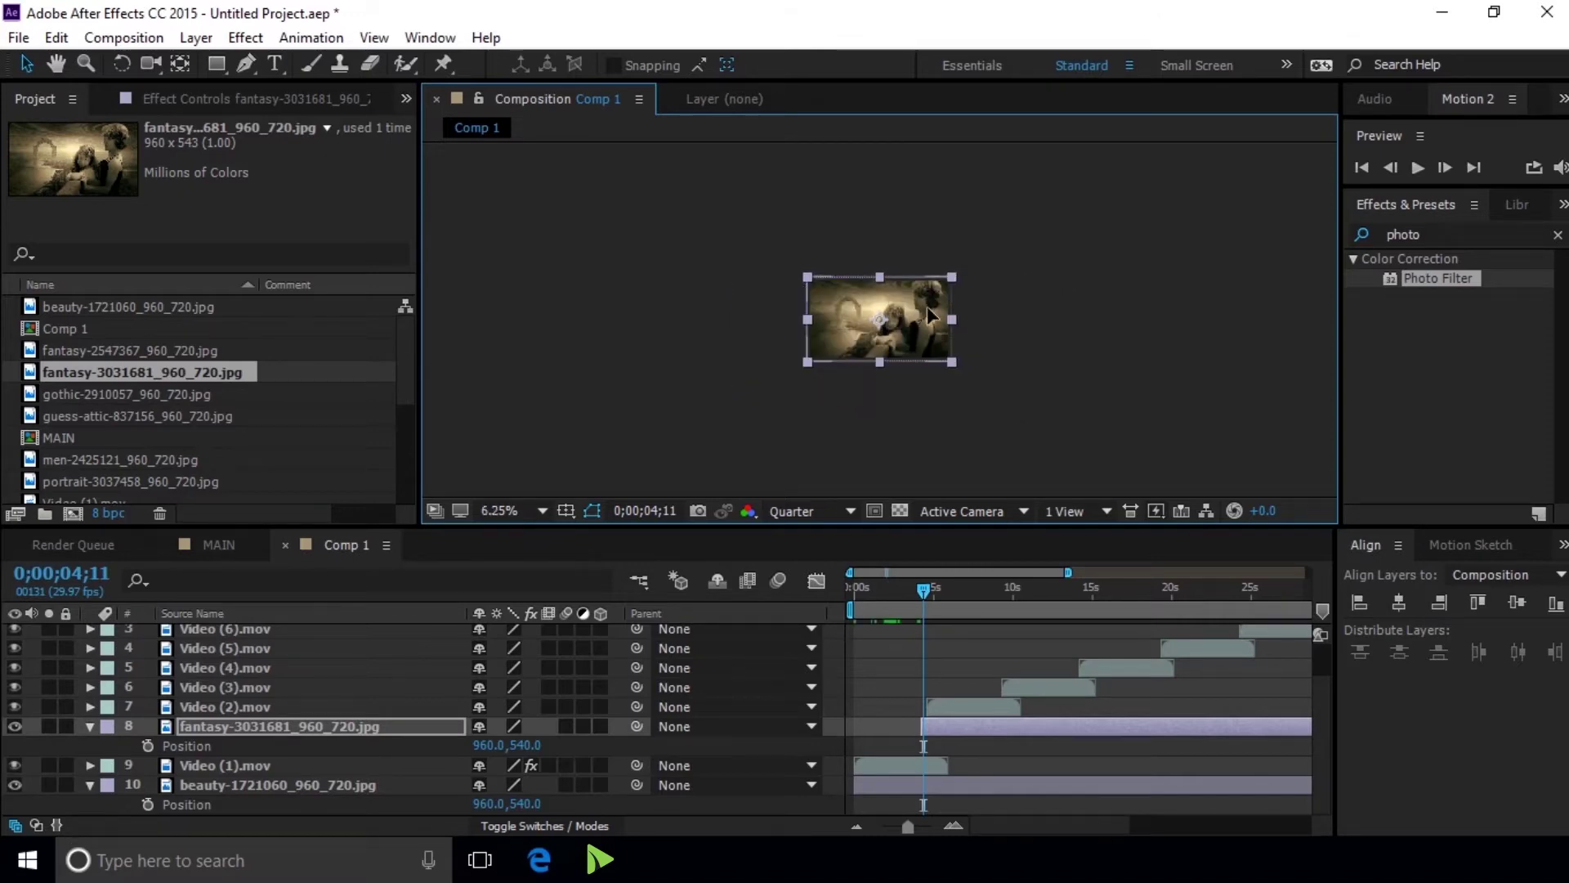
left_click_drag(929, 313, 921, 370)
key("period")
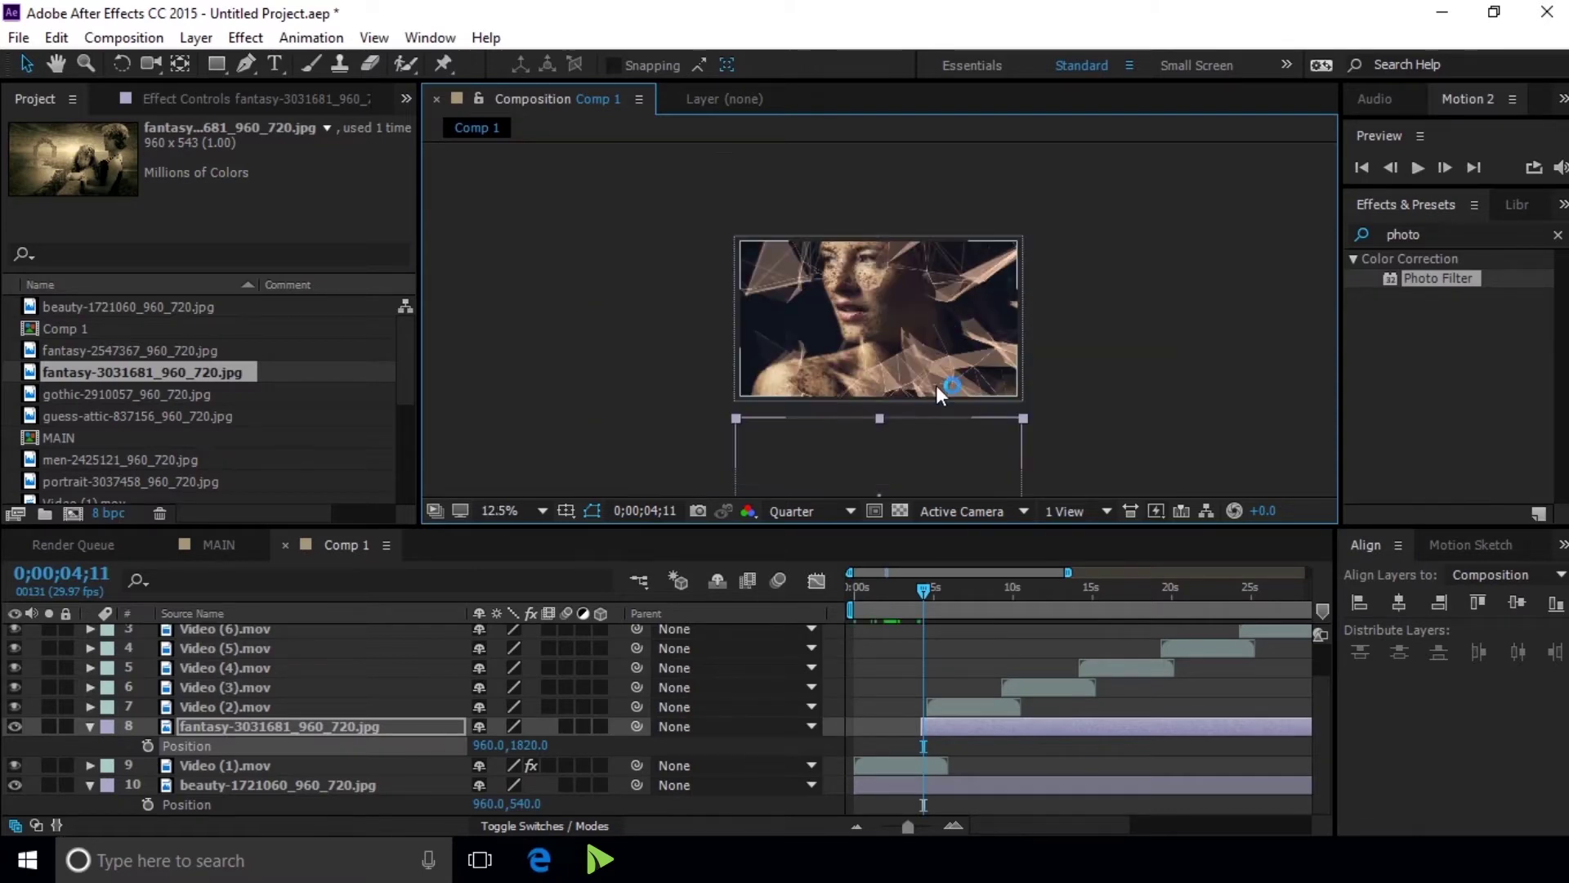
key("period")
left_click_drag(950, 416, 934, 311)
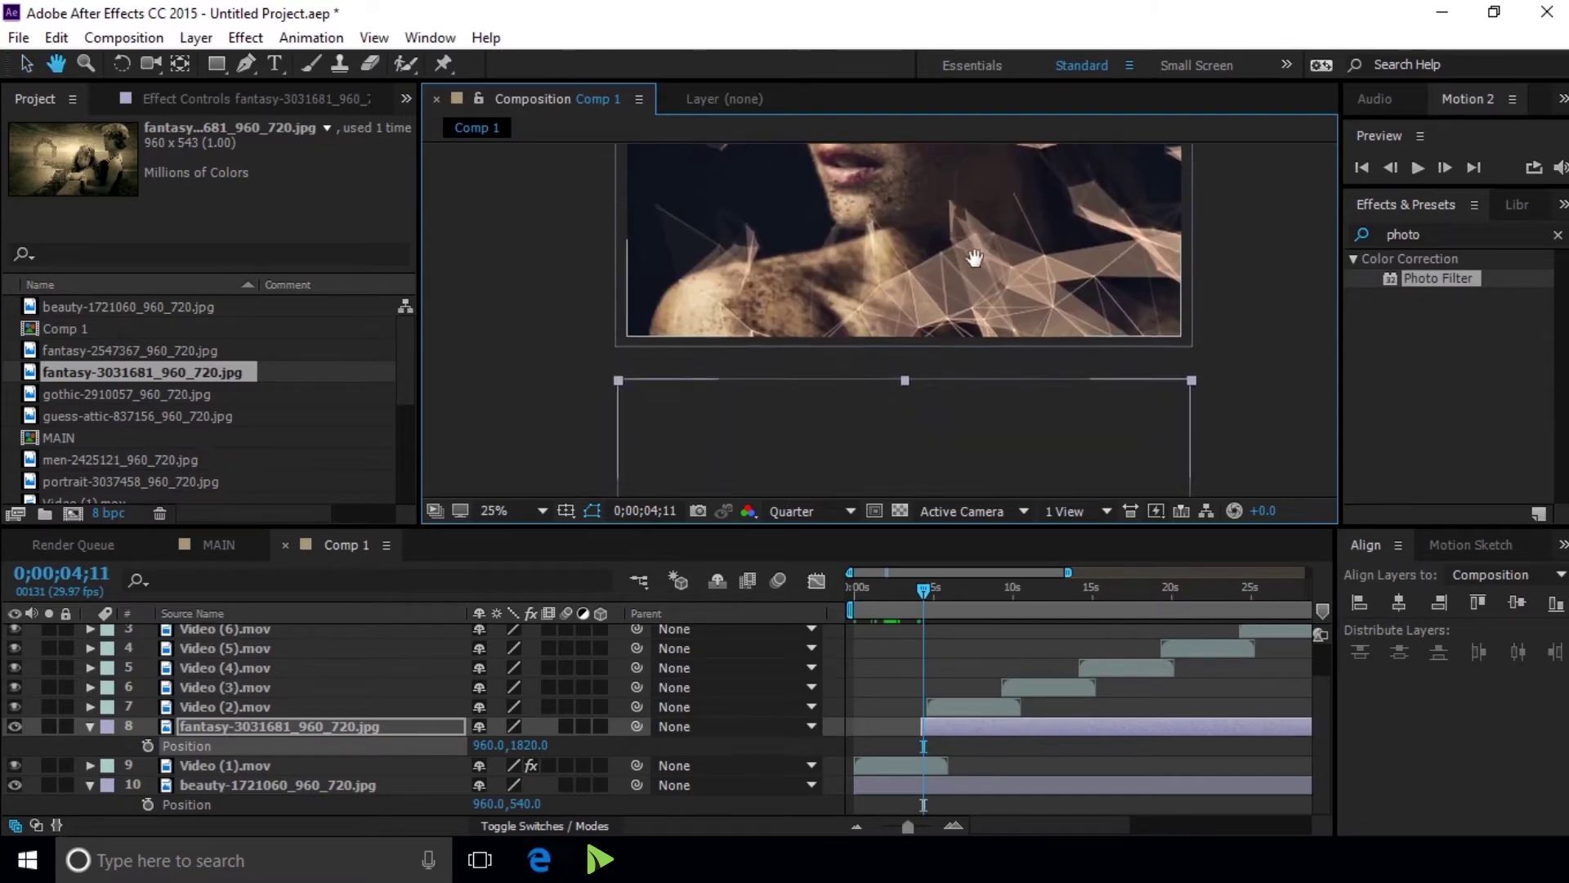
key("v")
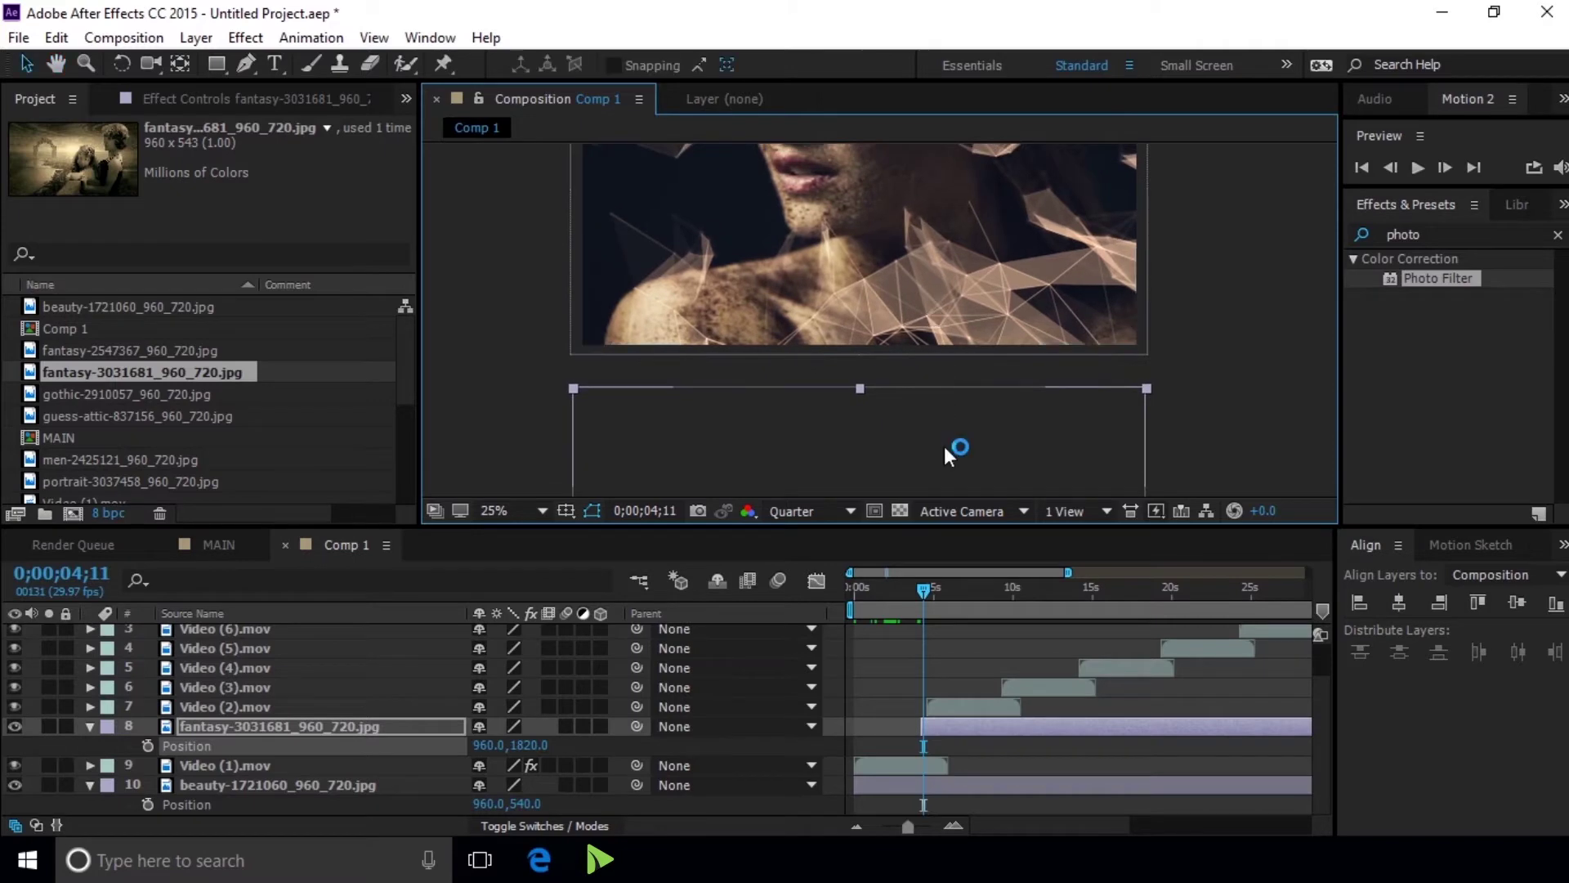
left_click_drag(939, 448, 944, 419)
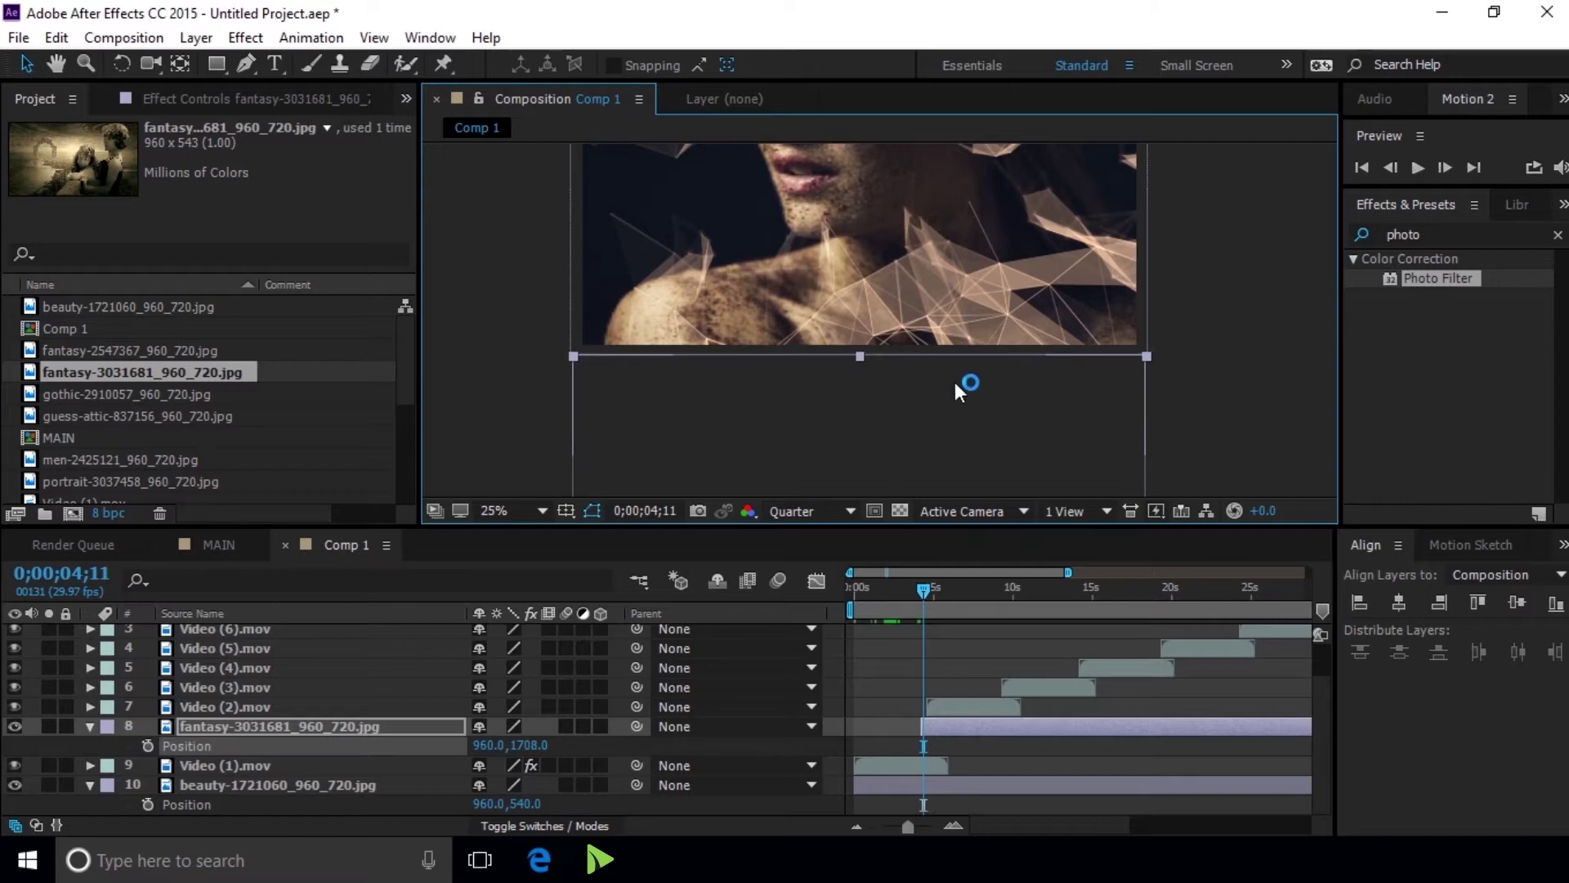
left_click(1016, 784, "shift")
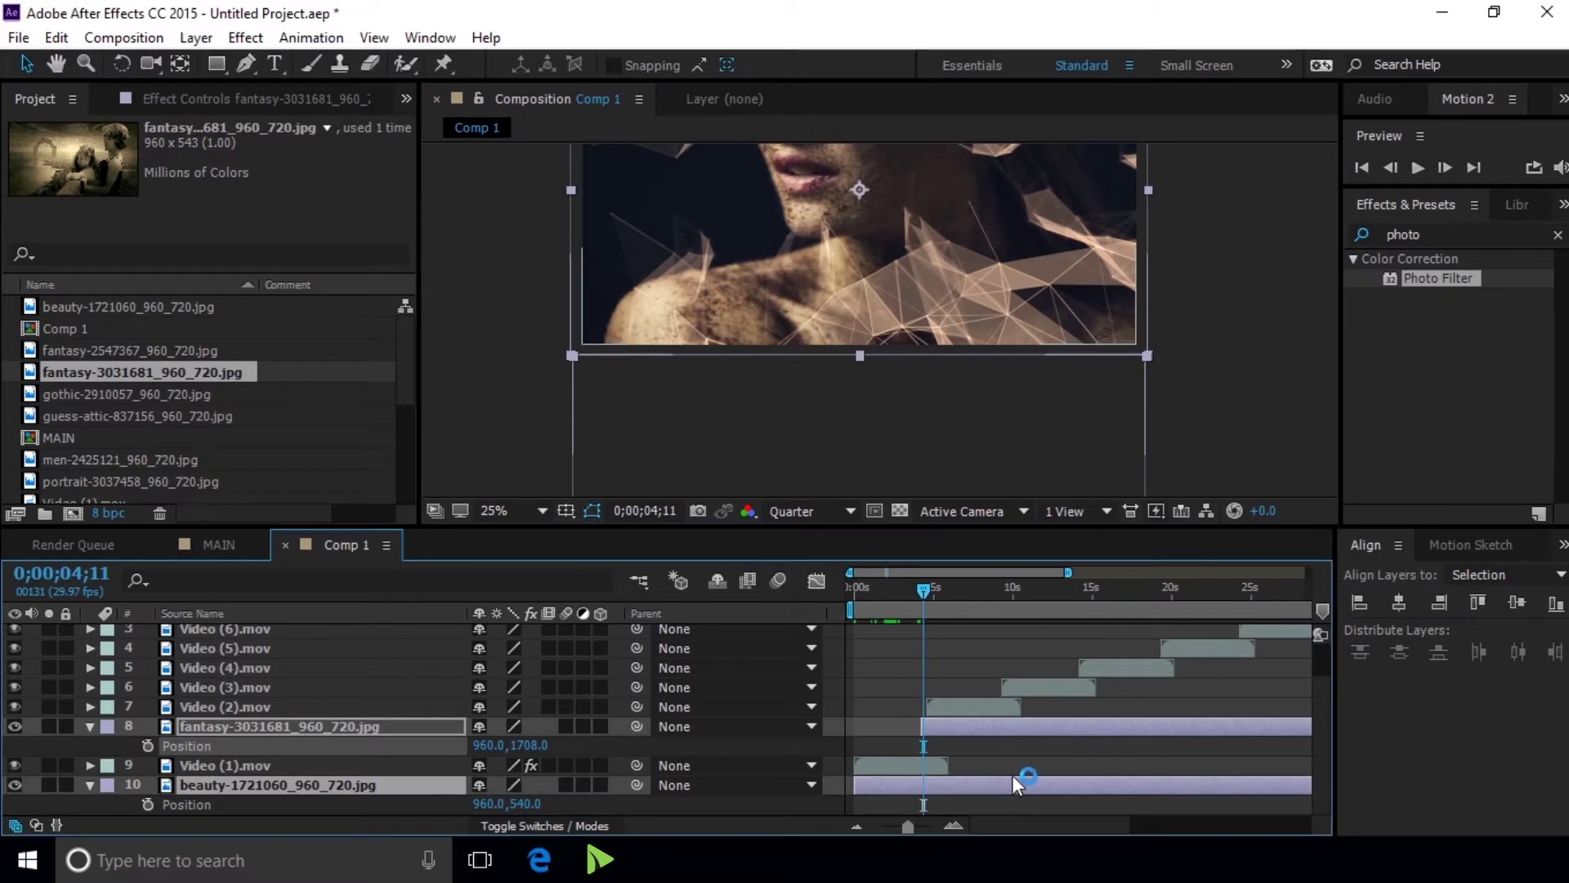
left_click(152, 743)
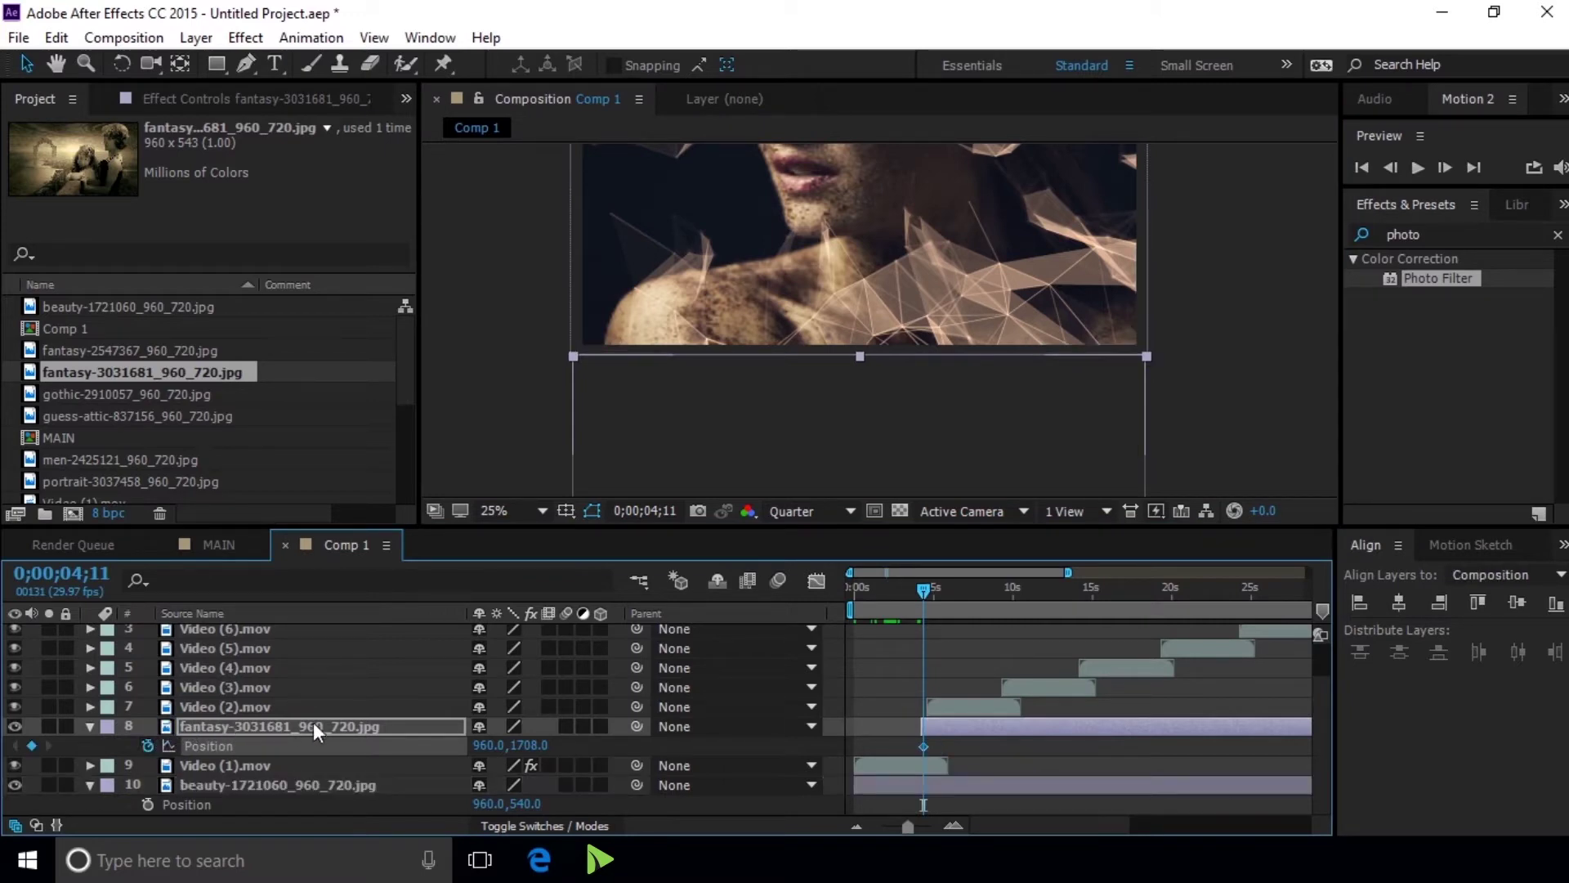
Keyframe the beauty photo's Position, then at 0;00;07;17 slide both images up so fantasy fills the frame
left_click(148, 805)
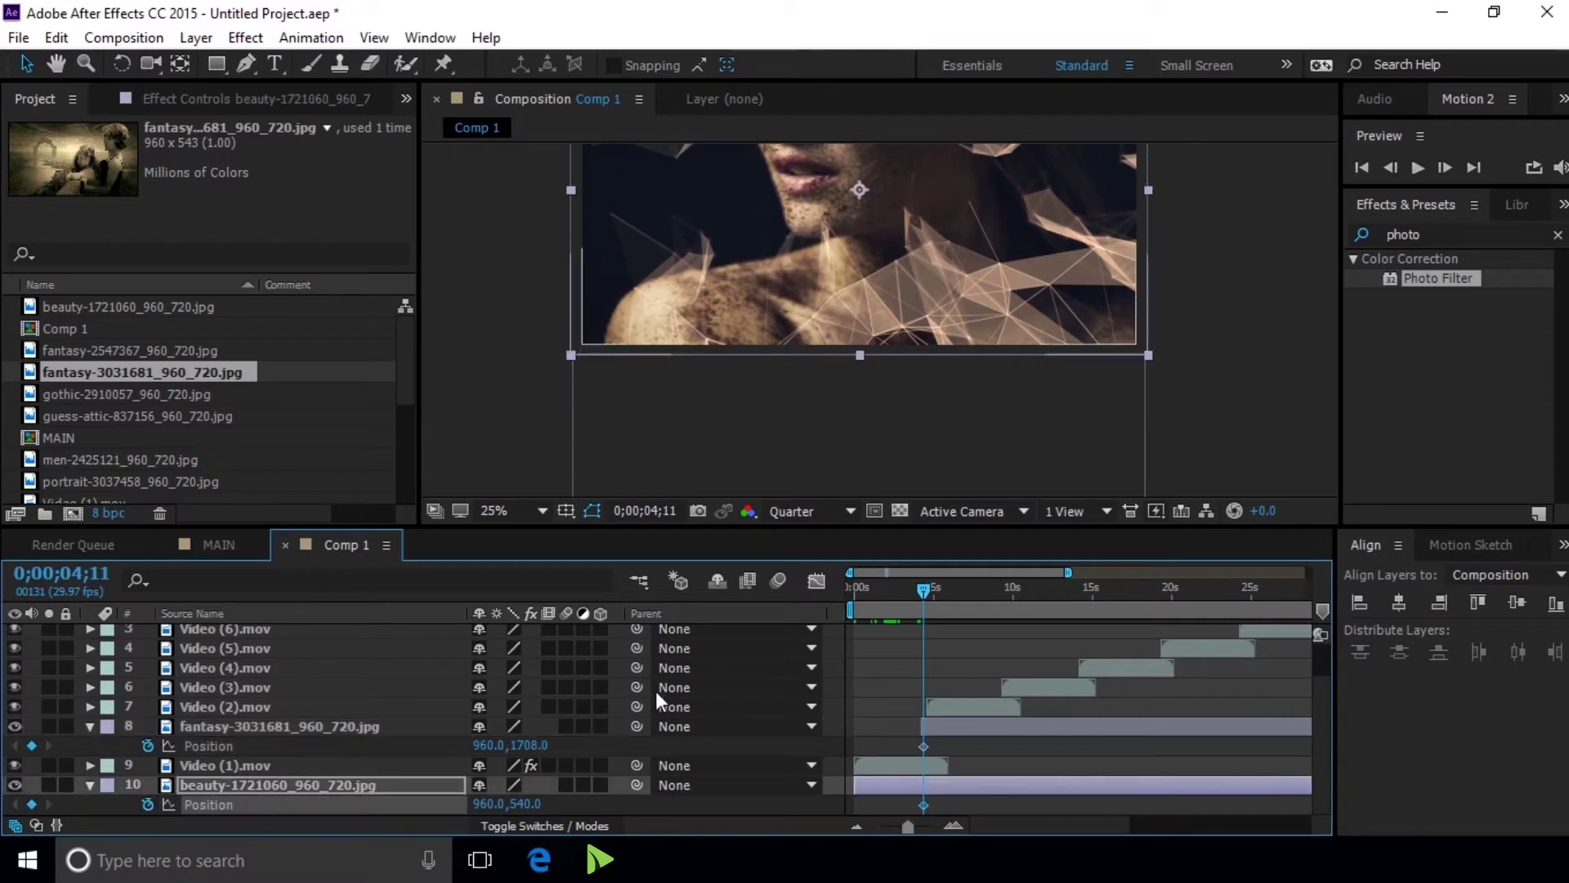
left_click(956, 727, "shift")
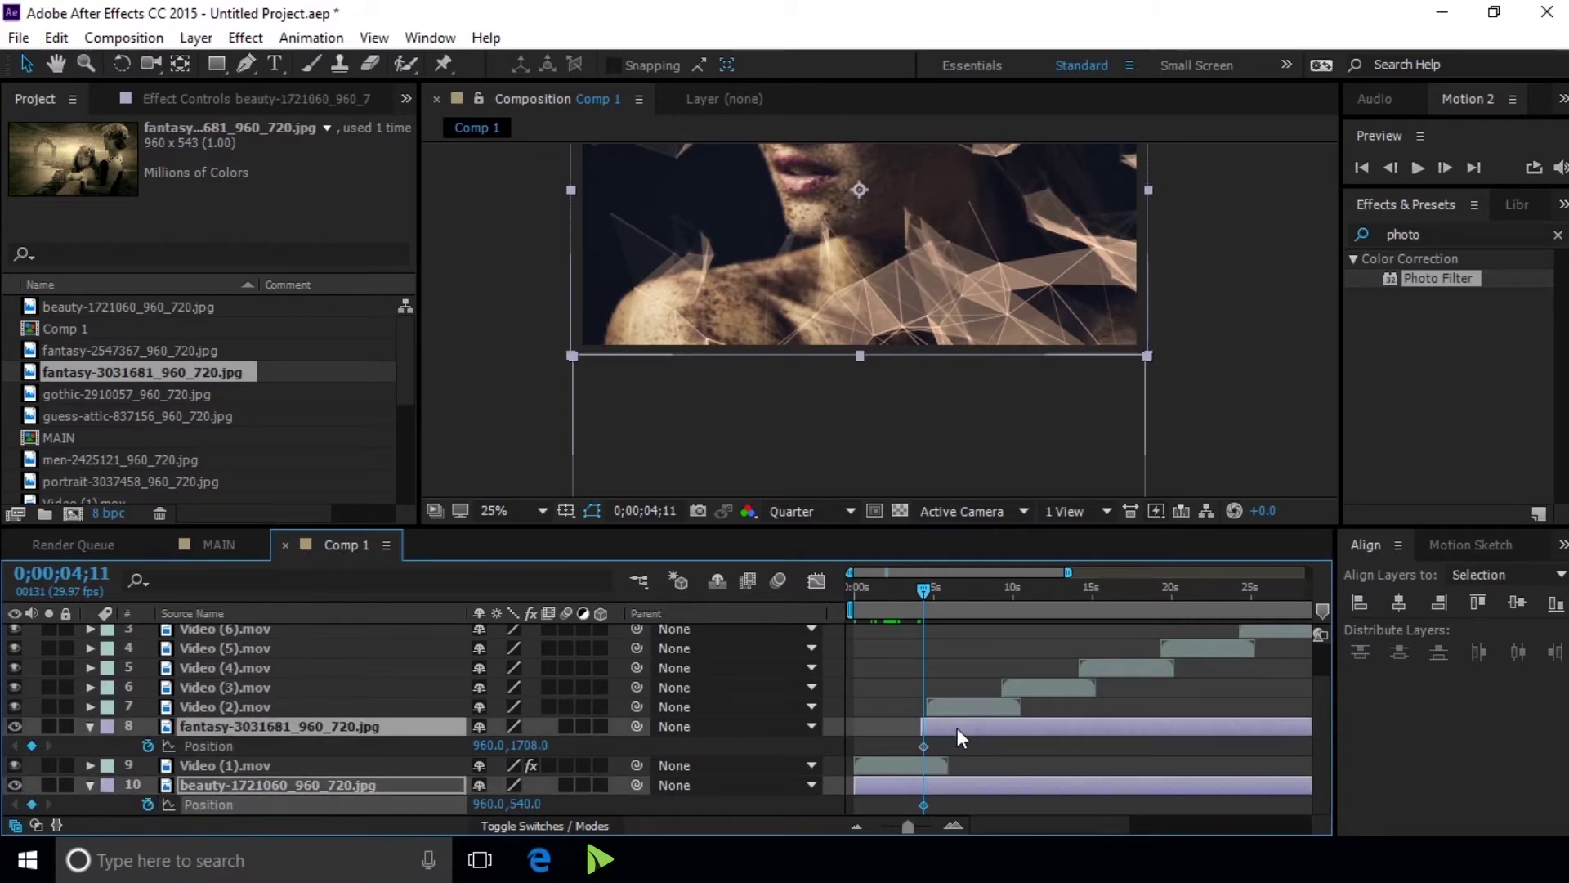
left_click_drag(926, 590, 961, 591)
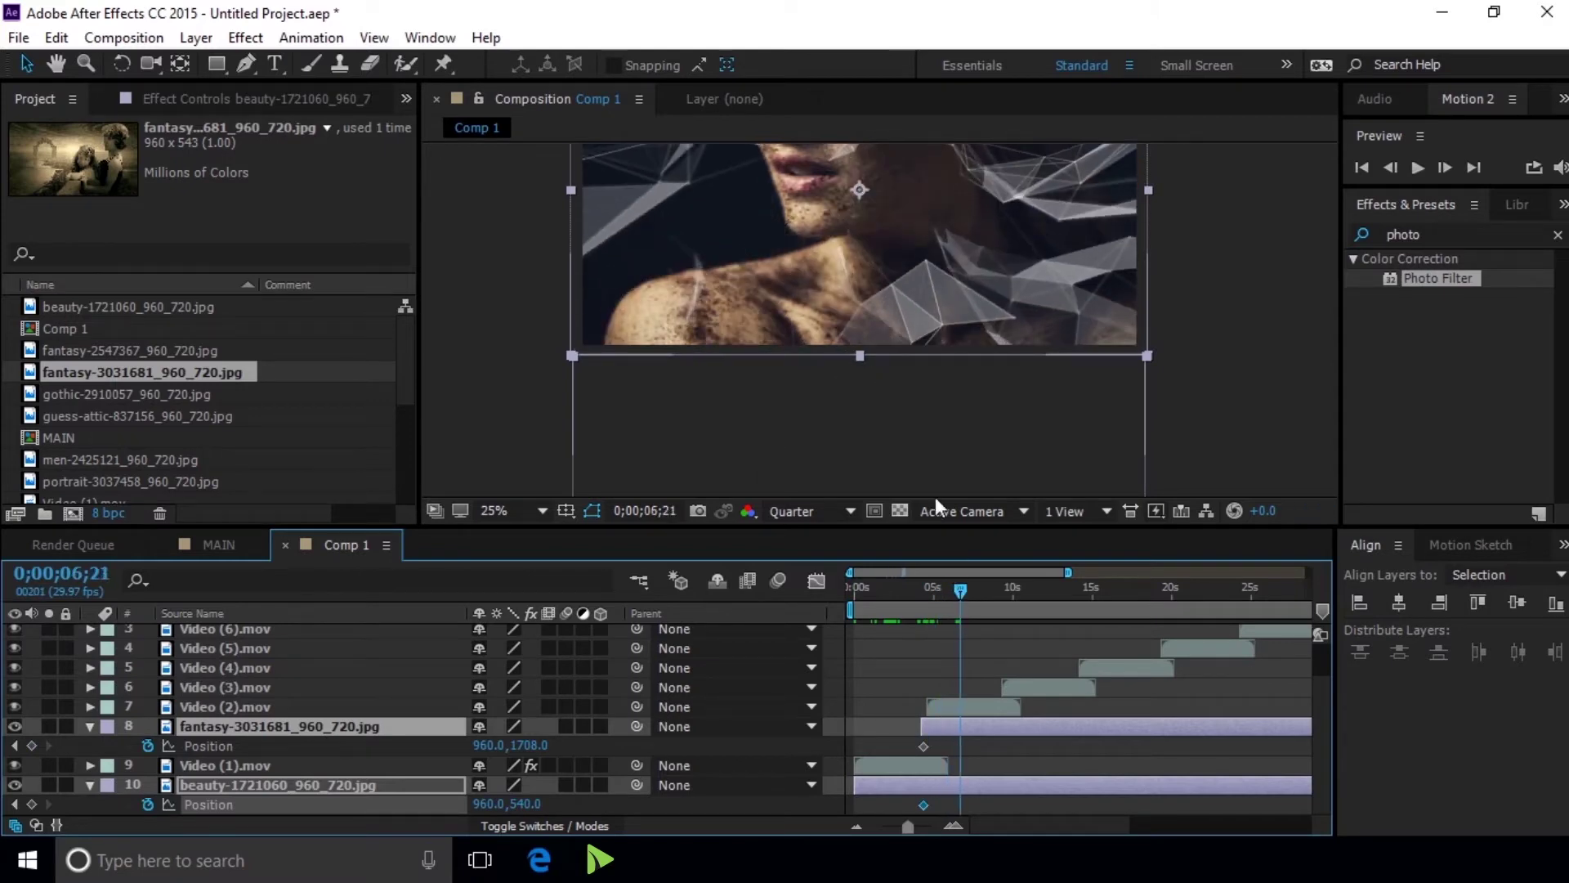
key("comma")
left_click_drag(961, 587, 979, 590)
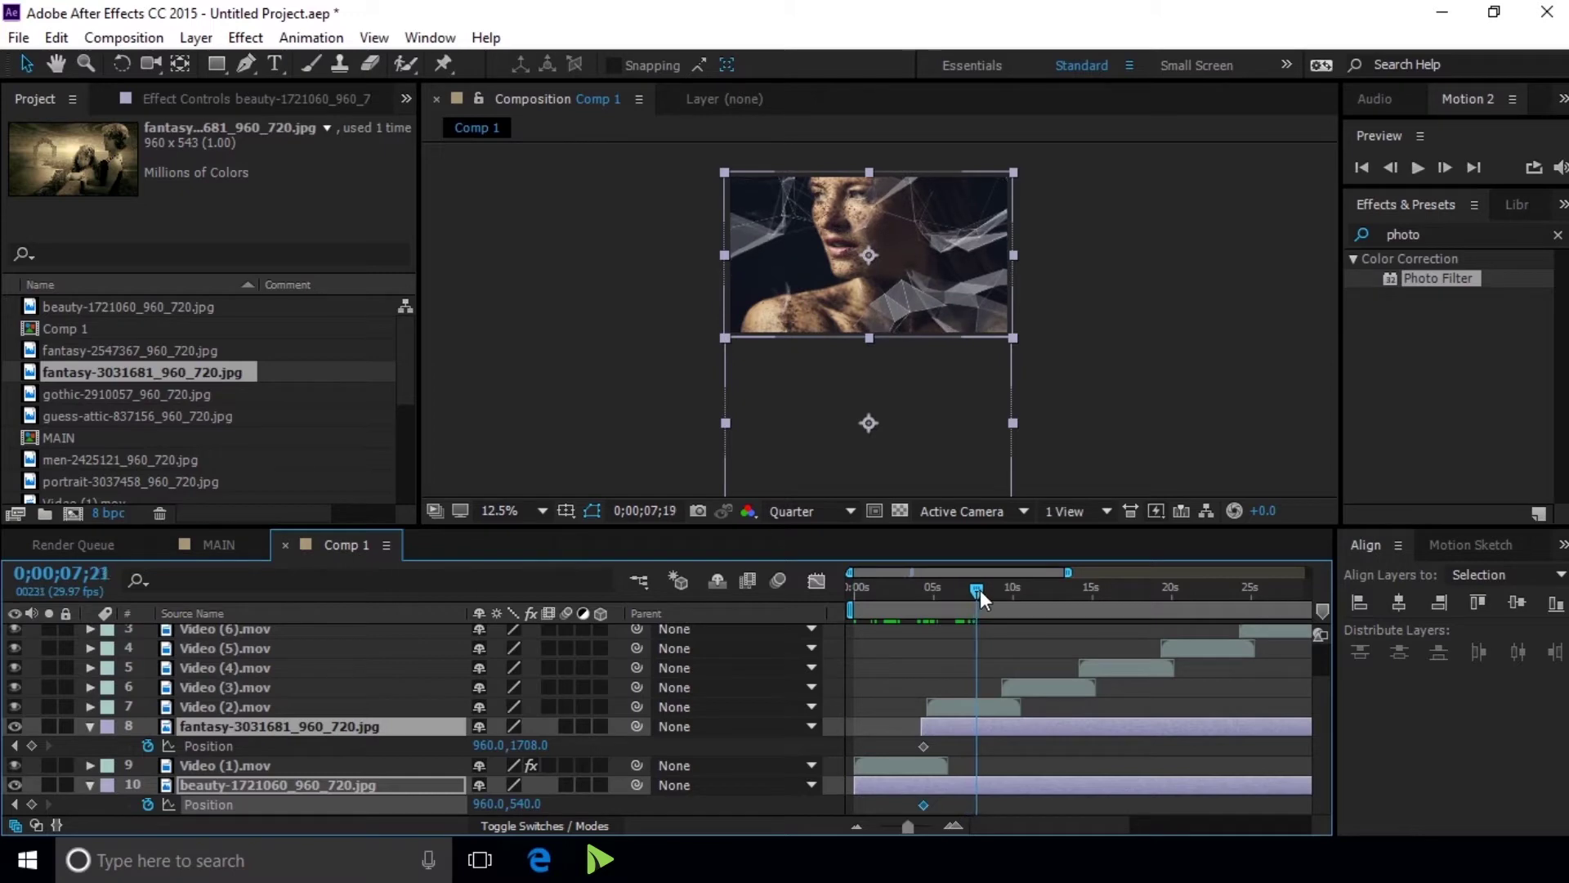
left_click_drag(979, 590, 974, 590)
left_click_drag(948, 454, 955, 293)
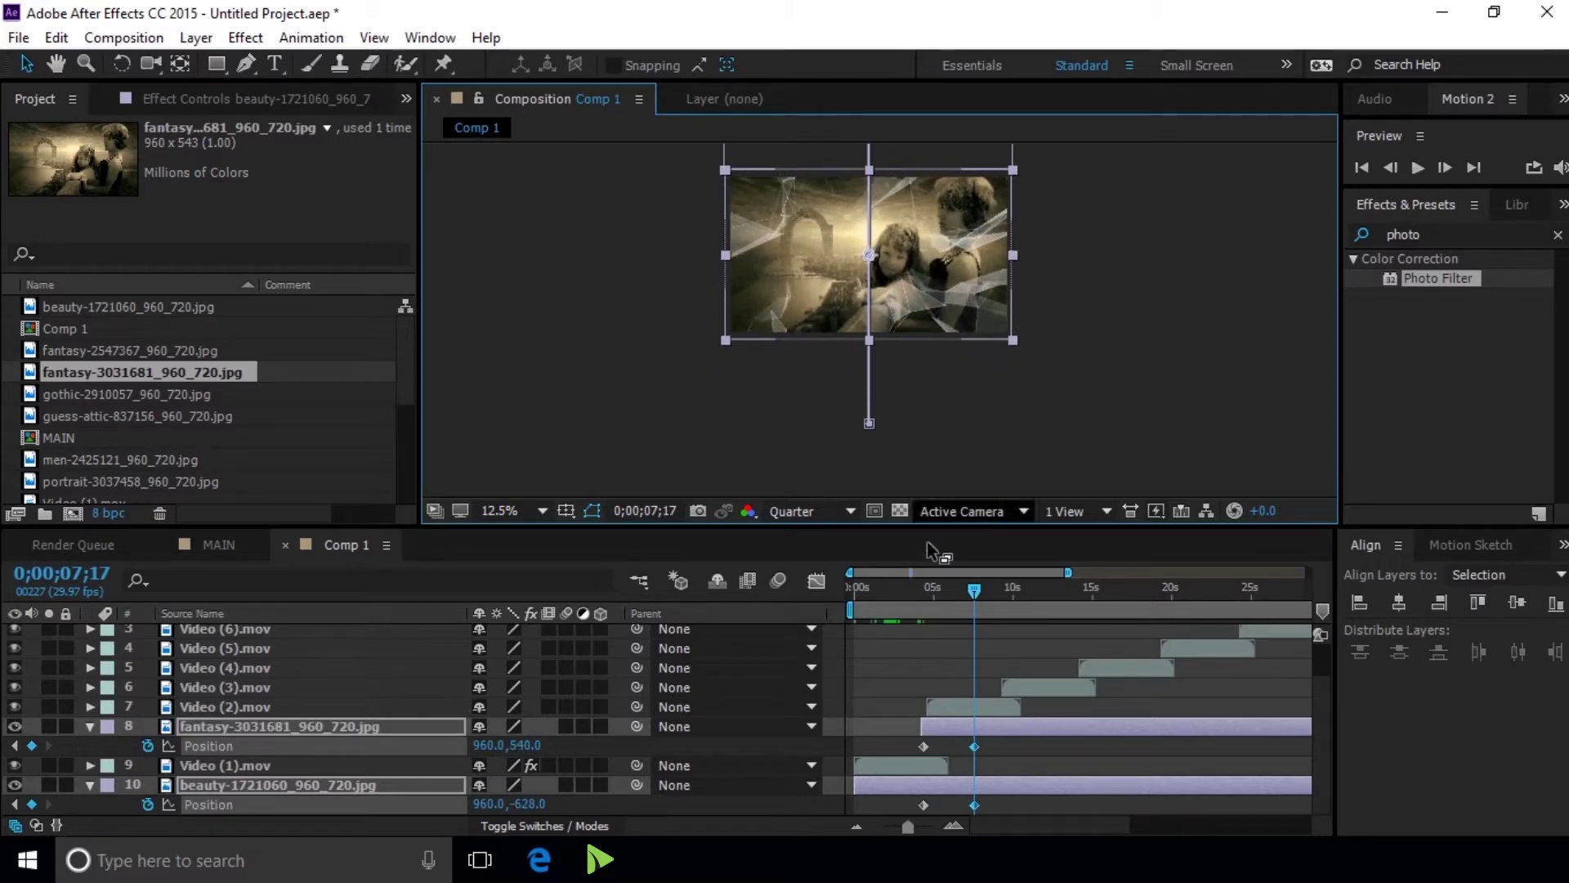
Return to the start and preview the slideshow
left_click_drag(973, 588, 830, 563)
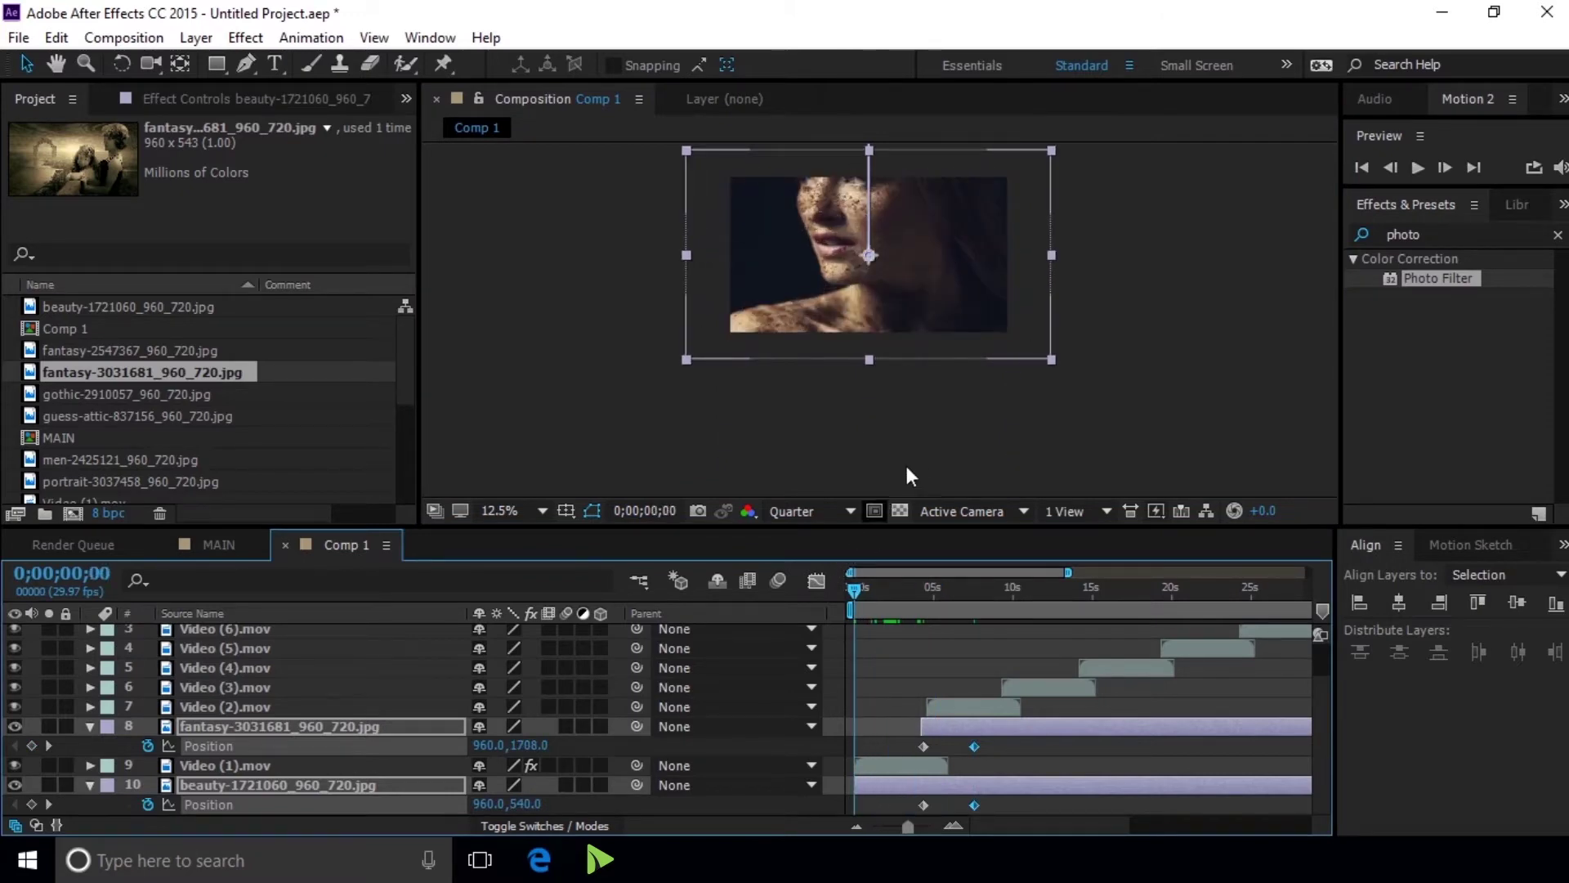
left_click(1165, 410)
left_click(1424, 161)
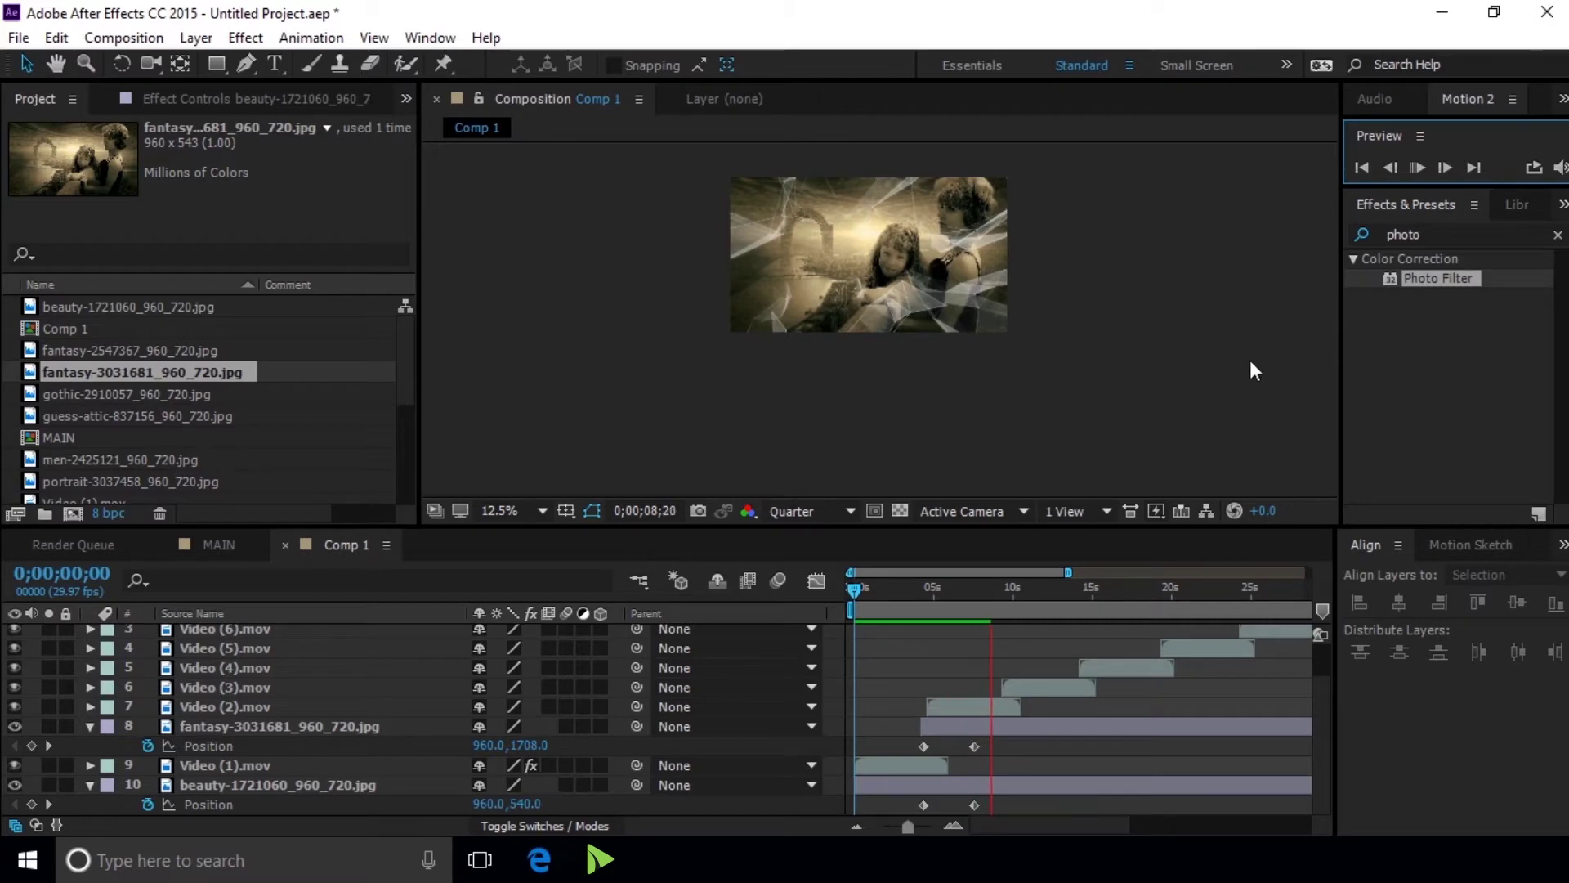
left_click(1417, 166)
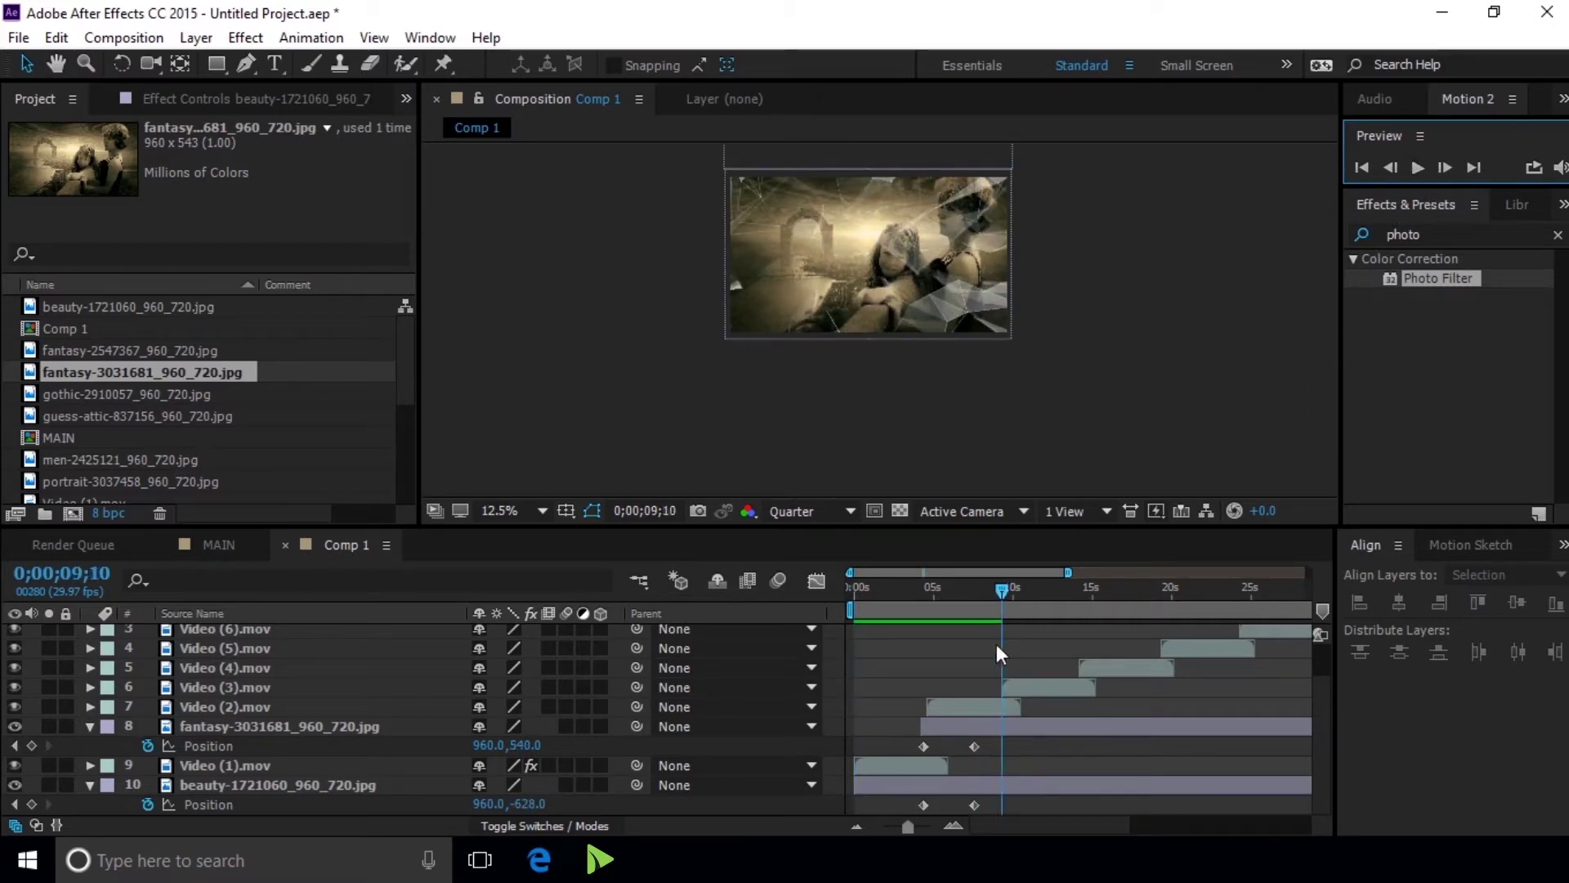
Copy the Photo Filter effect from Video (1).mov's Effect Controls
left_click(979, 701)
left_click(910, 767)
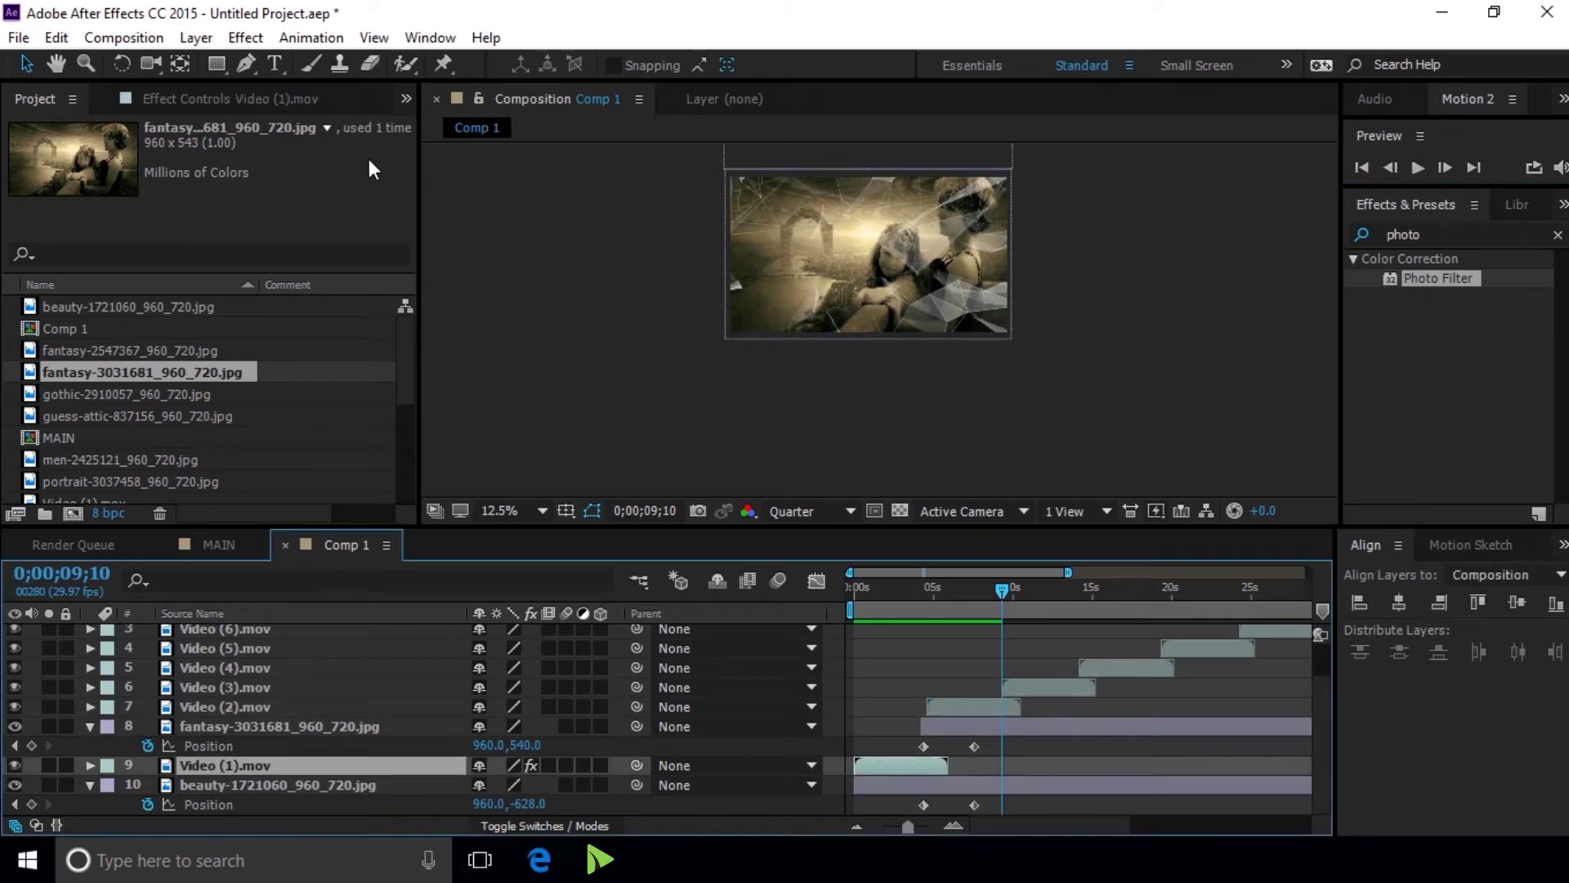
left_click(248, 105)
left_click(55, 152)
left_click(56, 38)
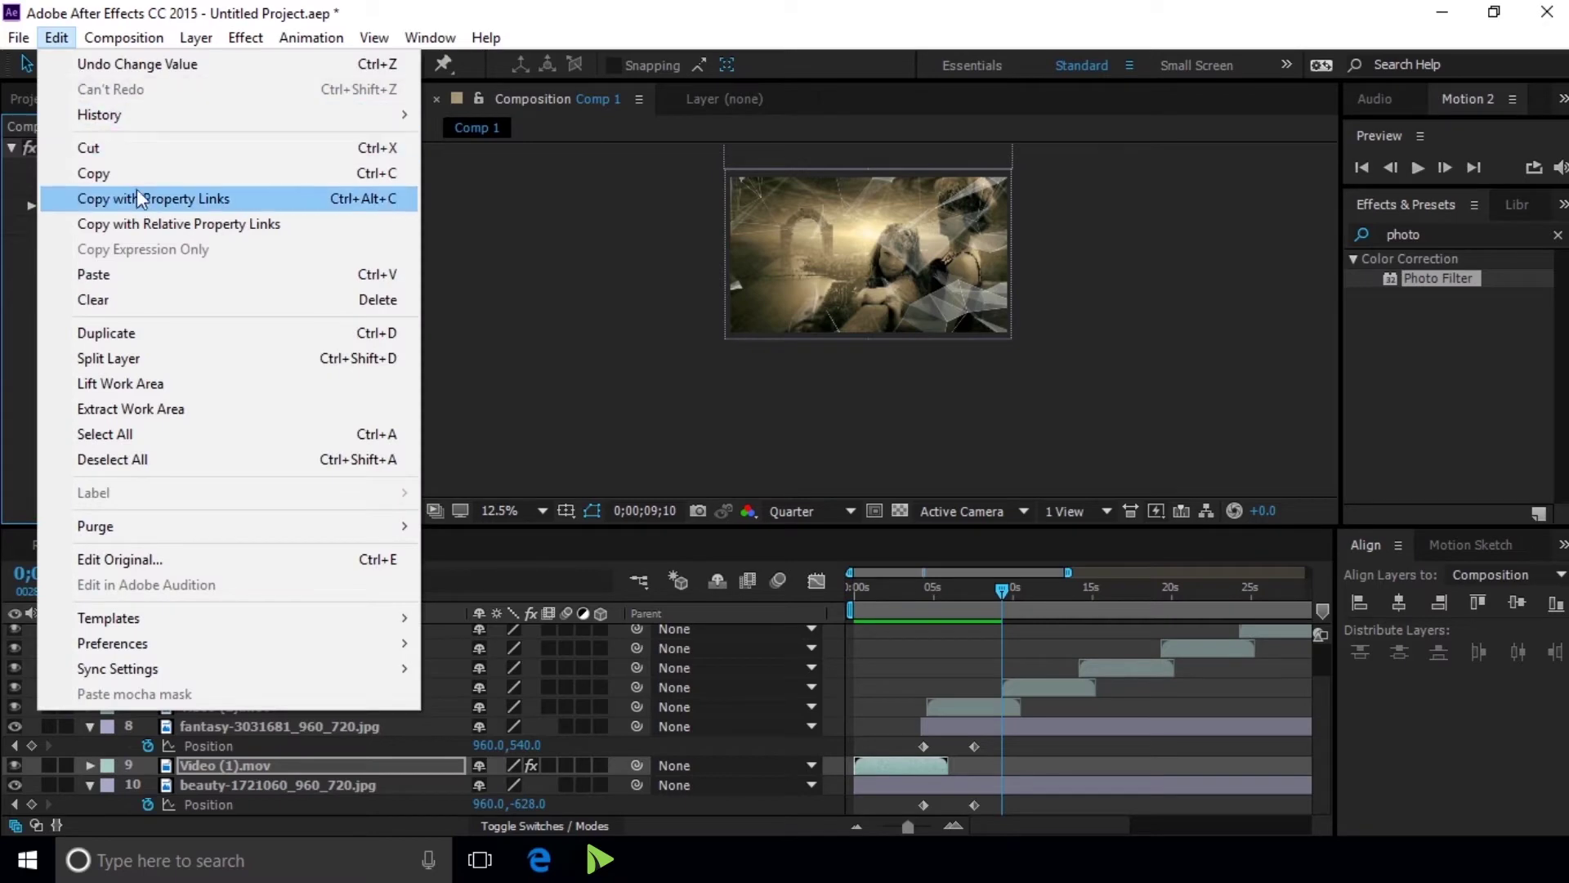
left_click(134, 179)
Paste the Photo Filter onto Video (2).mov
left_click(971, 706)
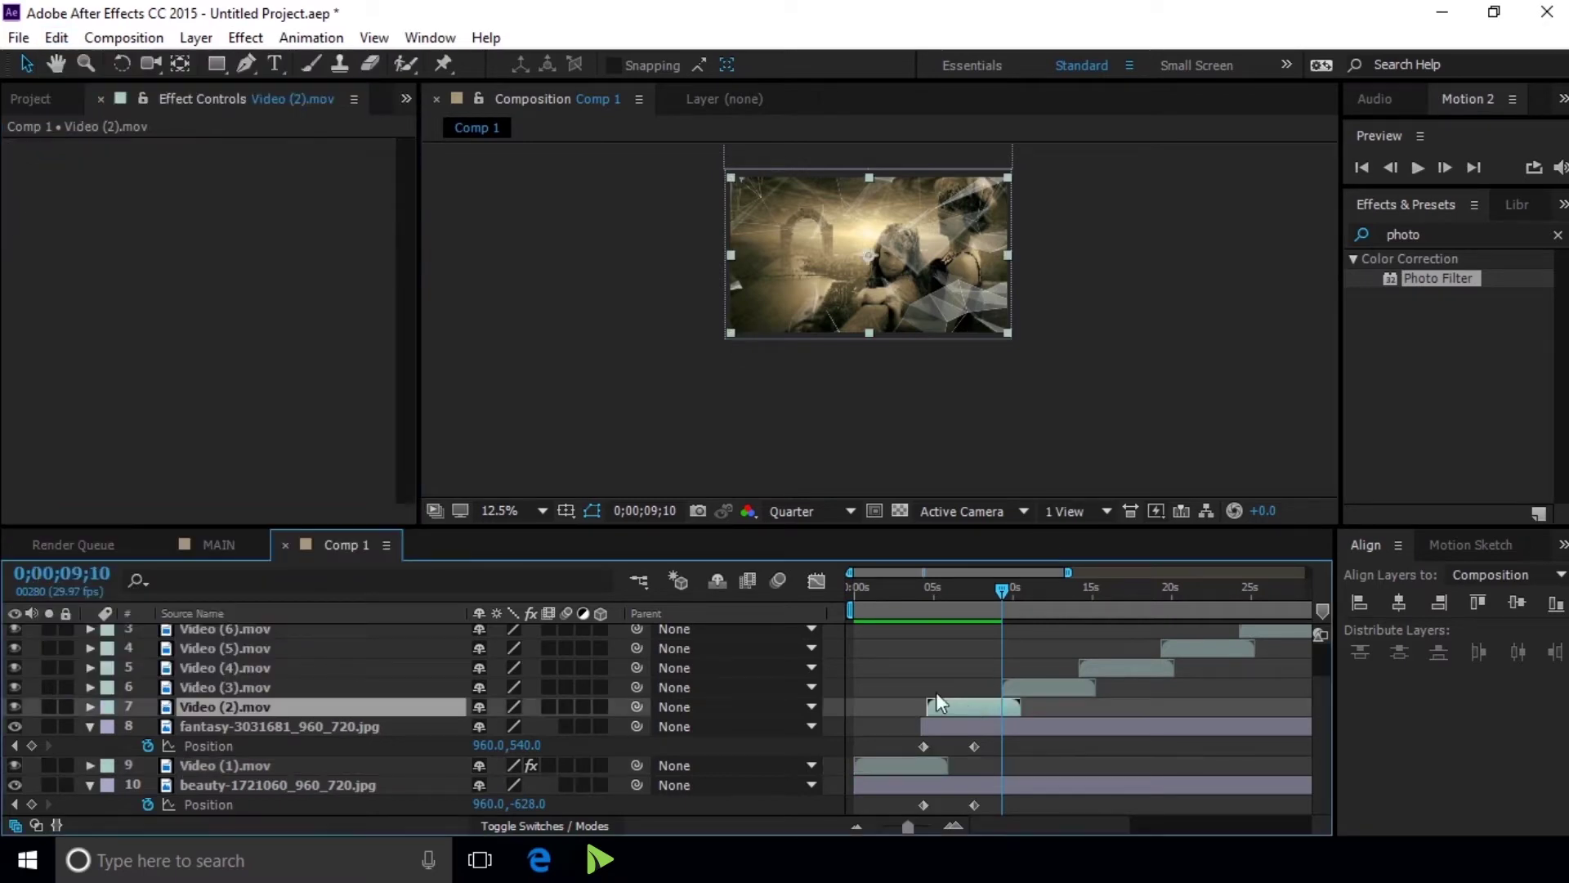
left_click(111, 233)
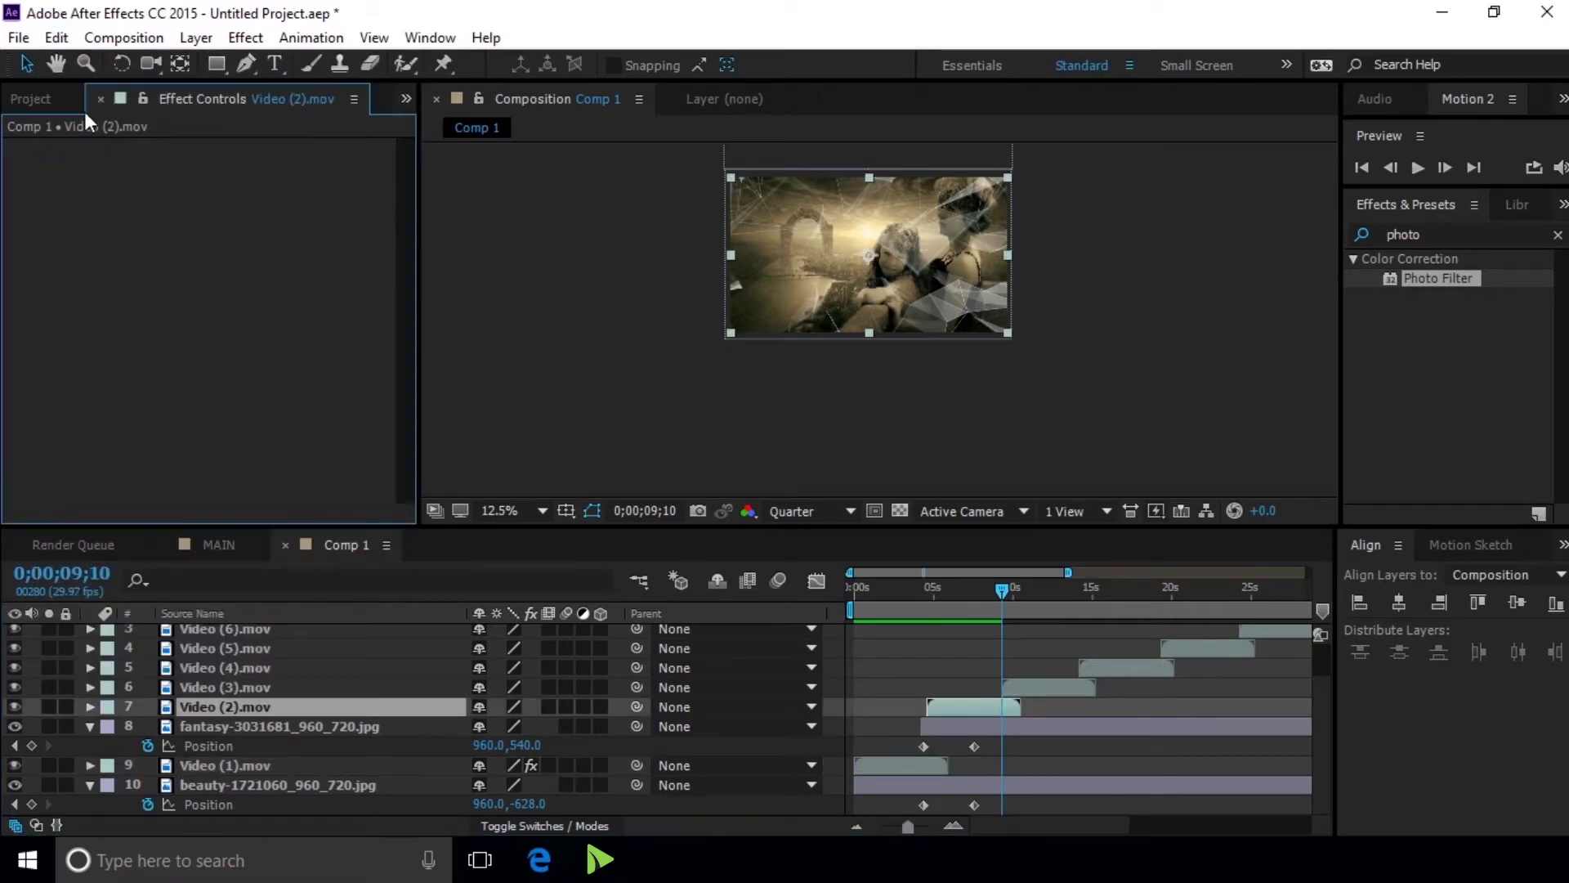
left_click(57, 38)
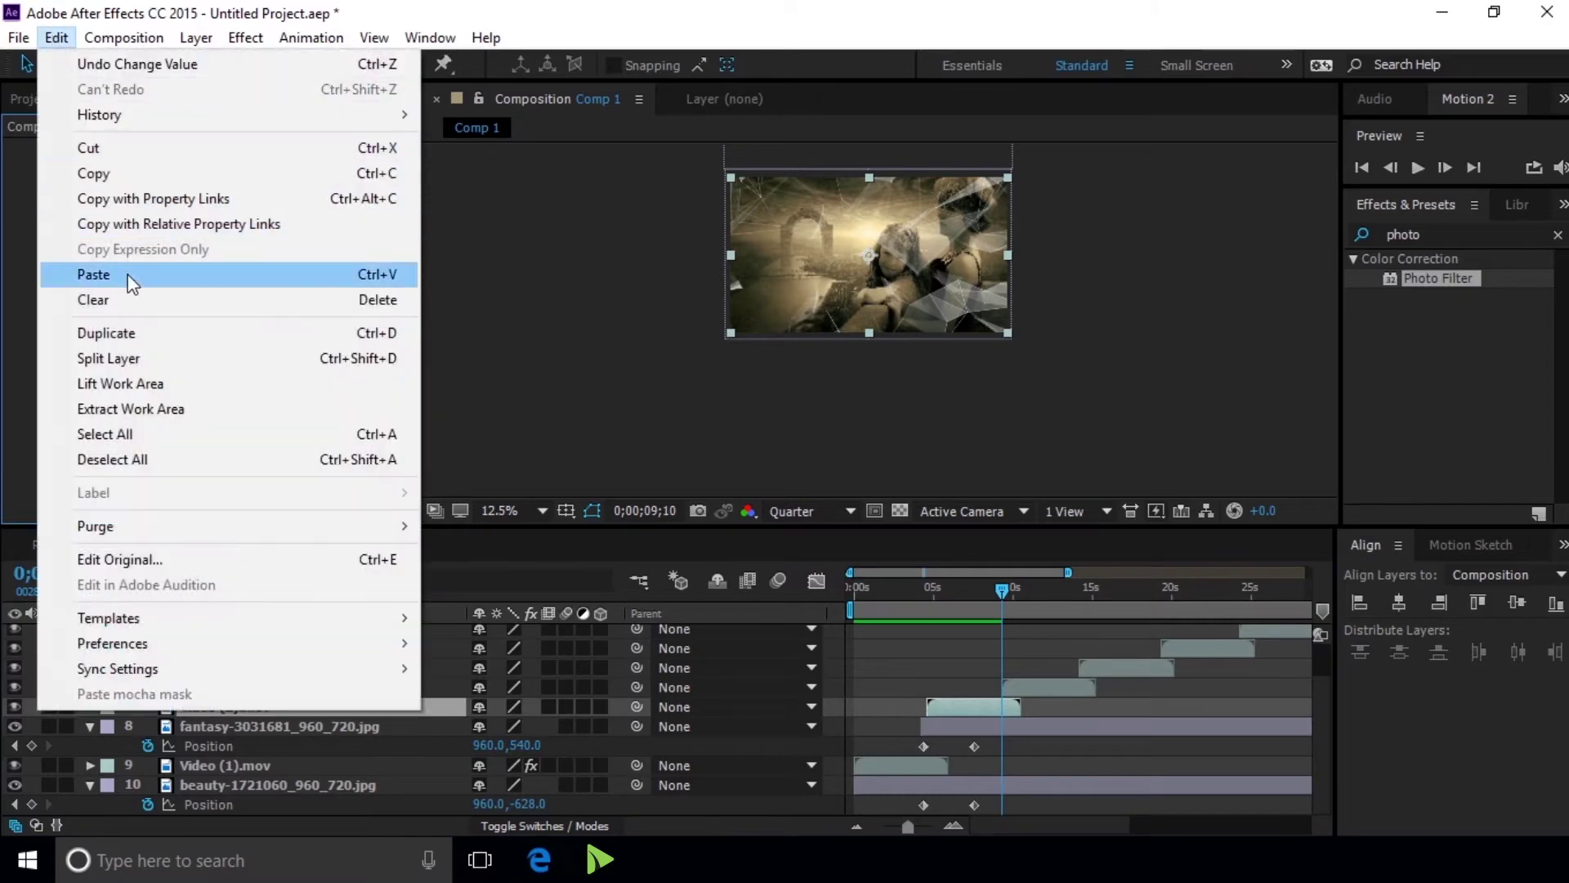
left_click(107, 274)
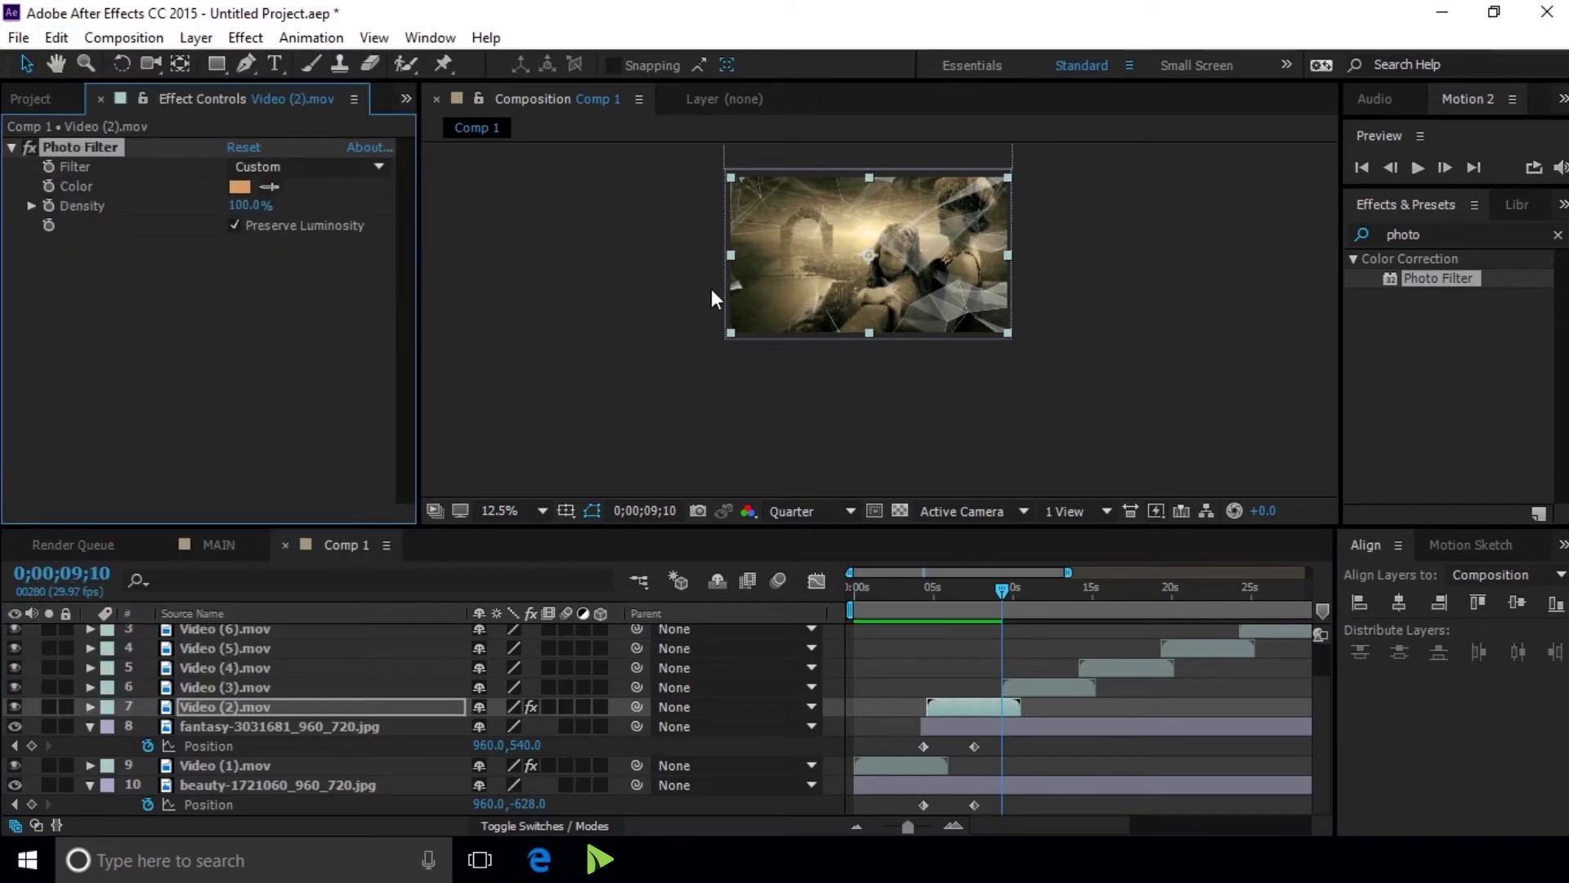
Retint Video (2).mov's Photo Filter to a salmon colour, DA8469
key("period")
key("comma")
left_click(240, 186)
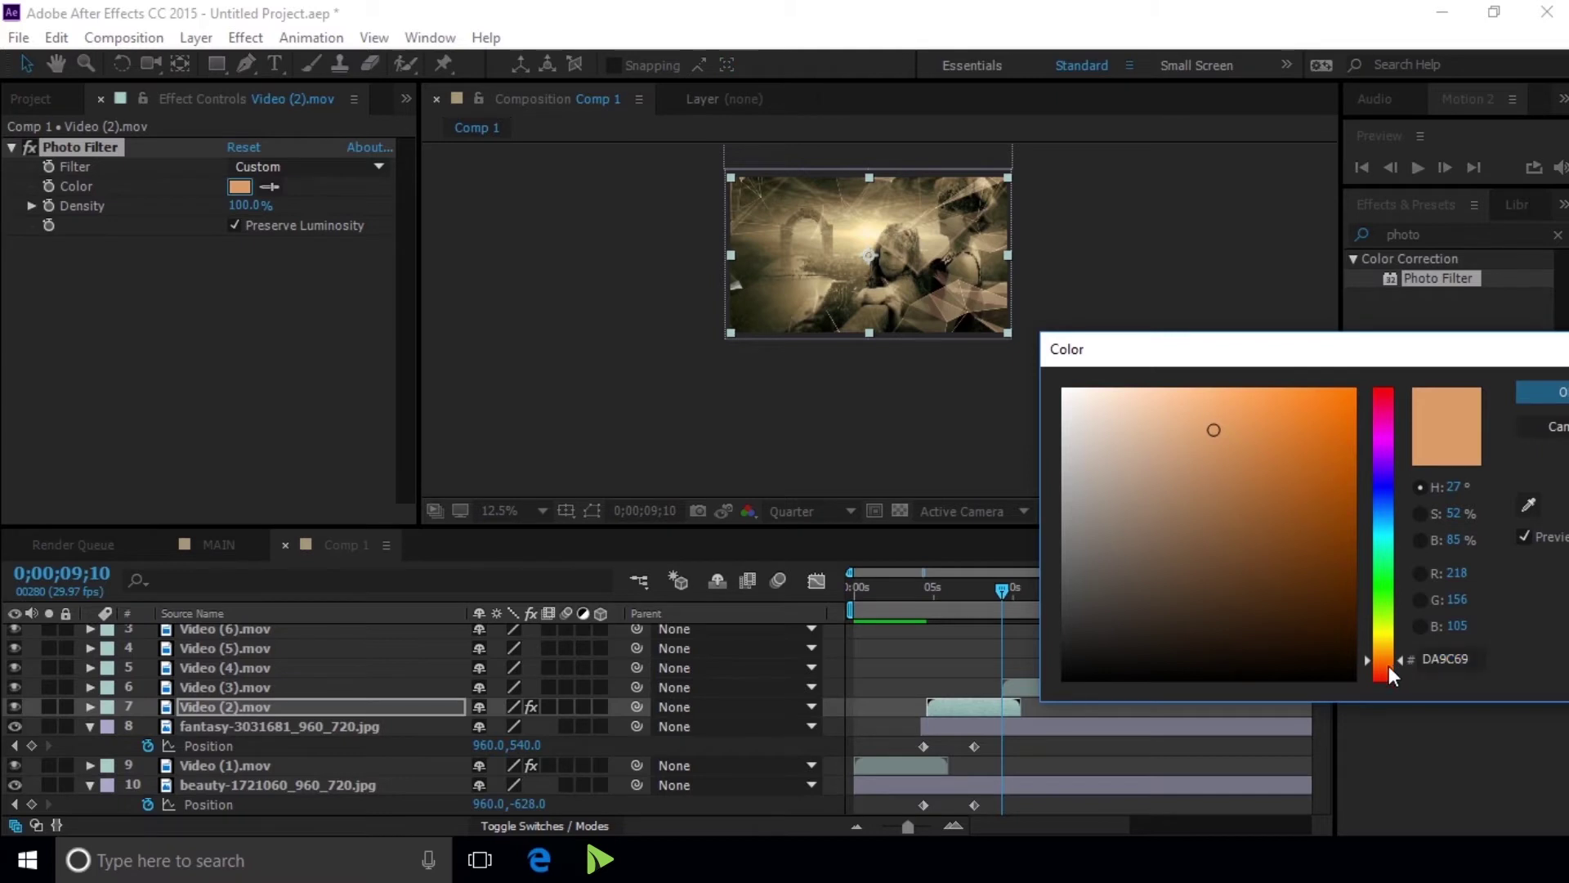
type("DAAE69")
key("Tab")
mouse_move(1395, 630)
left_mouse_down()
mouse_move(1386, 526)
mouse_move(1402, 678)
left_mouse_up()
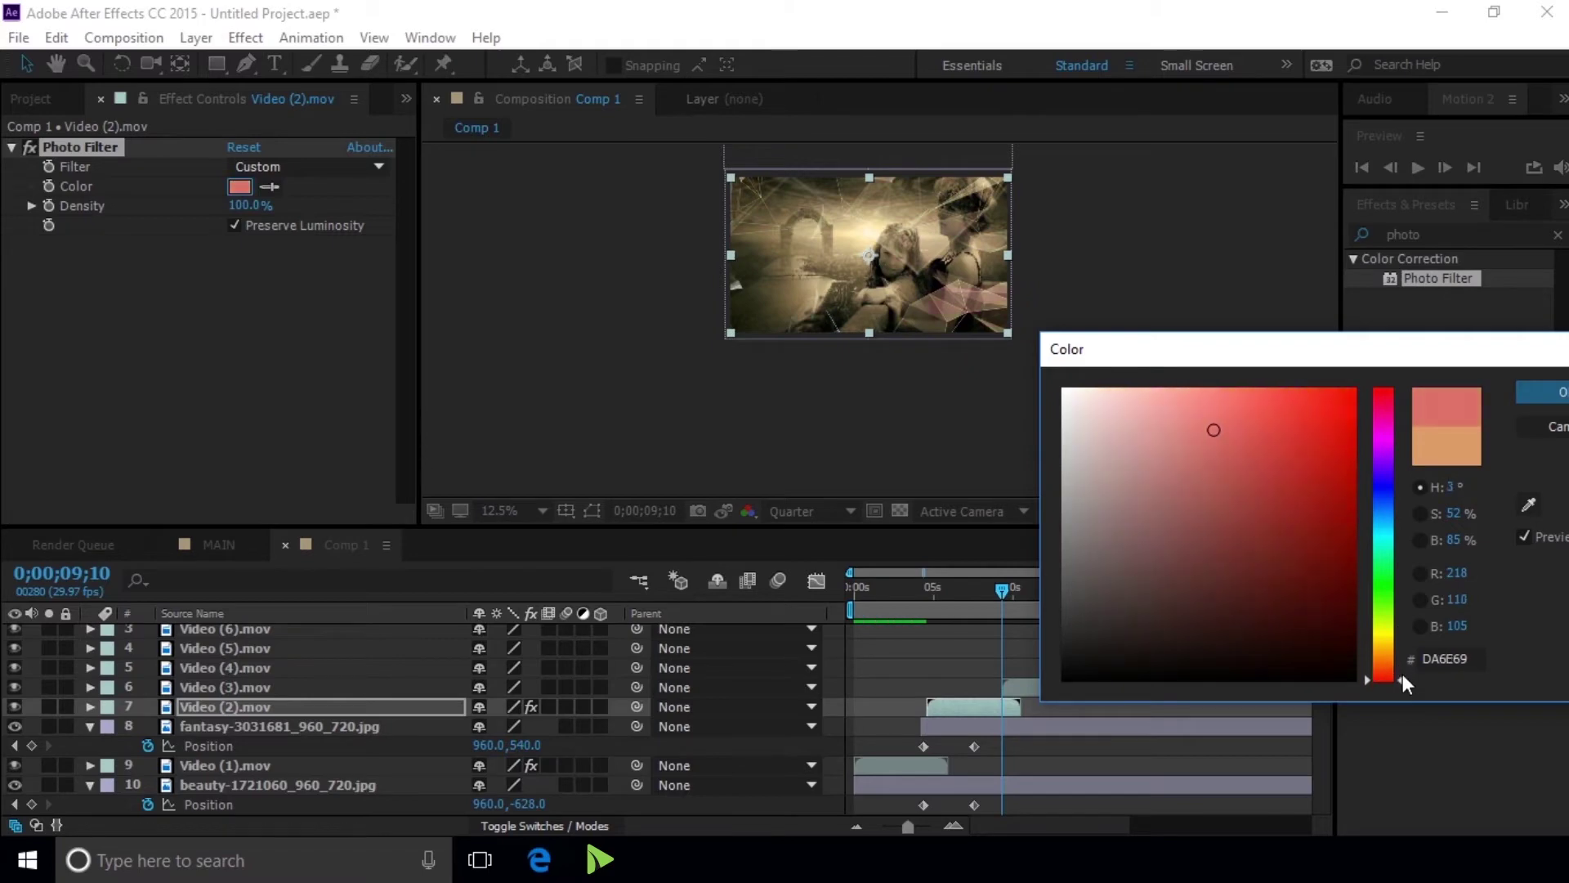
left_click_drag(1402, 678, 1400, 670)
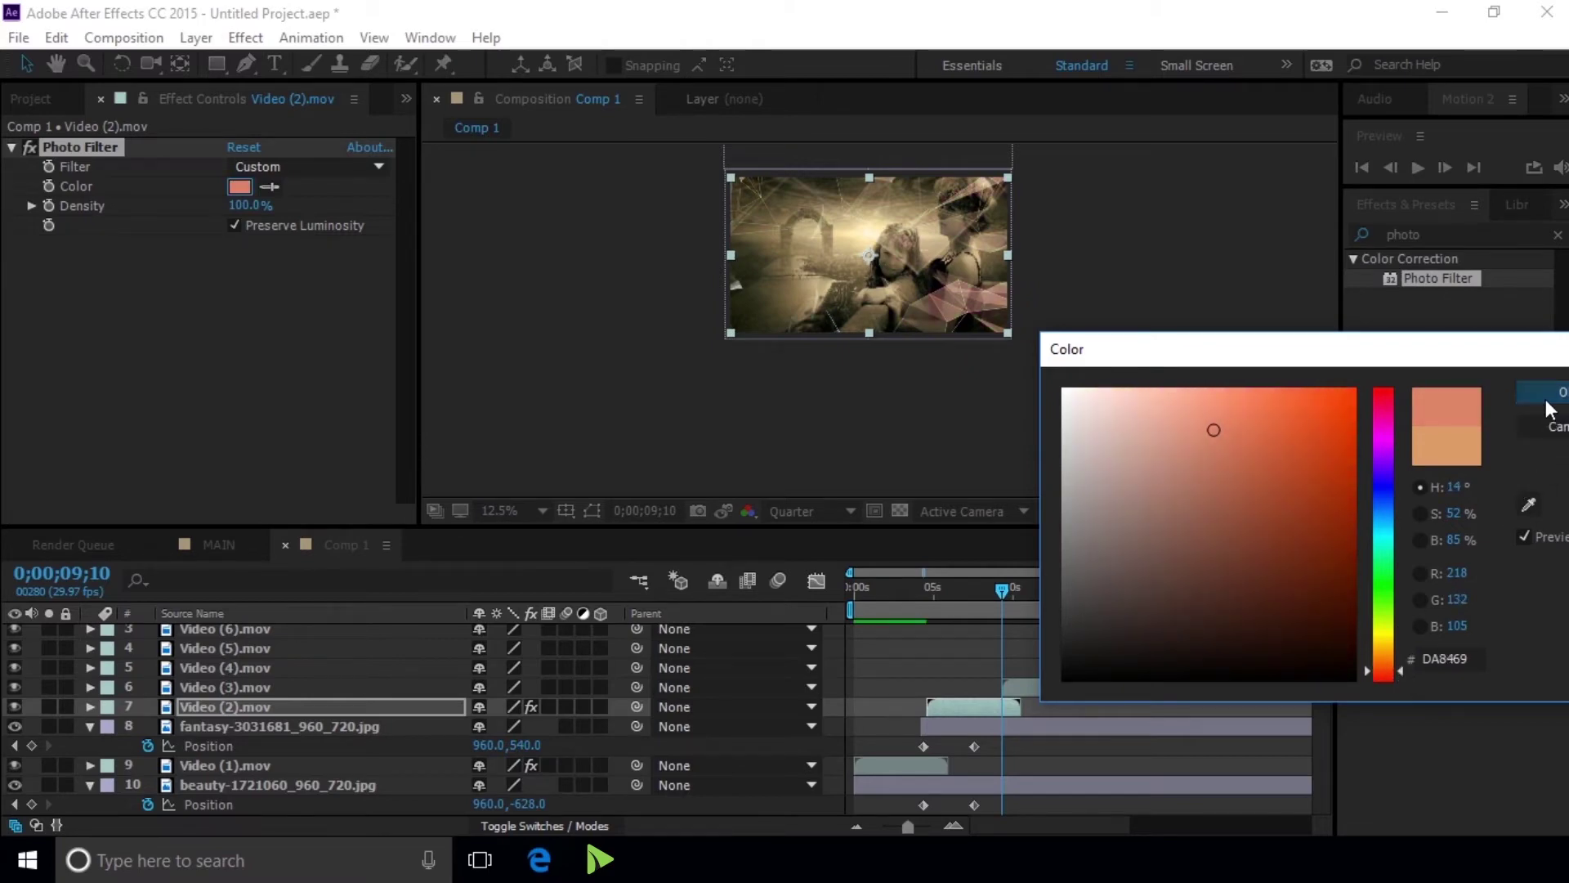
left_click(1545, 395)
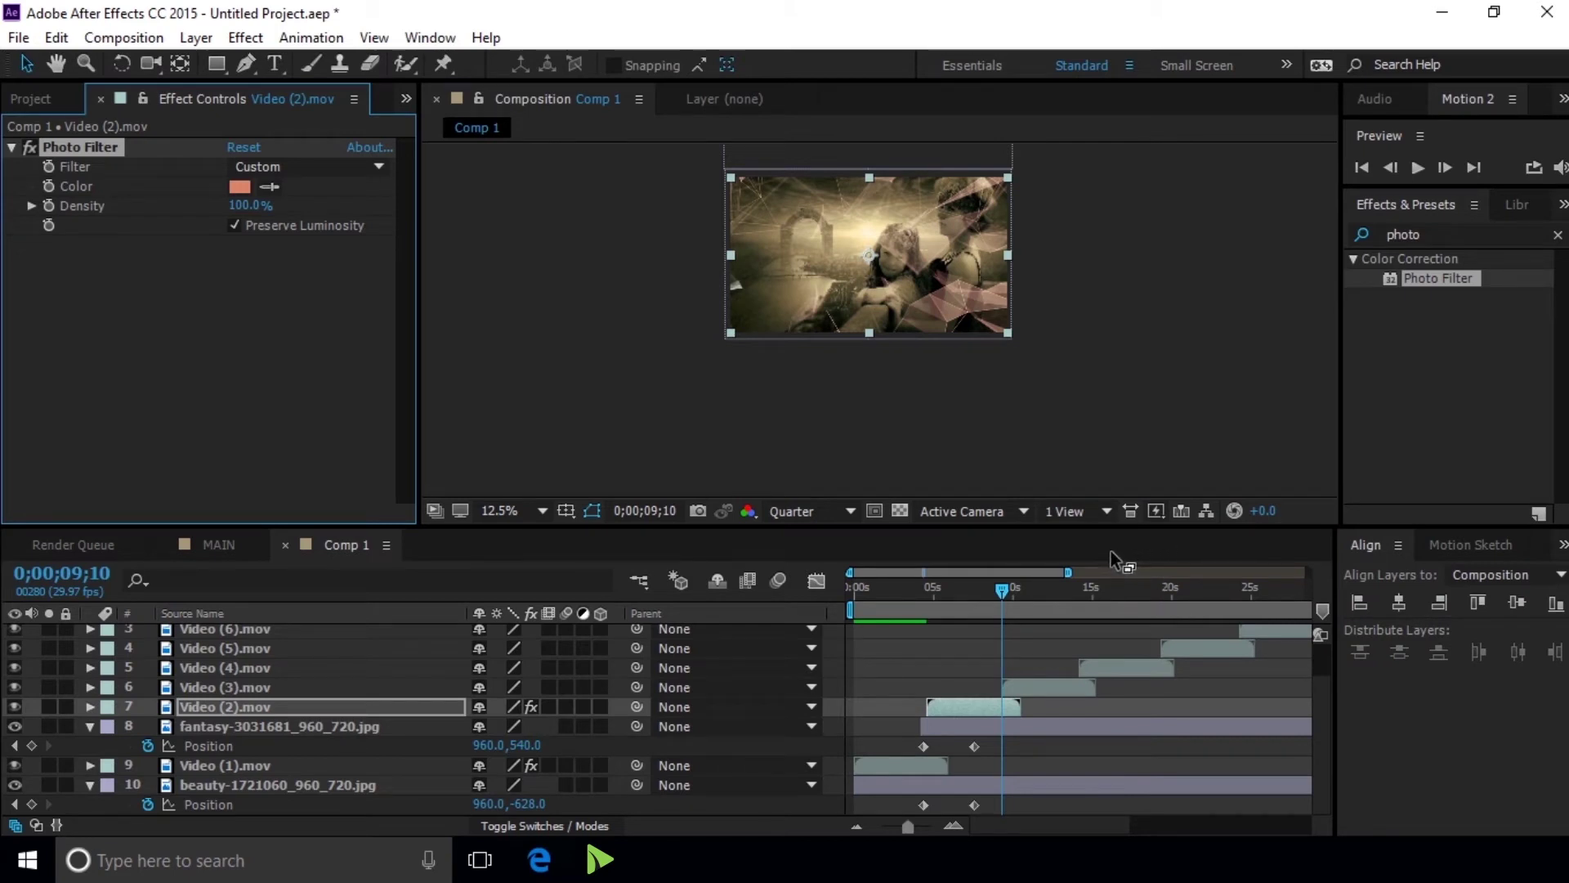
left_click(44, 100)
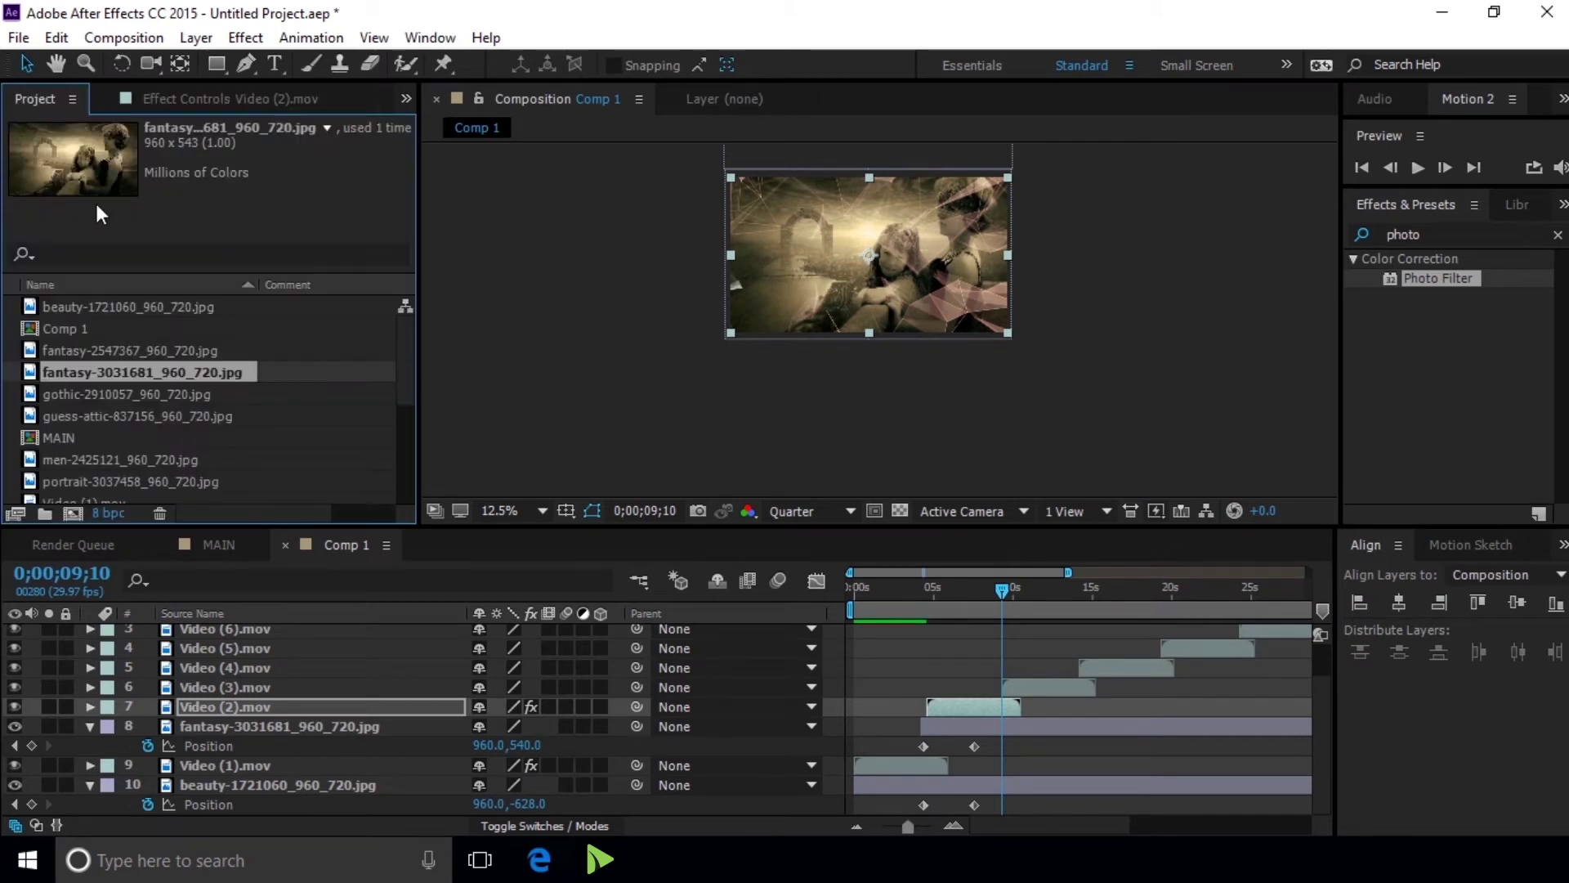
Add guess-attic-837156_960_720.jpg to Comp 1 just above Video (2)
left_click(134, 308)
left_click(131, 348)
left_click(134, 372)
left_click(140, 394)
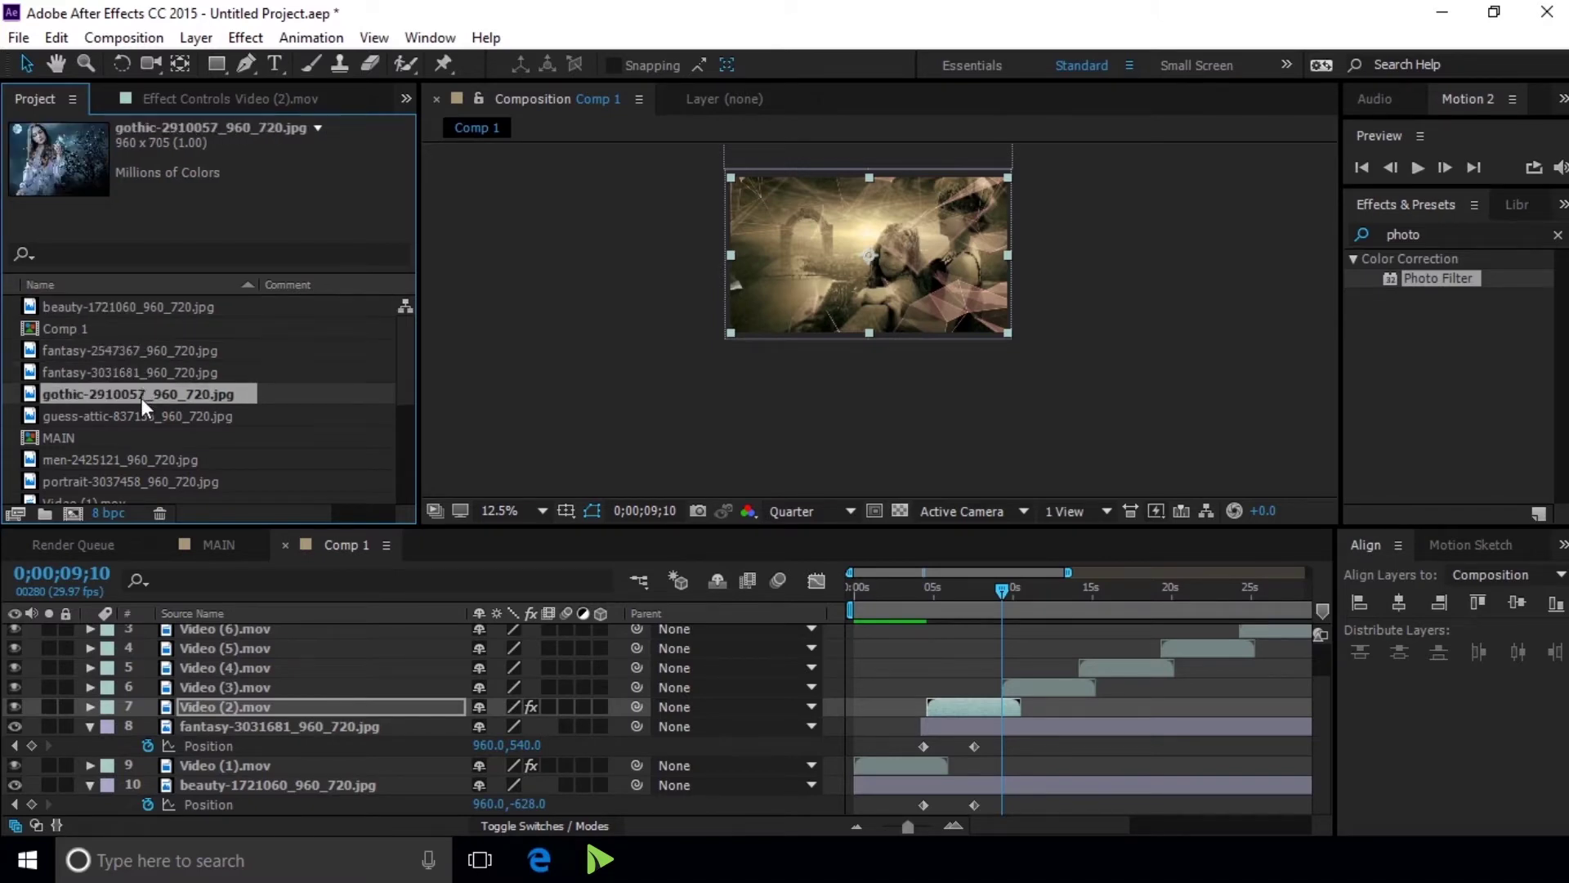
left_click_drag(148, 411, 953, 691)
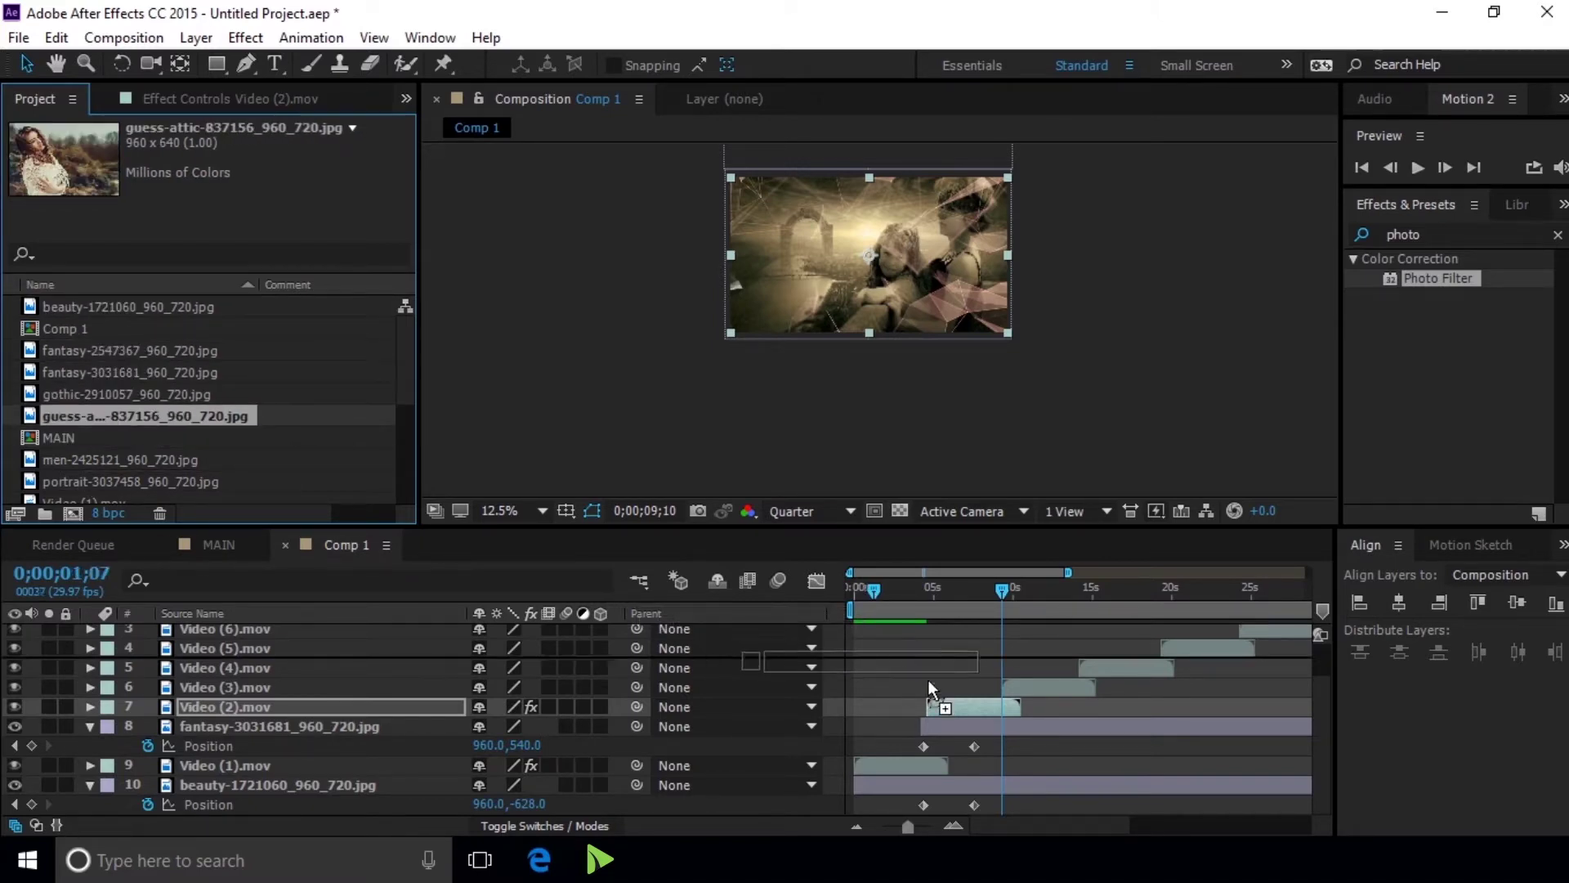
left_click_drag(953, 692, 1057, 713)
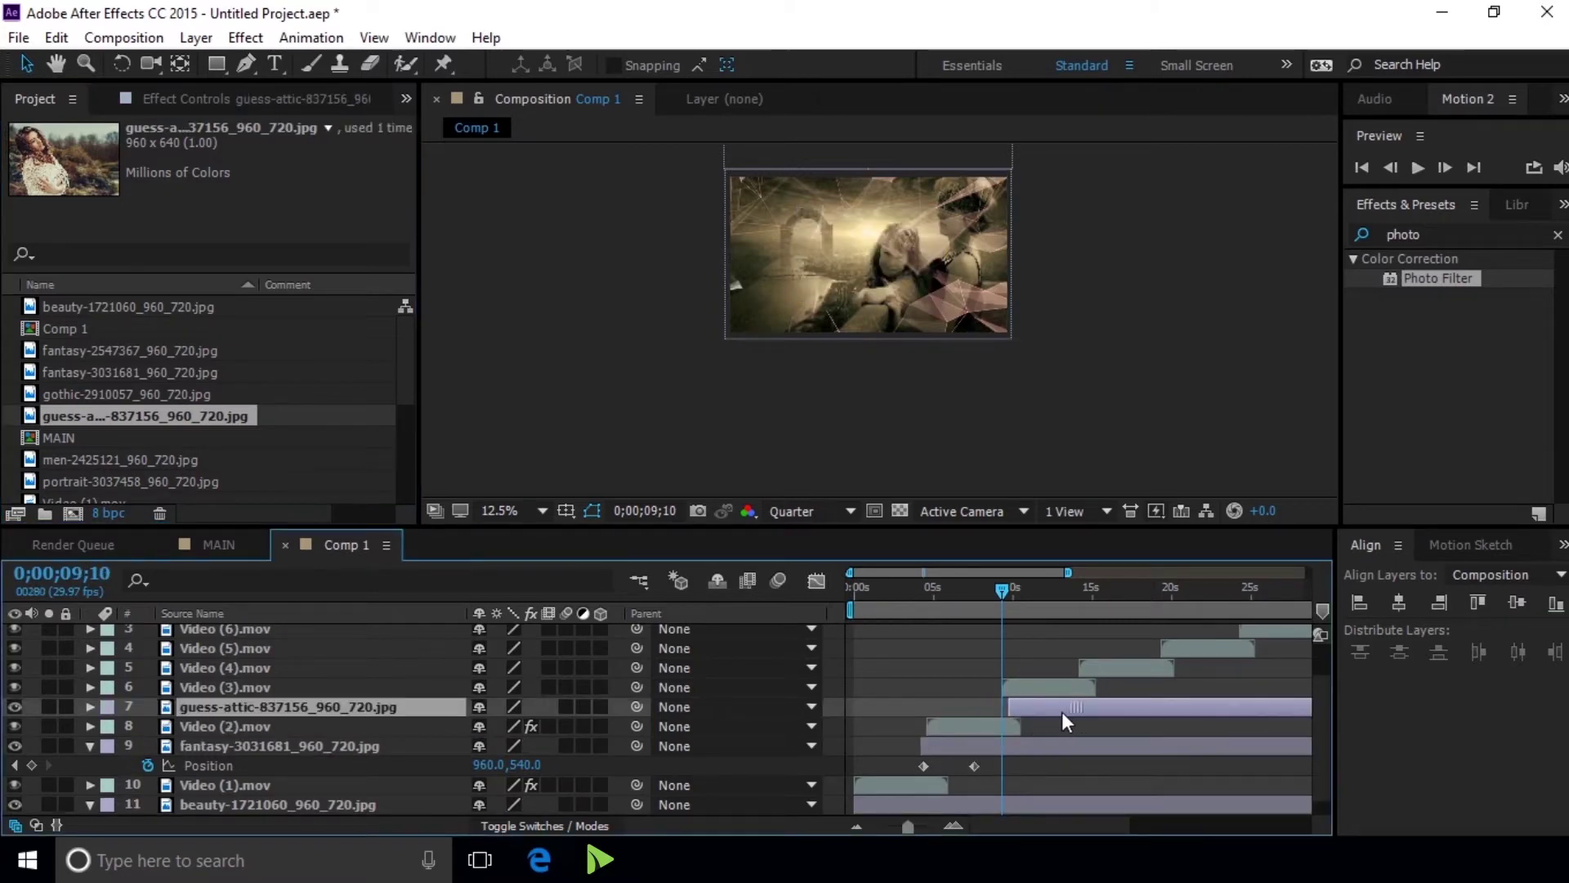
Scale the guess-attic photo to fill the frame and start it around 12 s
left_click_drag(939, 301, 1012, 337)
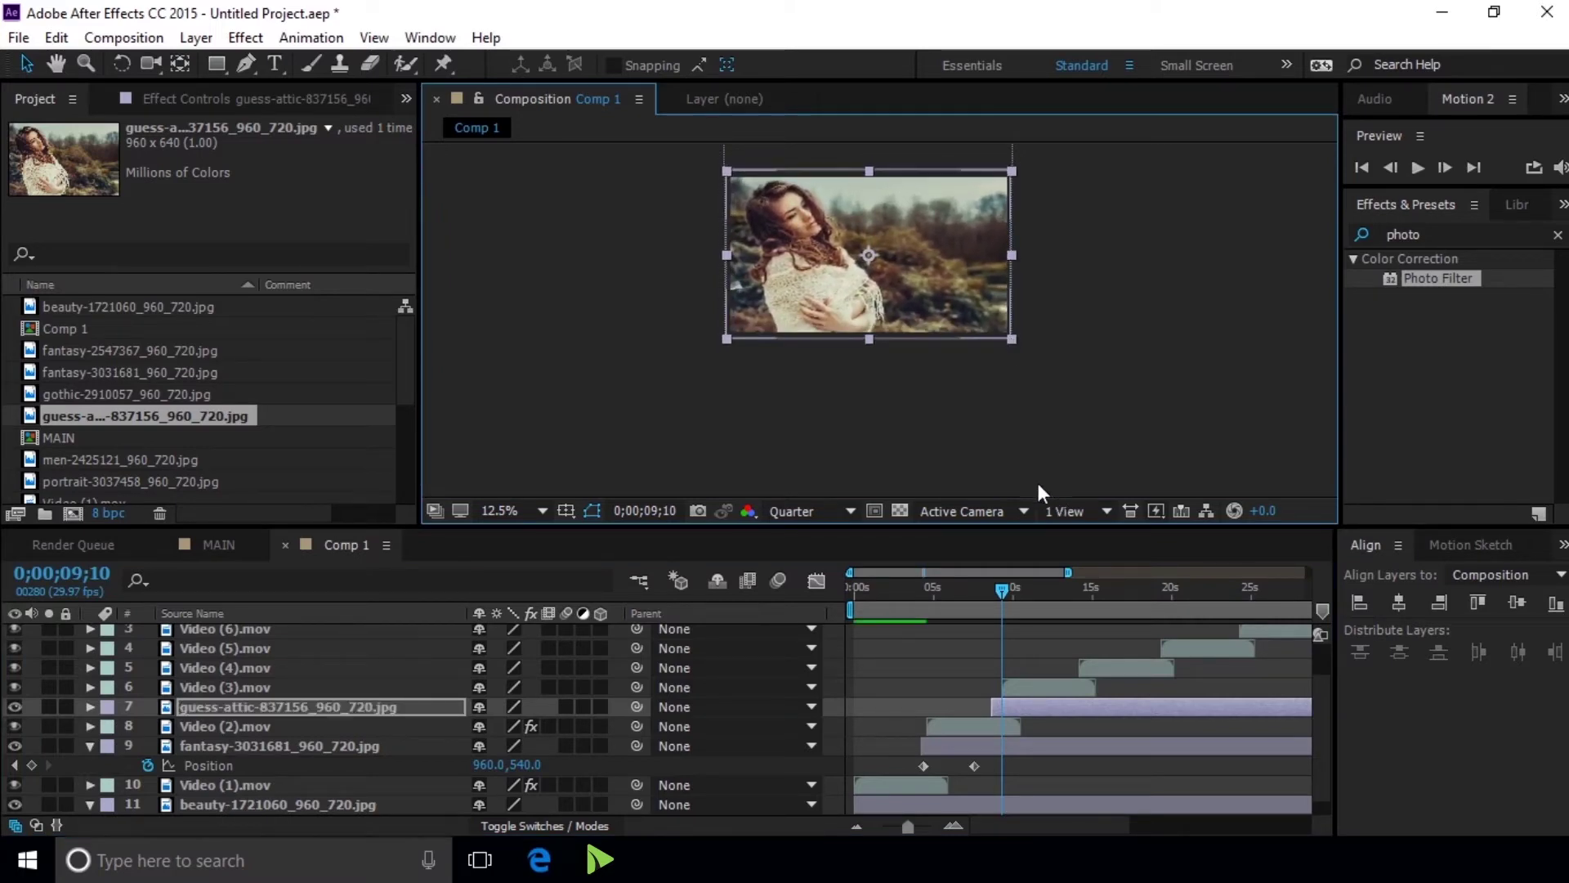
left_click_drag(1040, 712, 1093, 716)
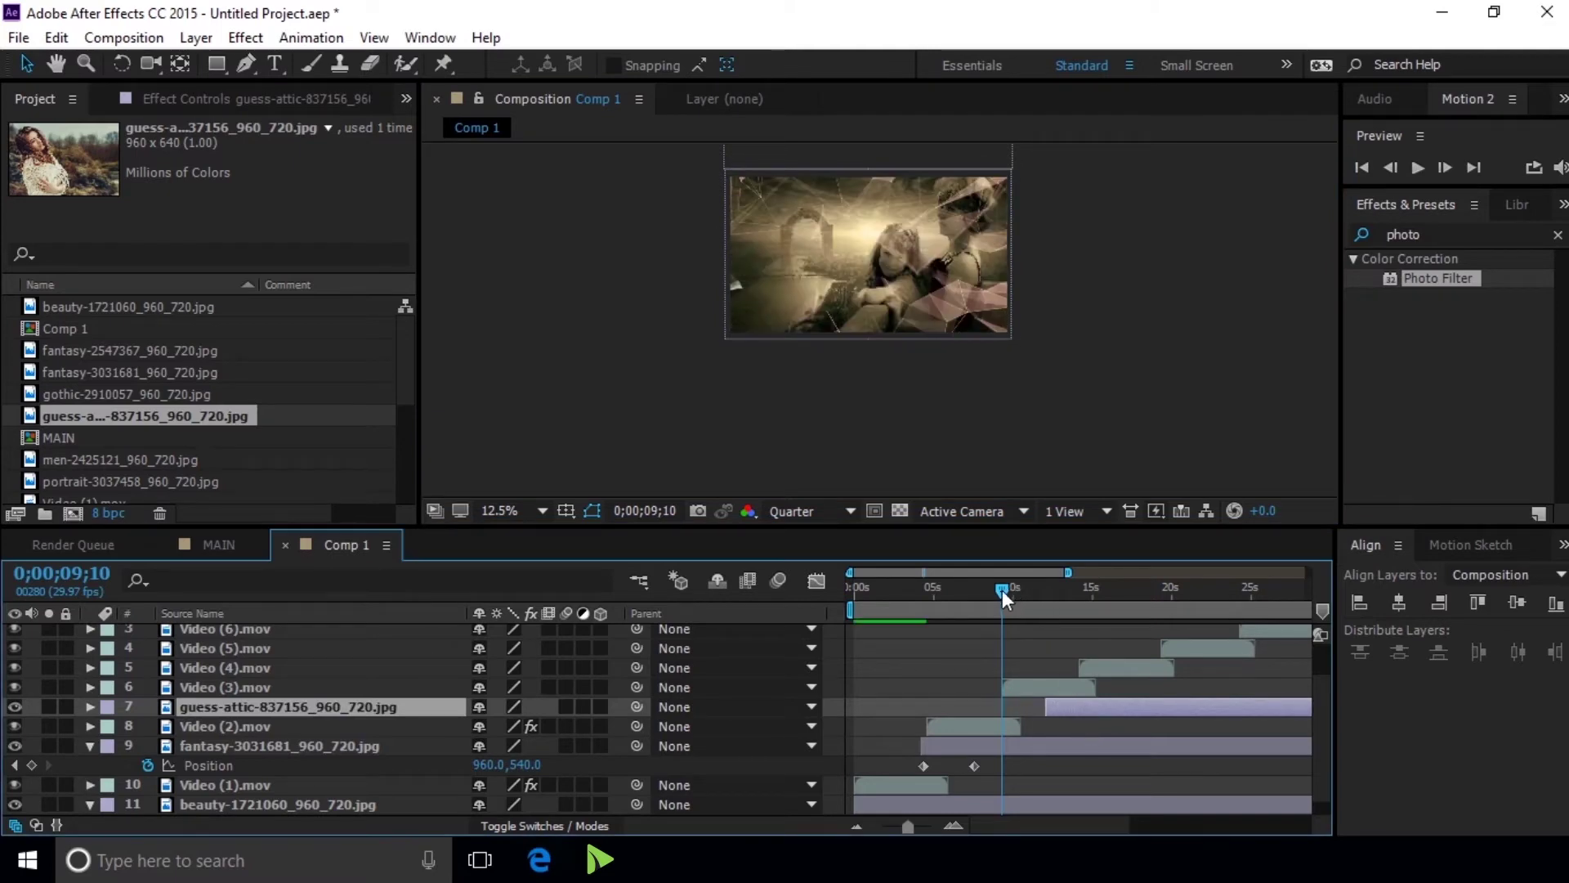
left_click_drag(1002, 590, 1000, 592)
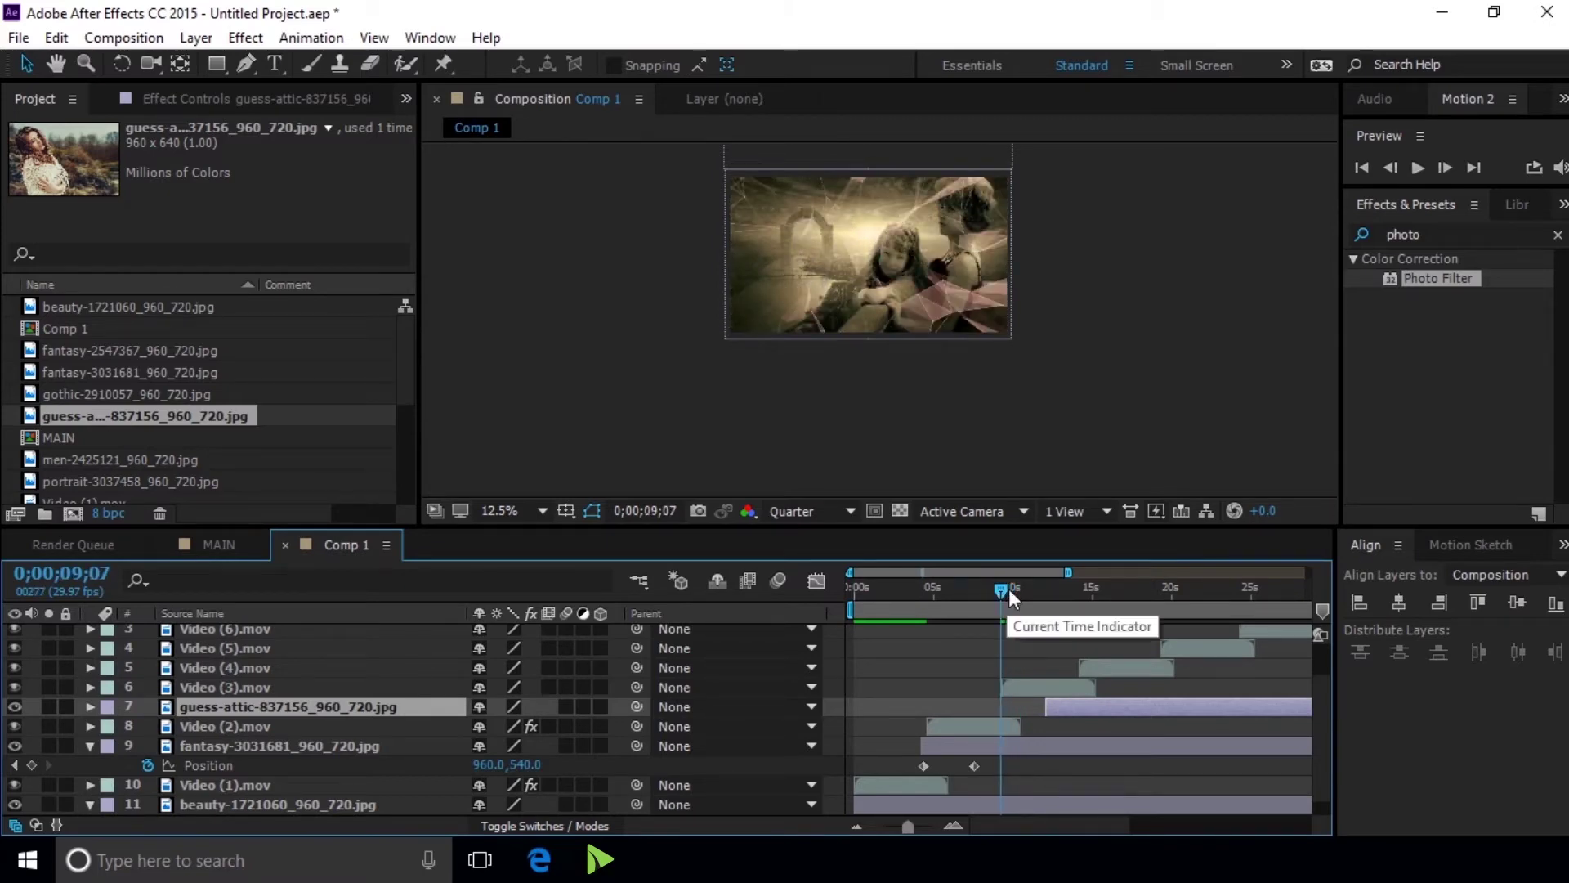
Keyframe the fantasy photo's Position and keyframe guess-attic's starting Position off-frame left
left_click_drag(1105, 708, 1059, 708)
mouse_move(1001, 591)
left_mouse_down()
mouse_move(966, 590)
mouse_move(998, 586)
left_mouse_up()
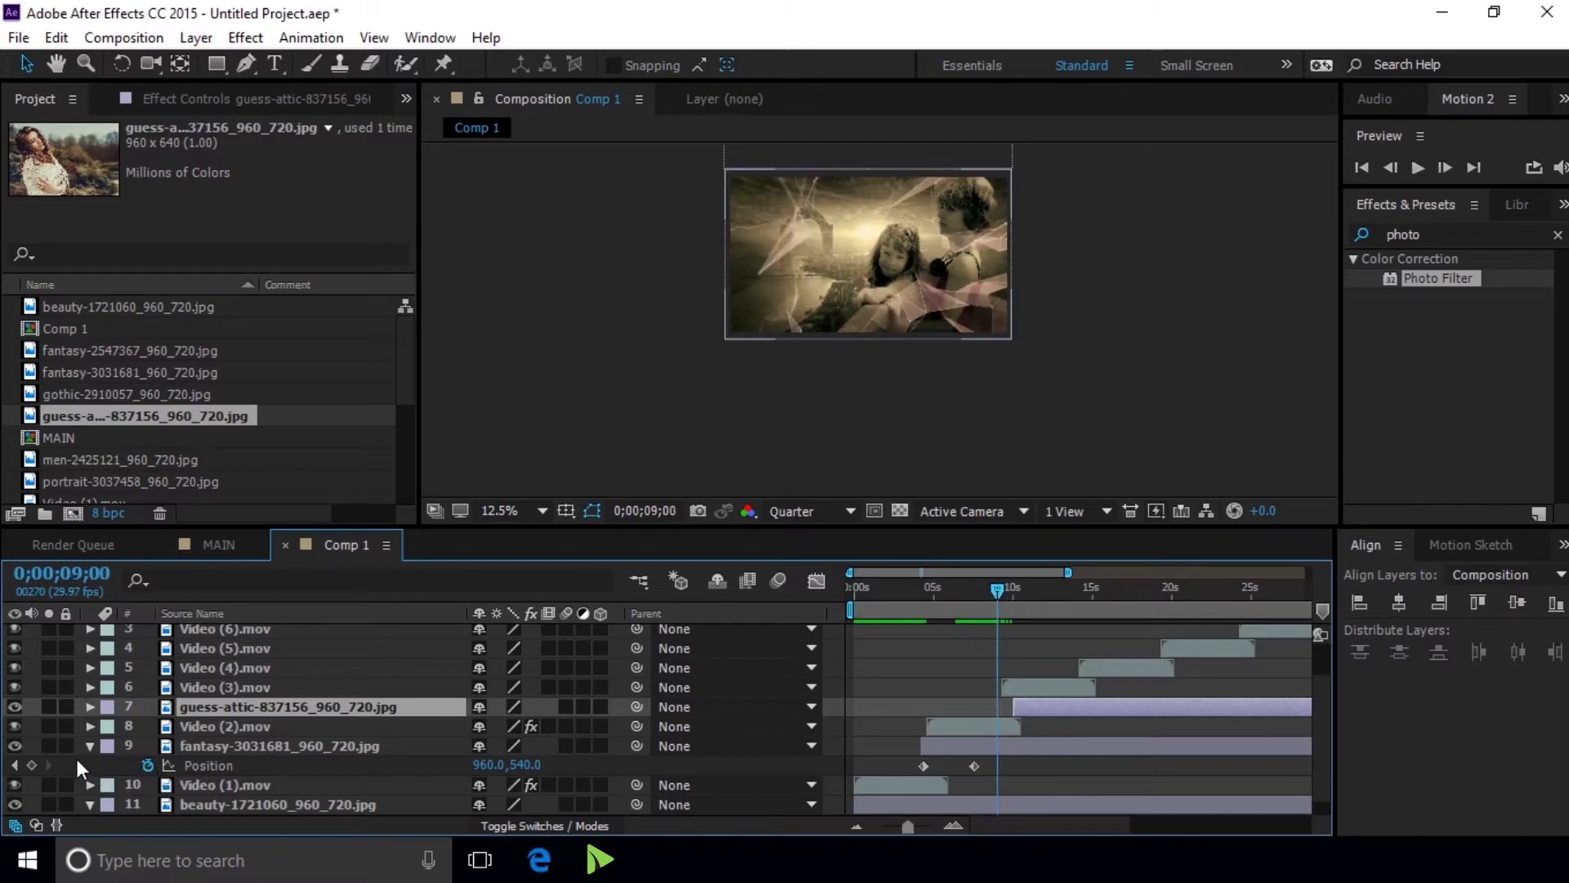
left_click(31, 765)
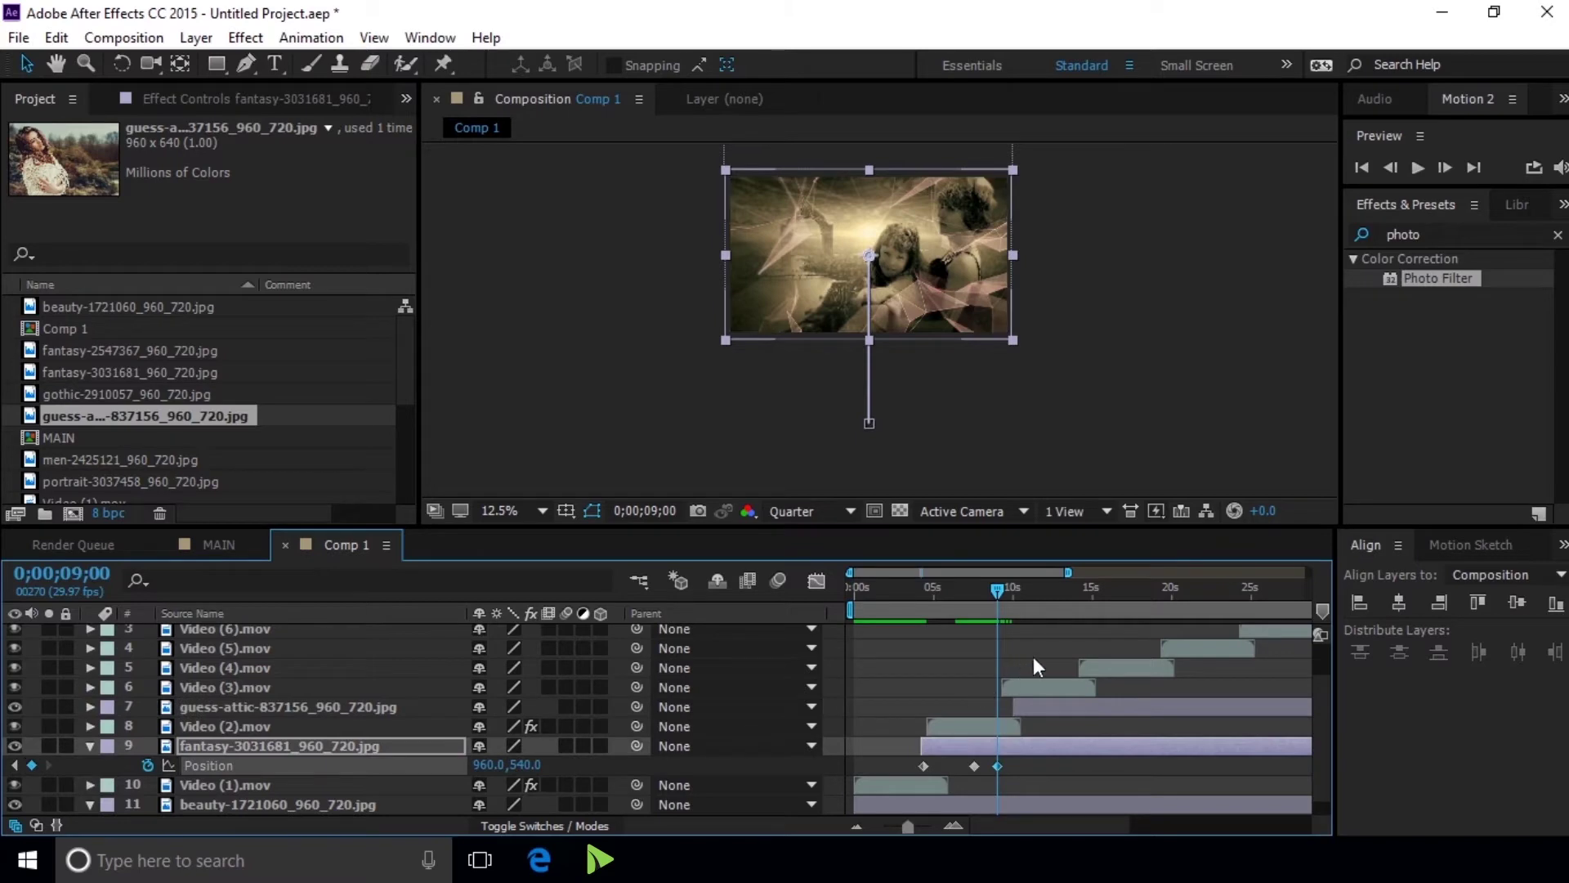
left_click_drag(1037, 706, 1018, 706)
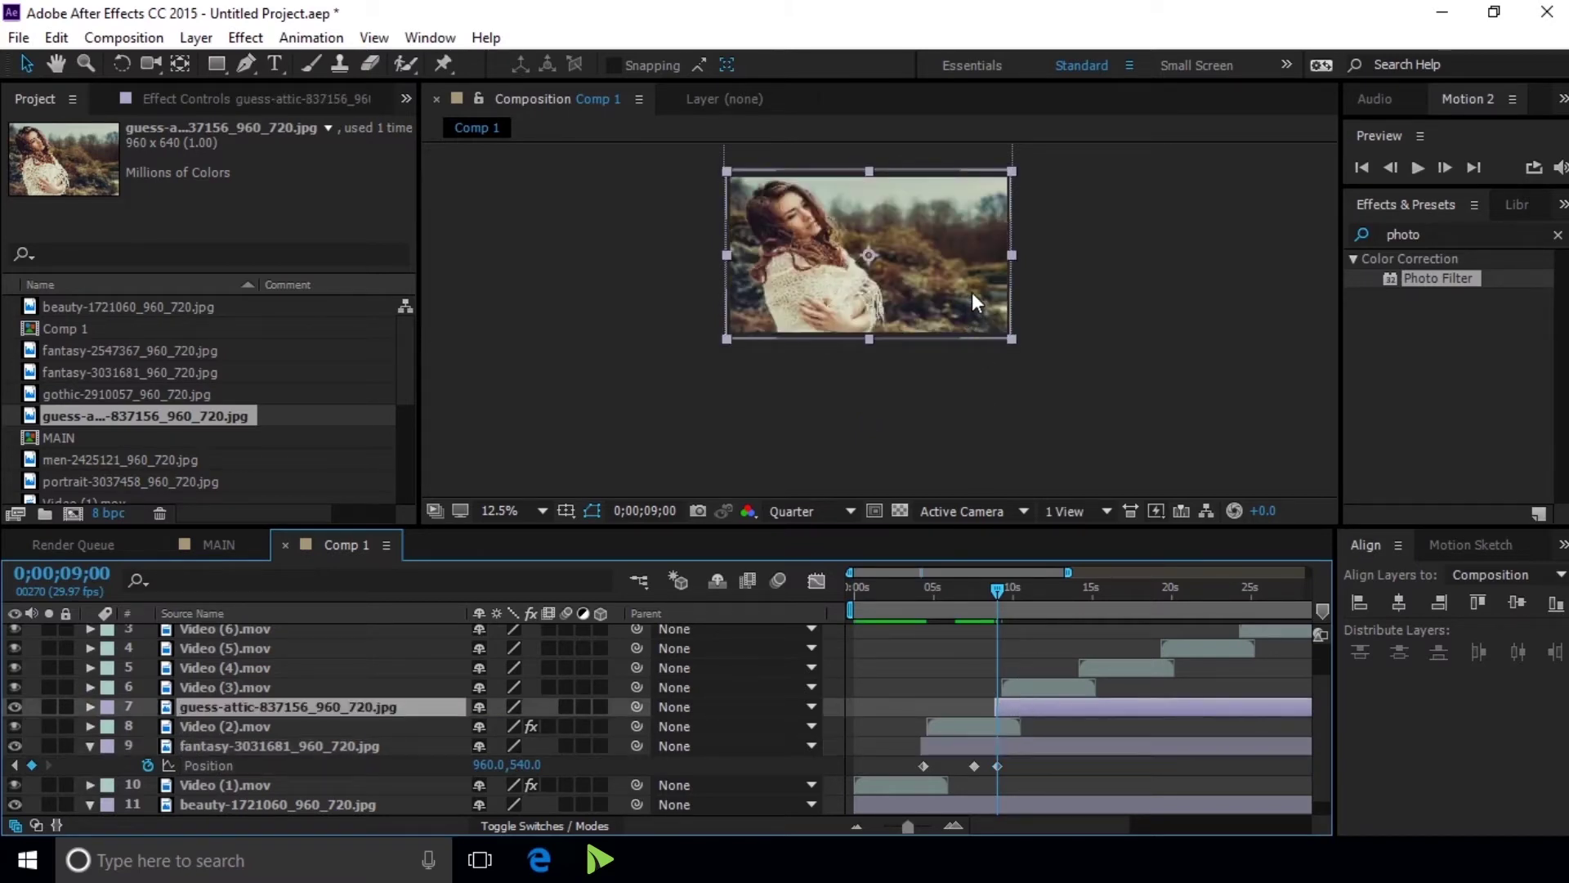
left_click_drag(949, 273, 691, 273)
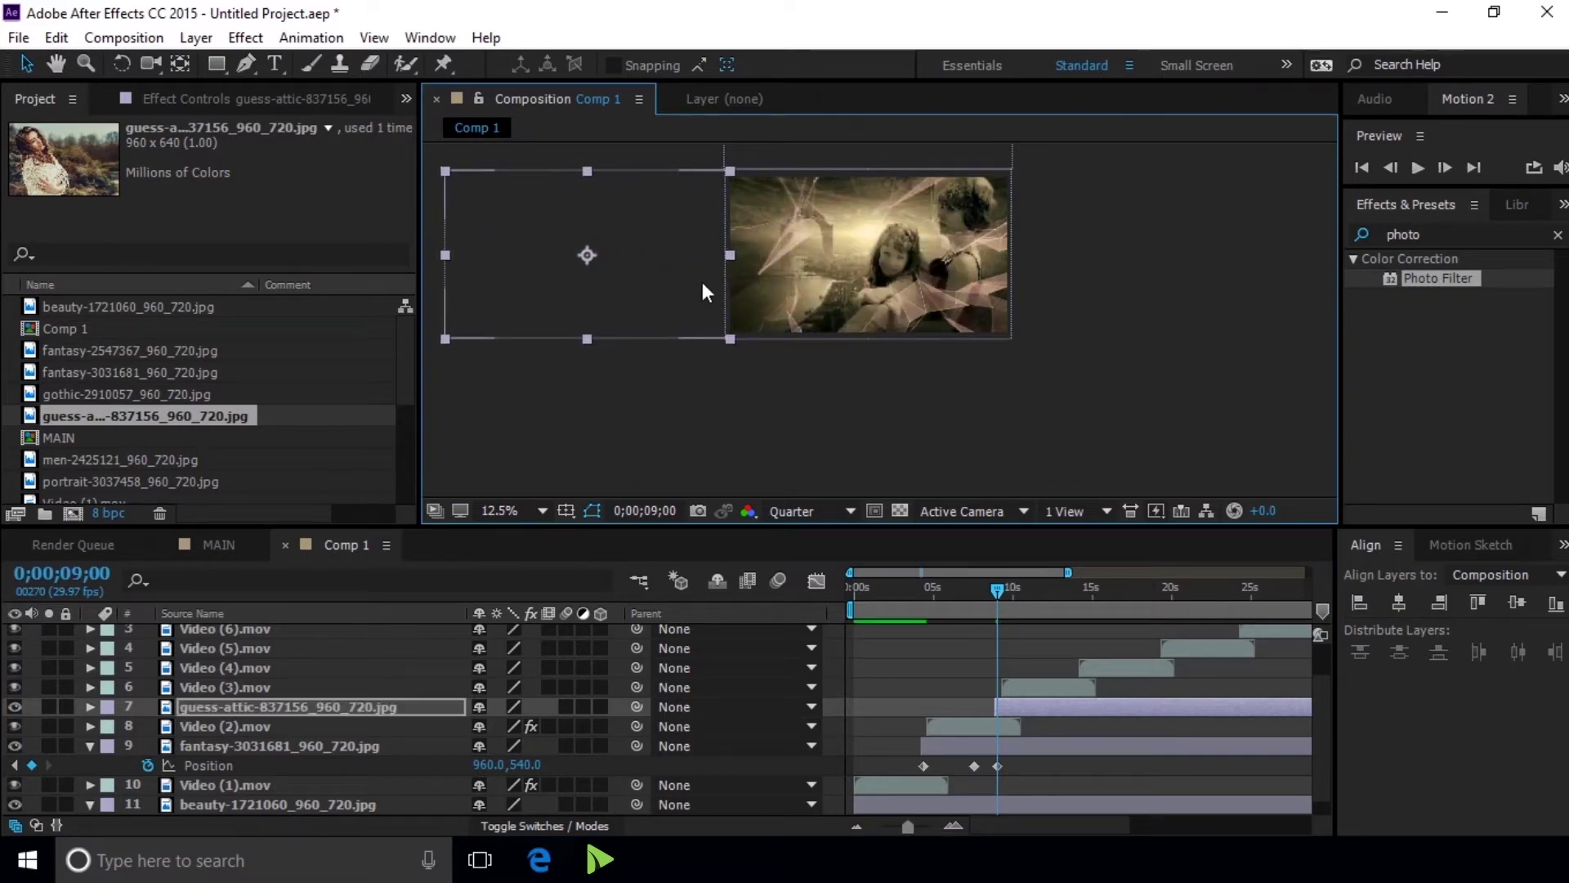
key("p")
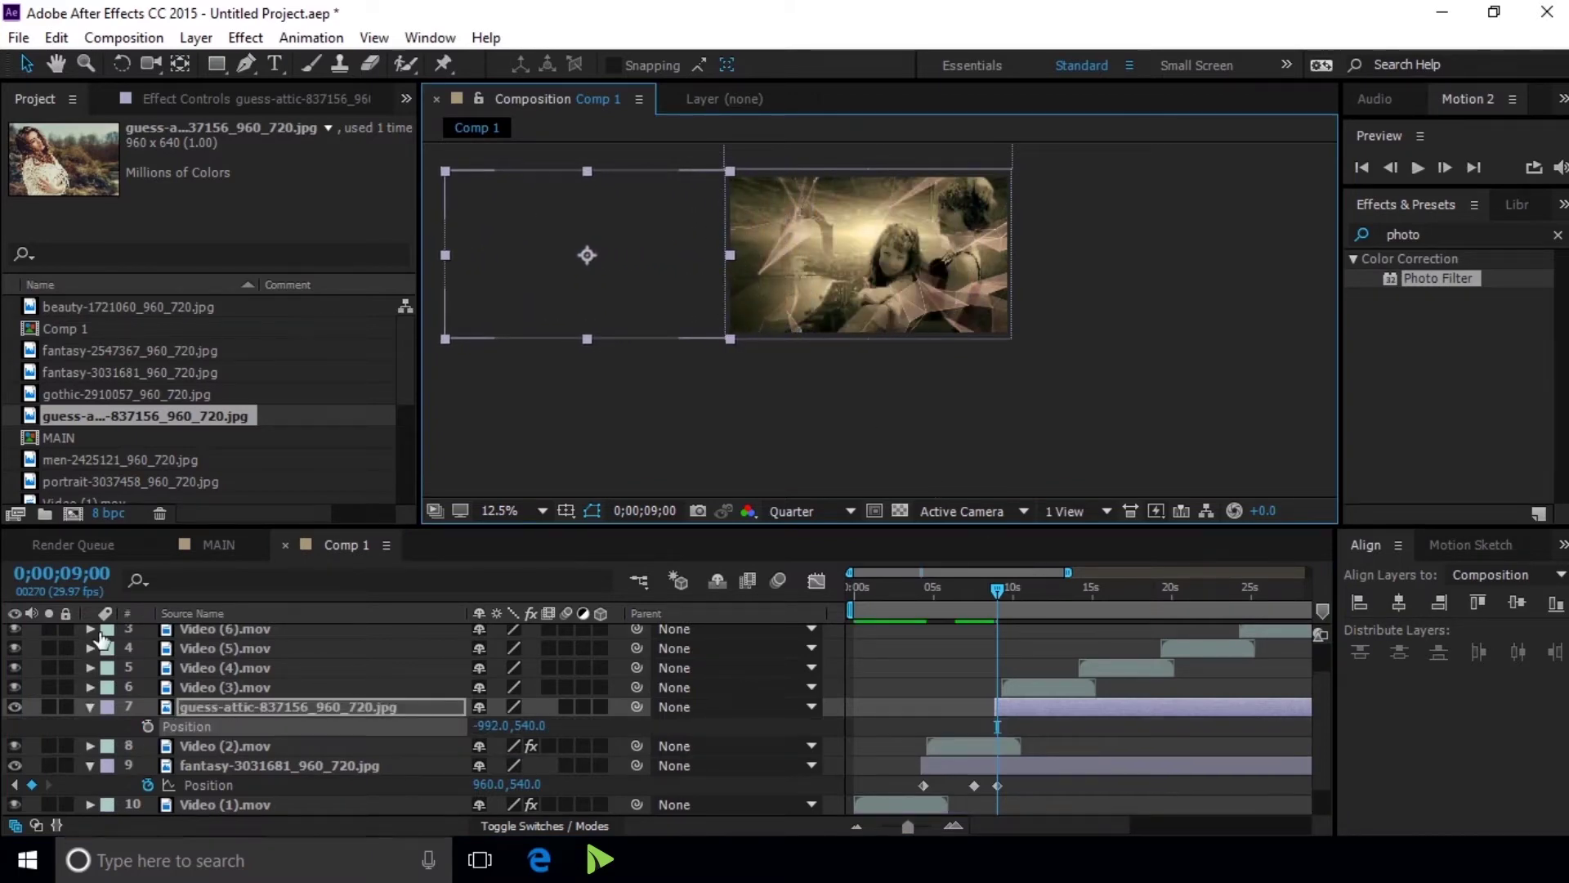
left_click(147, 727)
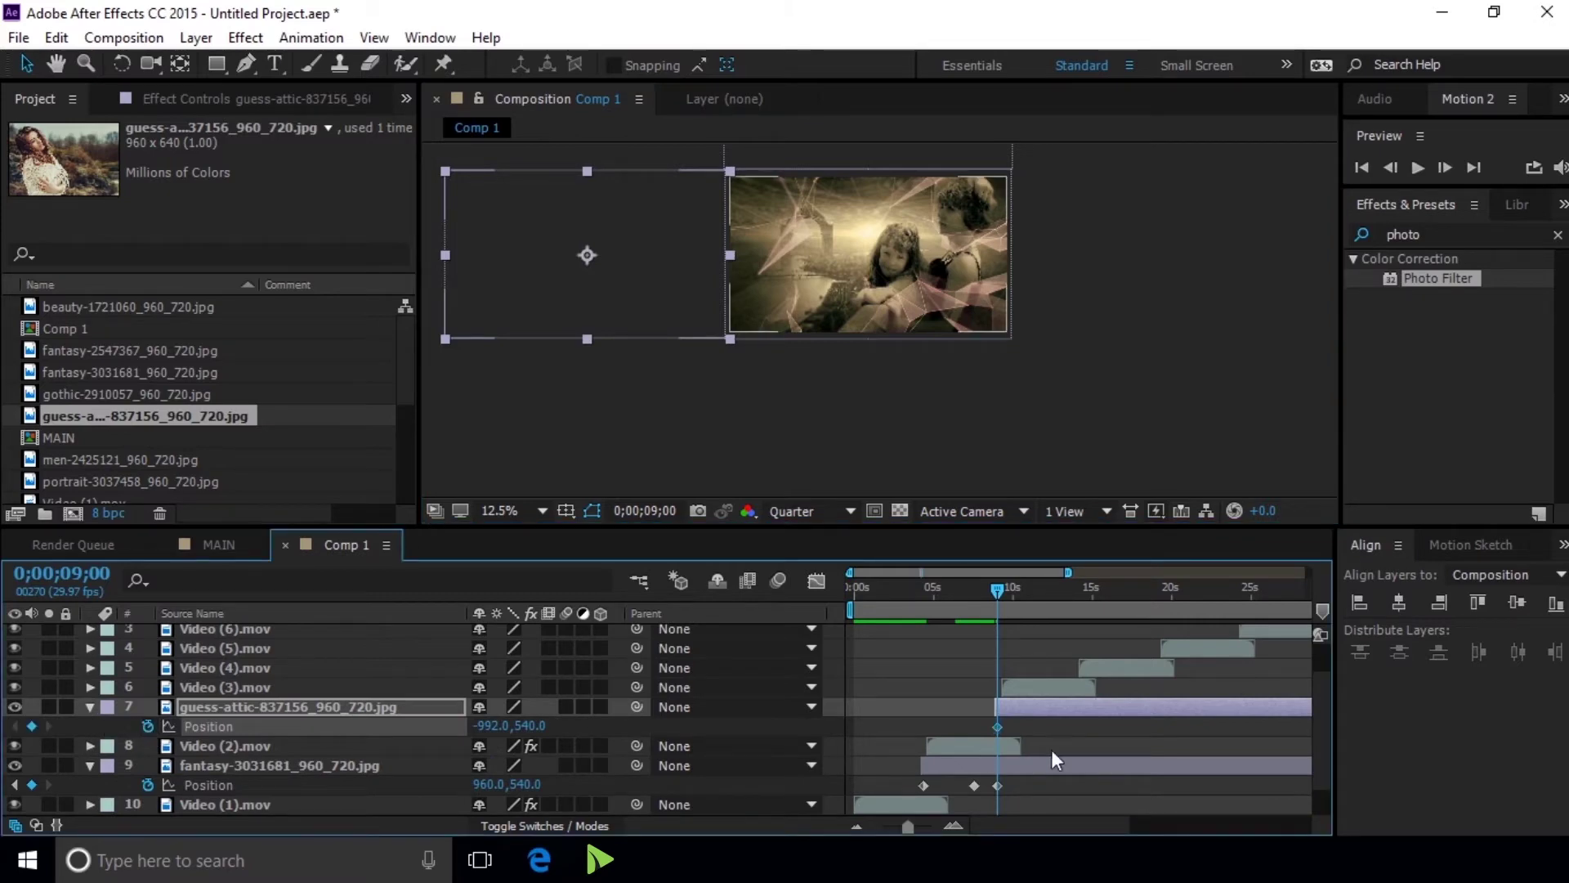
At 0;00;11;25, move both photos right so guess-attic fills the frame and fantasy exits
left_click(1142, 767, "ctrl")
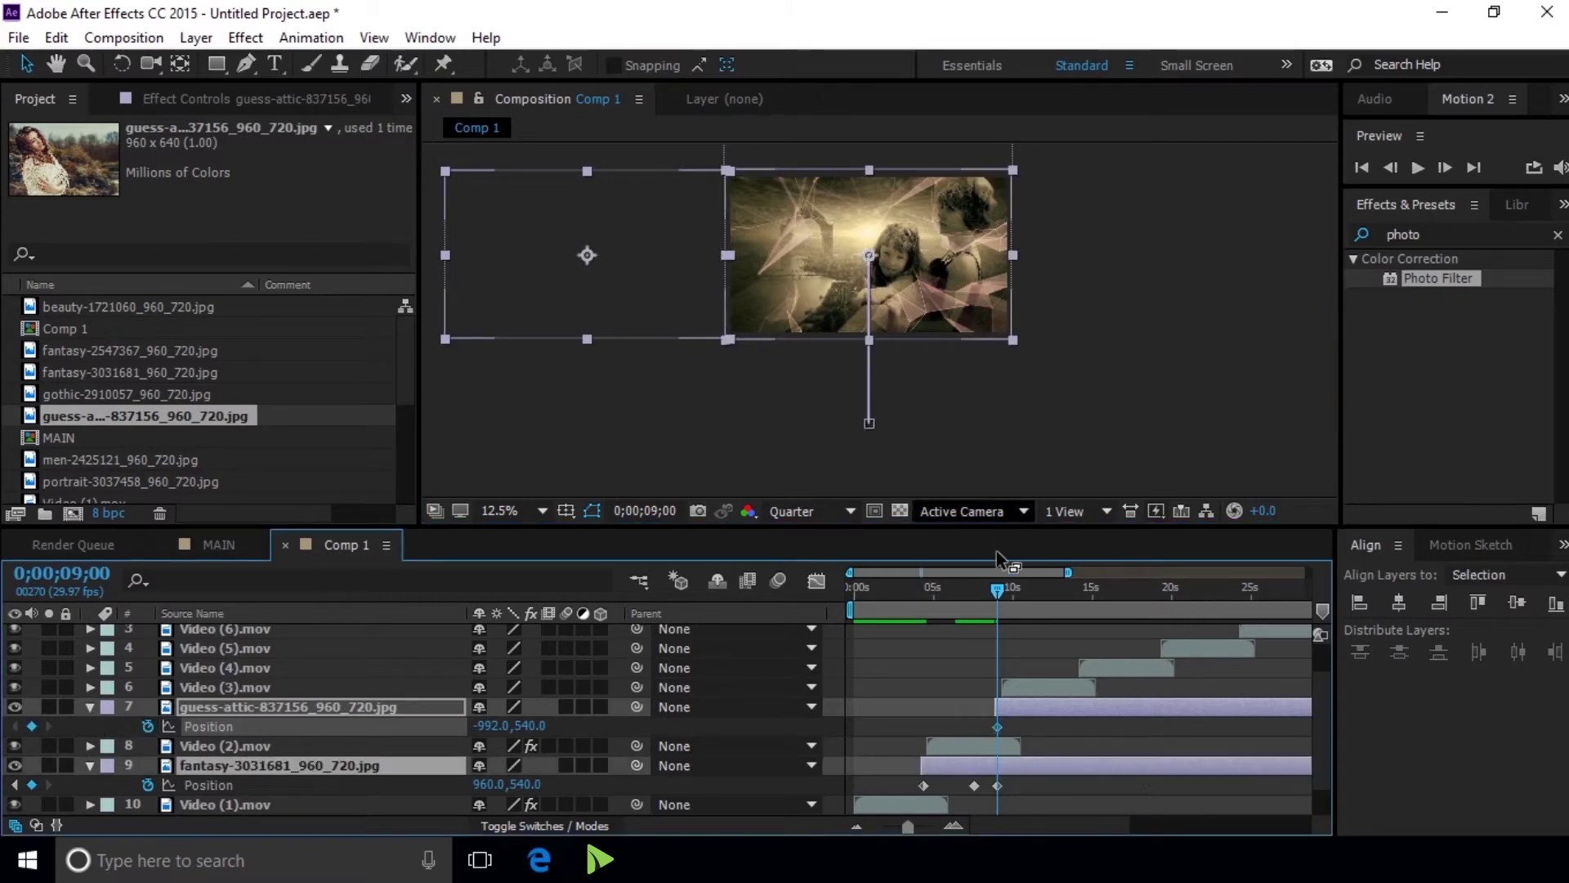
left_click_drag(997, 588, 1012, 590)
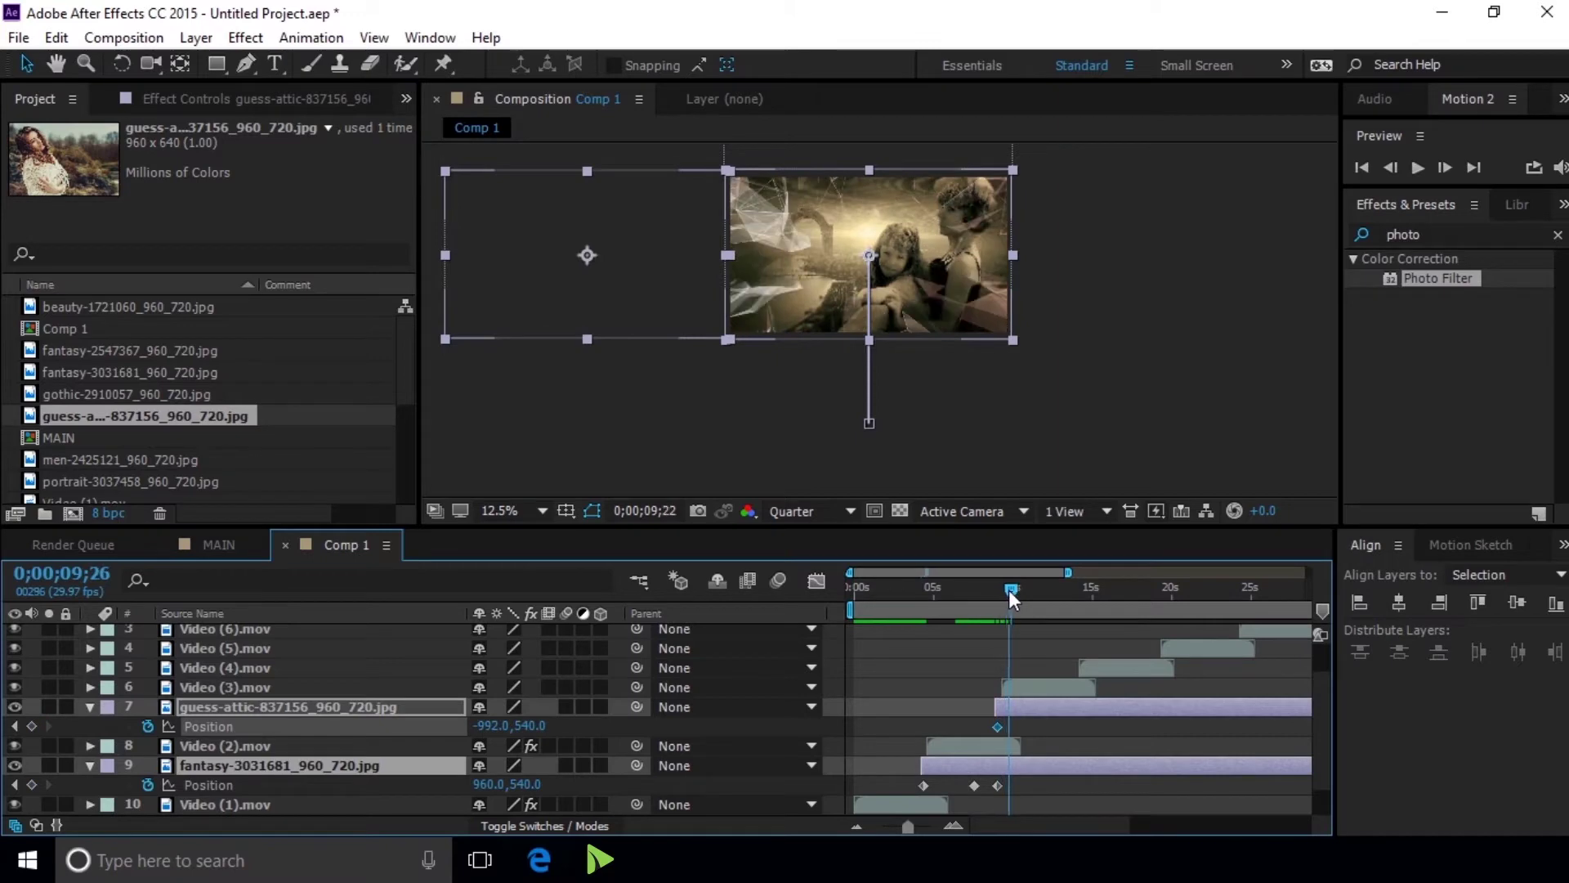
left_click_drag(1012, 590, 1018, 590)
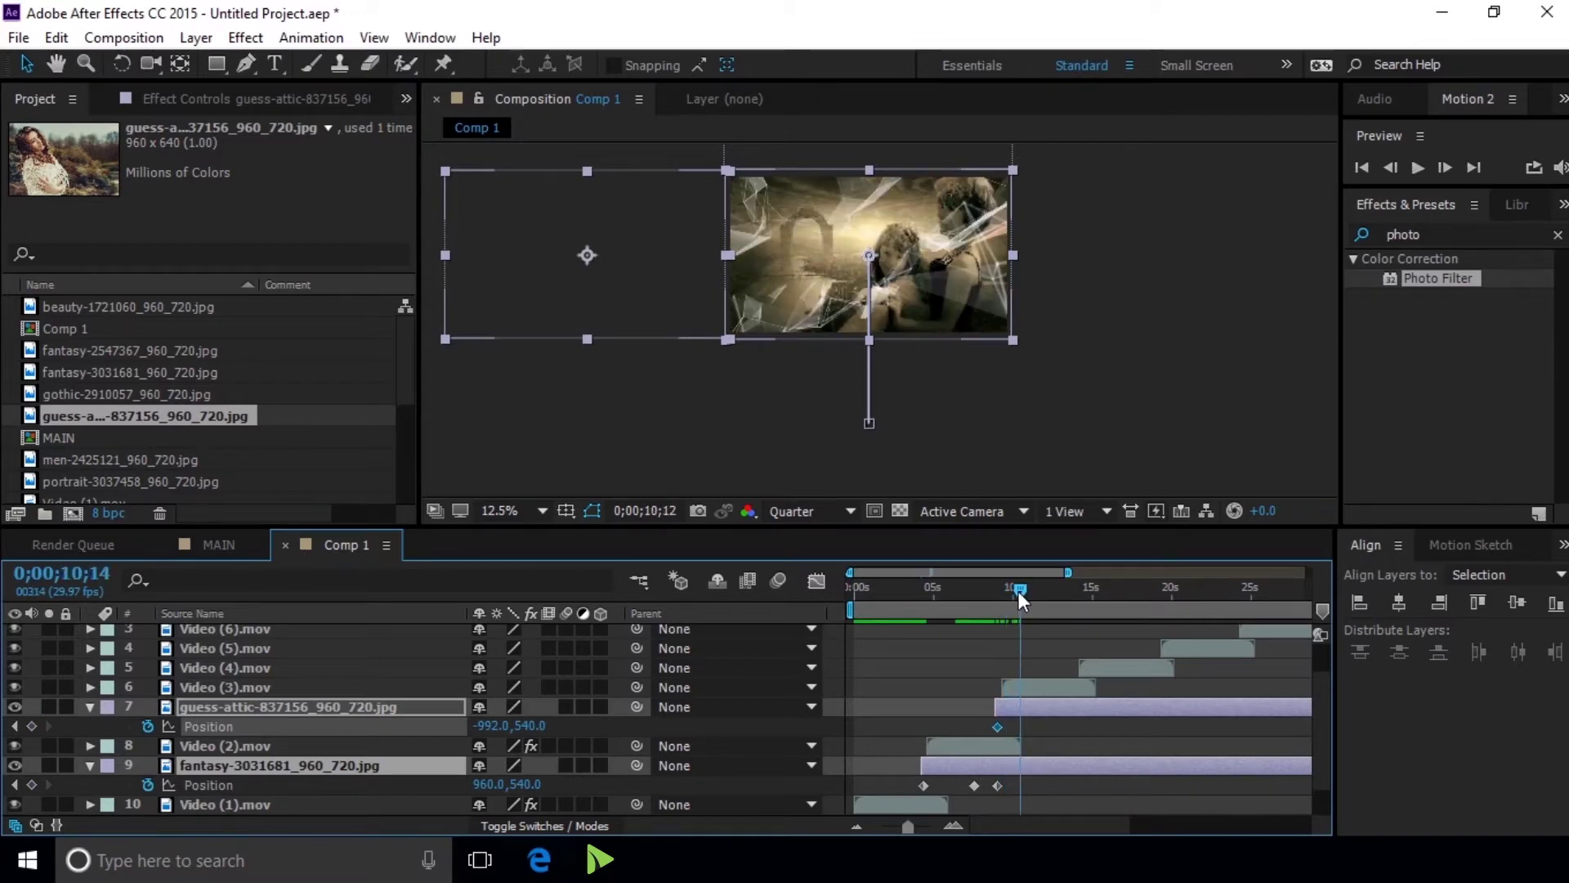
mouse_move(1019, 591)
left_mouse_down()
mouse_move(1057, 596)
mouse_move(1011, 591)
mouse_move(1047, 591)
mouse_move(1038, 575)
left_mouse_up()
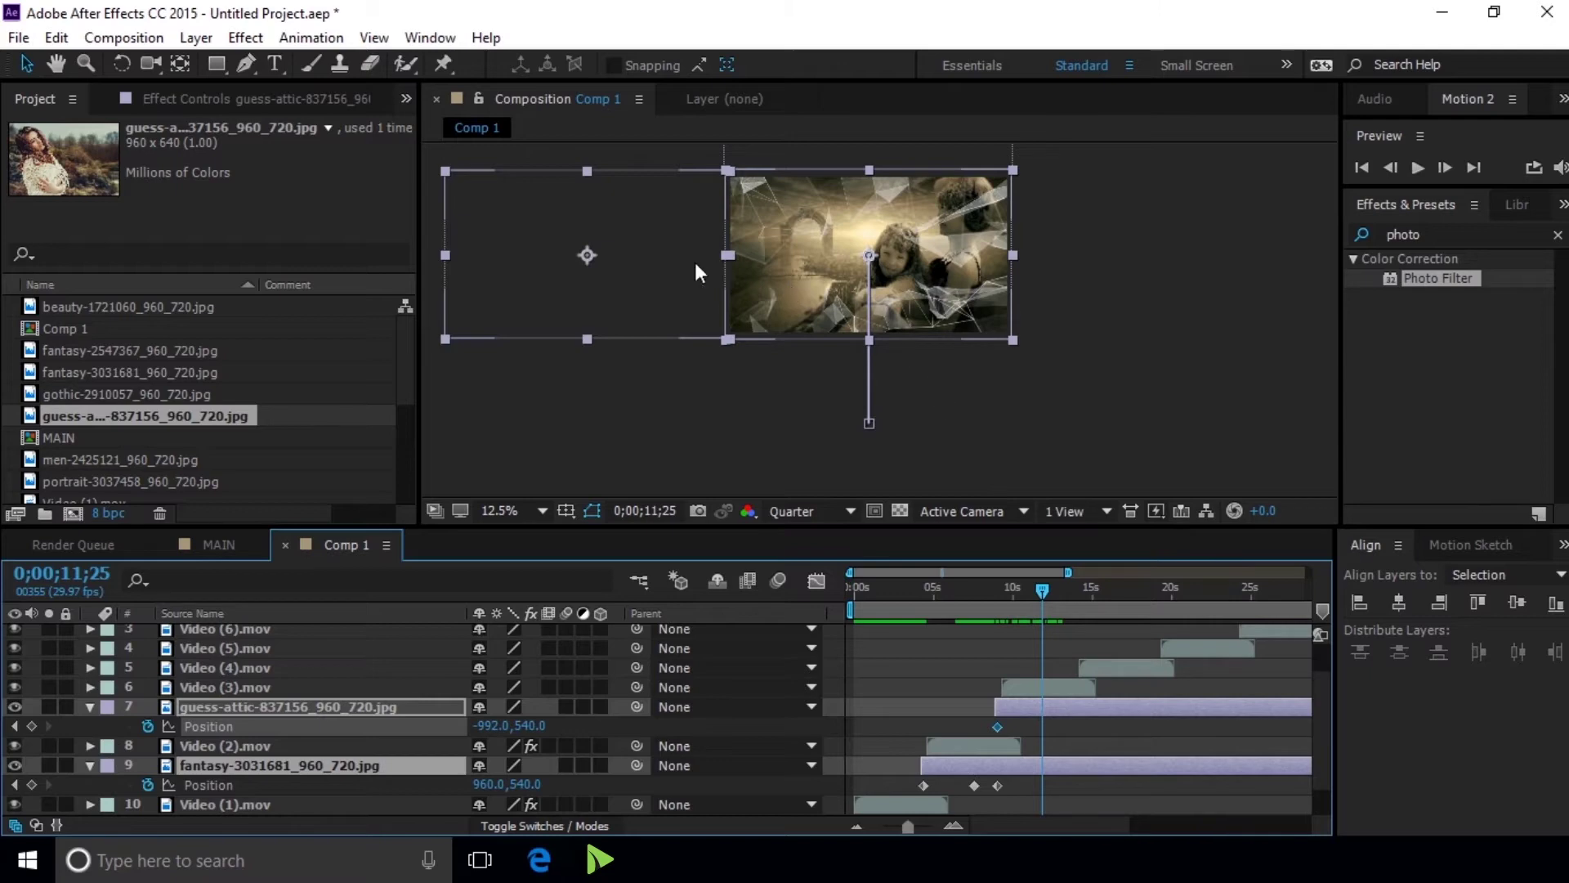
left_click_drag(639, 295, 915, 306)
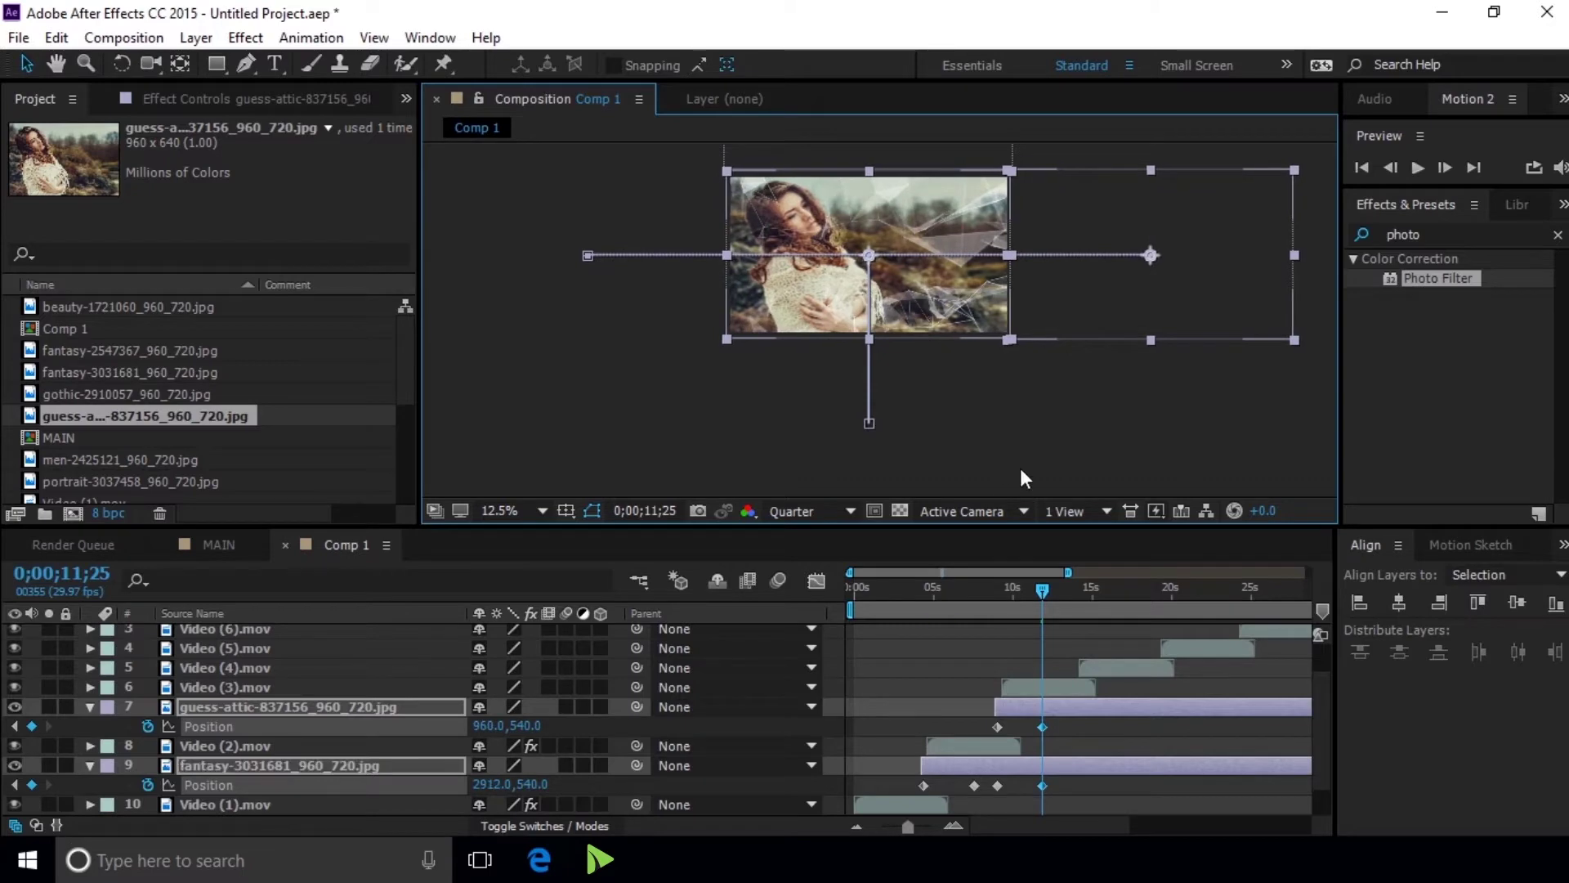
mouse_move(1045, 587)
left_mouse_down()
mouse_move(967, 595)
mouse_move(1071, 599)
left_mouse_up()
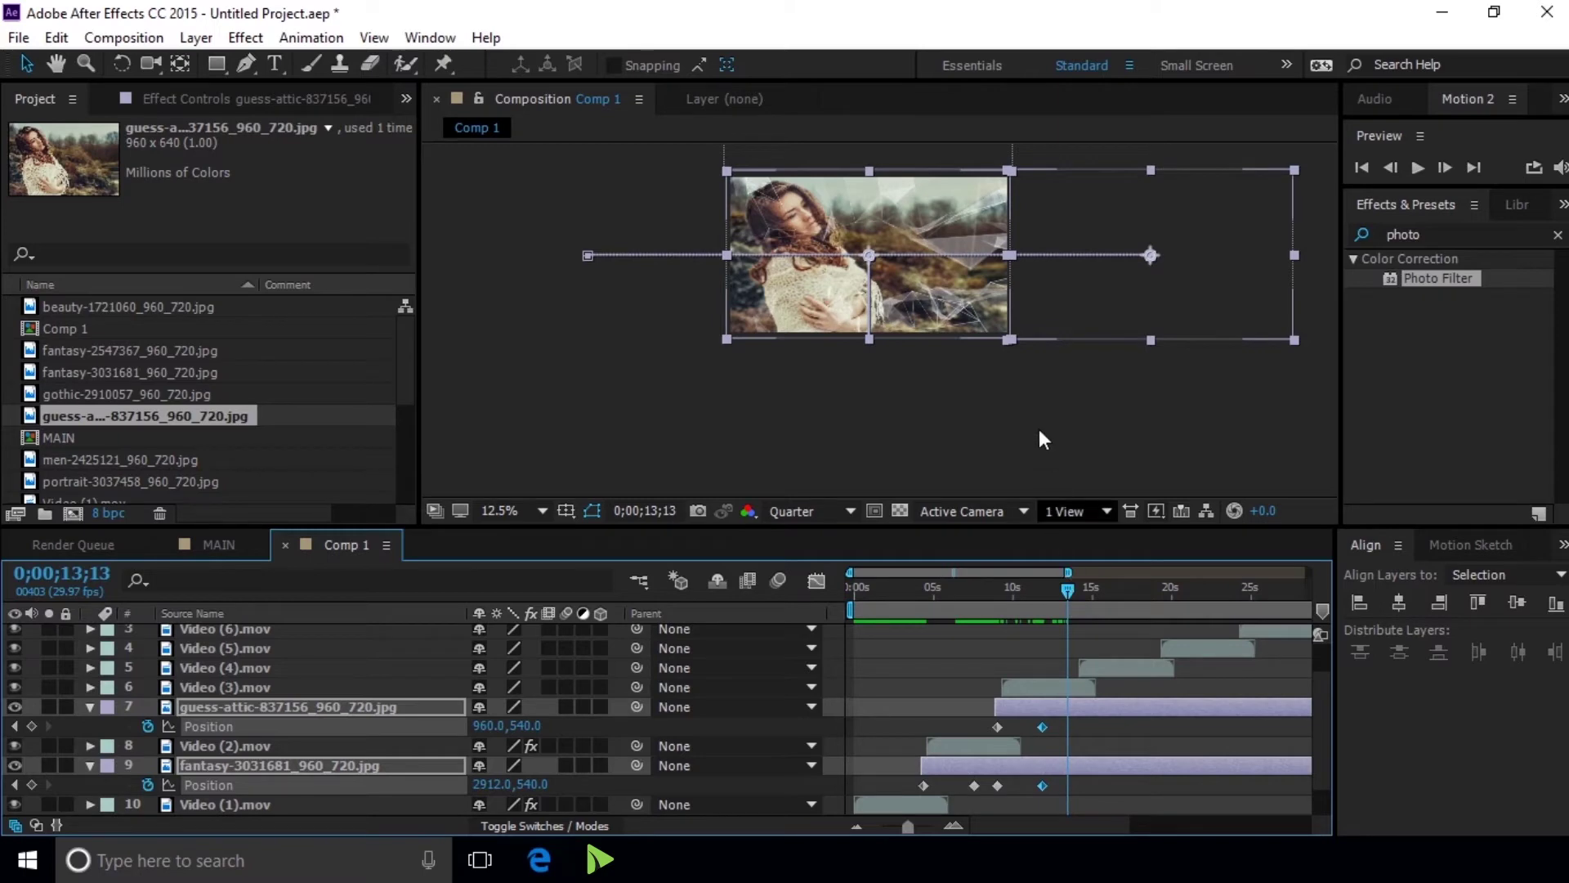
left_click(1056, 689)
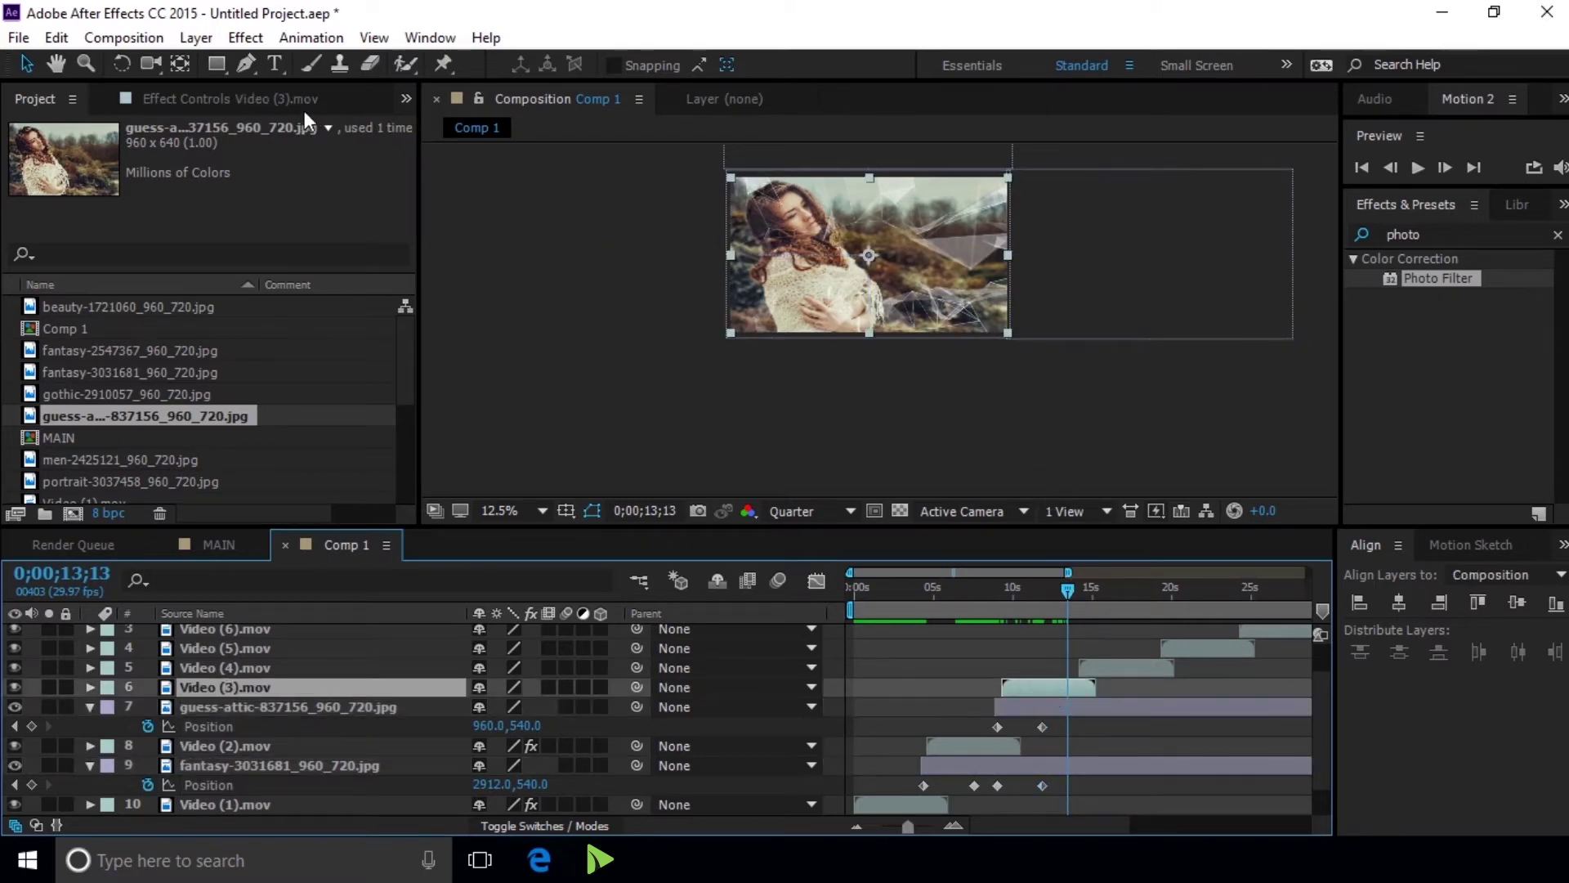
Paste the copied Photo Filter onto the Video (3).mov plexus clip
left_click(262, 98)
left_click(57, 37)
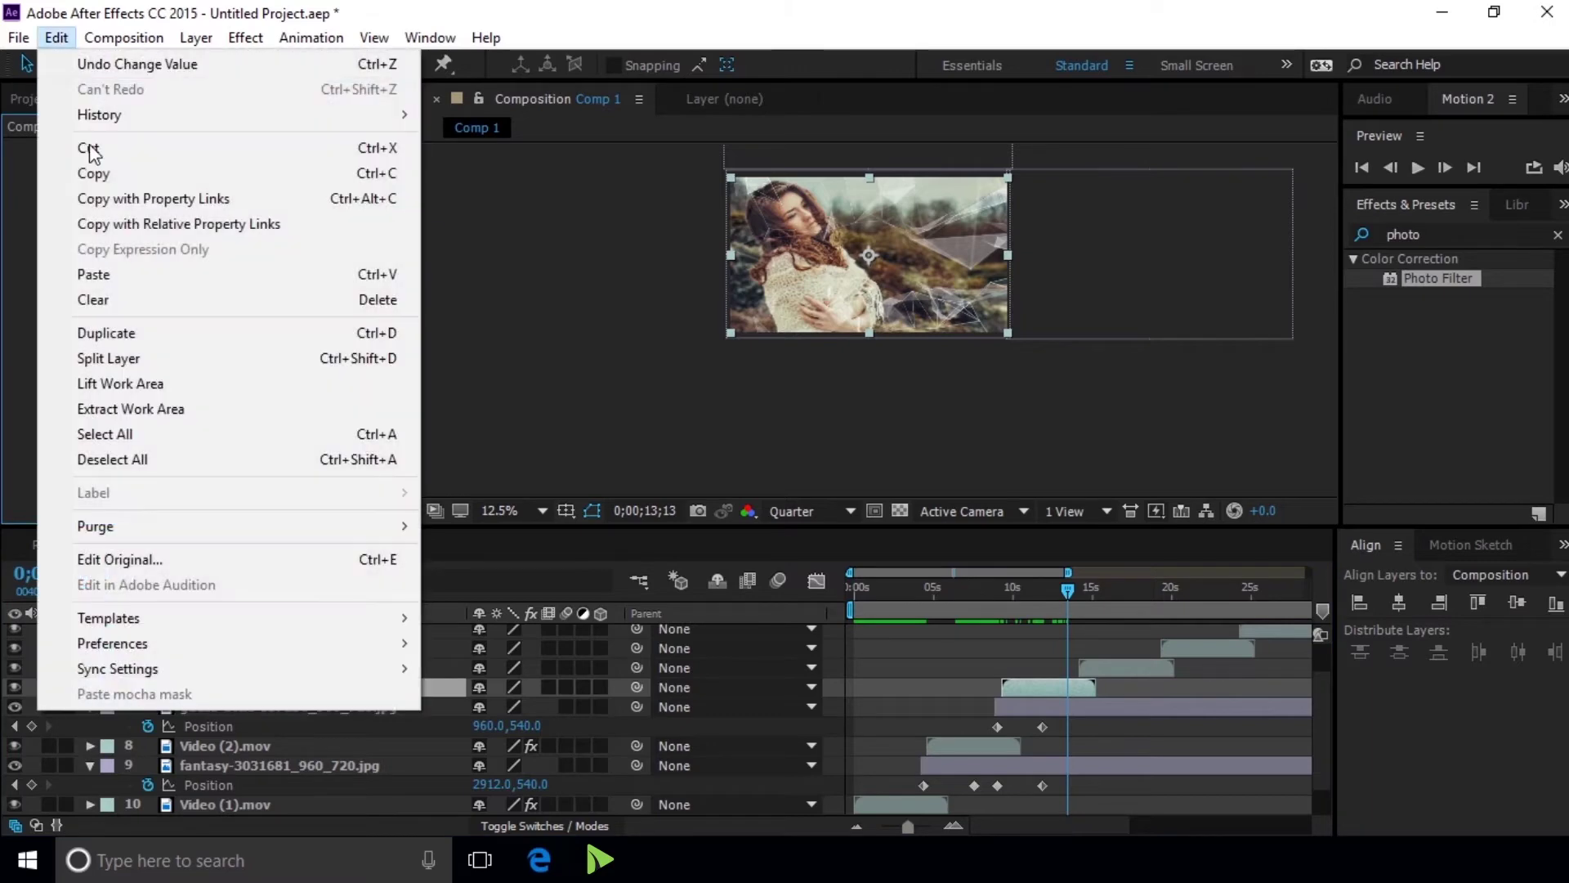
left_click(126, 272)
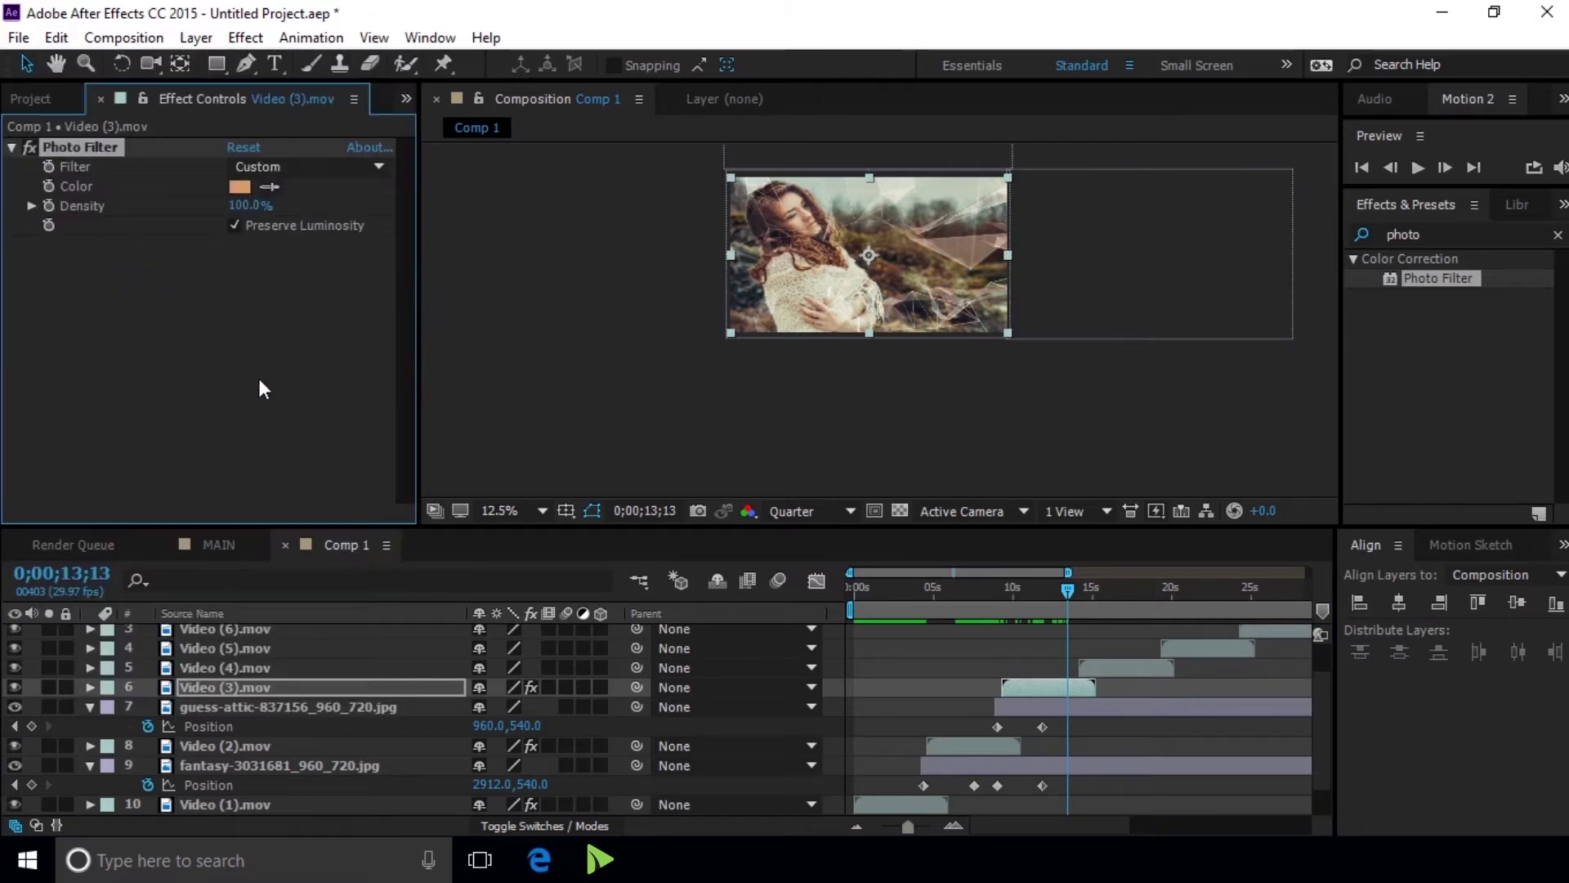
scroll(893, 195, "up", 1)
scroll(892, 200, "down", 1)
left_click(876, 414)
left_click_drag(666, 247, 624, 358)
scroll(864, 359, "up", 1)
scroll(898, 228, "down", 1)
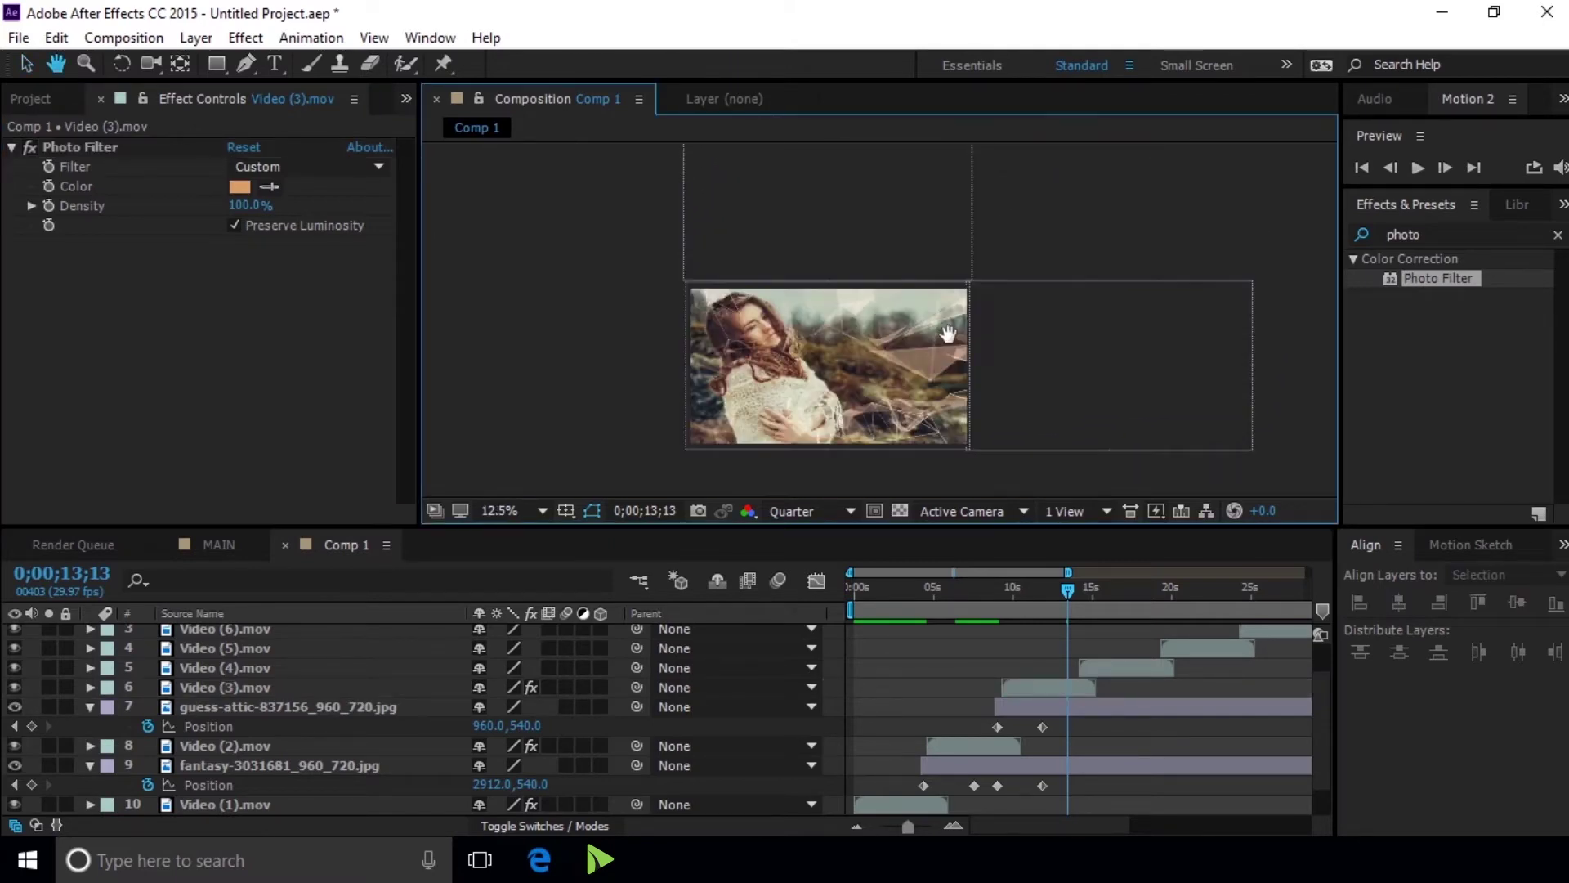
key("v")
left_click(1036, 684)
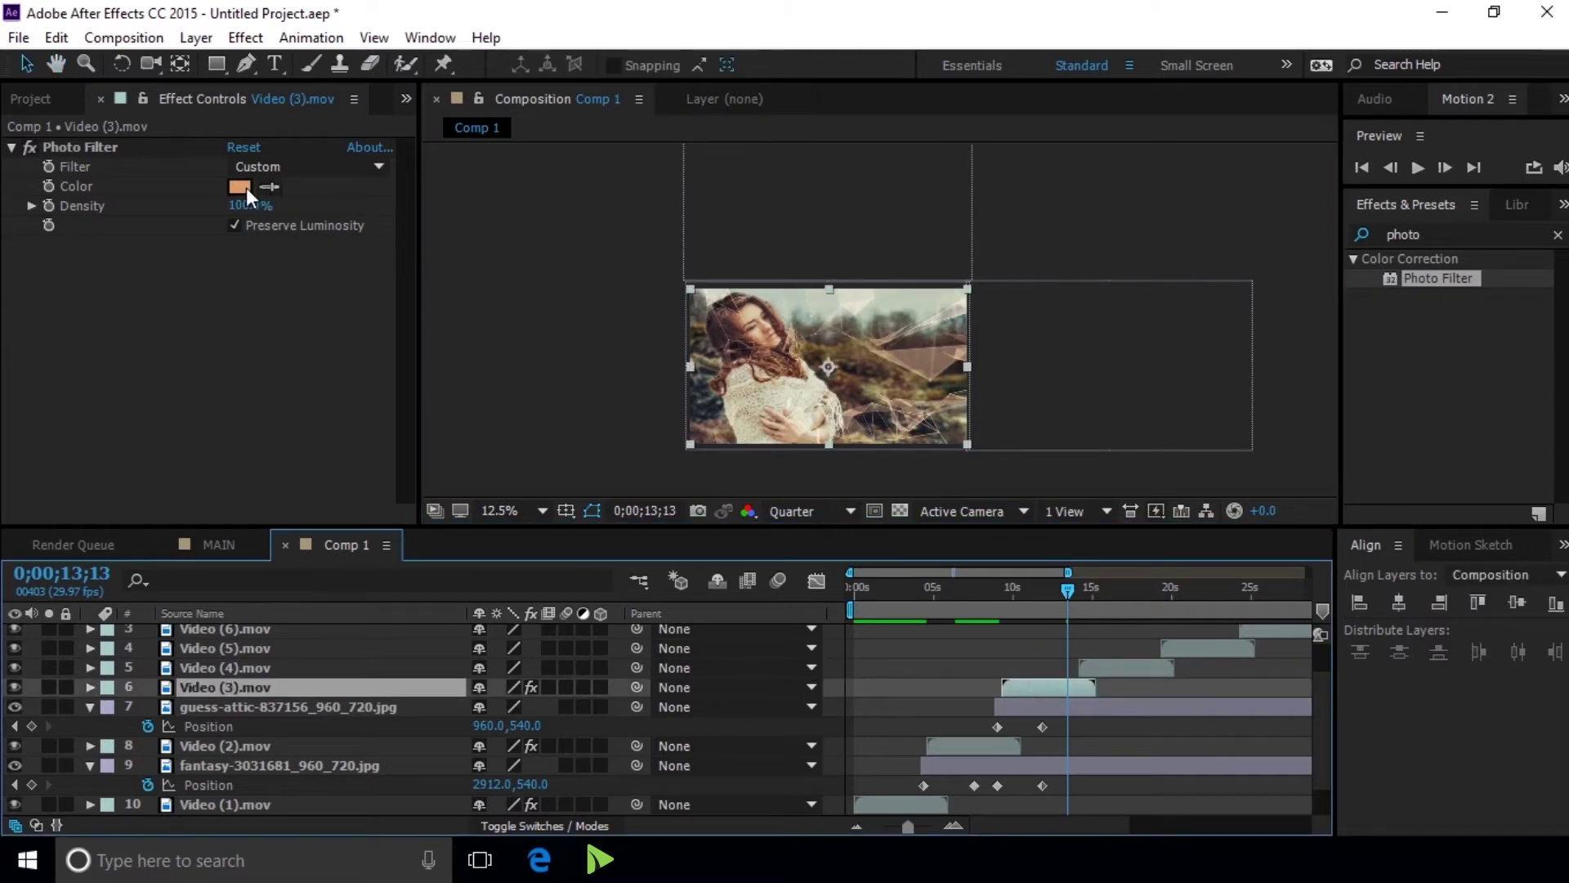
Change the Photo Filter tint from orange to teal-green 3FC49D
left_click(271, 183)
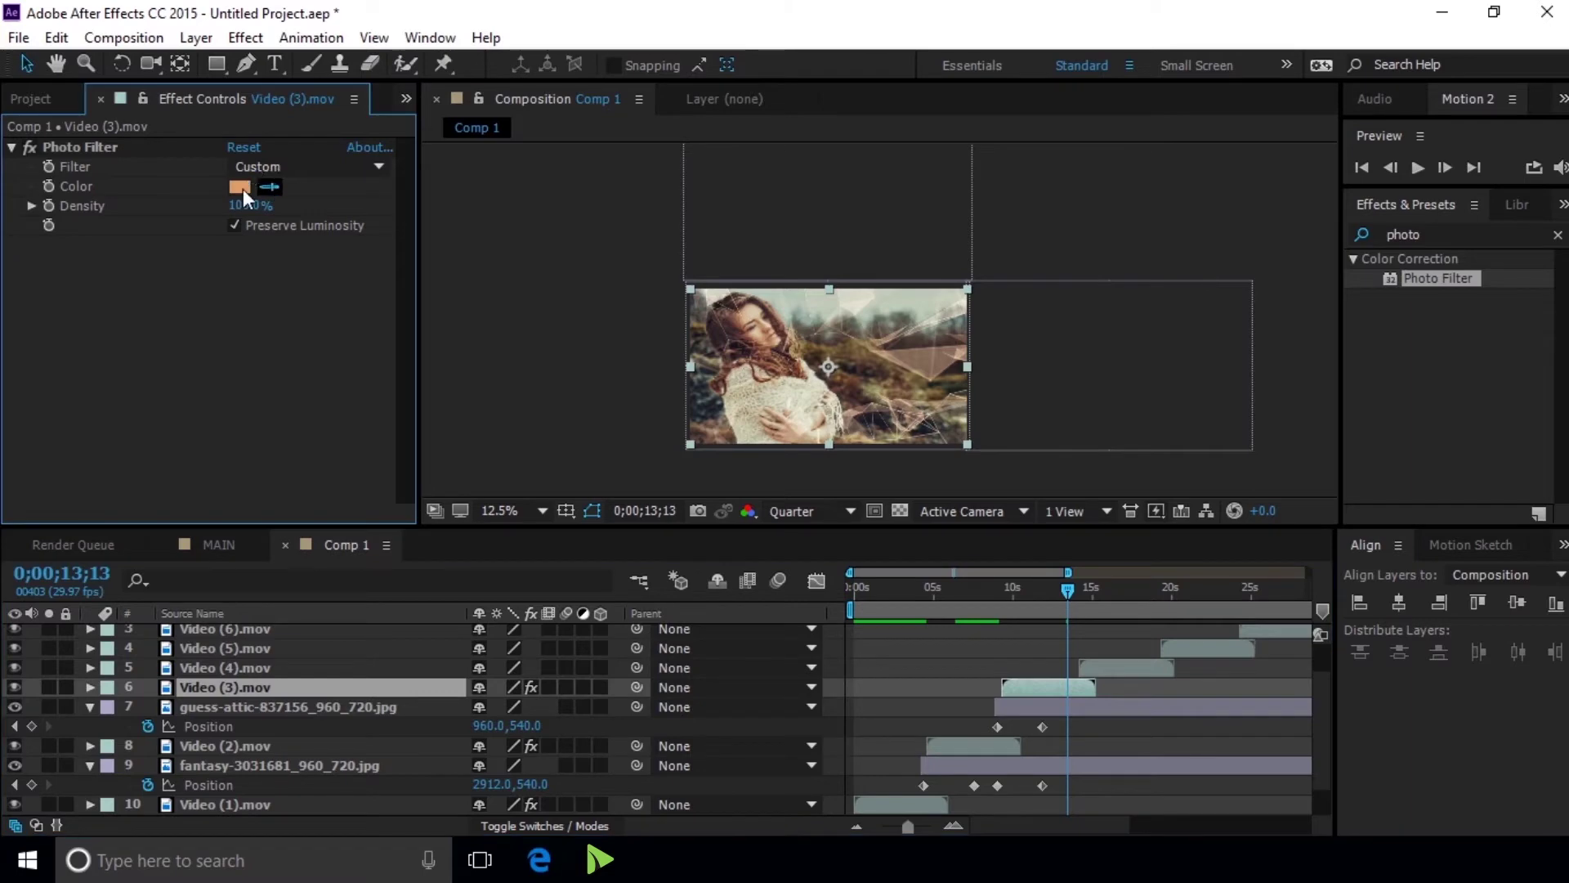
left_click(242, 189)
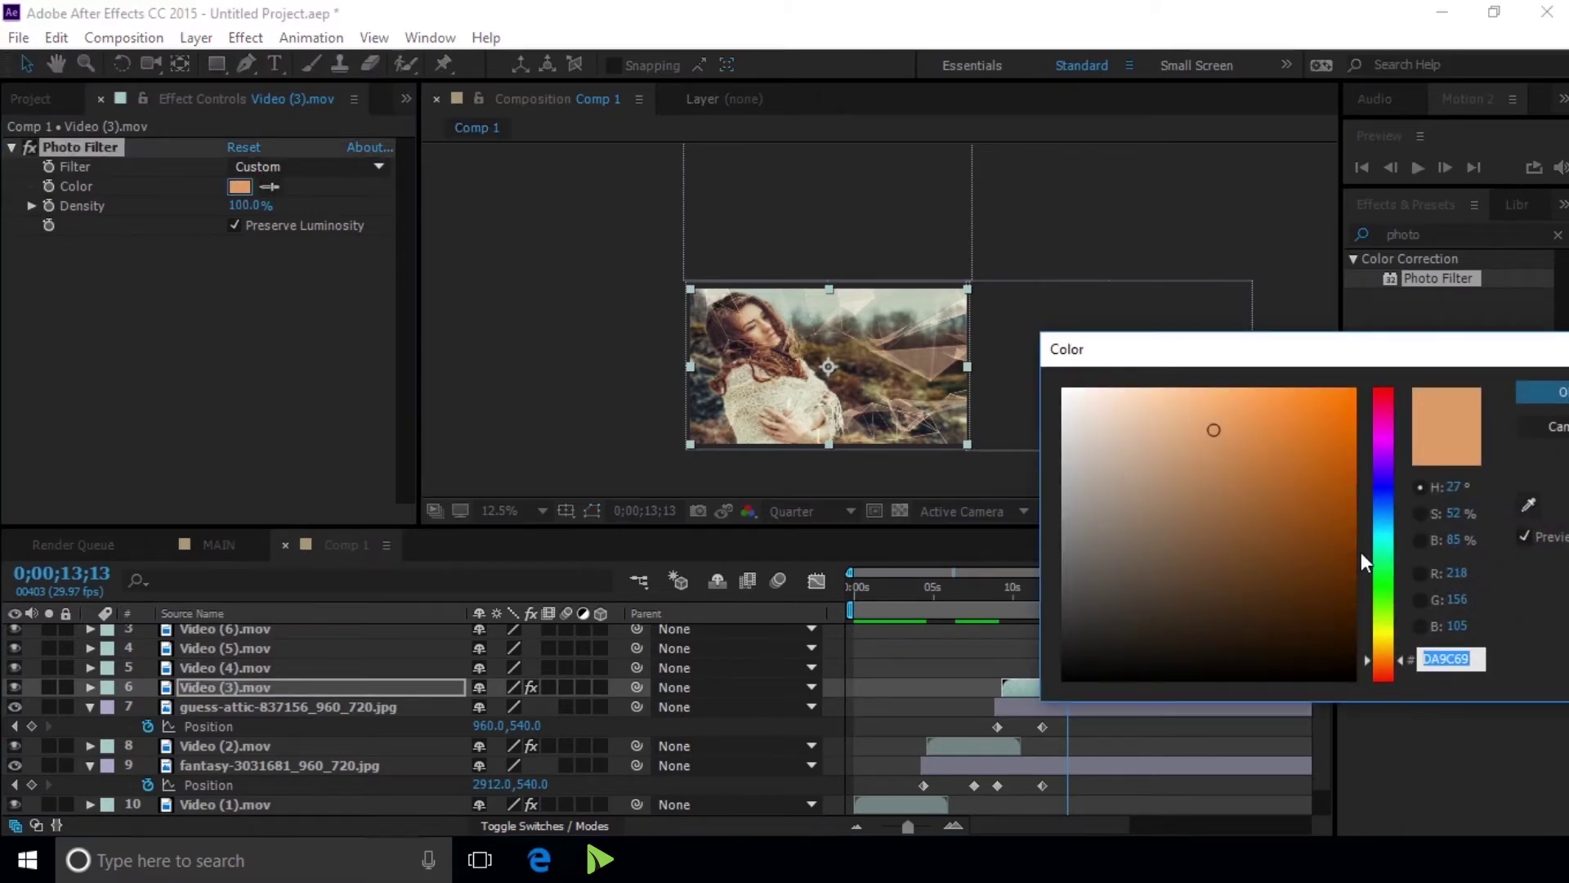
left_click(1387, 599)
left_click(1381, 521)
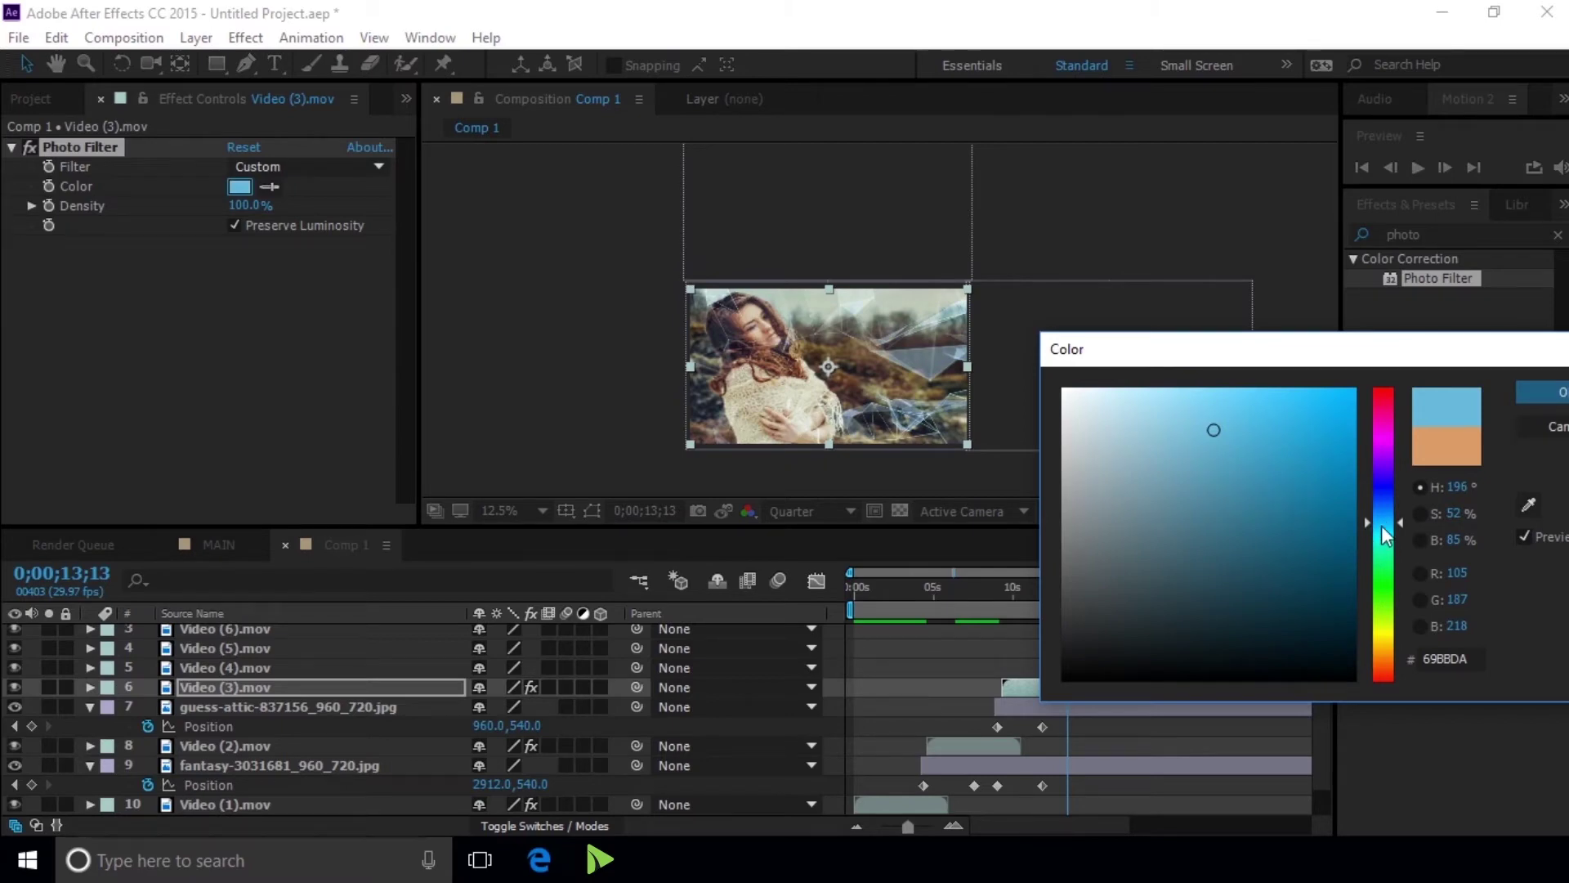
left_click_drag(1386, 527, 1385, 550)
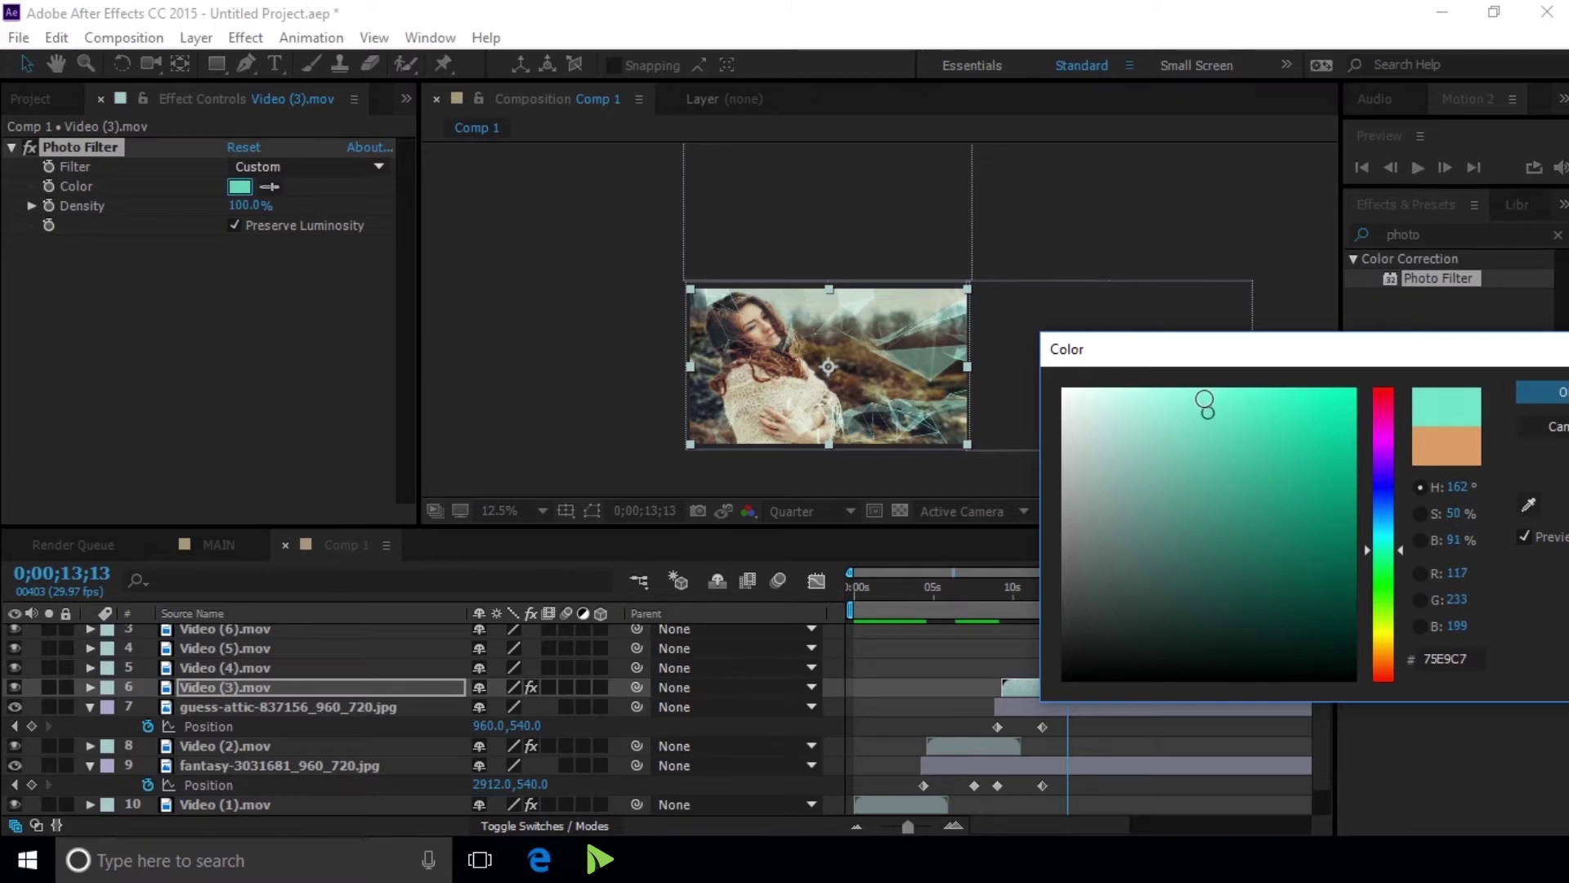
mouse_move(1210, 427)
left_mouse_down()
mouse_move(1255, 504)
mouse_move(1261, 455)
left_mouse_up()
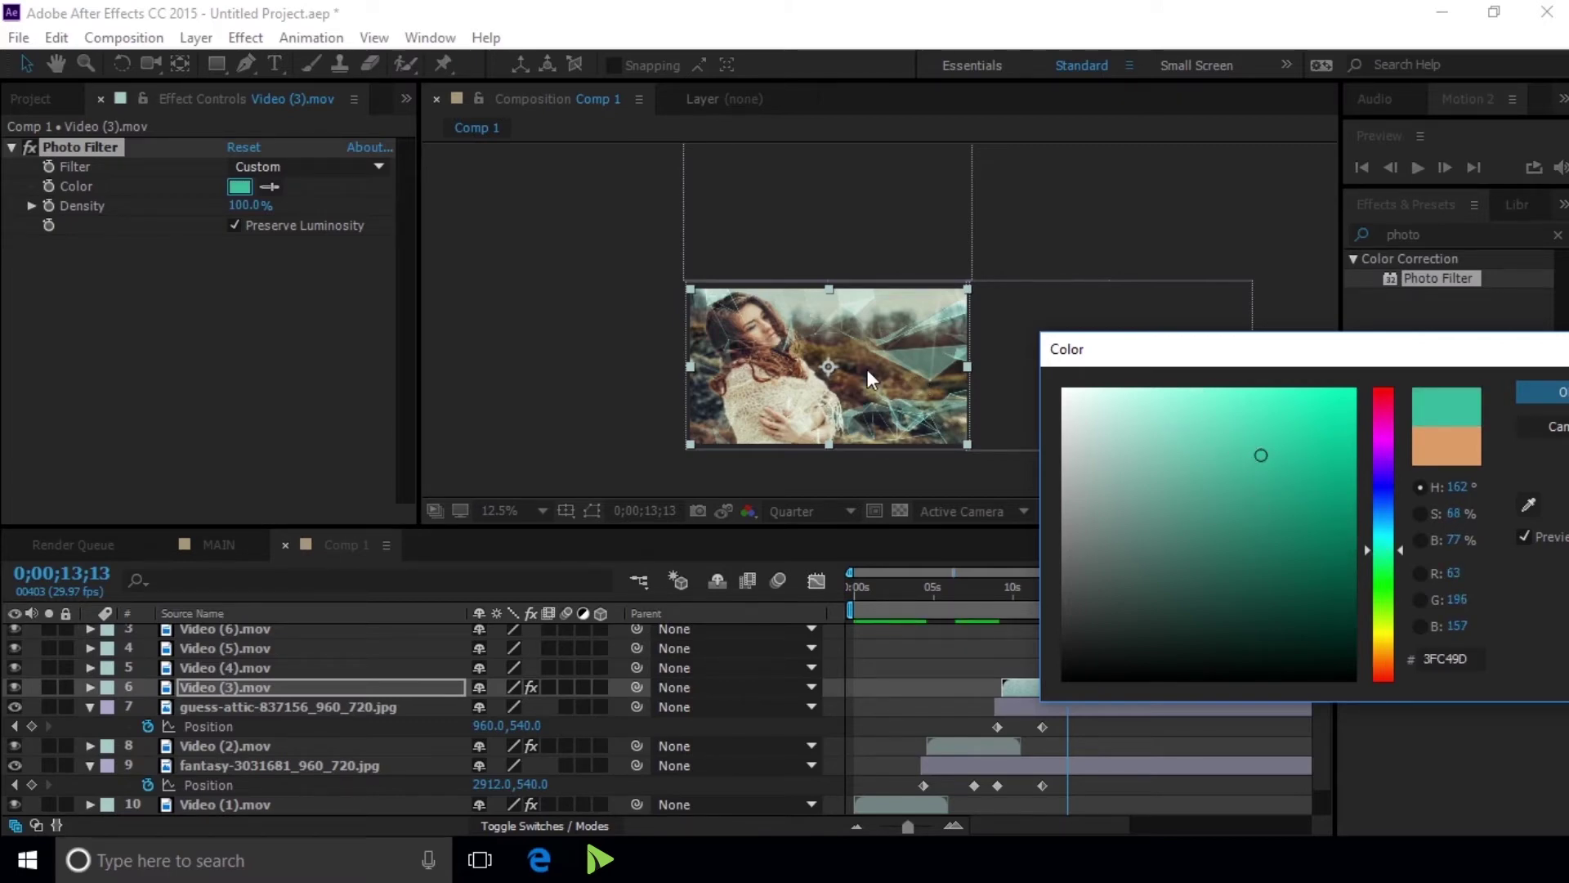
left_click(1537, 392)
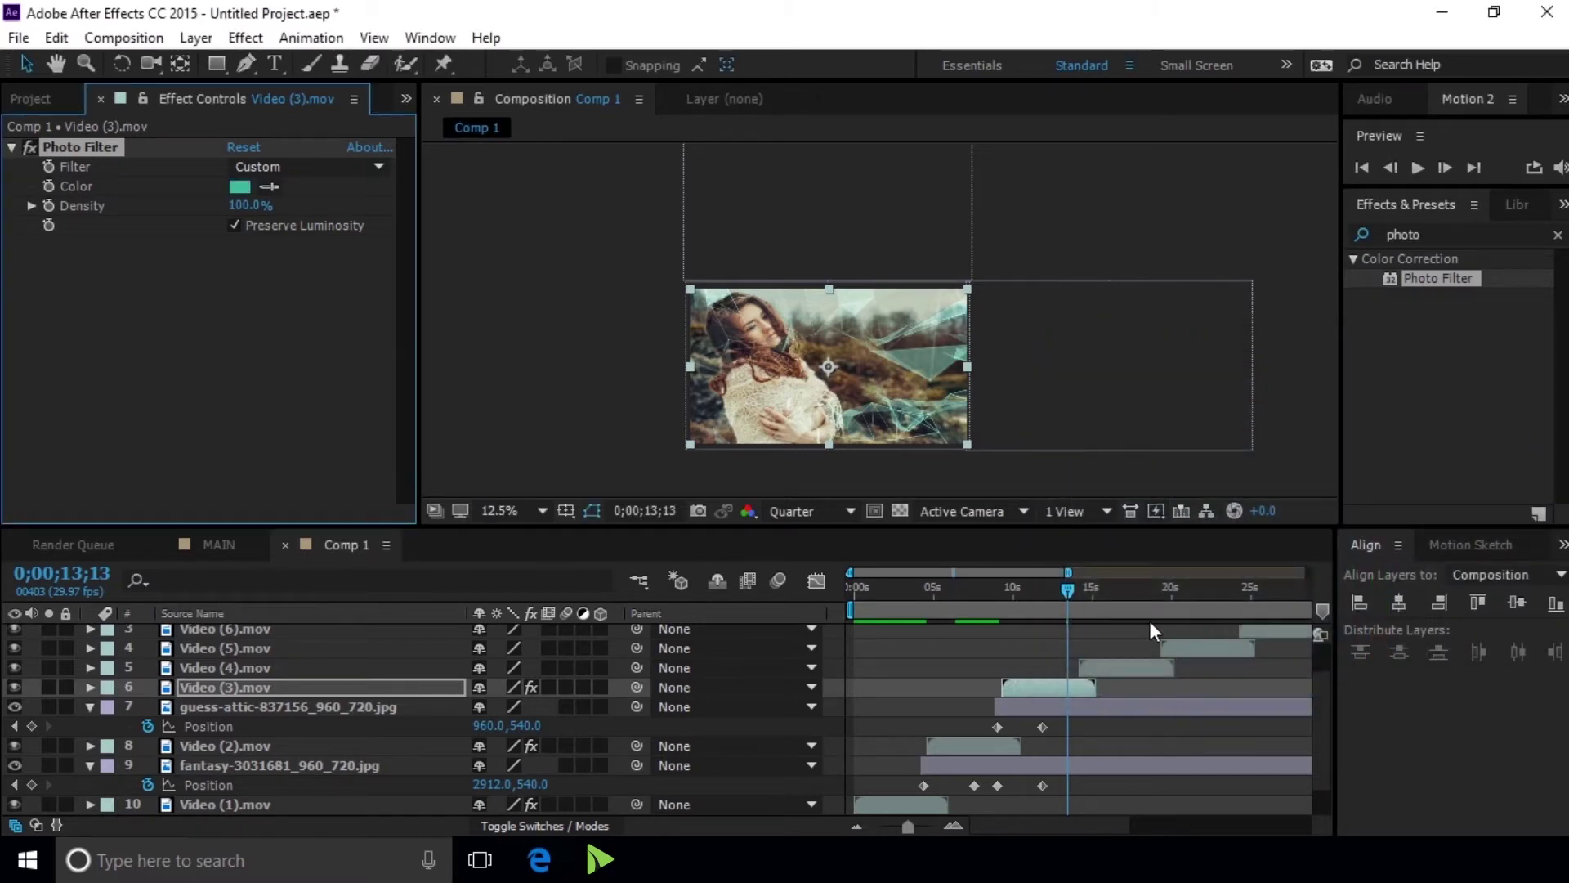
left_click_drag(1069, 589, 1014, 590)
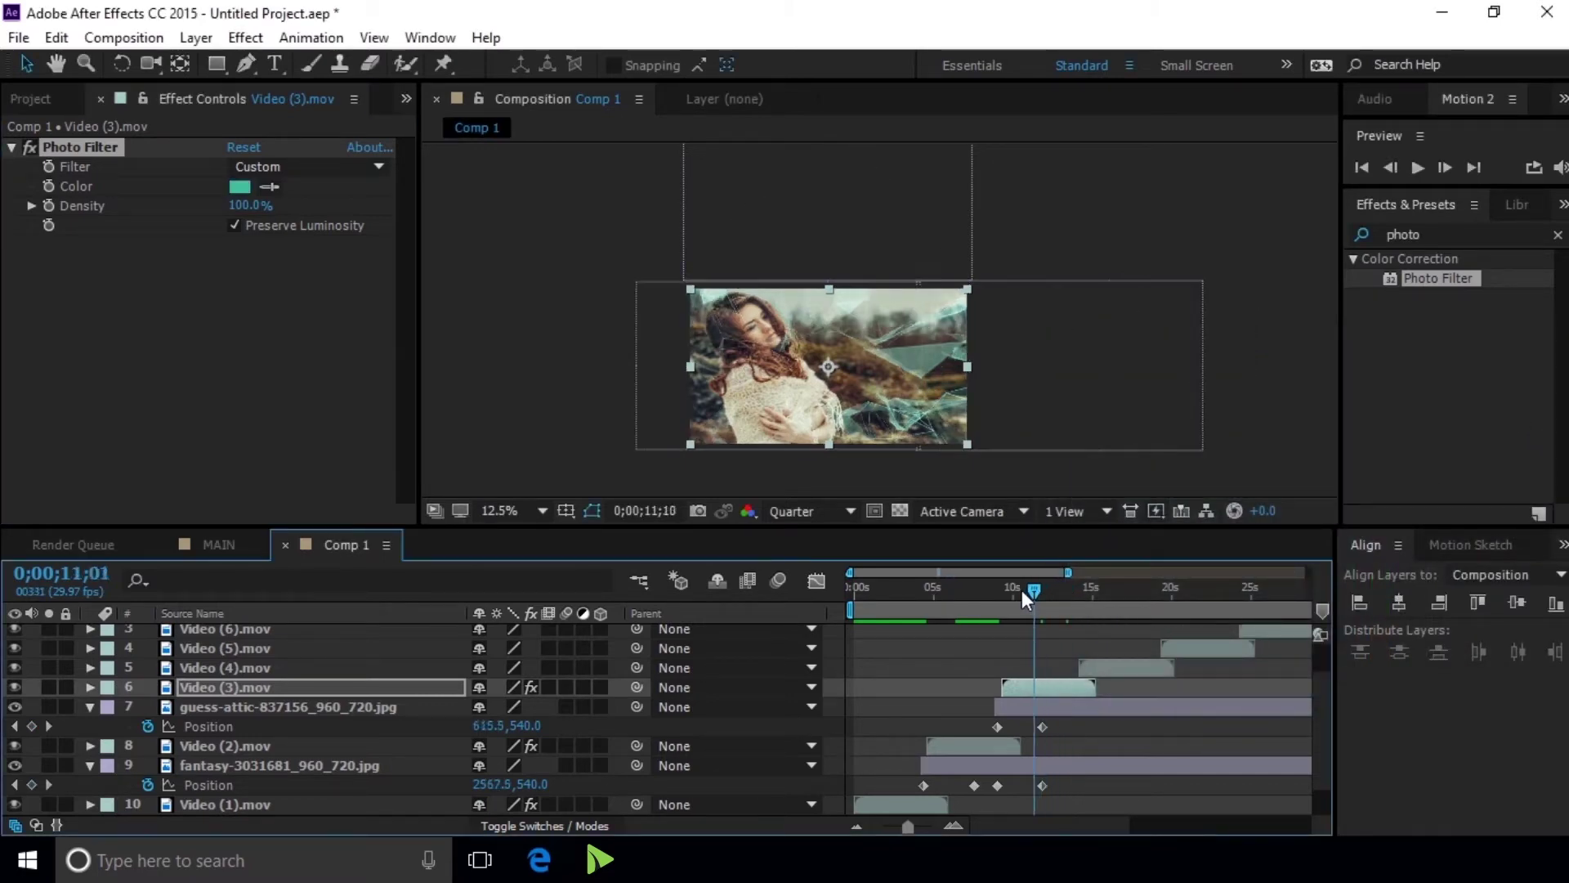
mouse_move(1013, 590)
left_mouse_down()
mouse_move(994, 587)
mouse_move(1048, 585)
mouse_move(1012, 590)
left_mouse_up()
mouse_move(1012, 589)
left_mouse_down()
mouse_move(1101, 586)
mouse_move(1067, 577)
left_mouse_up()
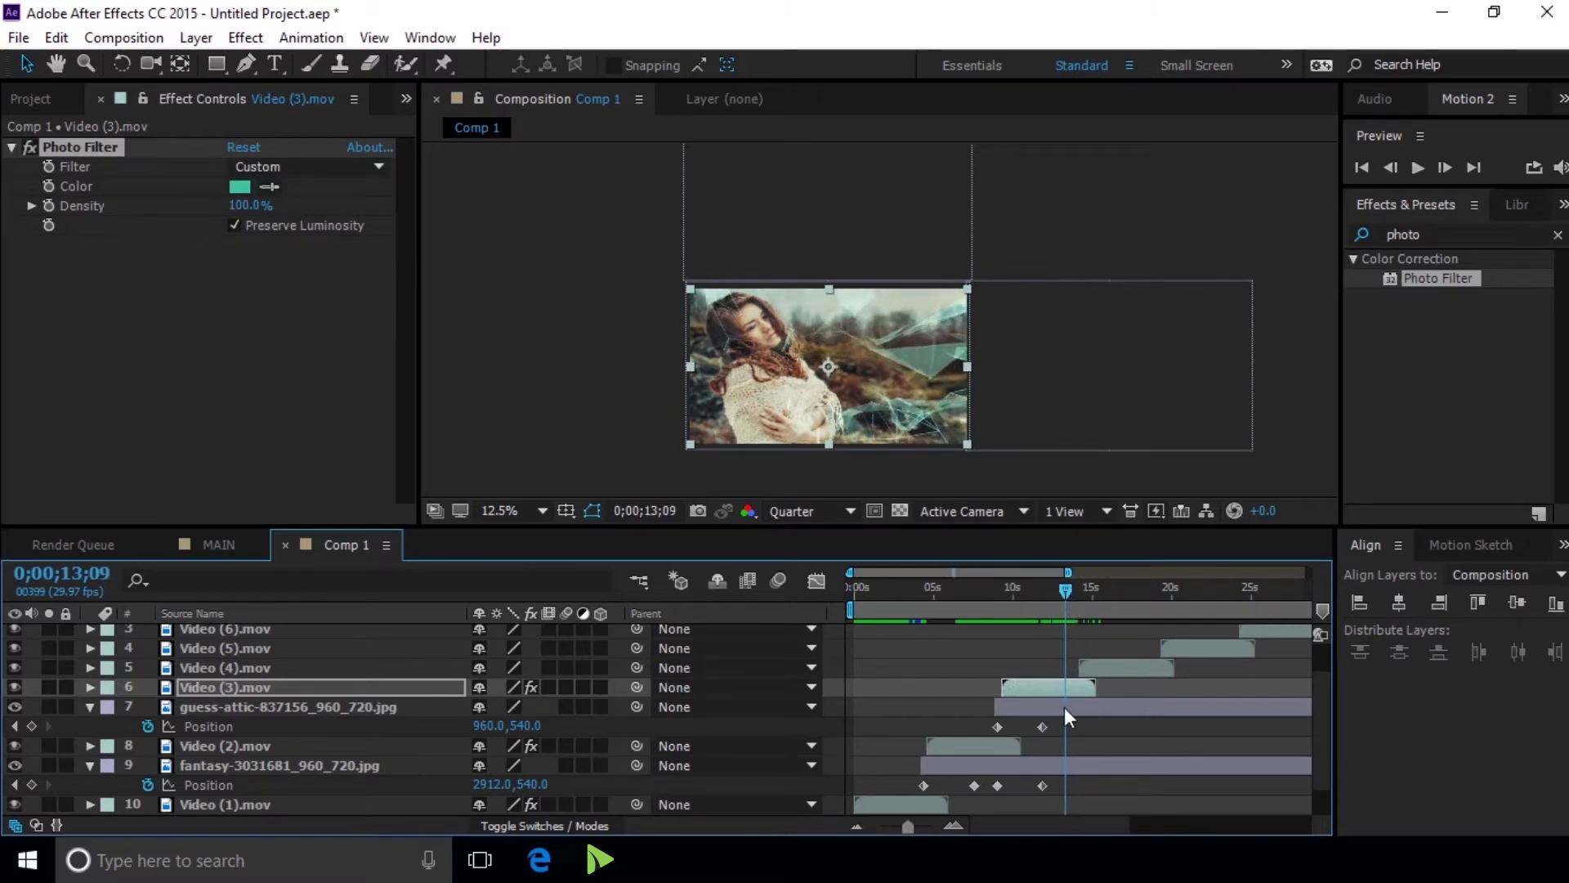
Add a Position keyframe to the guess-attic layer at 13;09
left_click(34, 727)
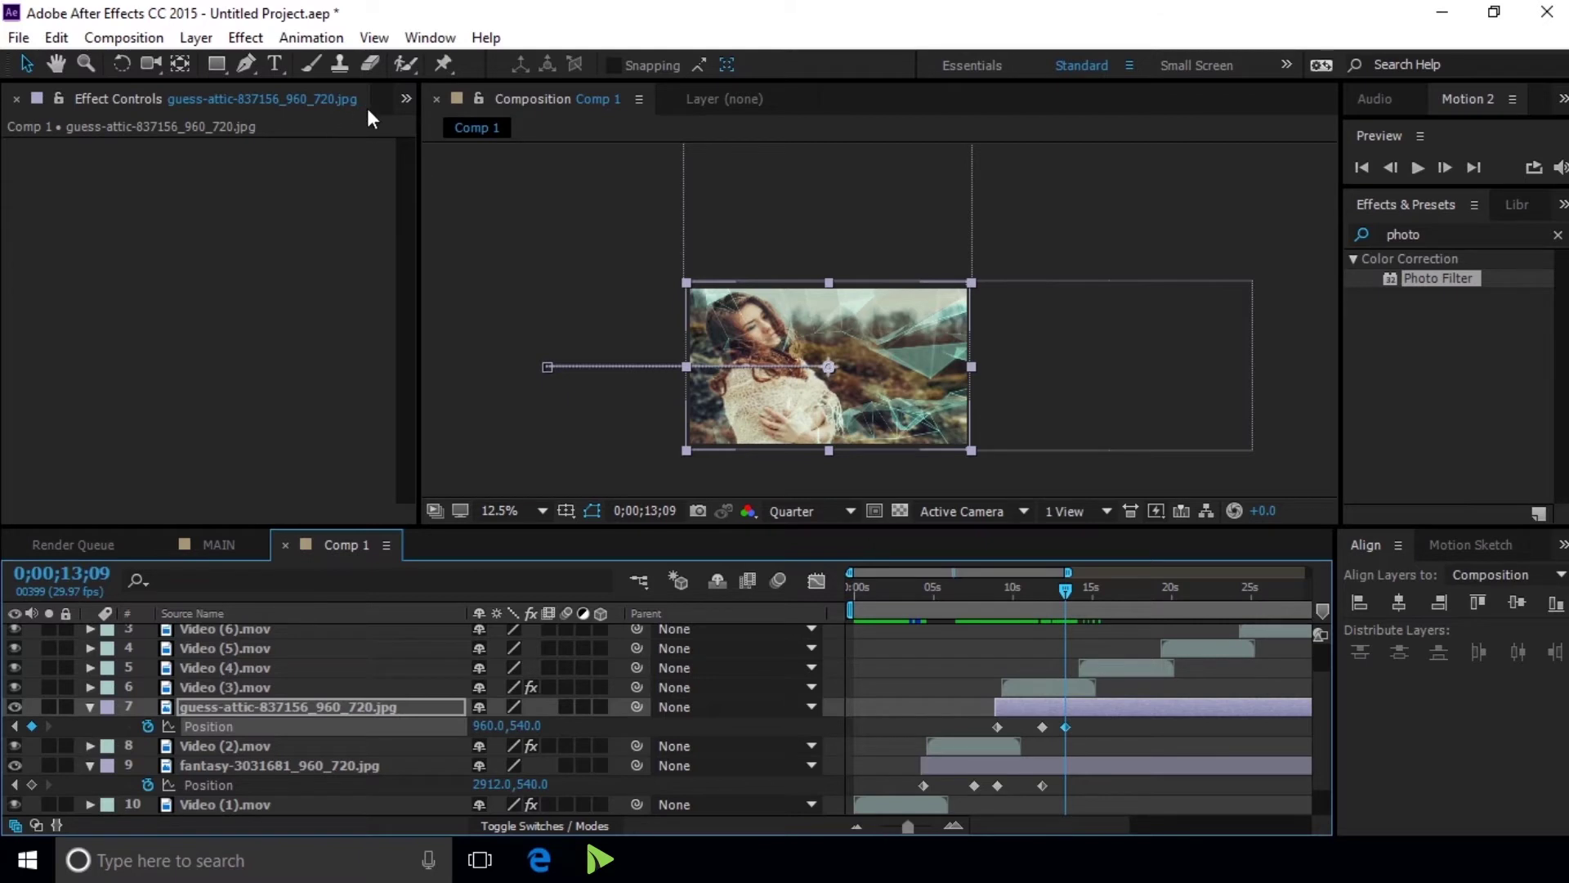
left_click(395, 105)
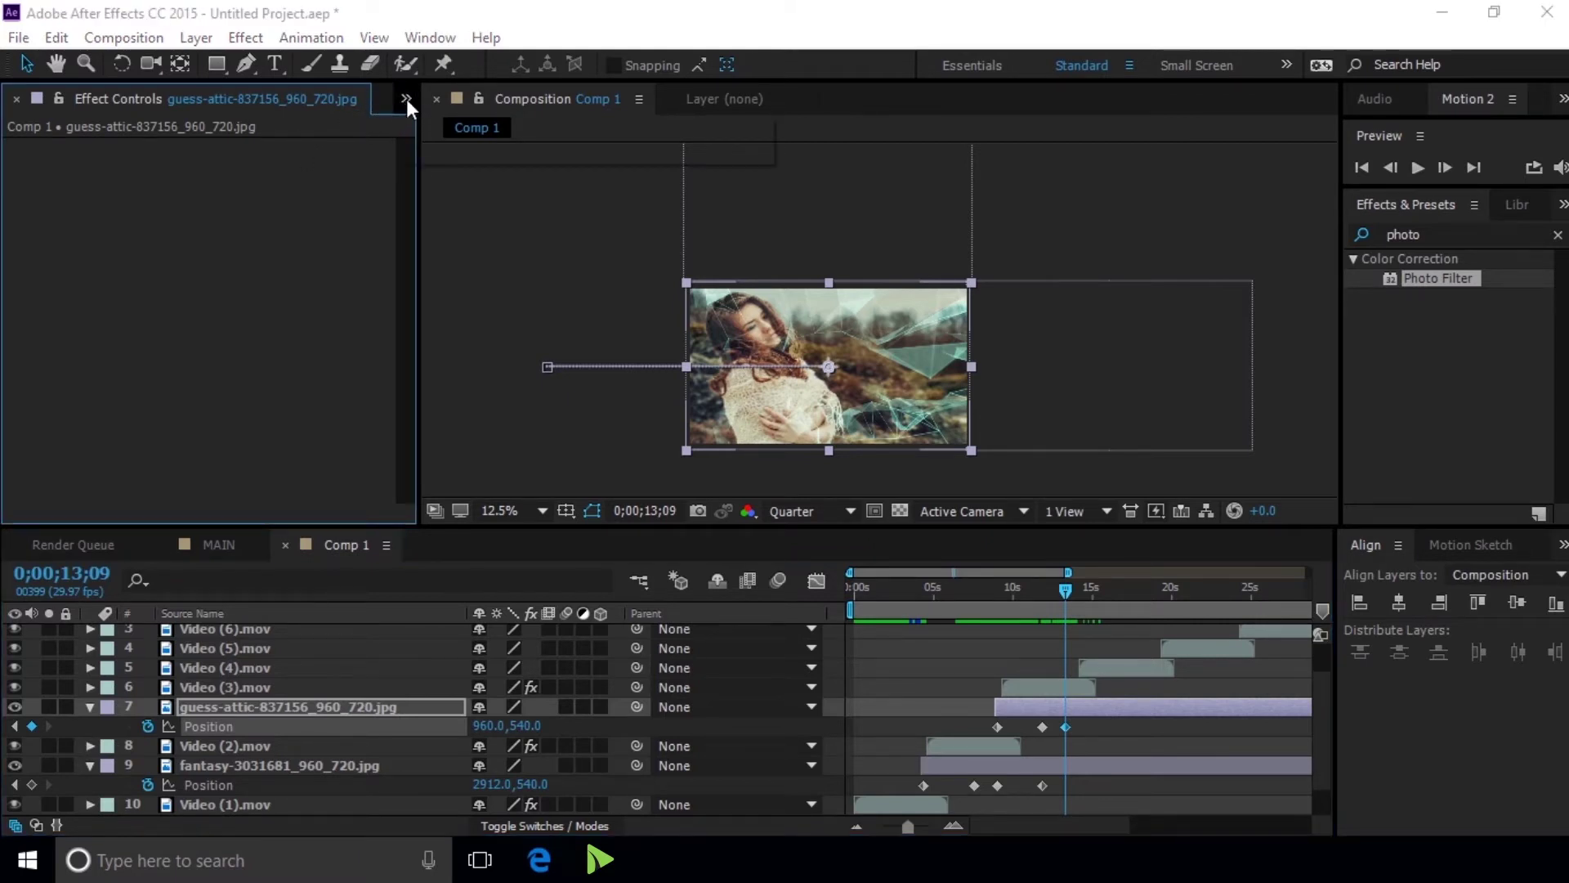
left_click(406, 100)
left_click(434, 124)
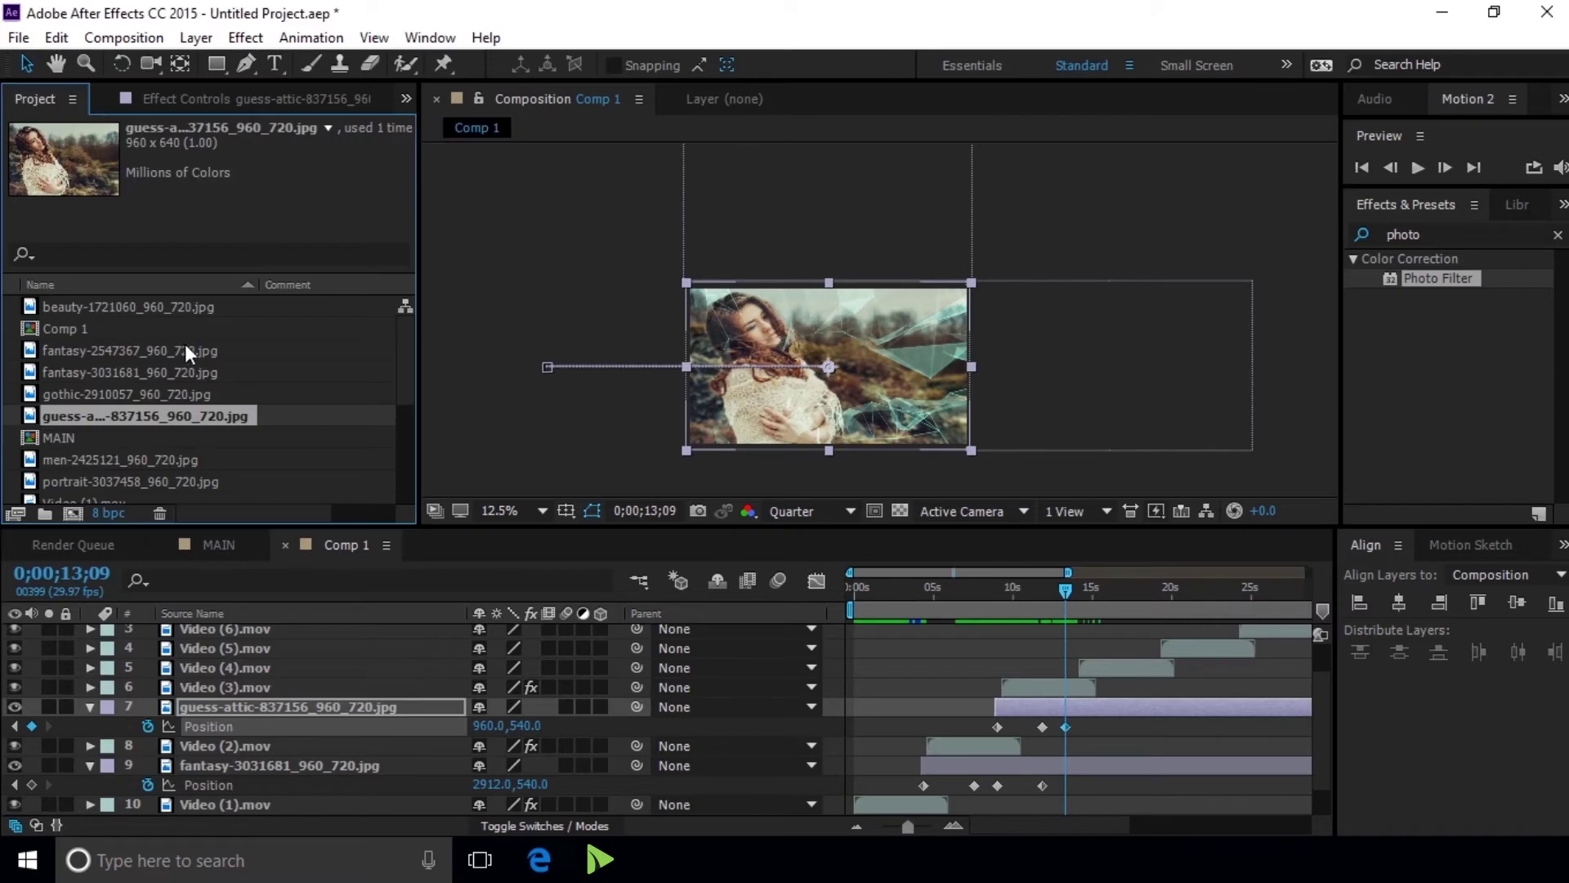
Preview the gothic, portrait, men, guess-attic and fantasy images in the Project panel
left_click(170, 394)
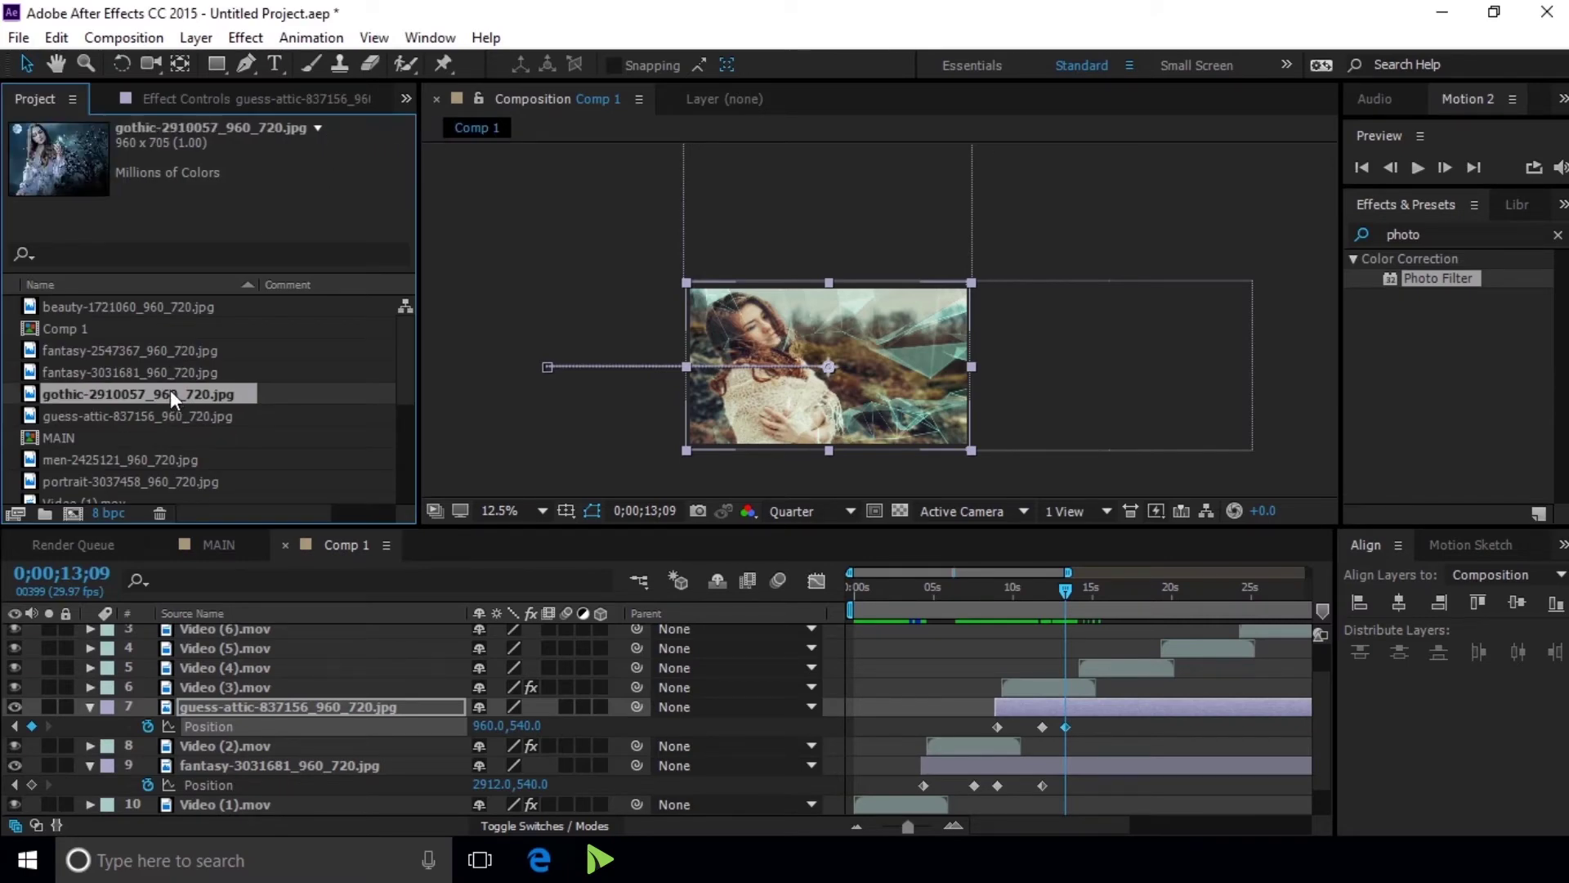
scroll(147, 441, "down", 2)
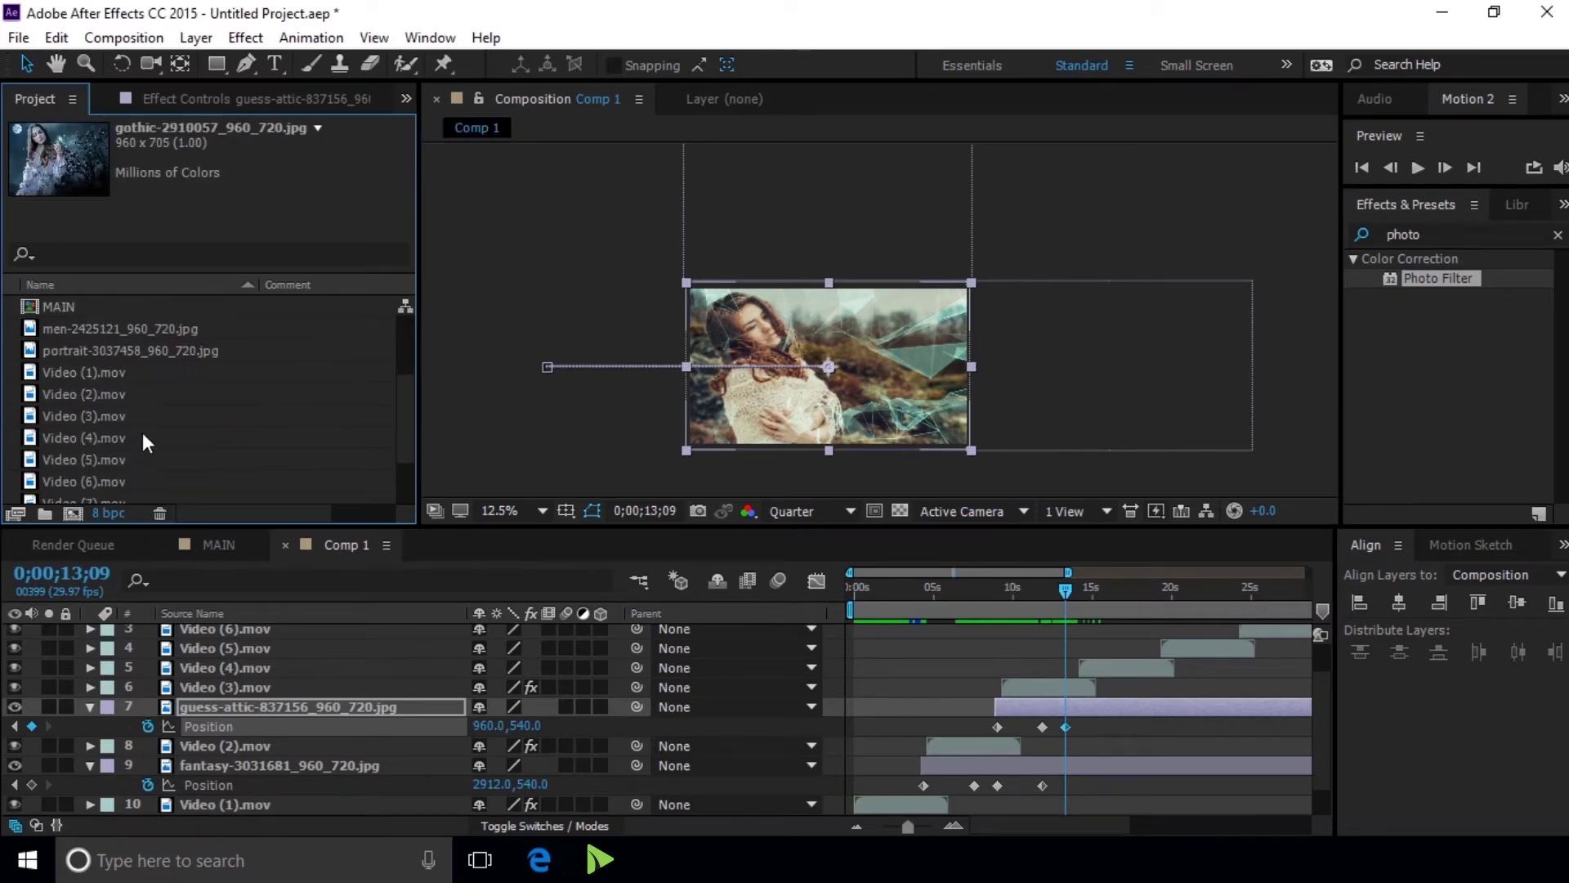
left_click(156, 353)
scroll(162, 368, "up", 1)
left_click(165, 392)
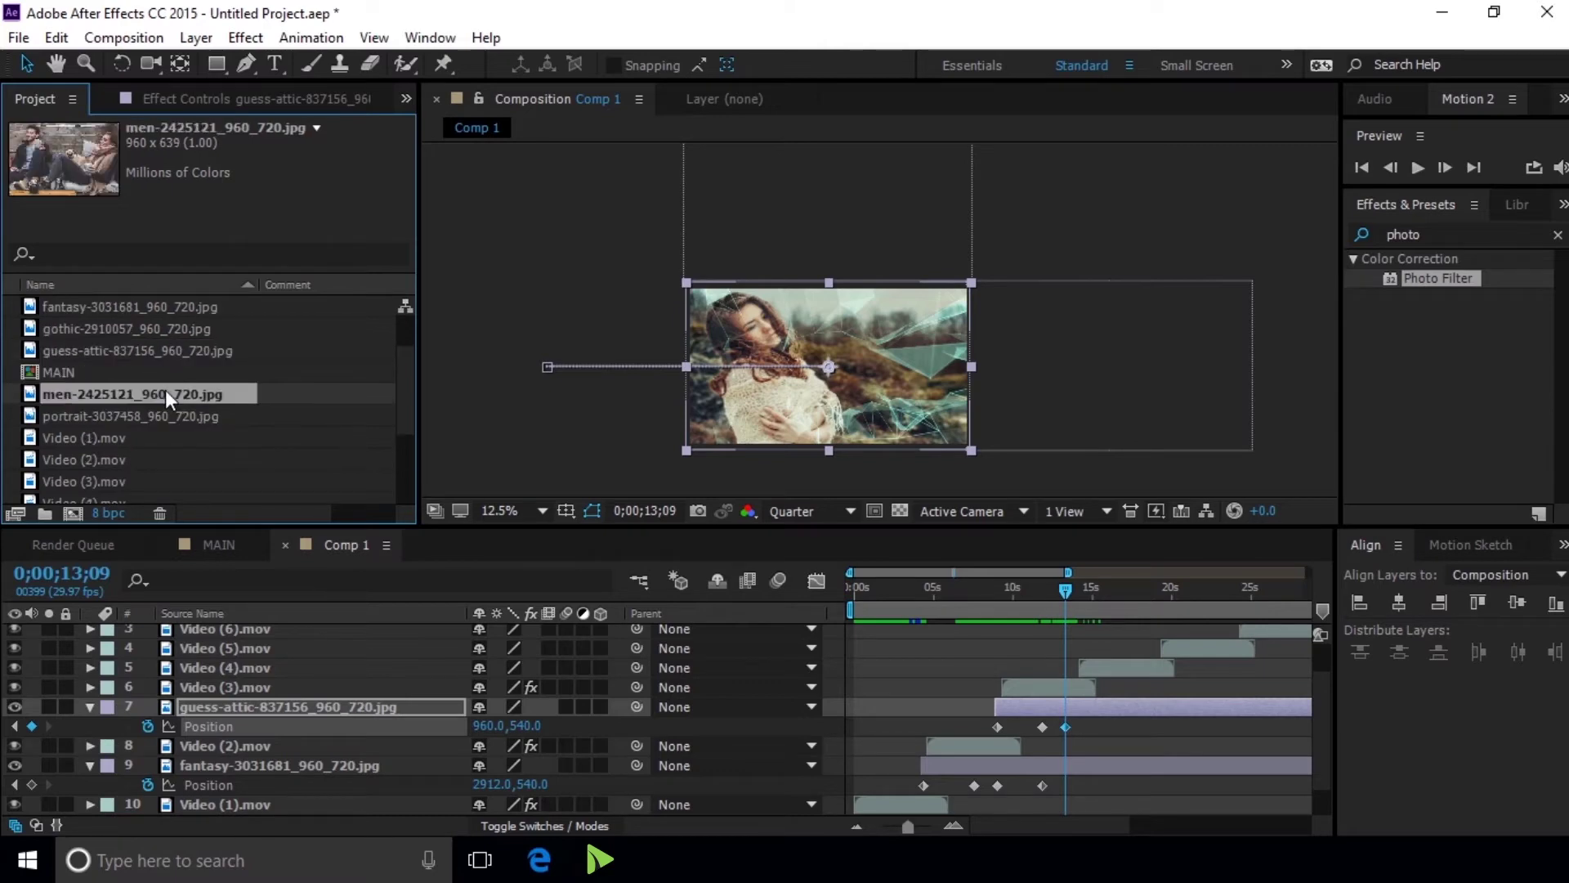
scroll(173, 390, "up", 1)
left_click(175, 393)
left_click(179, 413)
left_click(179, 395)
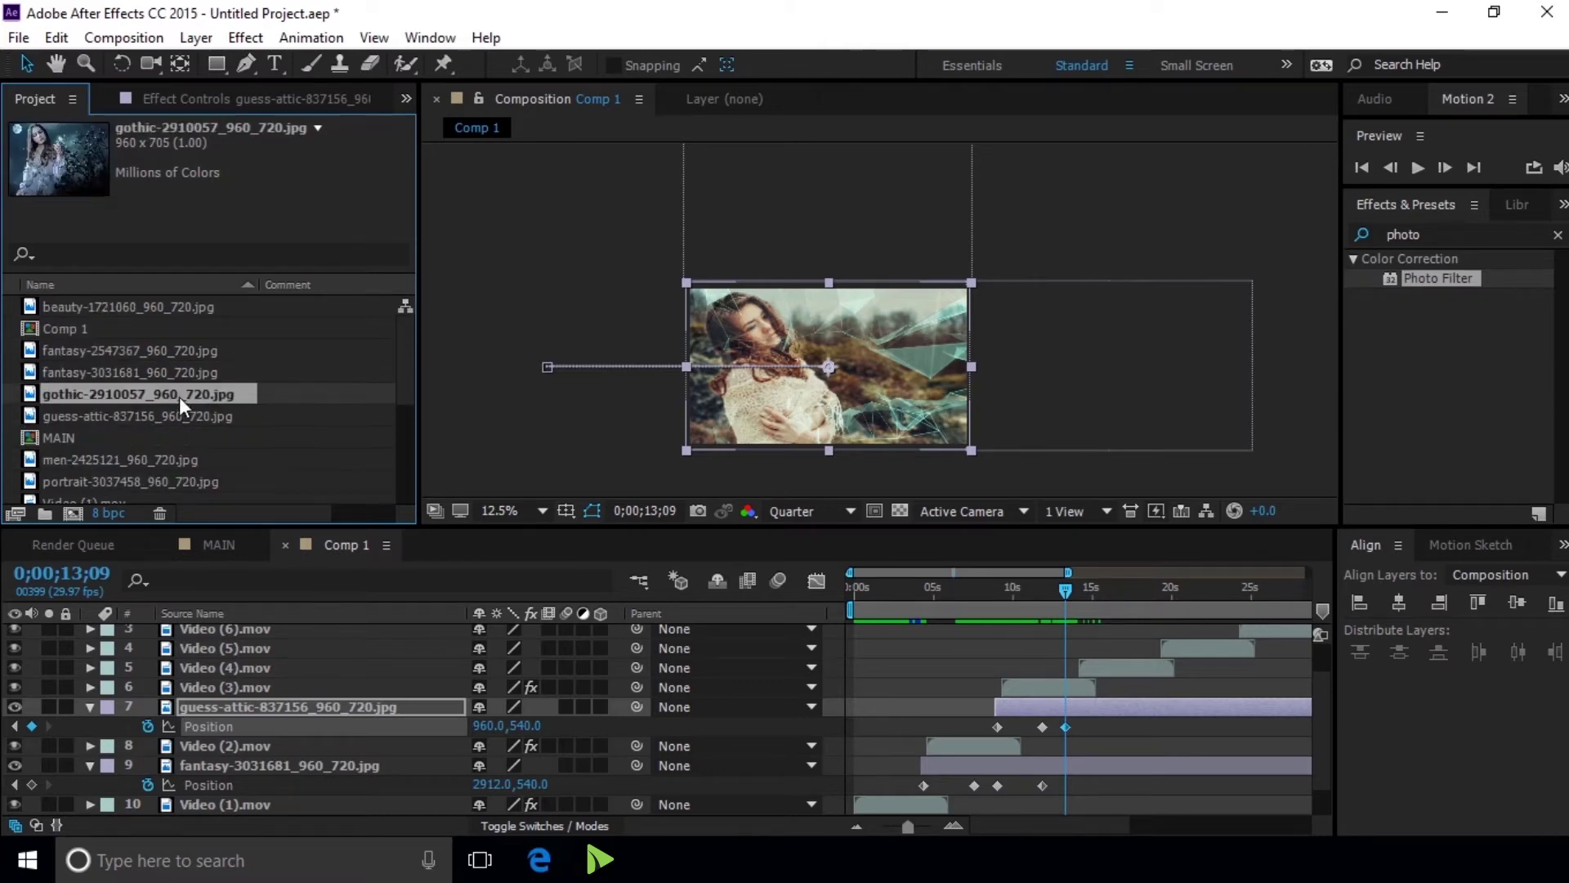
left_click(170, 373)
left_click(168, 352)
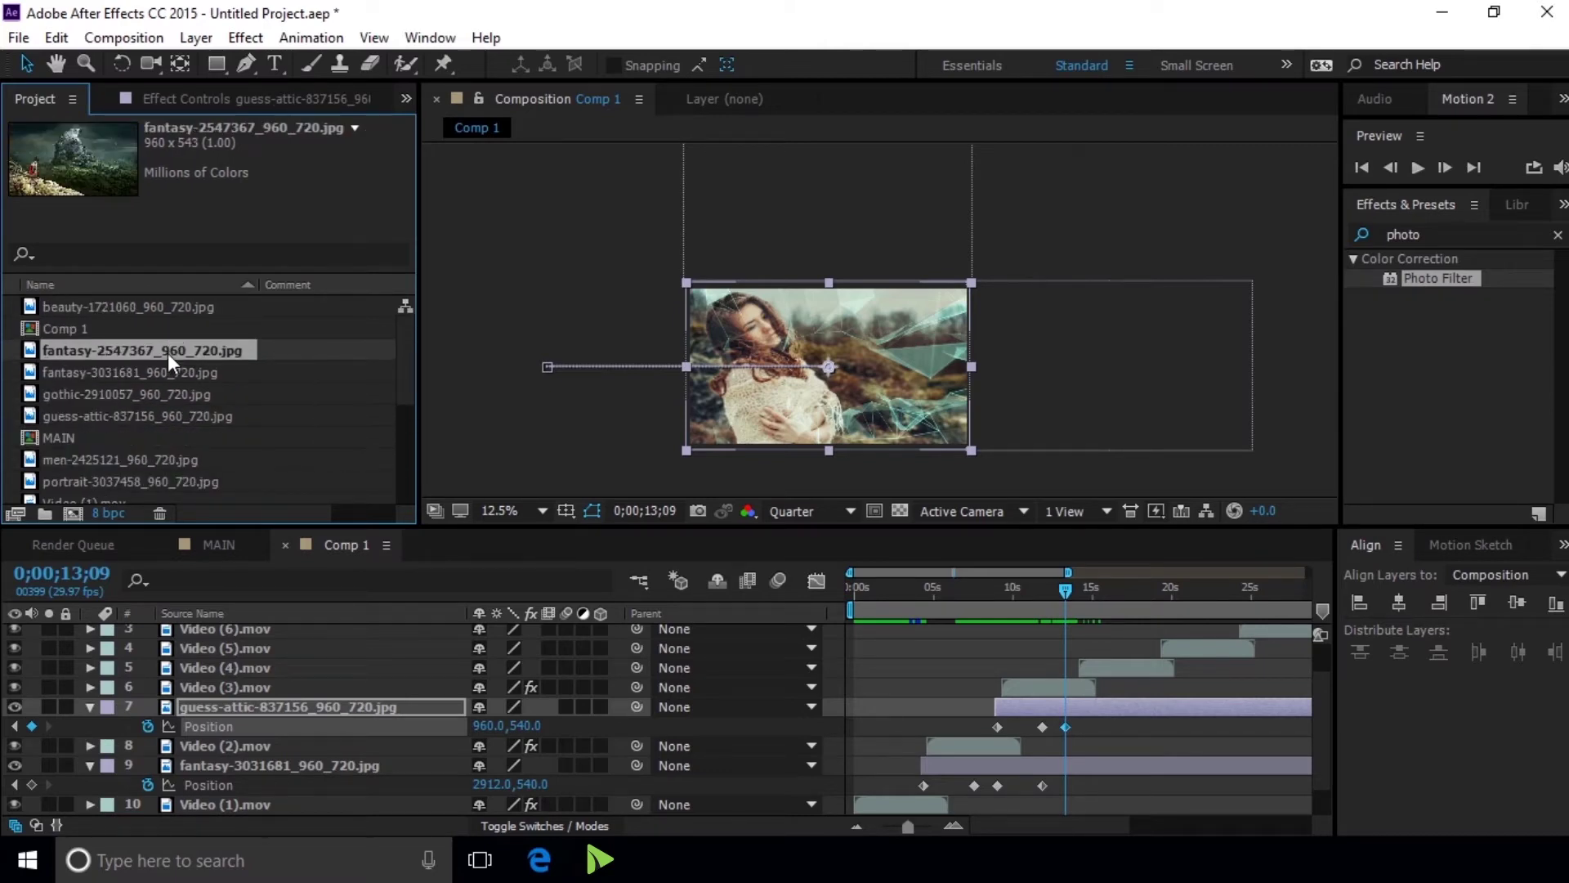
Add gothic-2910057_960_720.jpg to Comp 1 as a new layer and select it
left_click(167, 395)
left_click_drag(134, 391, 1069, 686)
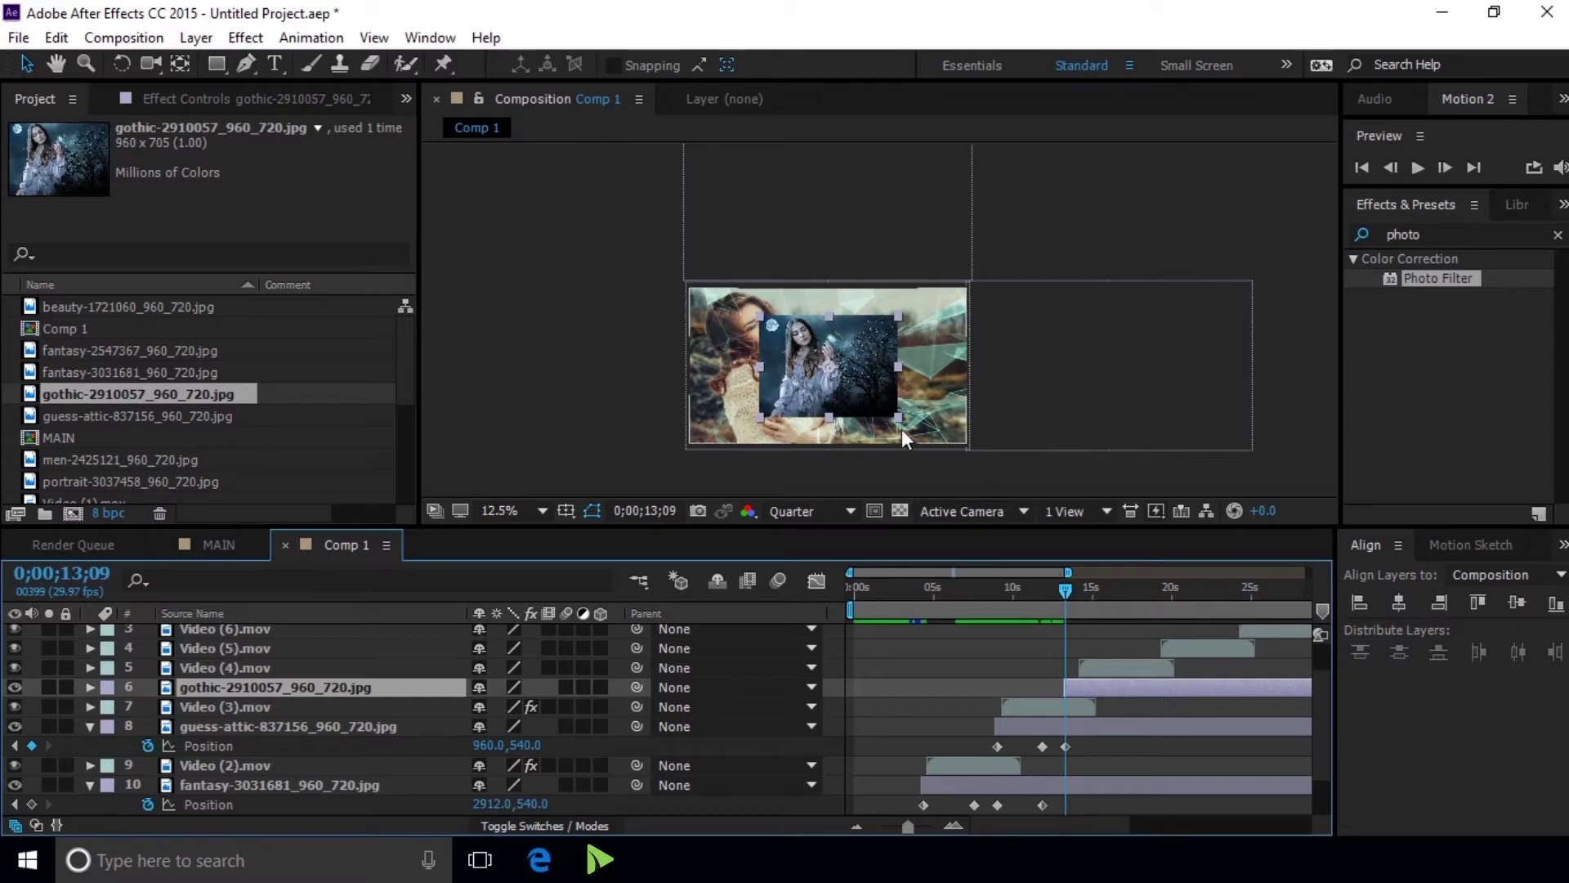
left_click(907, 422)
Scale the gothic image to fill the frame and reveal only its Position property
left_click_drag(907, 422, 972, 453)
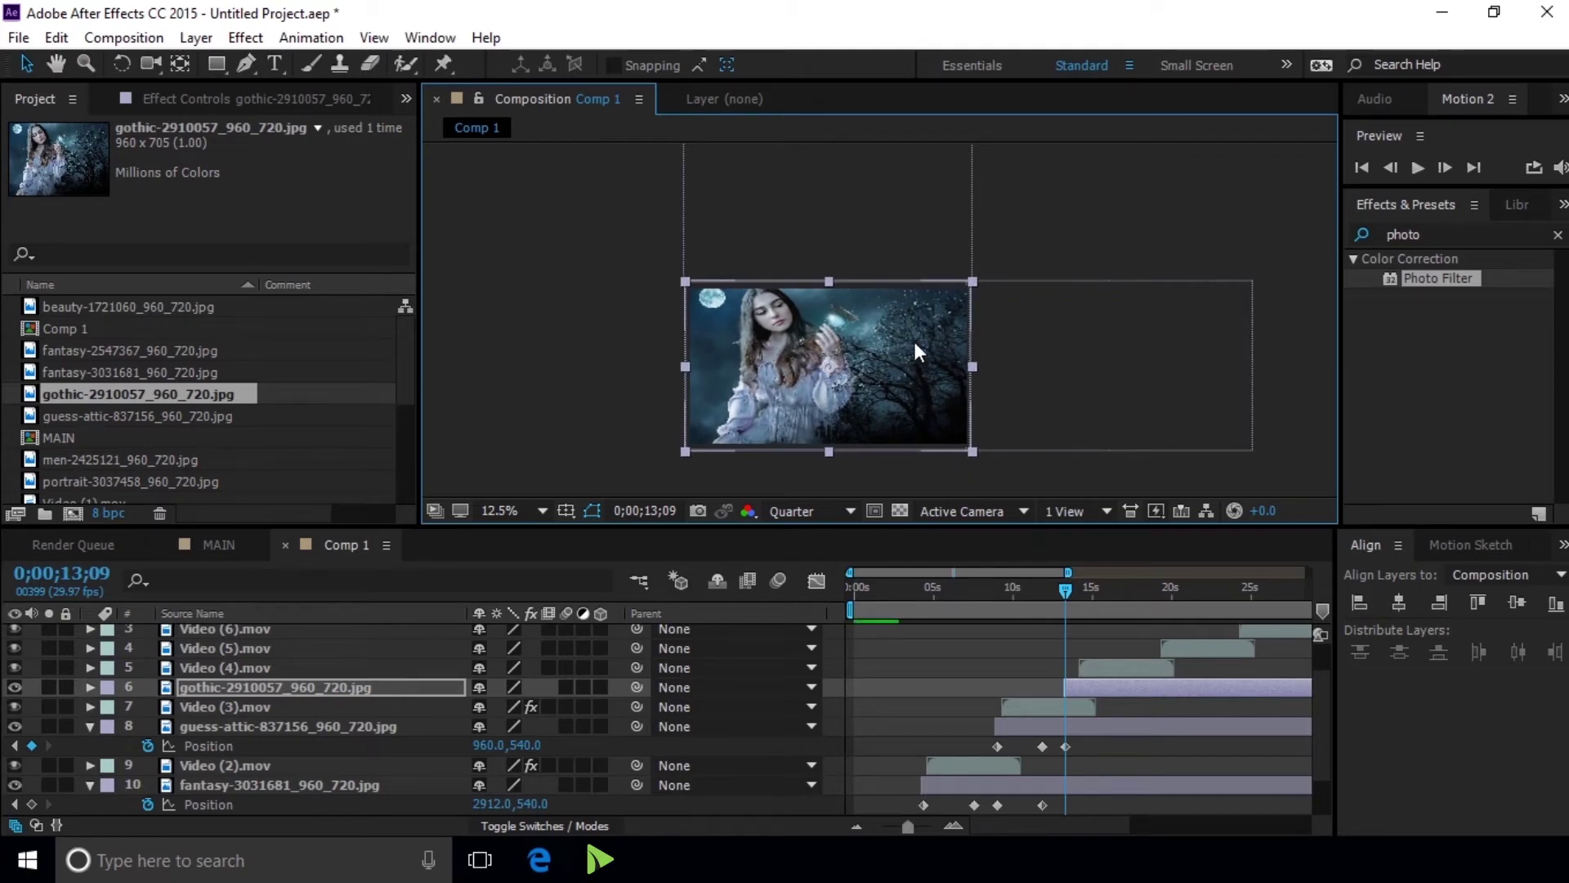
key("p")
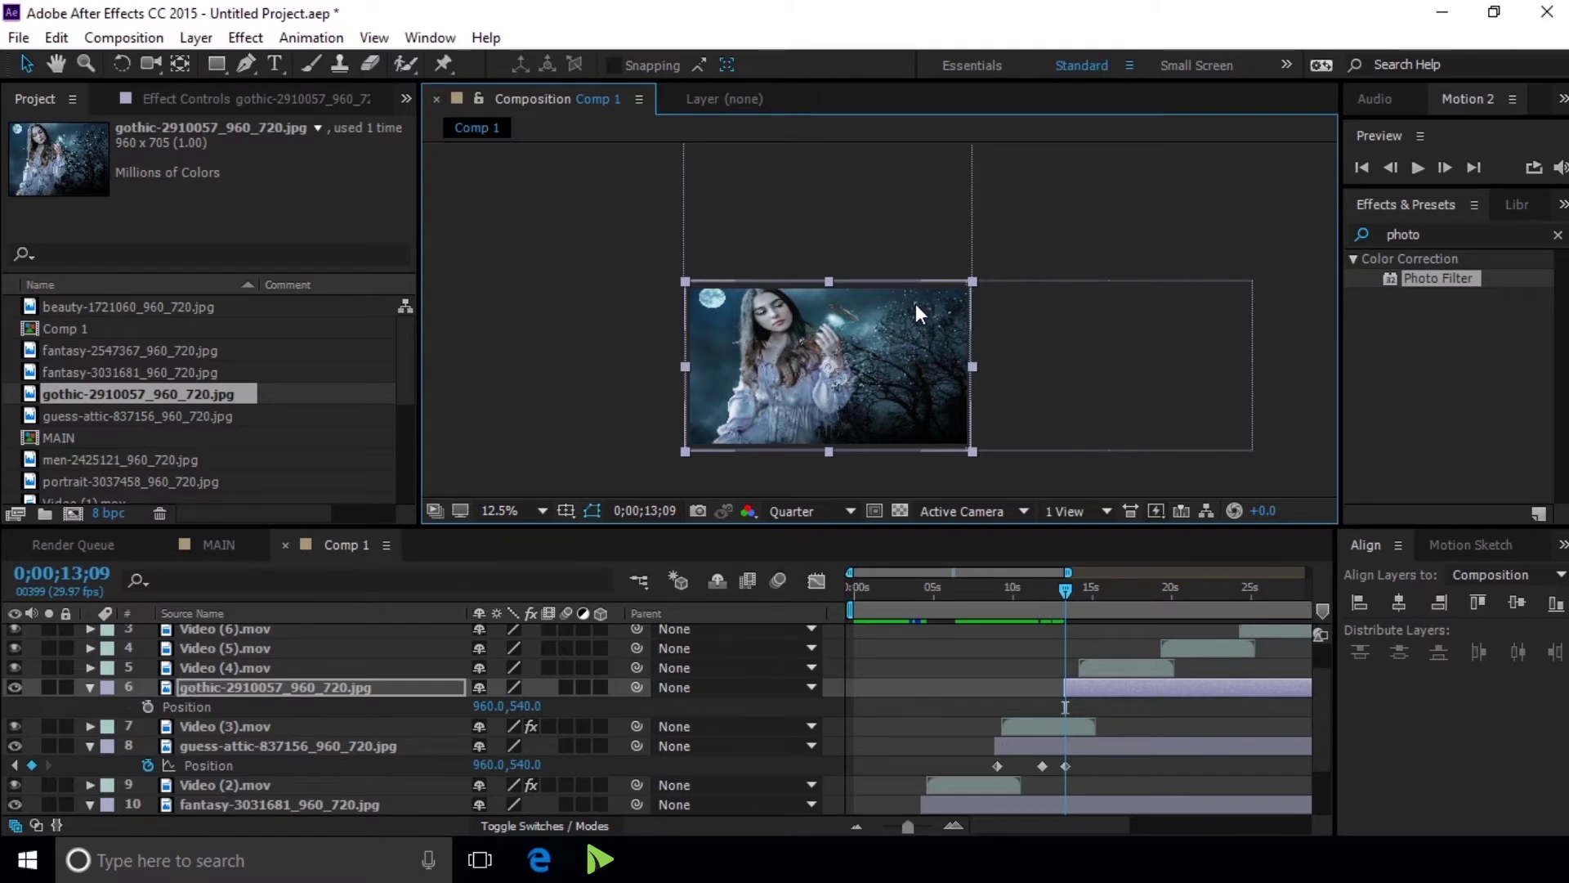
mouse_move(1065, 591)
left_mouse_down()
mouse_move(1104, 600)
mouse_move(1064, 588)
left_mouse_up()
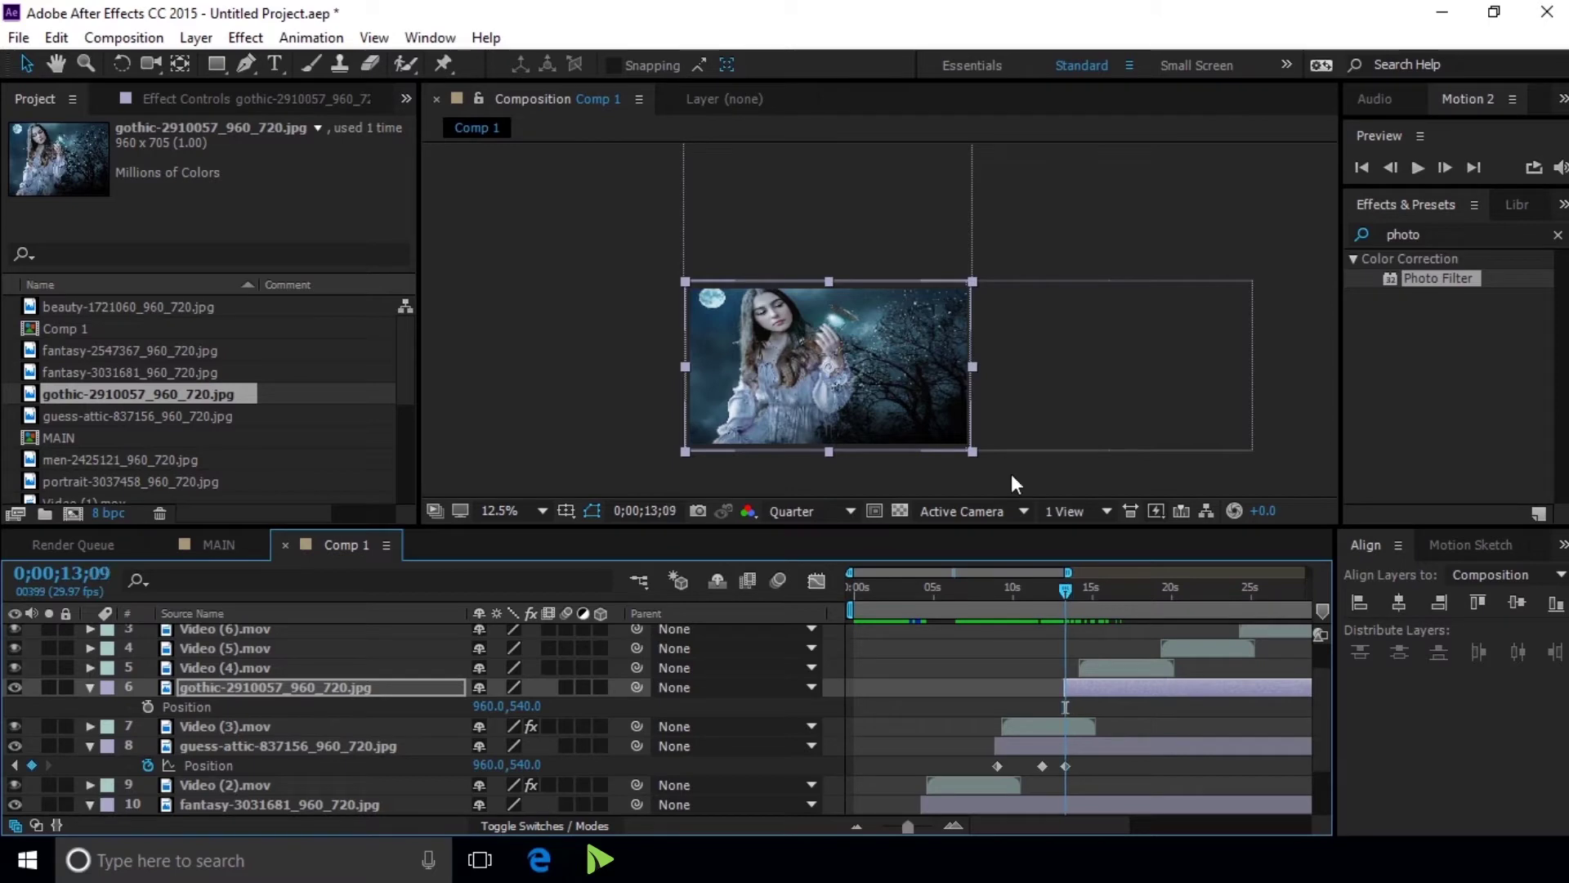
Raise the gothic image above the frame and set its starting Position keyframe at 13;09
left_click_drag(939, 396, 940, 225)
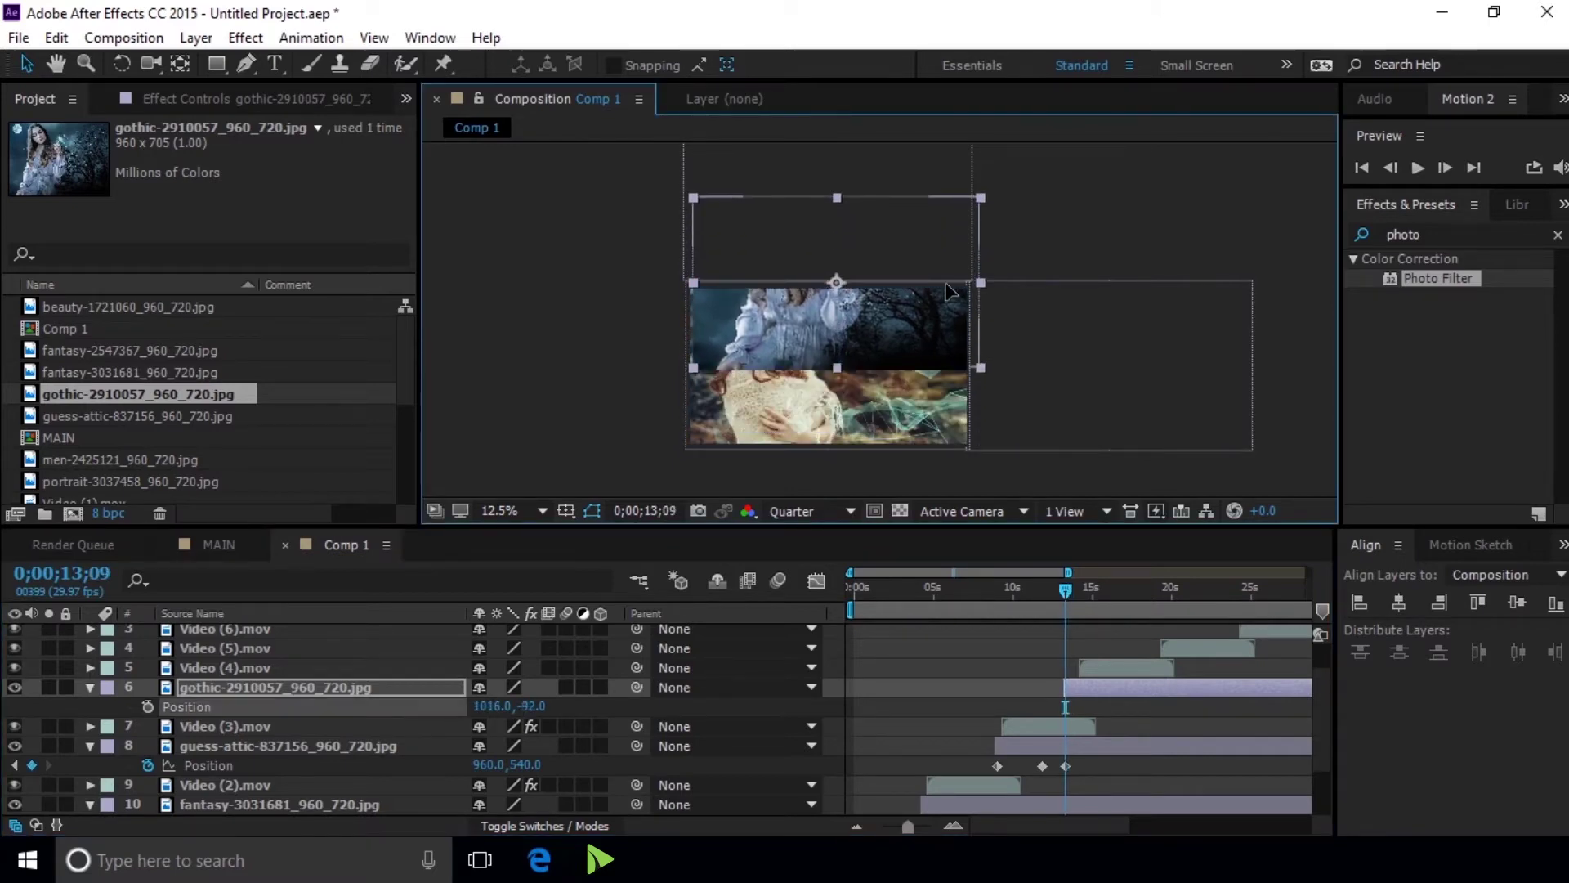
key("Up")
key("Up")
key("Up")
key("Up")
key("Up")
key("Up")
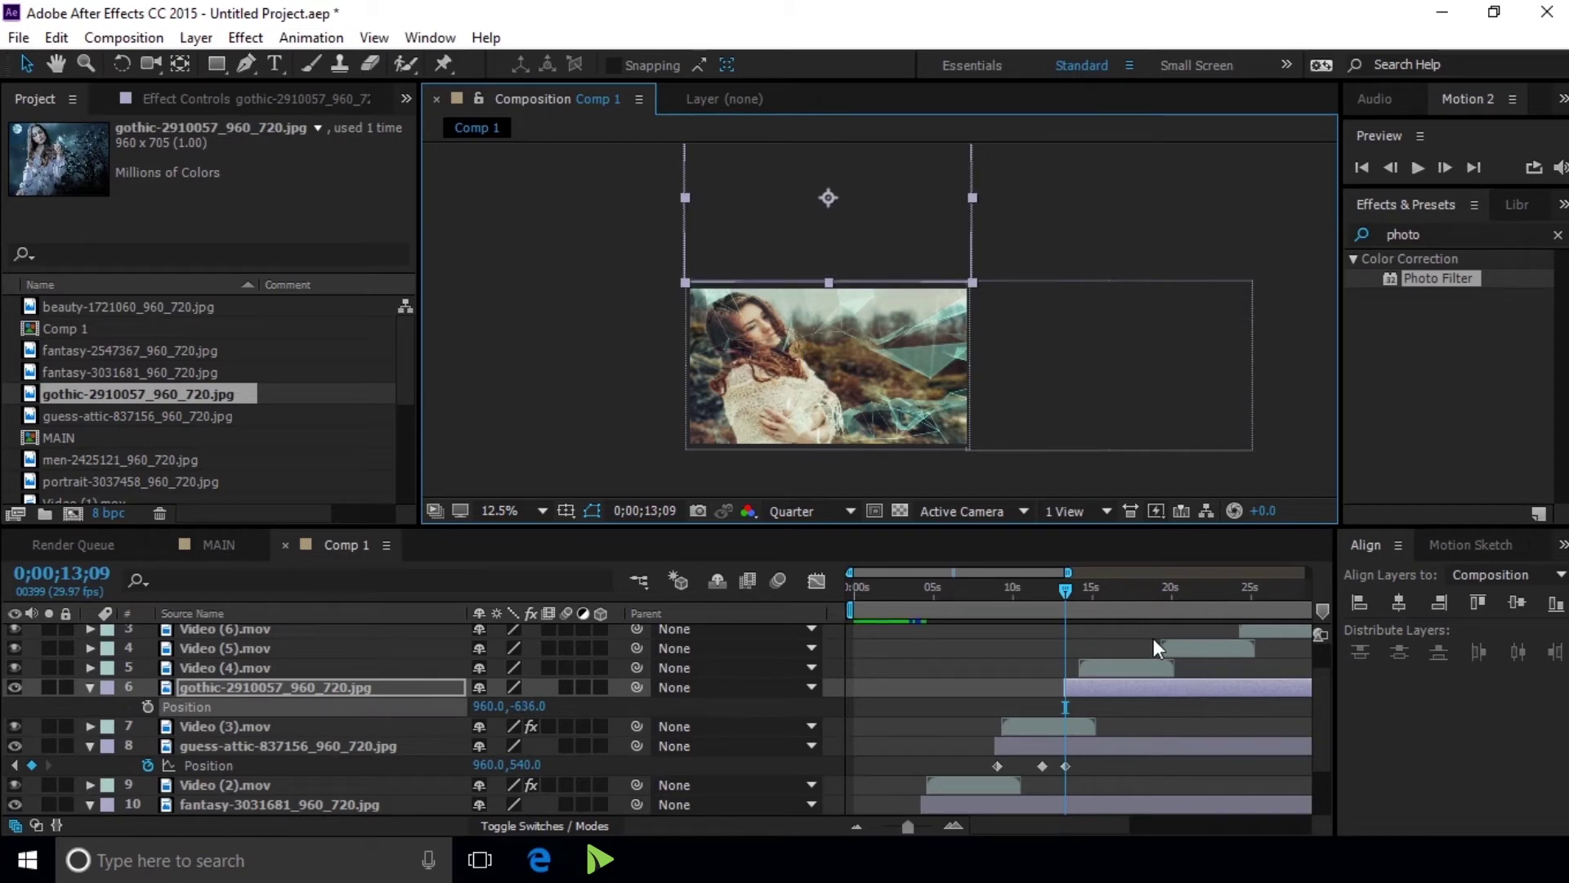
left_click_drag(1064, 587, 1121, 589)
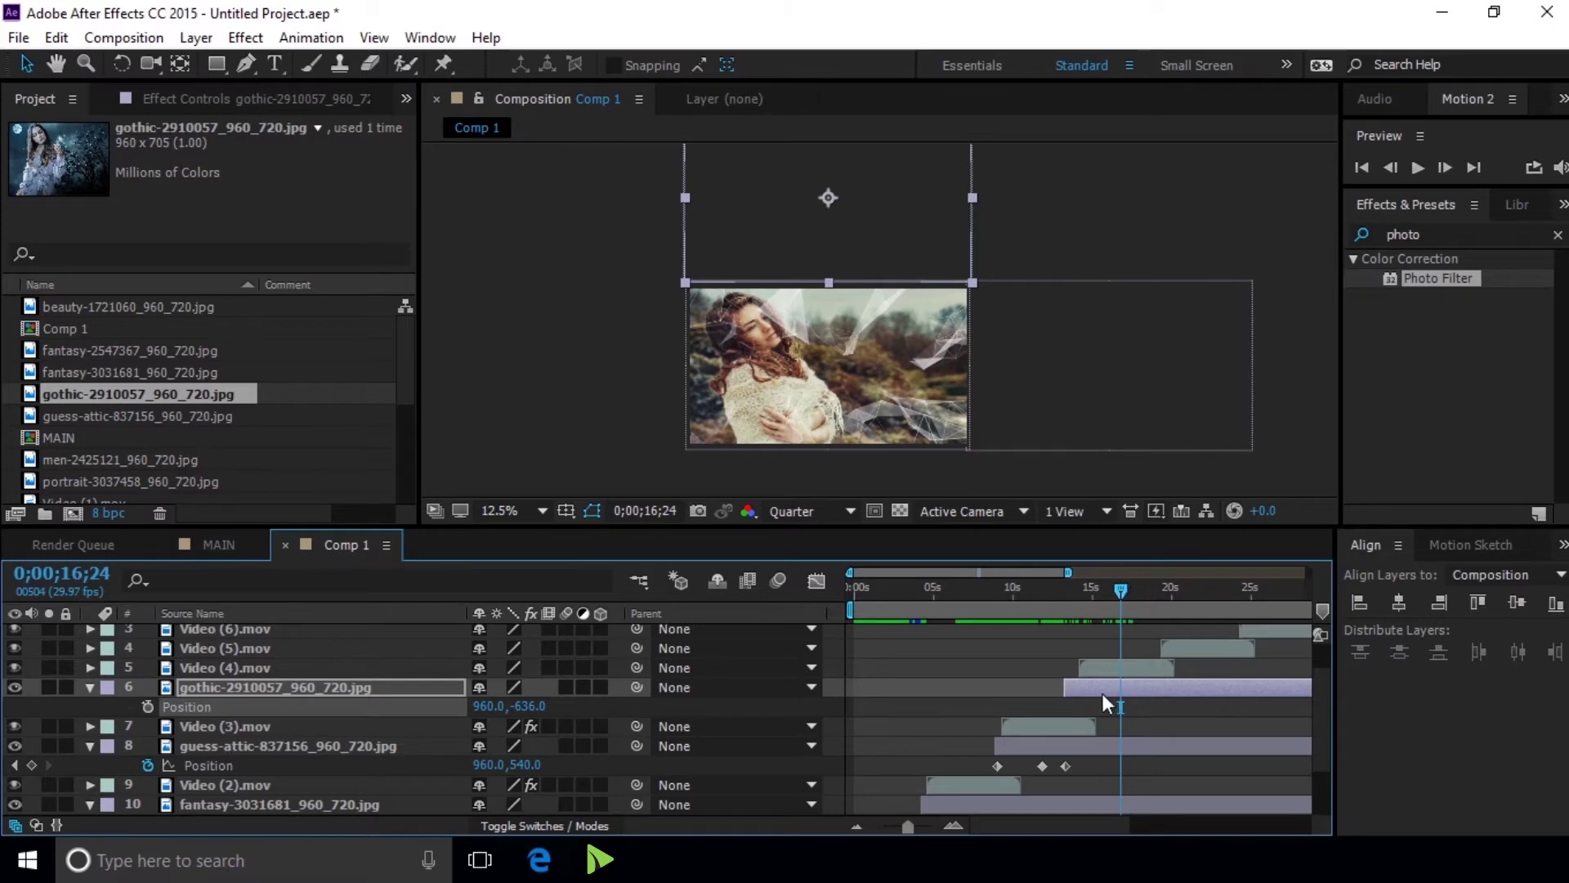
left_click_drag(1113, 593, 1066, 588)
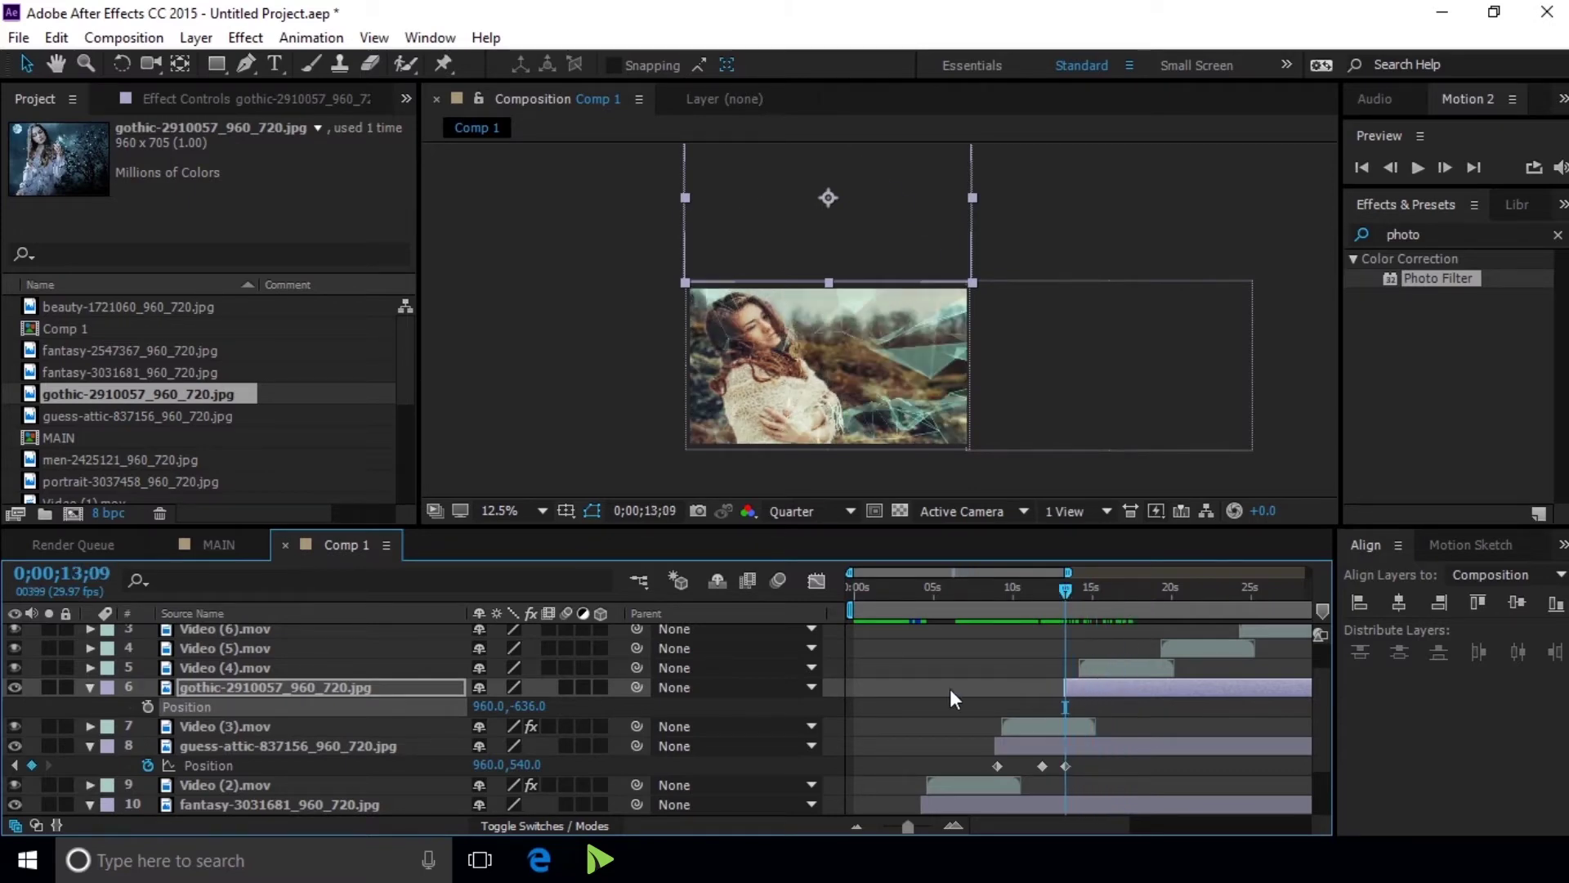
left_click(148, 706)
Around 16;24, drag gothic and guess-attic down together so gothic fills the frame
mouse_move(1066, 589)
left_mouse_down()
mouse_move(1134, 596)
mouse_move(1118, 599)
left_mouse_up()
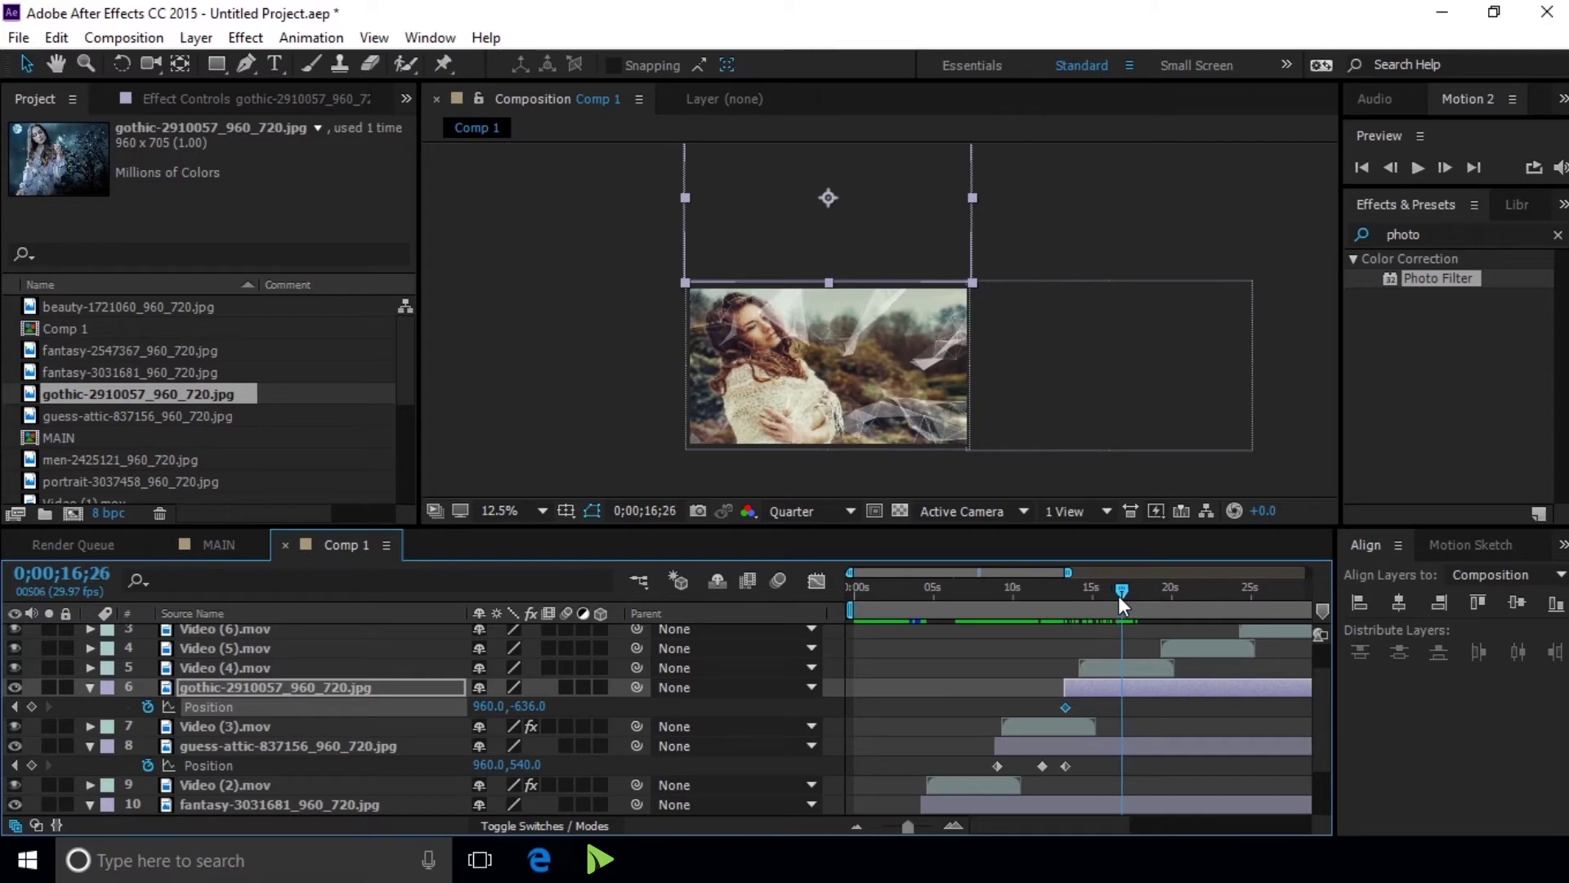
left_click(1127, 748)
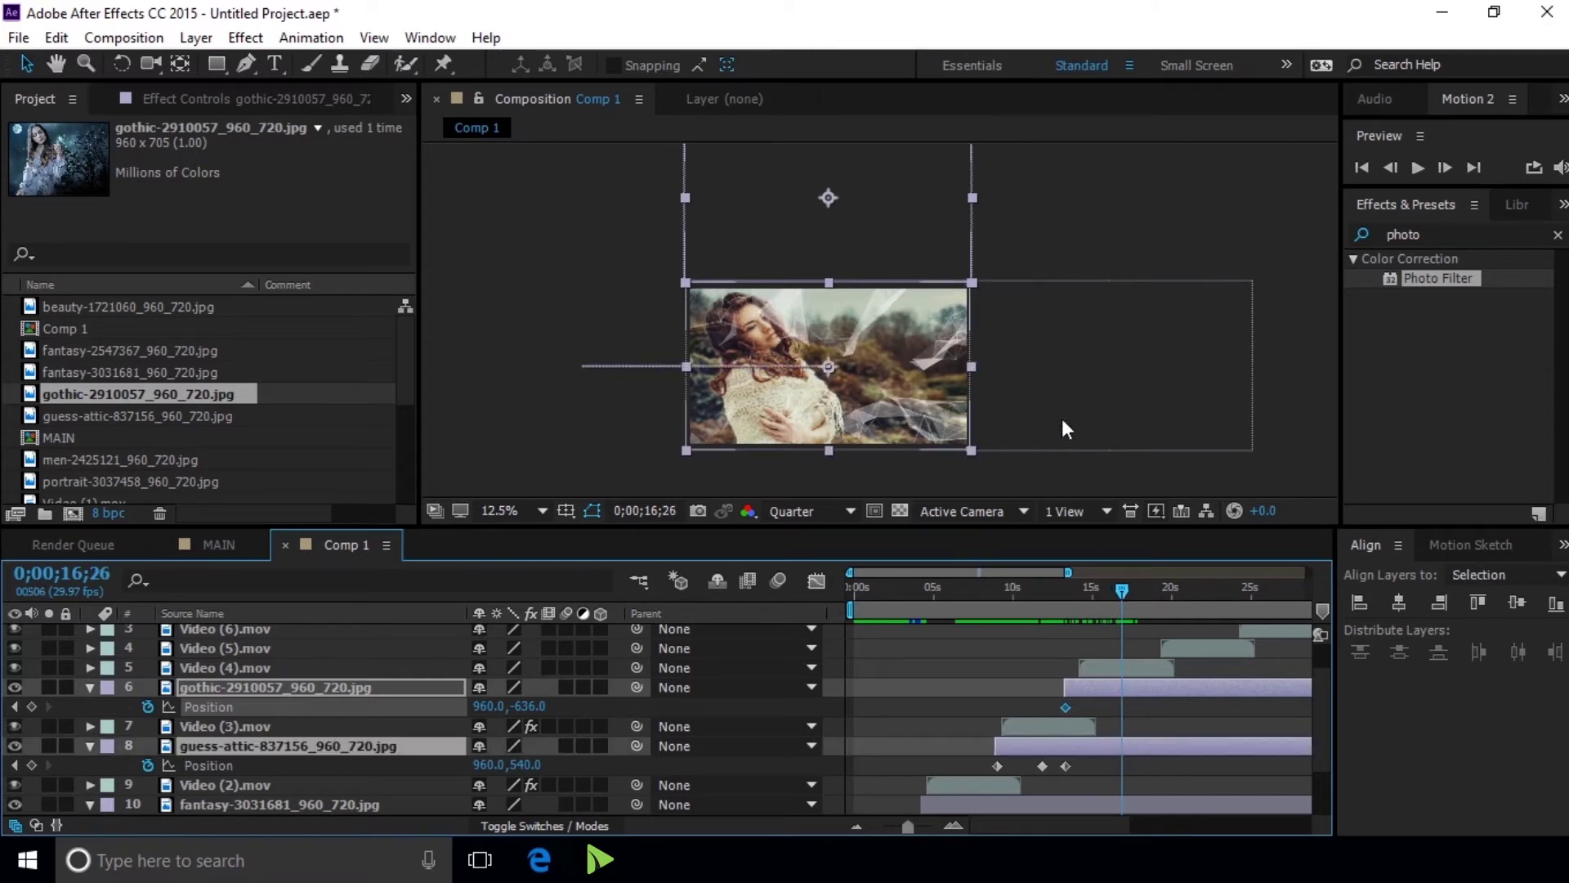
left_click_drag(948, 219, 950, 357)
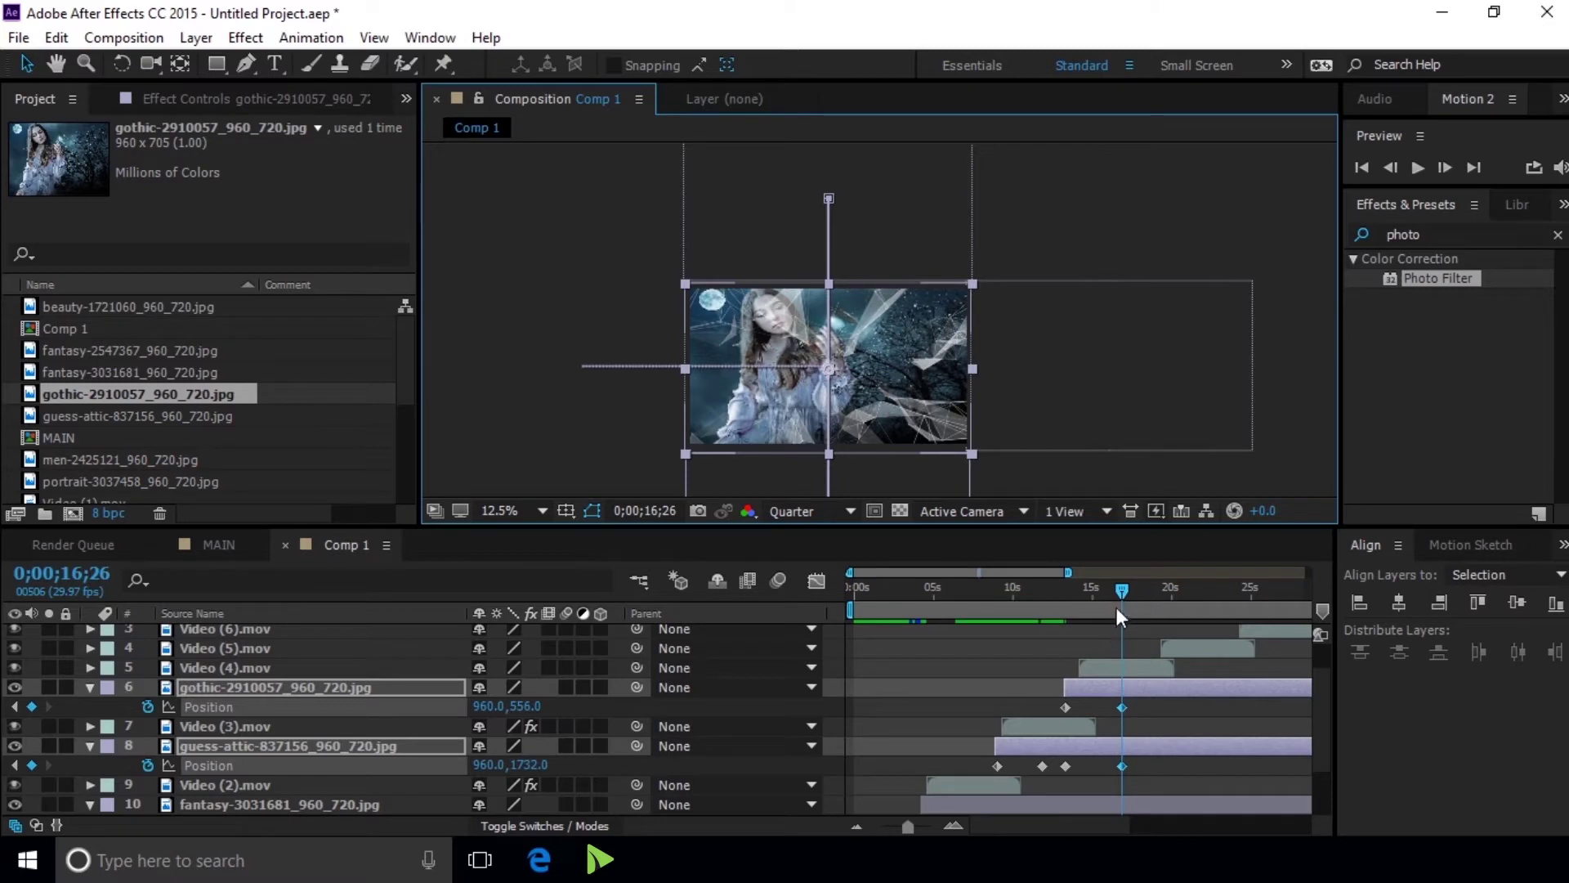
mouse_move(1123, 591)
left_mouse_down()
mouse_move(1045, 599)
mouse_move(1122, 604)
left_mouse_up()
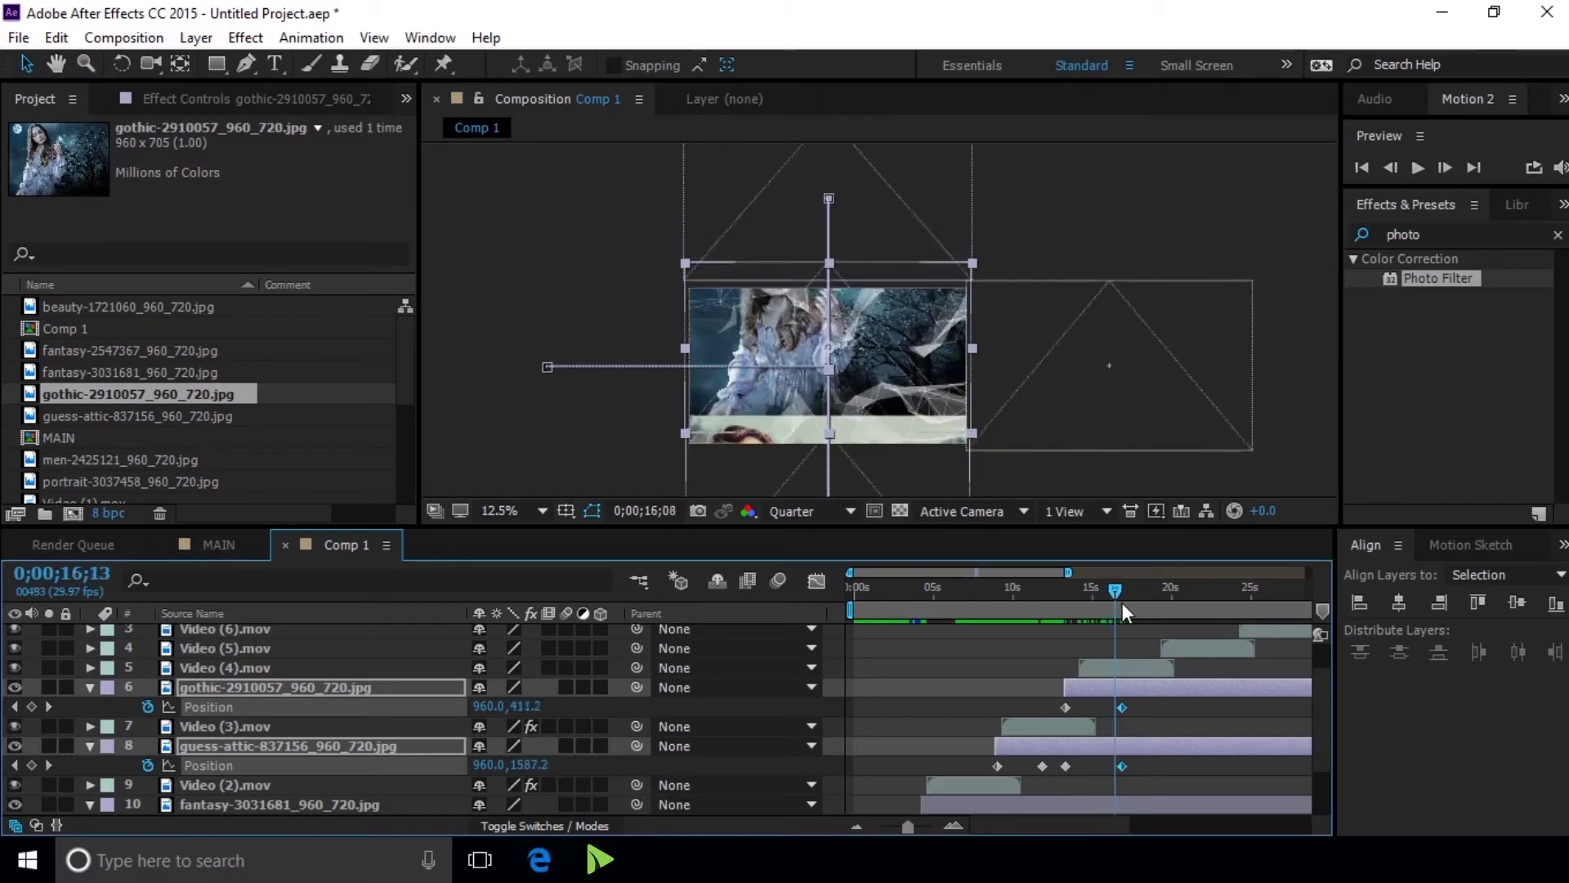
left_click(1125, 666)
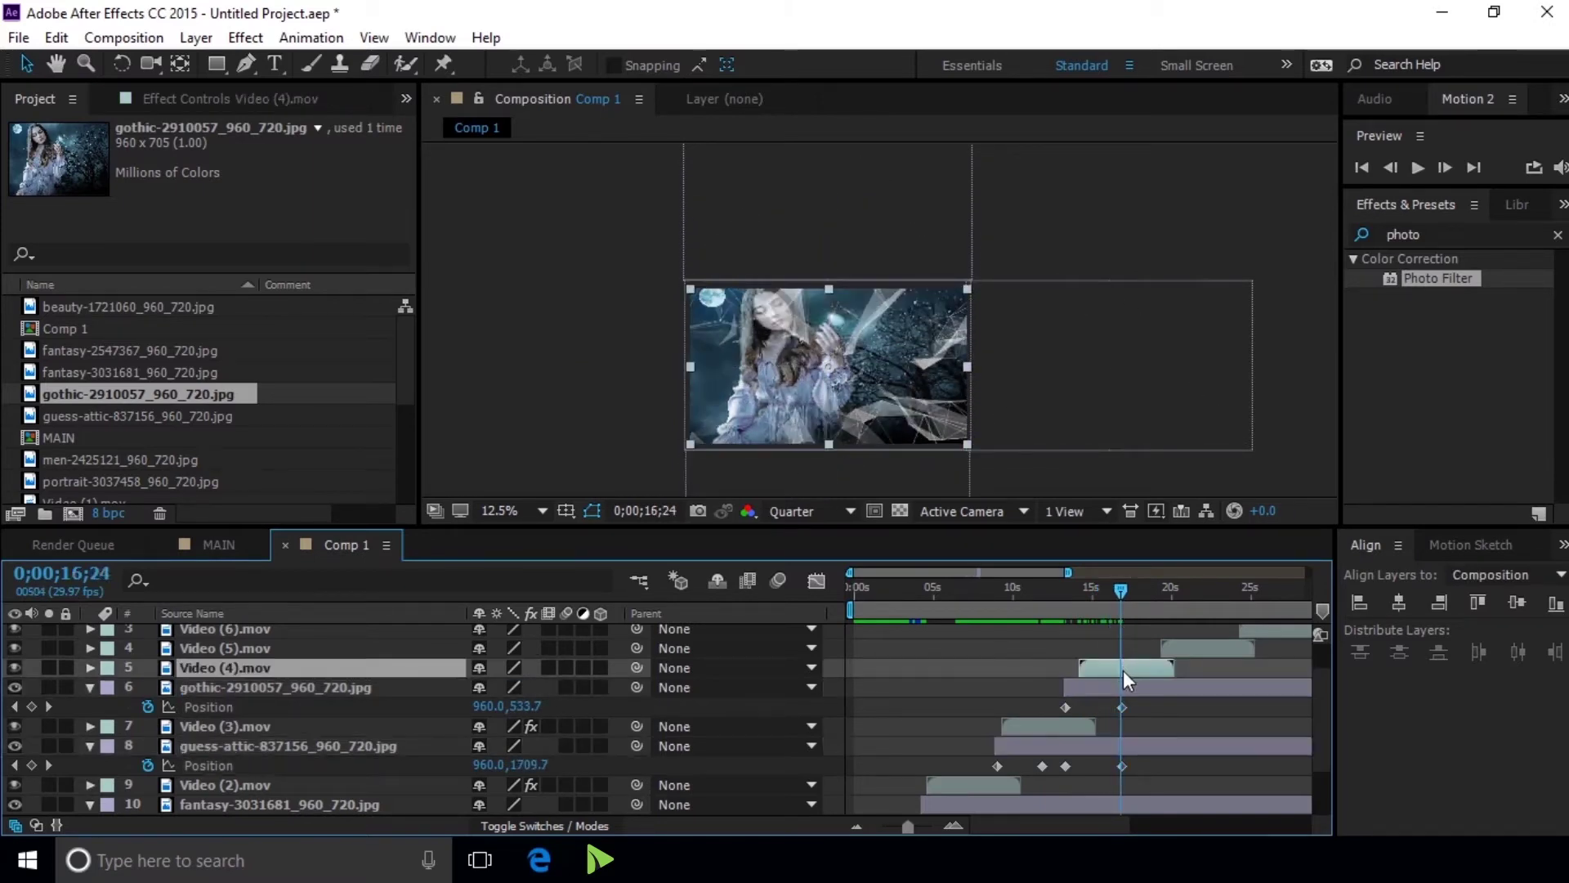
left_click(266, 100)
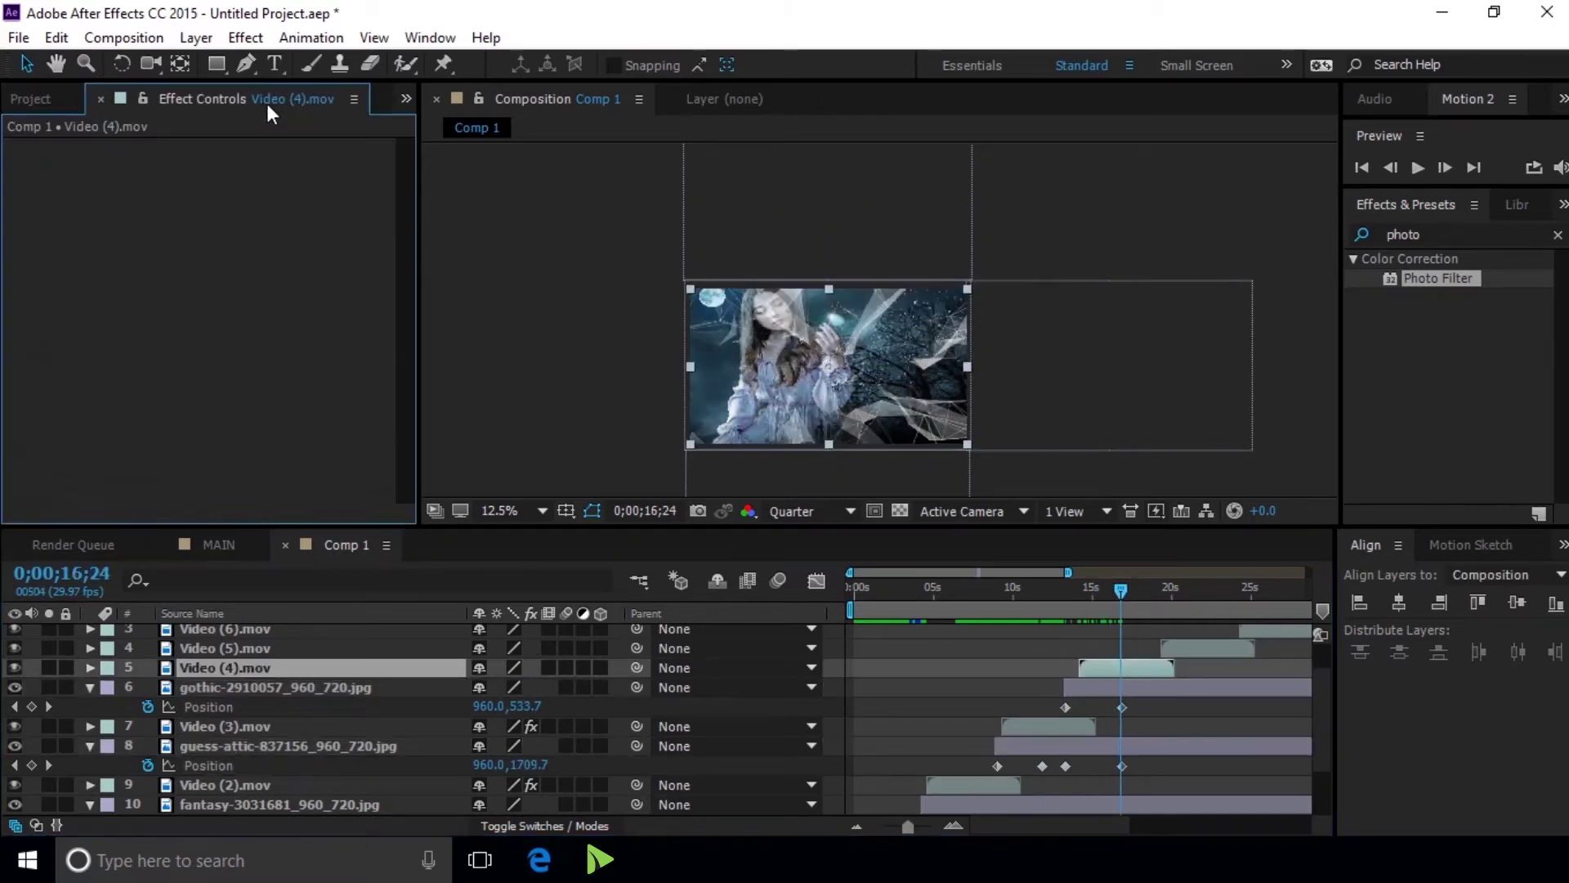
Paste the Photo Filter onto Video (4).mov and tint it a strong deep blue
left_click(56, 37)
left_click(137, 275)
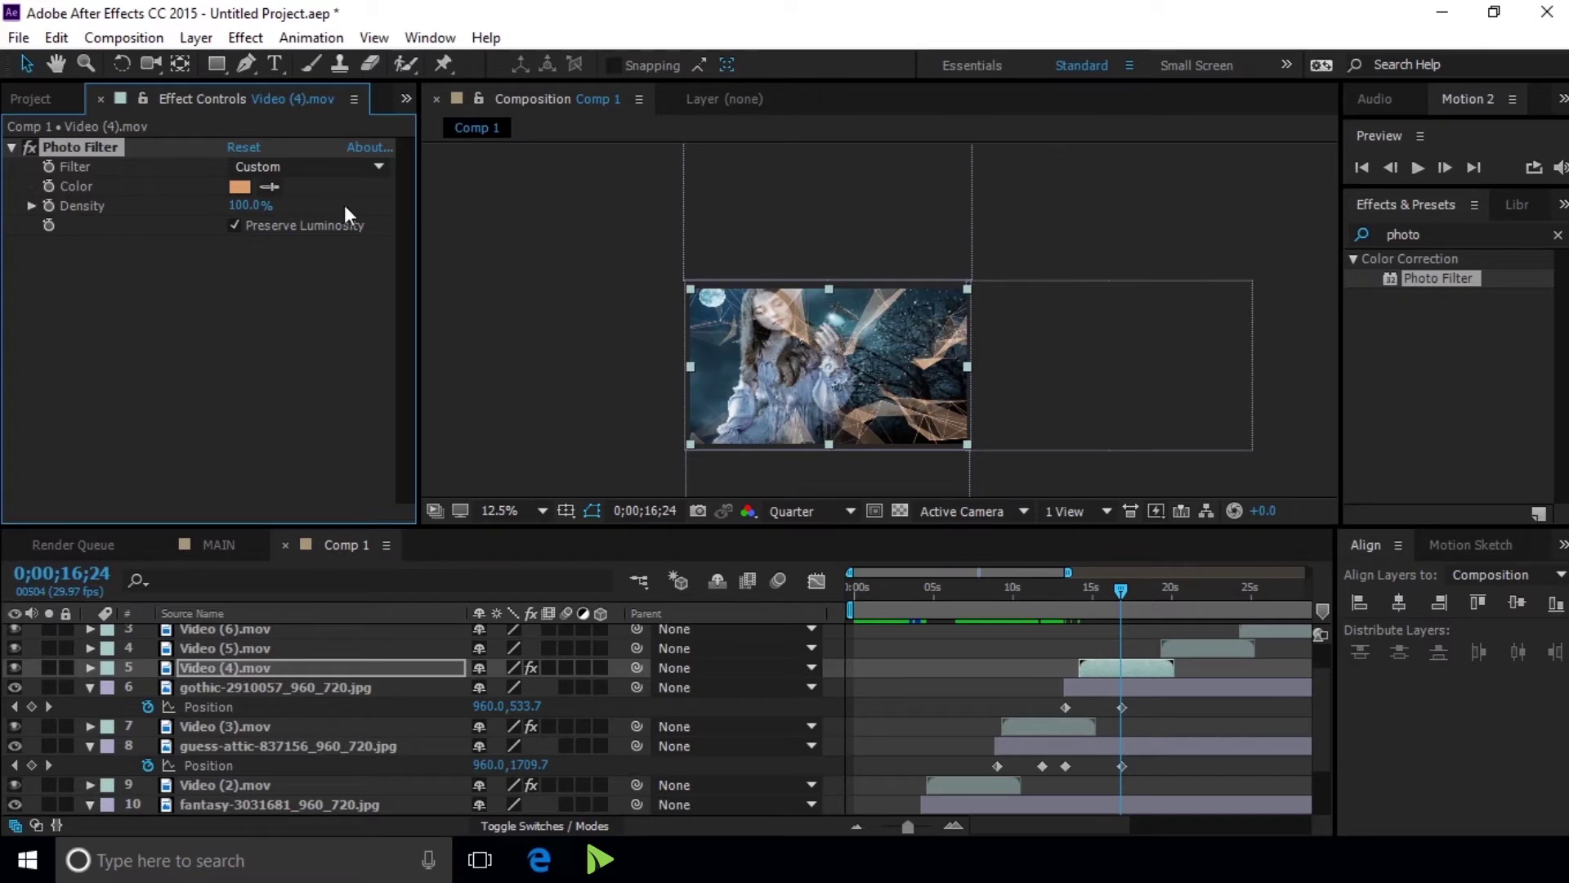
left_click(240, 185)
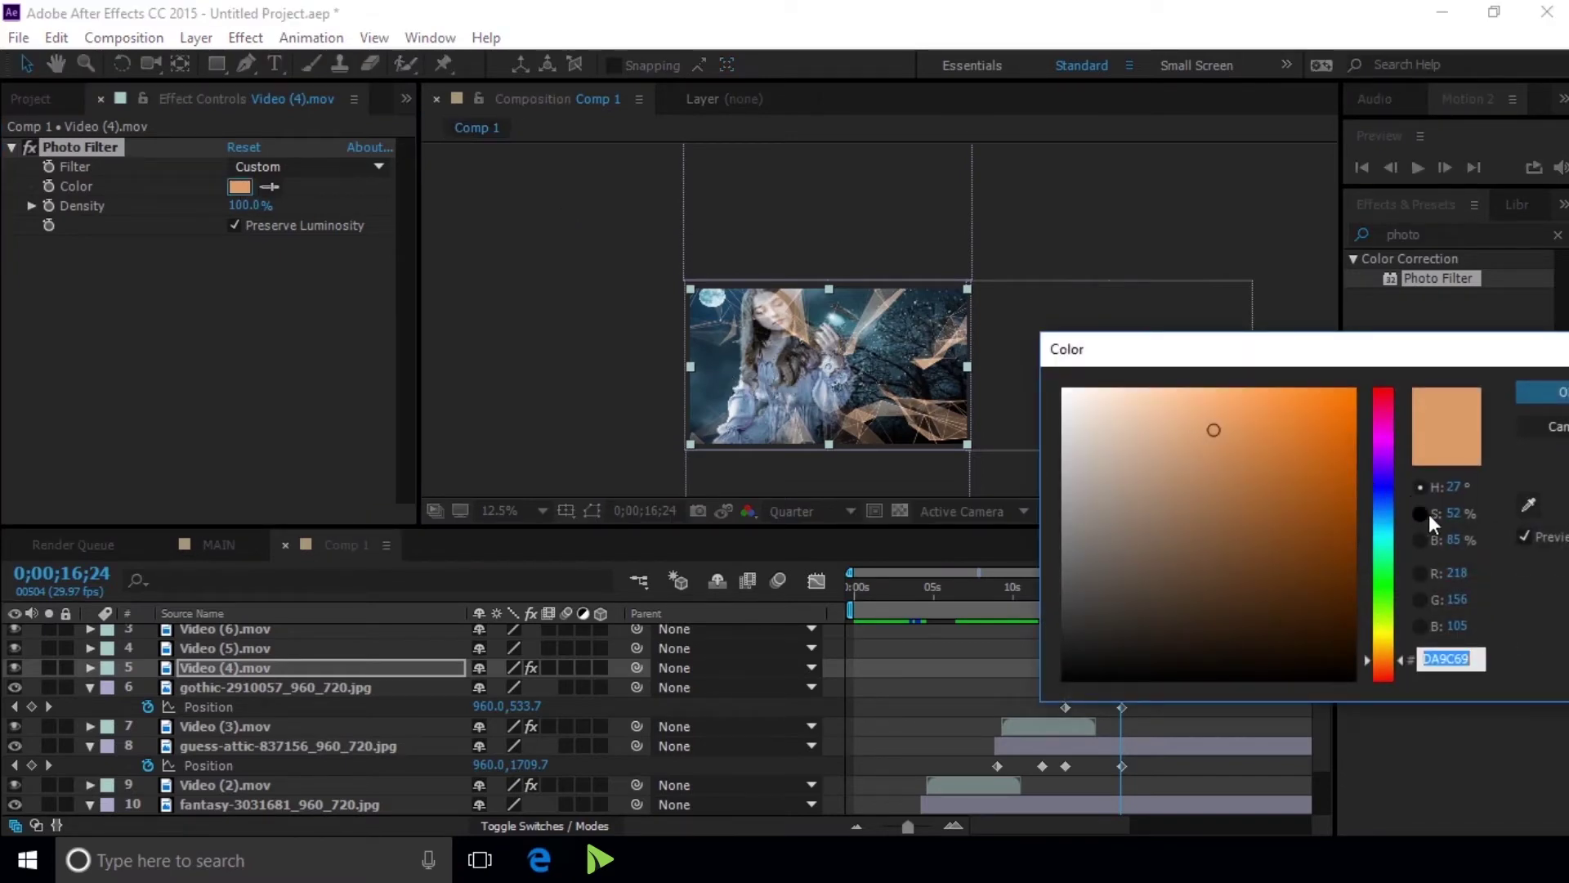
left_click(1381, 494)
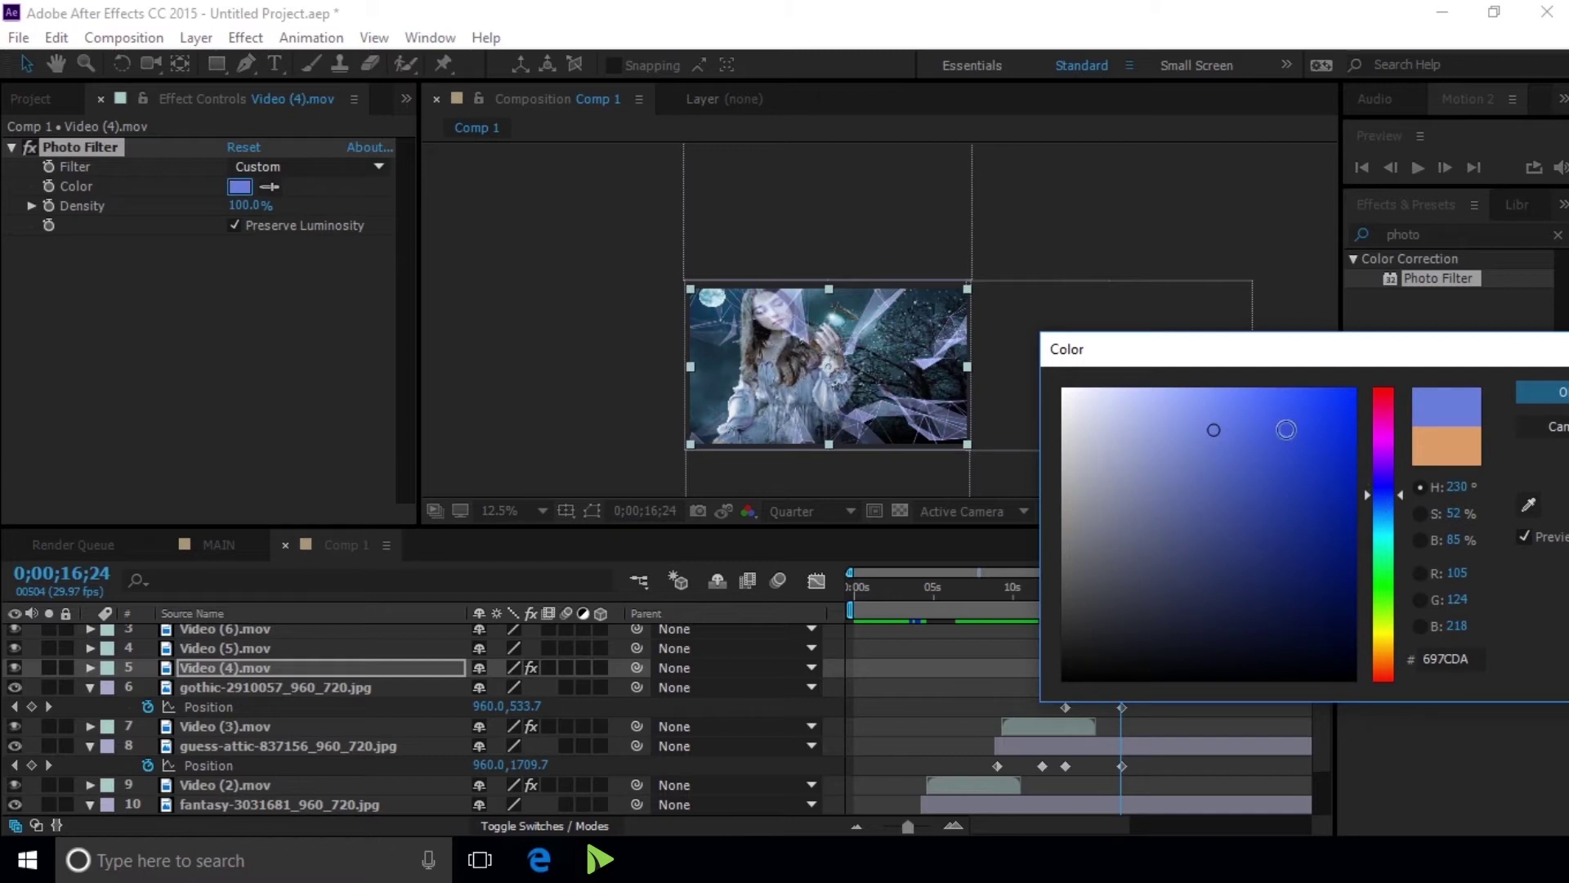
left_click_drag(1225, 429, 1302, 589)
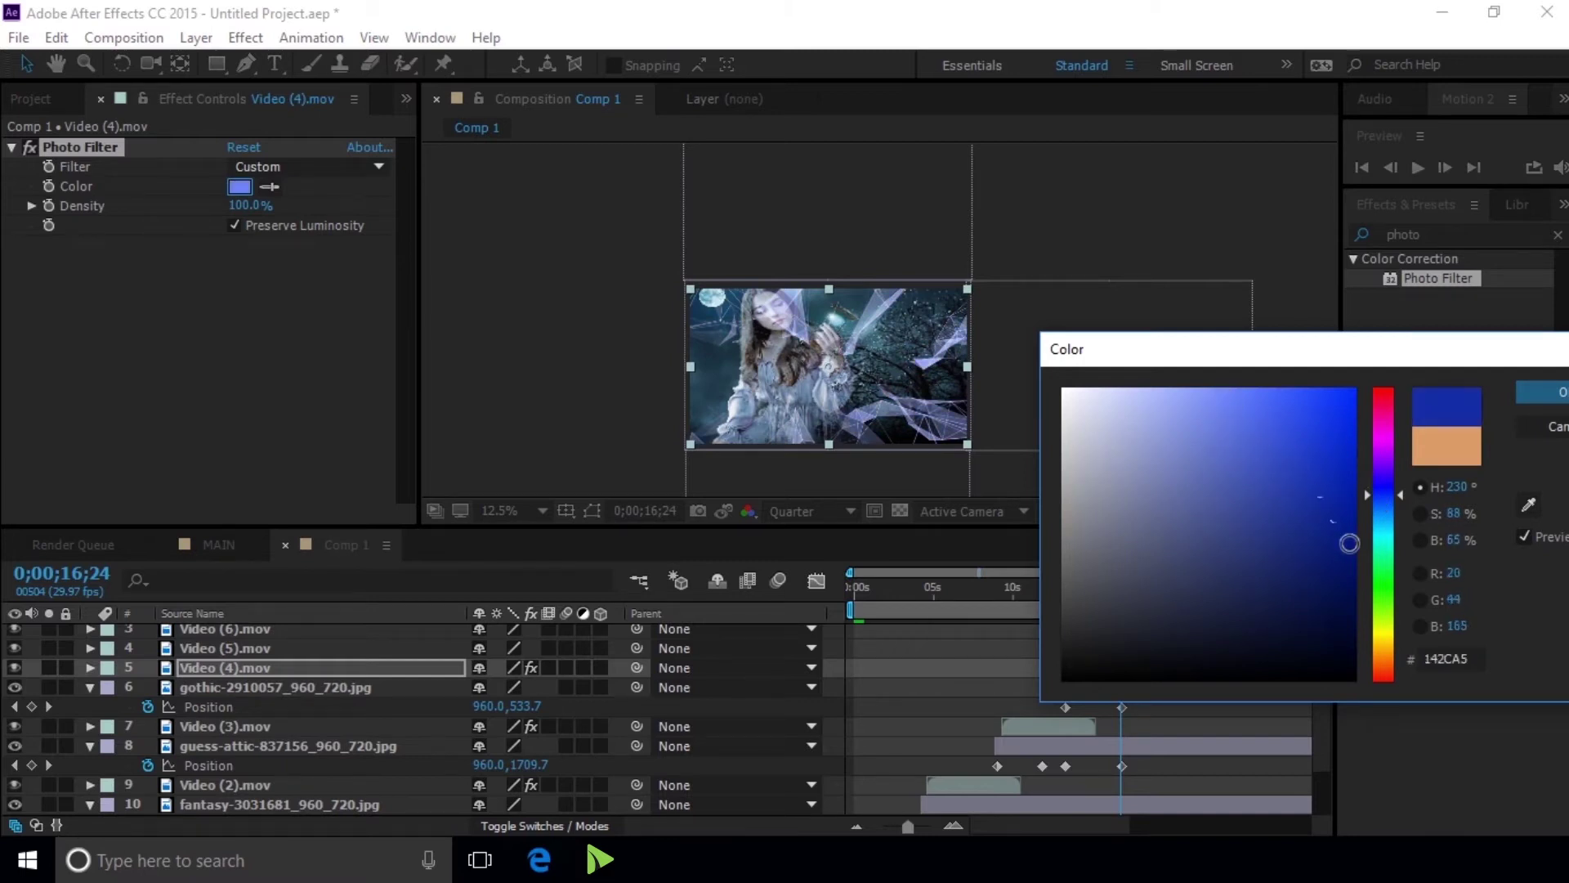
mouse_move(1302, 589)
left_mouse_down()
mouse_move(1323, 476)
mouse_move(1386, 520)
mouse_move(1386, 467)
mouse_move(1386, 500)
mouse_move(1386, 487)
left_mouse_up()
left_click(1522, 396)
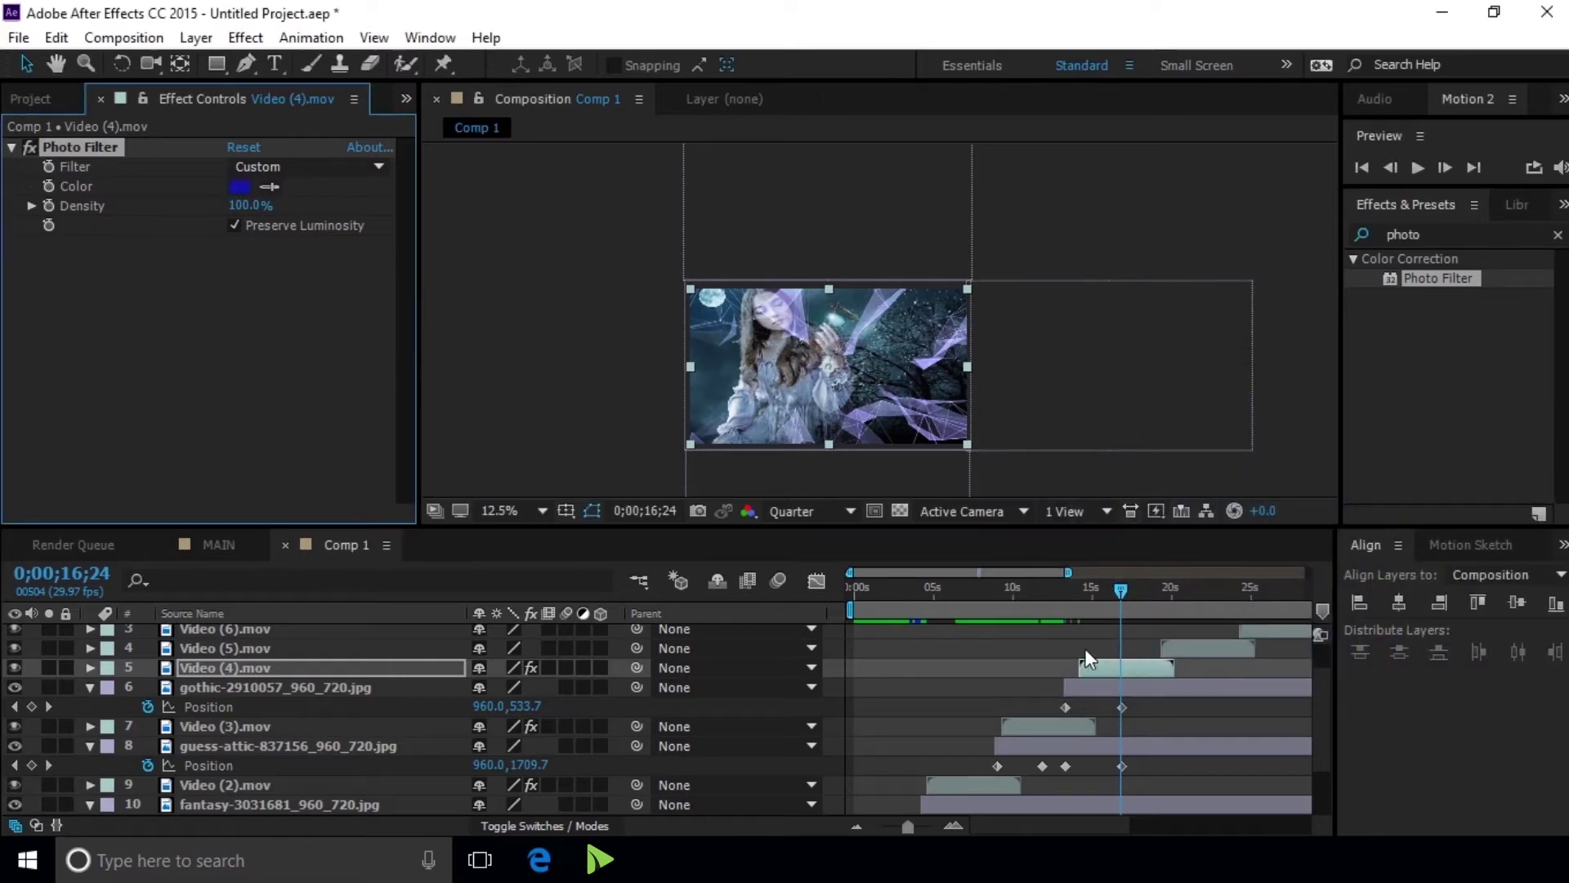
Scrub the timeline back and forth to review the blue-tinted Video (4) clip
scroll(1062, 752, "right", 5)
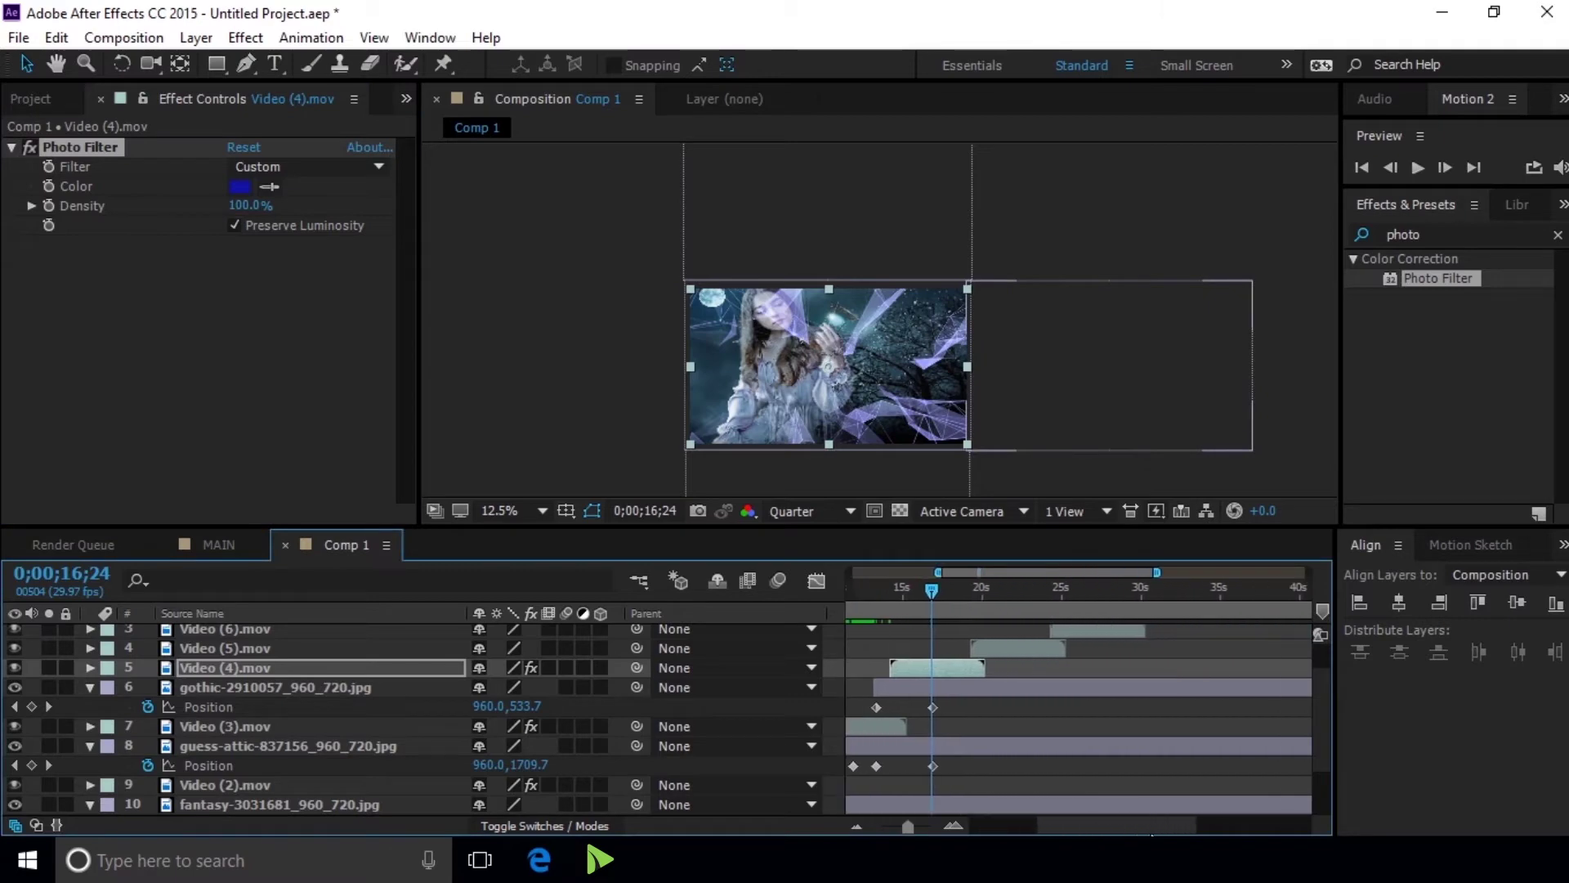
scroll(1050, 701, "up", 3)
left_click_drag(932, 600, 983, 603)
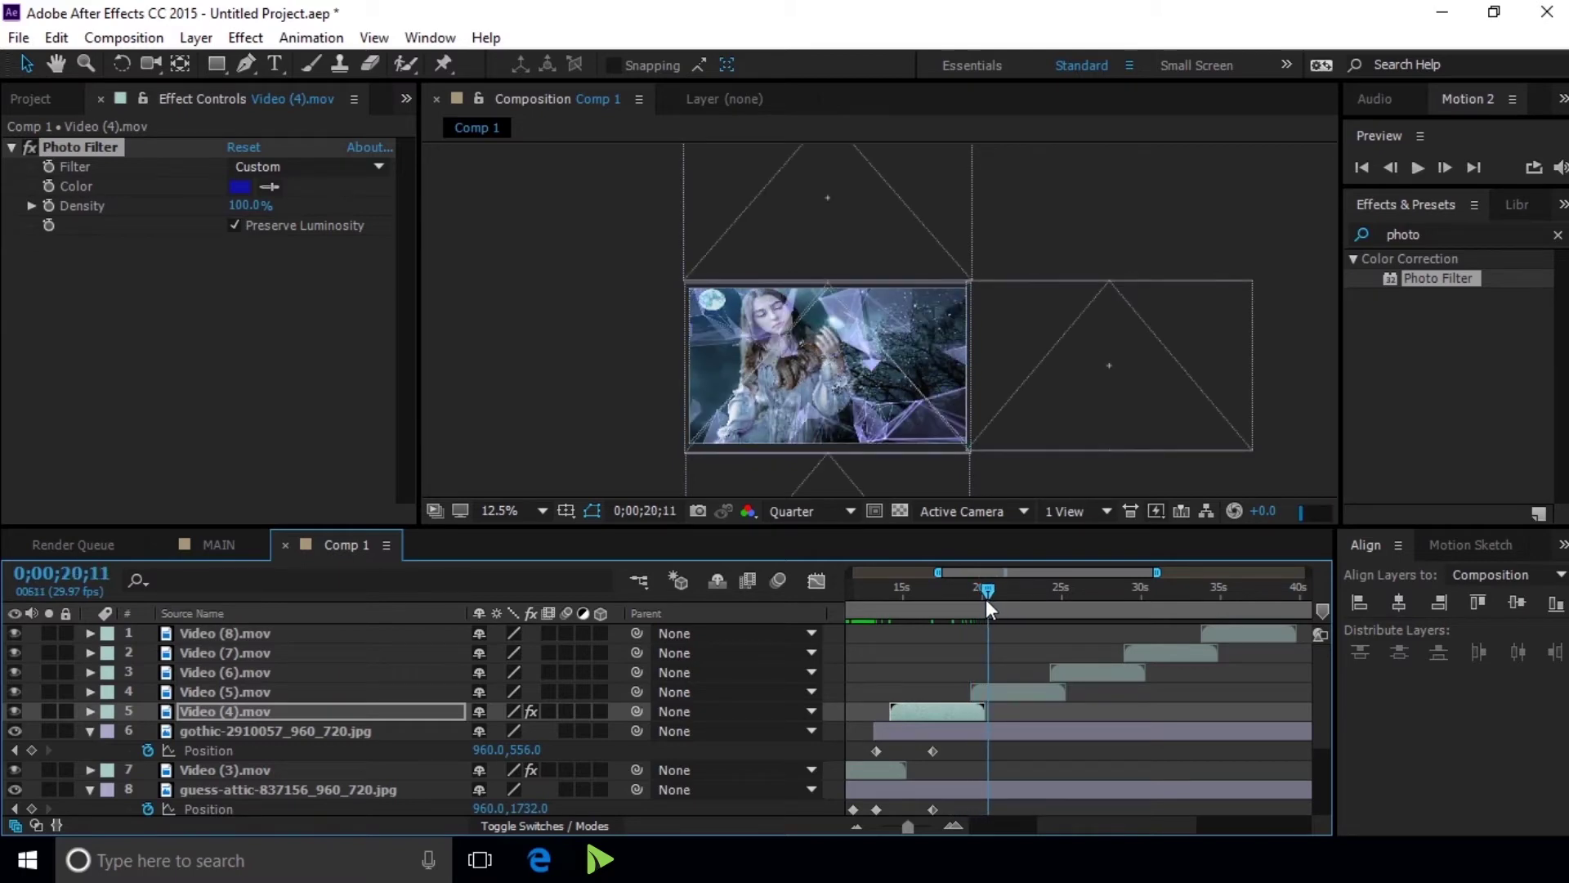
left_click_drag(983, 599, 948, 595)
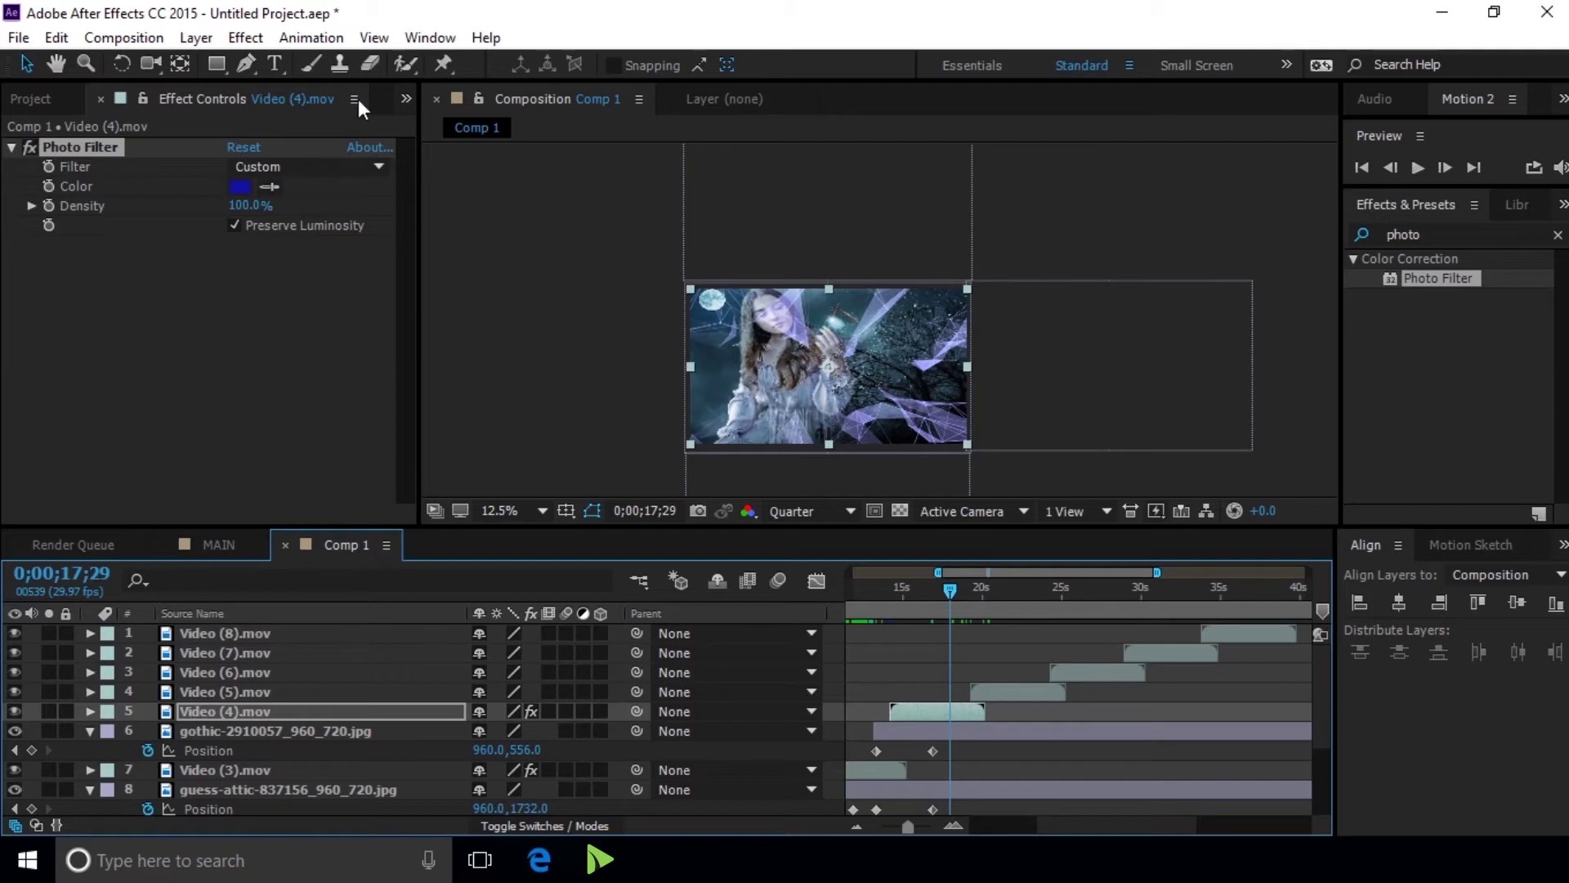
left_click(407, 98)
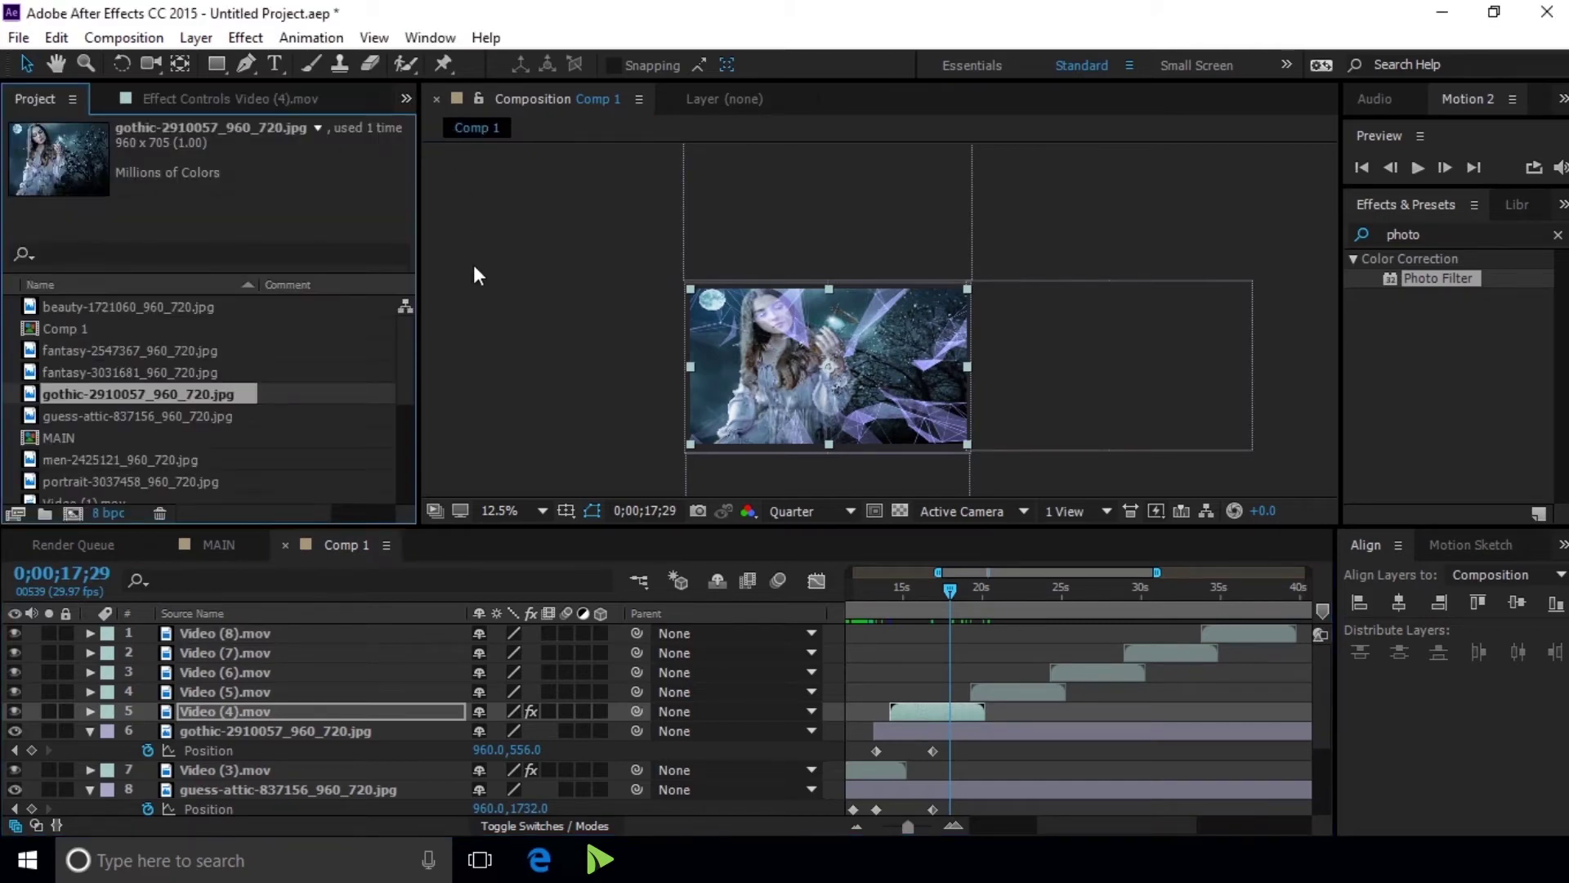
Add fantasy-2547367_960_720.jpg to Comp 1 and key the gothic image's Position near 18 seconds
left_click(109, 379)
left_click(123, 355)
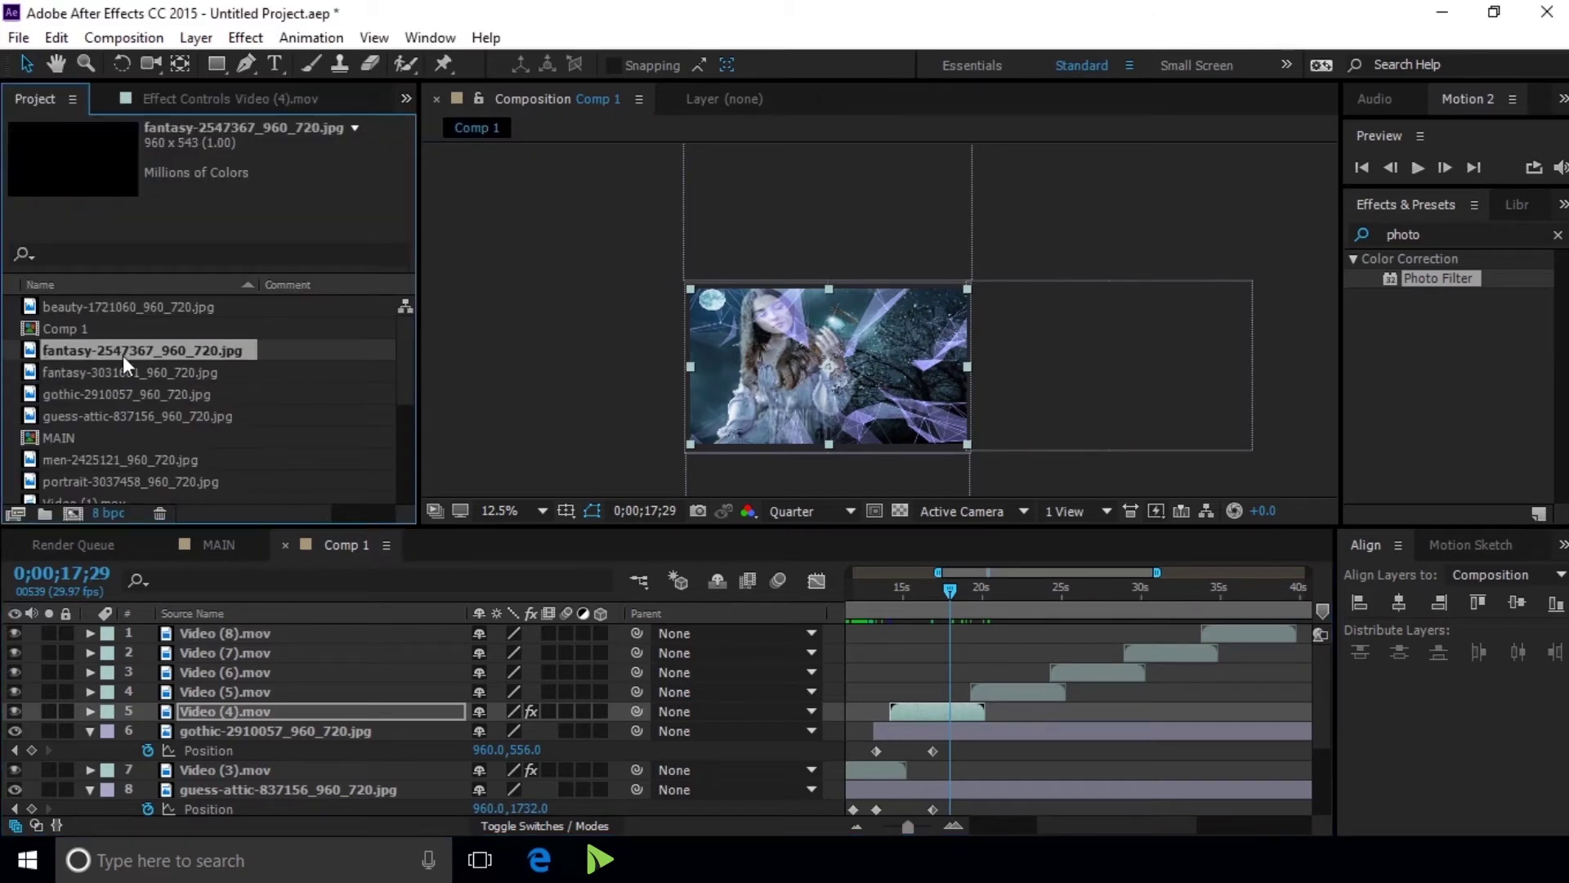
left_click_drag(126, 355, 1064, 709)
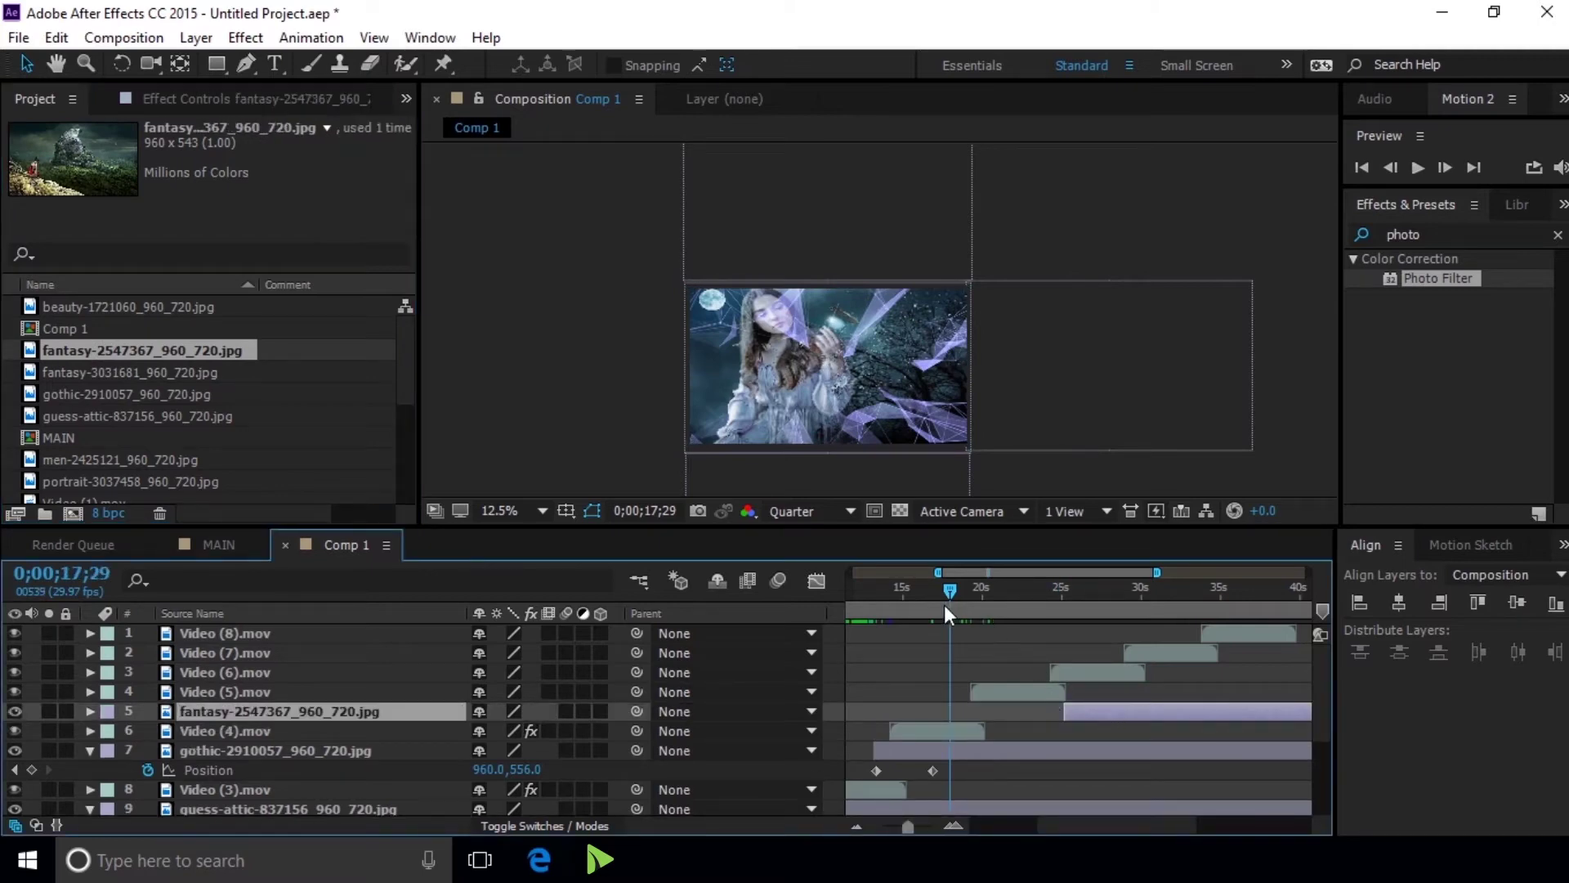
mouse_move(952, 588)
left_mouse_down()
mouse_move(971, 590)
mouse_move(949, 588)
left_mouse_up()
left_click_drag(949, 589, 961, 589)
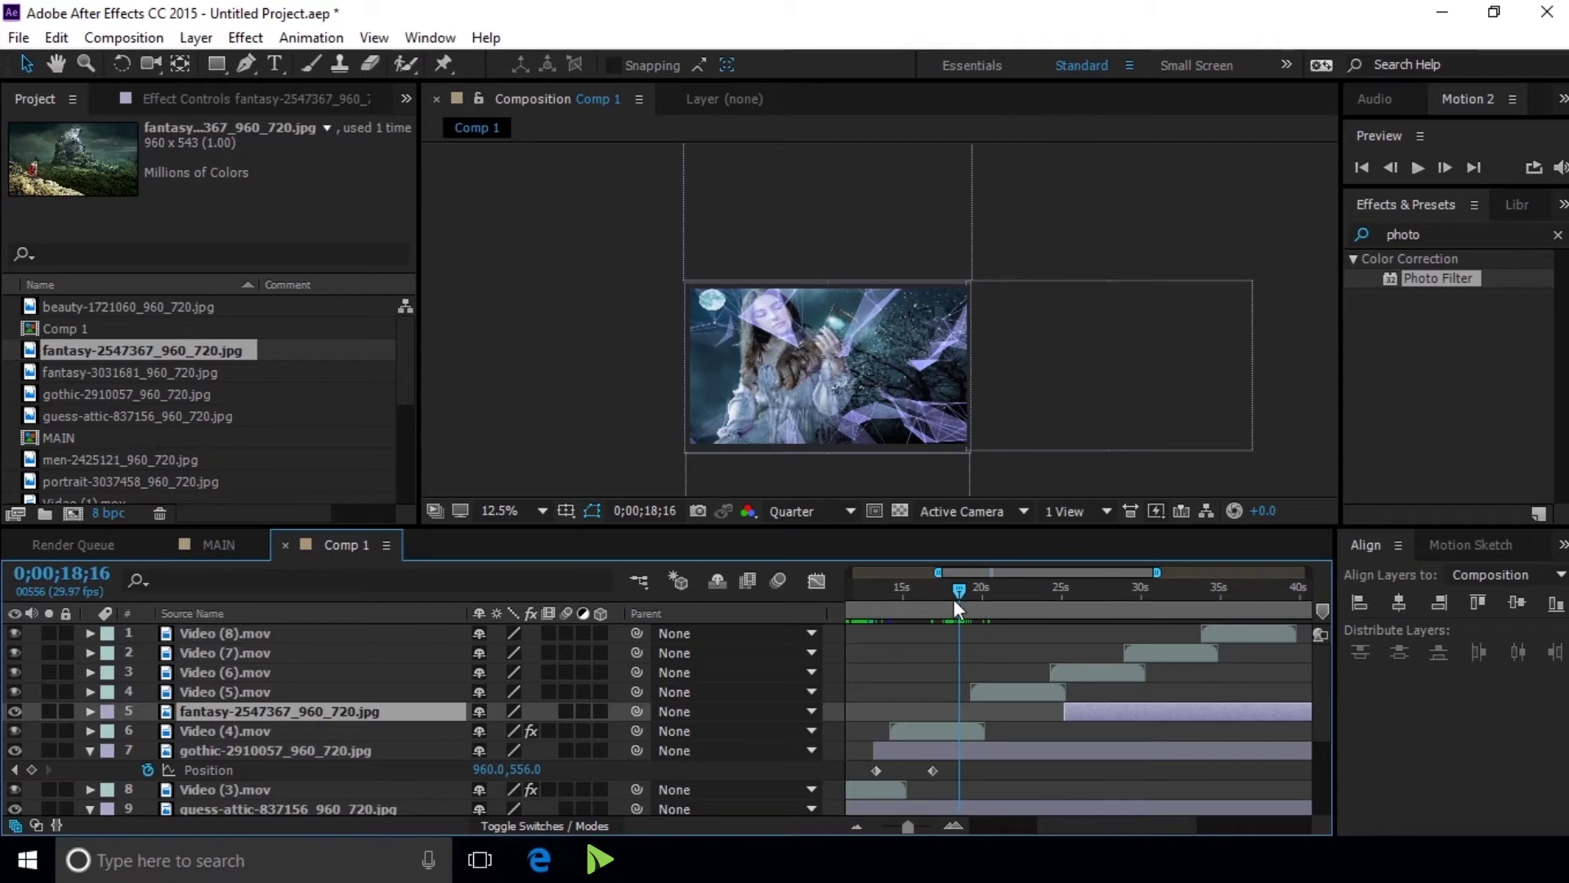
left_click(33, 769)
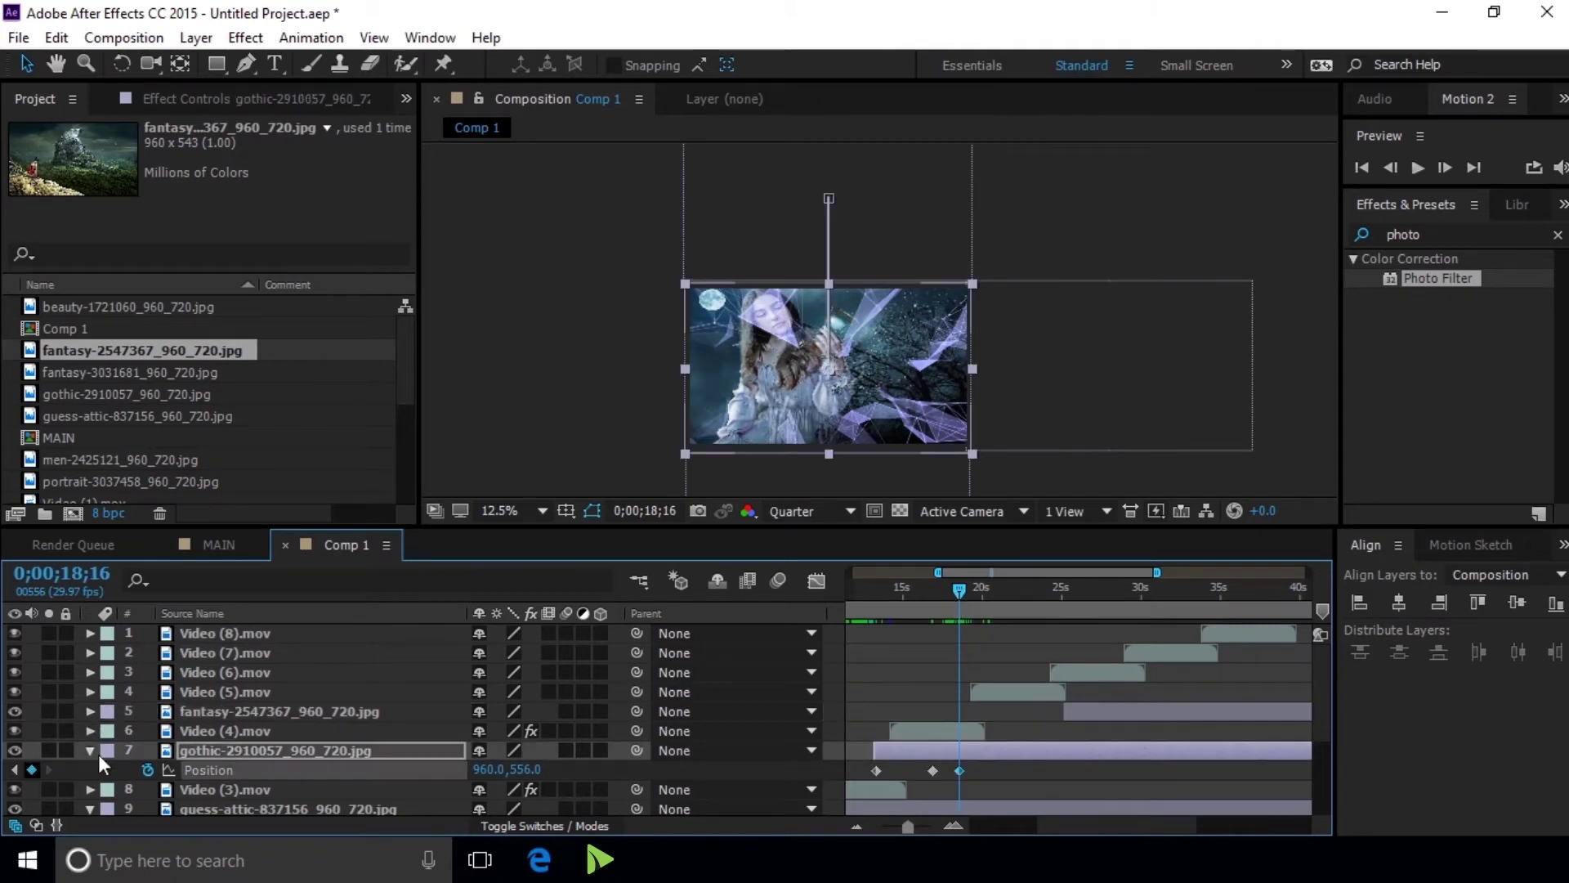
Start the fantasy layer earlier, scale it to fill the frame, and key it off-screen right
left_click_drag(1083, 711, 994, 707)
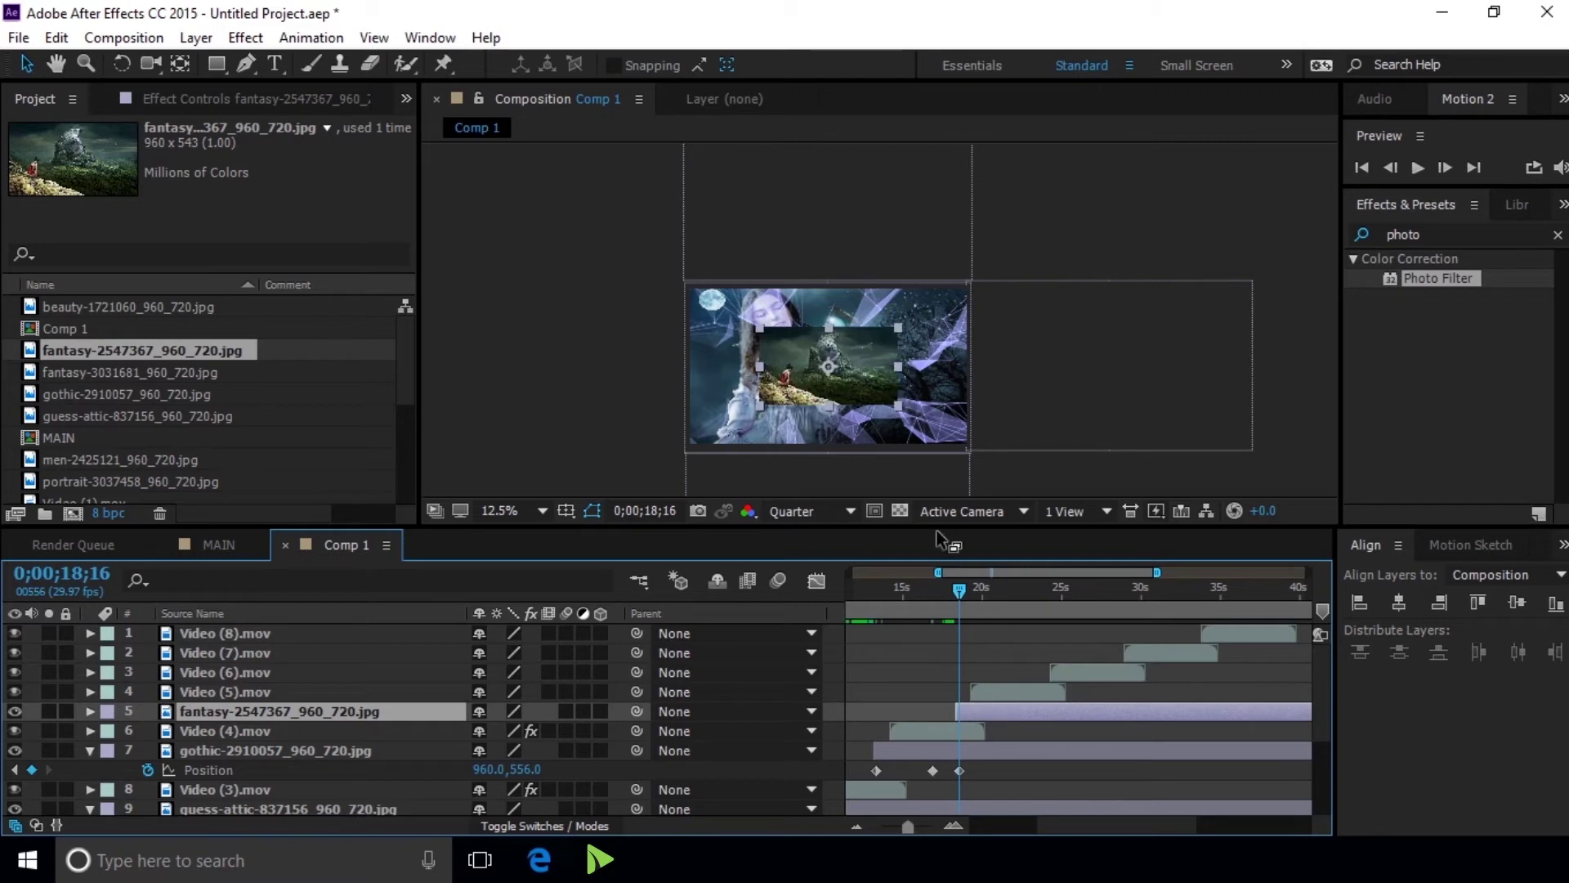
left_click_drag(900, 409, 970, 452)
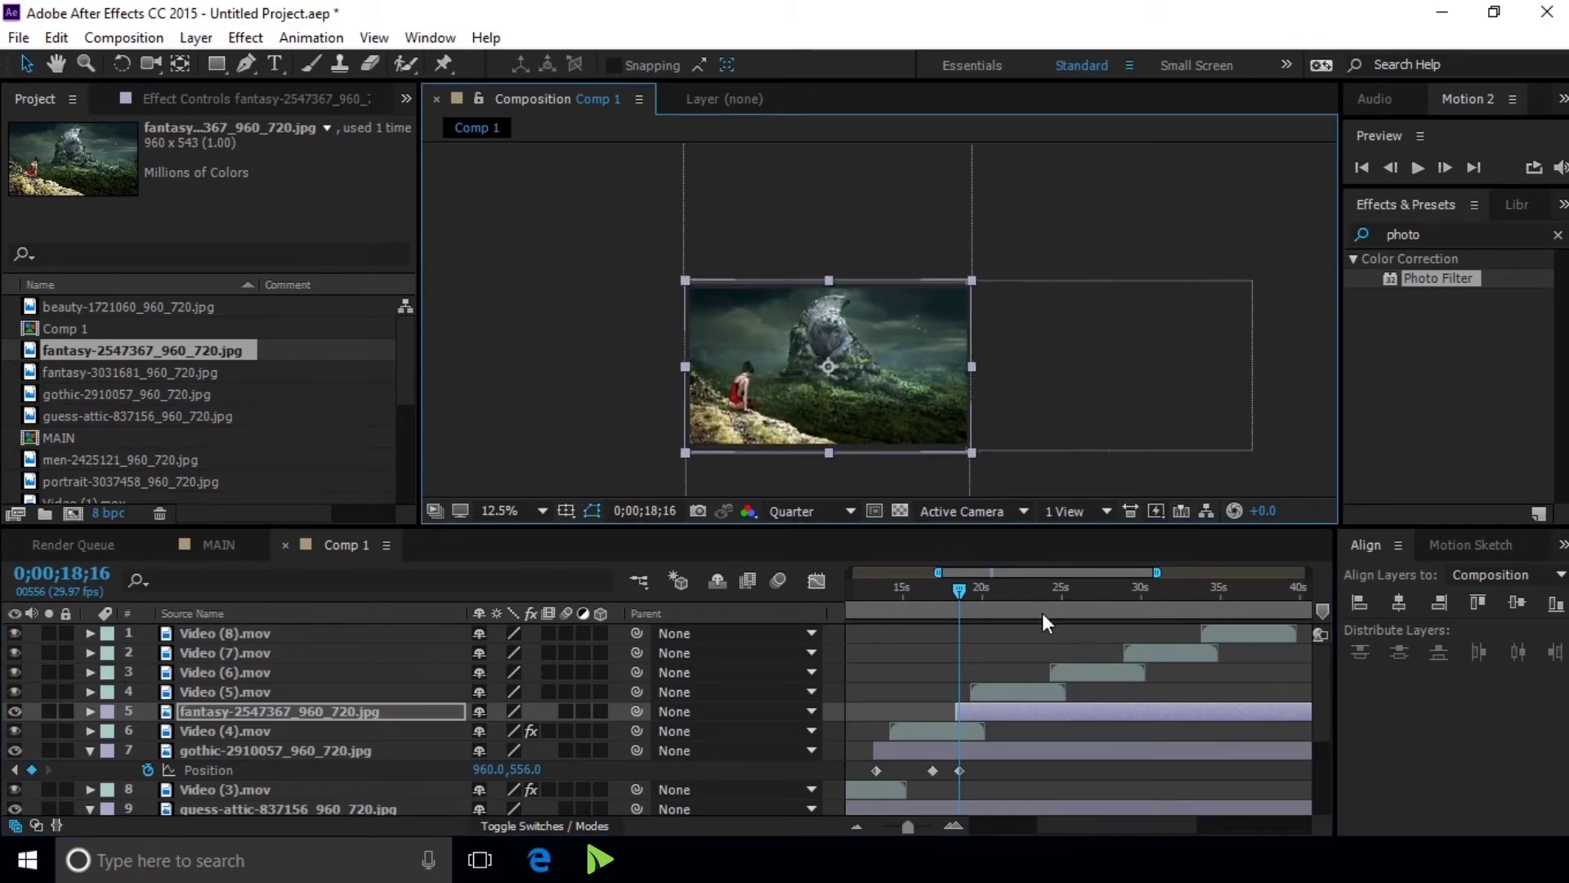
key("p")
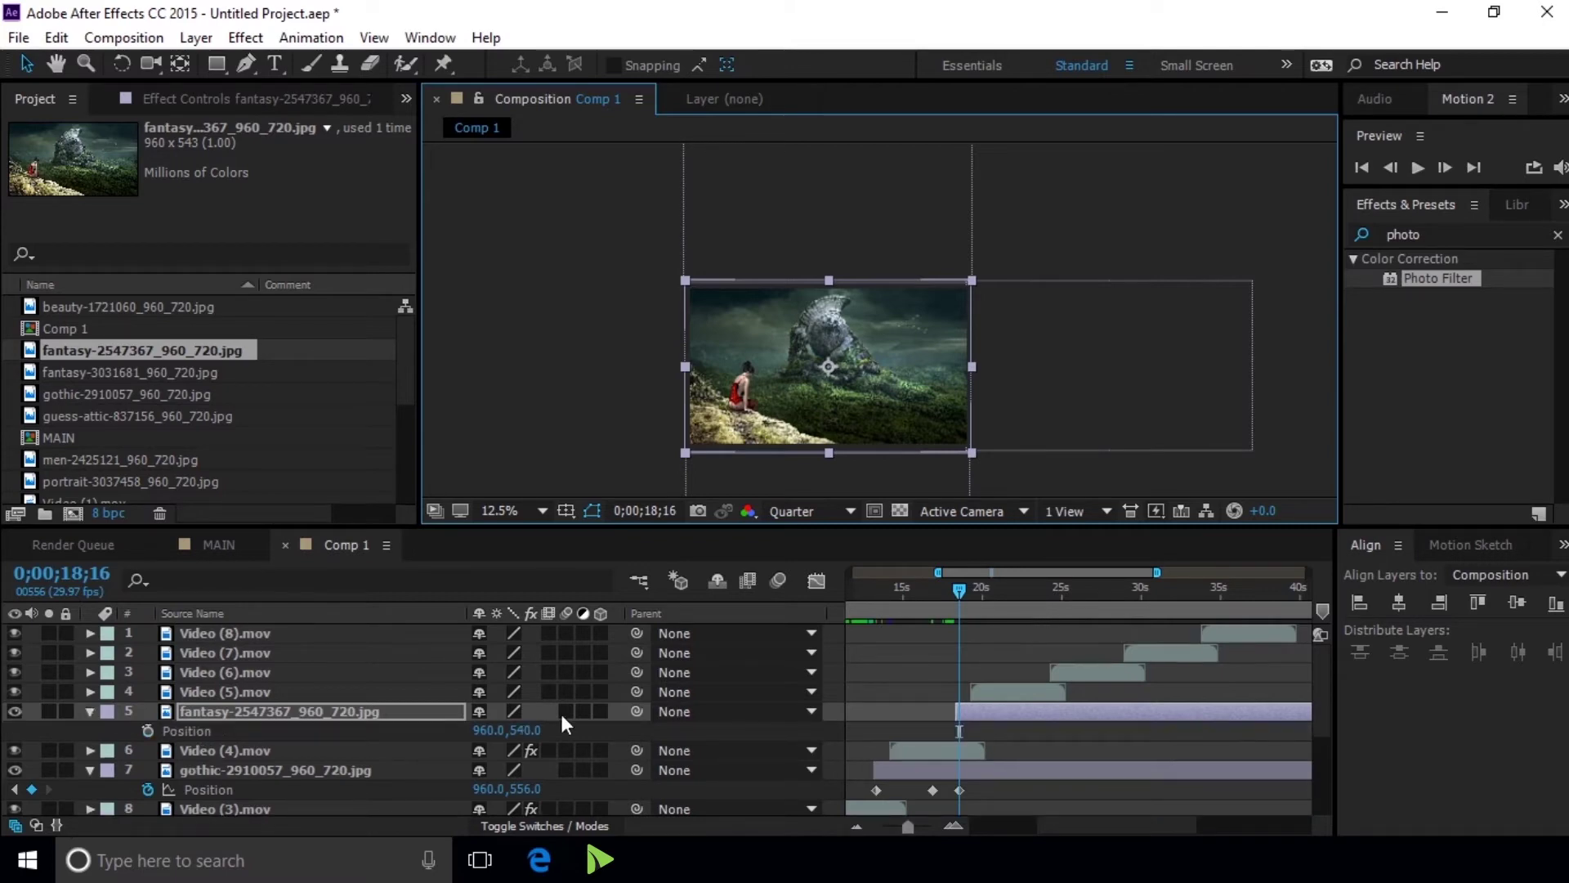
left_click(148, 730)
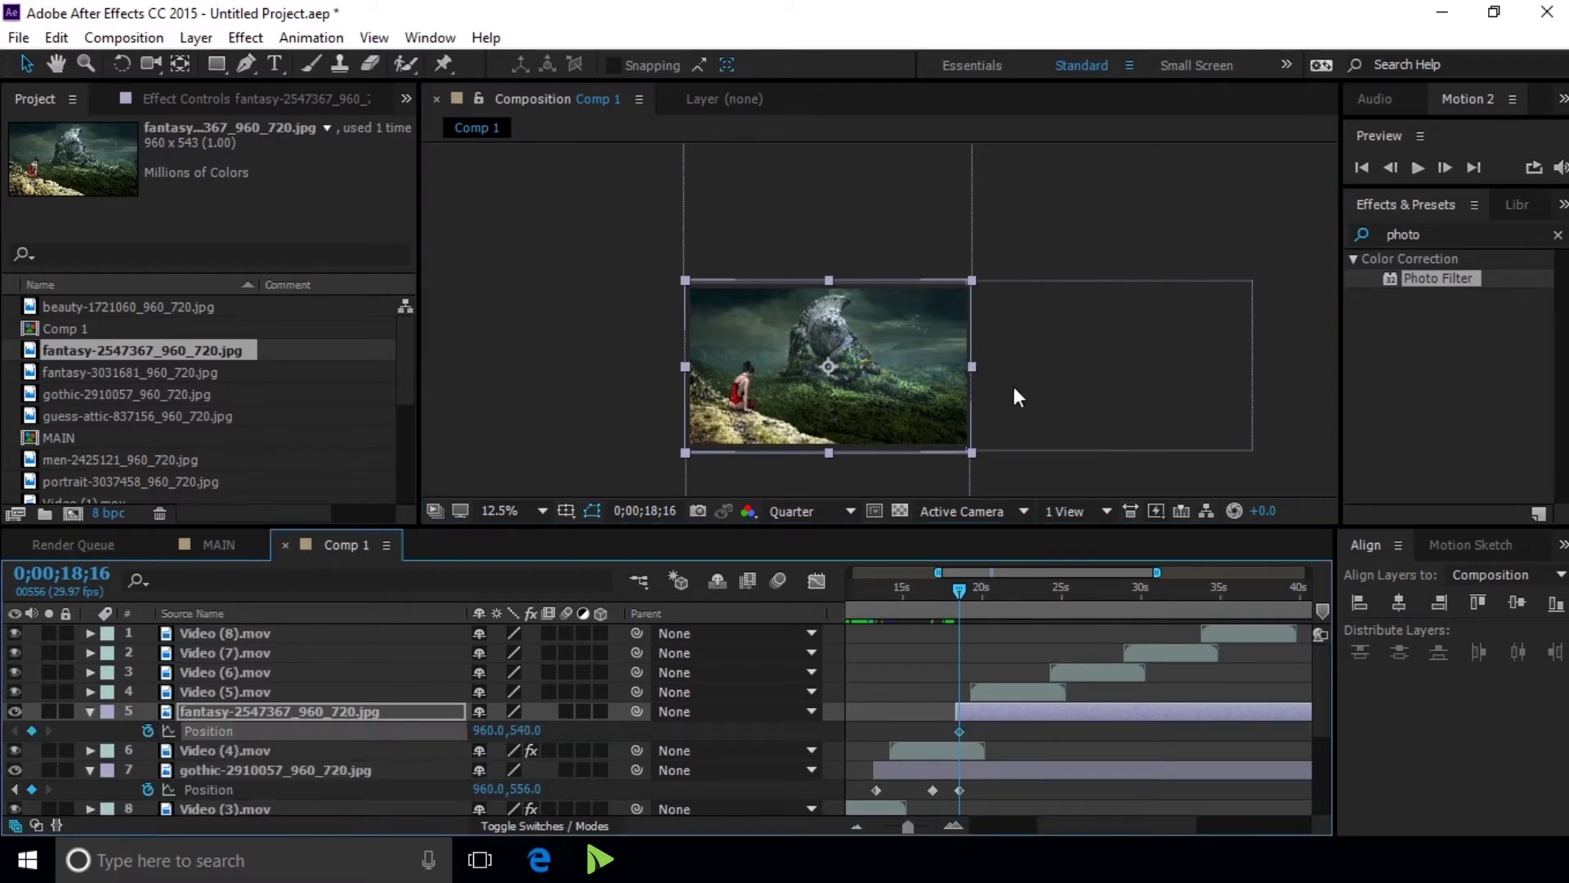
left_click_drag(767, 336, 1061, 354)
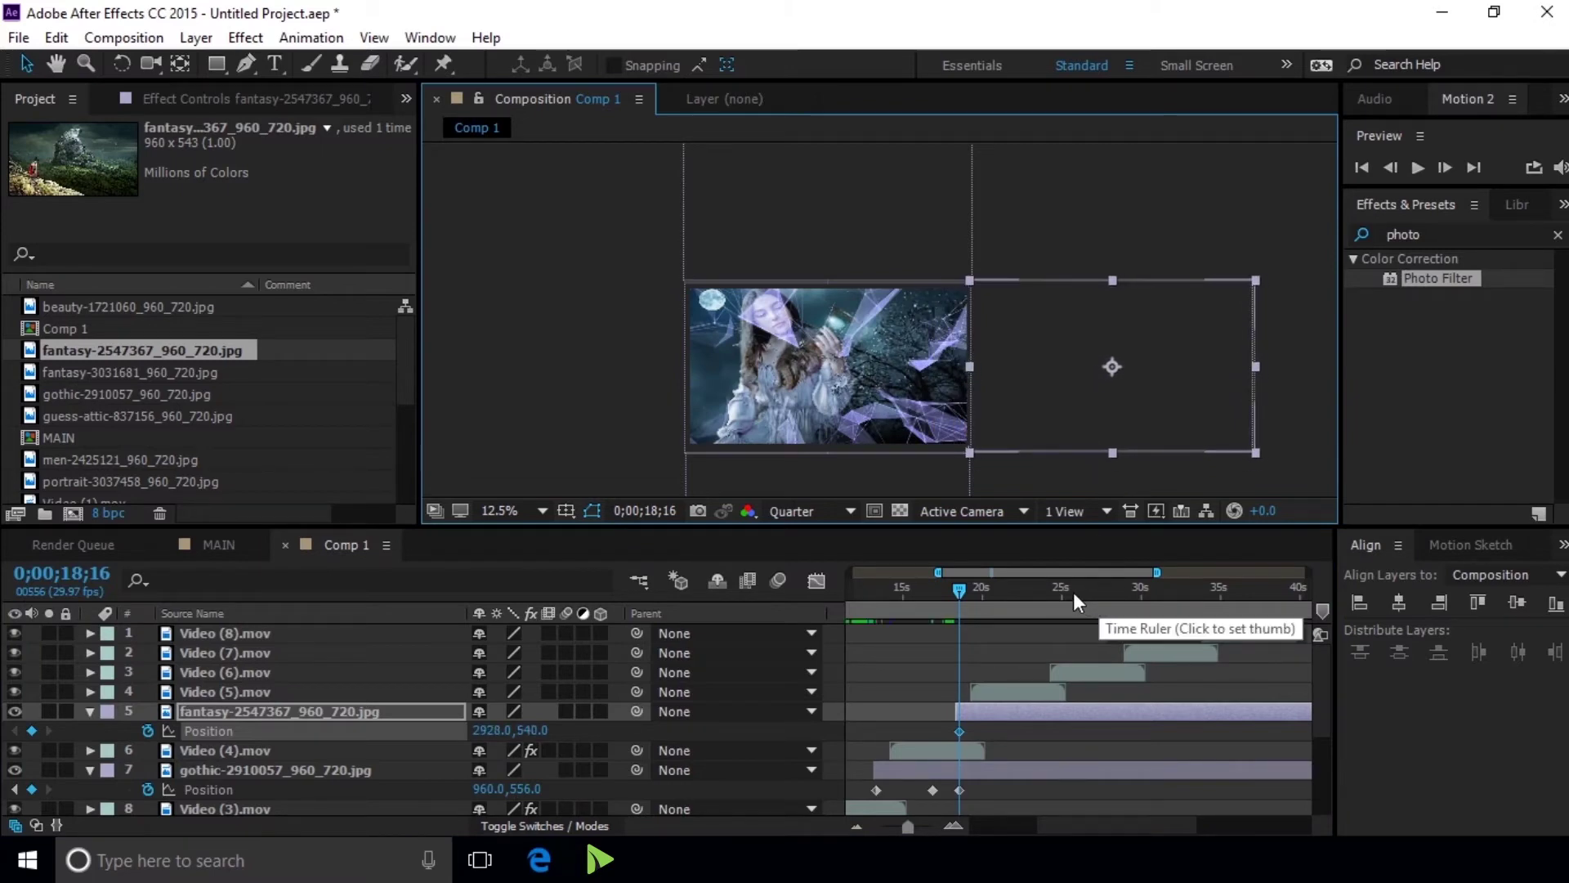
Later in time, slide both images left so the fantasy image is centred by 22;01
left_click(988, 771, "ctrl")
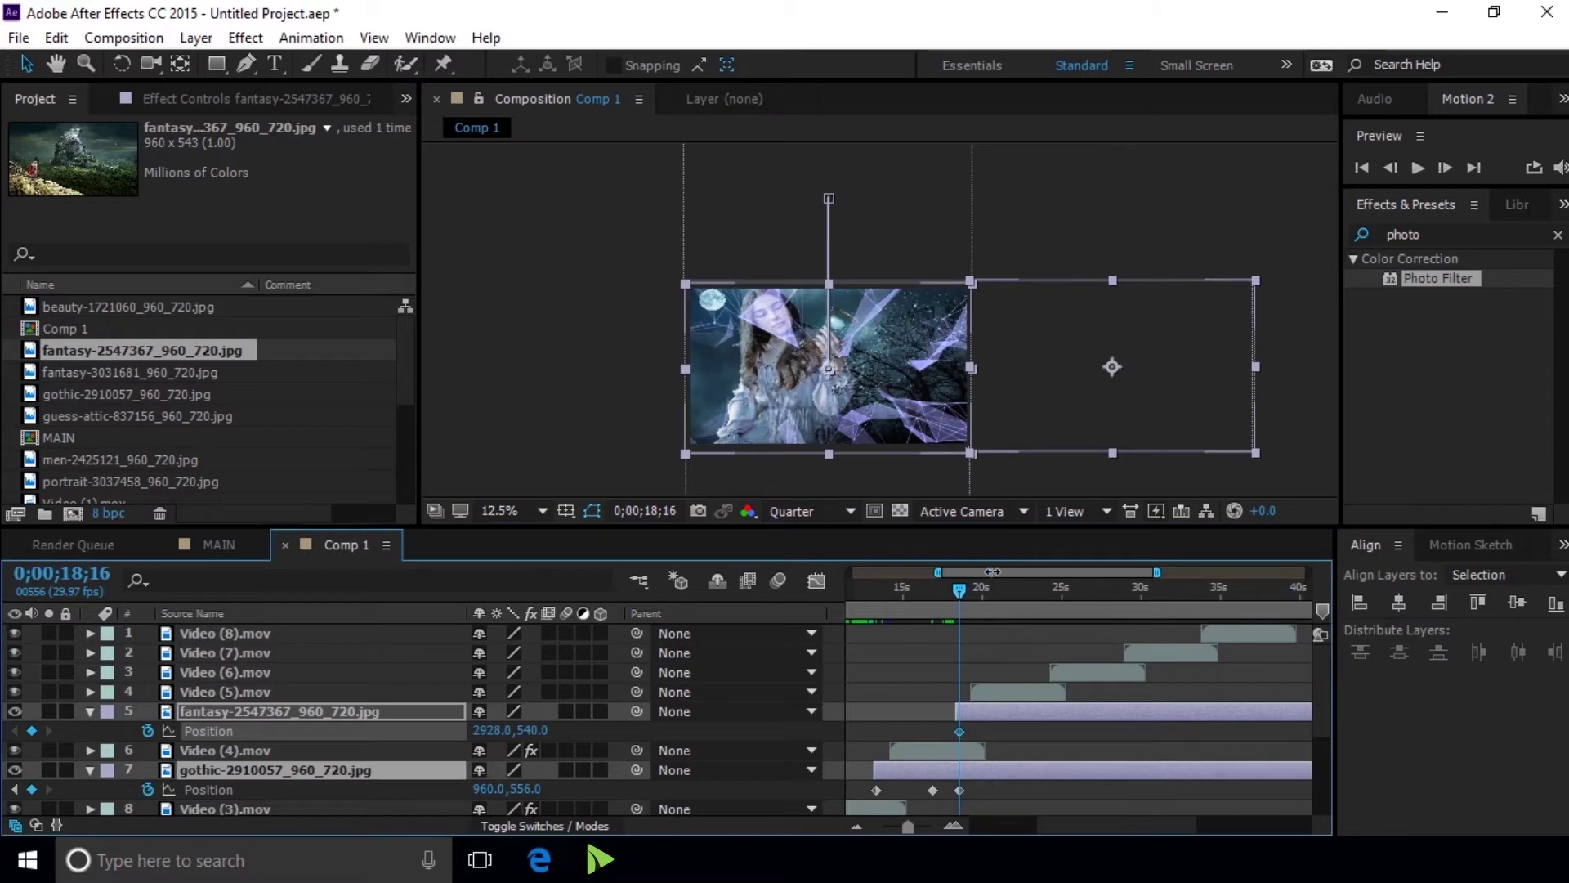
left_click_drag(965, 589, 1018, 602)
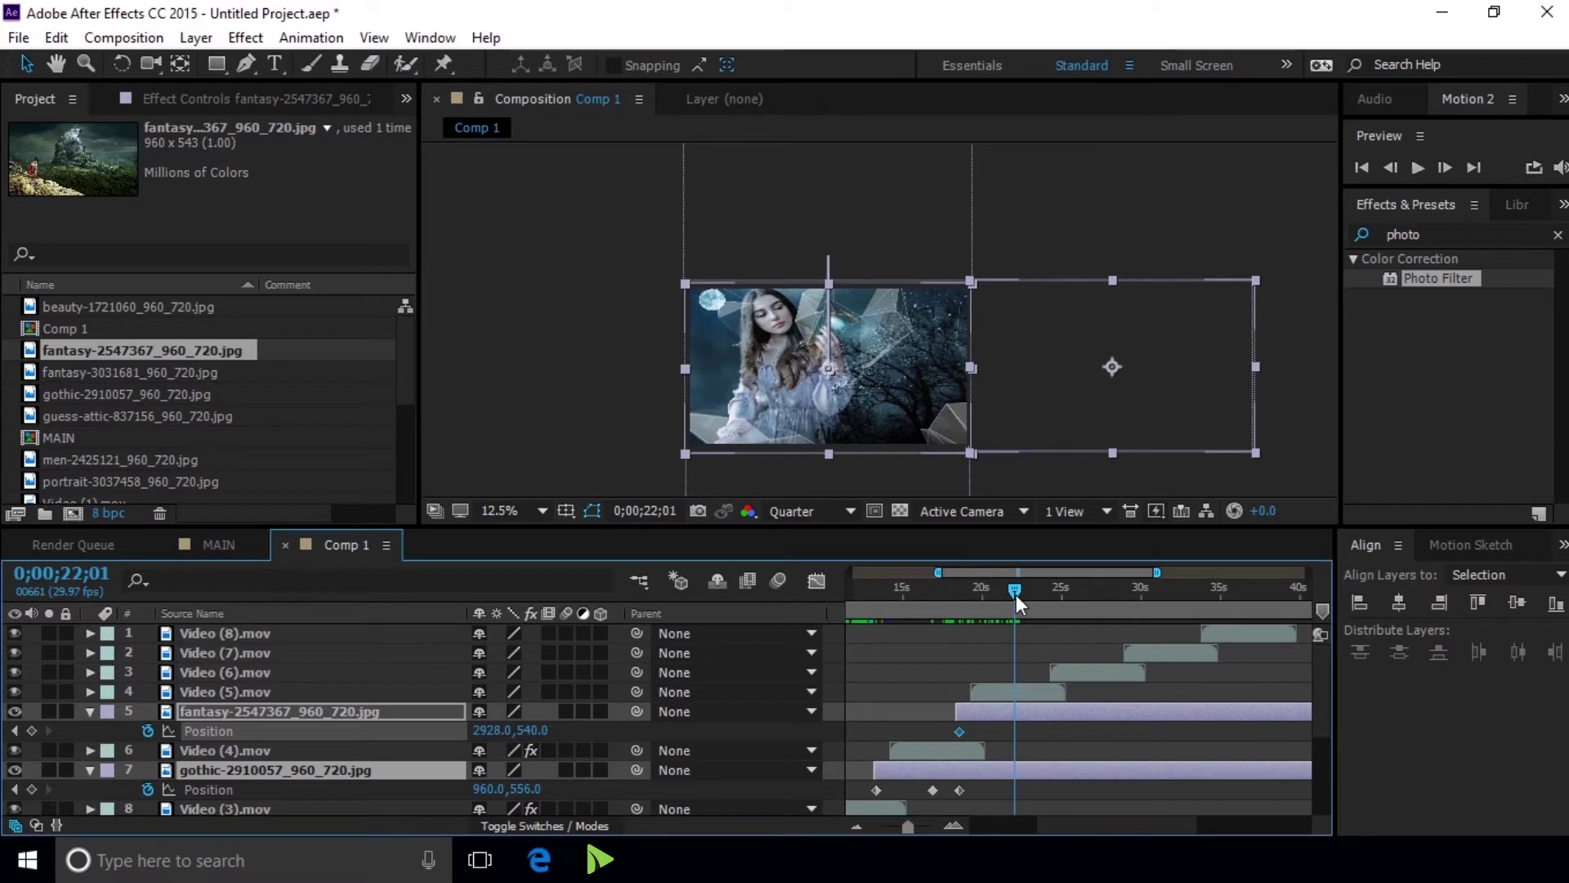
left_click_drag(1193, 397, 933, 393)
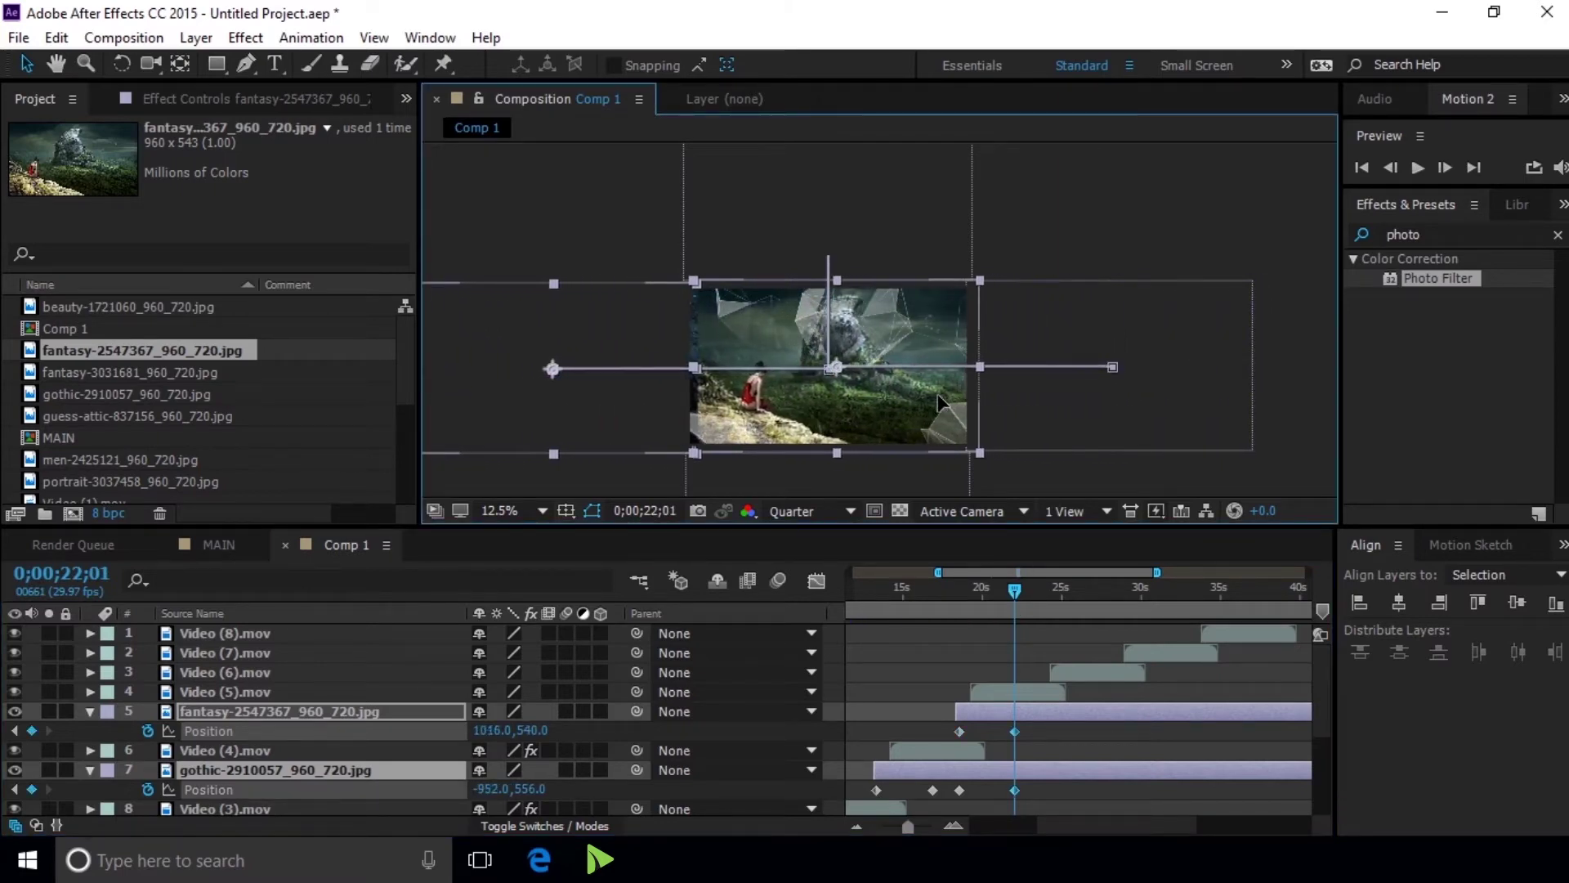
left_click_drag(933, 394, 939, 397)
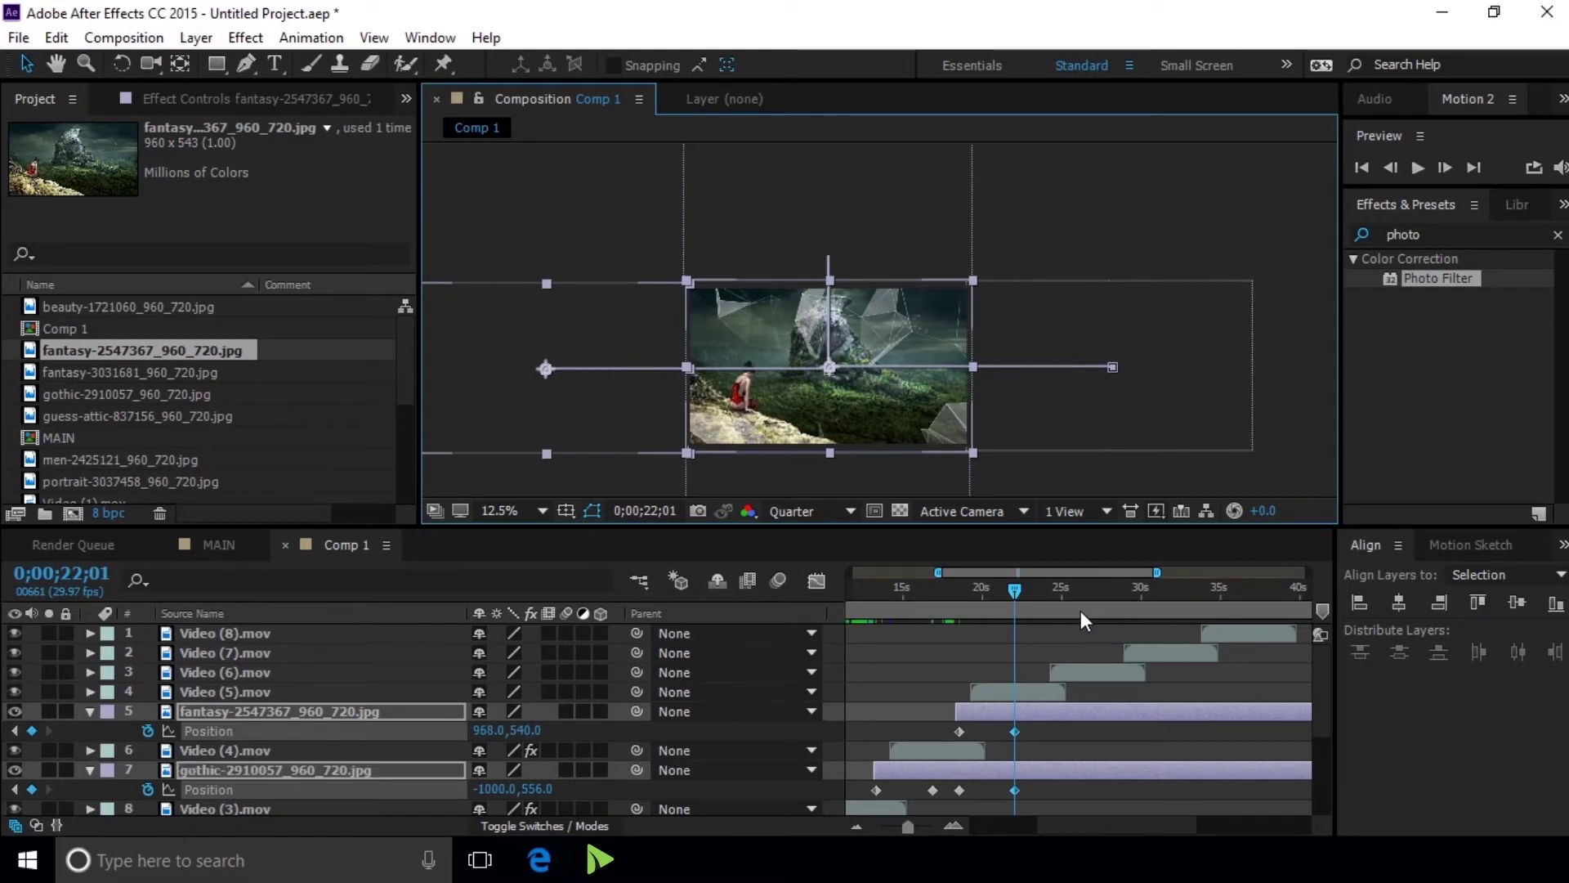
mouse_move(1015, 588)
left_mouse_down()
mouse_move(980, 586)
mouse_move(1013, 586)
left_mouse_up()
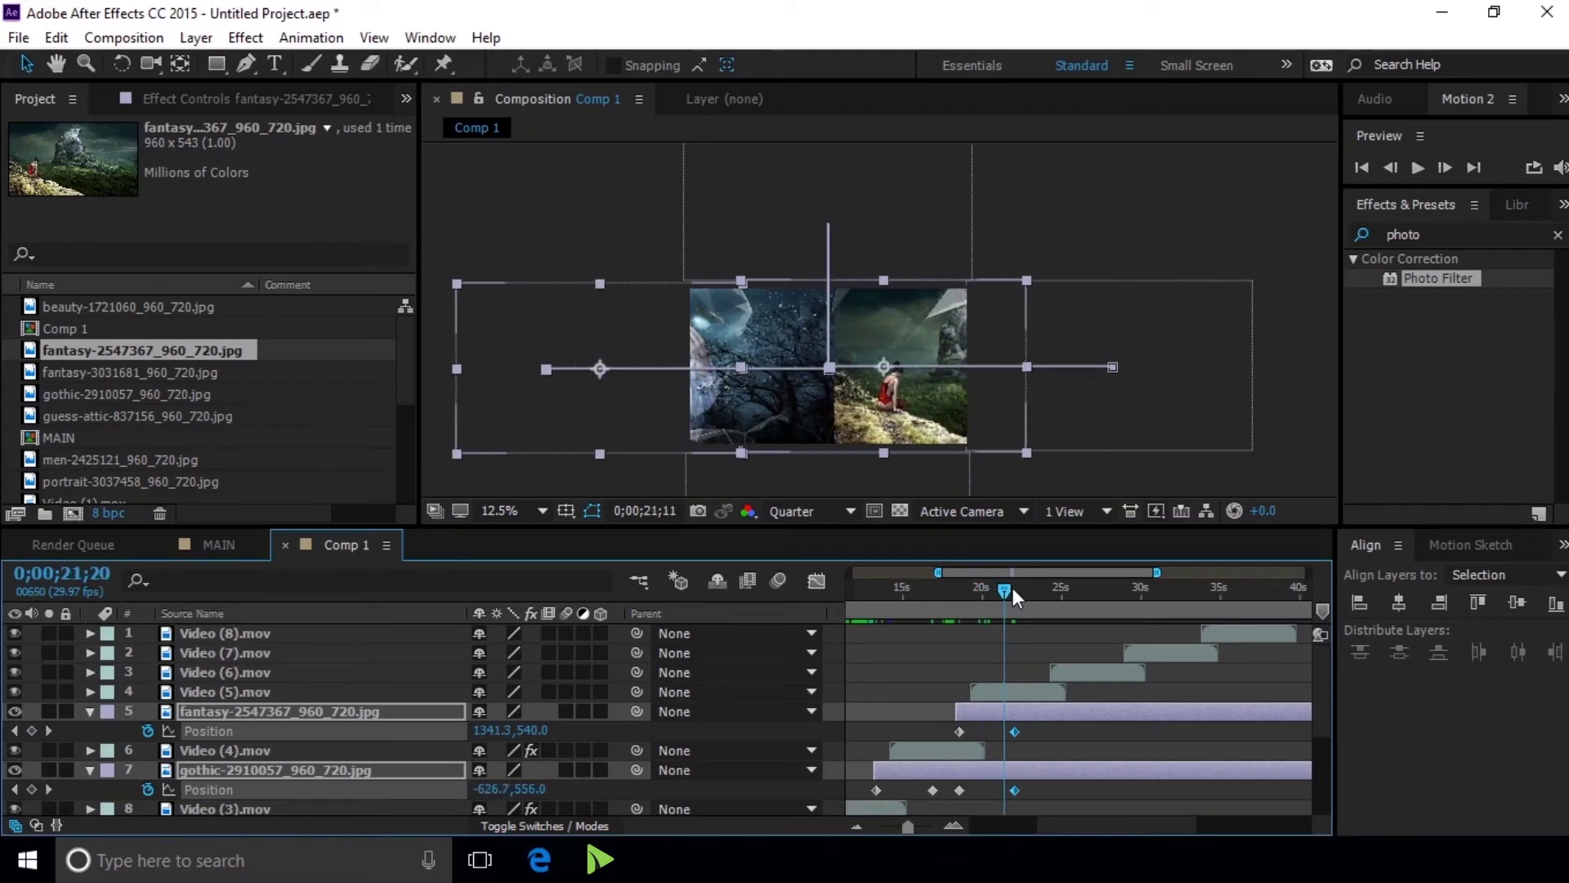
left_click(1045, 689)
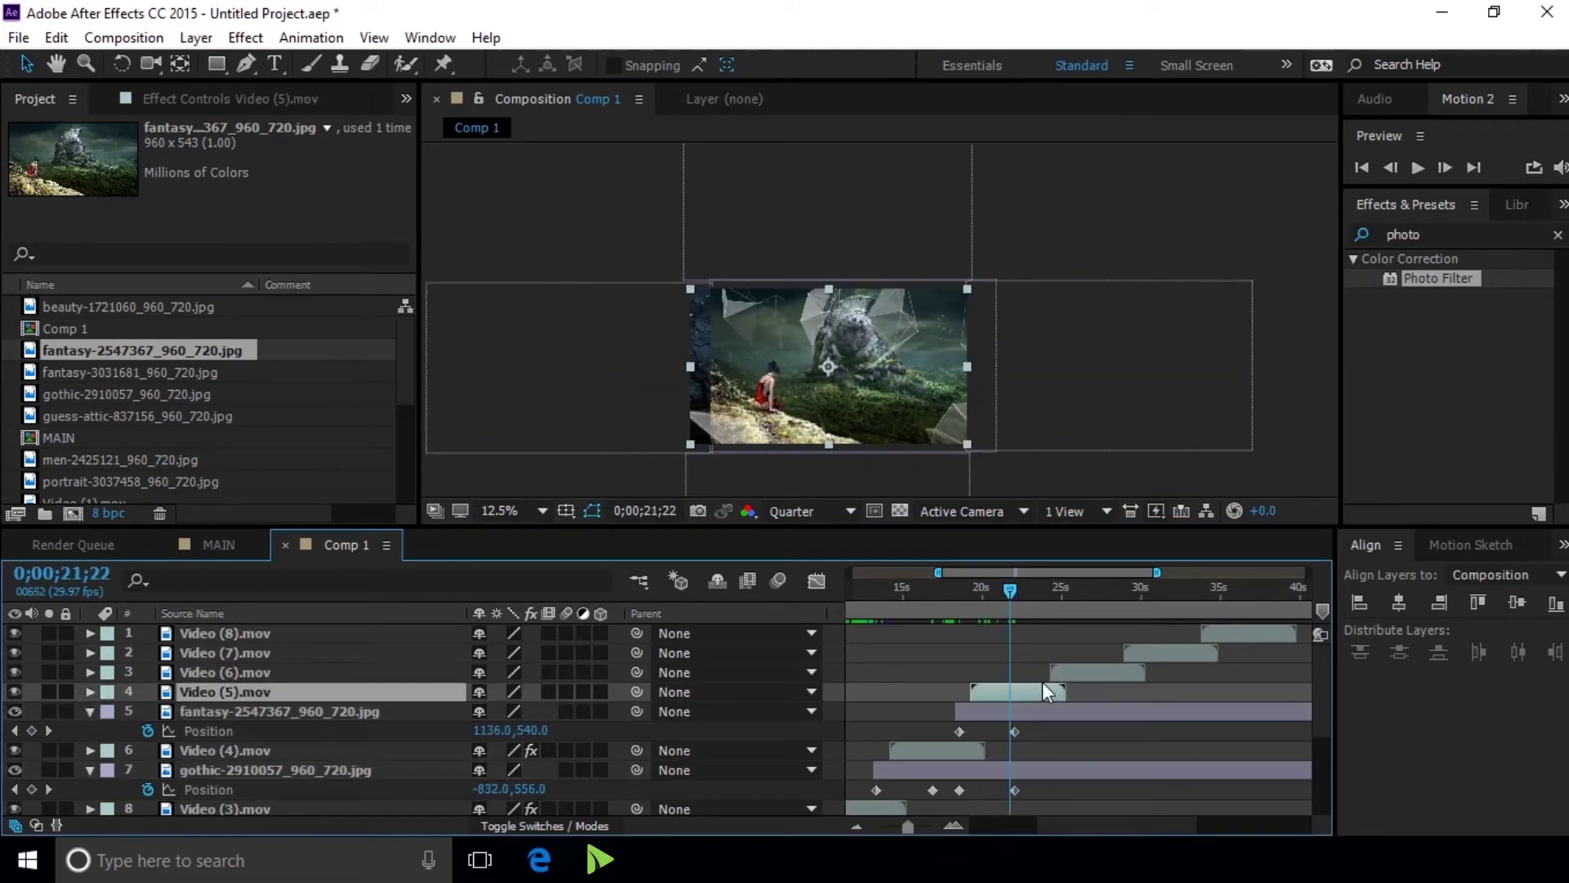
Paste the Photo Filter onto Video (5).mov and tint it green
scroll(860, 292, "up", 1)
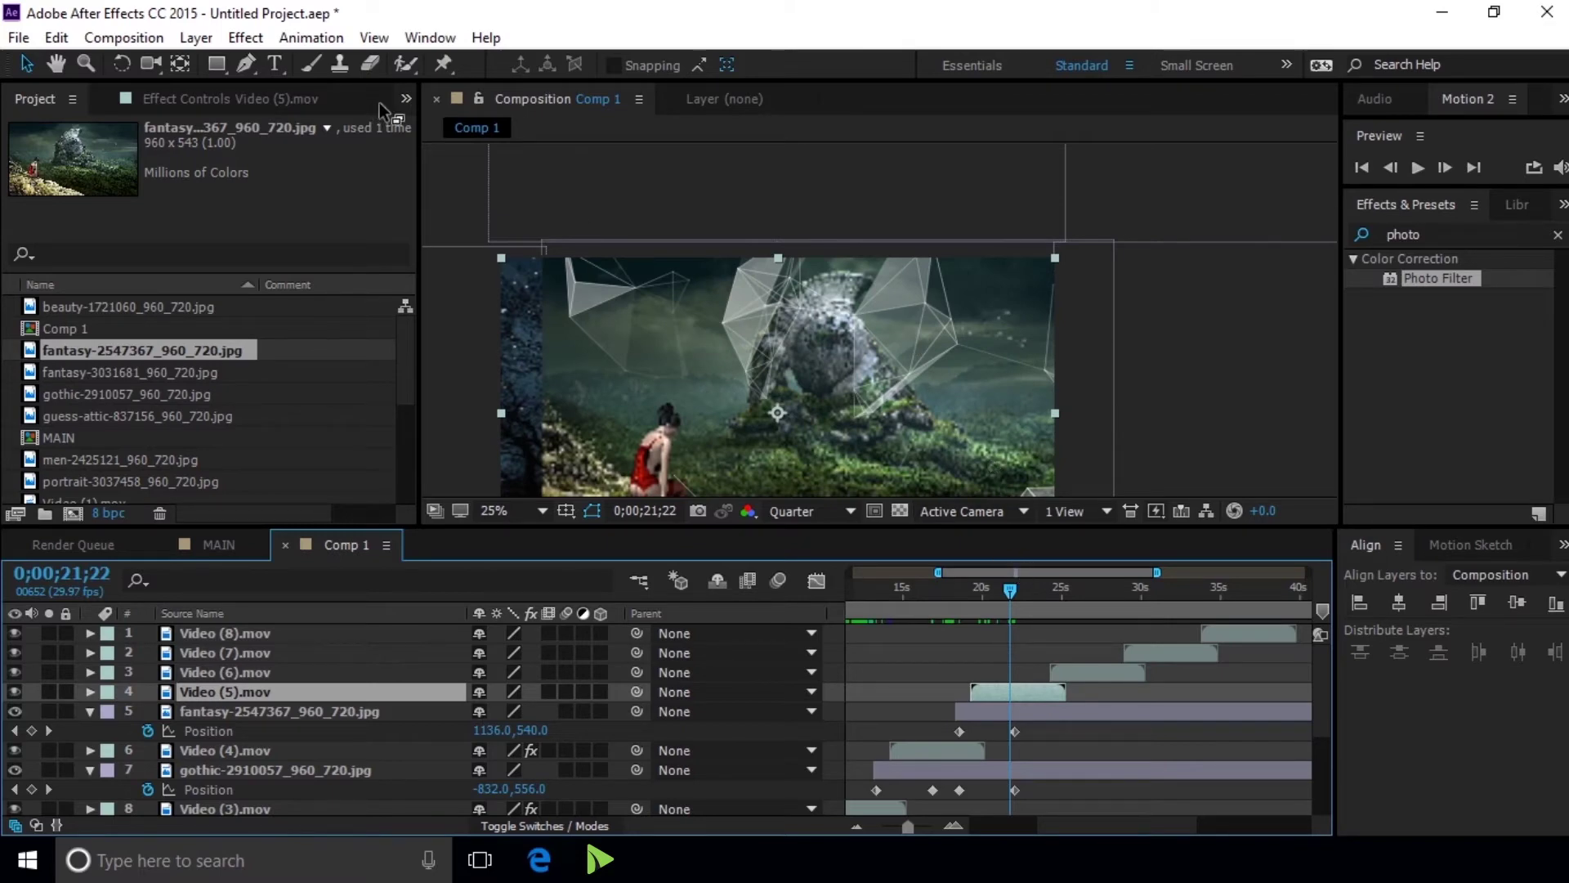
left_click(221, 100)
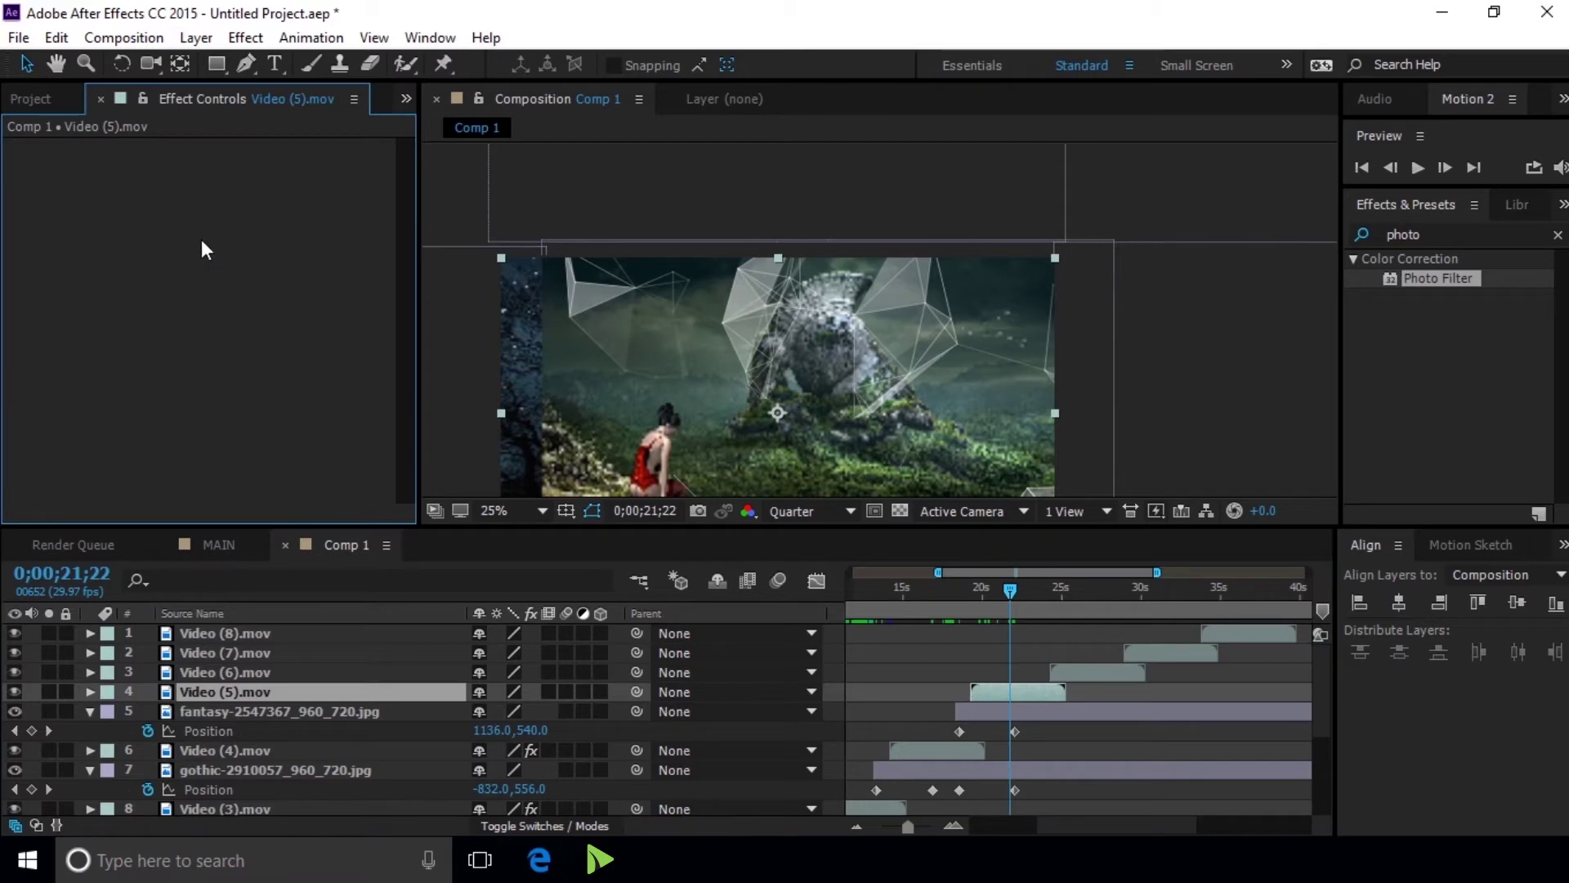
left_click(61, 38)
left_click(141, 273)
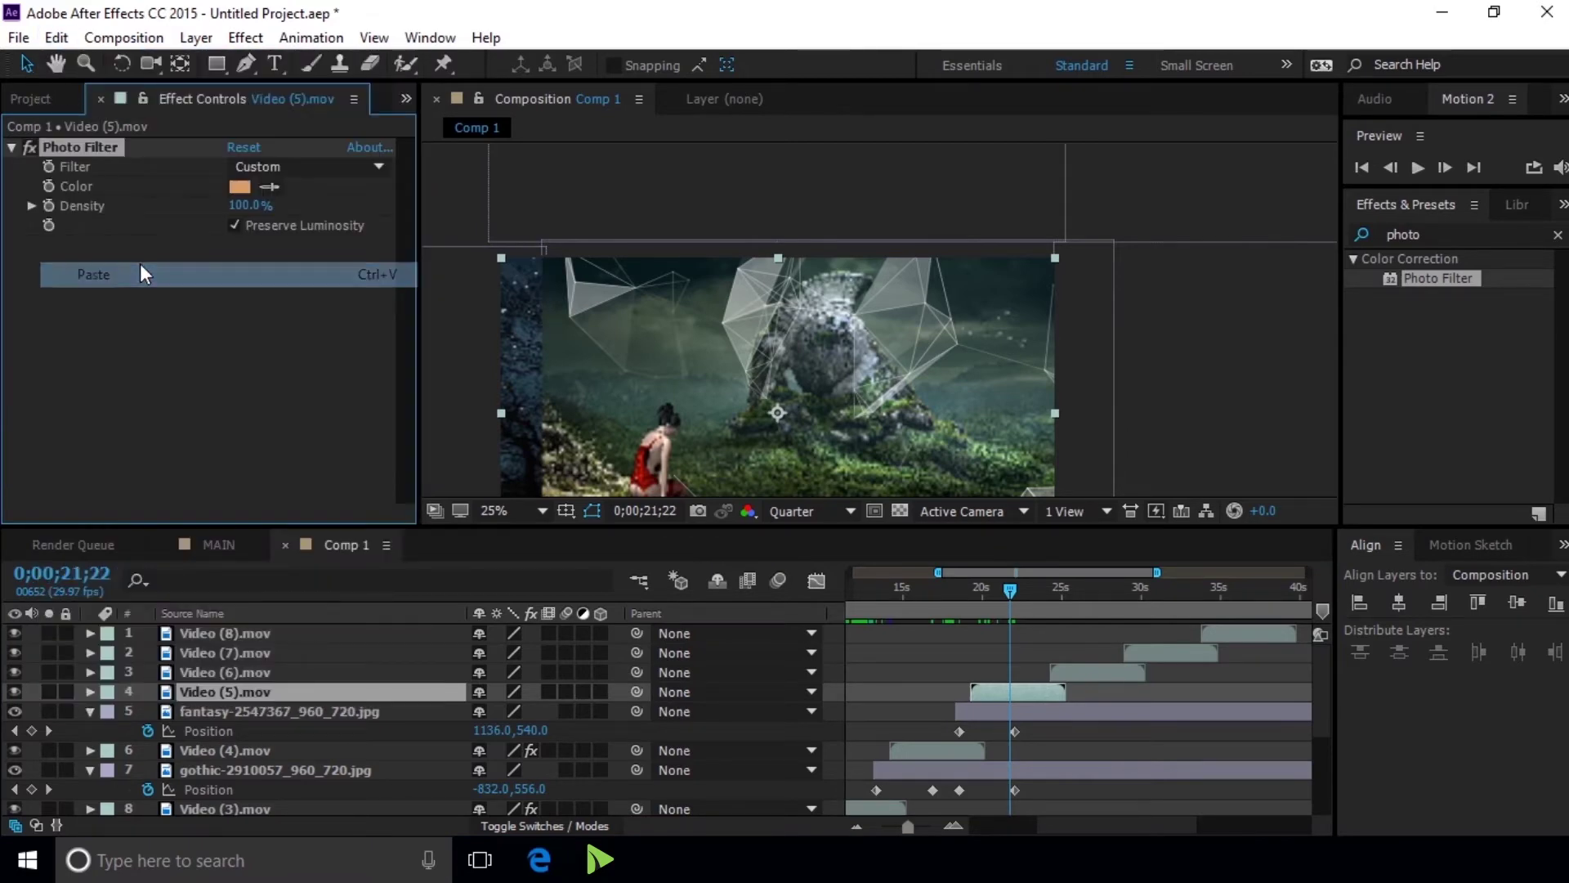
left_click(240, 186)
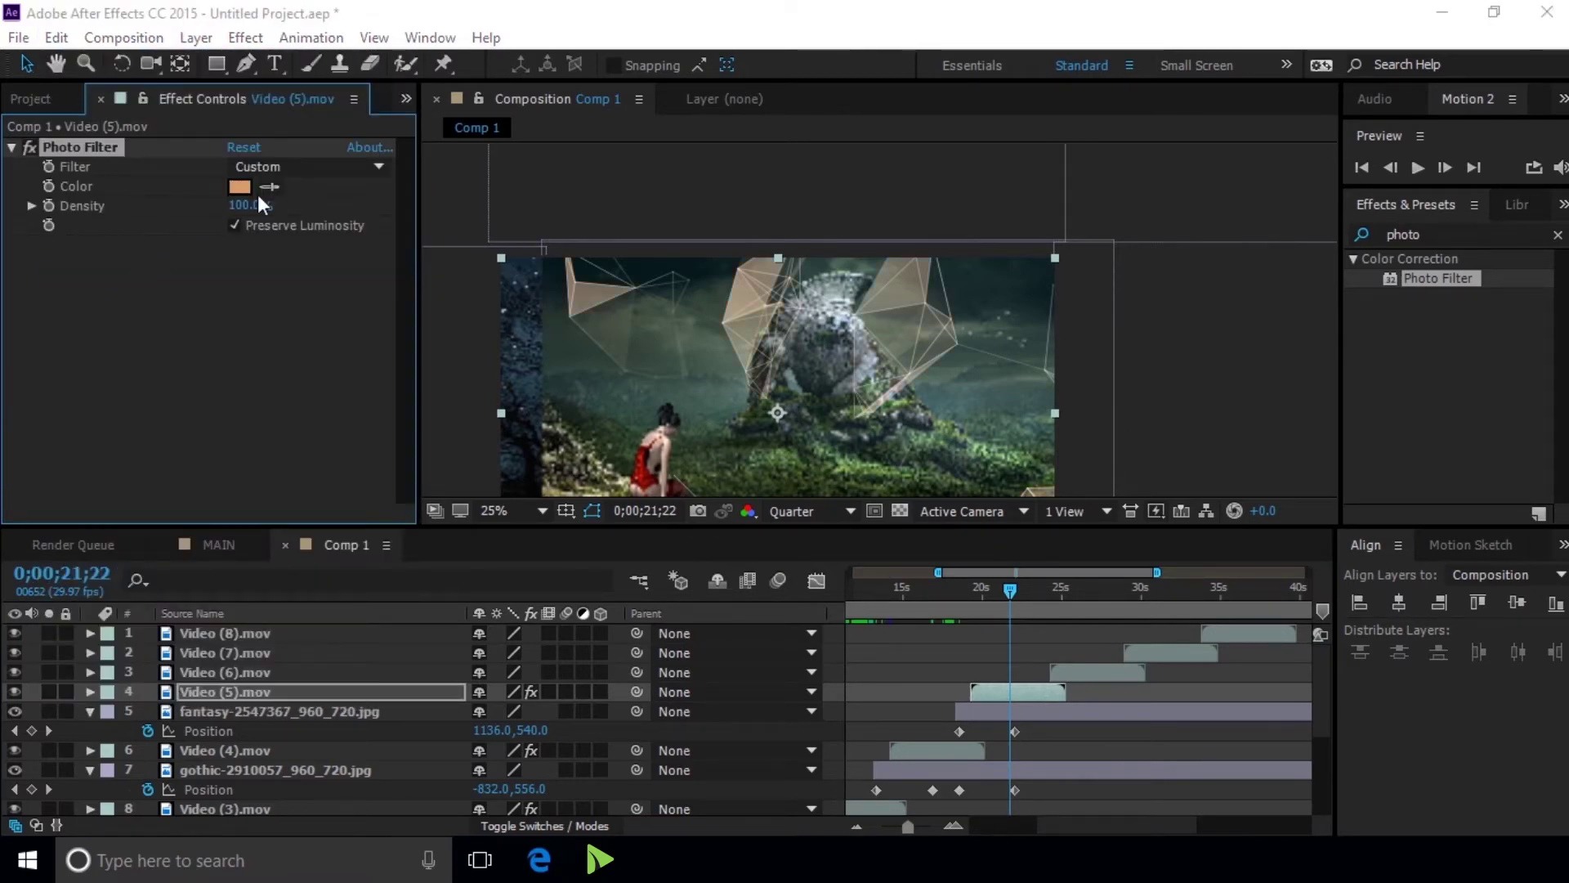
left_click(1383, 606)
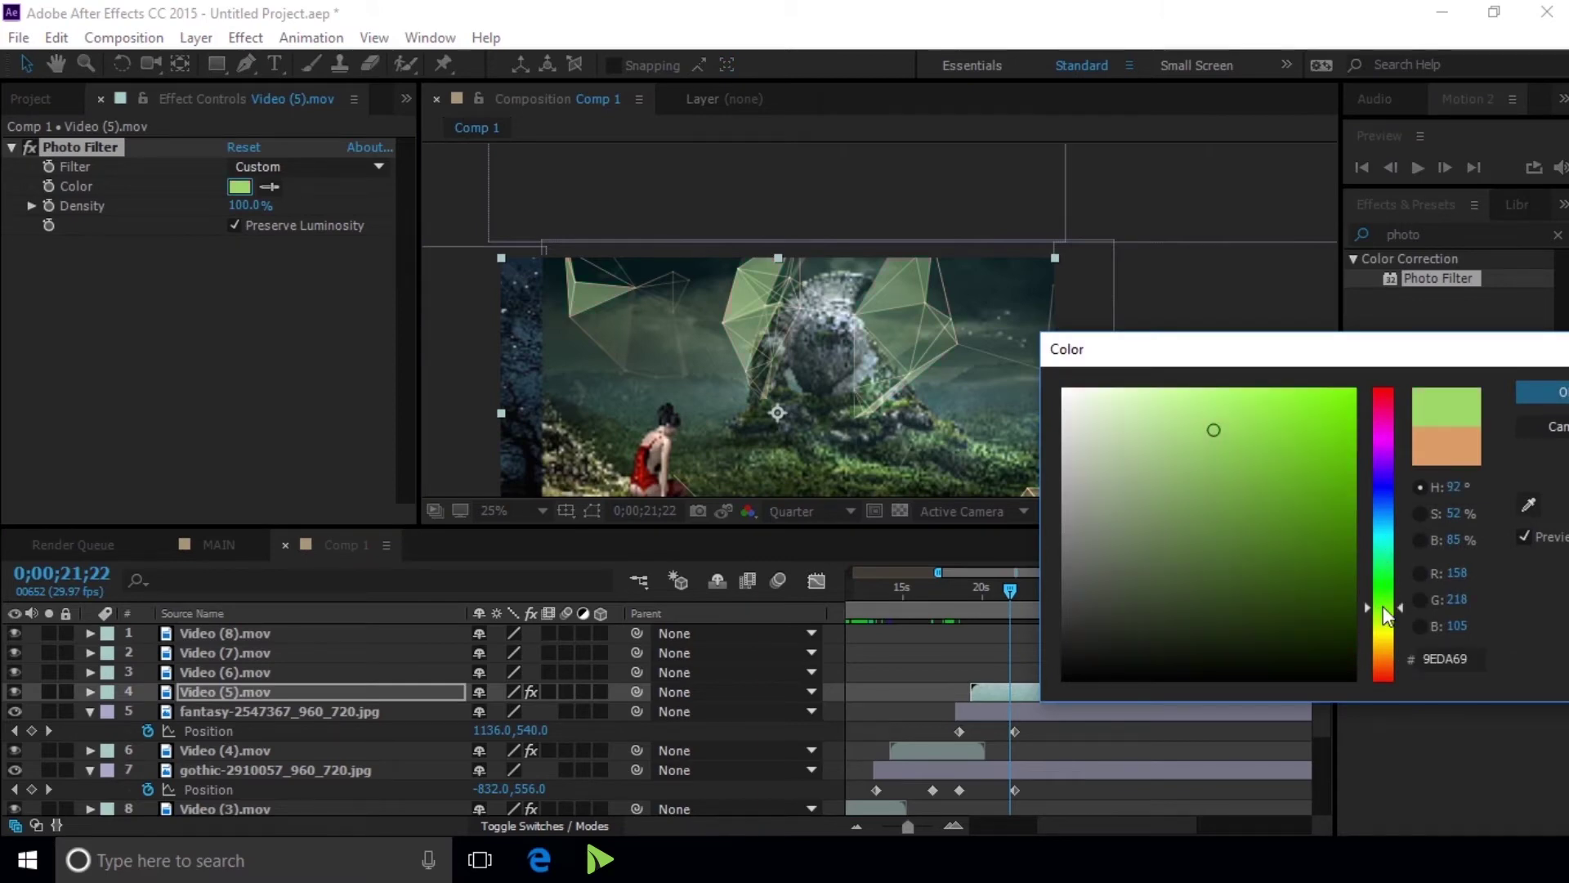
mouse_move(1384, 608)
left_mouse_down()
mouse_move(1381, 573)
mouse_move(1391, 582)
left_mouse_up()
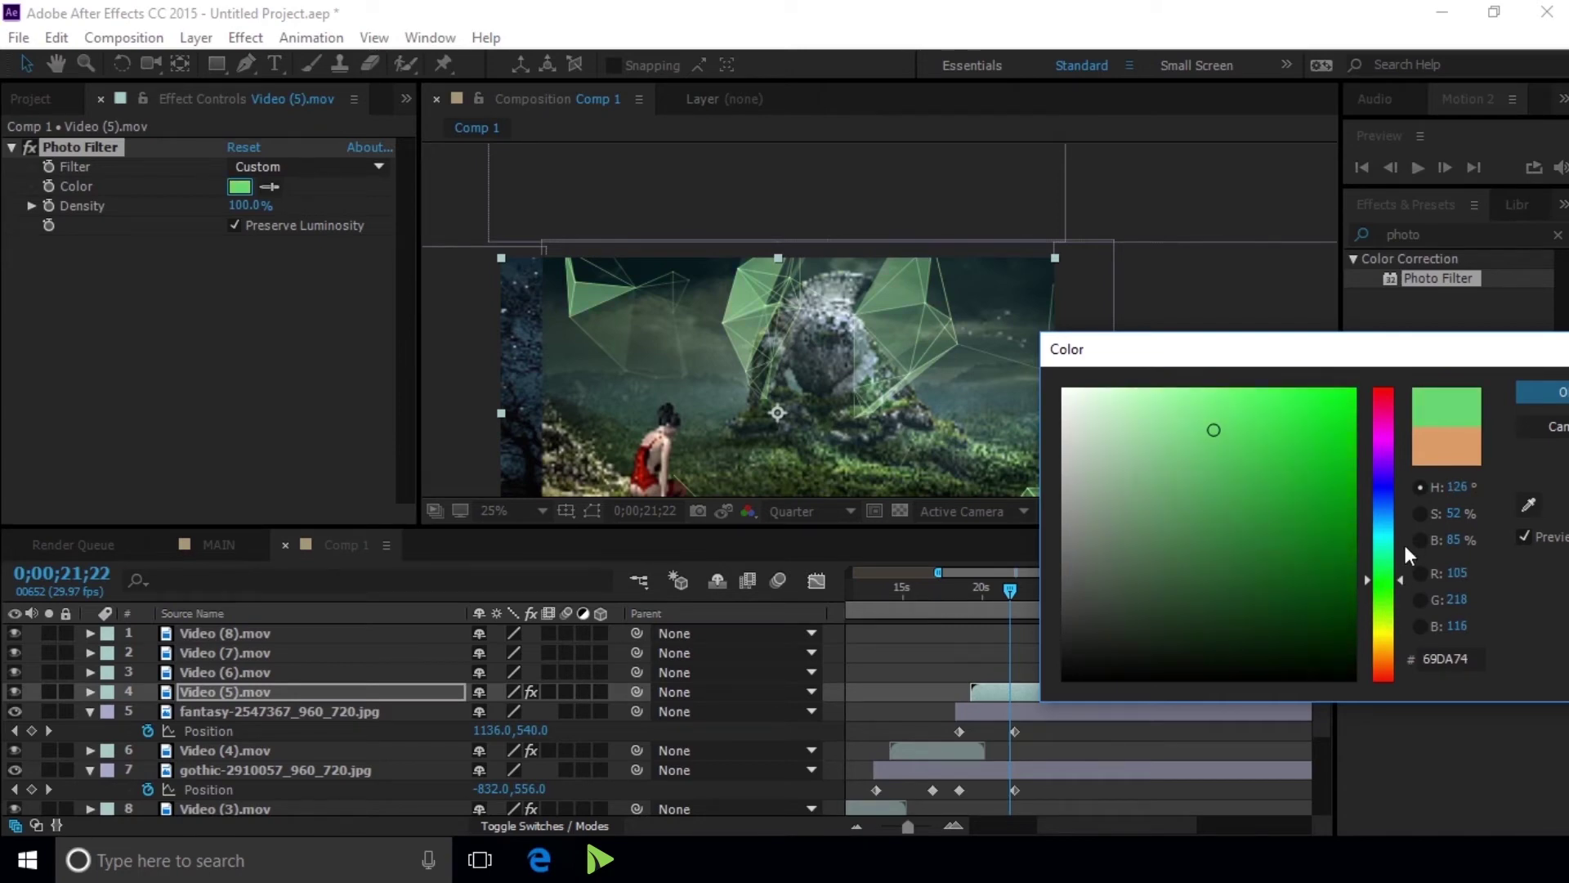
left_click(1553, 392)
Add a Position keyframe to the fantasy image at 0;00;23;12
scroll(881, 217, "down", 1)
scroll(895, 302, "up", 1)
scroll(897, 298, "down", 1)
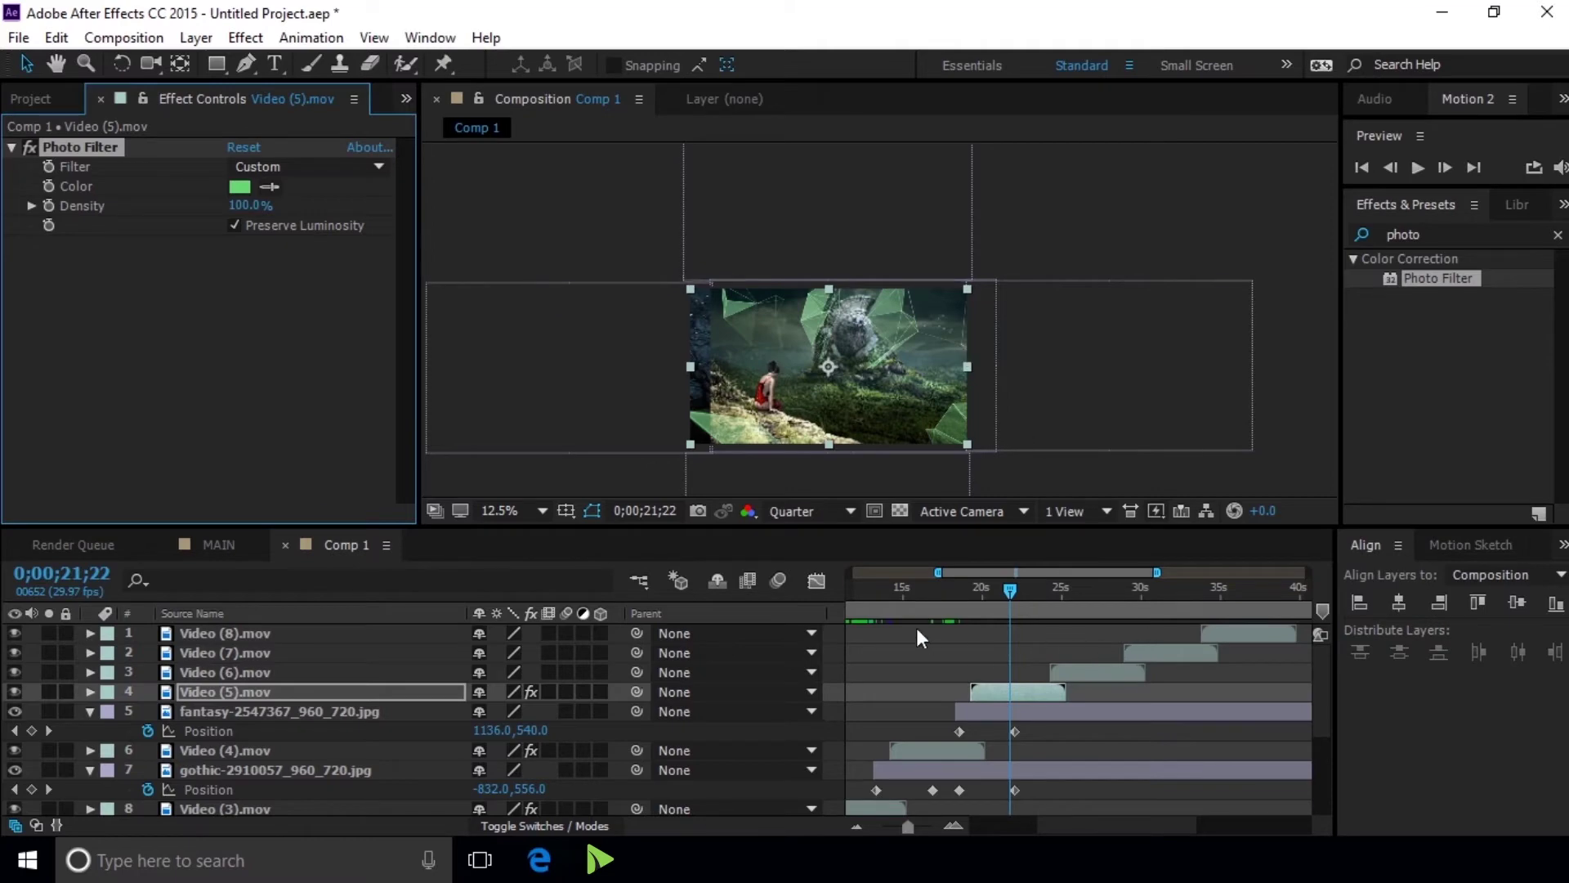
mouse_move(1009, 586)
left_mouse_down()
mouse_move(965, 583)
mouse_move(1031, 585)
left_mouse_up()
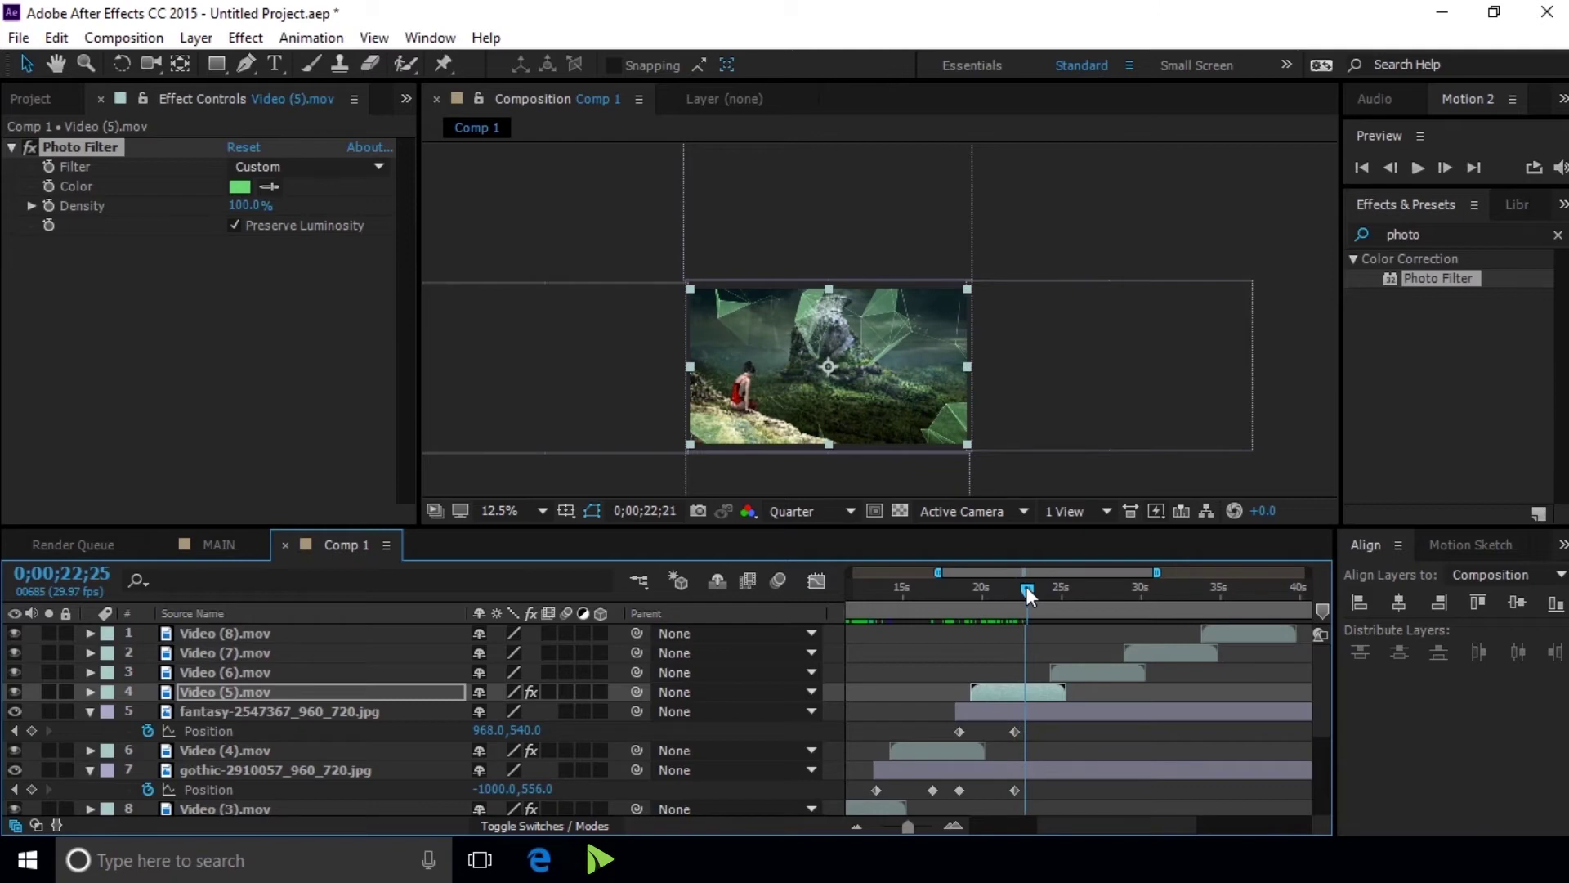
left_click_drag(1031, 586, 1036, 589)
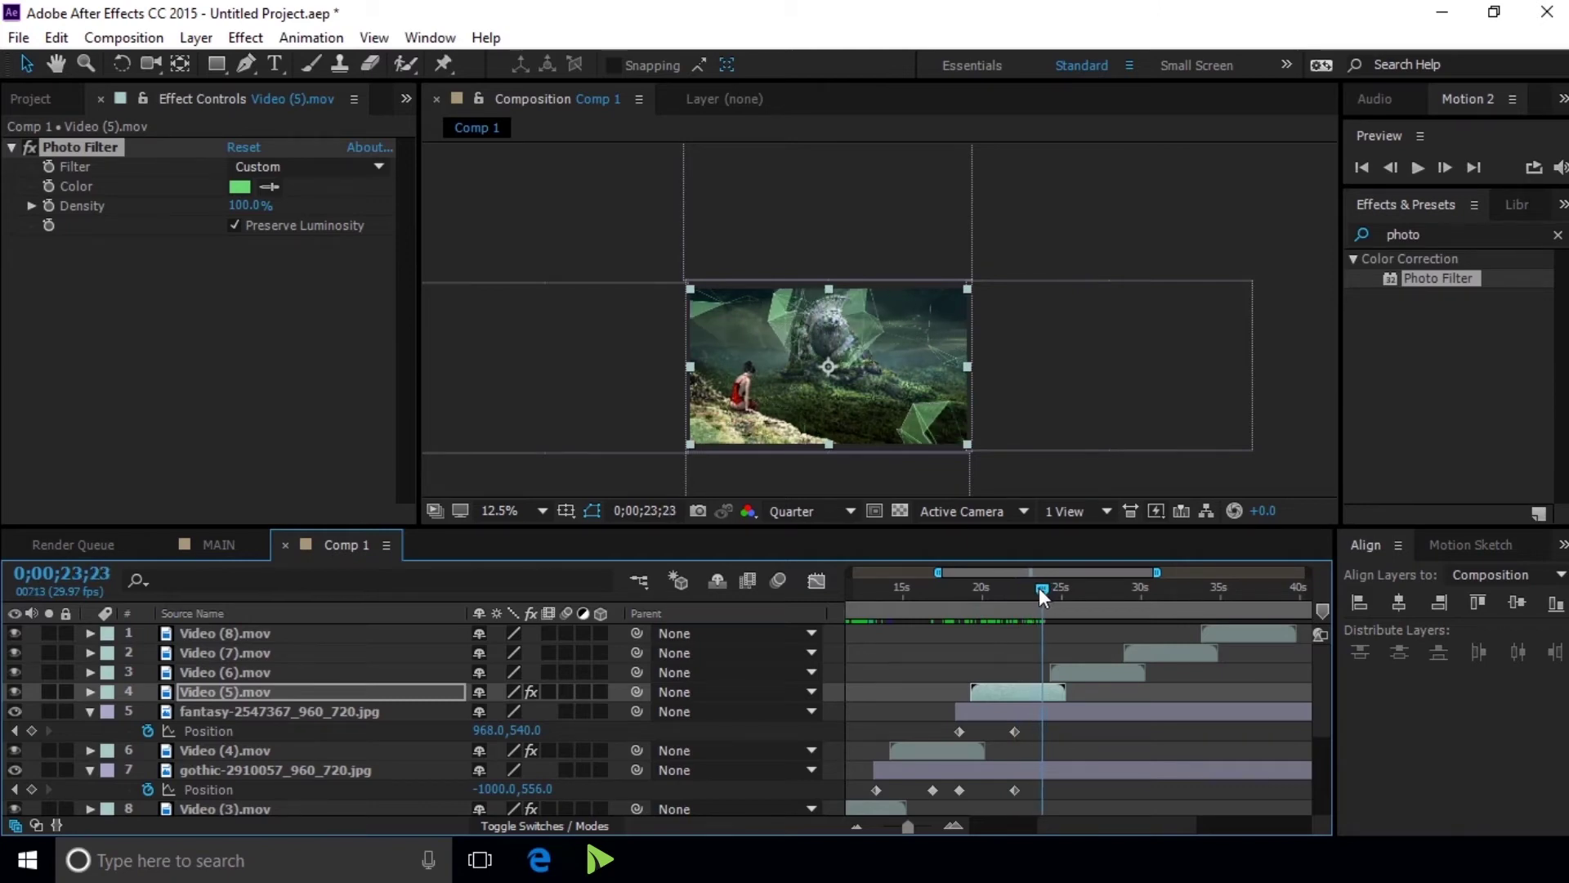
left_click(32, 730)
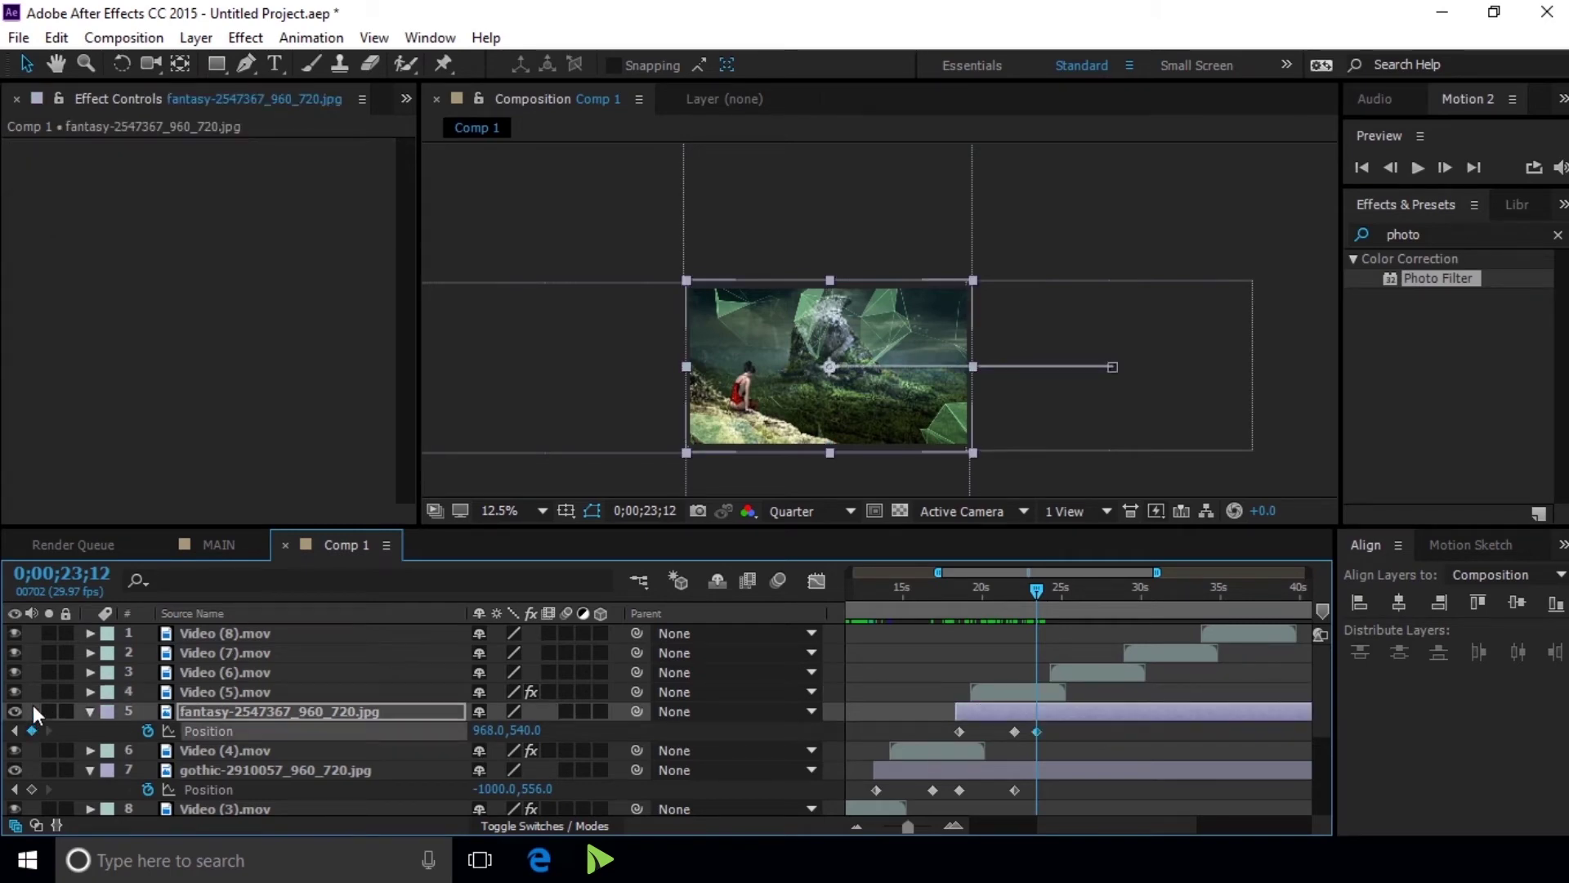
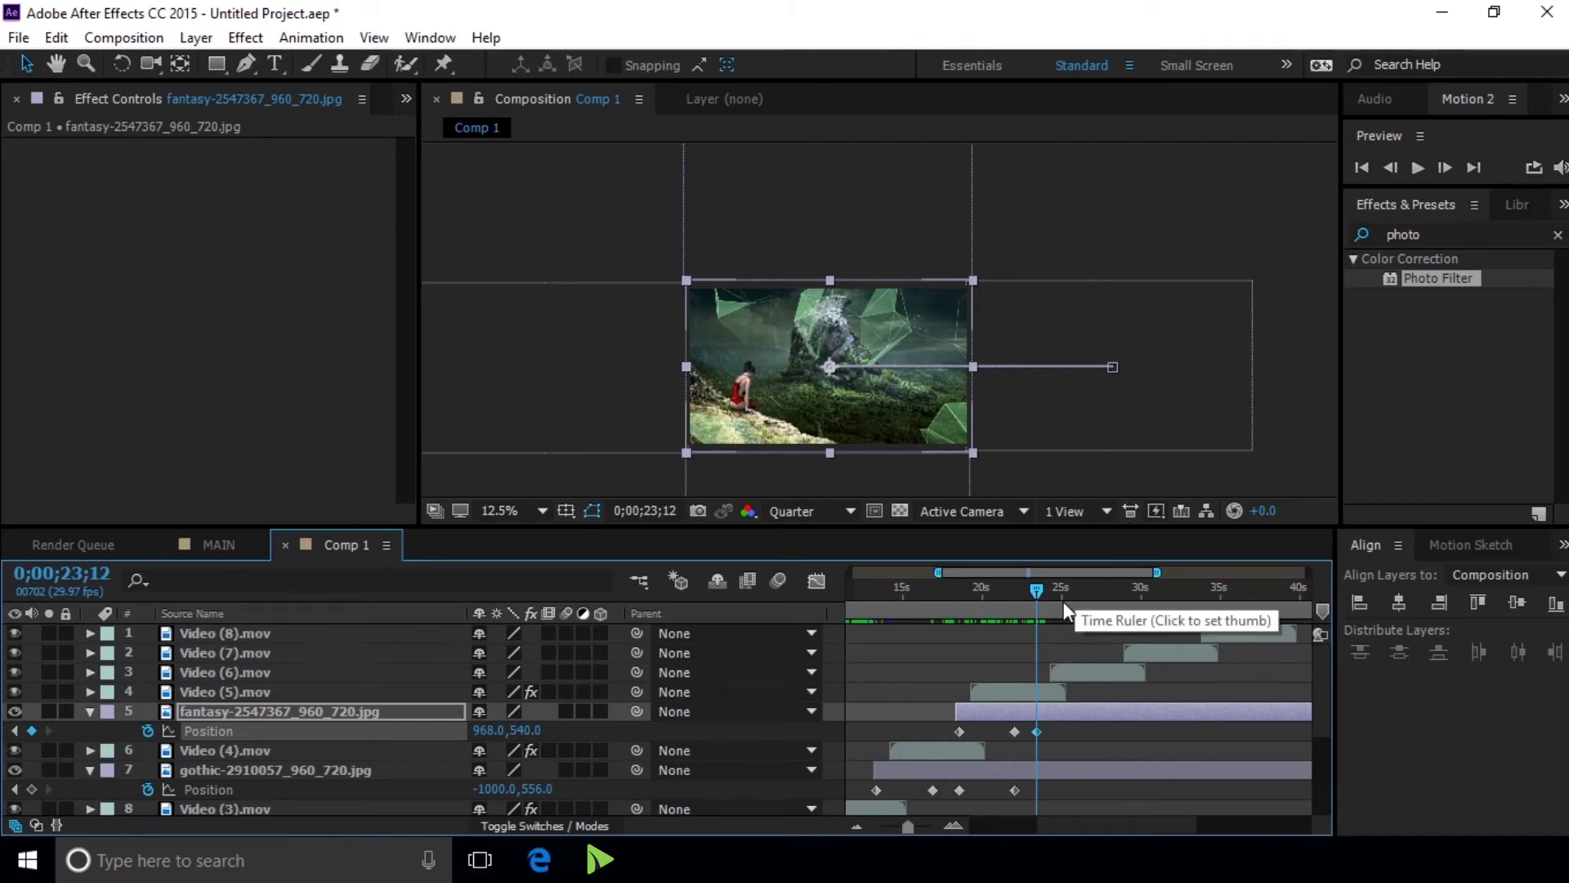
Scrub back and jump to the fantasy image's next Position keyframe
mouse_move(1036, 588)
left_mouse_down()
mouse_move(1018, 589)
mouse_move(1048, 591)
left_mouse_up()
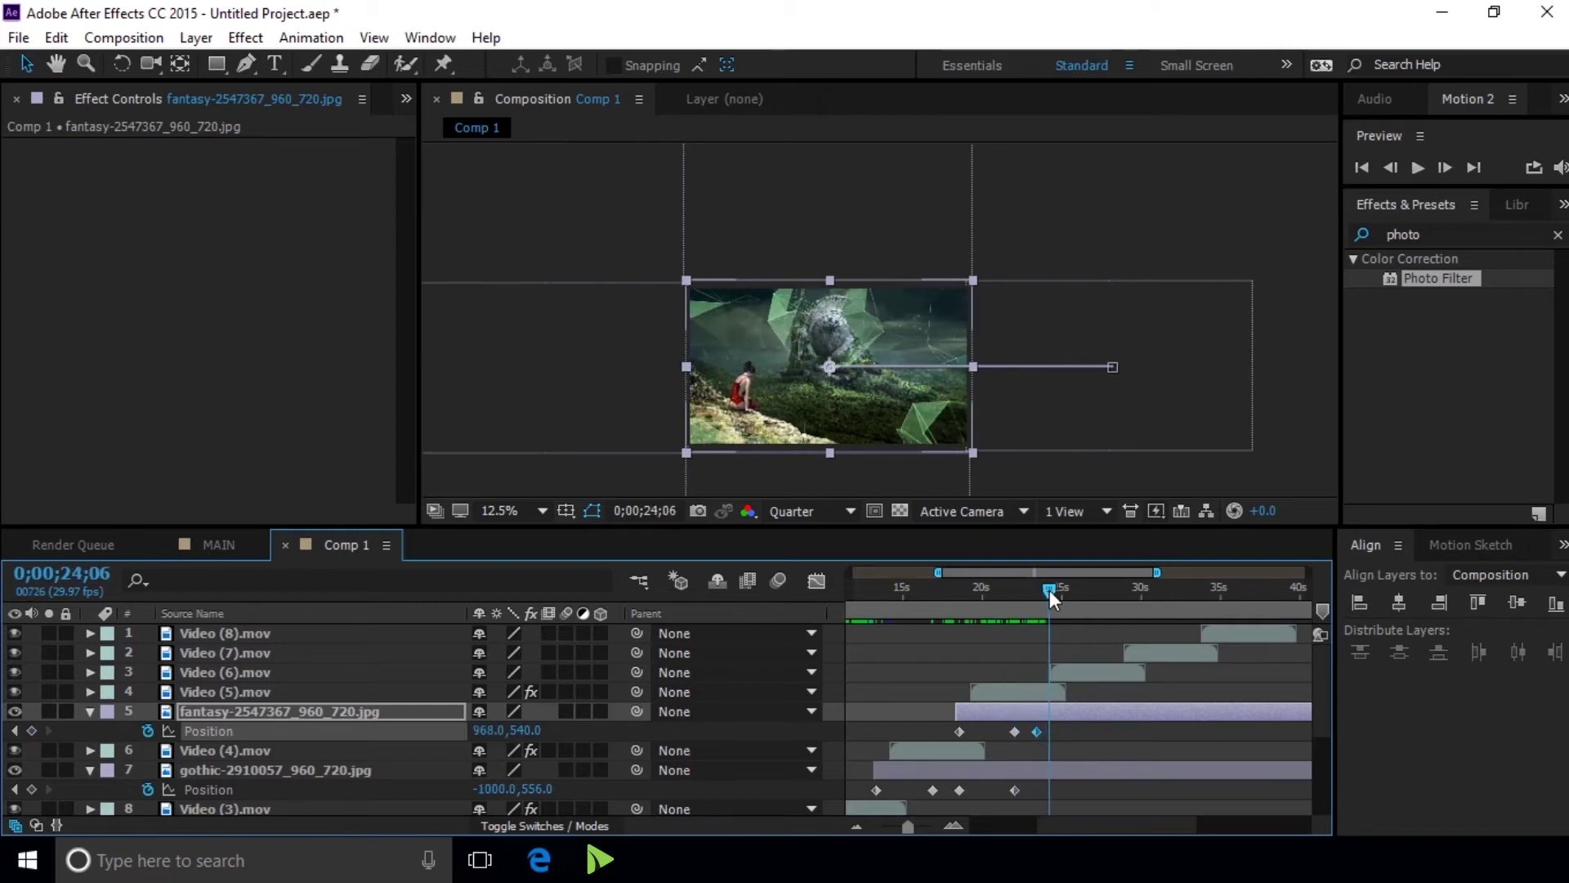
left_click_drag(1047, 590, 1035, 590)
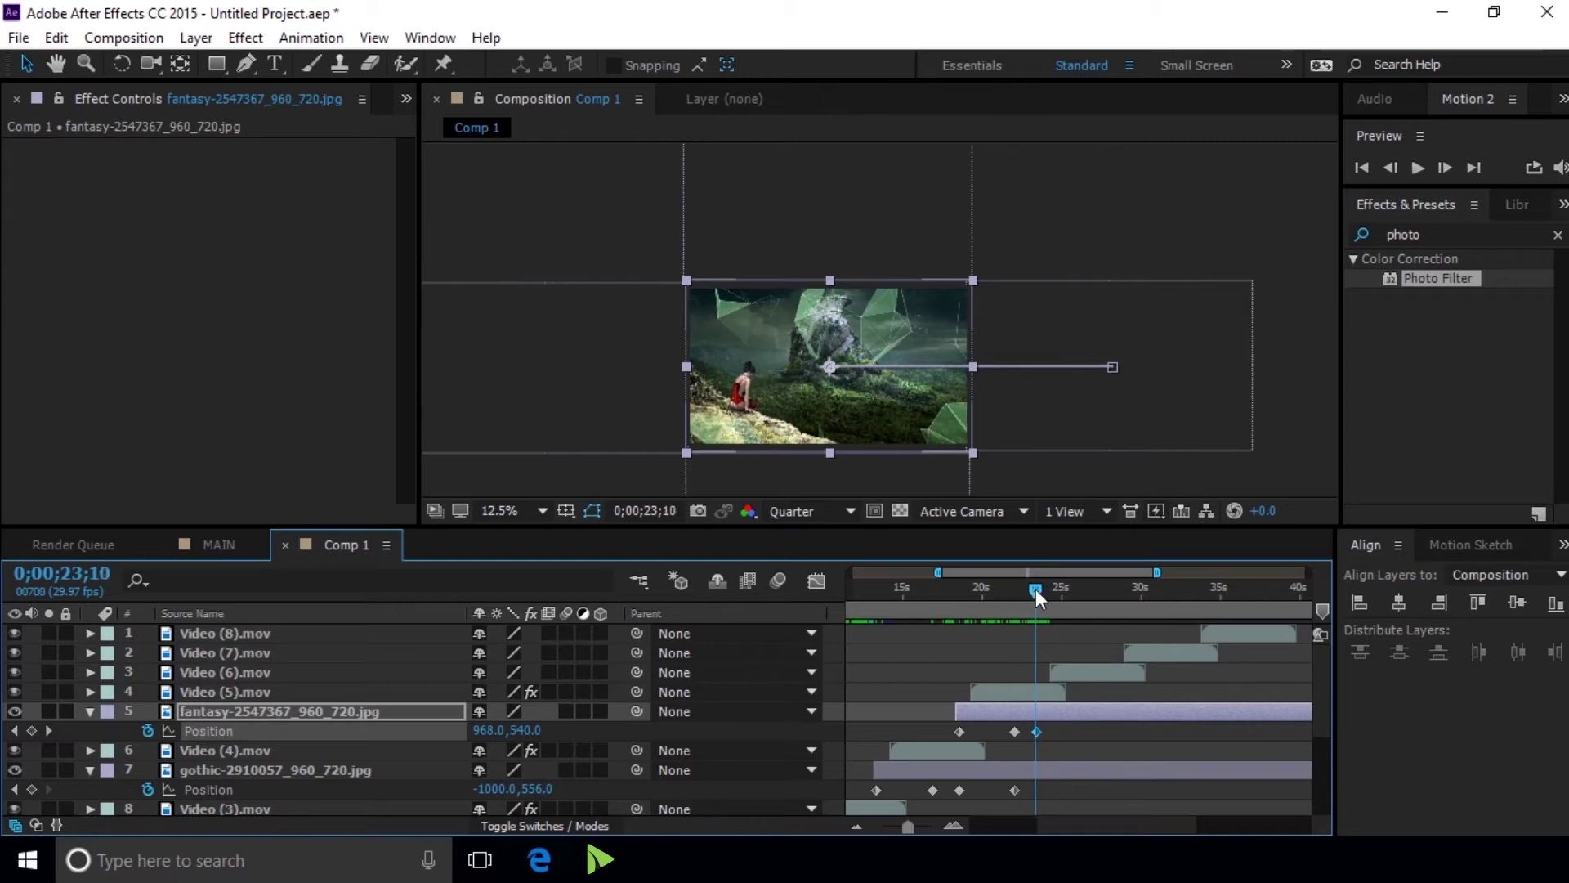
left_click(48, 730)
Switch the panel to the Project list, preview the imported images and pick up men-2425121
left_click(409, 97)
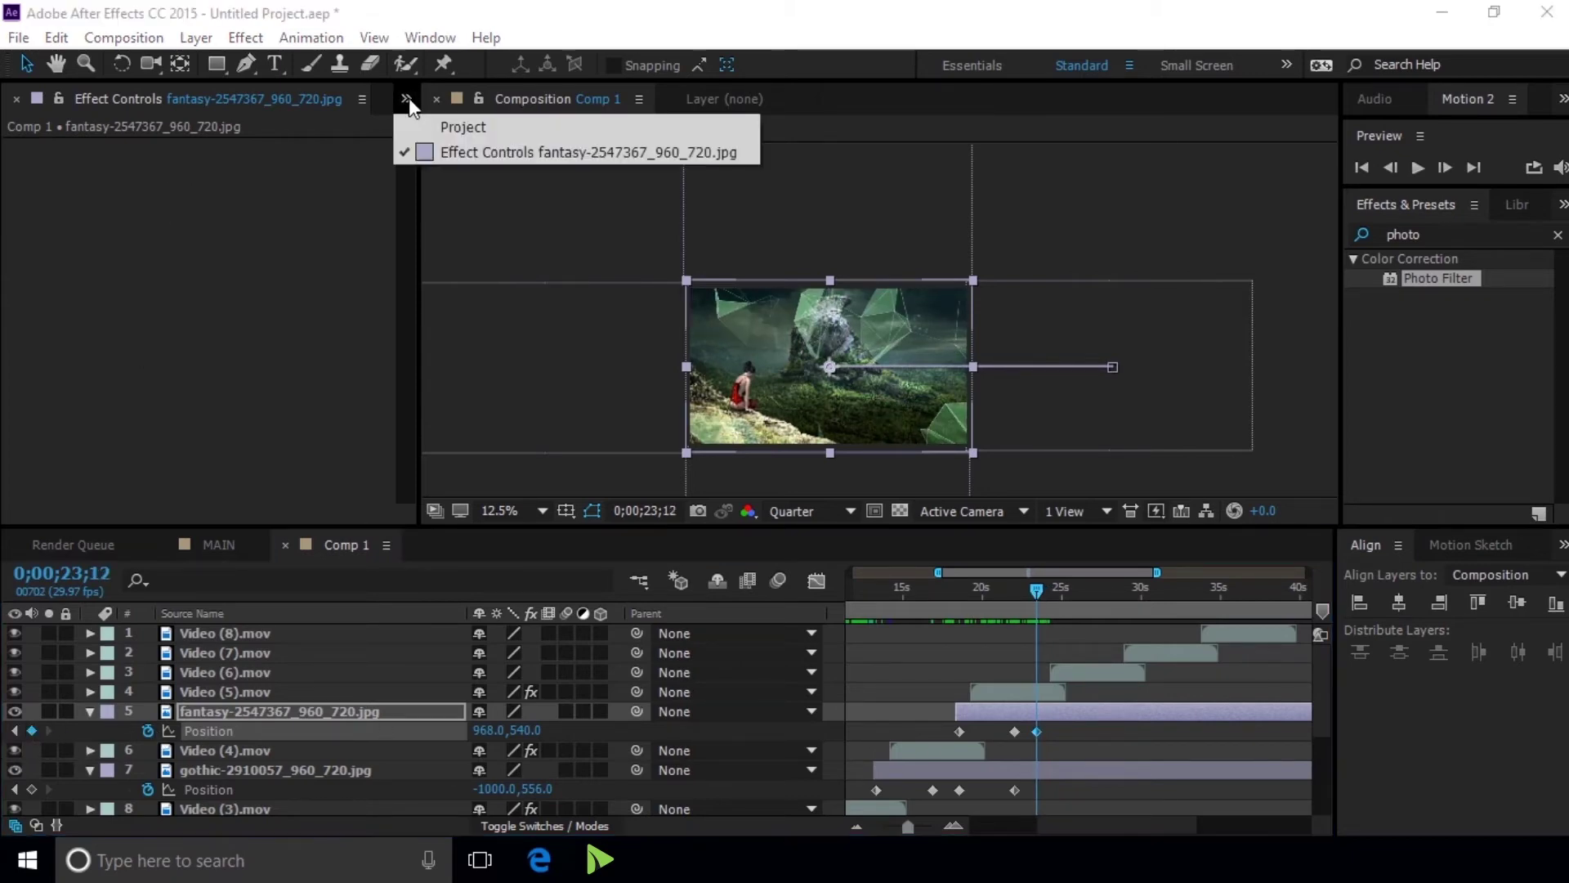
left_click(425, 124)
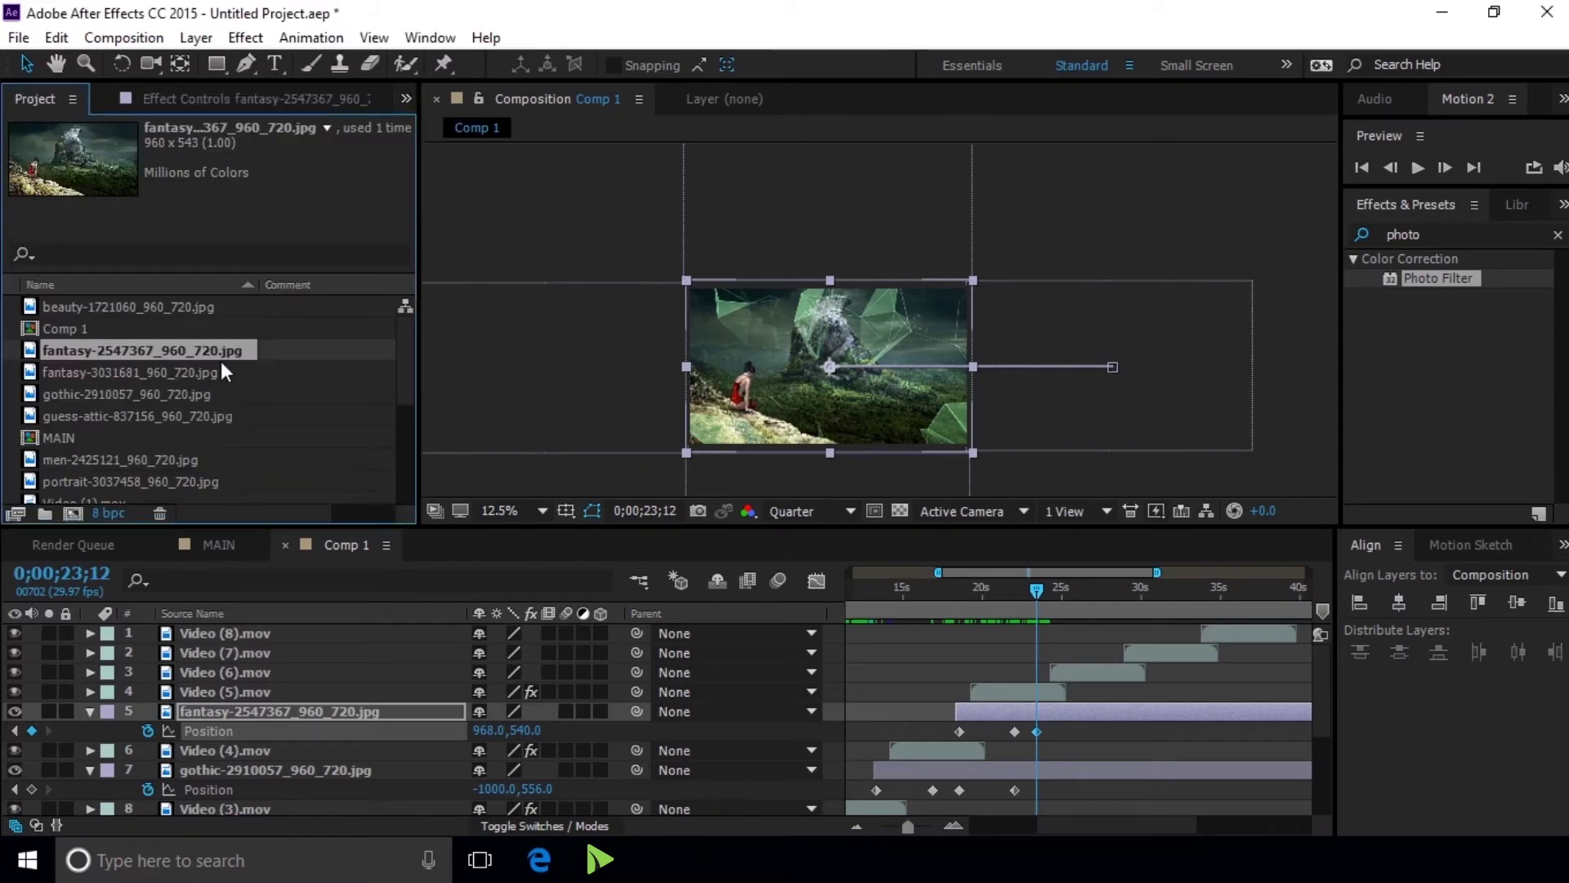
left_click(180, 313)
left_click(175, 352)
left_click(178, 371)
left_click(182, 397)
left_click(187, 414)
scroll(186, 412, "down", 1)
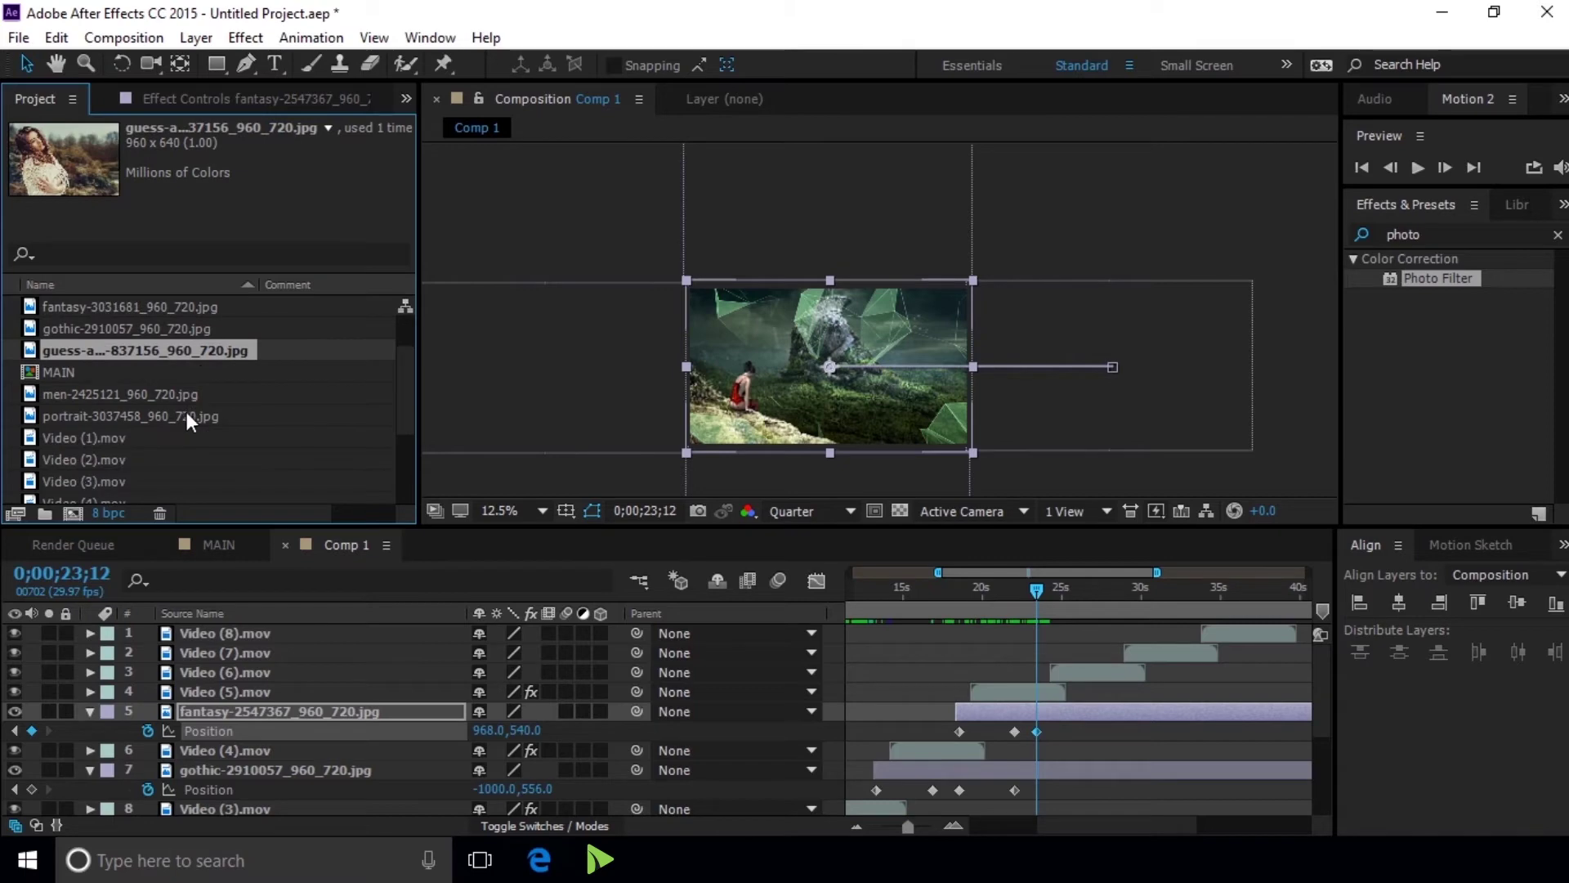
left_click(165, 395)
left_click(169, 414)
left_click_drag(159, 396, 633, 612)
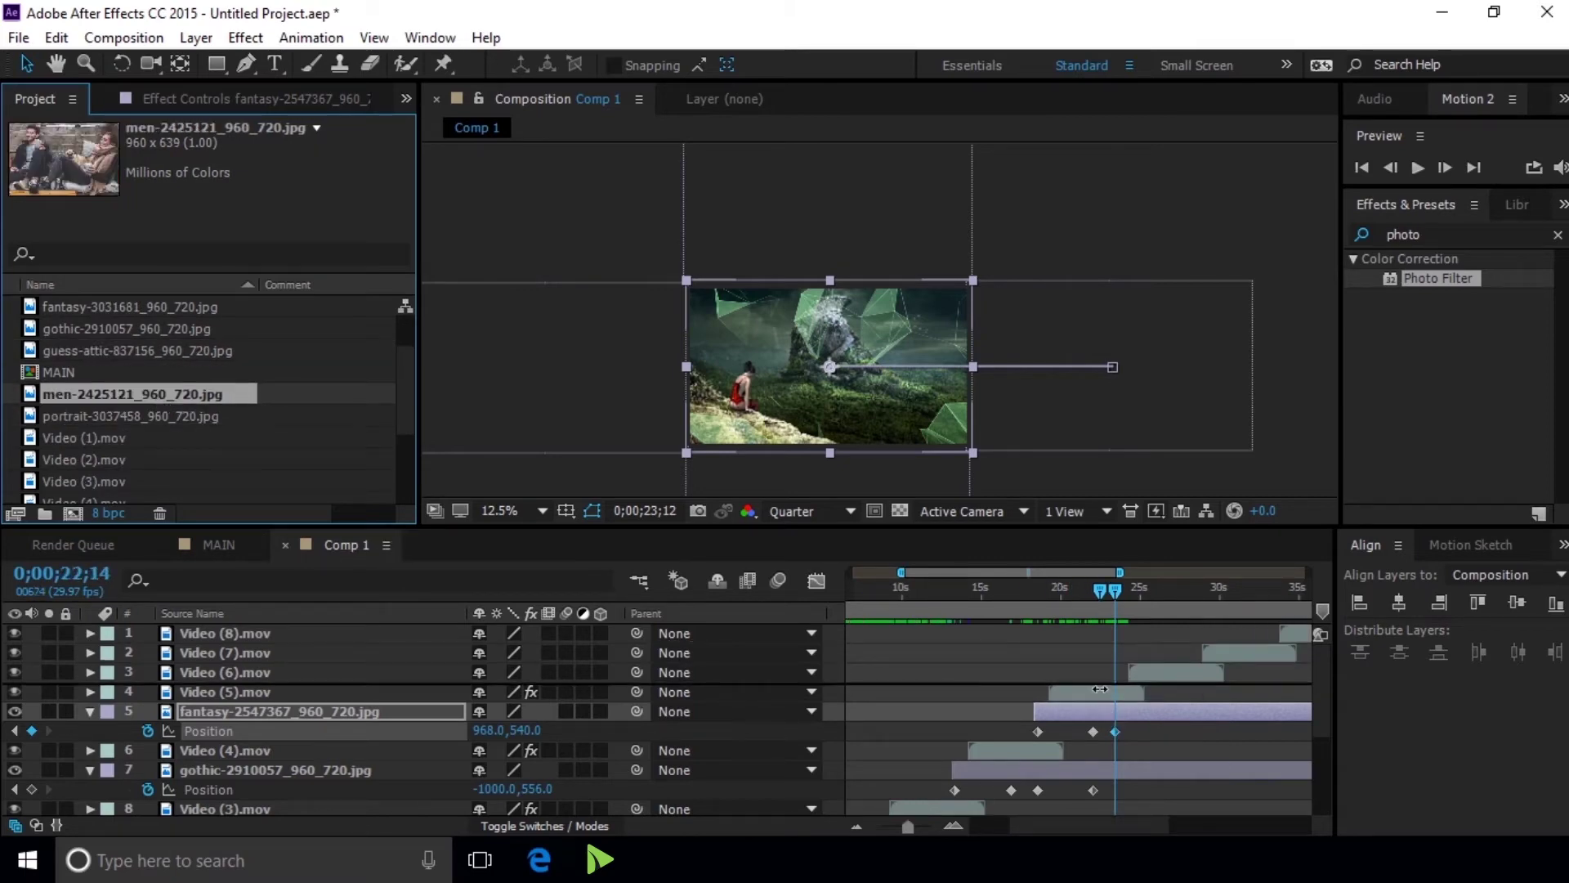
Place men-2425121_960_720.jpg in Comp 1 as layer 4 at 23;12 and scale it to cover the frame
left_click_drag(633, 612, 1100, 692)
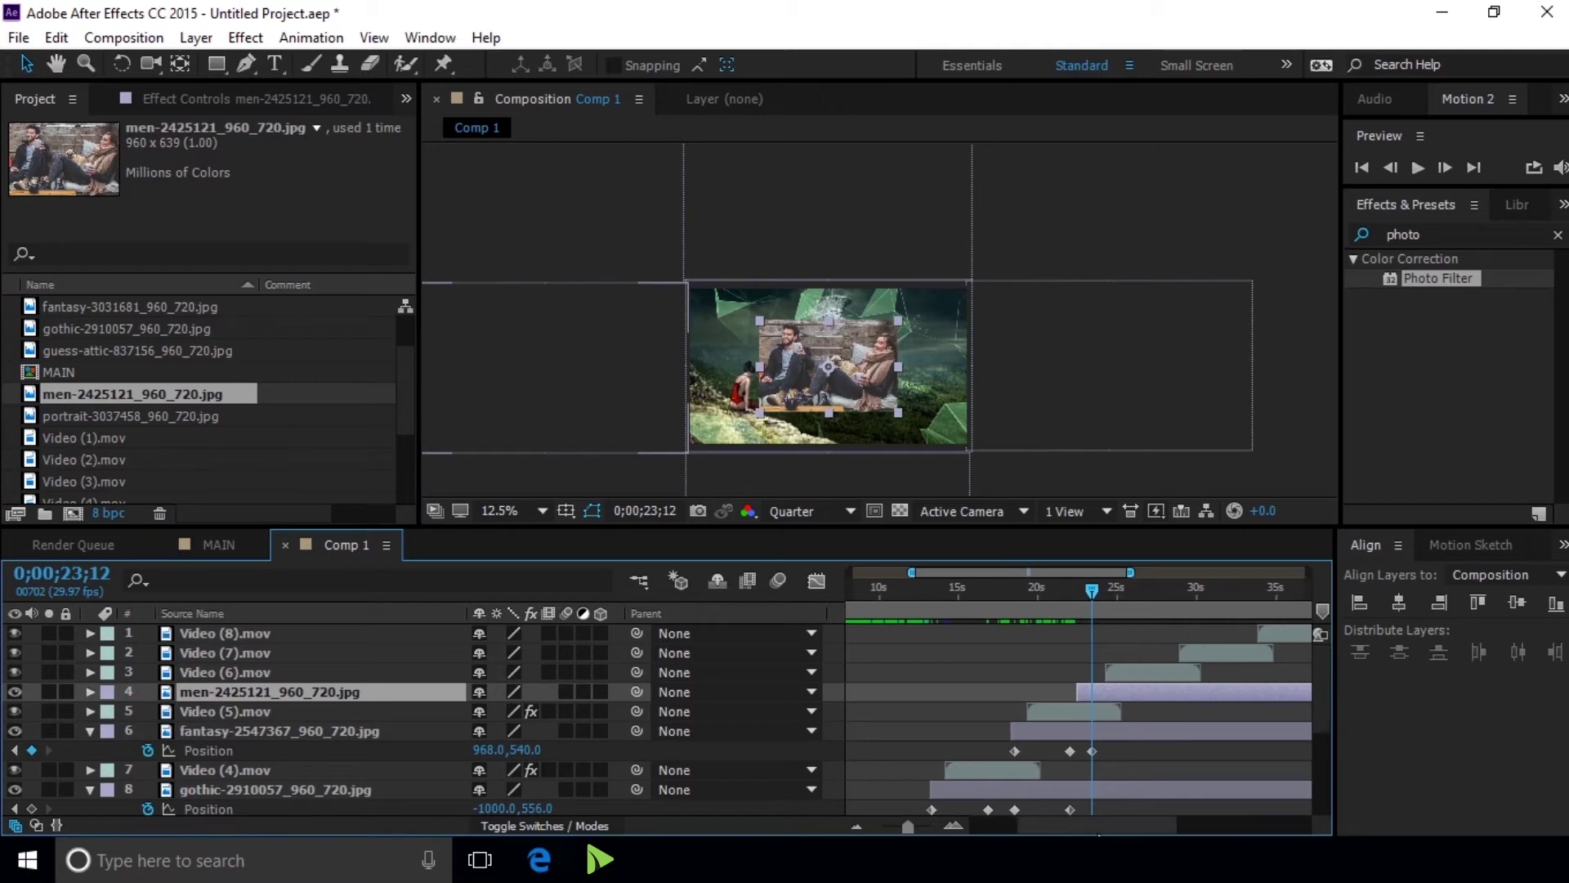
left_click_drag(1083, 830, 1128, 830)
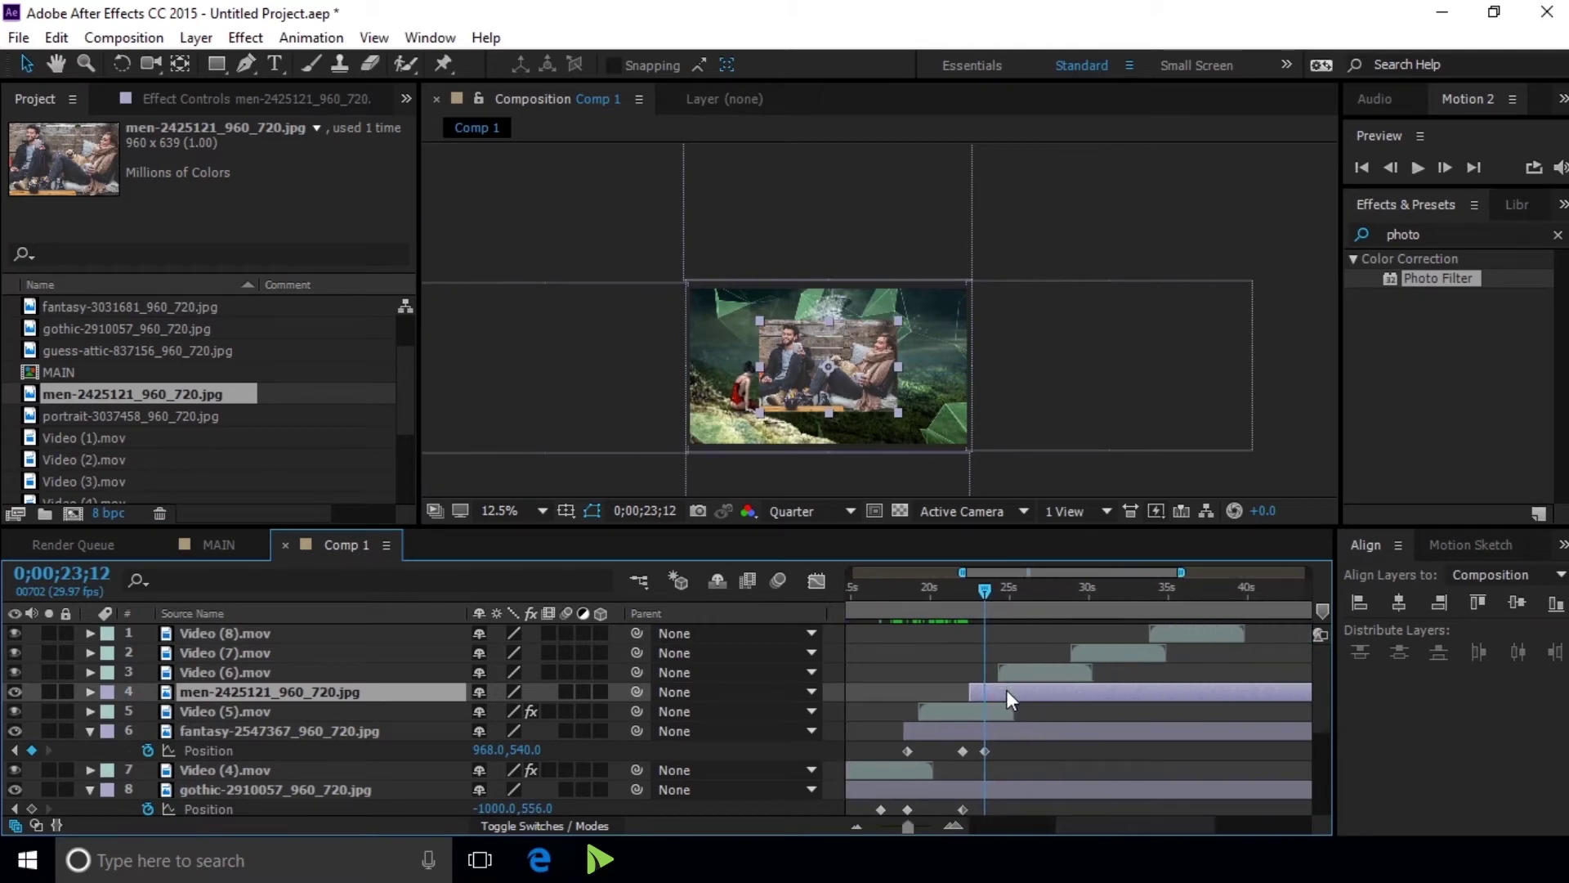
left_click_drag(900, 411, 972, 448)
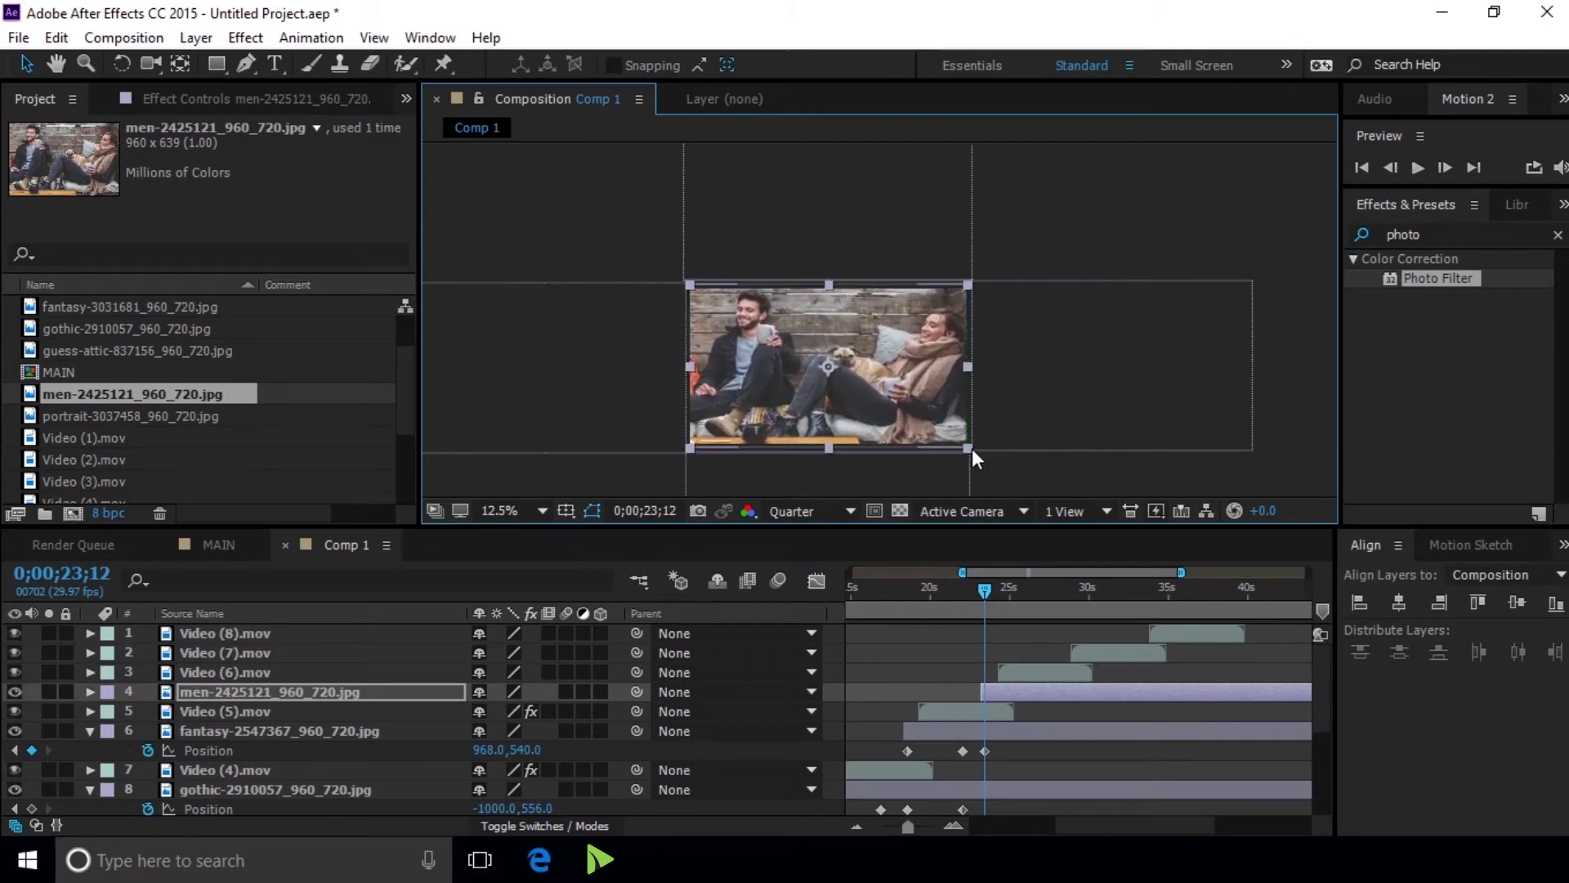
mouse_move(985, 589)
left_mouse_down()
mouse_move(1013, 590)
mouse_move(996, 590)
left_mouse_up()
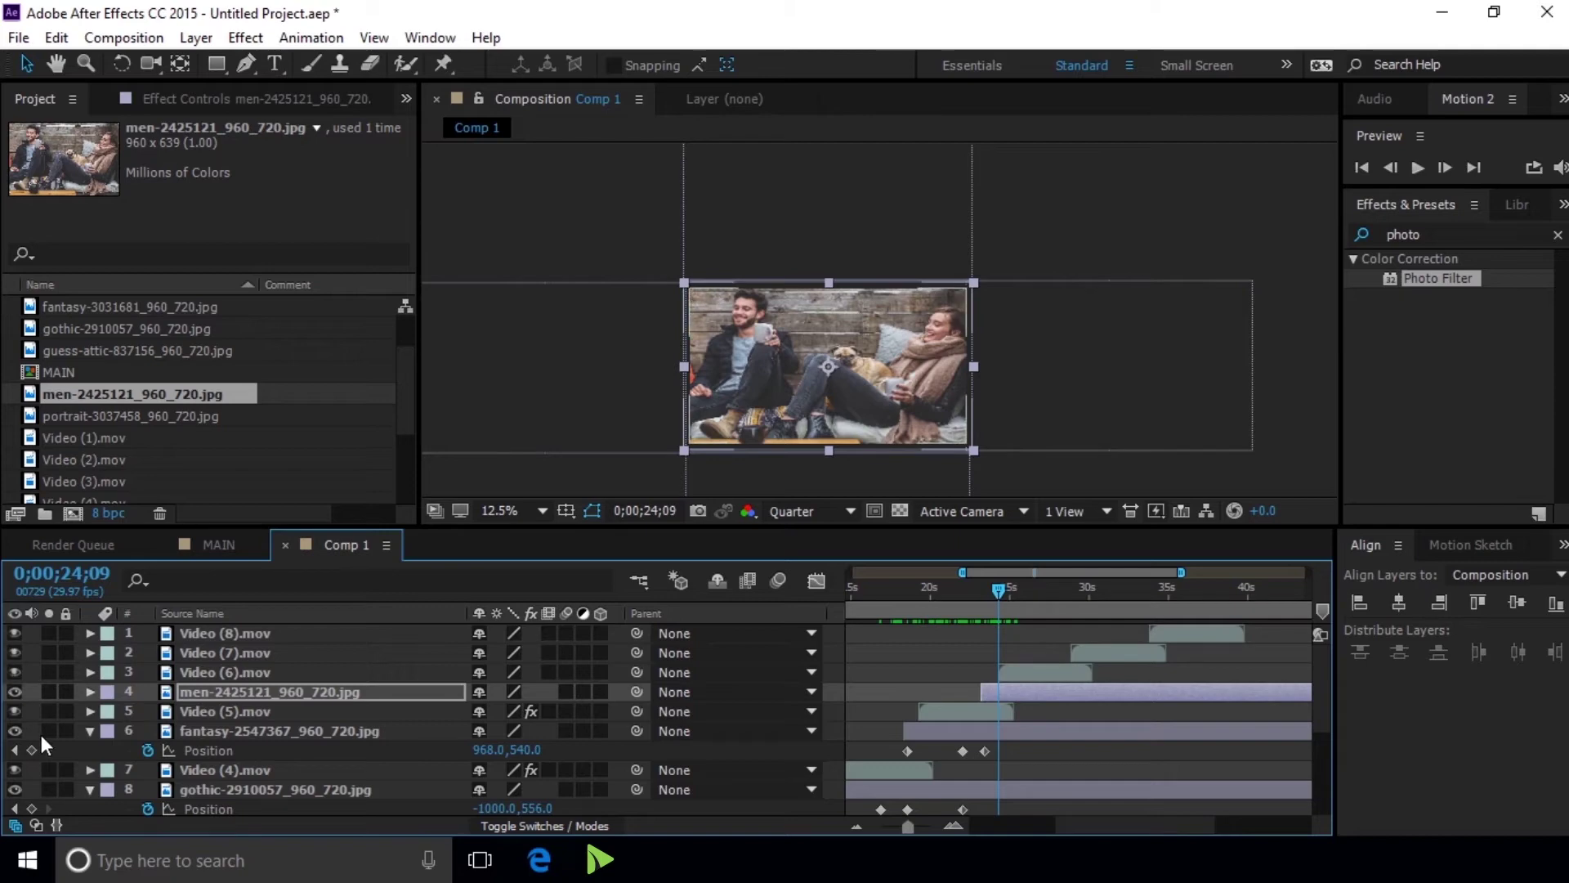
At 23;12, keyframe the men layer's Position and move it off the right edge to 2952,540
left_click(15, 750)
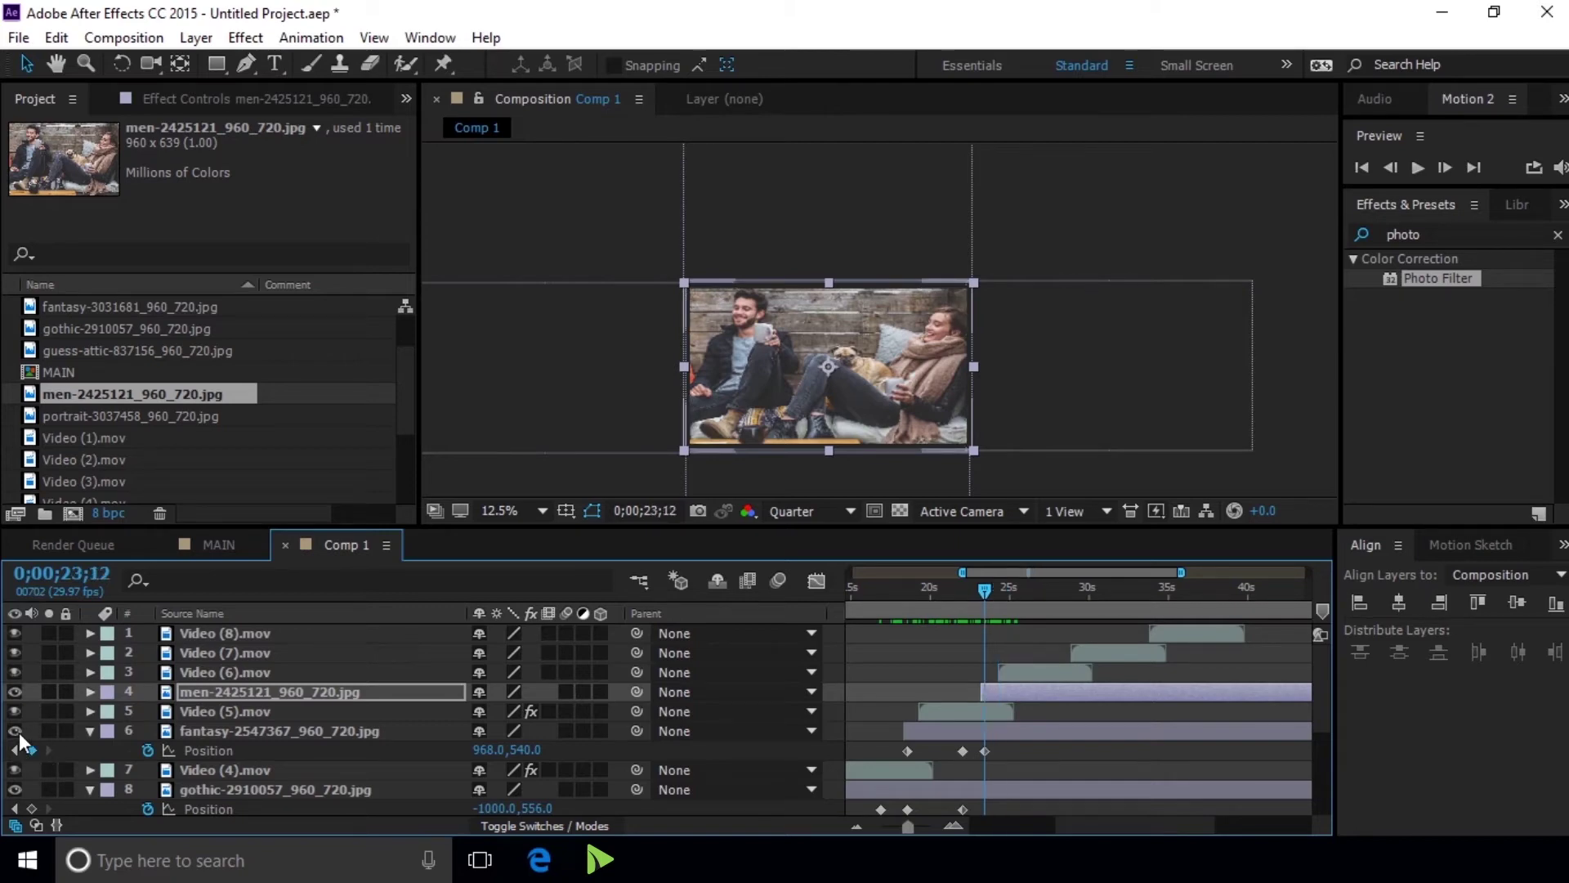
key("p")
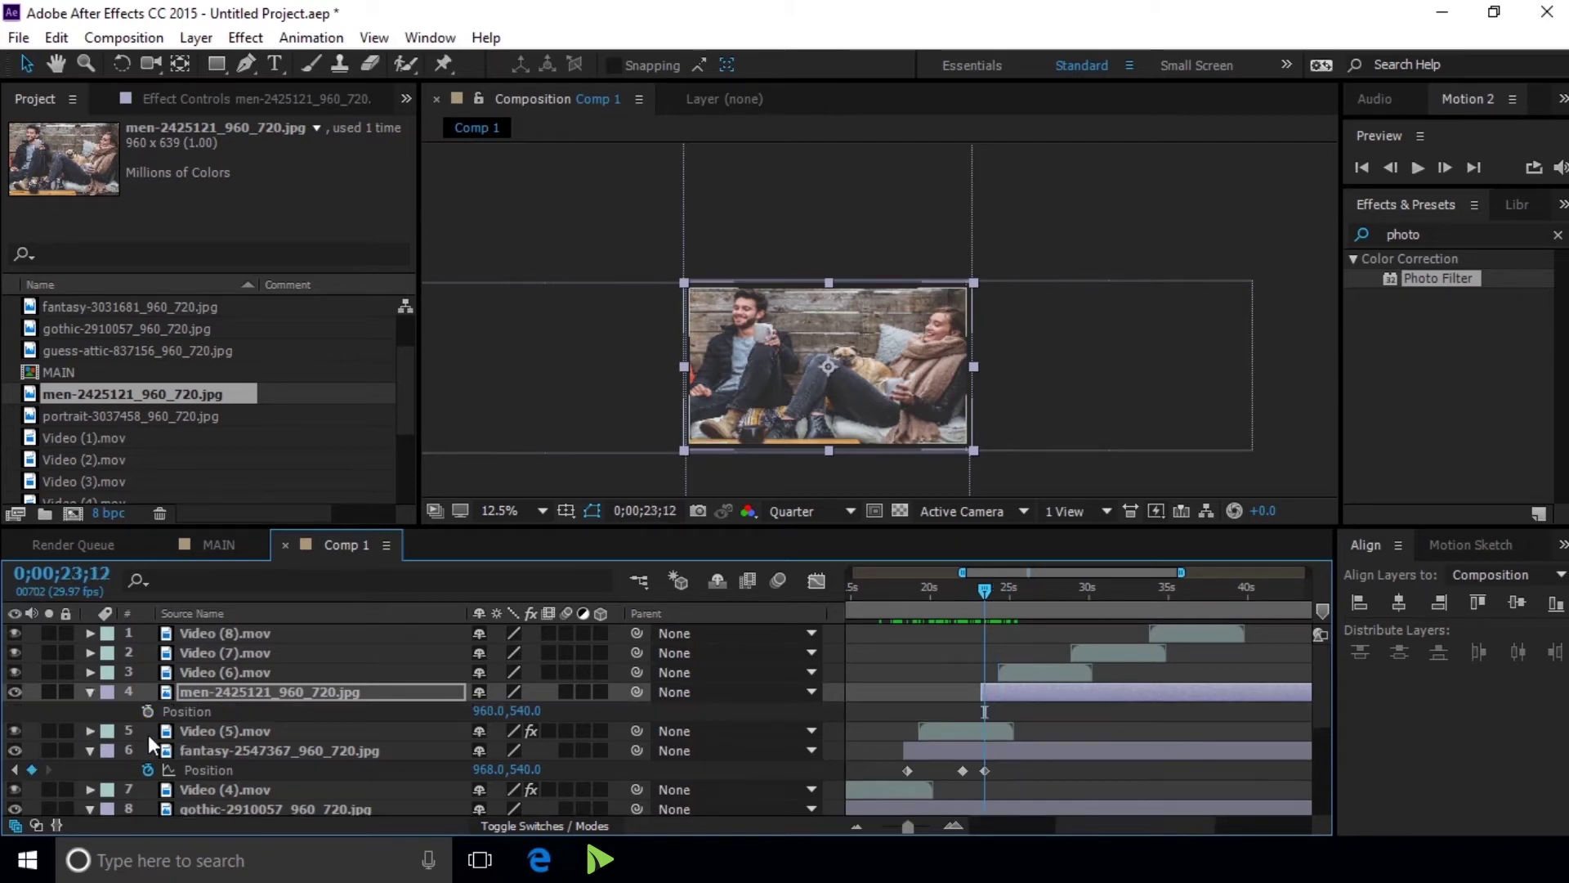
left_click(155, 709)
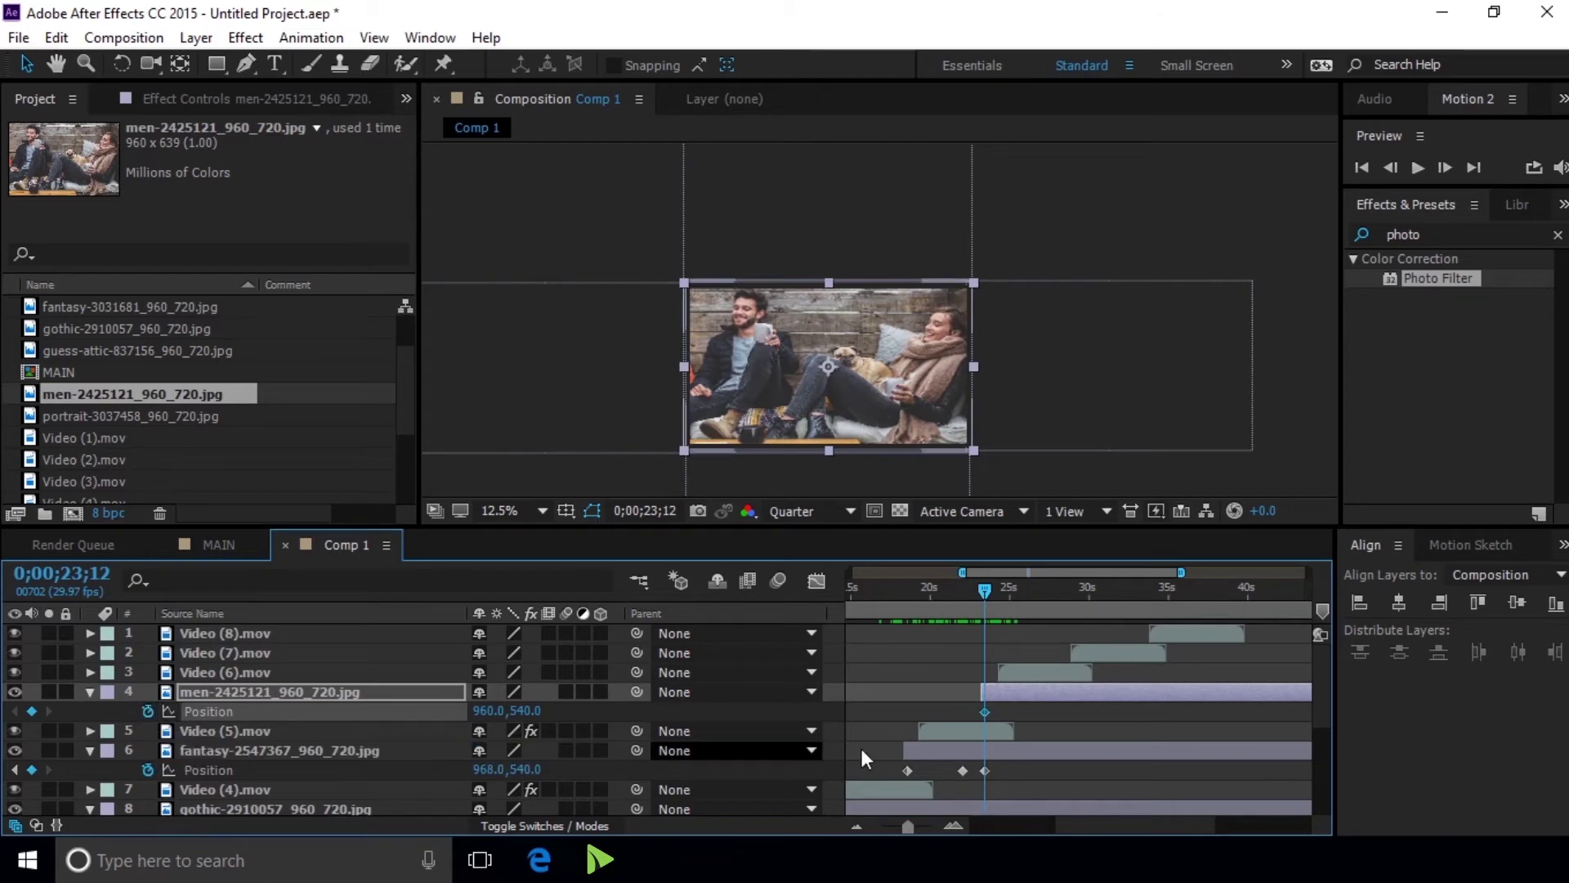
left_click_drag(758, 362, 1043, 361)
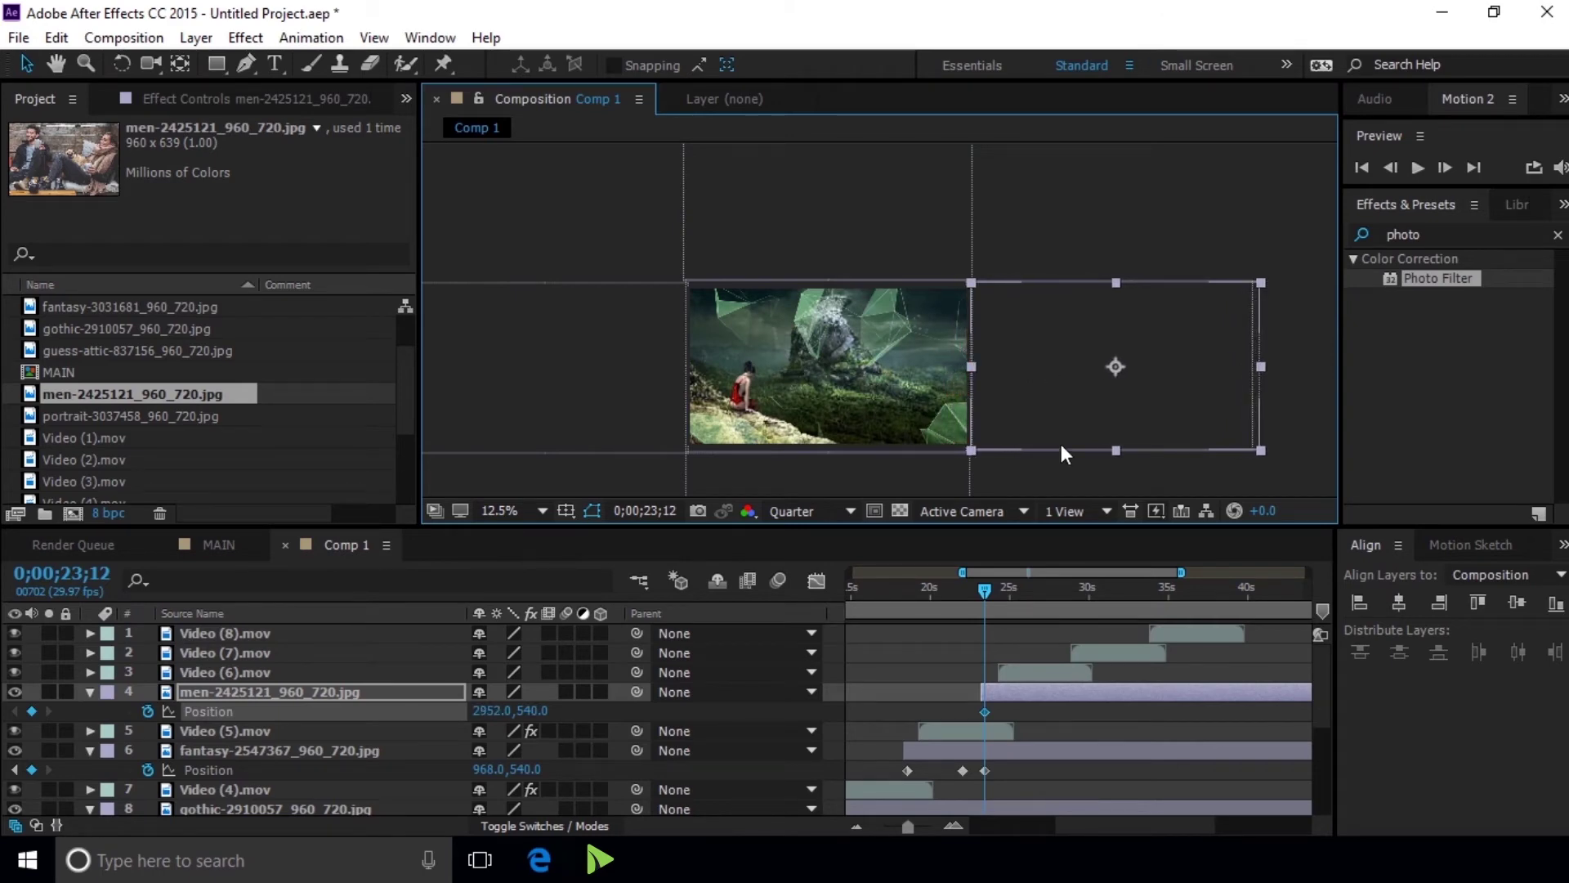
At 27;02, slide the men and fantasy layers left so men sits at 968,540, then preview
mouse_move(985, 589)
left_mouse_down()
mouse_move(1058, 588)
mouse_move(1033, 586)
left_mouse_up()
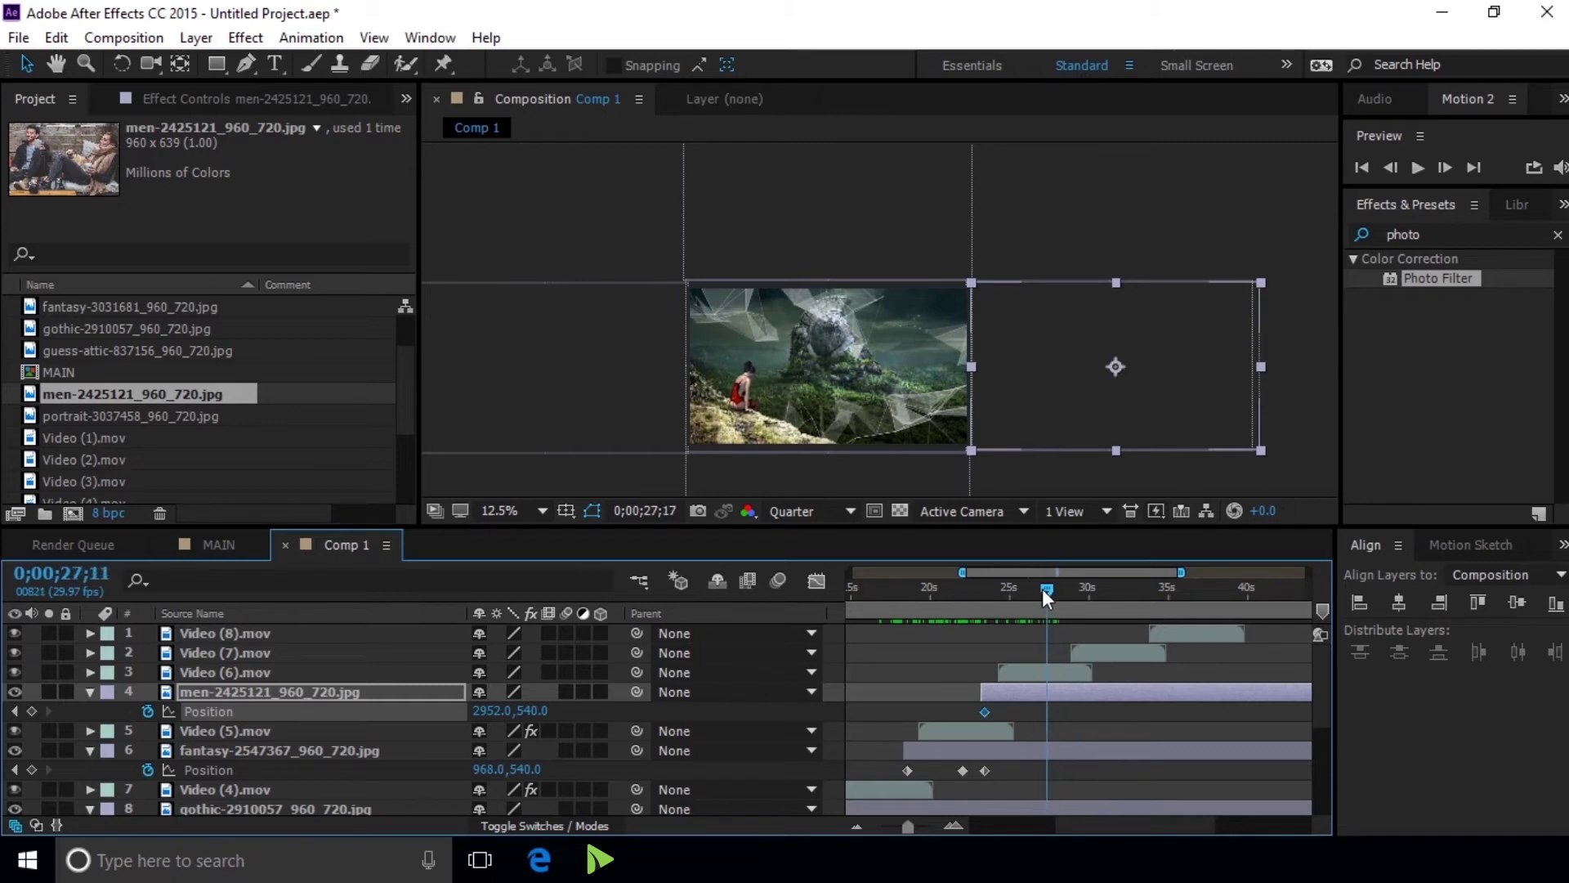
left_click_drag(1033, 587, 1056, 588)
left_click(1066, 747, "ctrl")
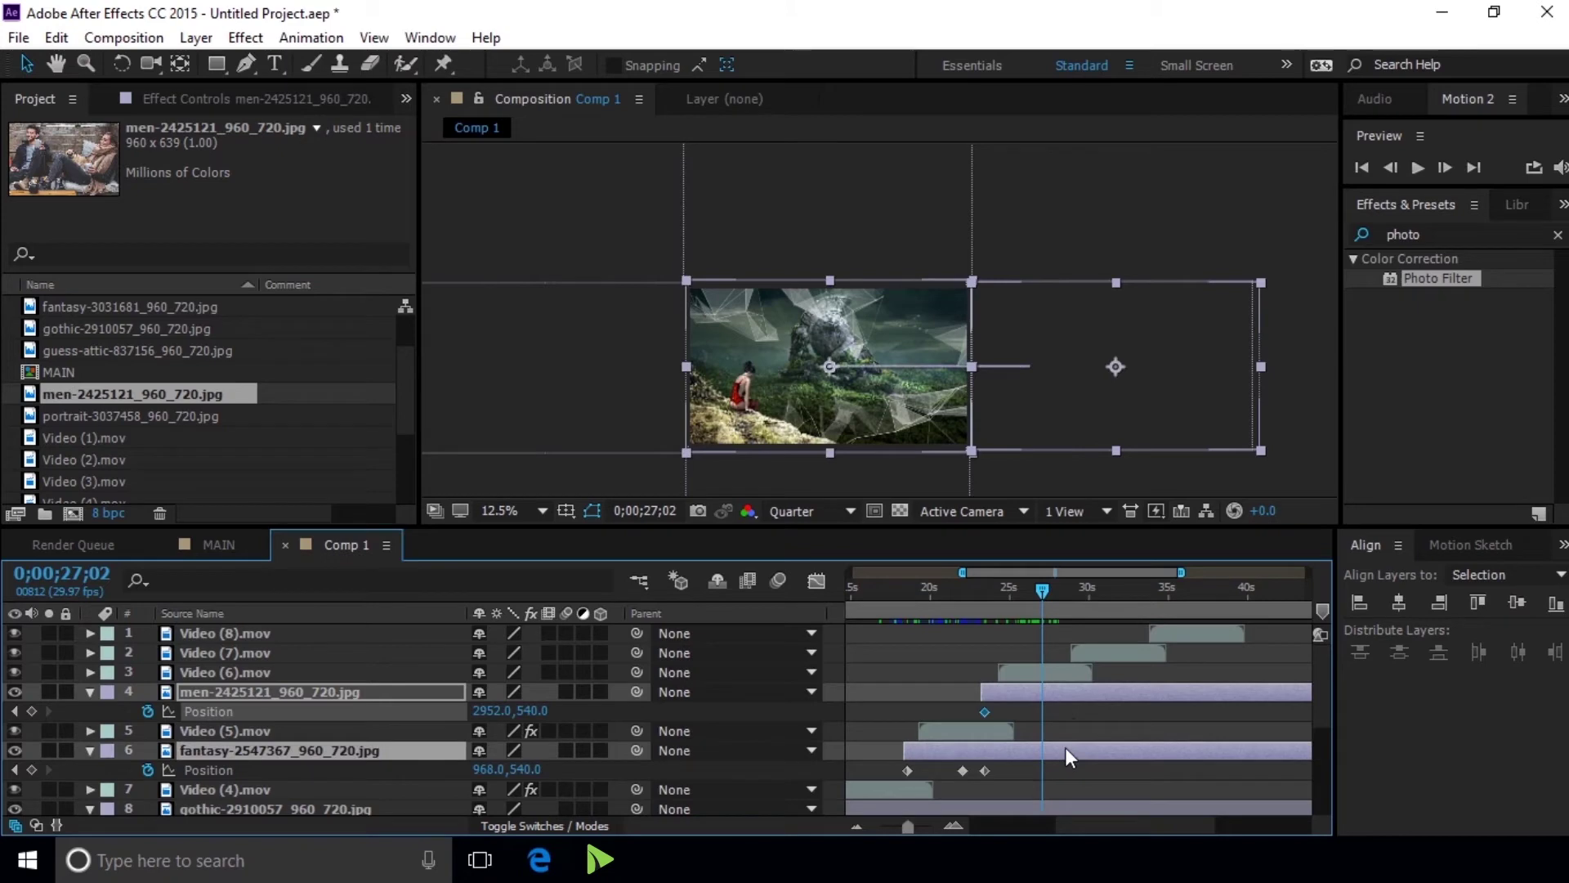
left_click_drag(1212, 392, 927, 389)
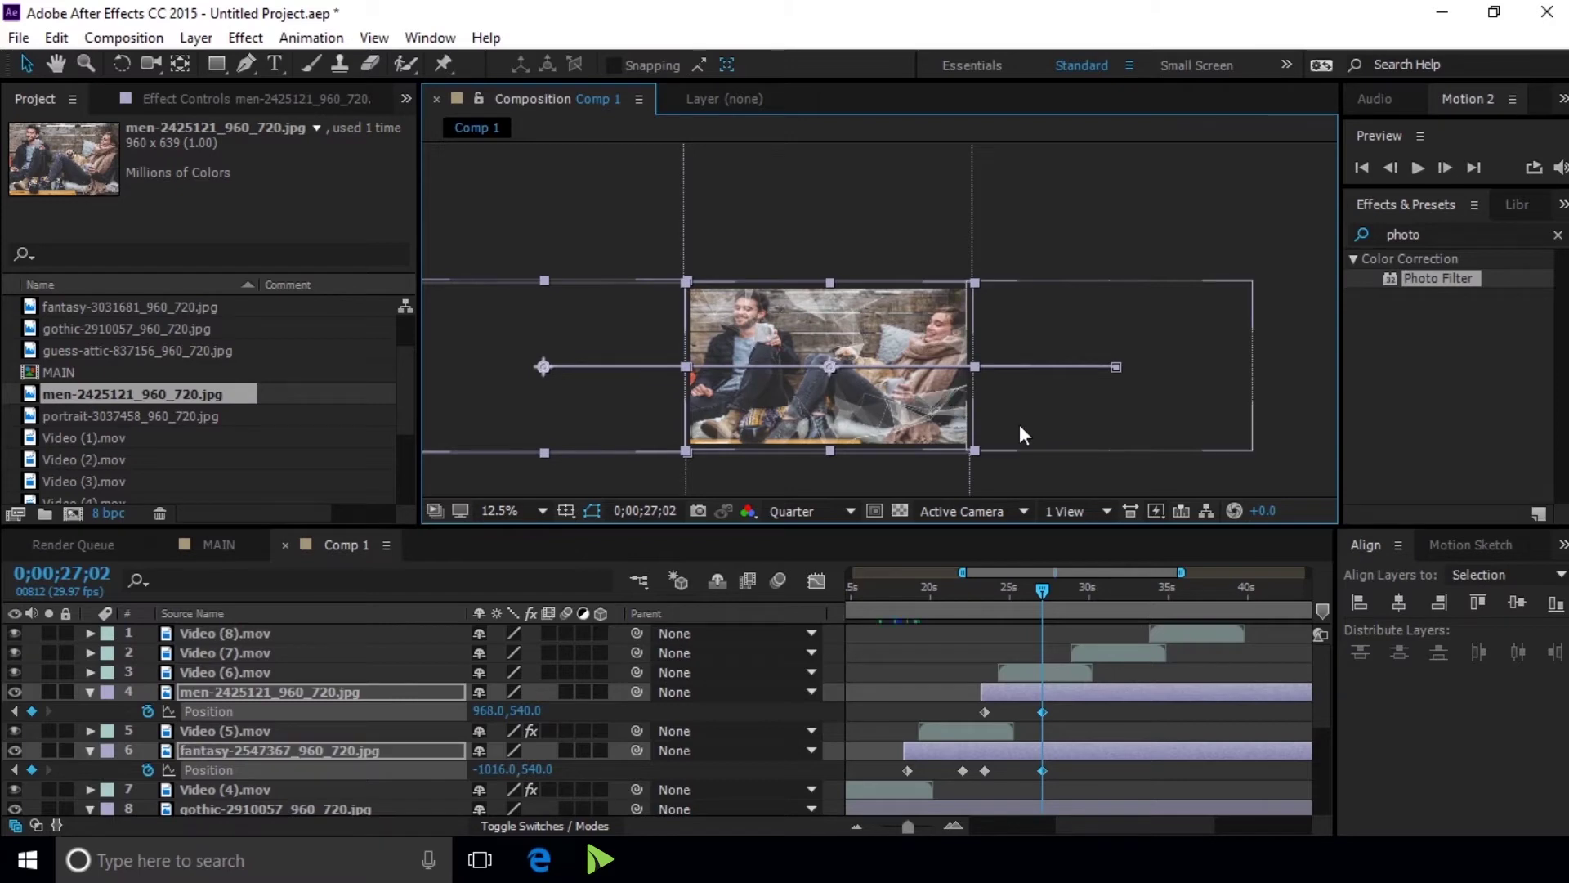
left_click_drag(1042, 590, 971, 590)
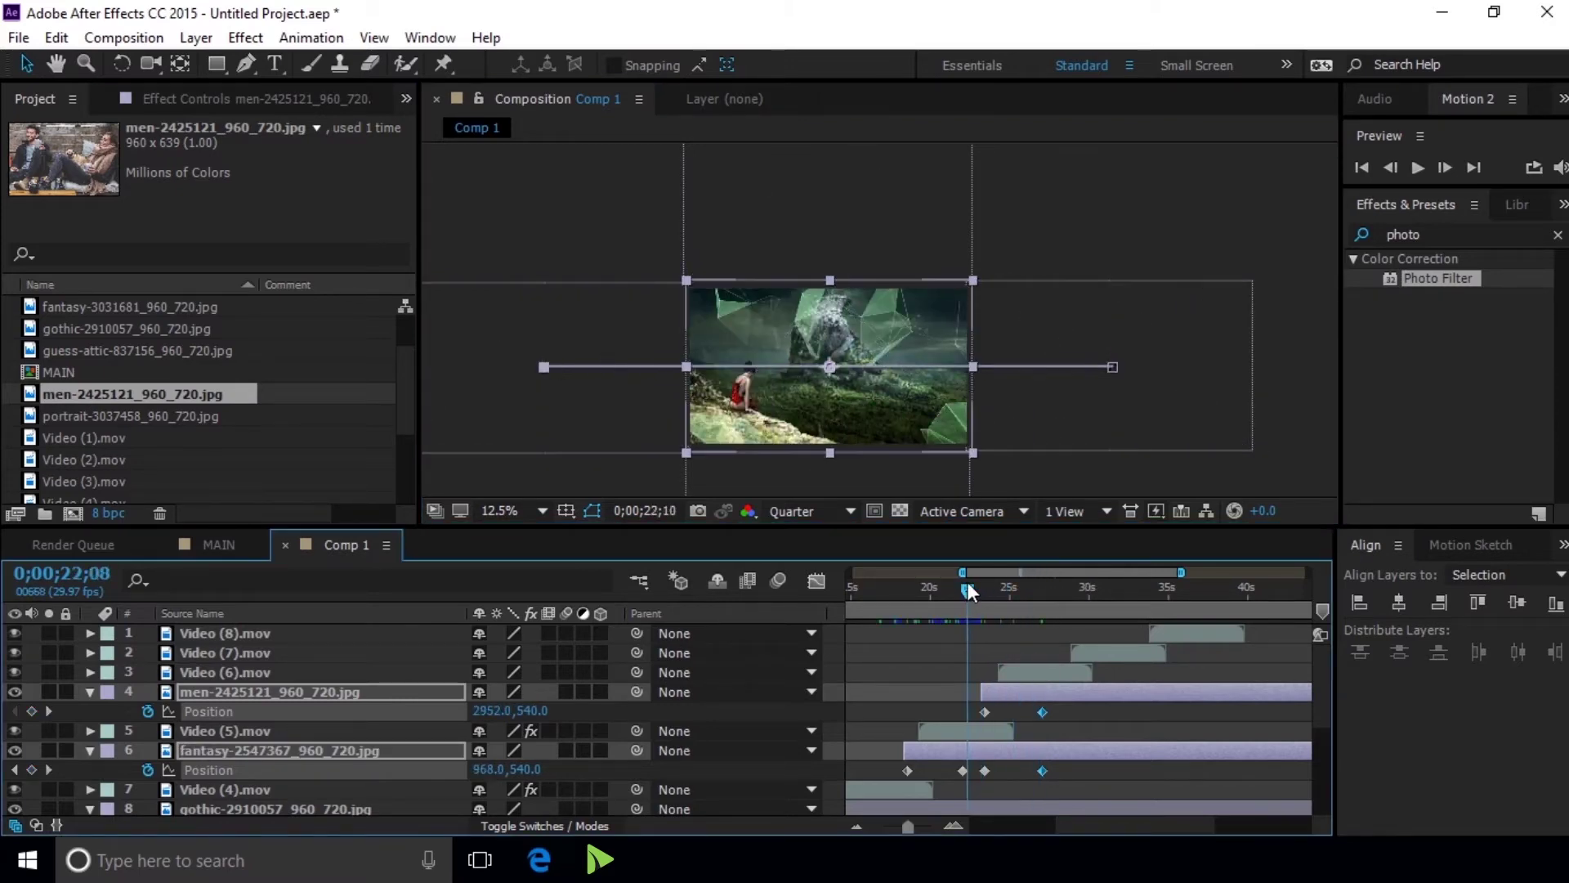
left_click_drag(972, 590, 1034, 587)
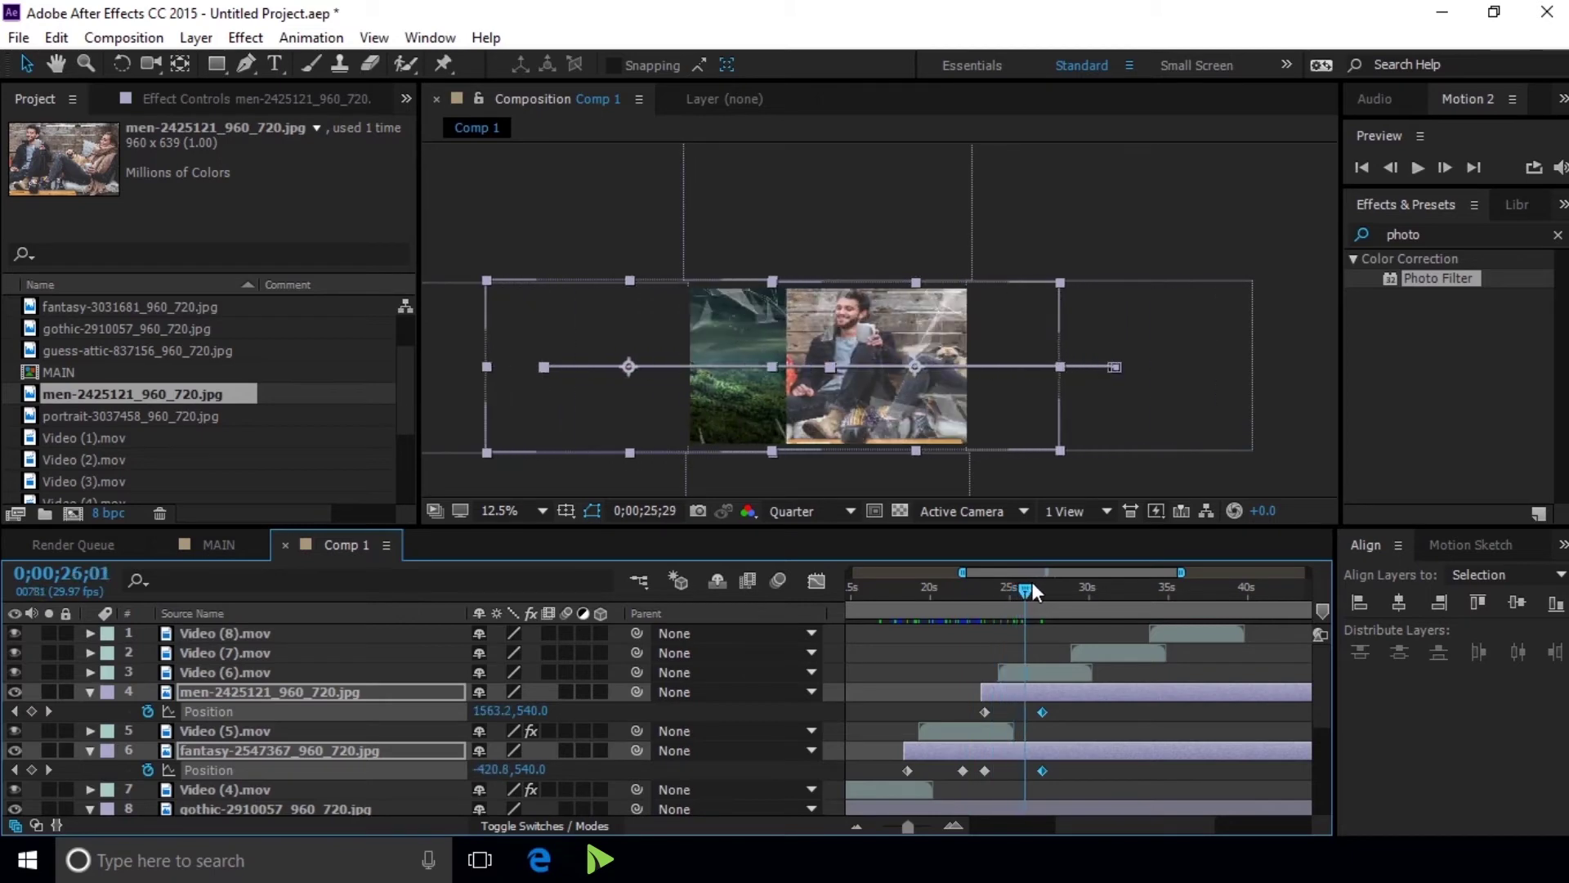
left_click(1044, 687)
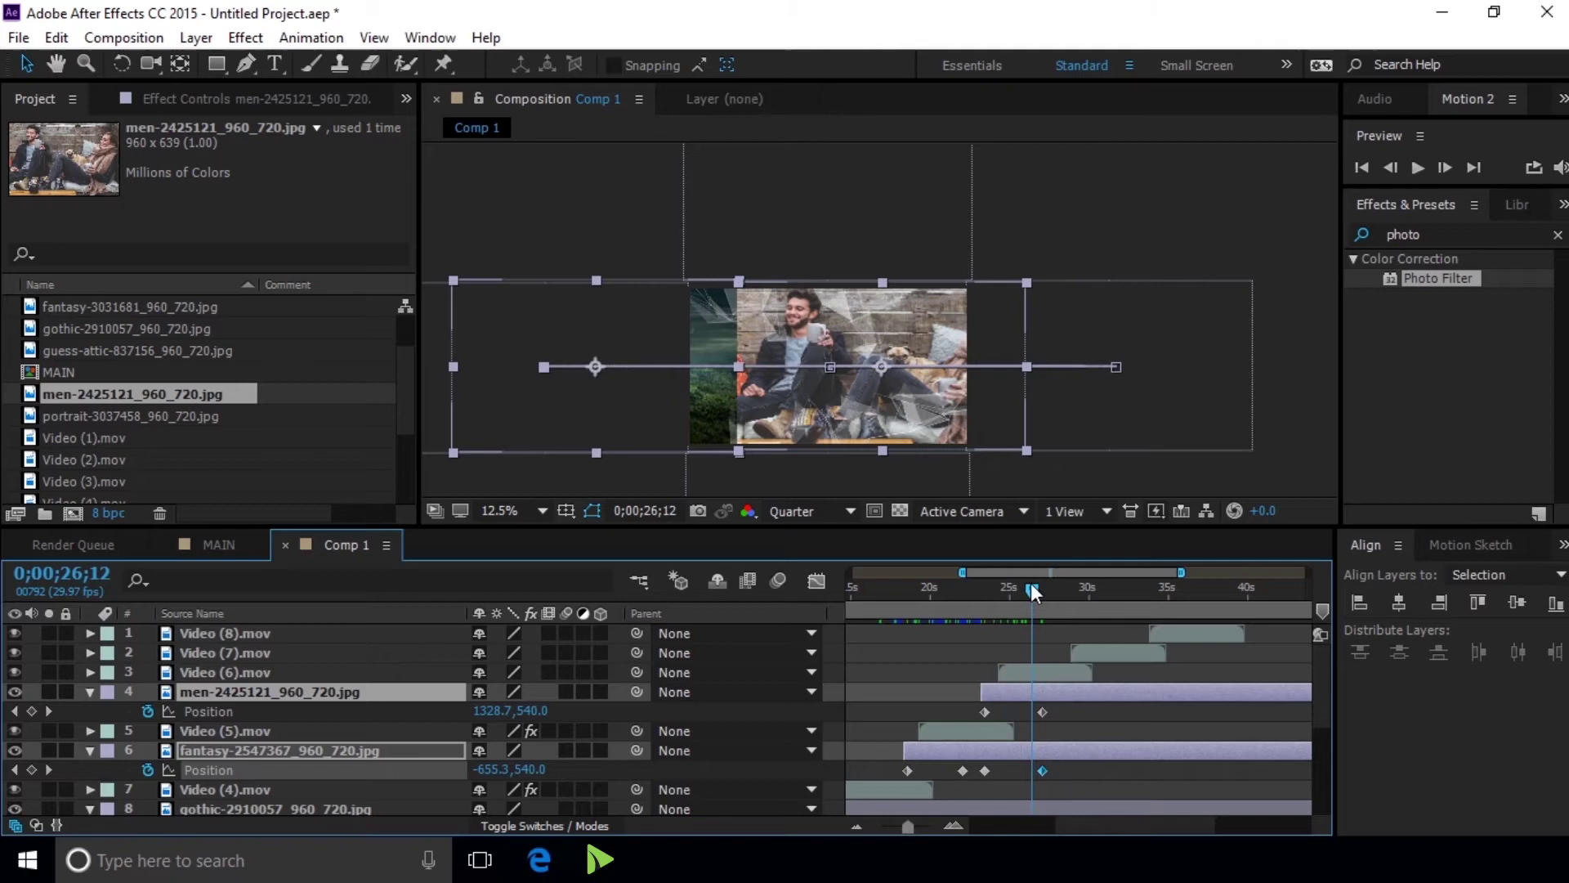
left_click_drag(1031, 582, 1042, 588)
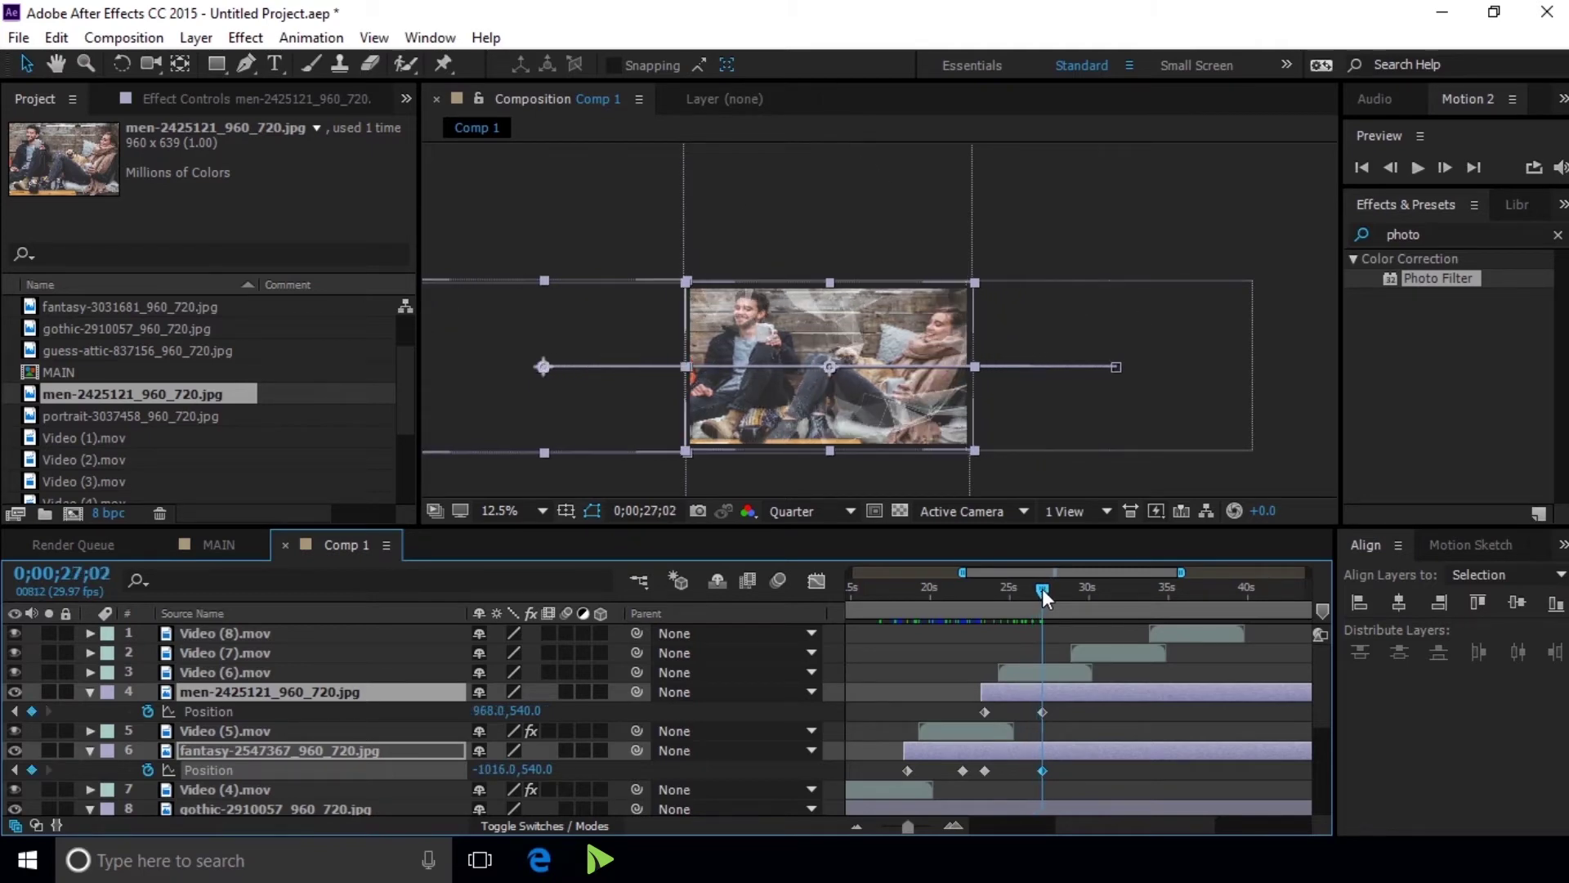
left_click(1064, 674)
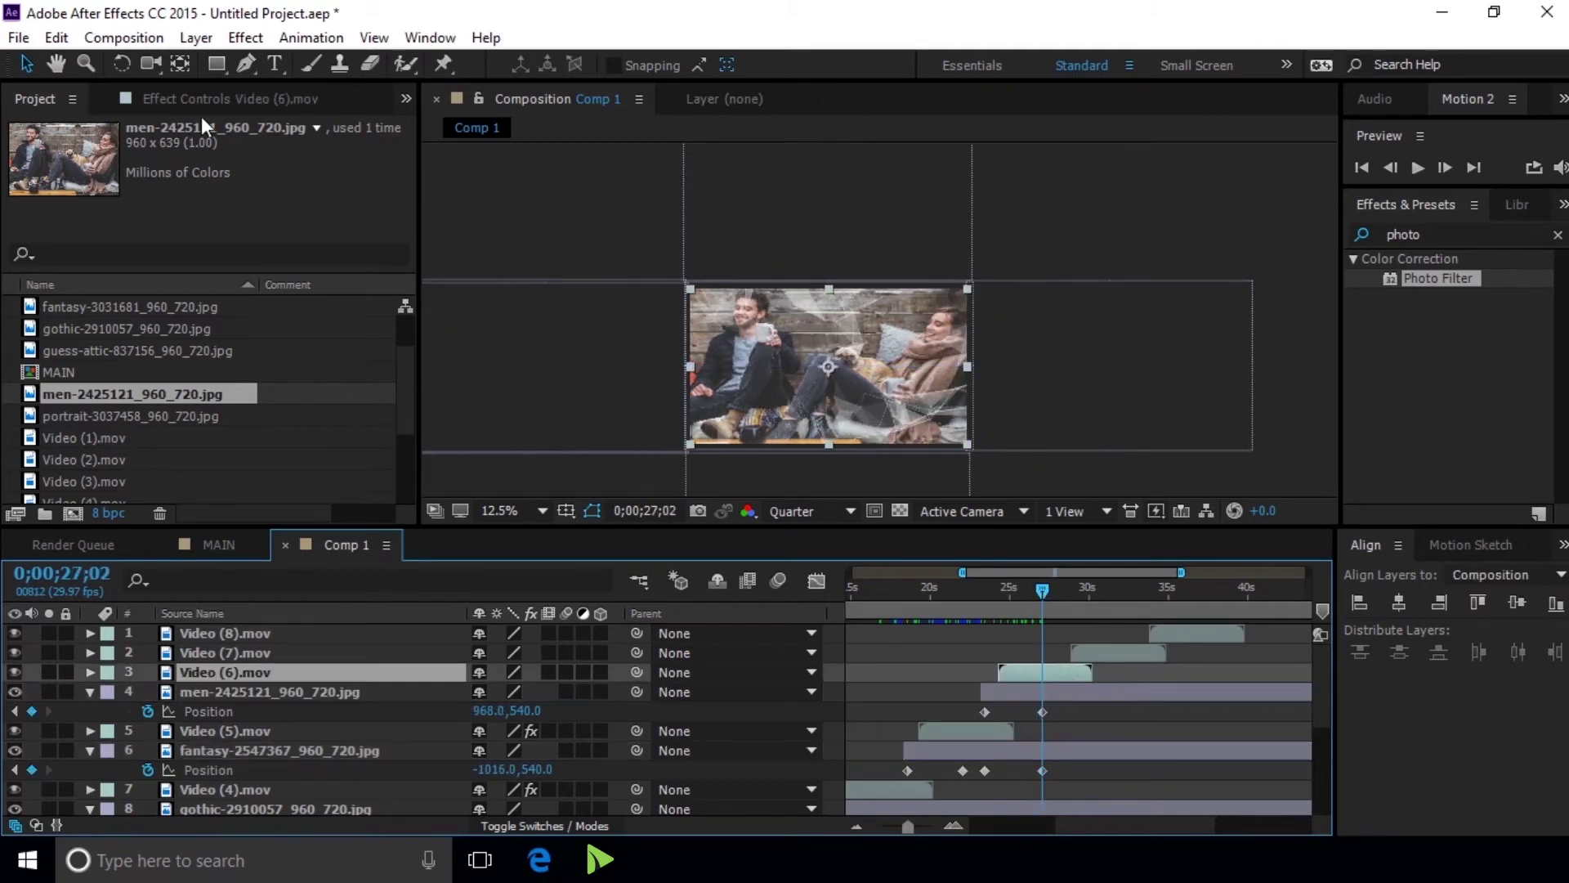
left_click(56, 38)
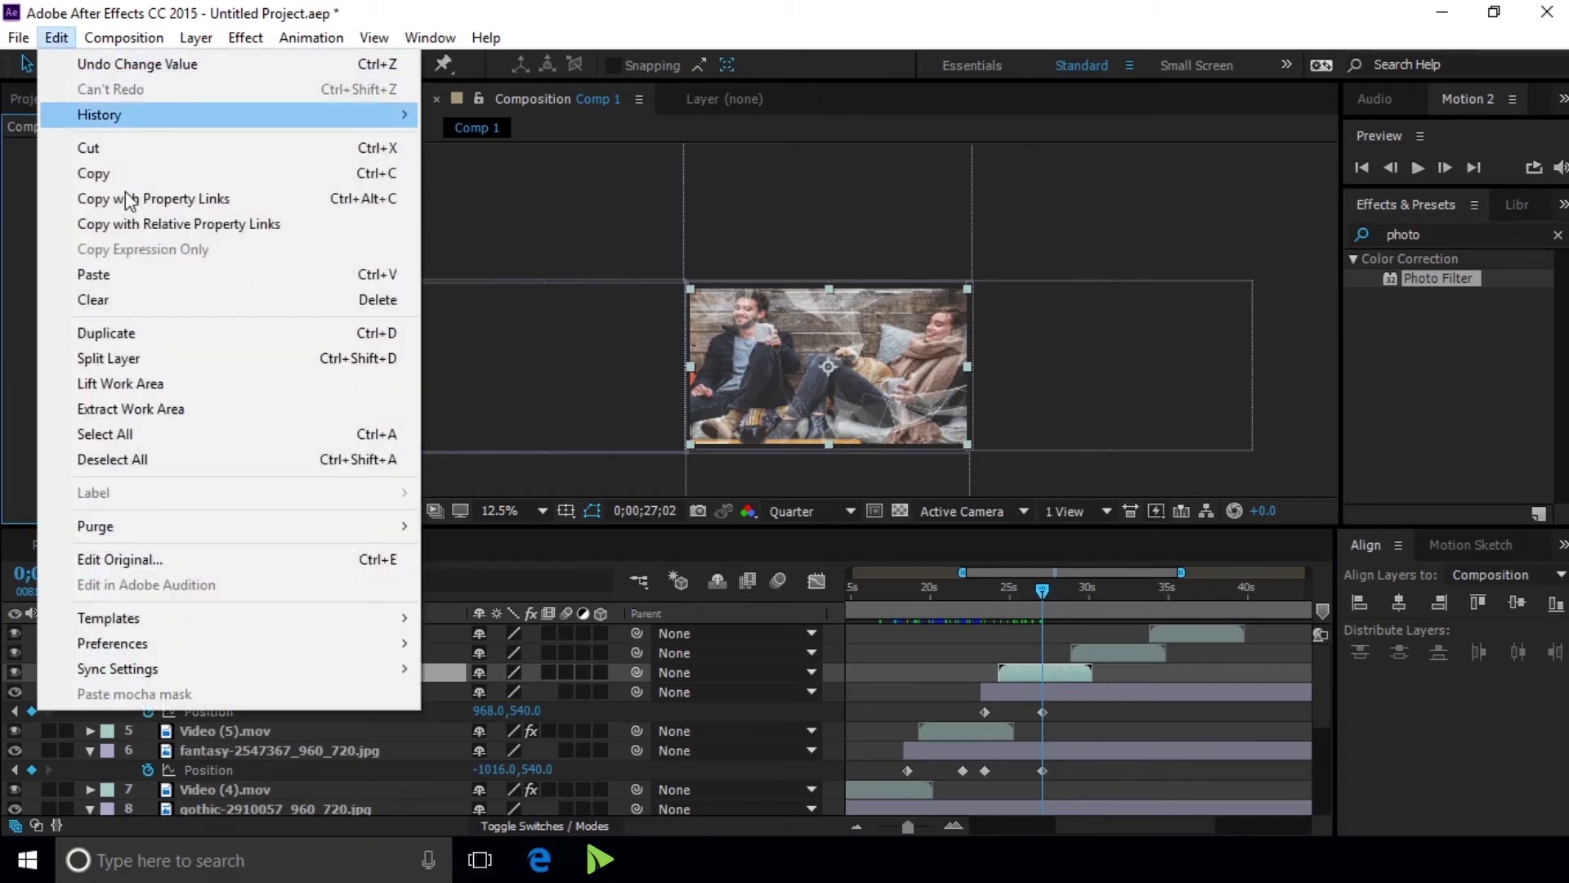
left_click(138, 273)
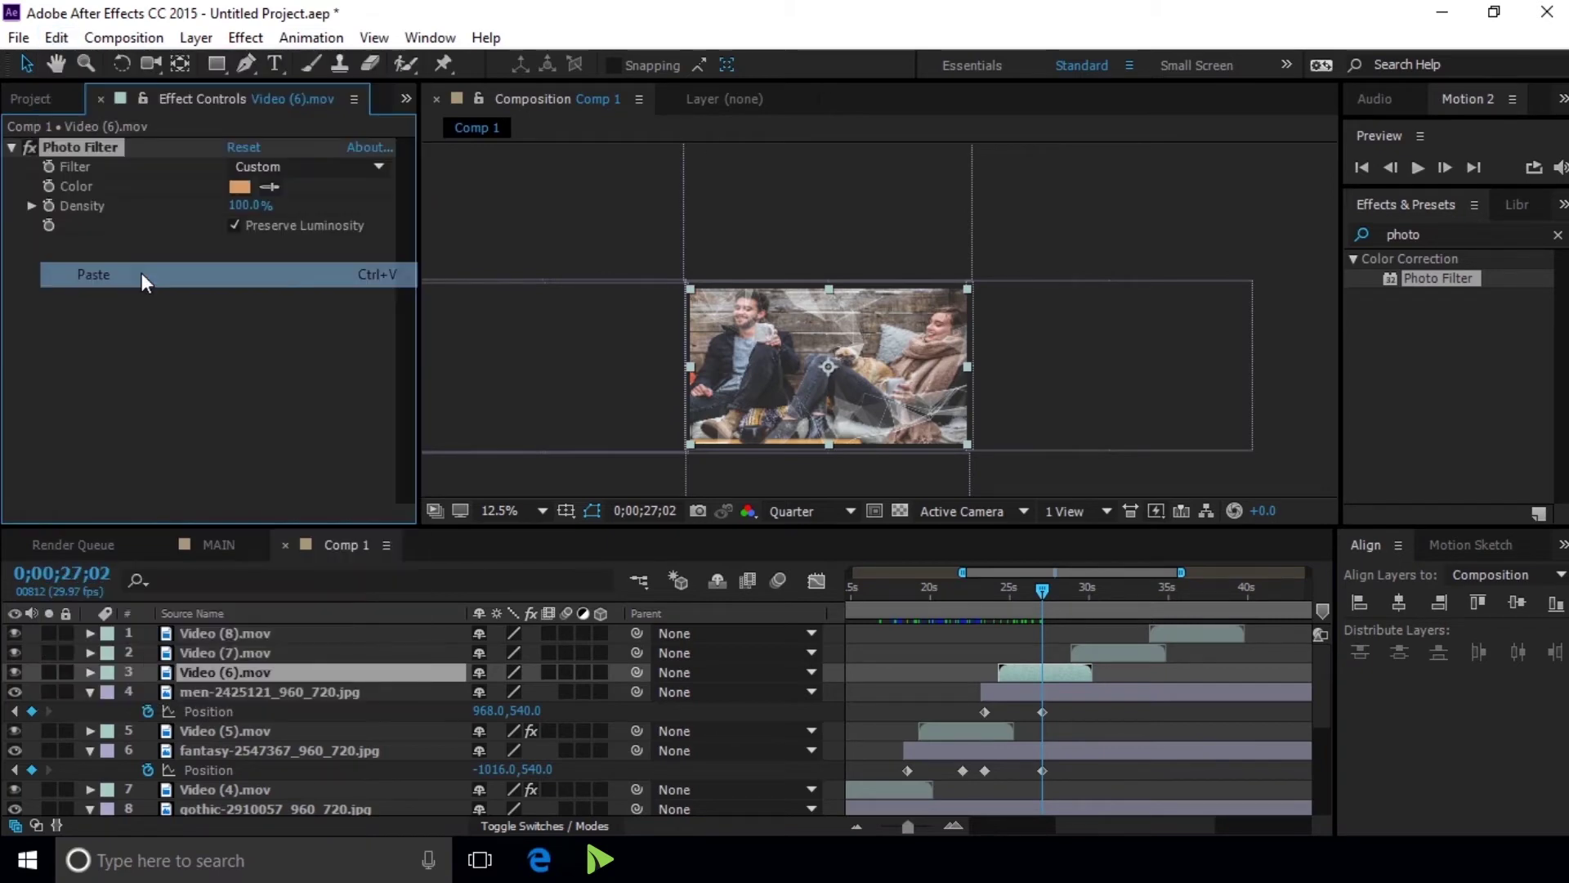
left_click(240, 186)
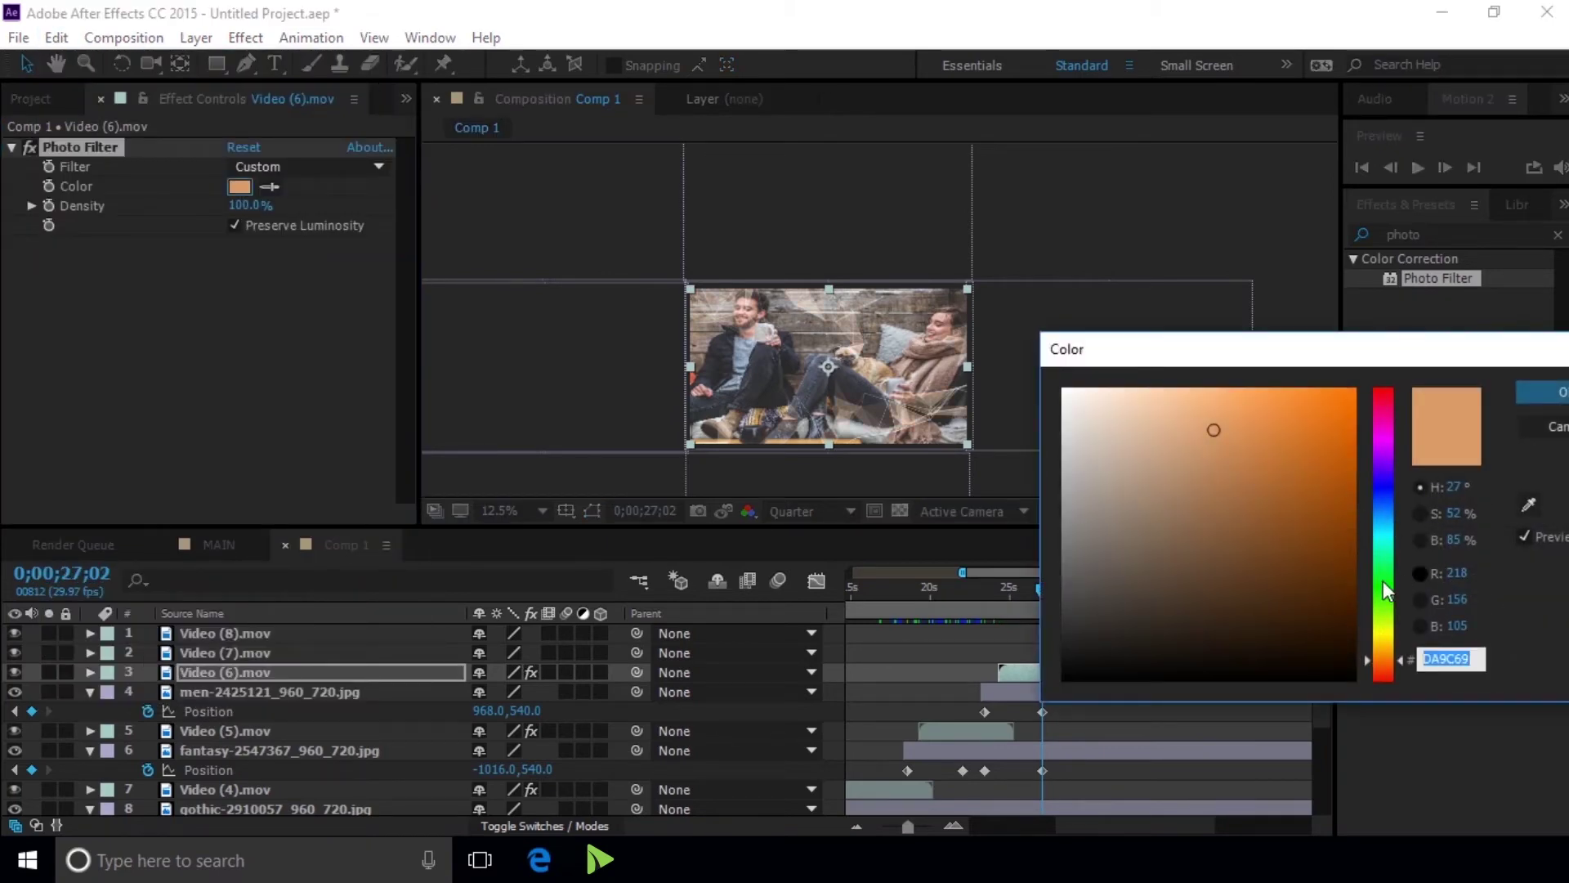
left_click(1392, 626)
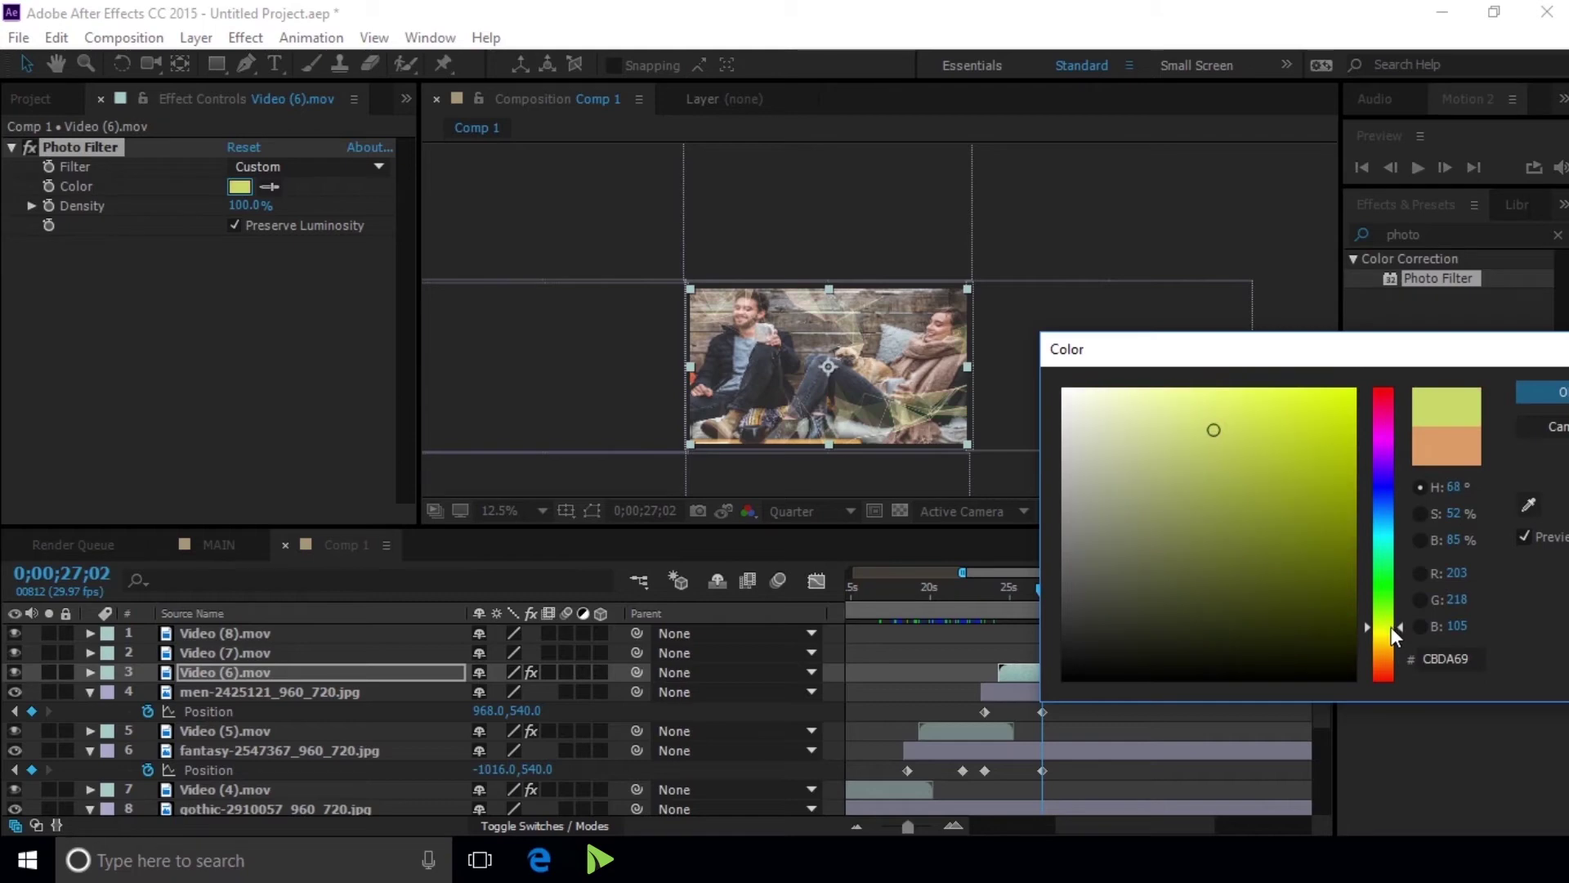
left_click(1380, 549)
left_click(1386, 442)
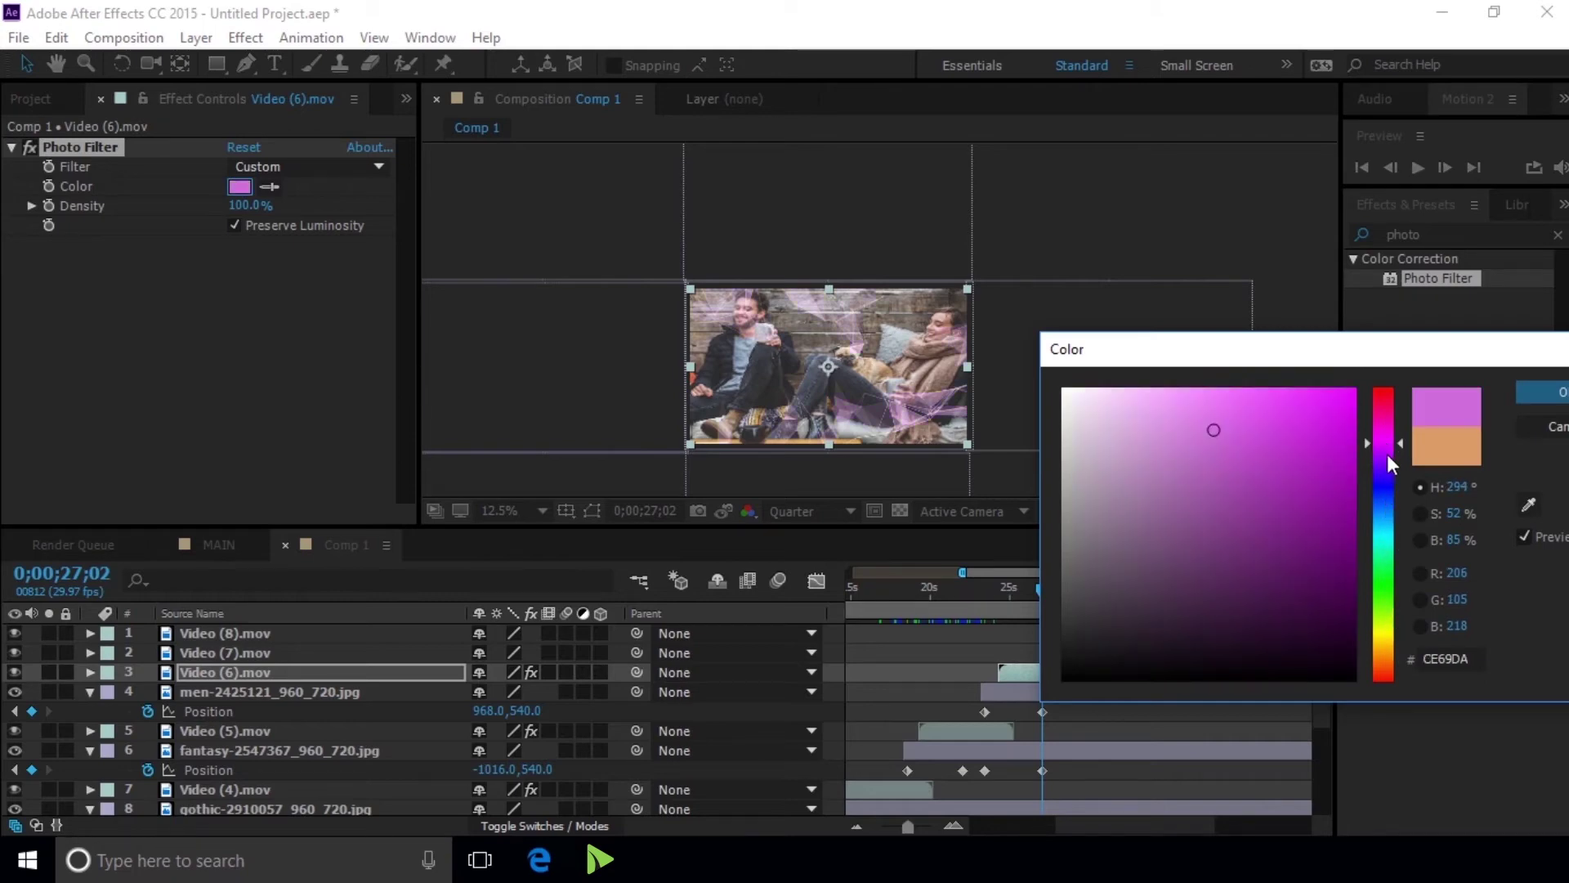
left_click(1391, 660)
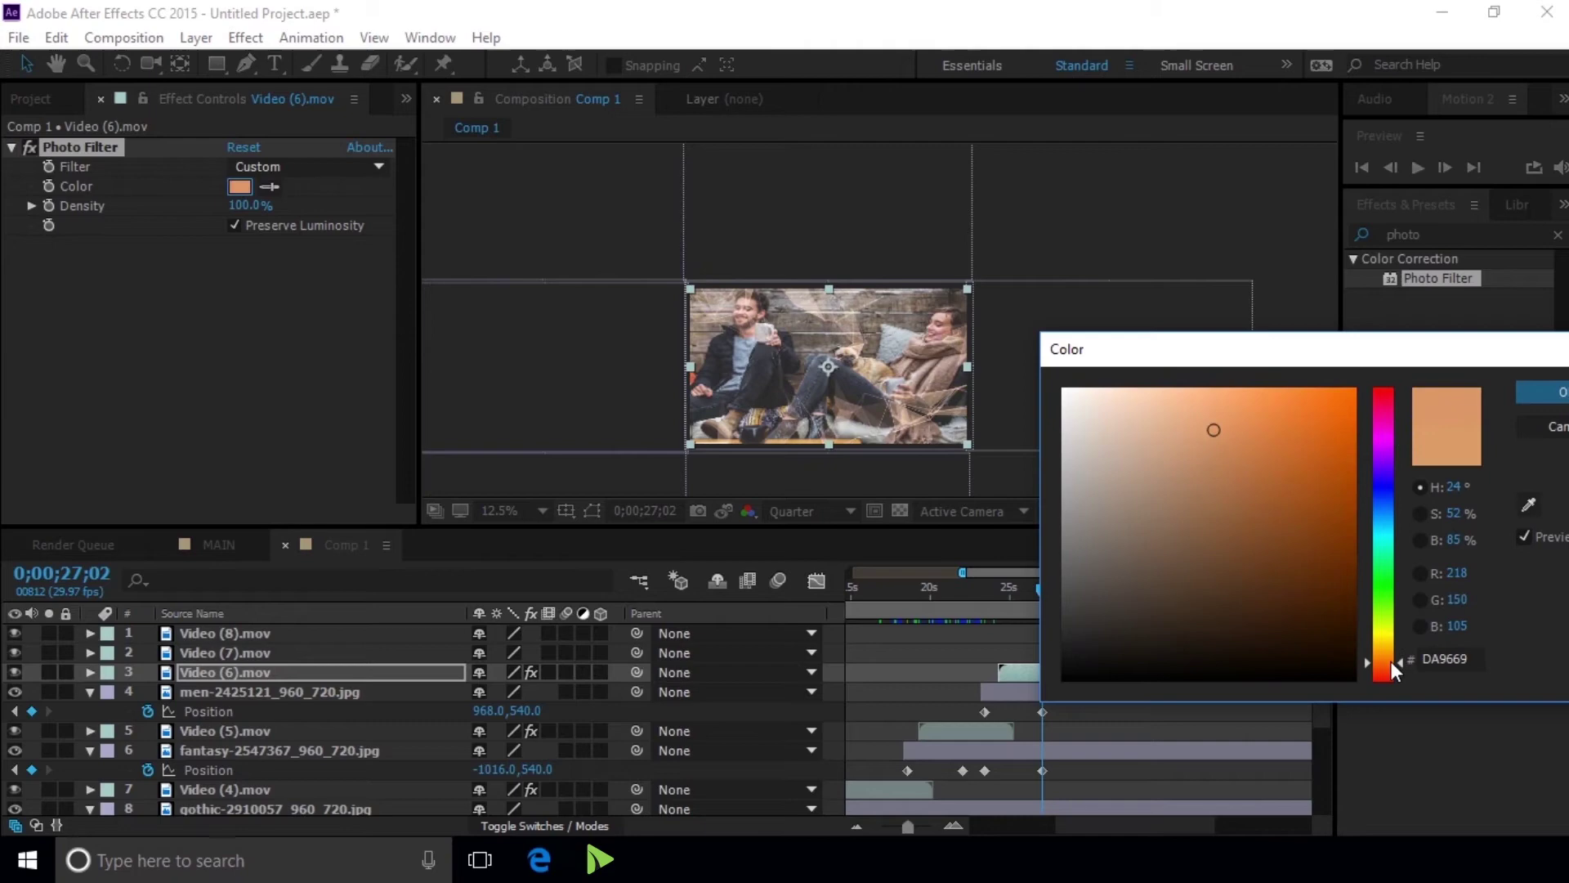
left_click_drag(1304, 441, 1303, 380)
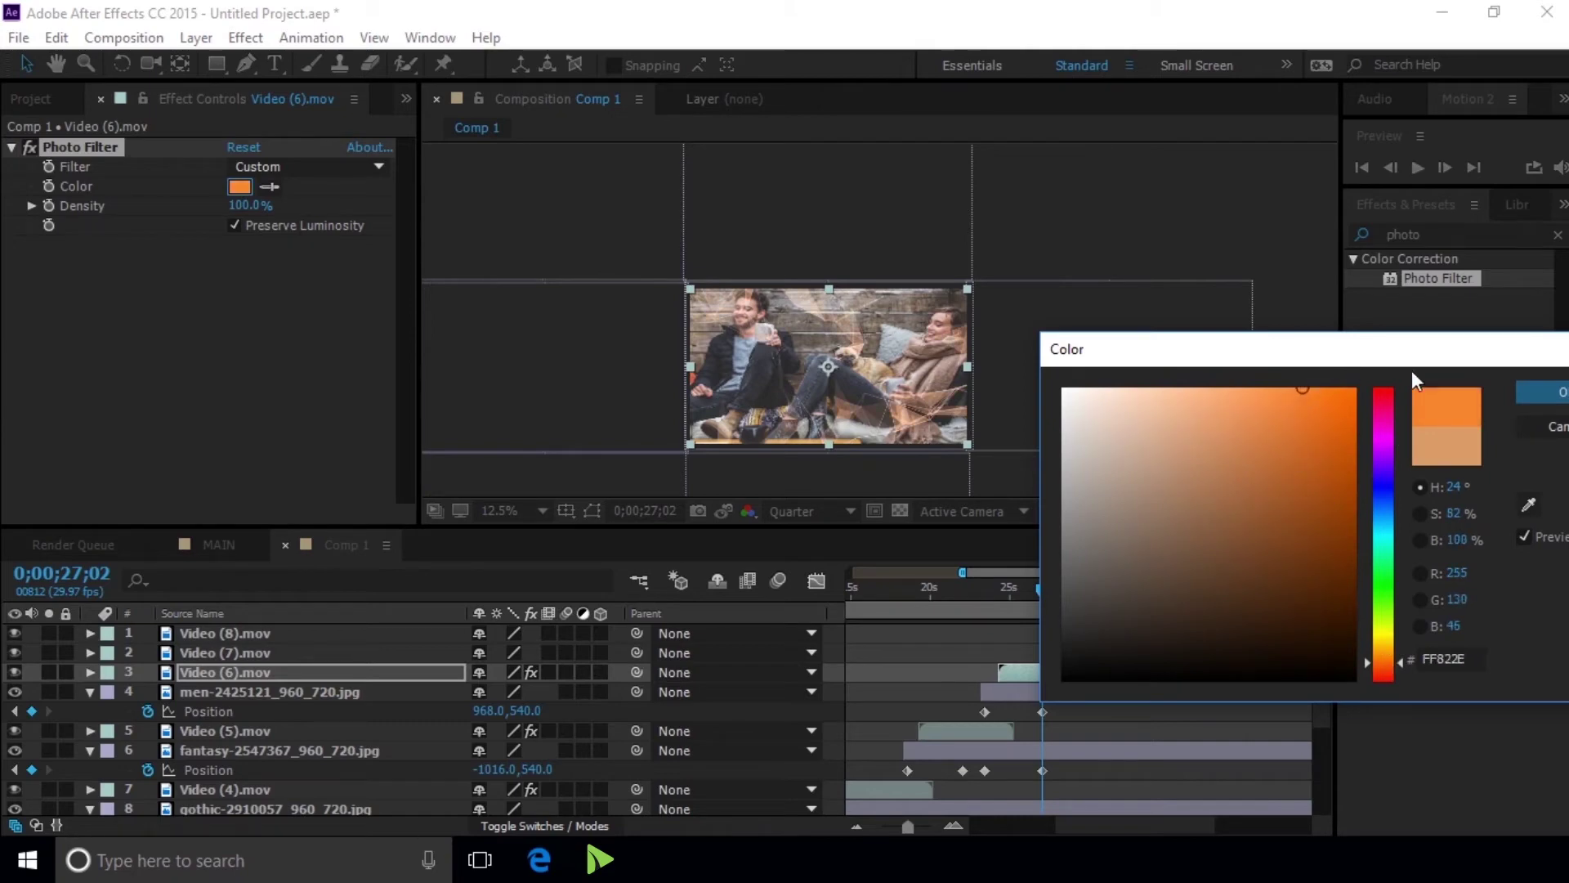
left_click_drag(1386, 659, 1386, 667)
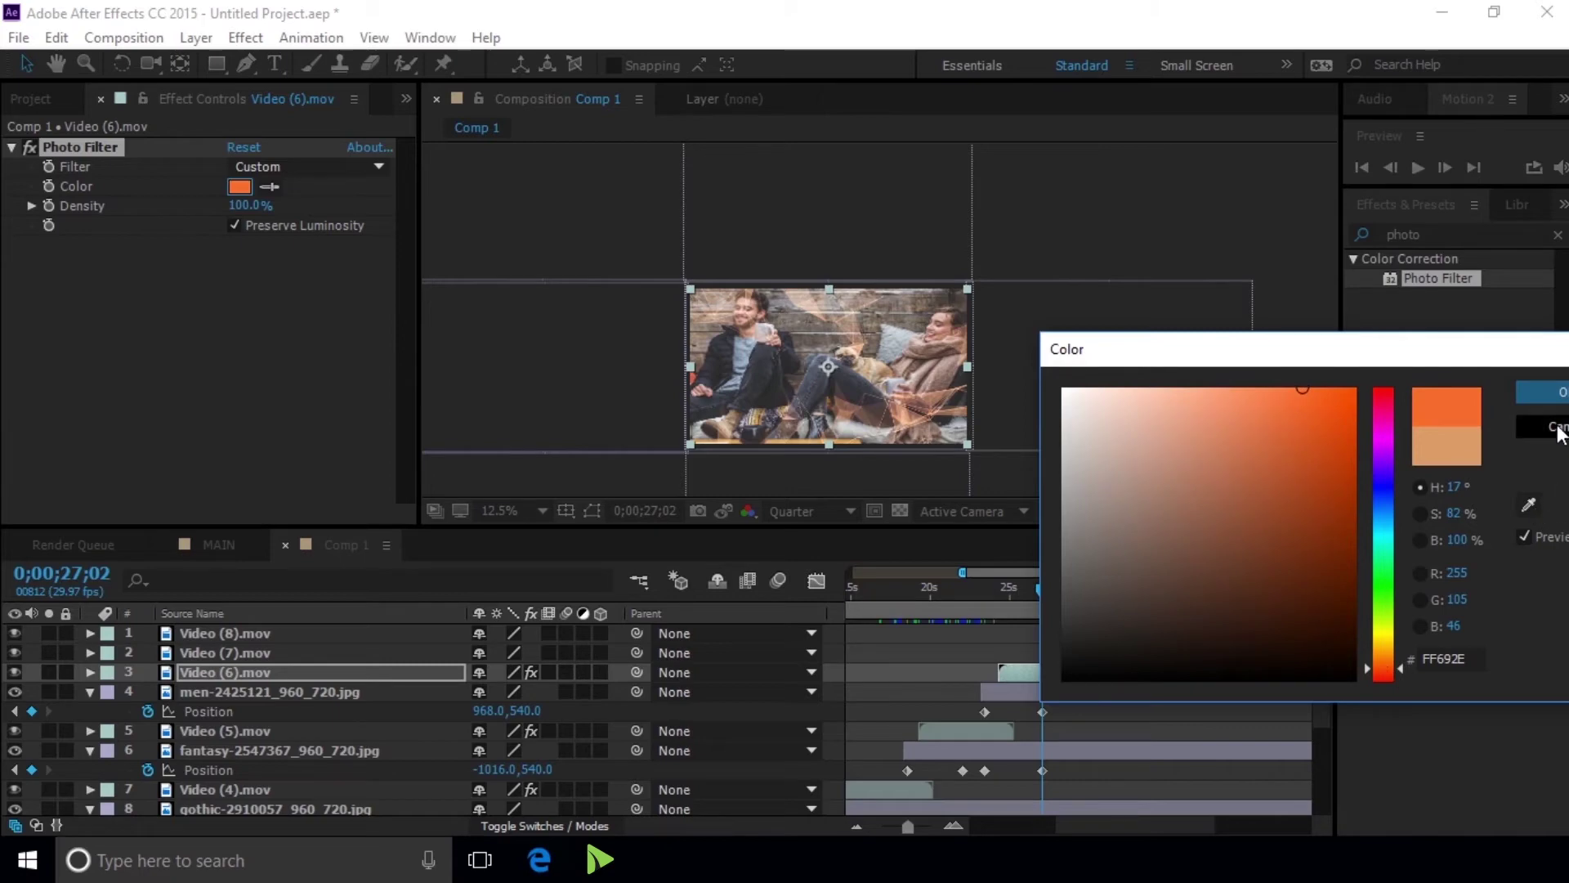
left_click(1544, 393)
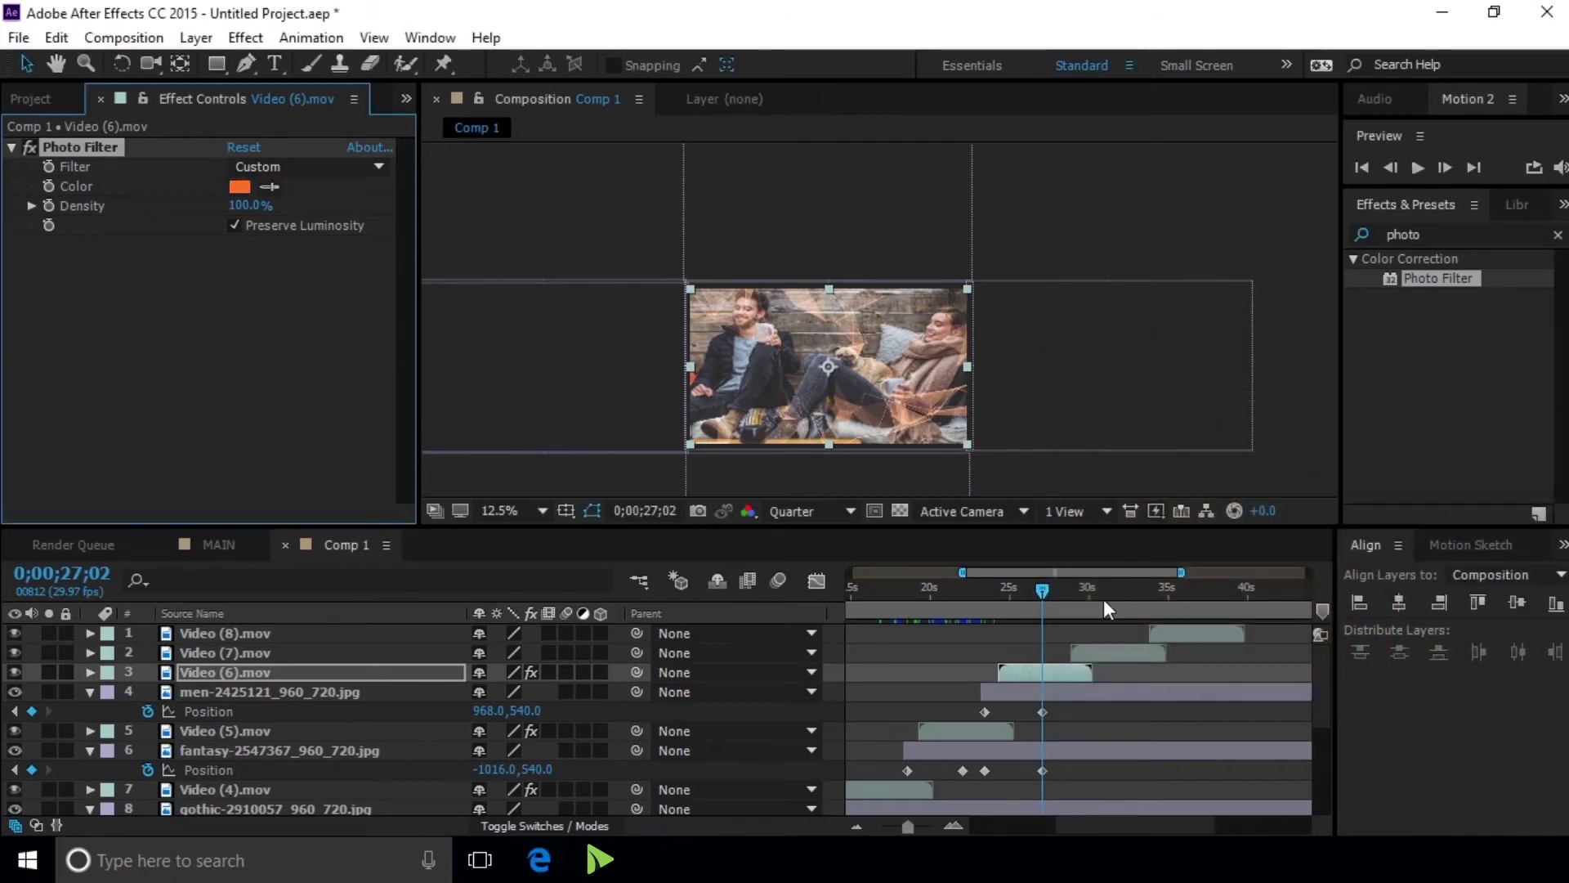
left_click_drag(1042, 585, 1054, 587)
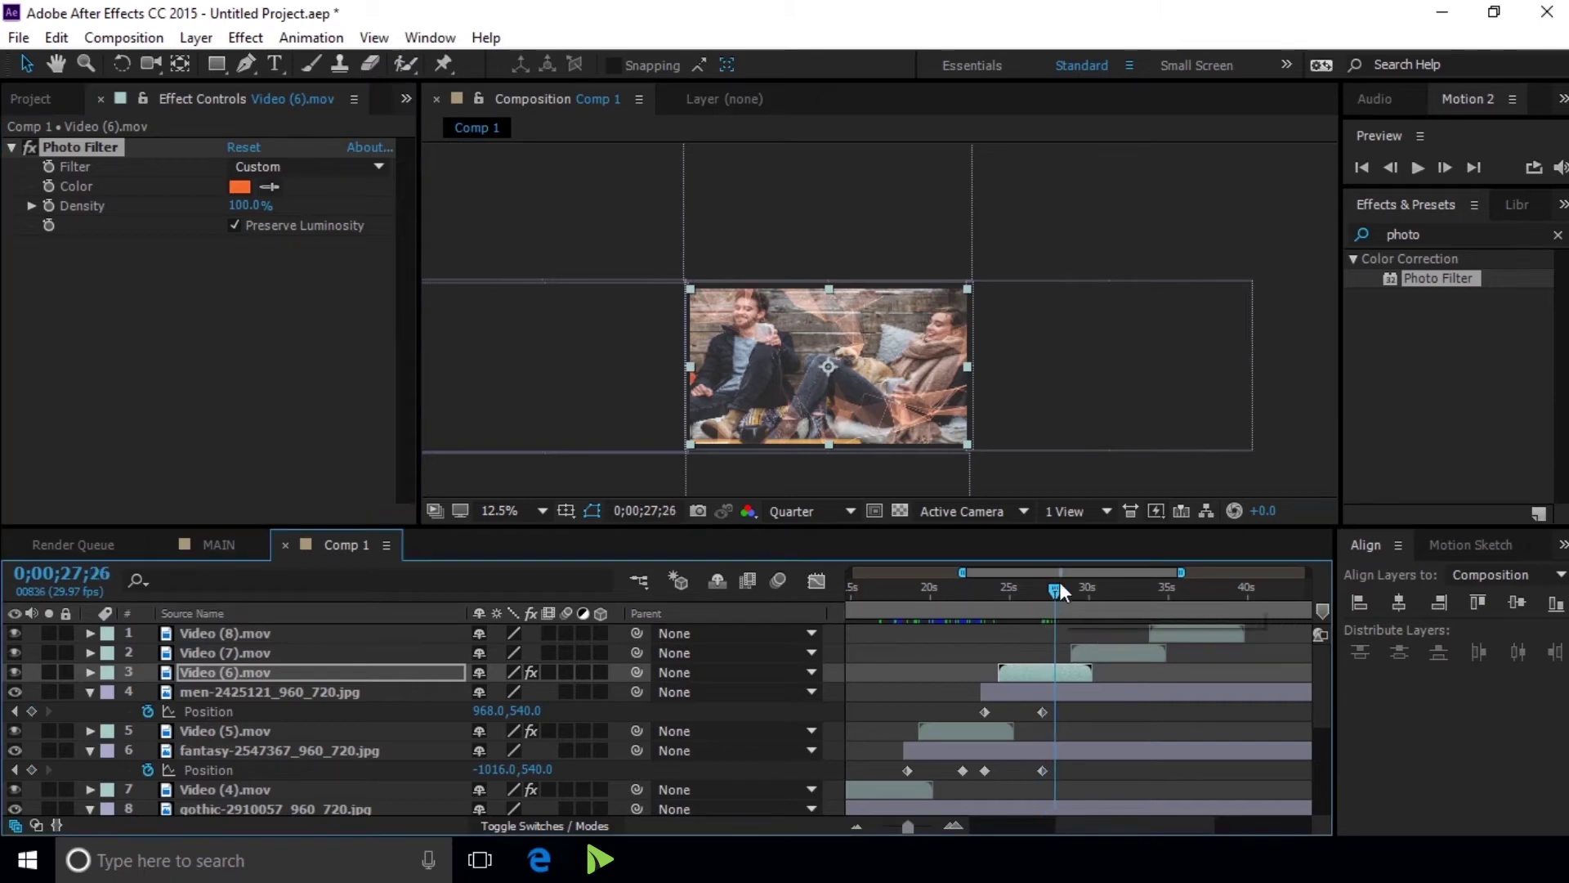
left_click_drag(1062, 589, 1043, 589)
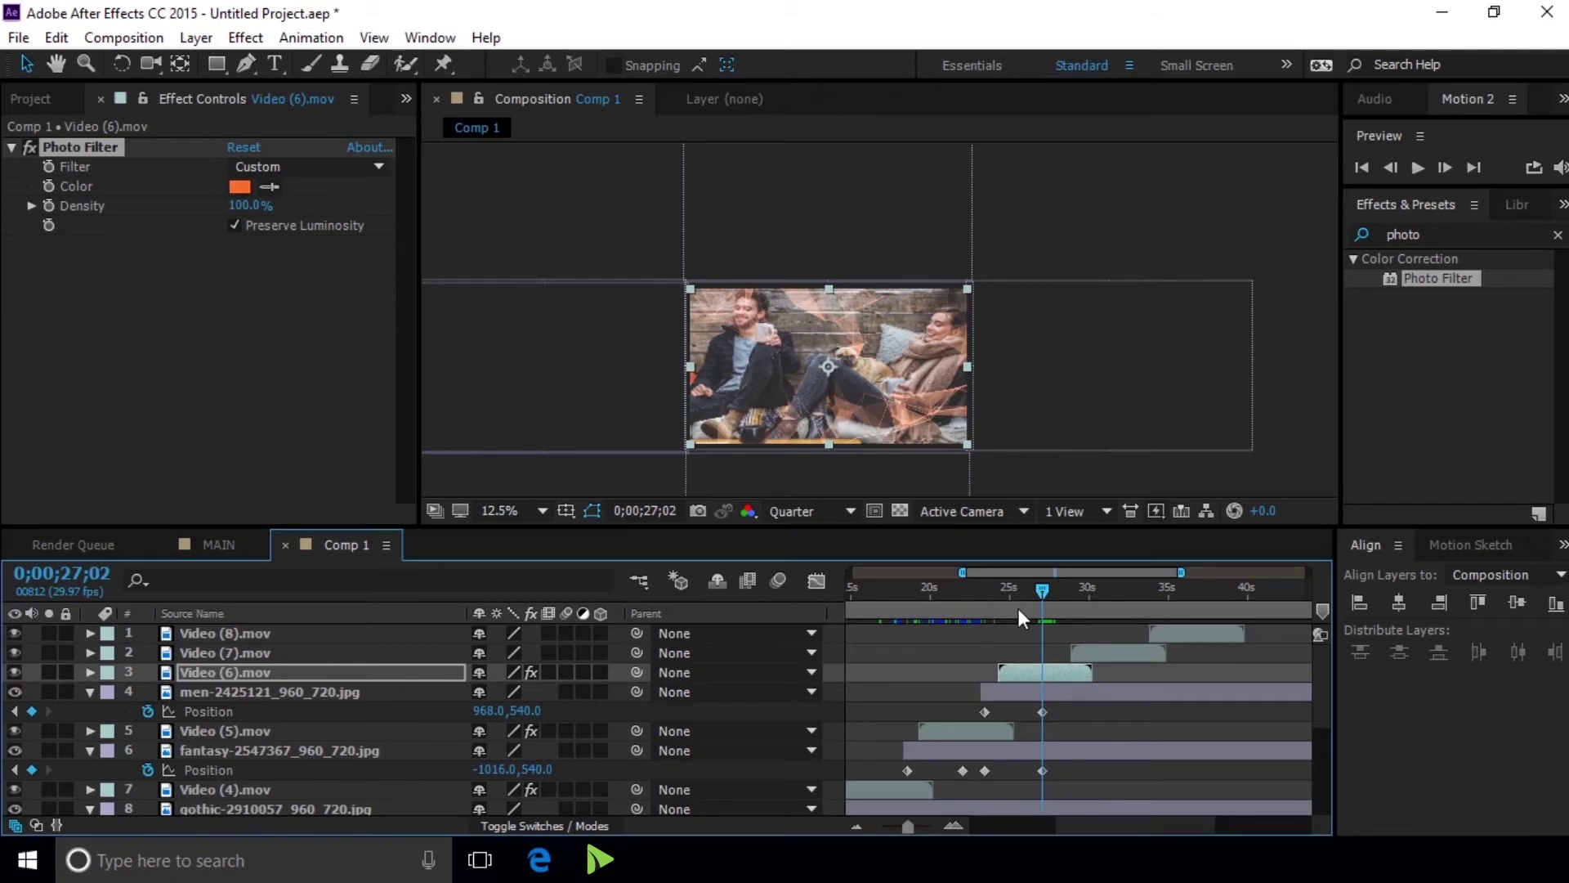
left_click_drag(1044, 588, 1039, 587)
mouse_move(1027, 587)
left_mouse_down()
mouse_move(1091, 578)
mouse_move(1047, 574)
left_mouse_up()
left_click(406, 99)
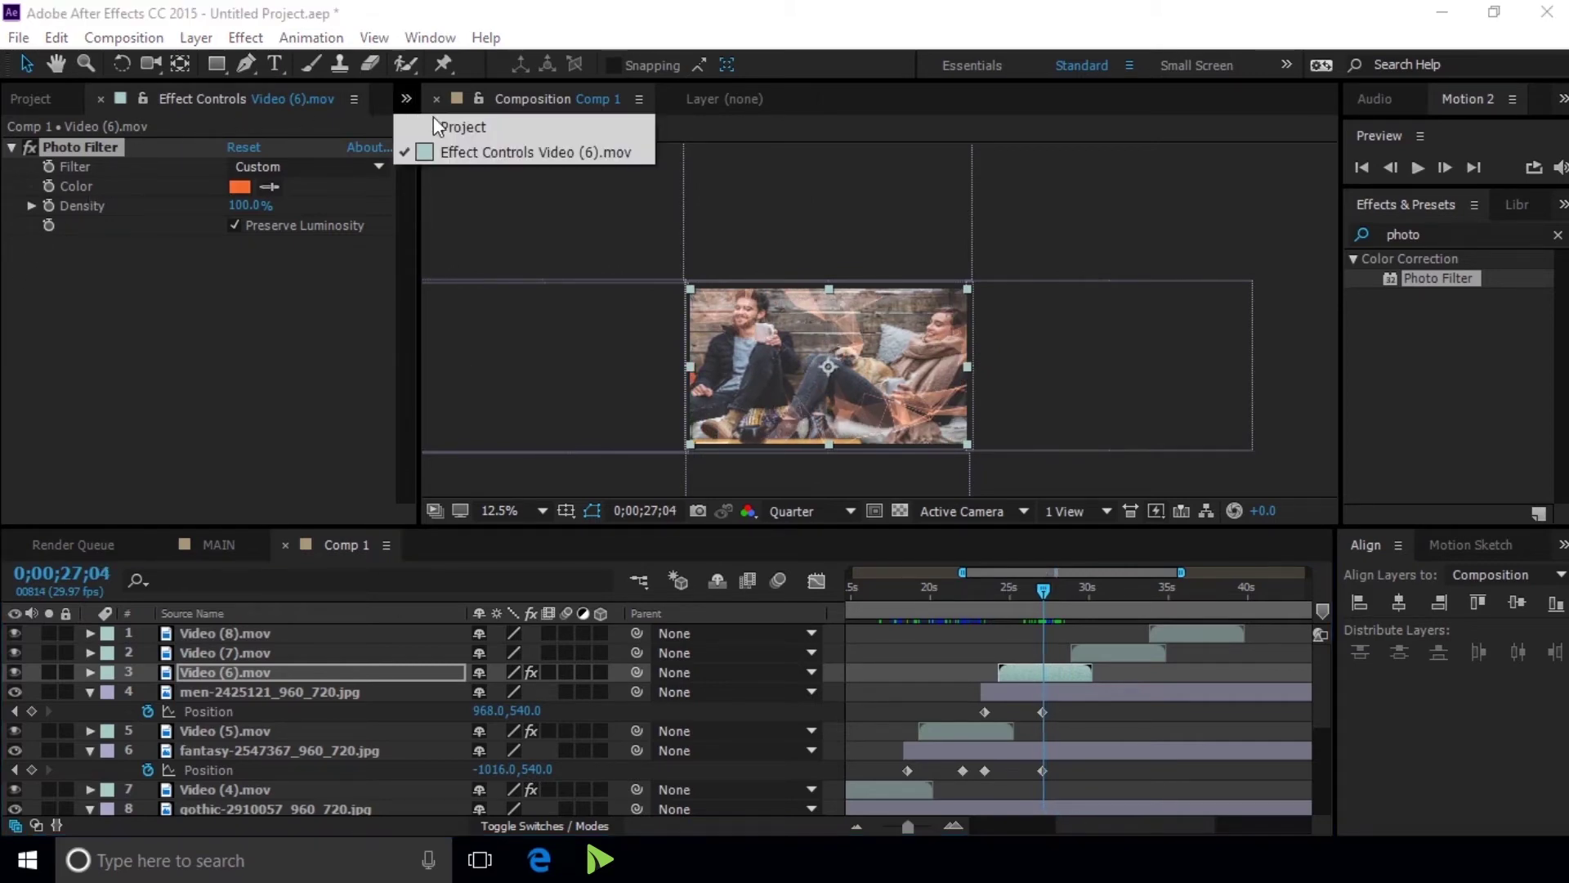
Add portrait-3037458_960_720.jpg to Comp 1 as layer 3 starting near 31 seconds, then set time near 28;16
left_click(437, 122)
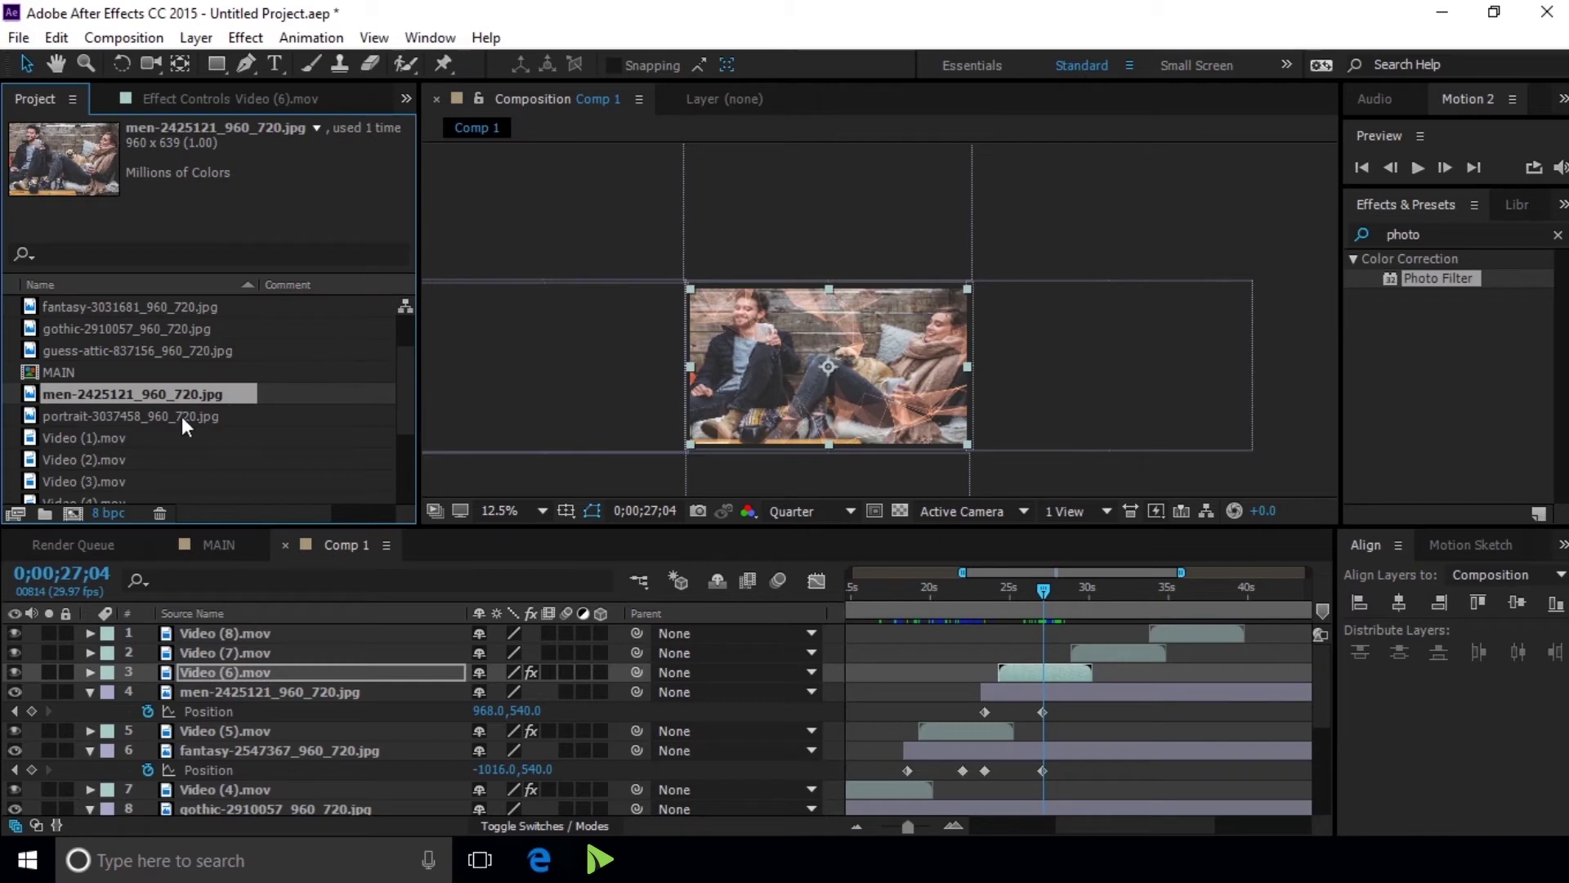
left_click_drag(172, 414, 660, 532)
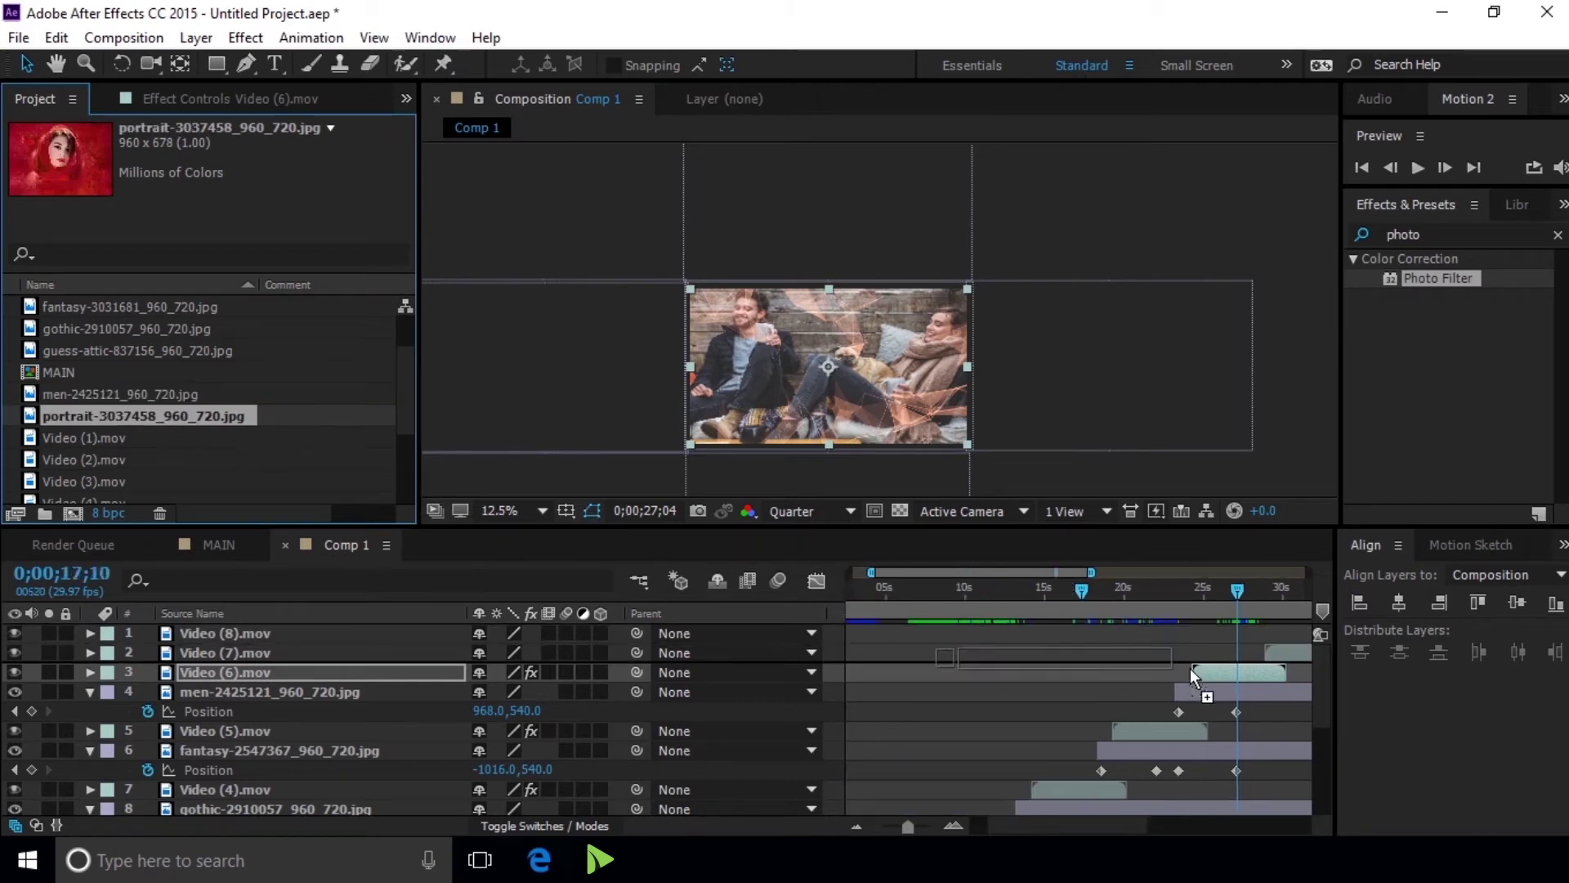
left_click_drag(661, 532, 1202, 670)
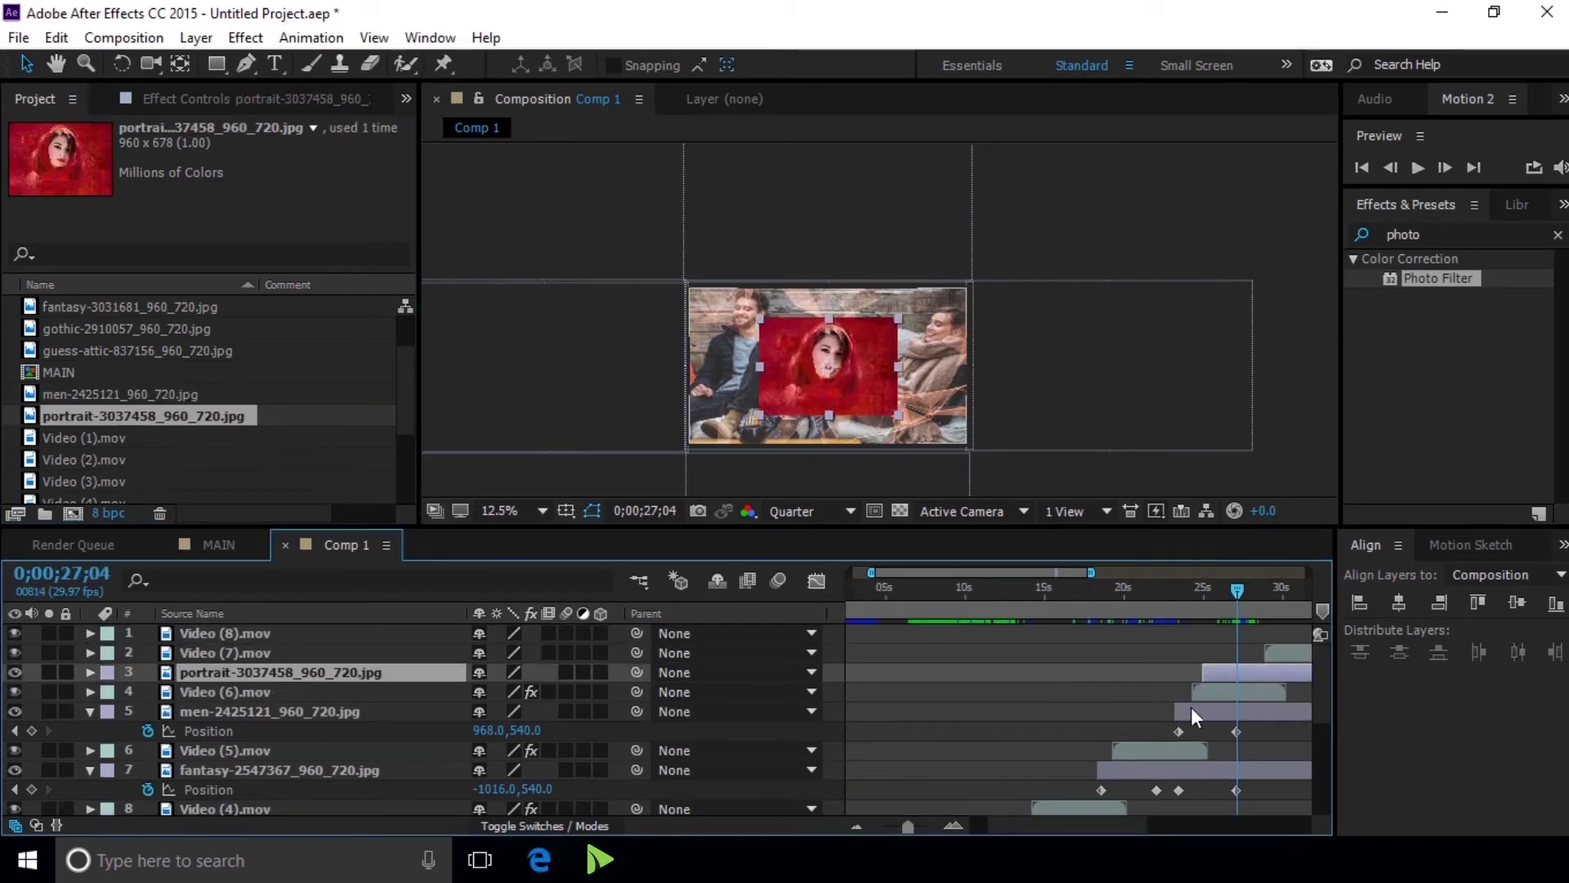
left_click_drag(1093, 826, 1216, 826)
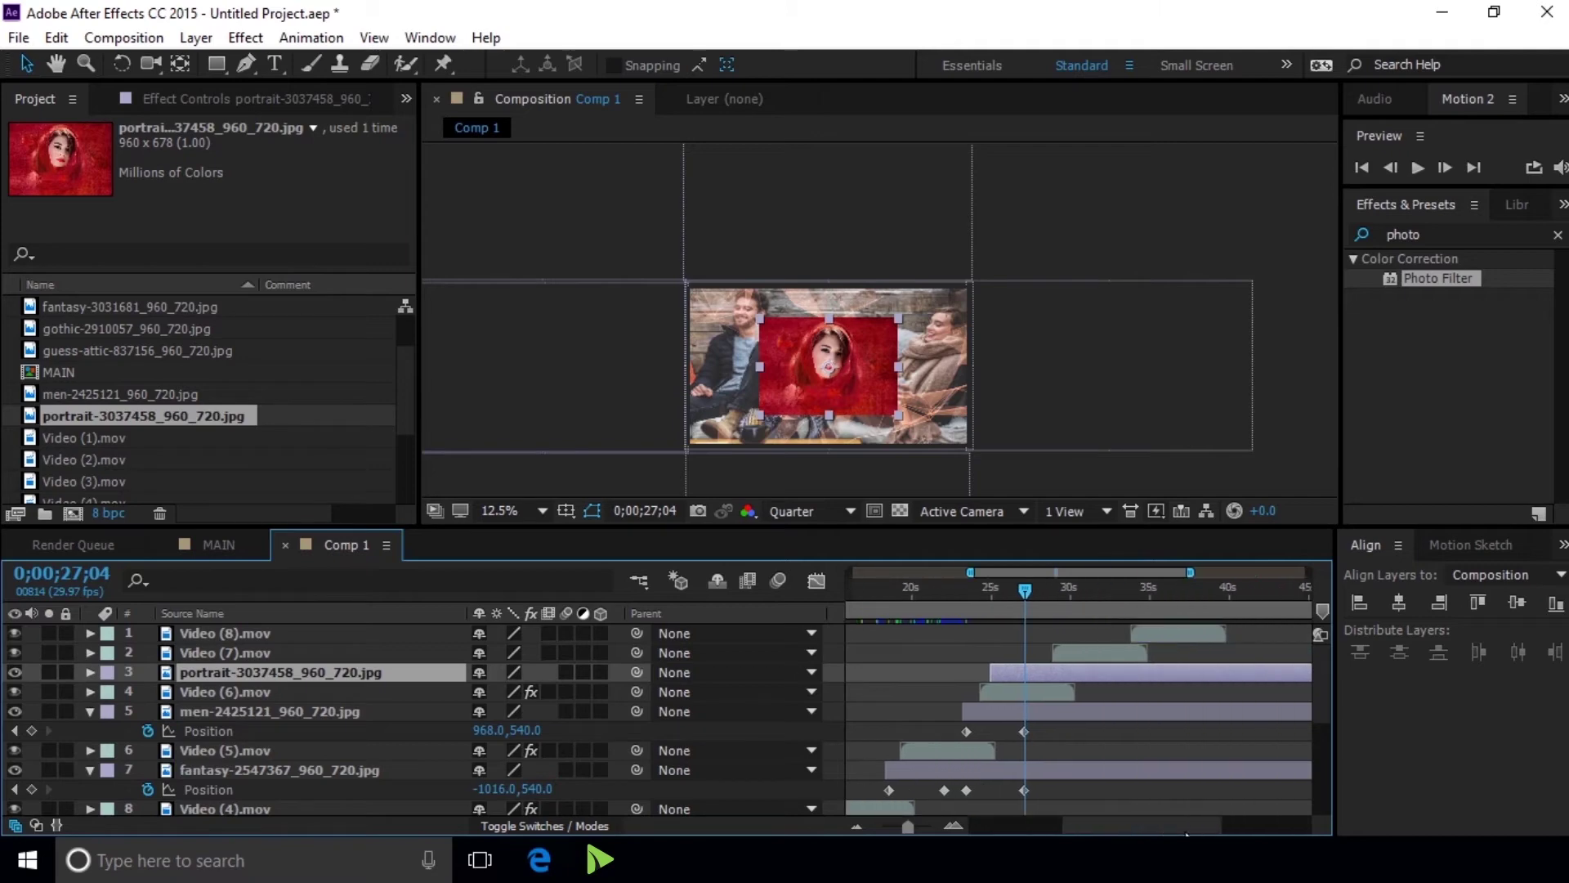
left_click_drag(993, 678, 1081, 678)
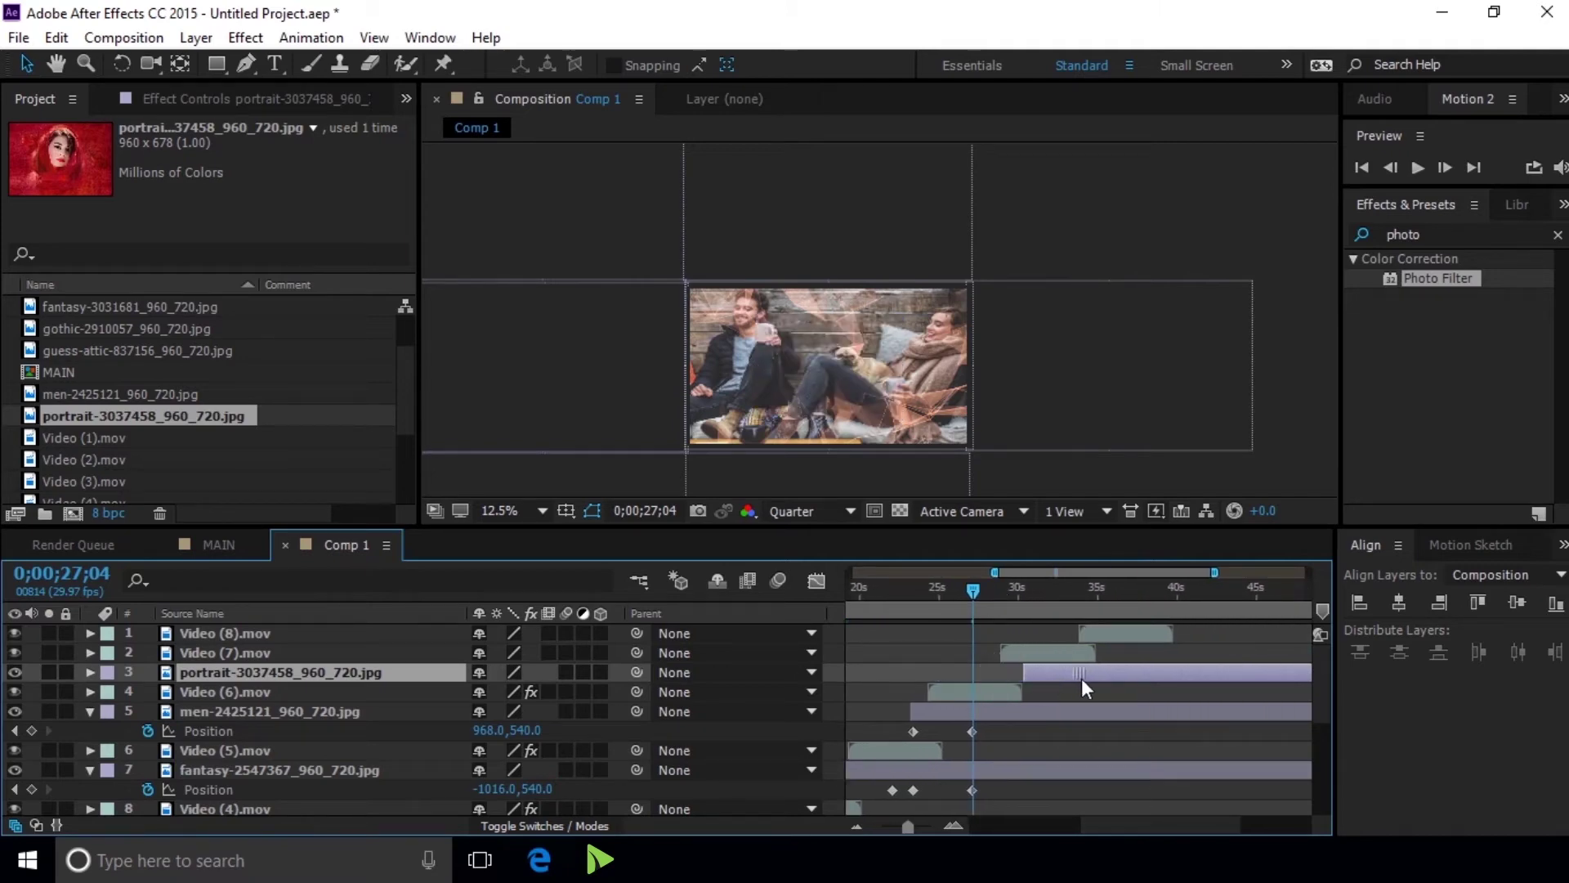
left_click_drag(972, 590, 983, 595)
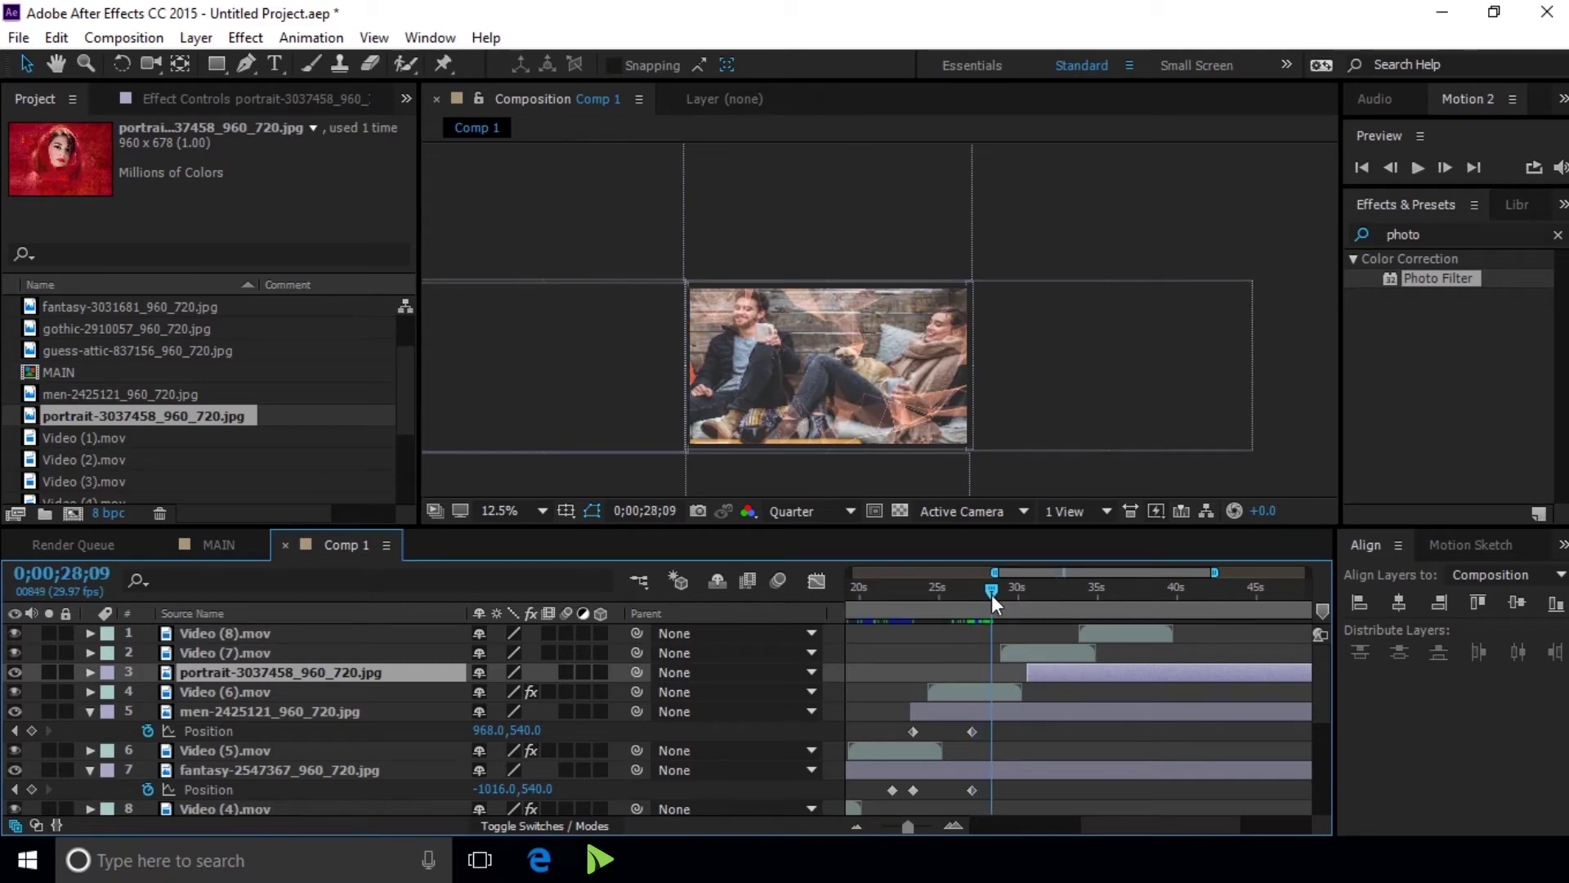
left_click_drag(982, 596, 999, 600)
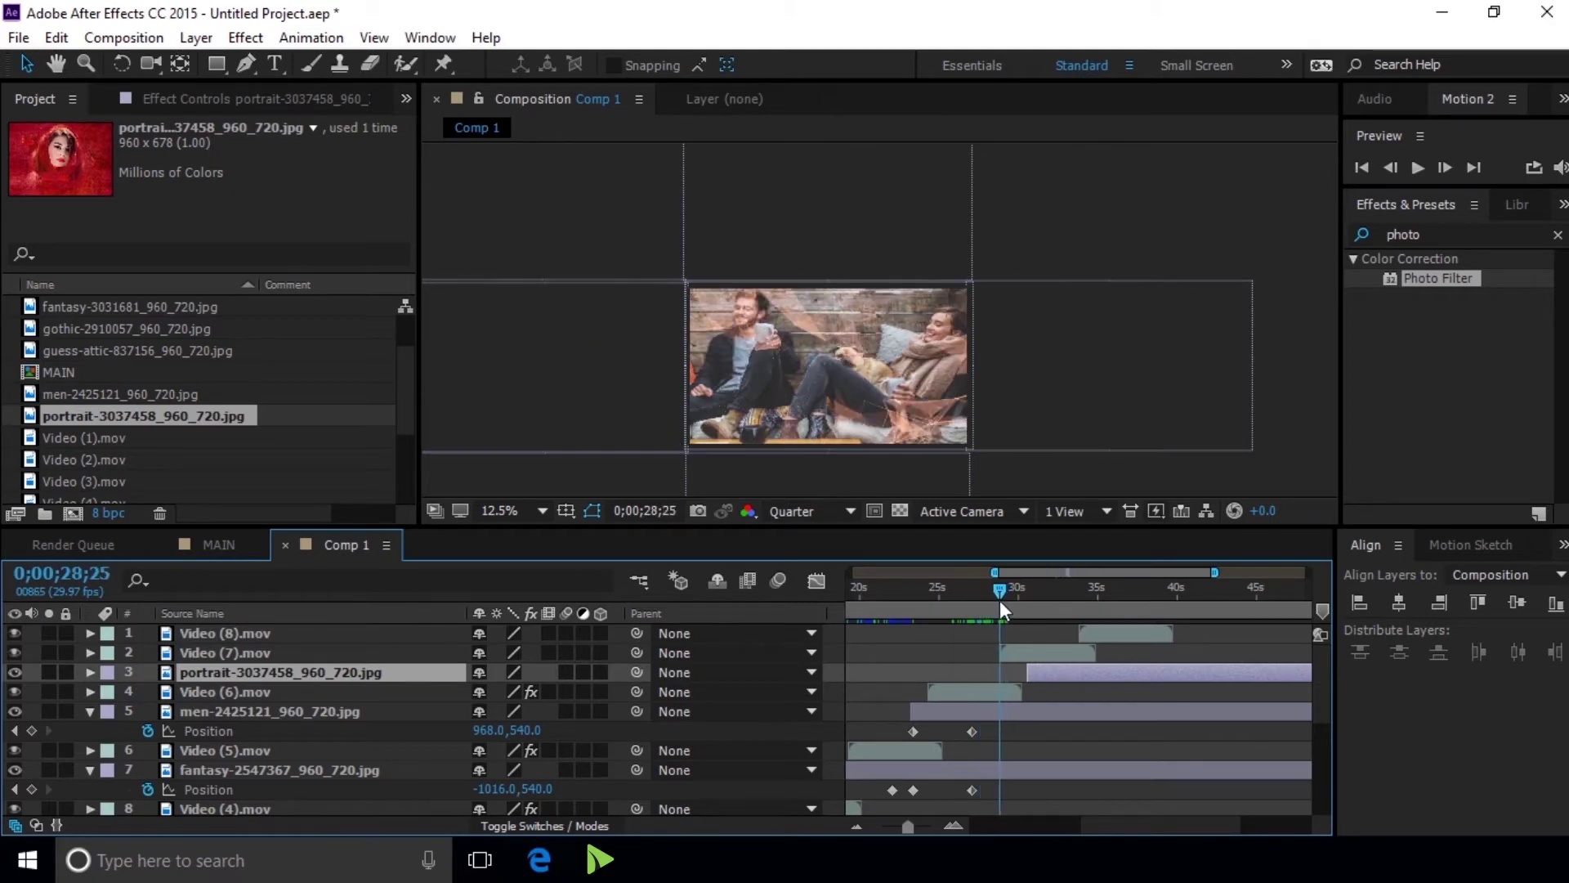
left_click_drag(997, 588, 992, 585)
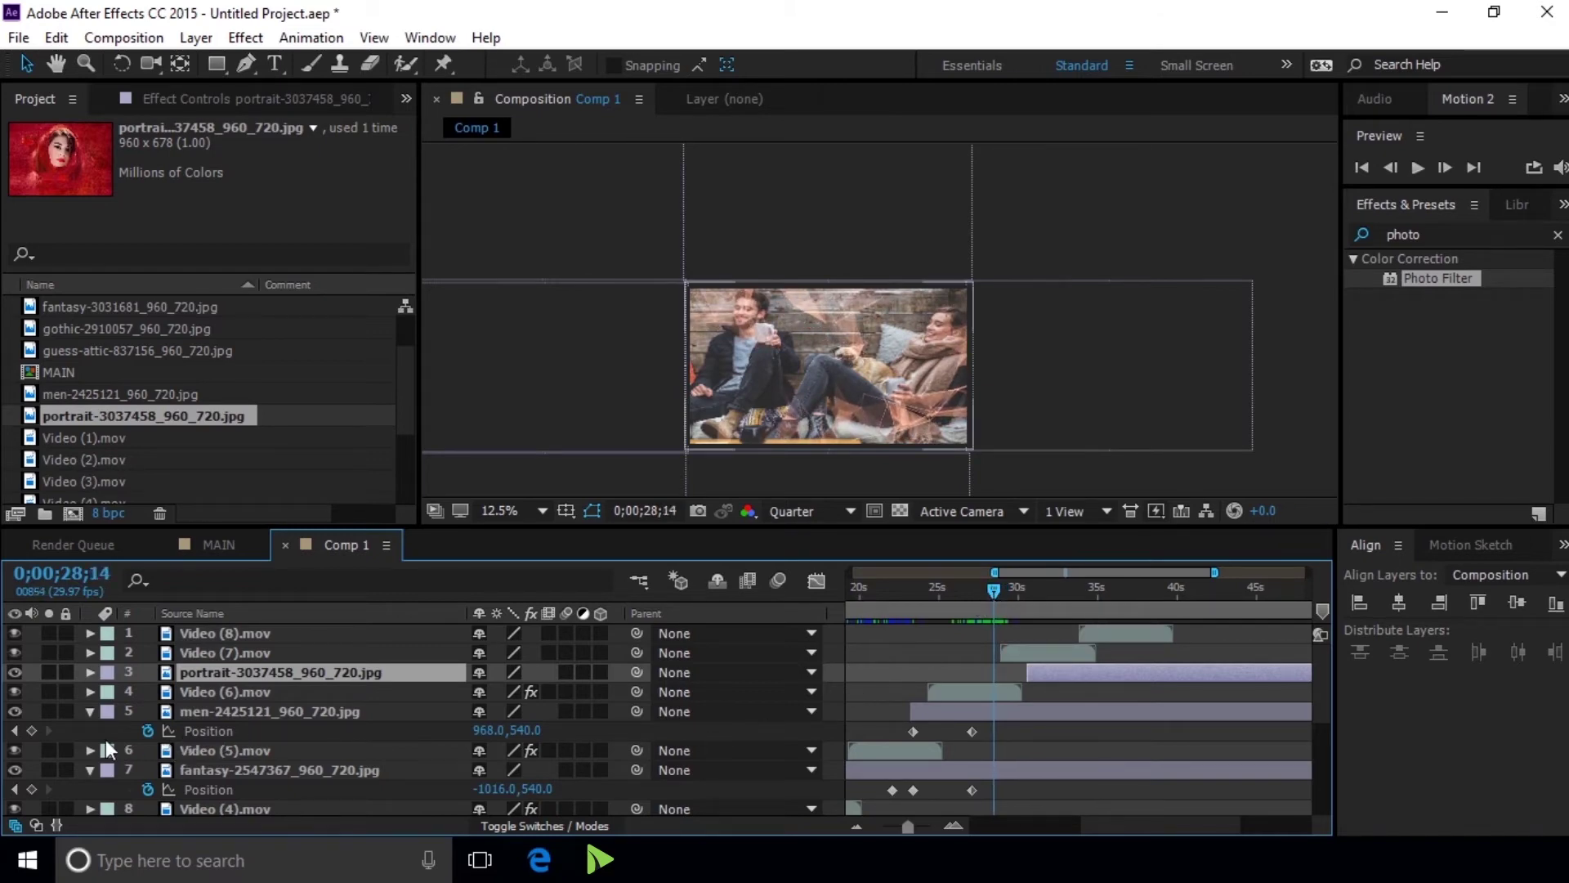
Align the portrait layer to the playhead and set starting Position keyframes on the men and portrait layers
left_click(32, 730)
left_click_drag(1114, 670, 1078, 669)
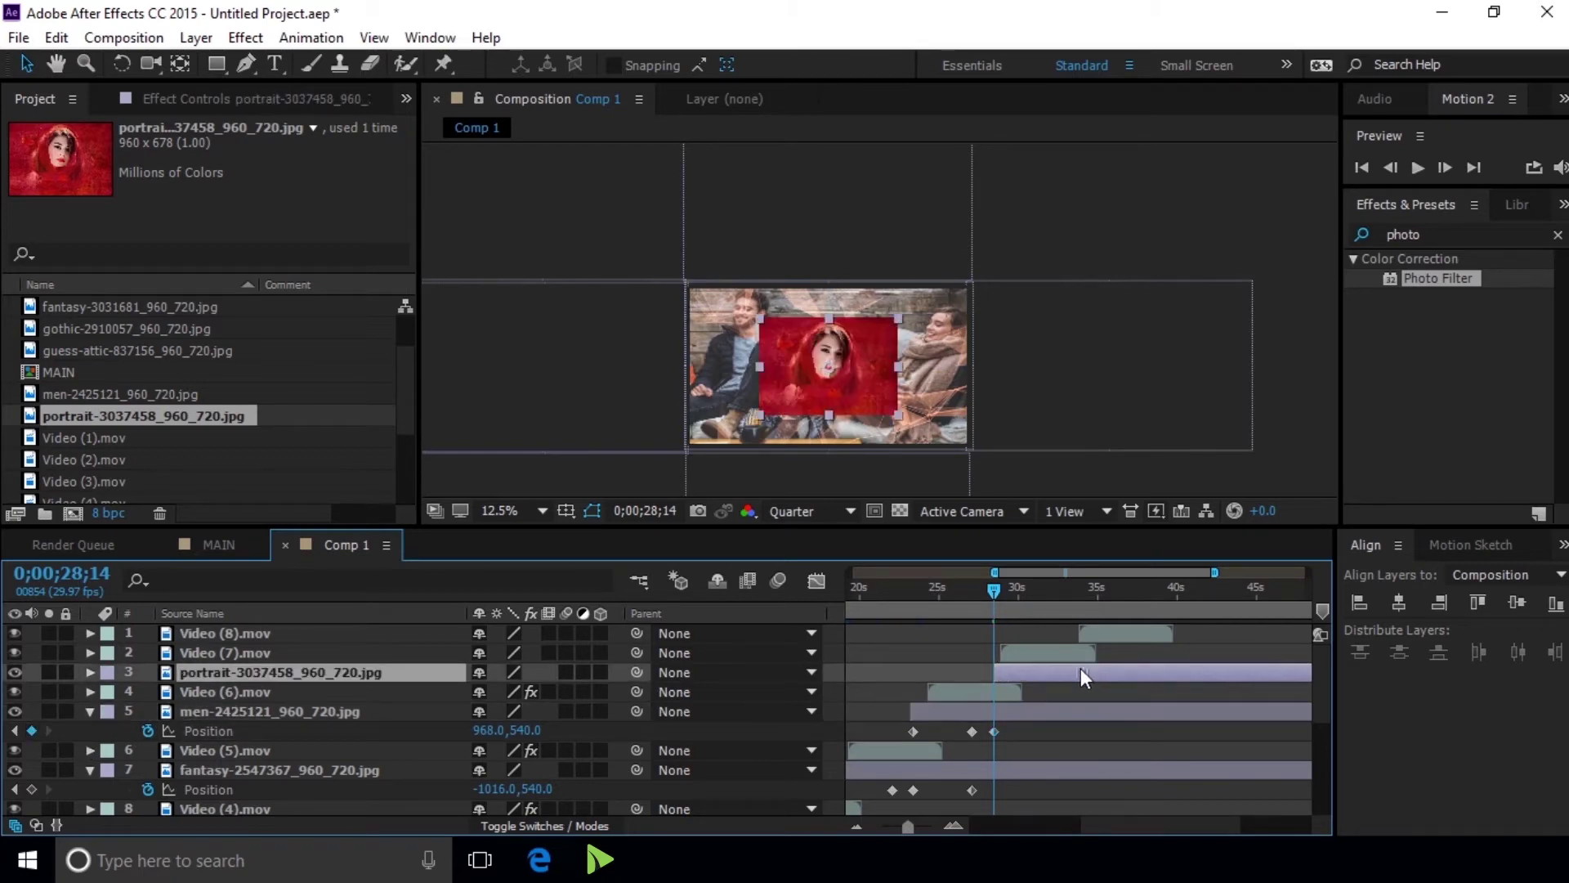
left_click_drag(899, 415, 975, 450)
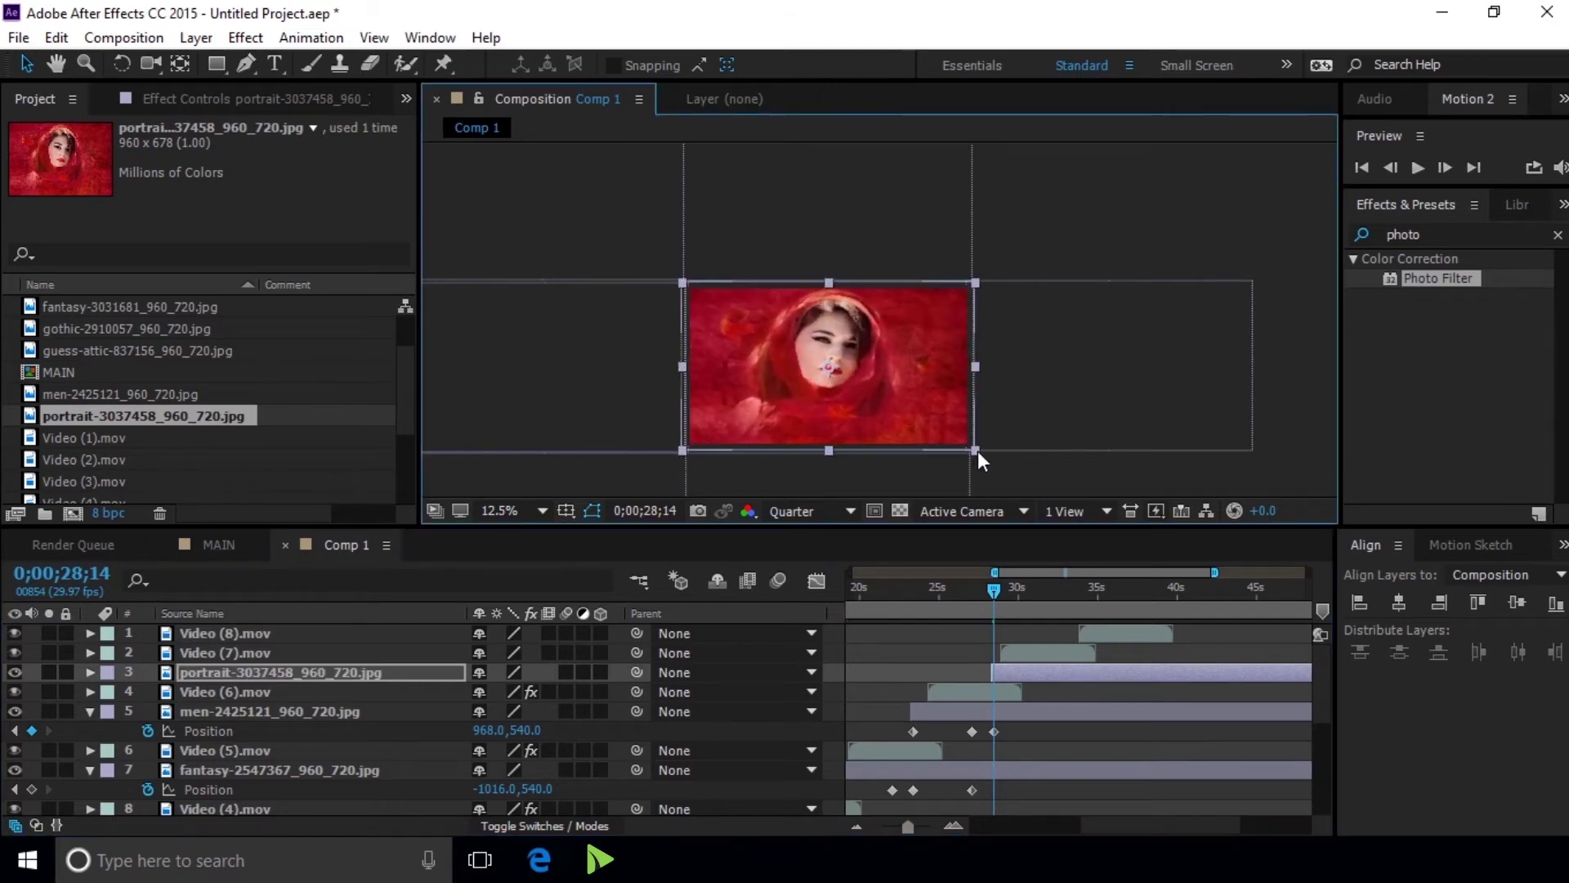
key("p")
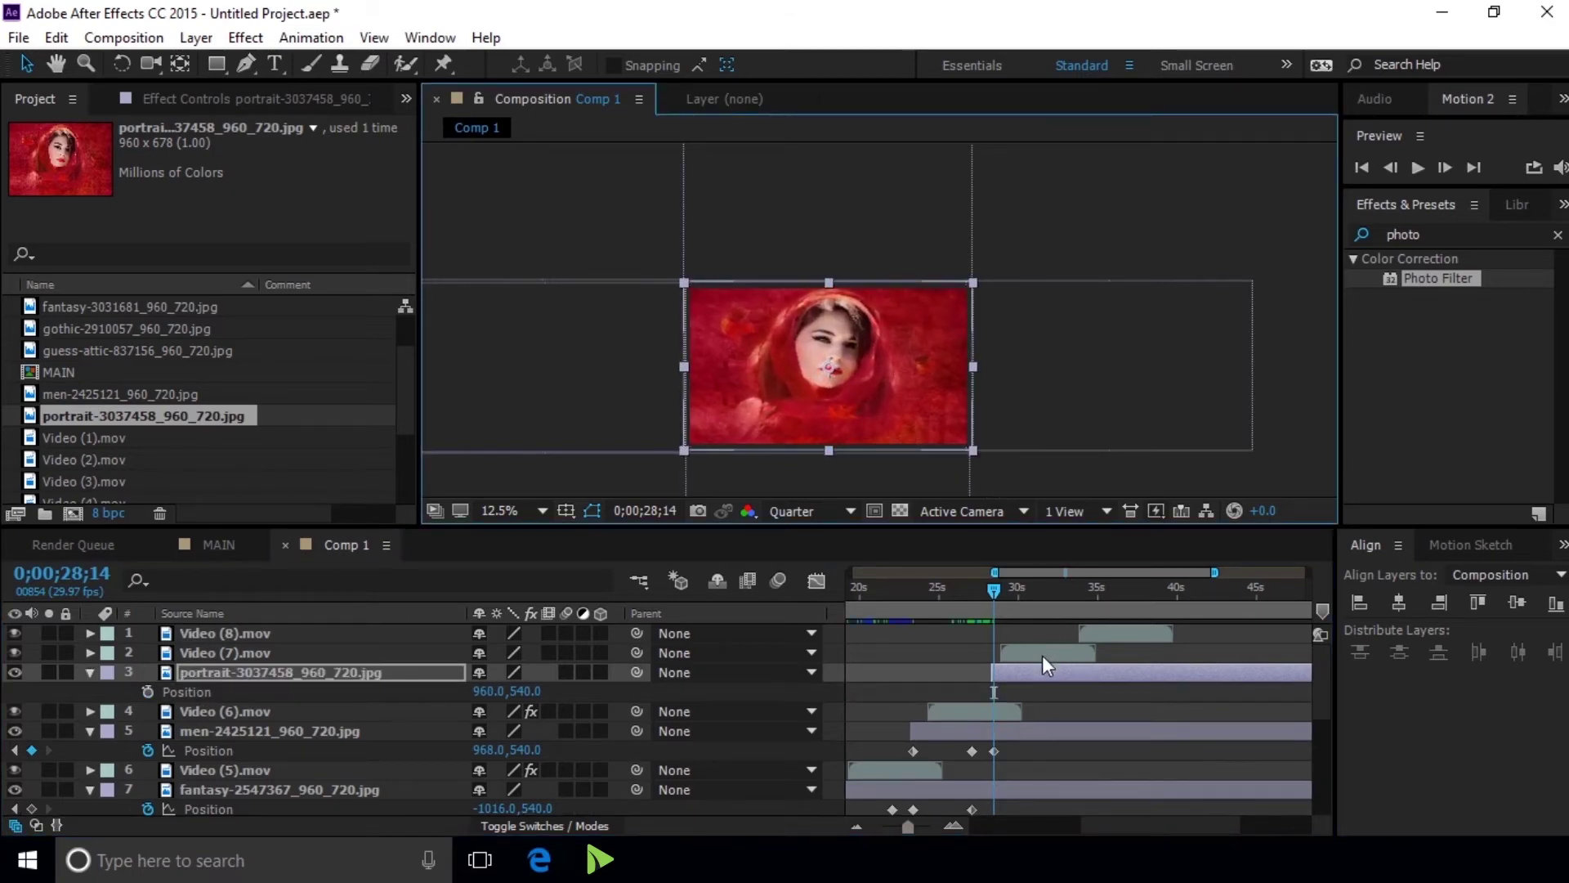
left_click(148, 692)
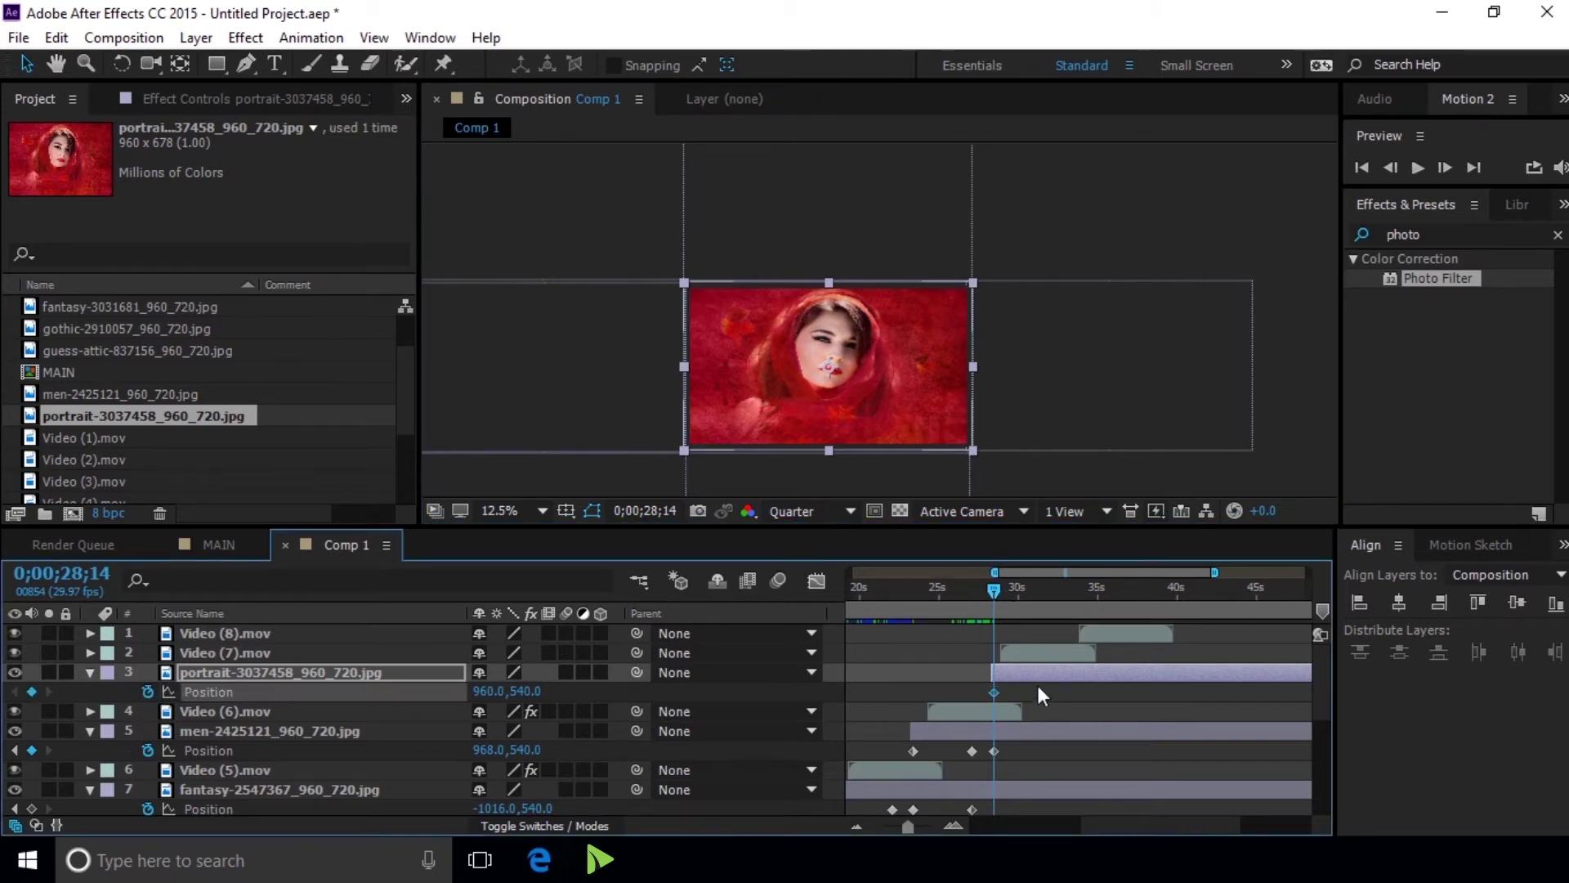
At 28;14, move the portrait up above the frame to 960,-612
mouse_move(993, 590)
left_mouse_down()
mouse_move(1016, 590)
mouse_move(994, 588)
left_mouse_up()
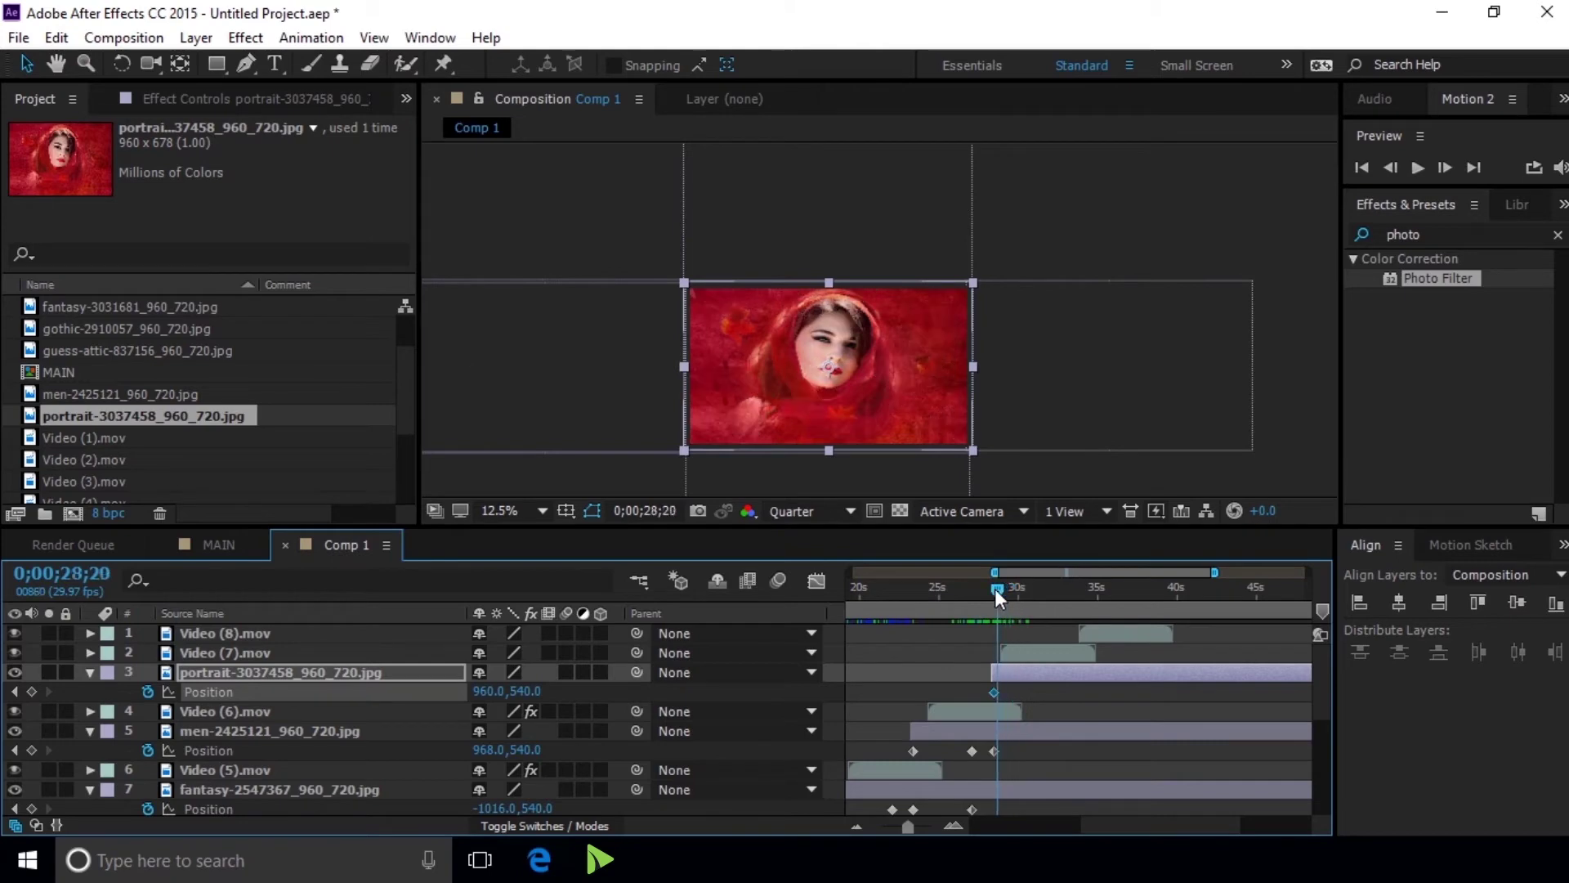
left_click(17, 690)
left_click(1079, 732, "ctrl")
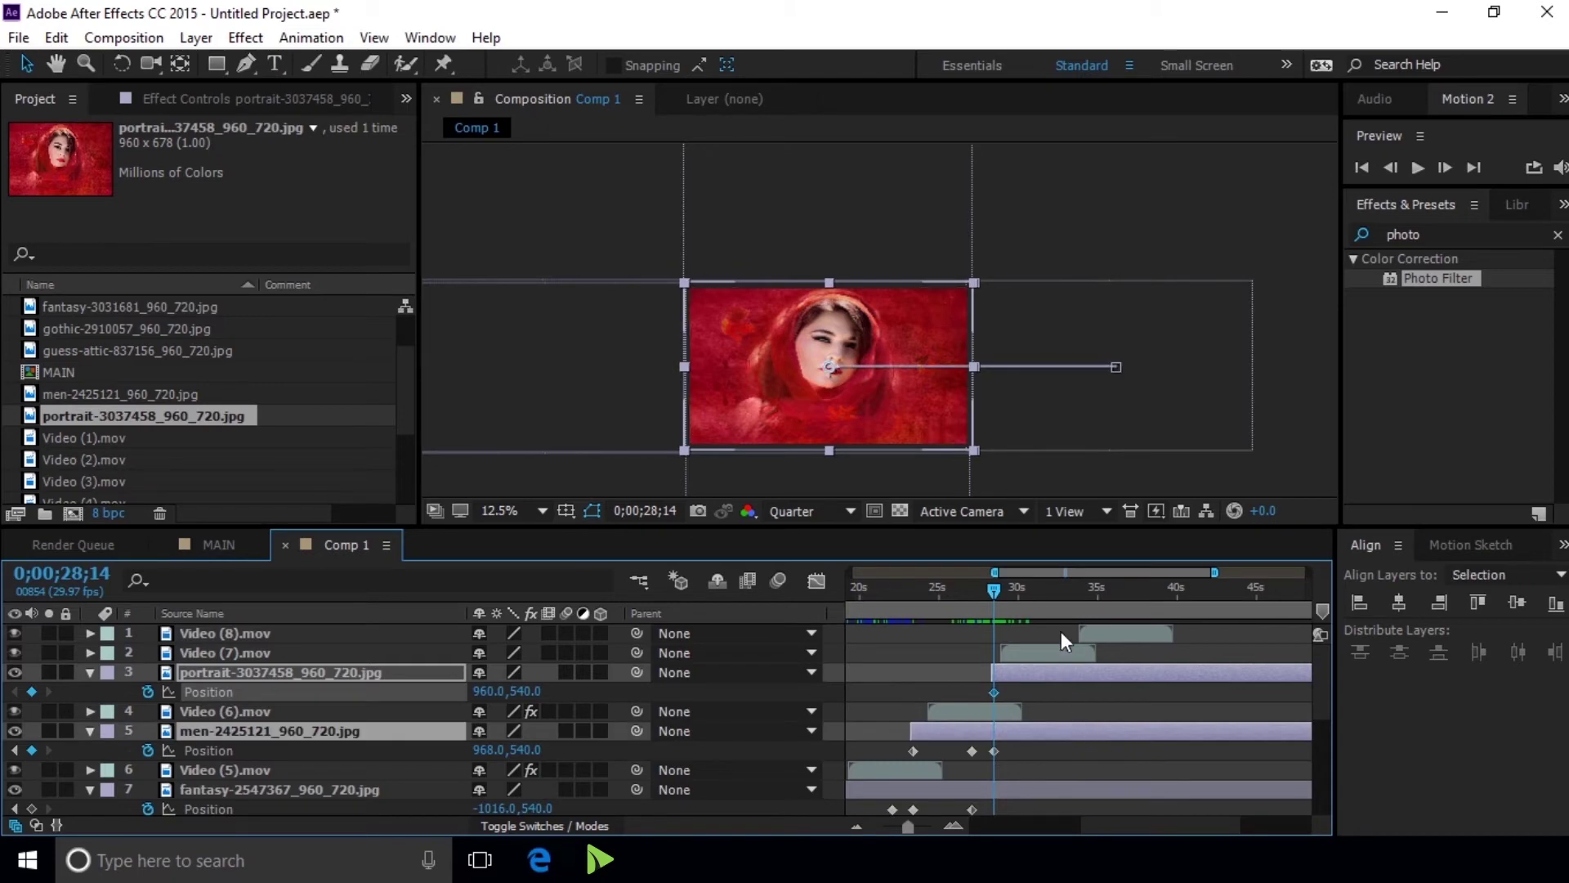
left_click(1075, 708)
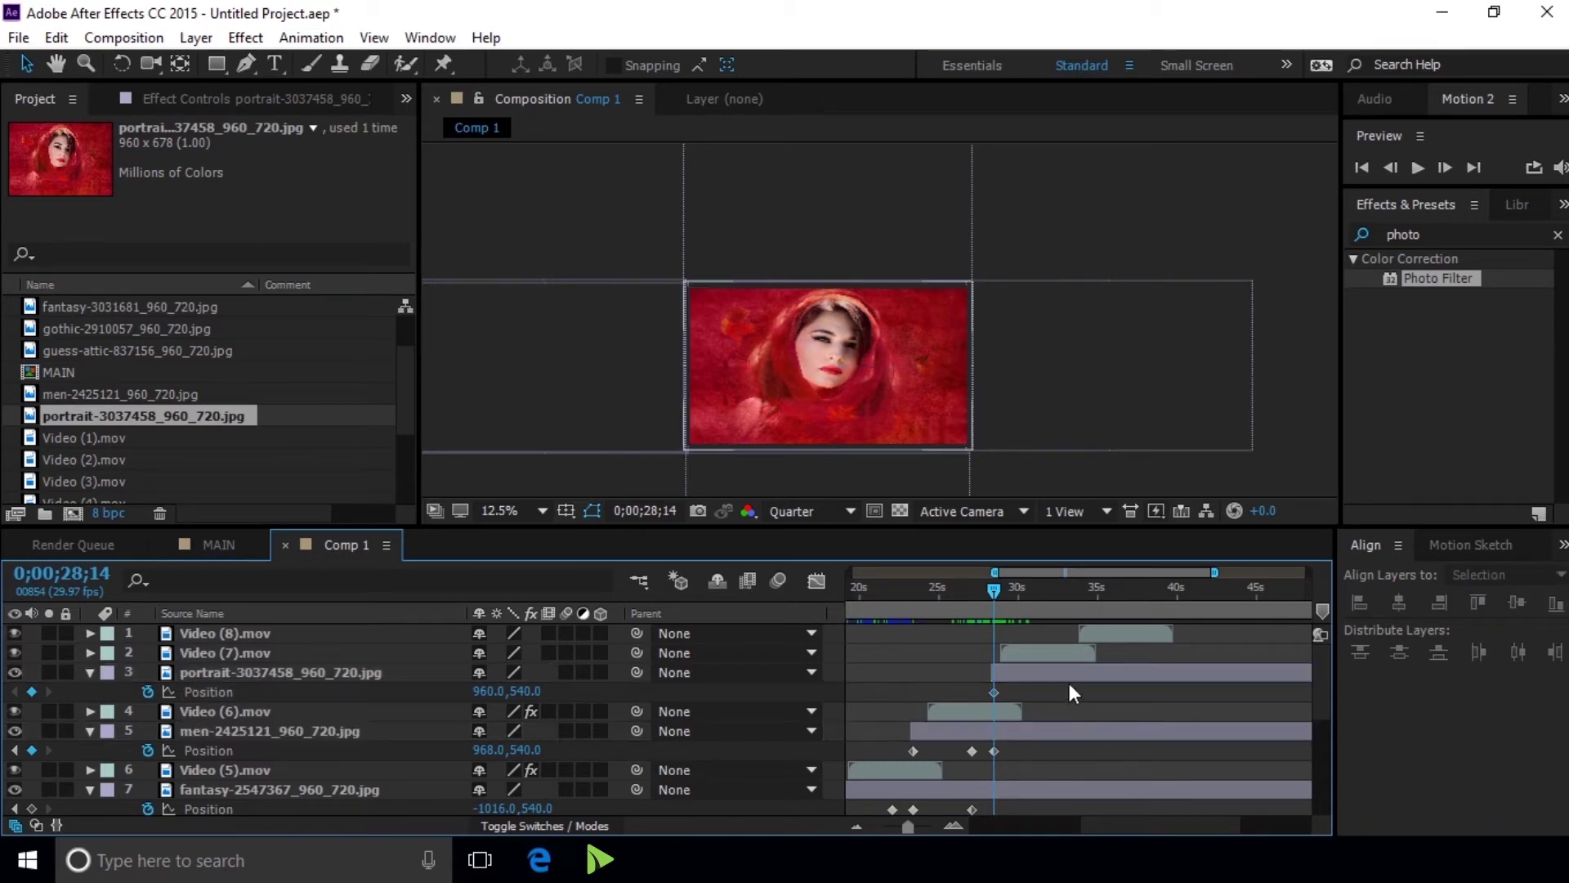
left_click(1067, 673)
mouse_move(923, 412)
left_mouse_down()
mouse_move(957, 237)
mouse_move(962, 258)
left_mouse_up()
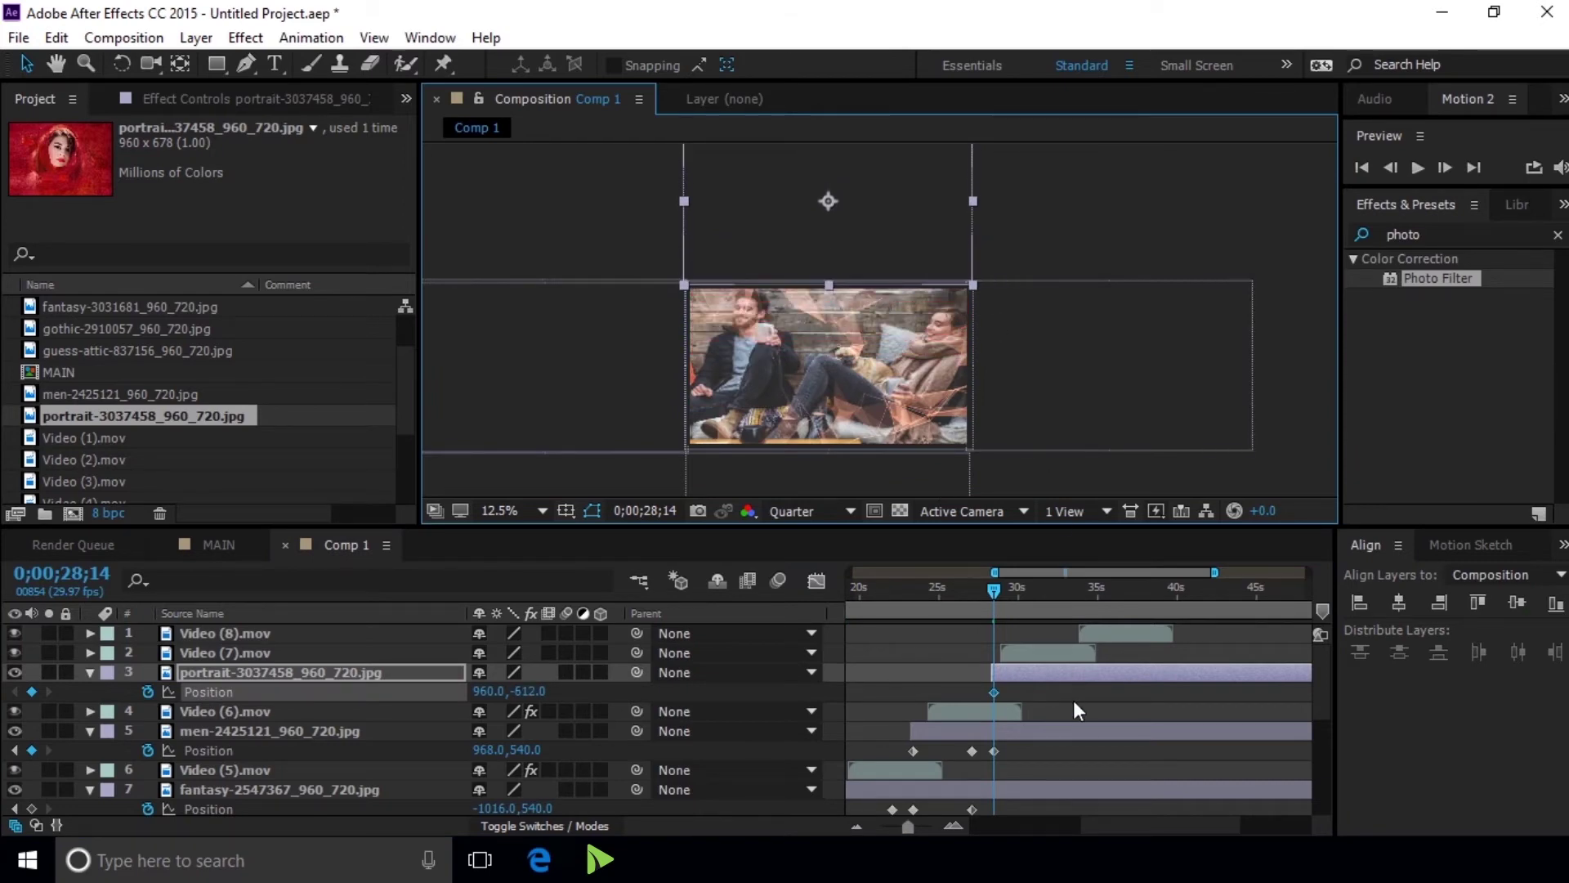
Near 31 seconds, drag both layers down: portrait to 960,556, men out to 968,1708, then preview
left_click(1079, 729, "shift")
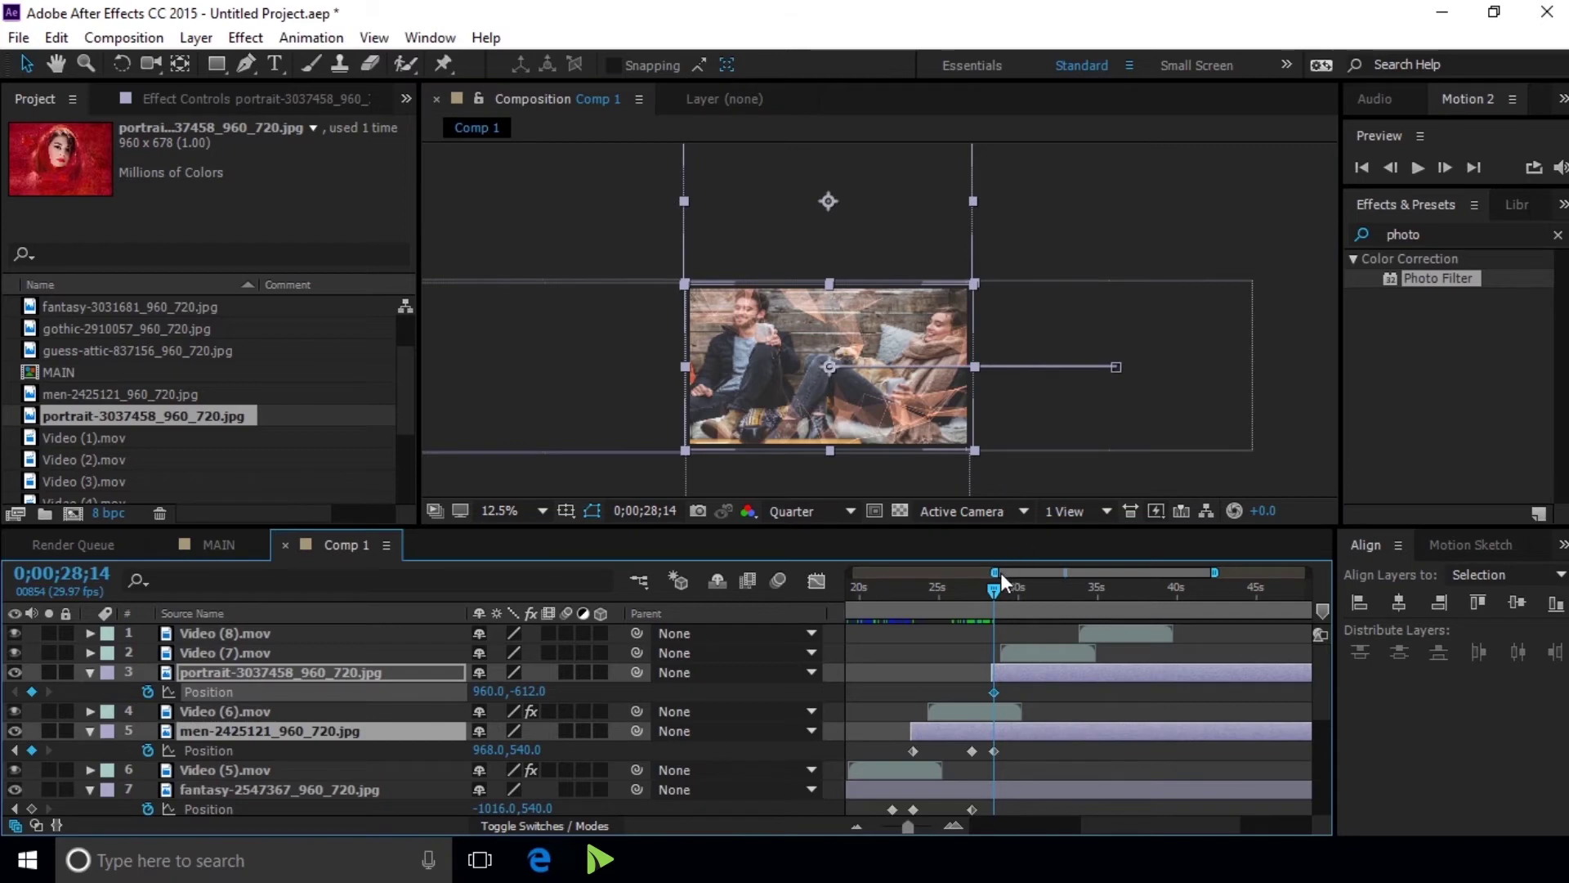
mouse_move(993, 590)
left_mouse_down()
mouse_move(1047, 593)
mouse_move(1033, 595)
left_mouse_up()
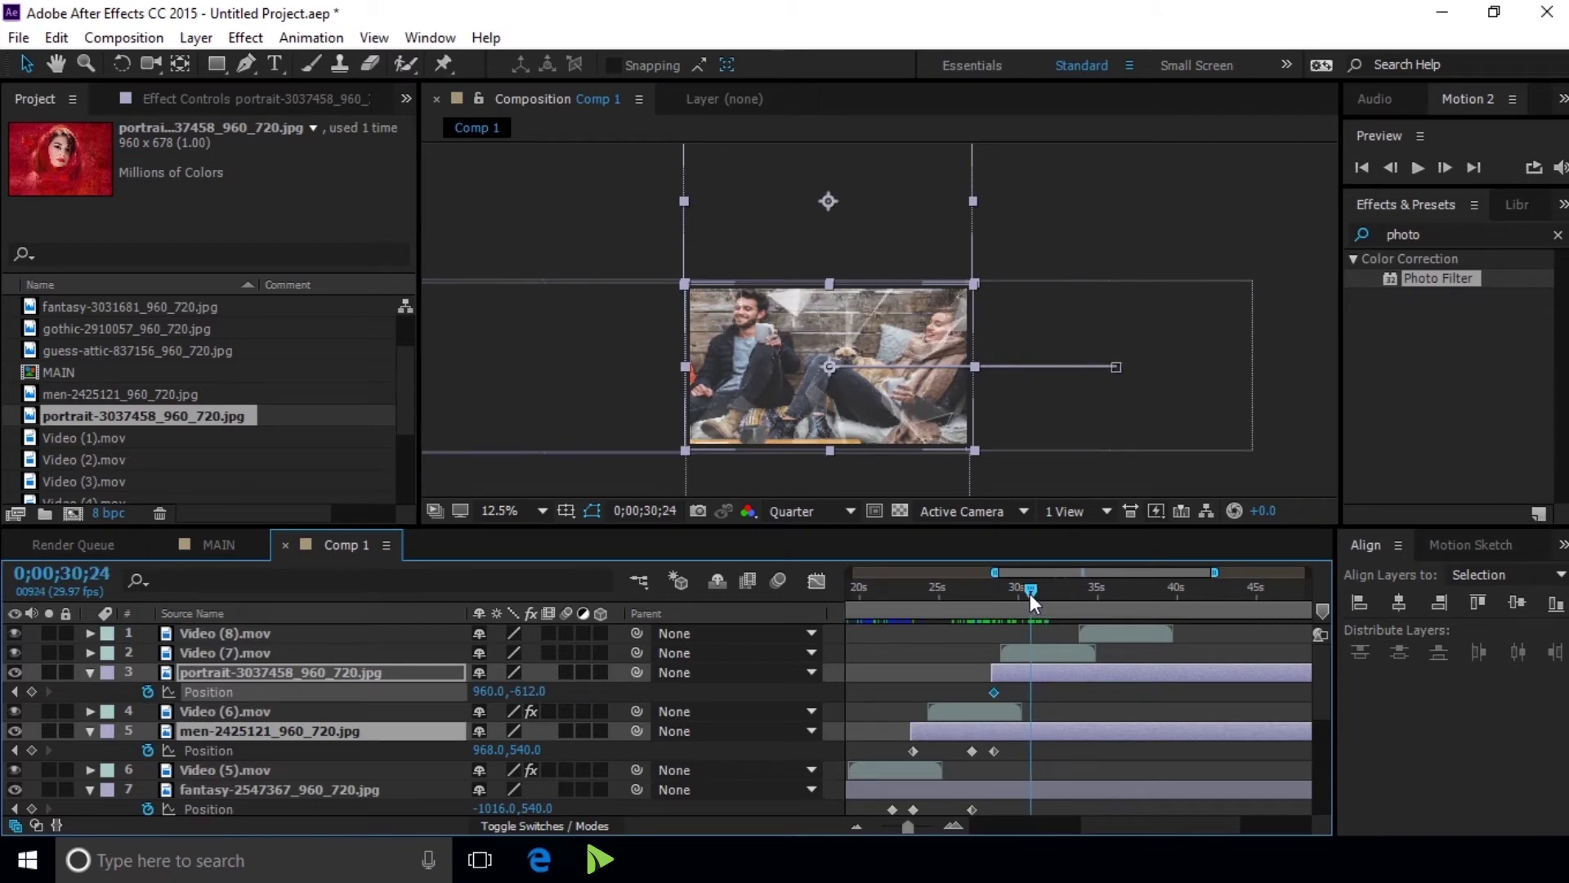
left_click(931, 219)
left_click_drag(935, 225, 946, 358)
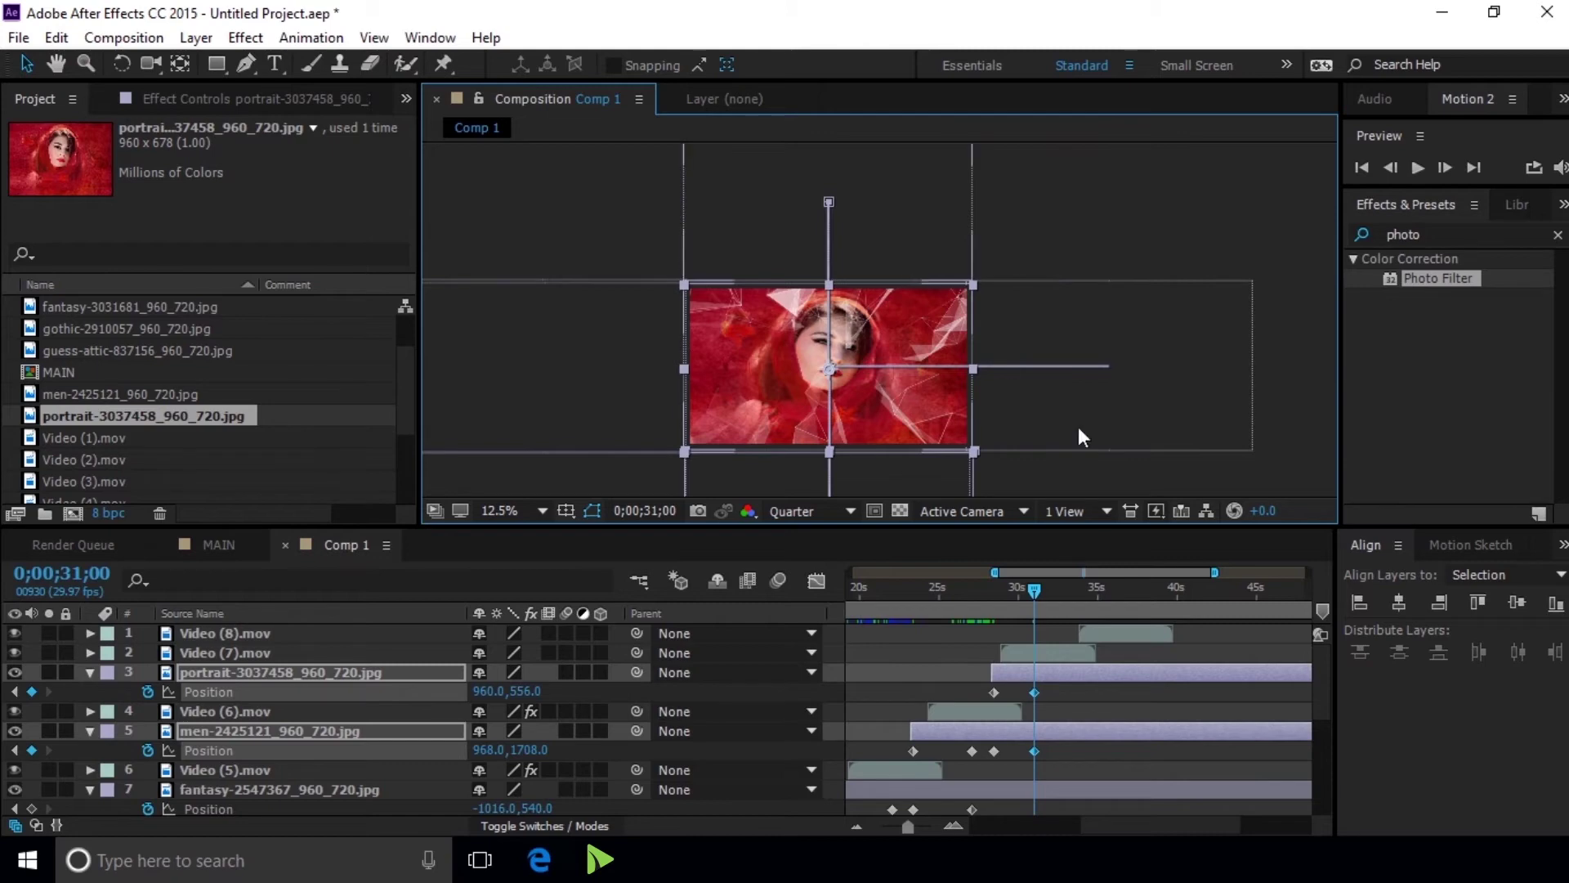
left_click_drag(1032, 591, 1083, 591)
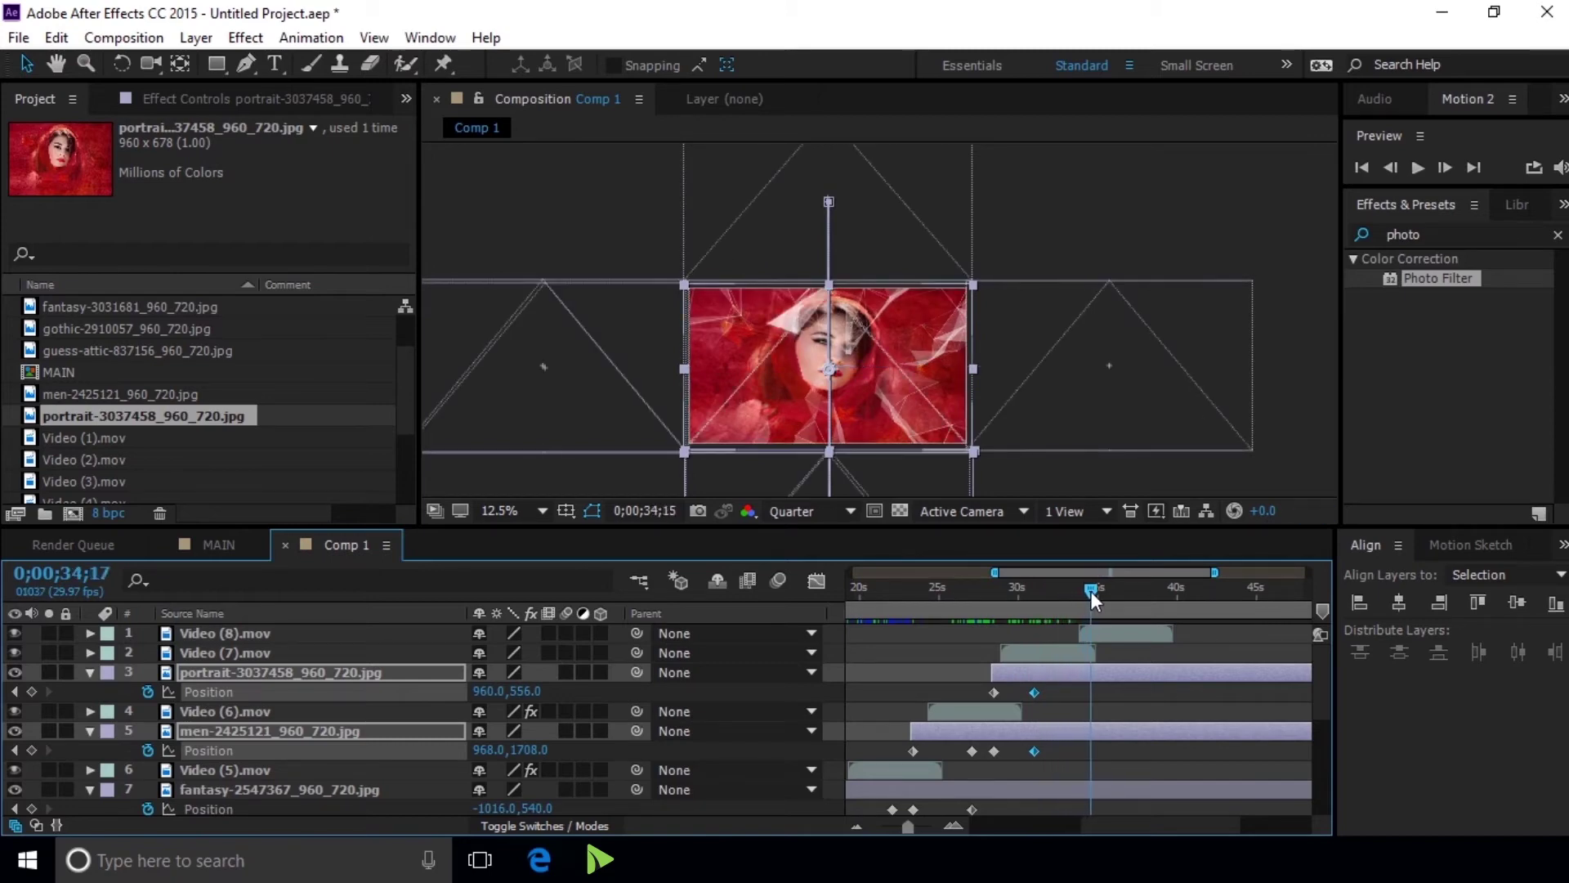
left_click_drag(1083, 591, 1162, 591)
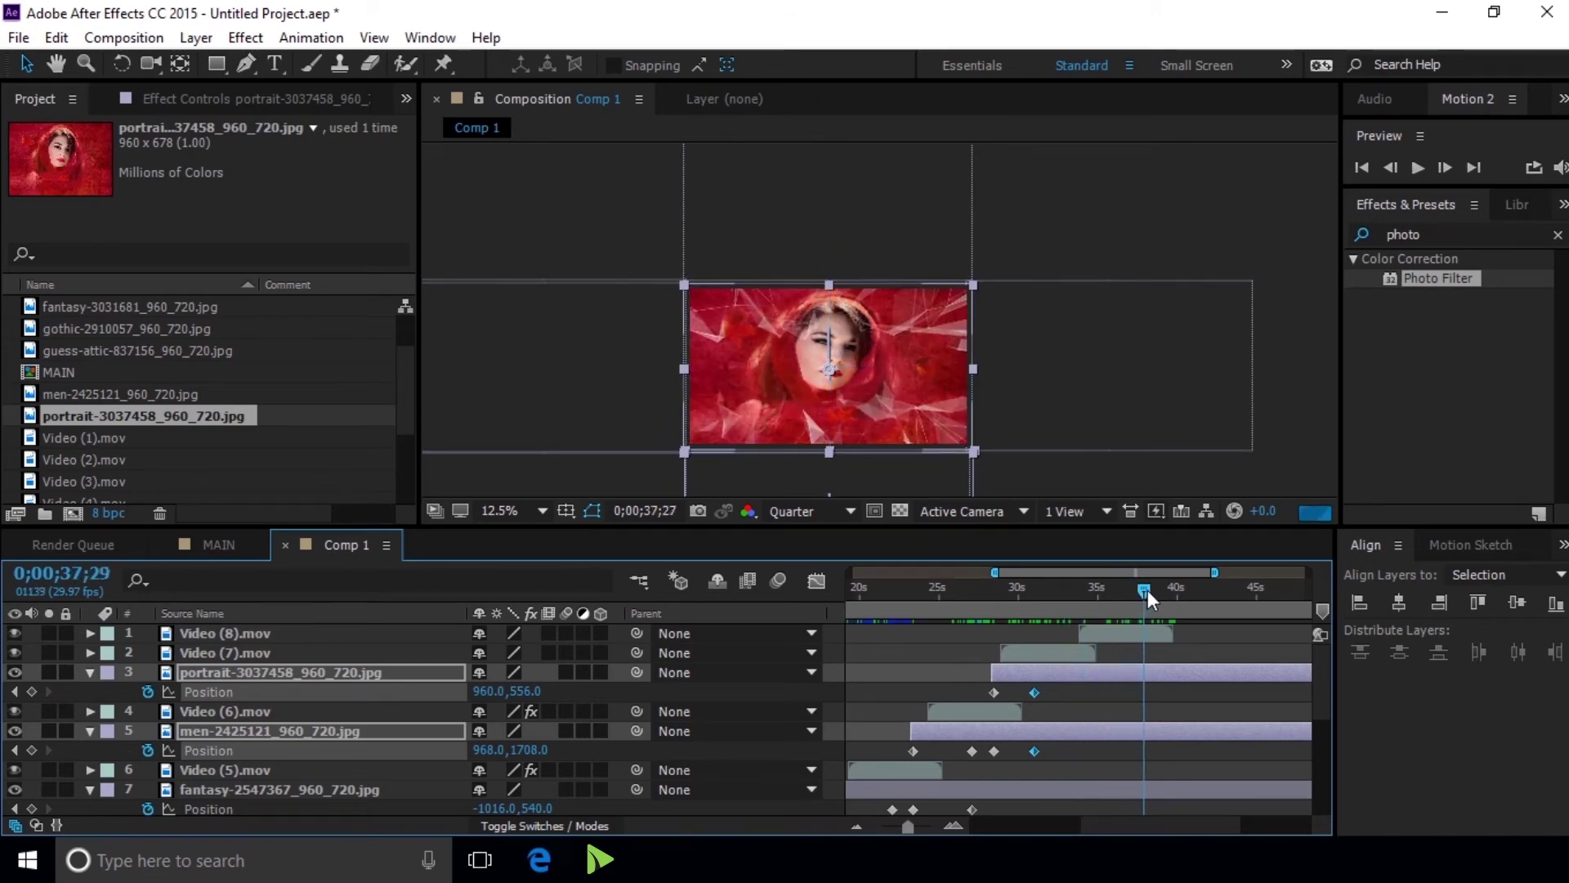
mouse_move(1164, 590)
left_mouse_down()
mouse_move(1008, 590)
mouse_move(1049, 580)
left_mouse_up()
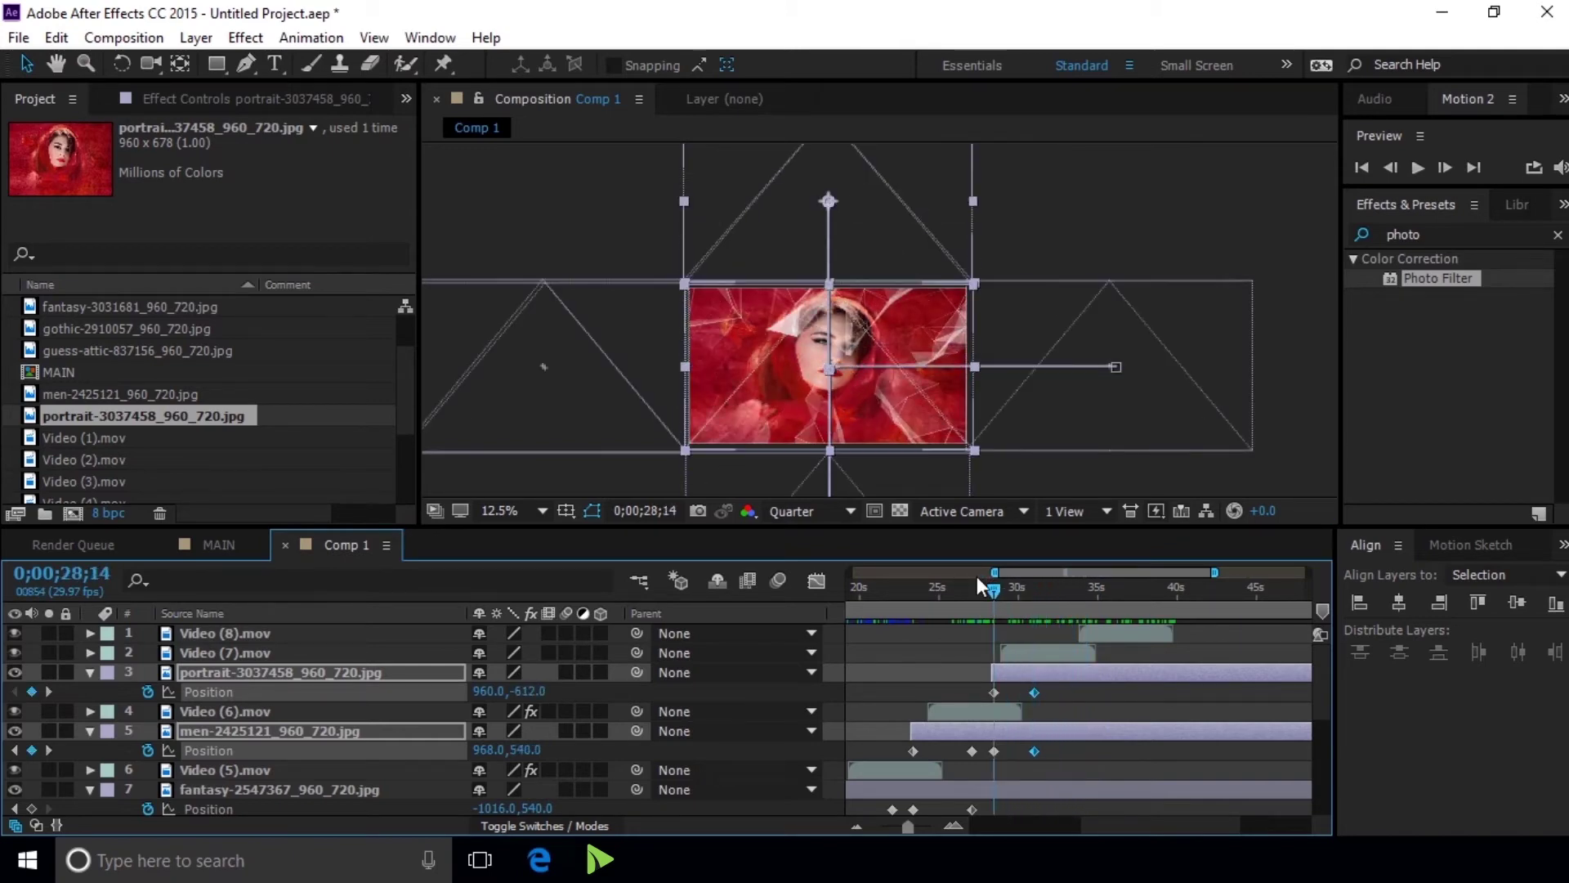
left_click(1025, 651)
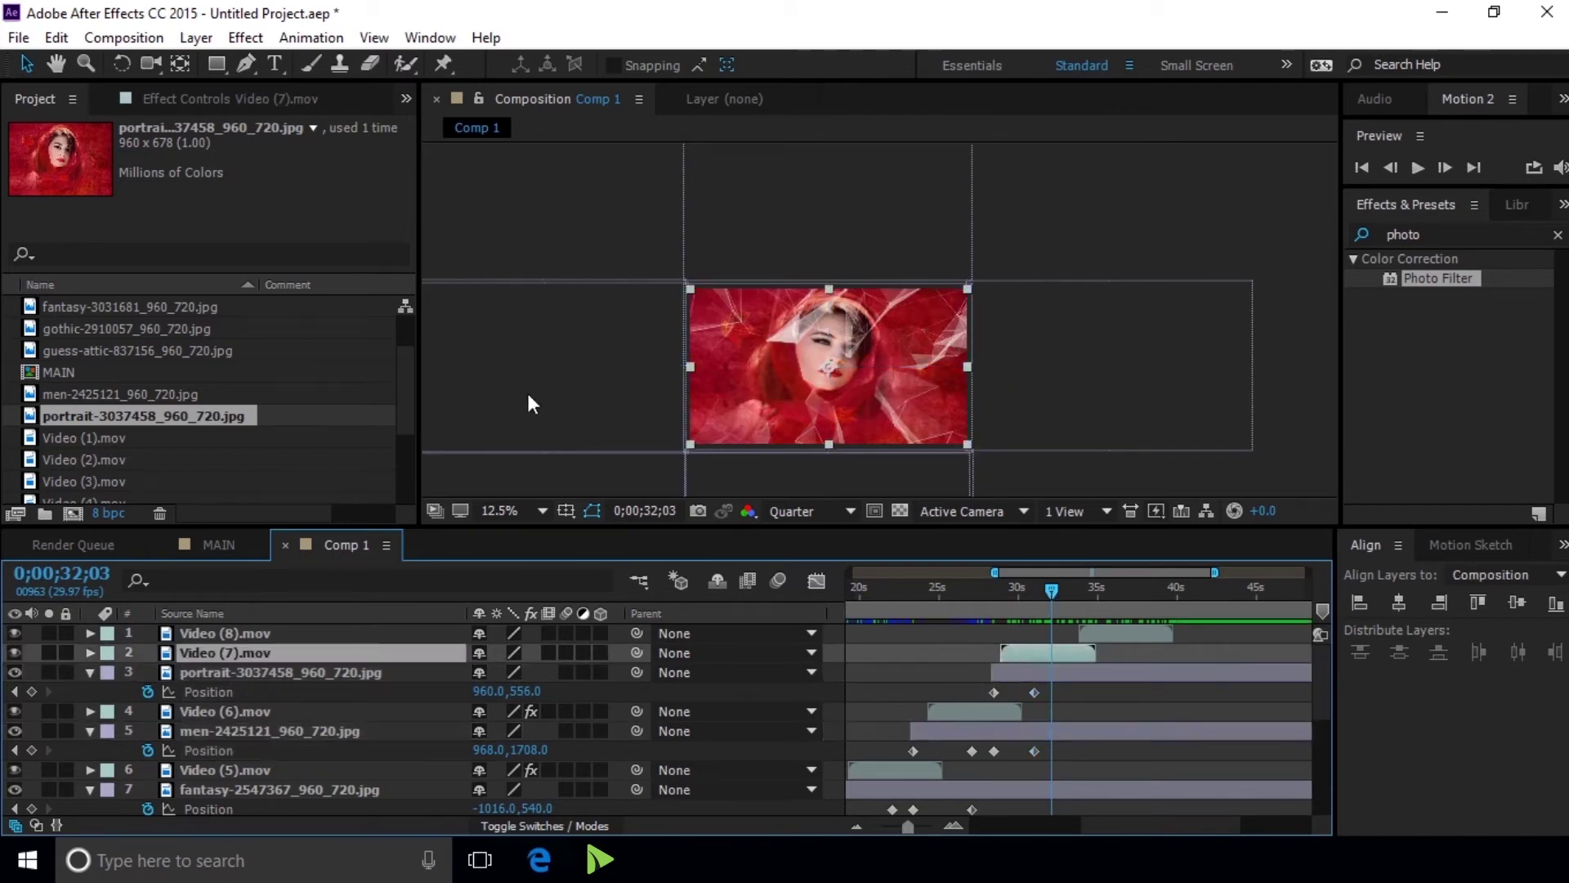
Apply the Photo Filter to Video (7).mov and zoom the comp preview to 25%
left_click(286, 99)
key("ctrl+alt+shift+e")
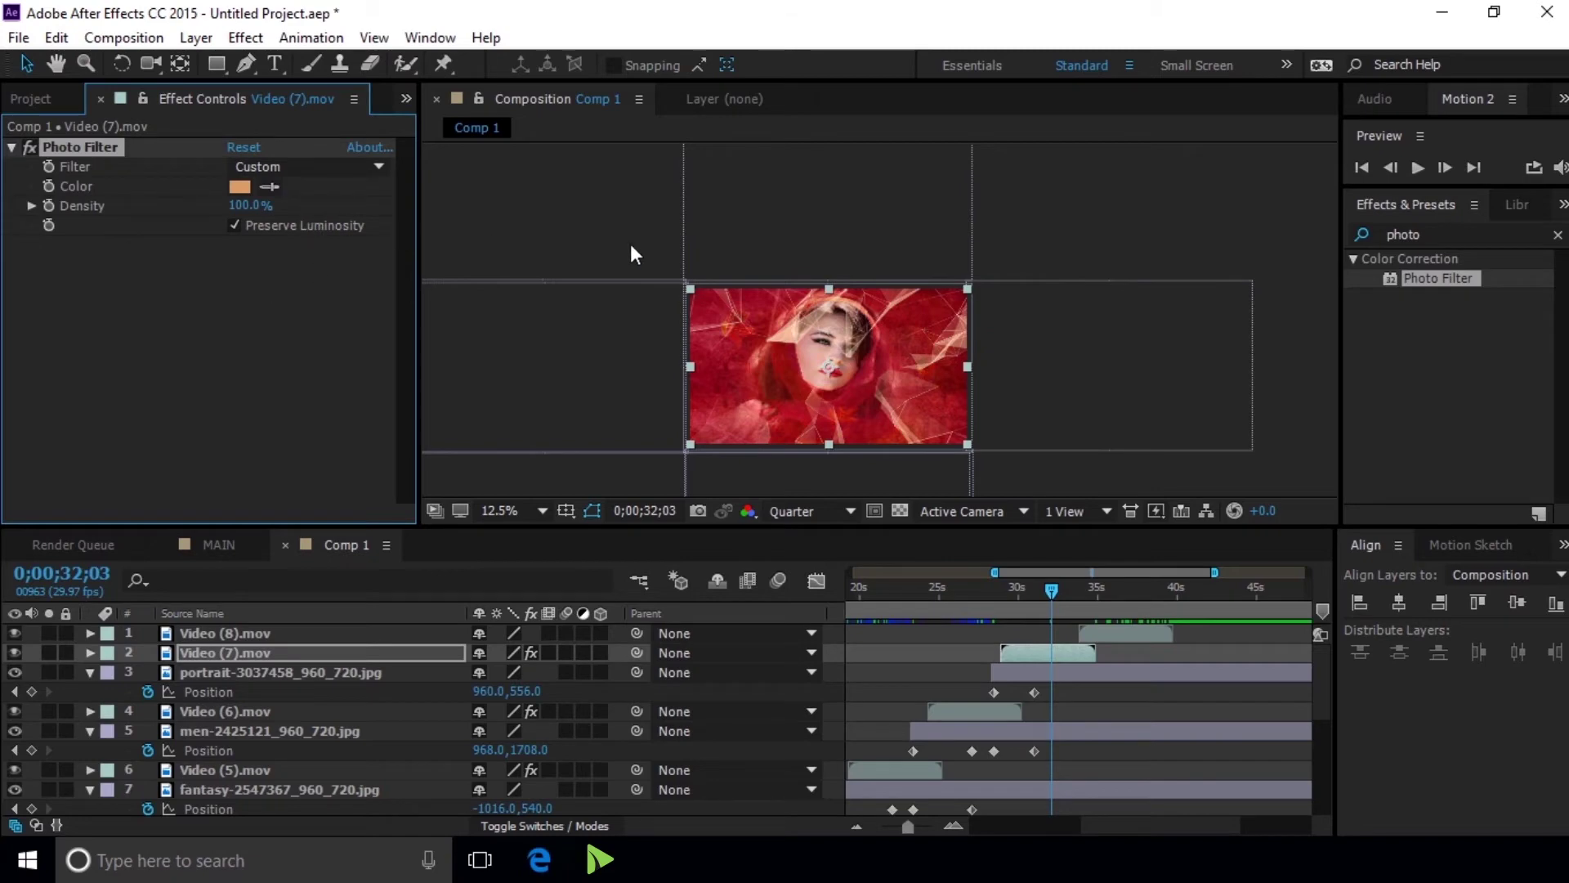
key("period")
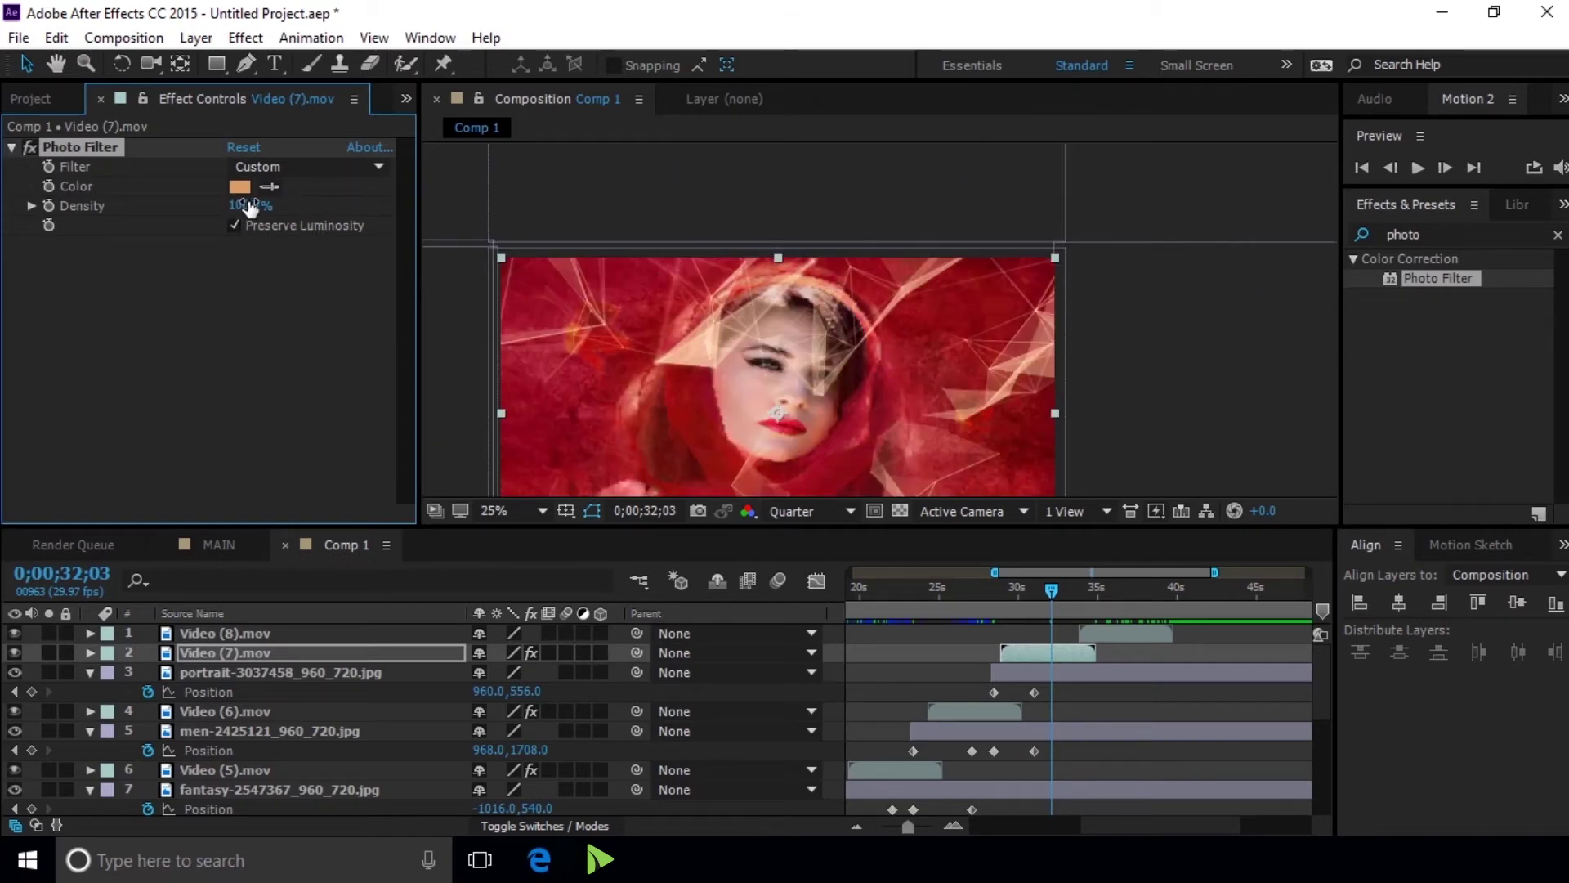
Change the Photo Filter colour from pale pink to a strong red
left_click(245, 187)
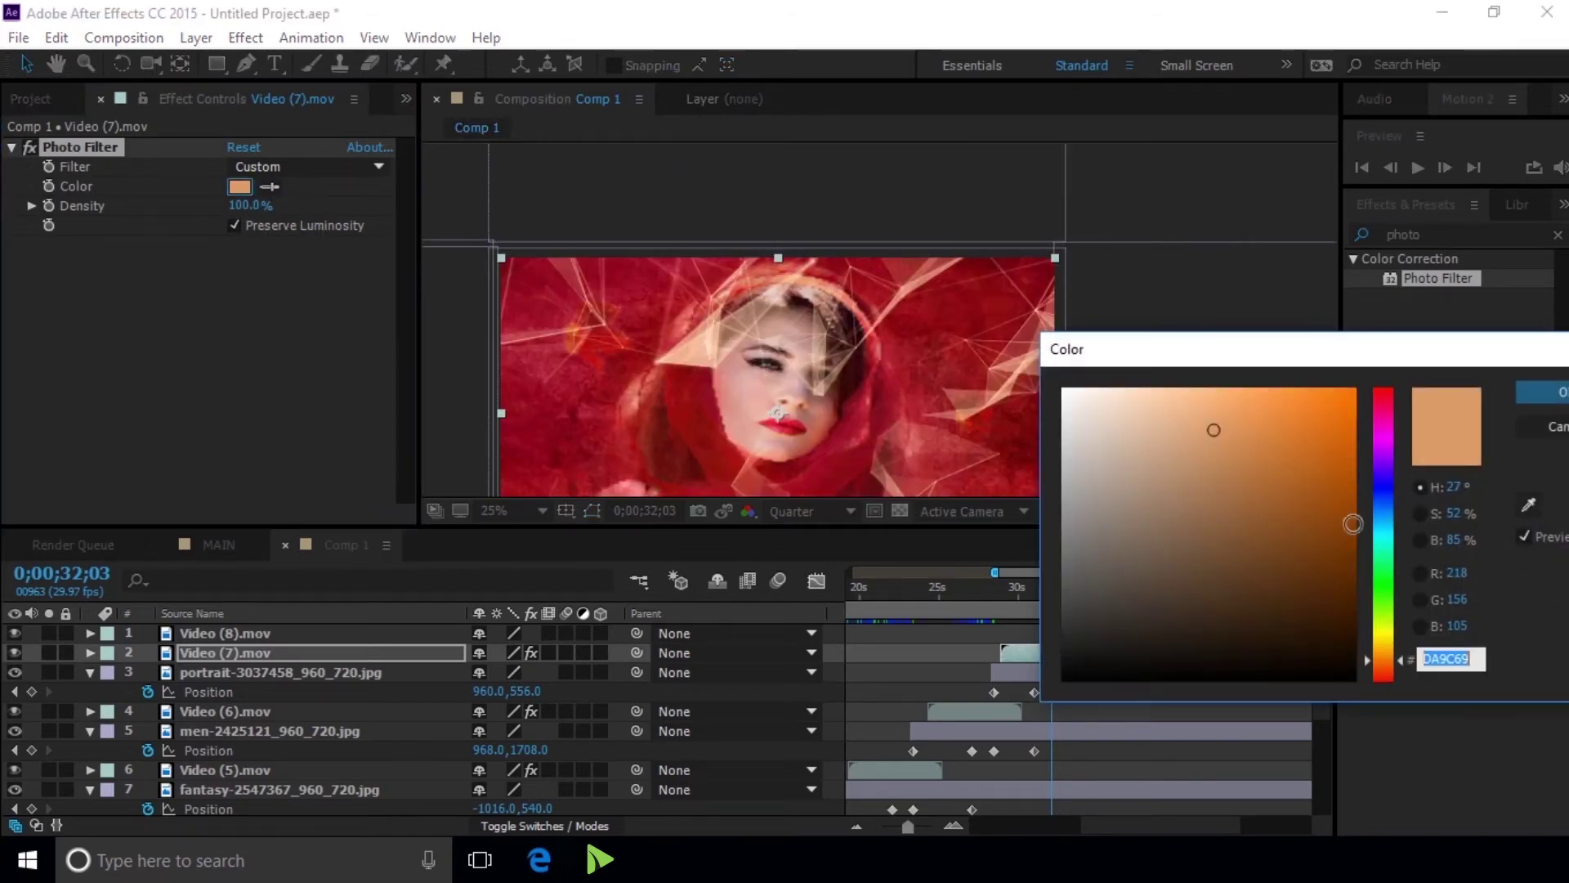
left_click_drag(1383, 448, 1381, 372)
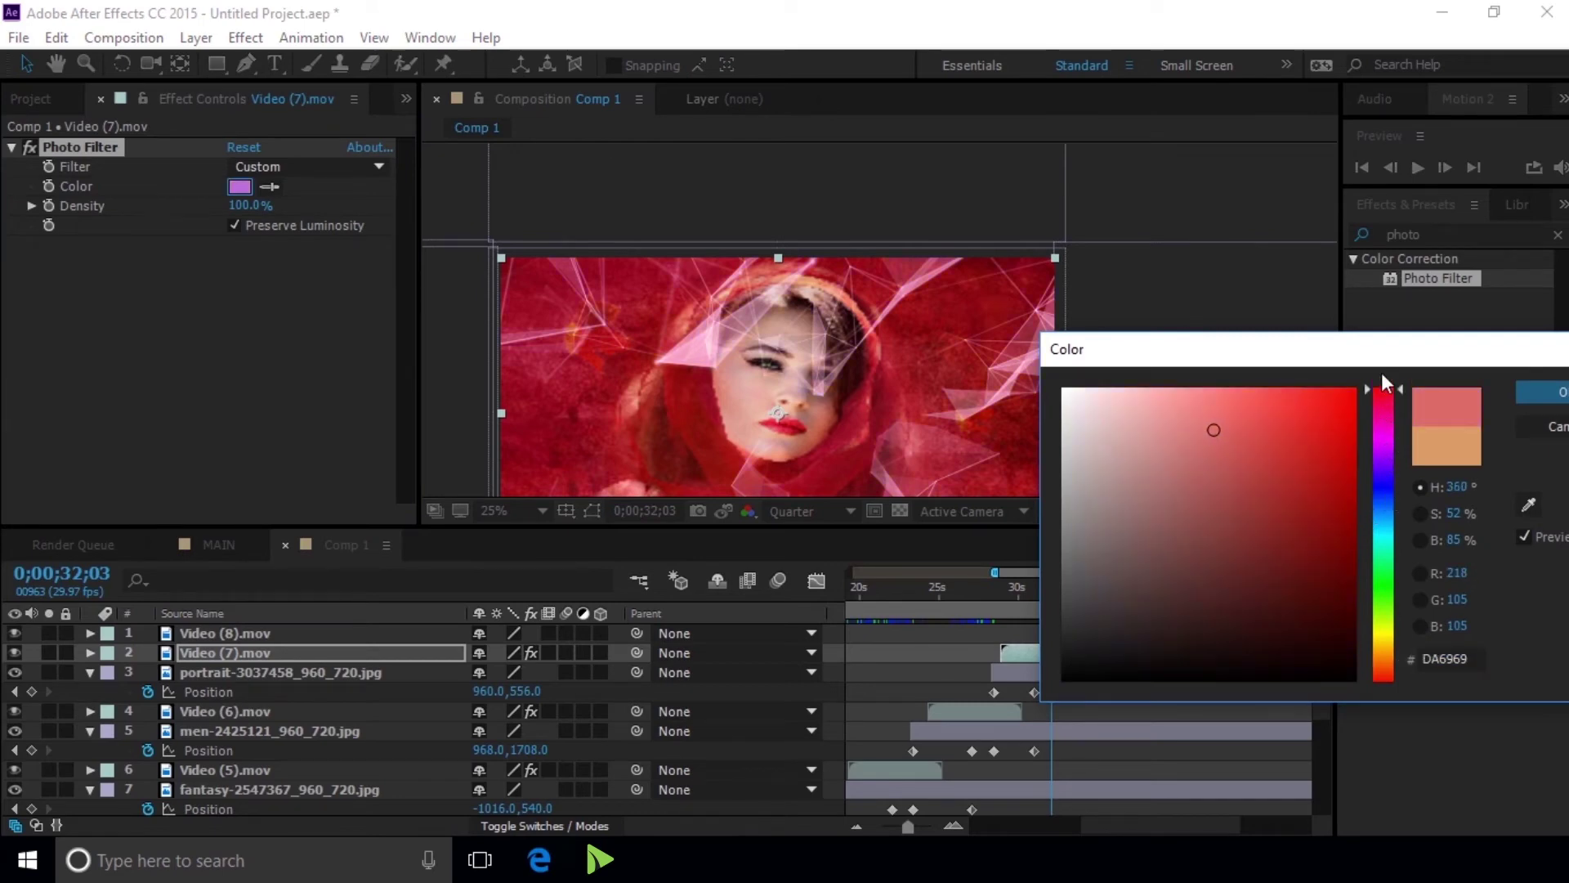
left_click_drag(1204, 384, 992, 363)
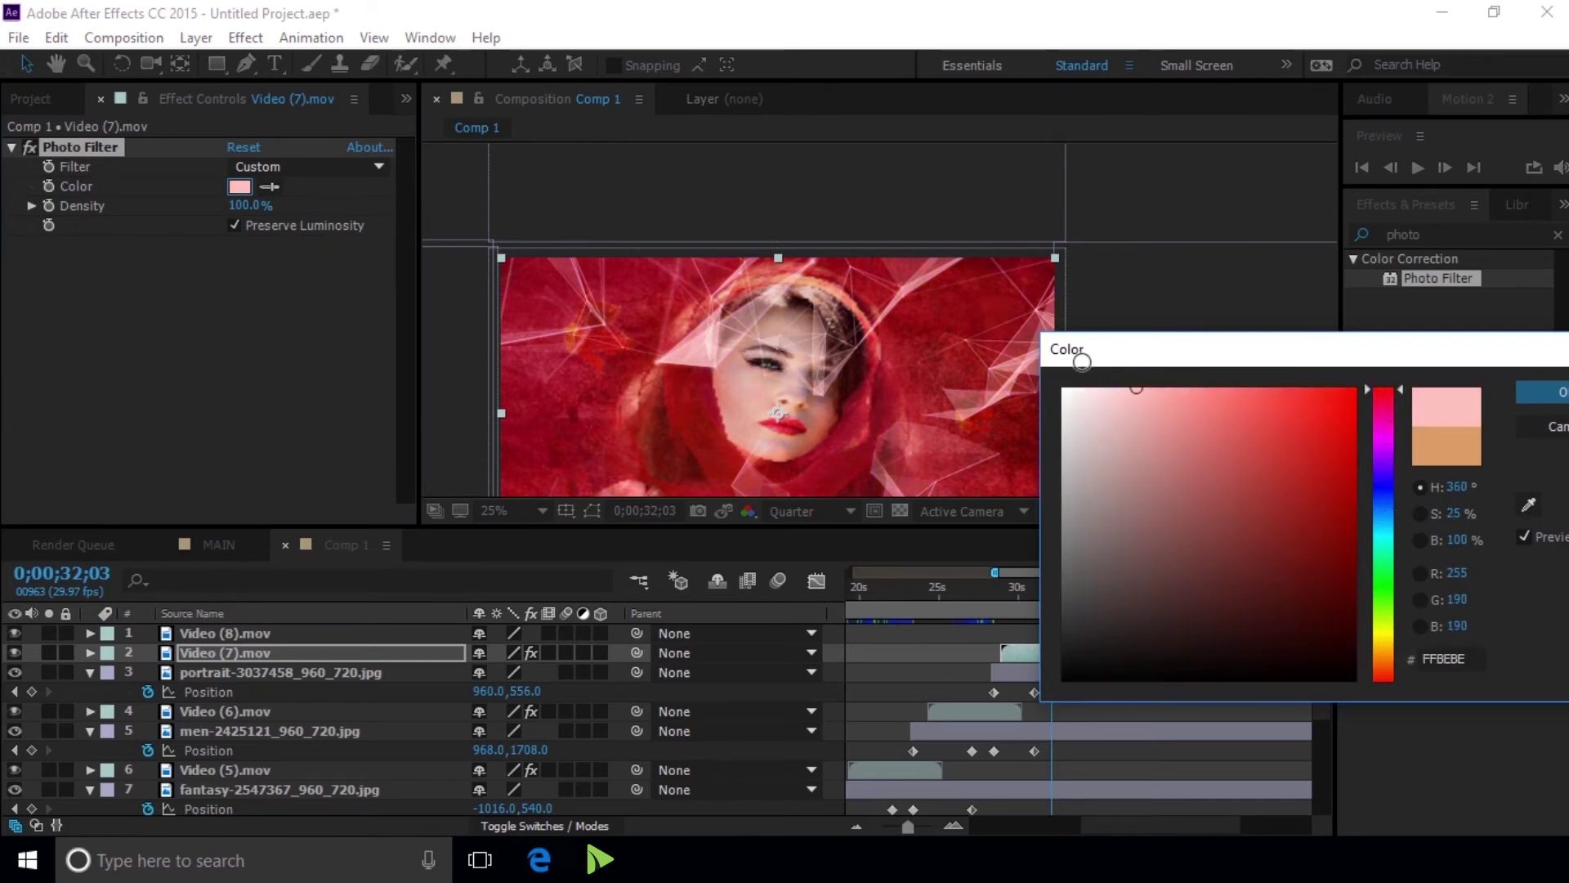
left_click_drag(1184, 411, 1343, 390)
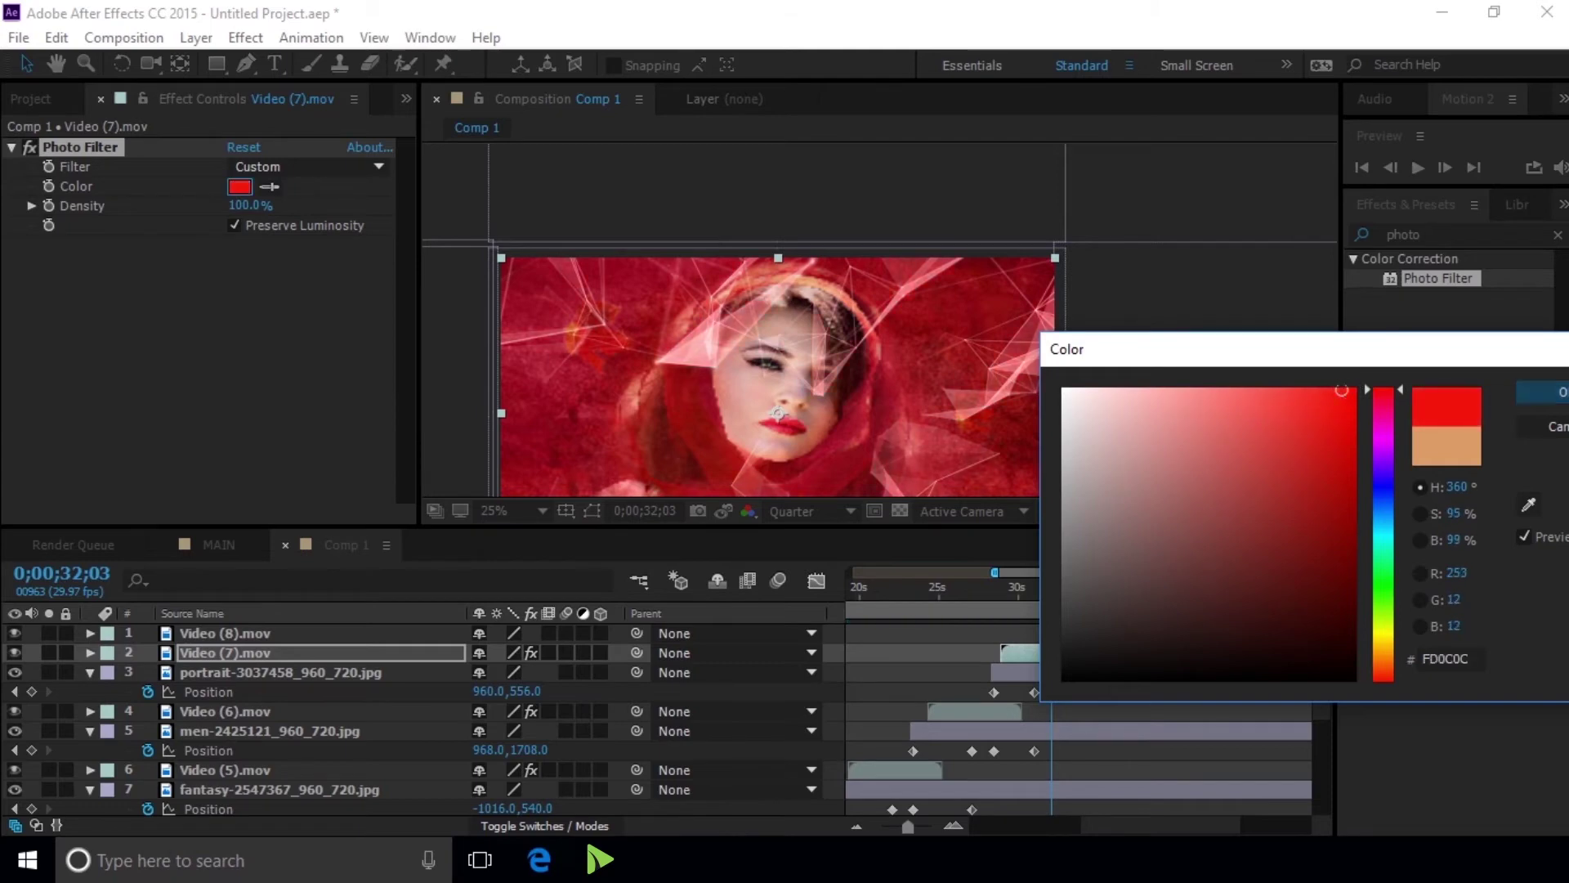
left_click(1543, 392)
scroll(848, 241, "down", 1)
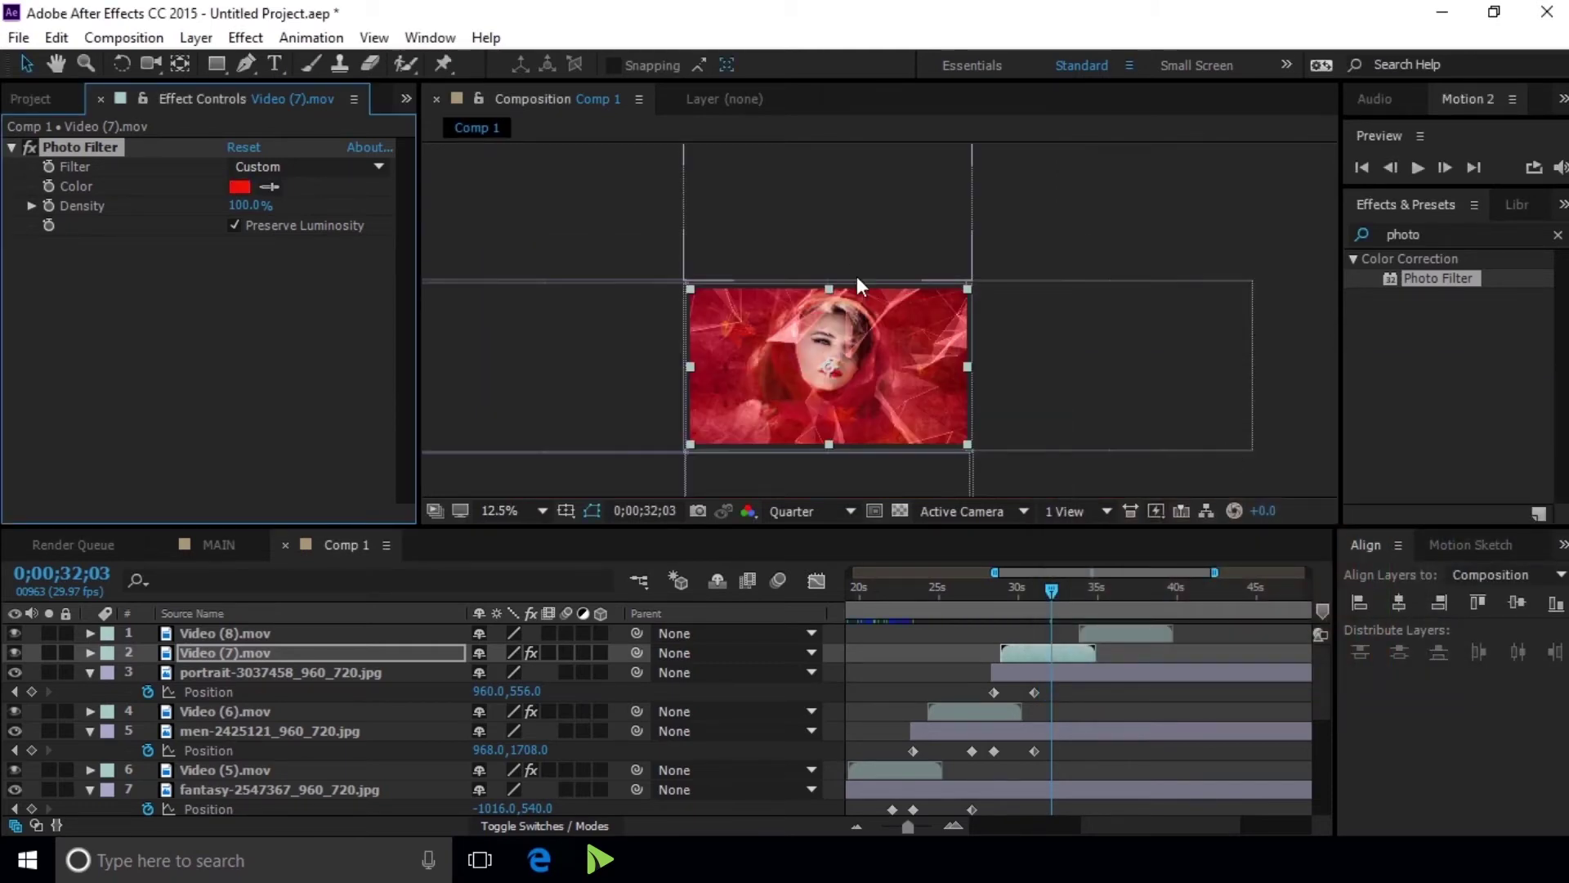
mouse_move(1051, 582)
left_mouse_down()
mouse_move(1000, 582)
mouse_move(1146, 588)
left_mouse_up()
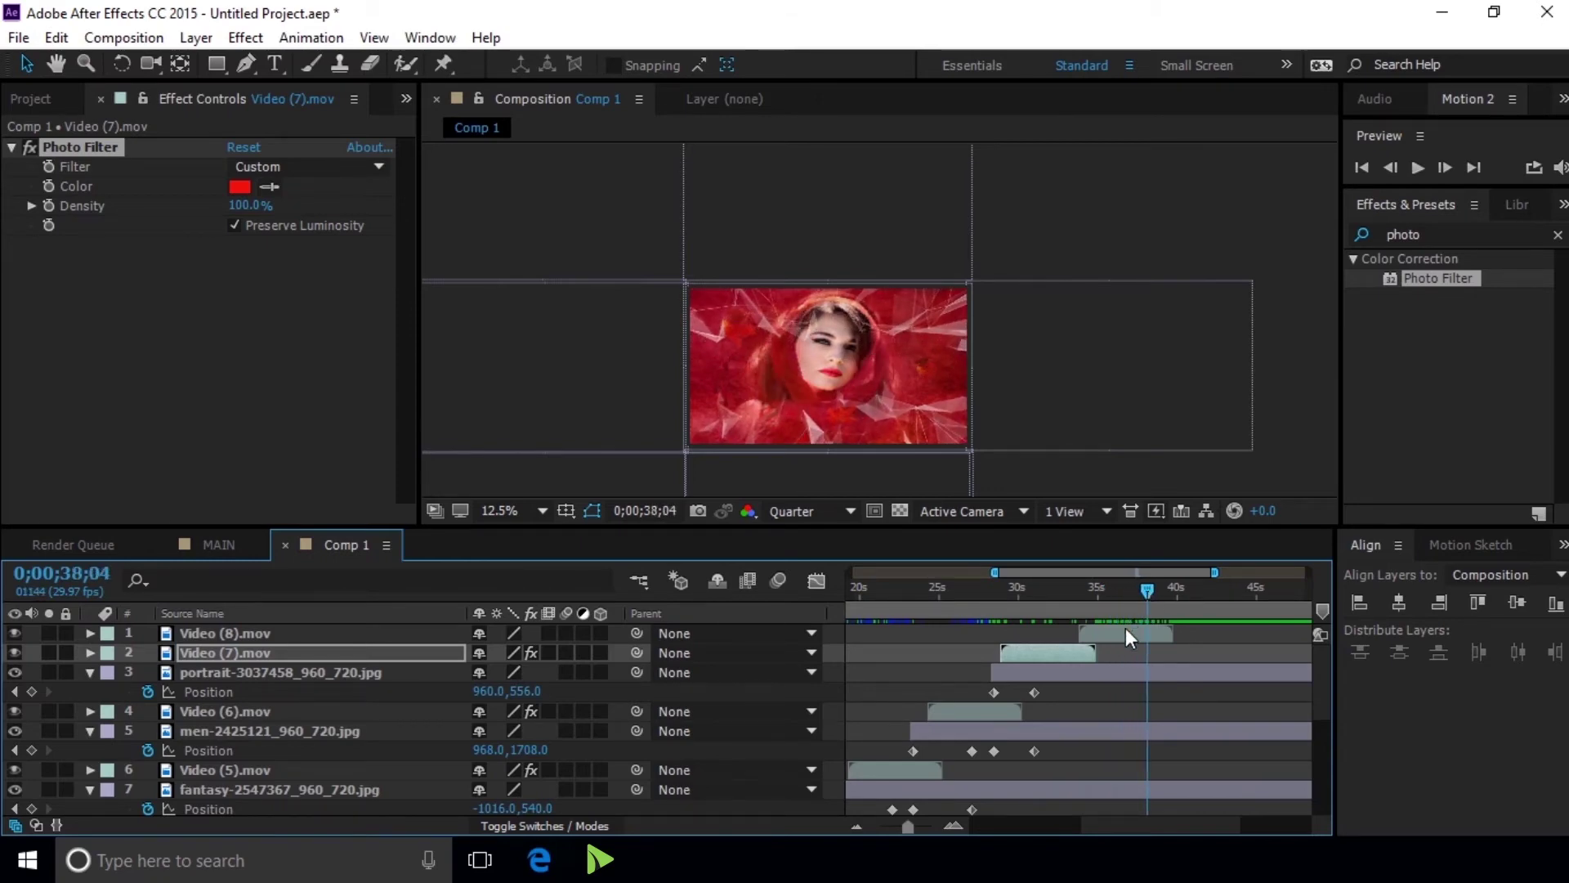
Copy the red Photo Filter from Video (7).mov and paste it onto Video (8).mov
left_click(1051, 654)
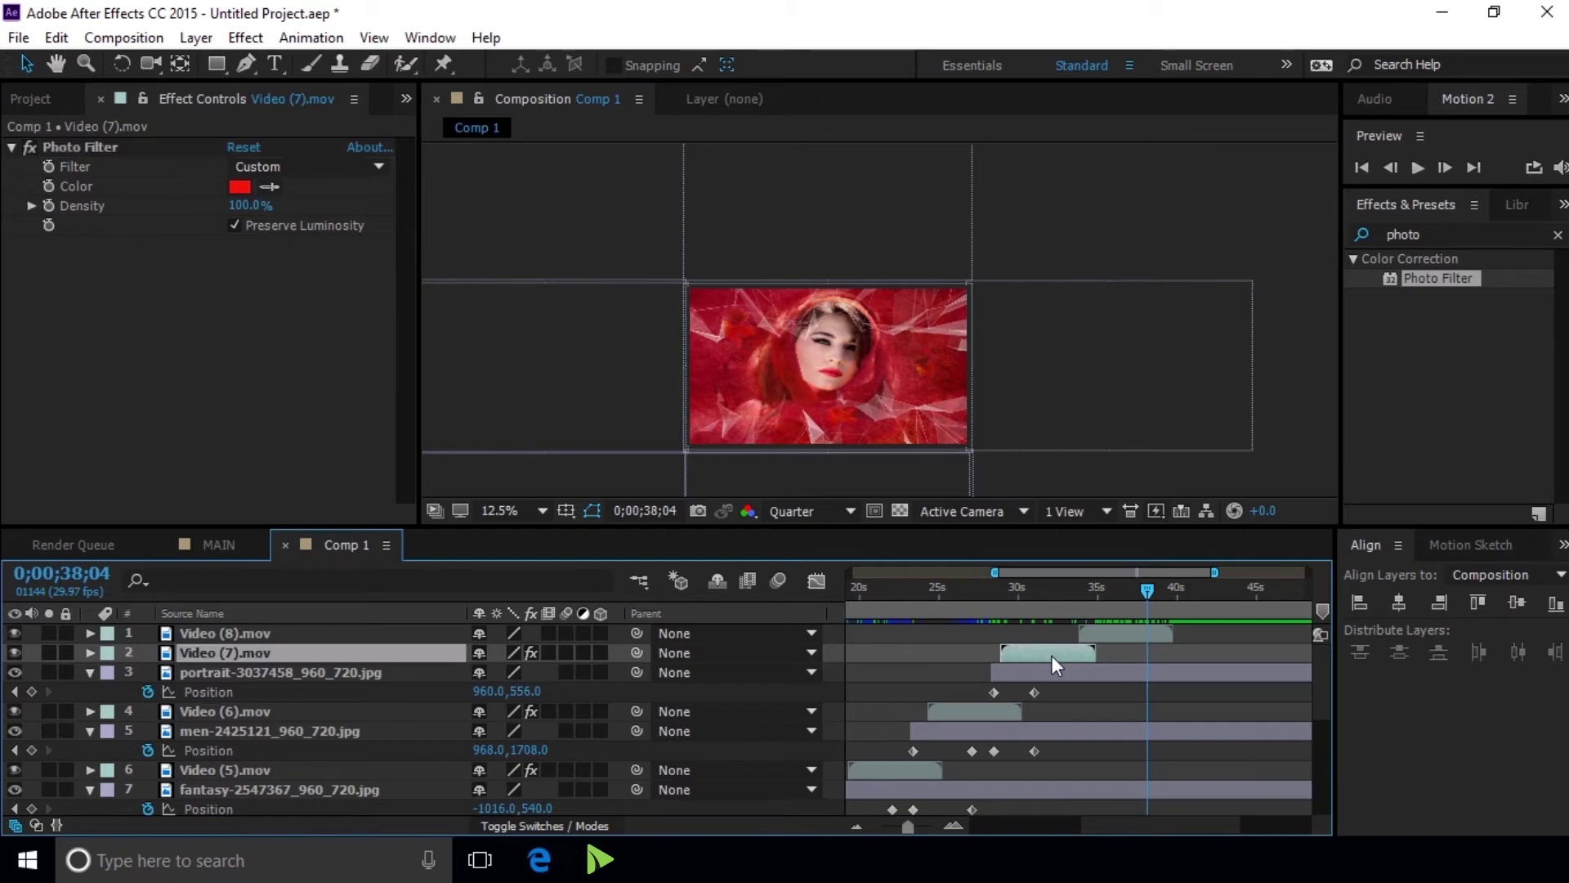
left_click(65, 148)
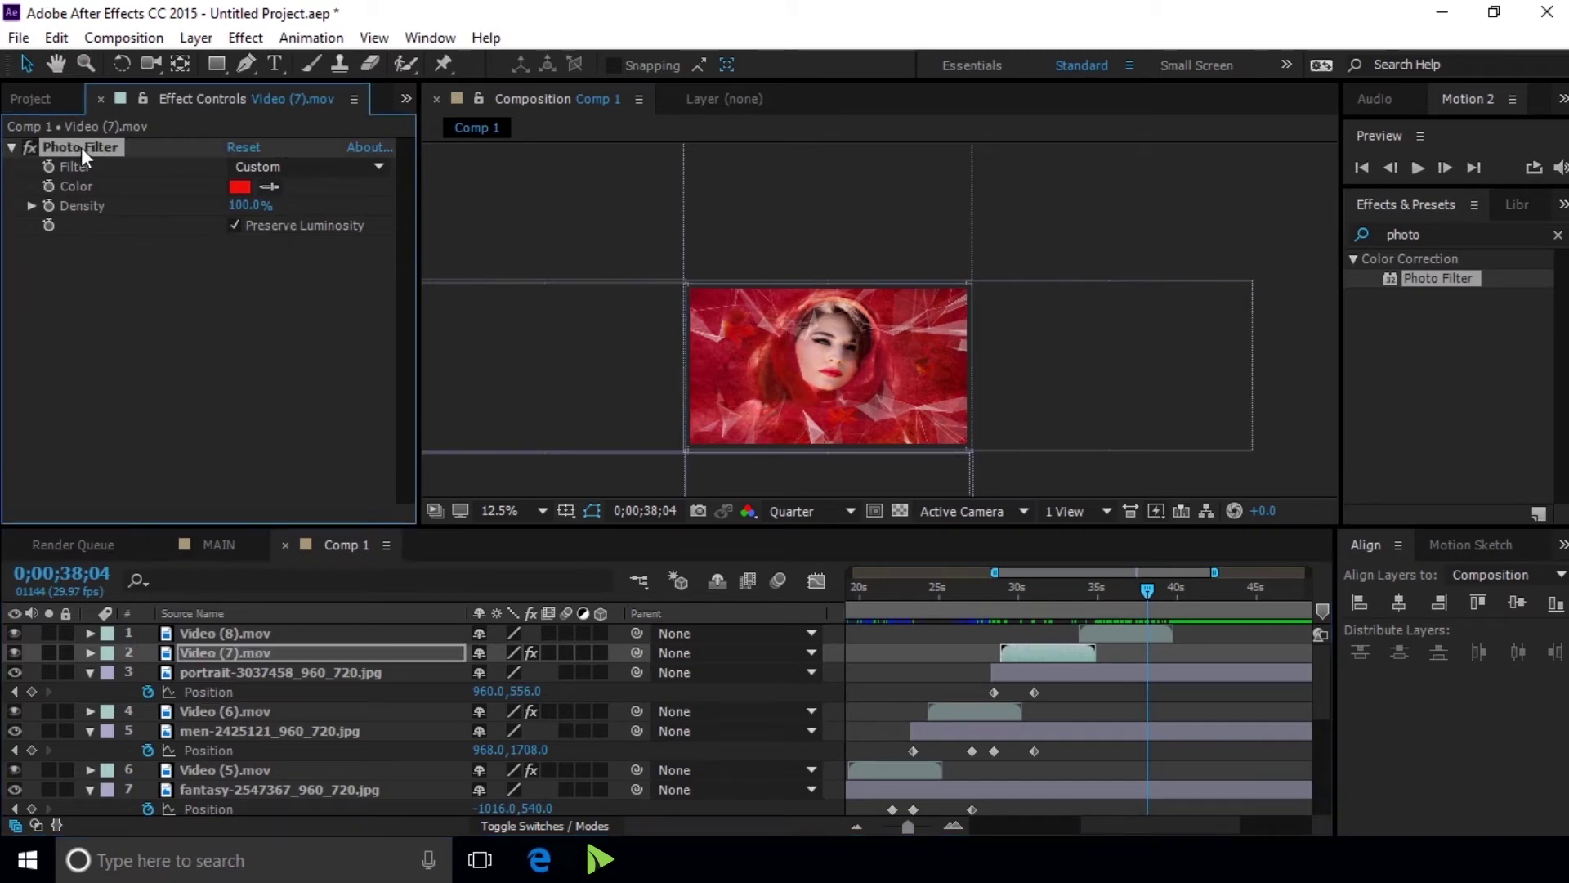
left_click(57, 38)
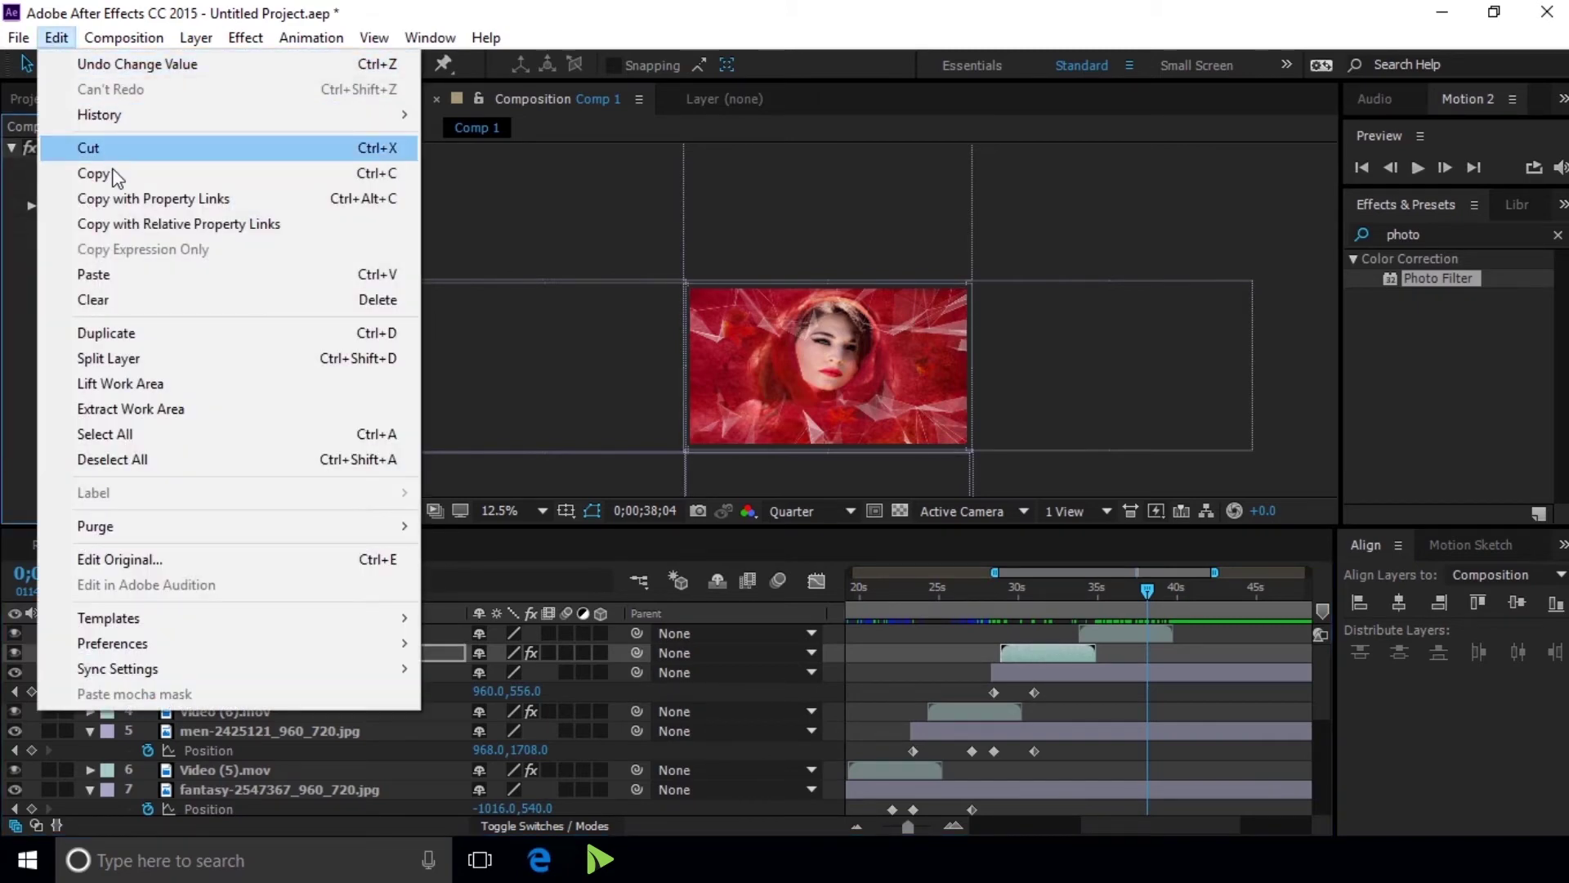
left_click(110, 171)
left_click(1121, 628)
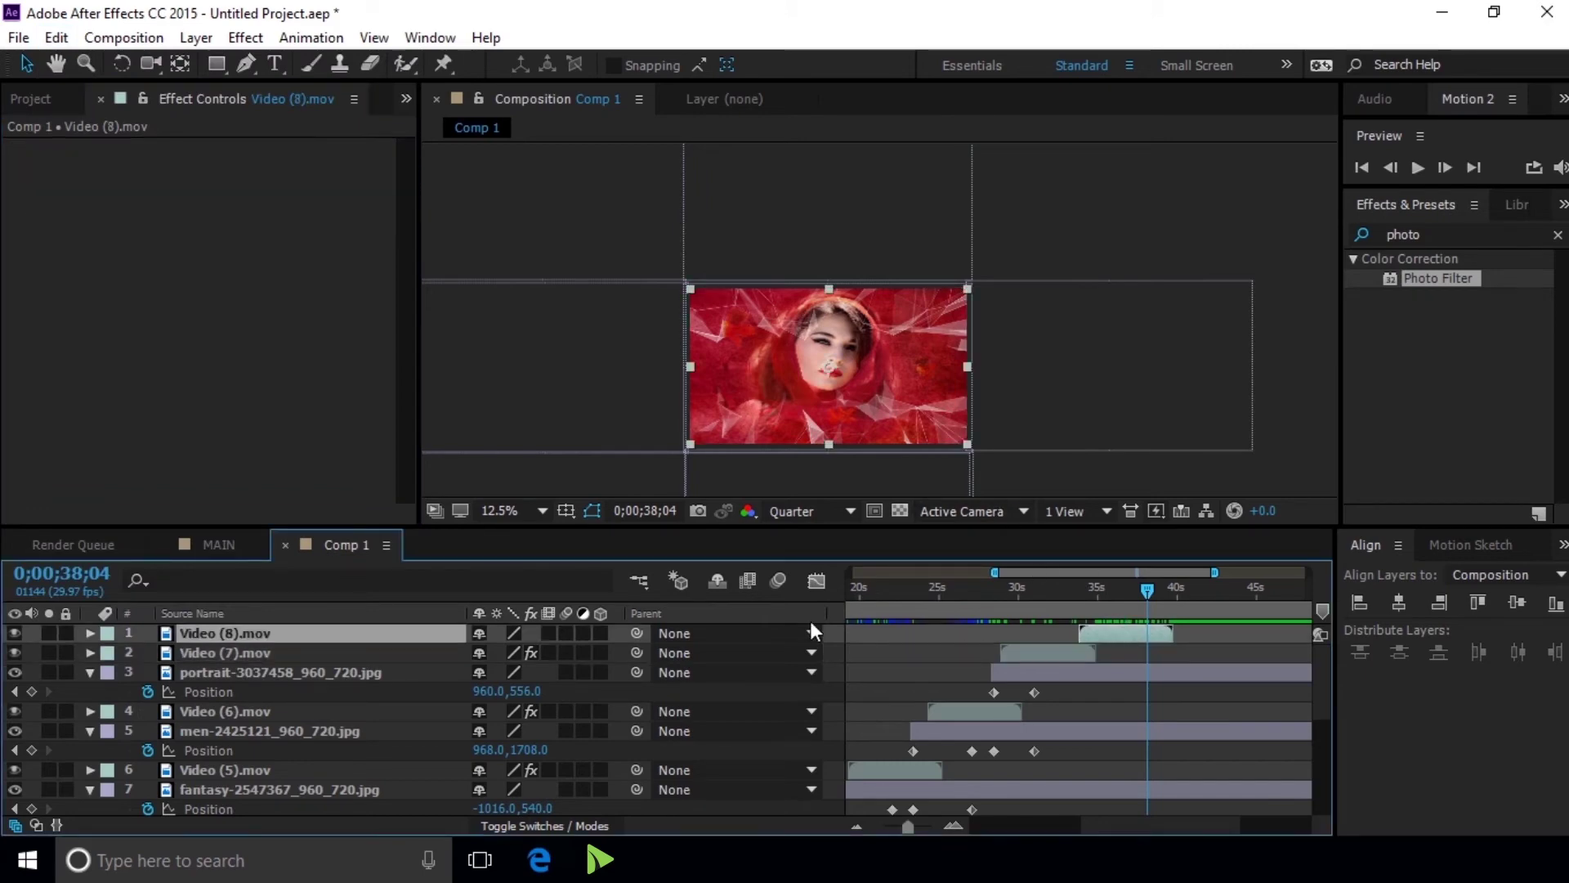
left_click(57, 37)
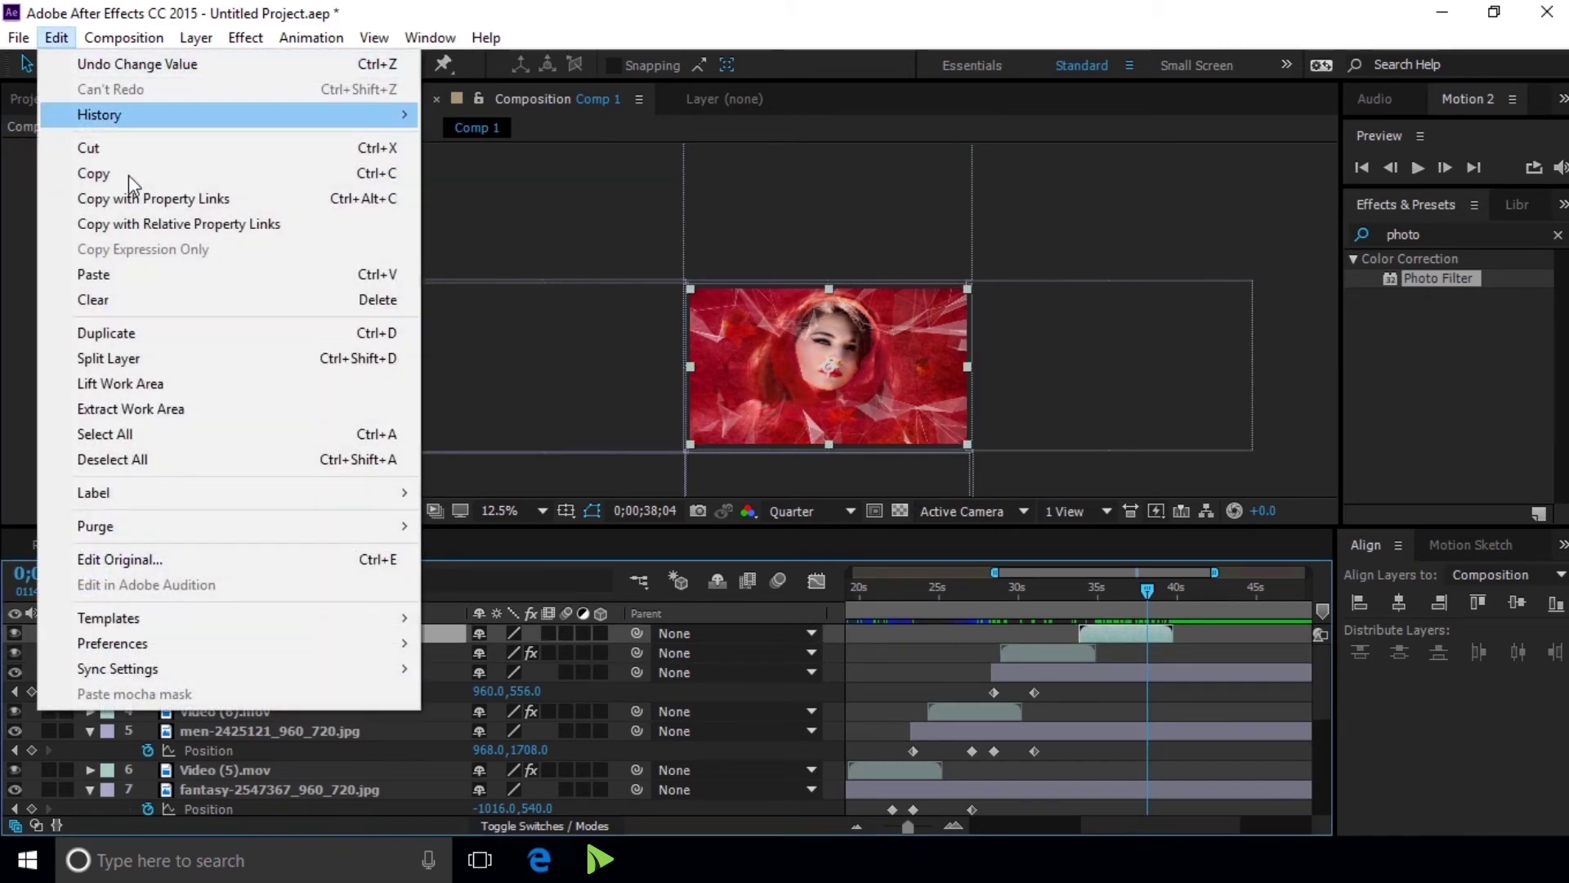
left_click(174, 274)
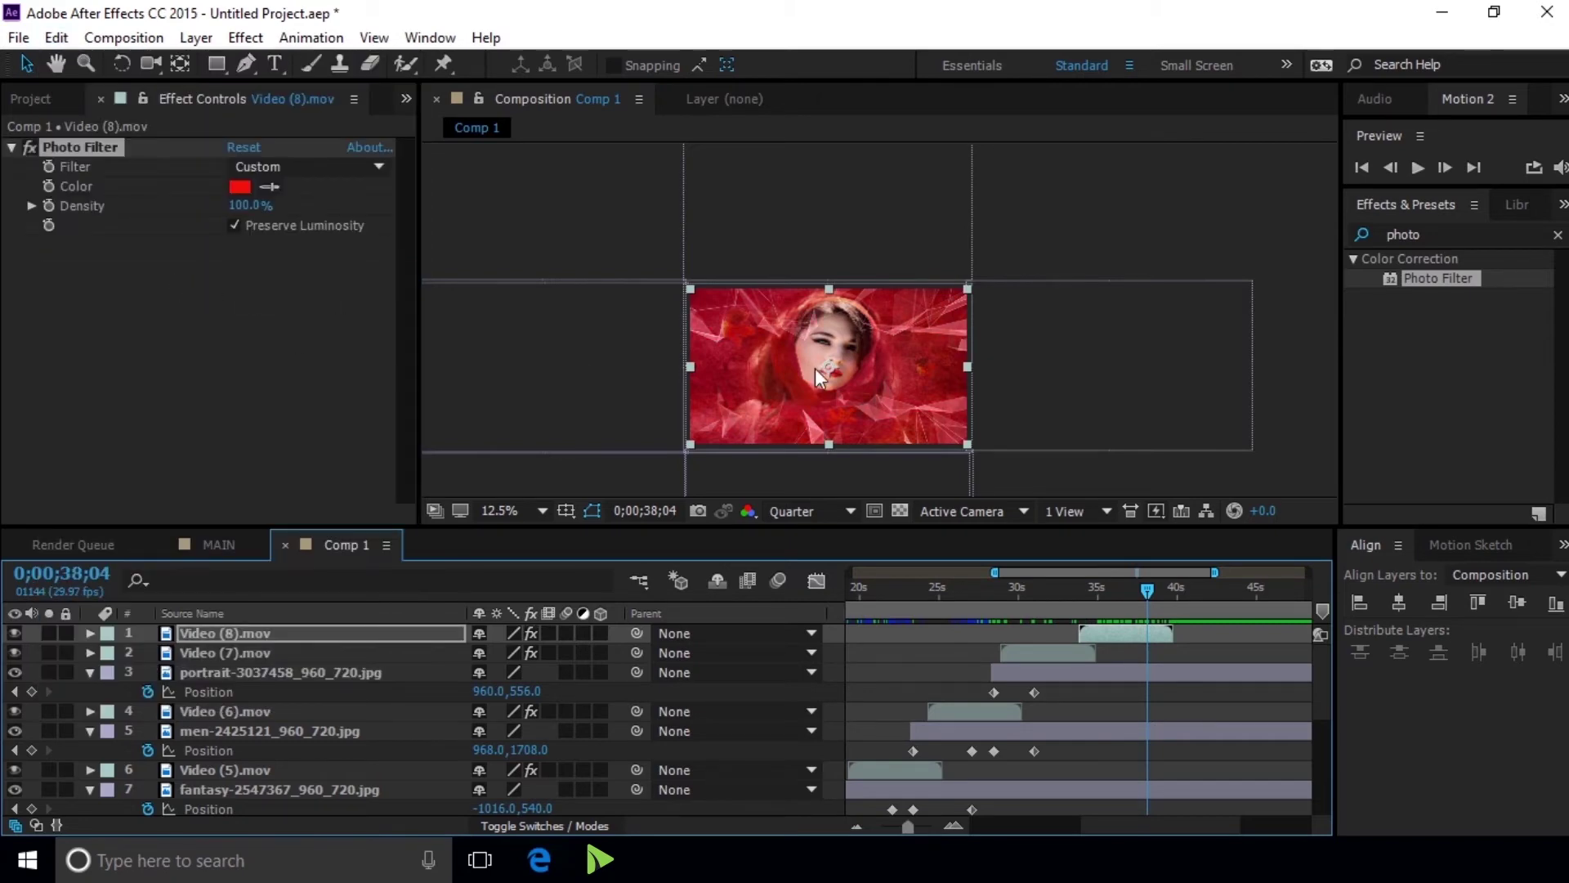
left_click_drag(1147, 590, 1170, 590)
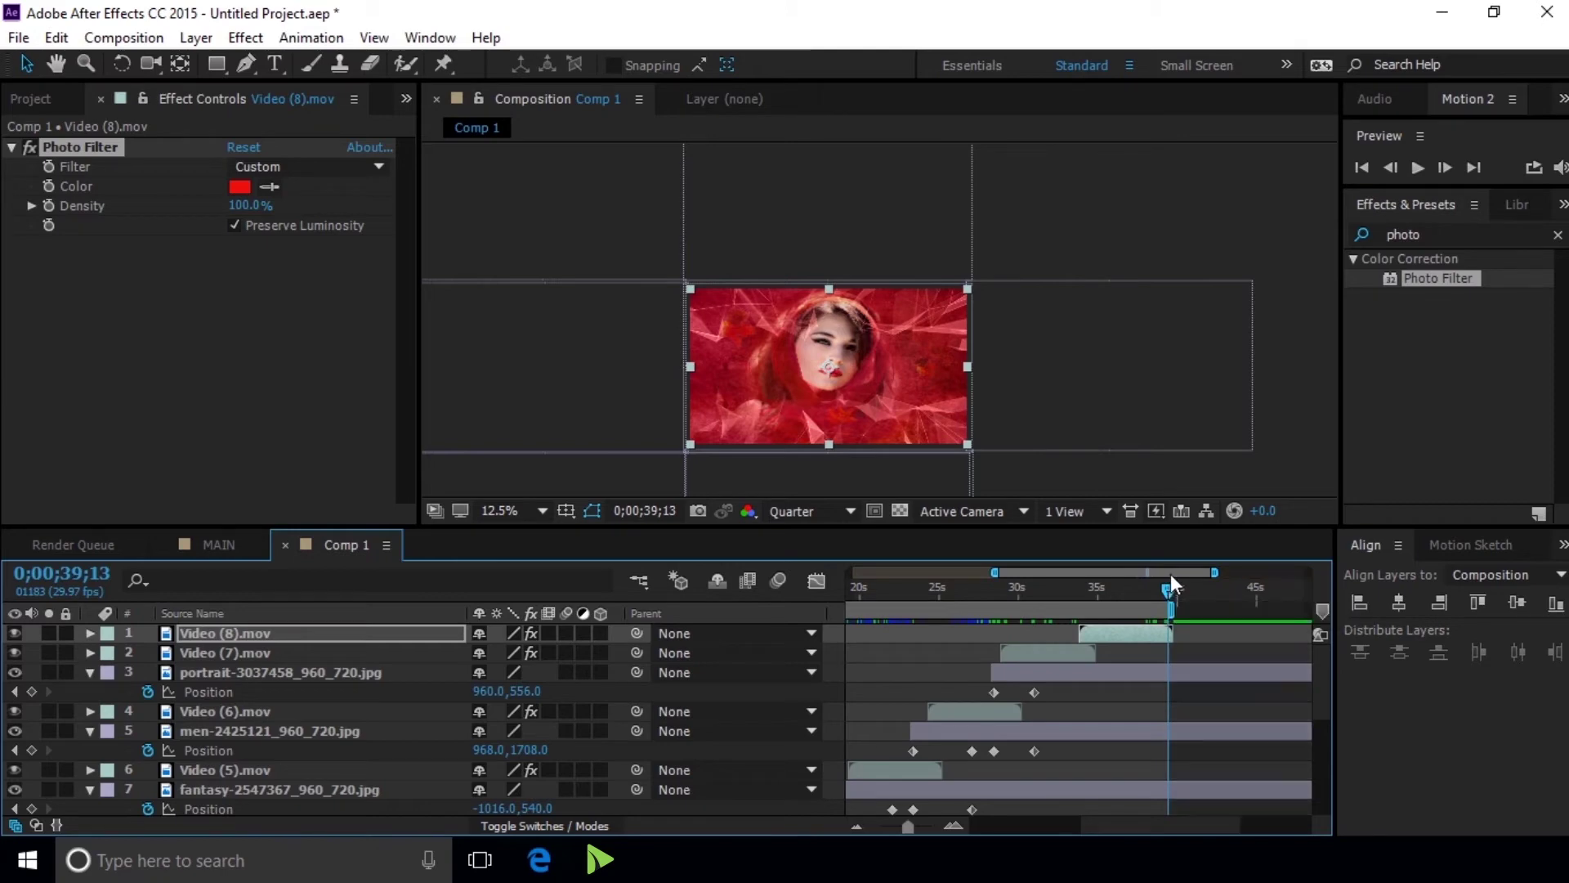
left_click(1362, 168)
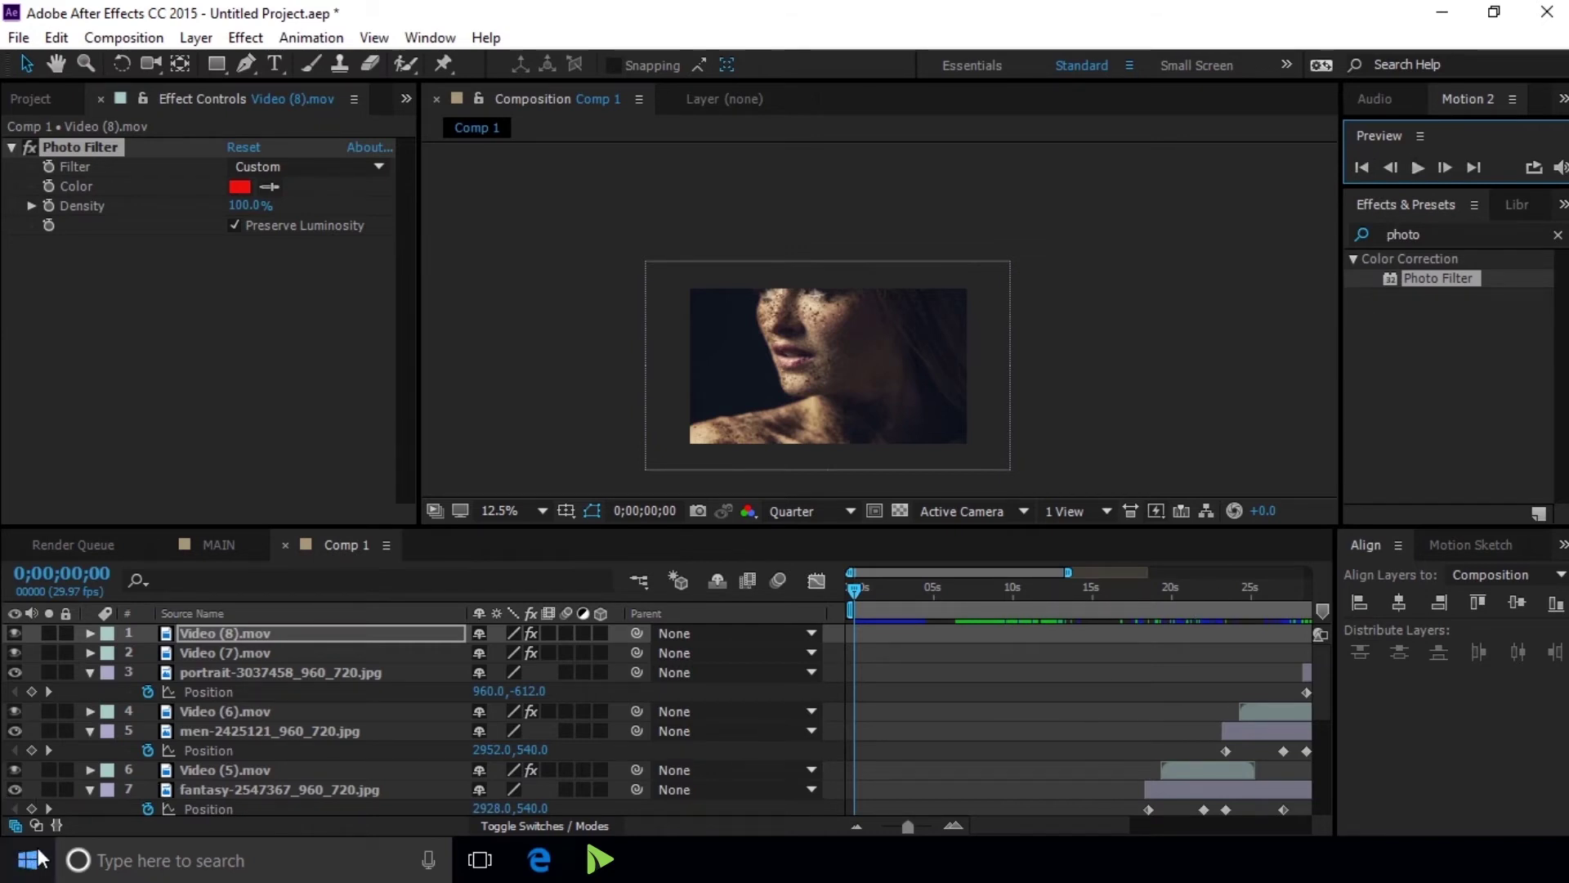
Drag the Parent column divider left to widen the layer bar area
scroll(1127, 728, "down", 3)
scroll(1022, 760, "down", 3)
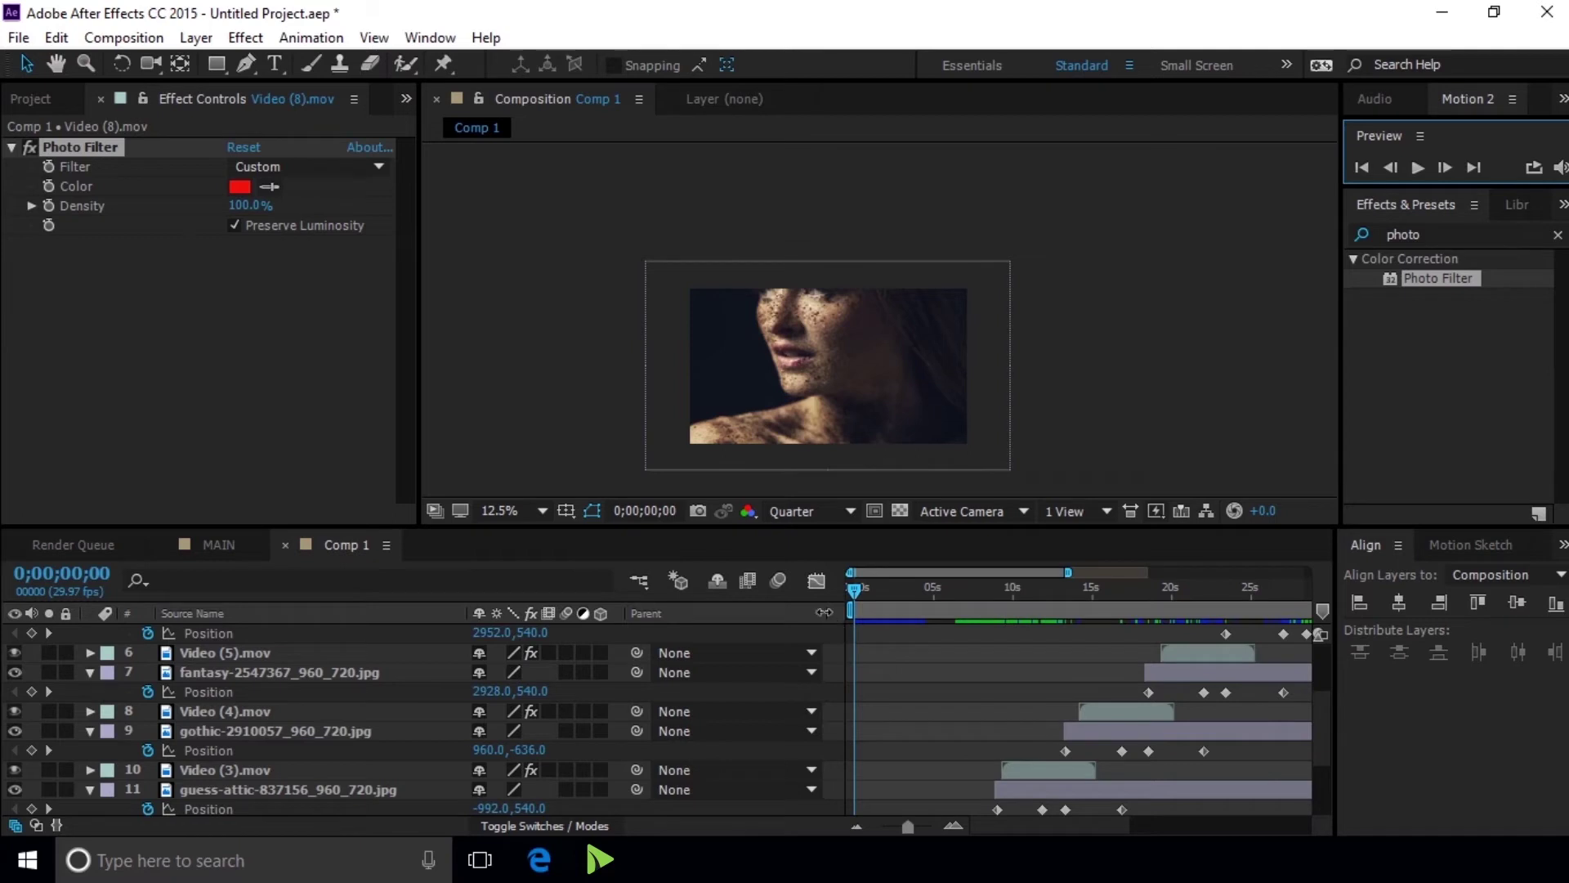
left_click_drag(824, 612, 758, 612)
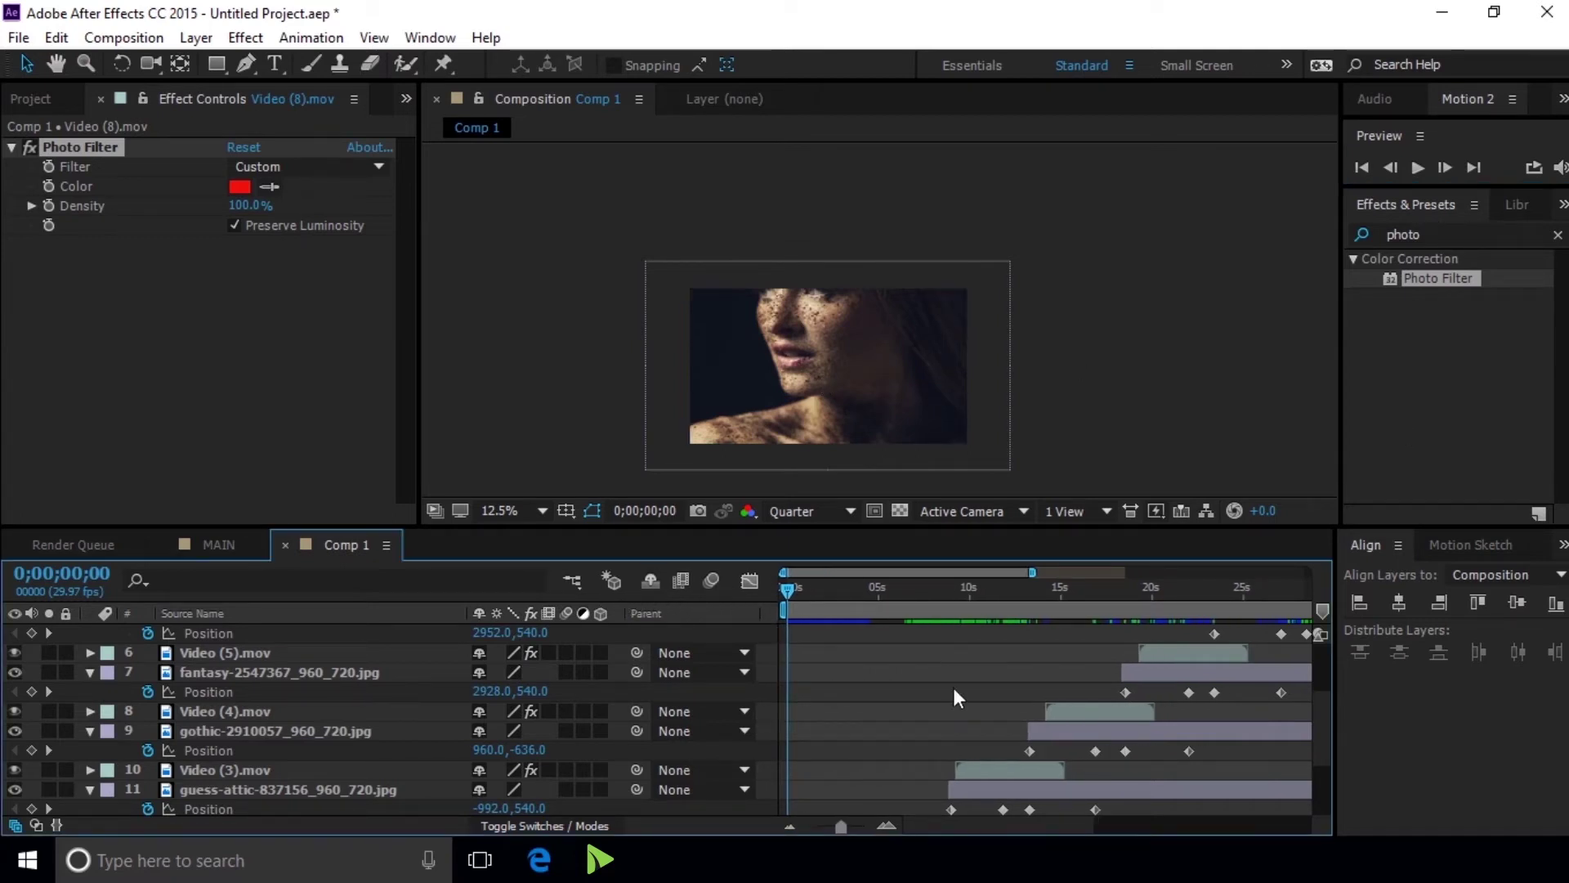
scroll(955, 690, "down", 3)
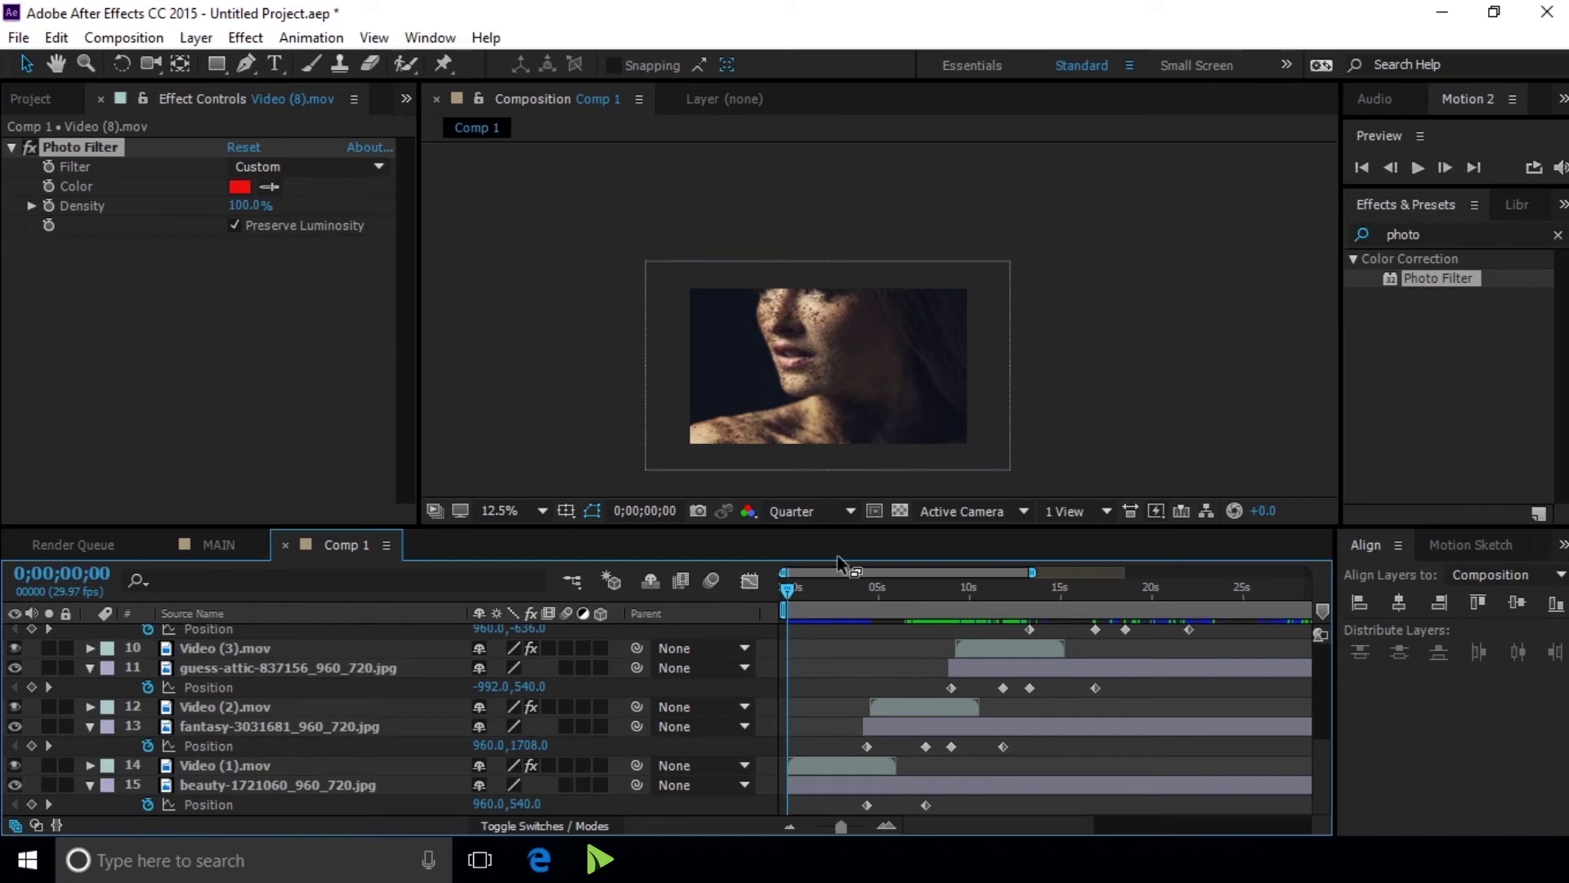
Scrub through the montage's opening seconds and return to the first frame
left_click_drag(783, 587, 813, 588)
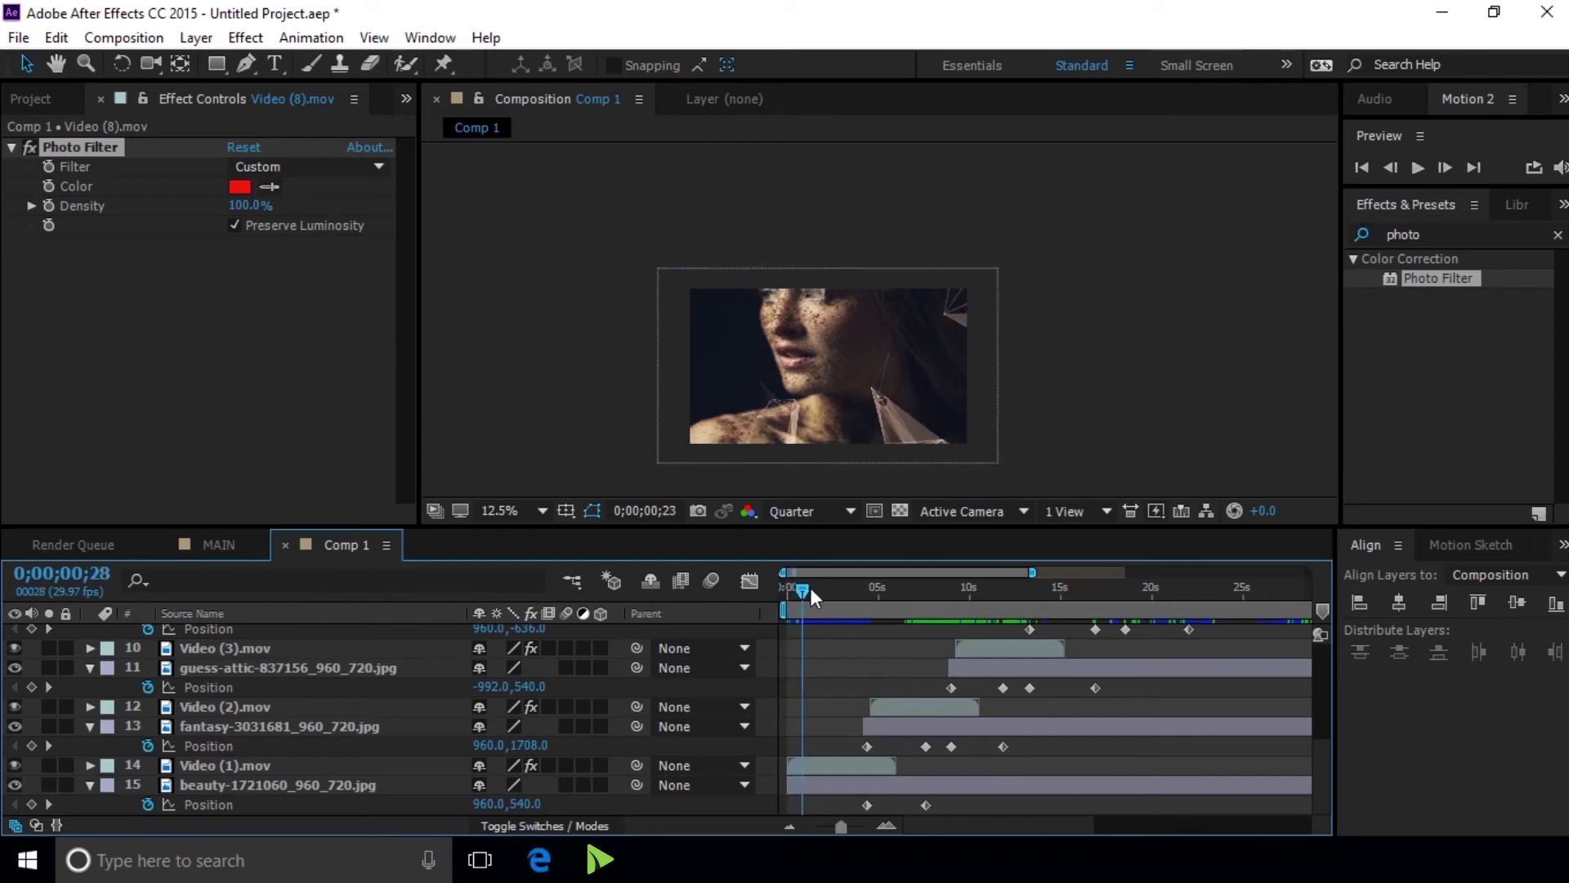
left_click_drag(814, 587, 1222, 602)
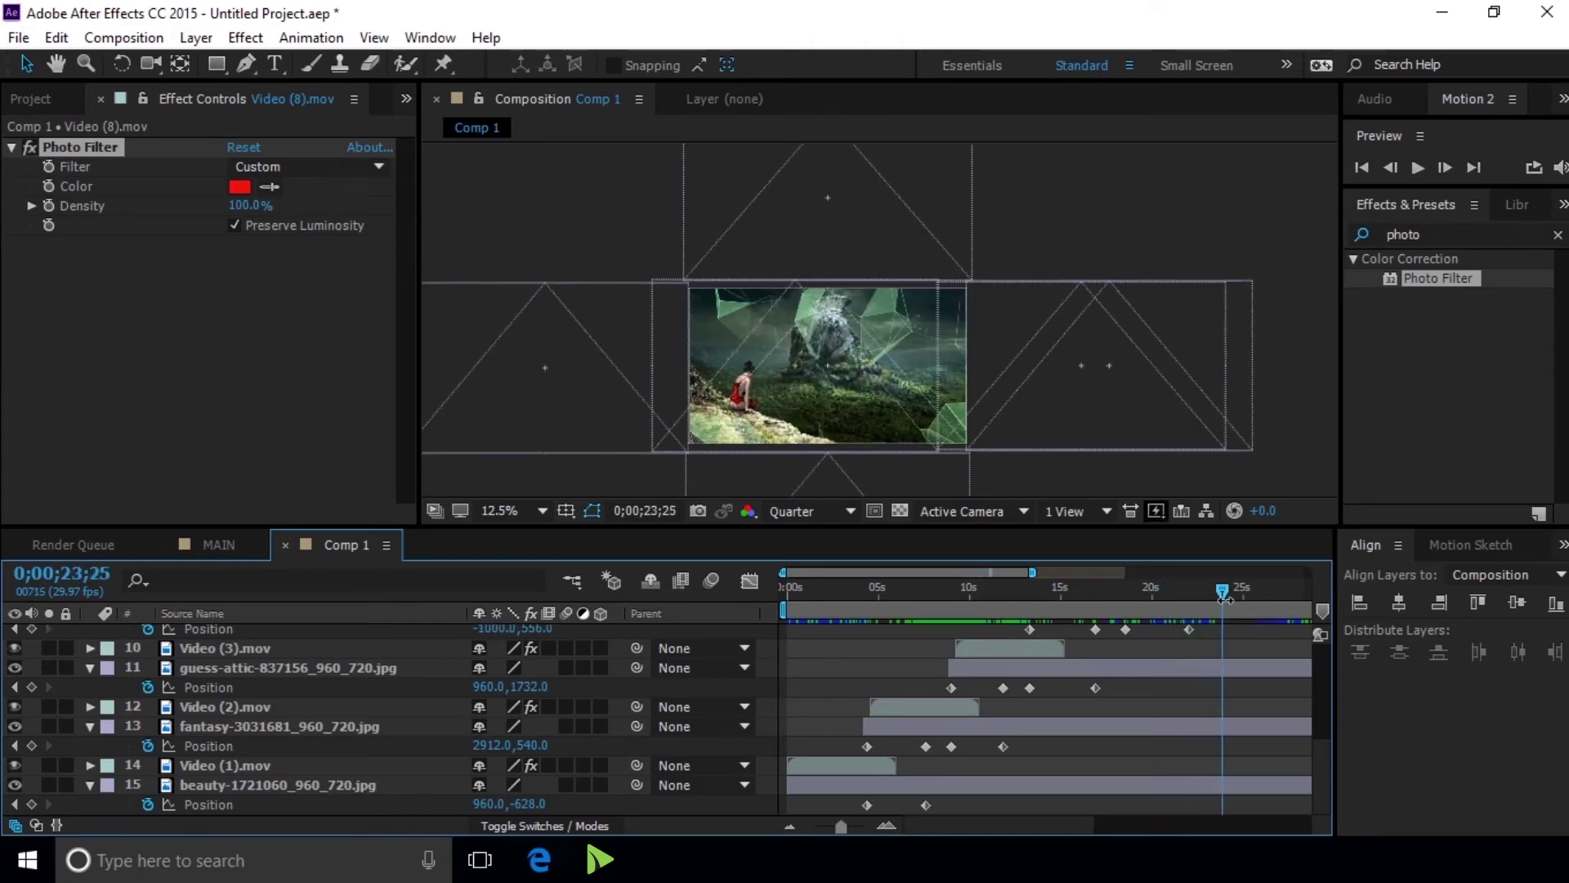
scroll(1314, 719, "up", 3)
scroll(1307, 720, "up", 3)
scroll(1298, 702, "up", 3)
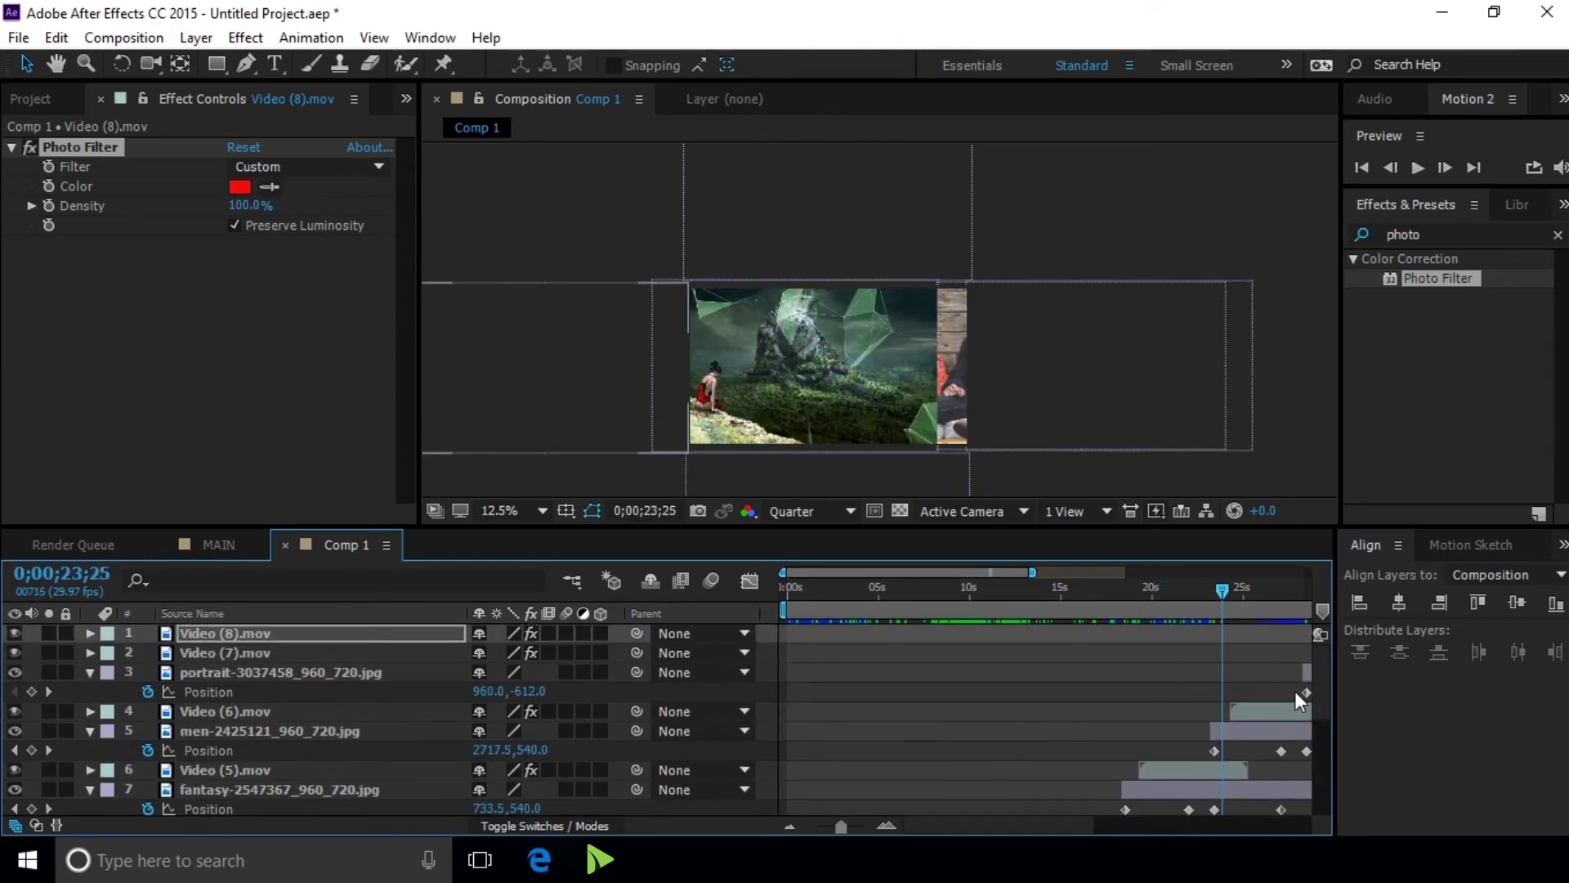
scroll(1288, 699, "down", 5)
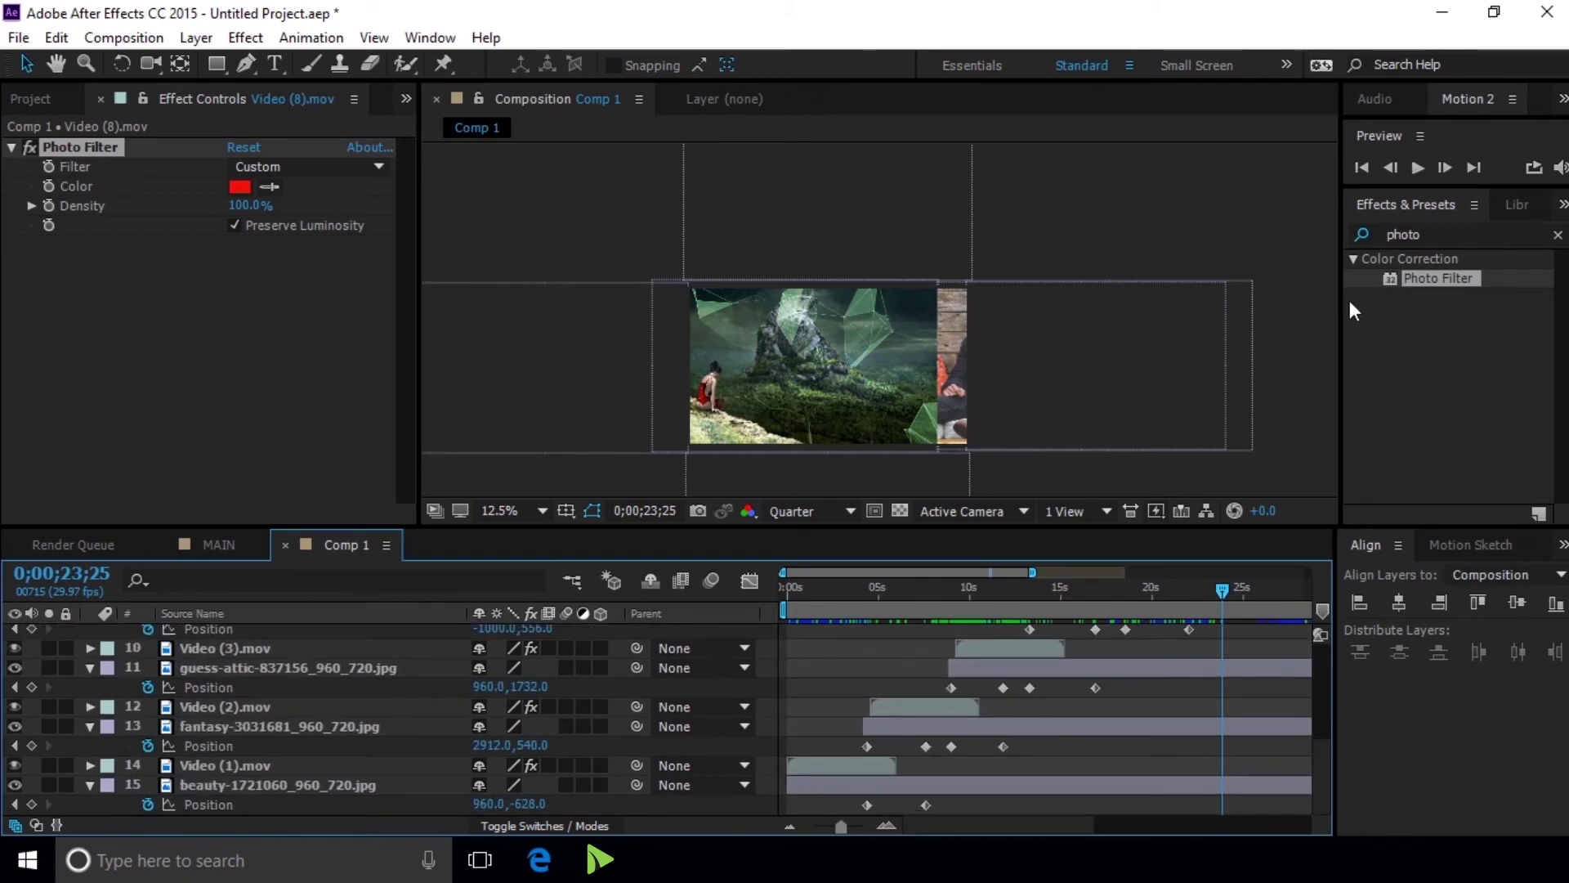
left_click(1362, 169)
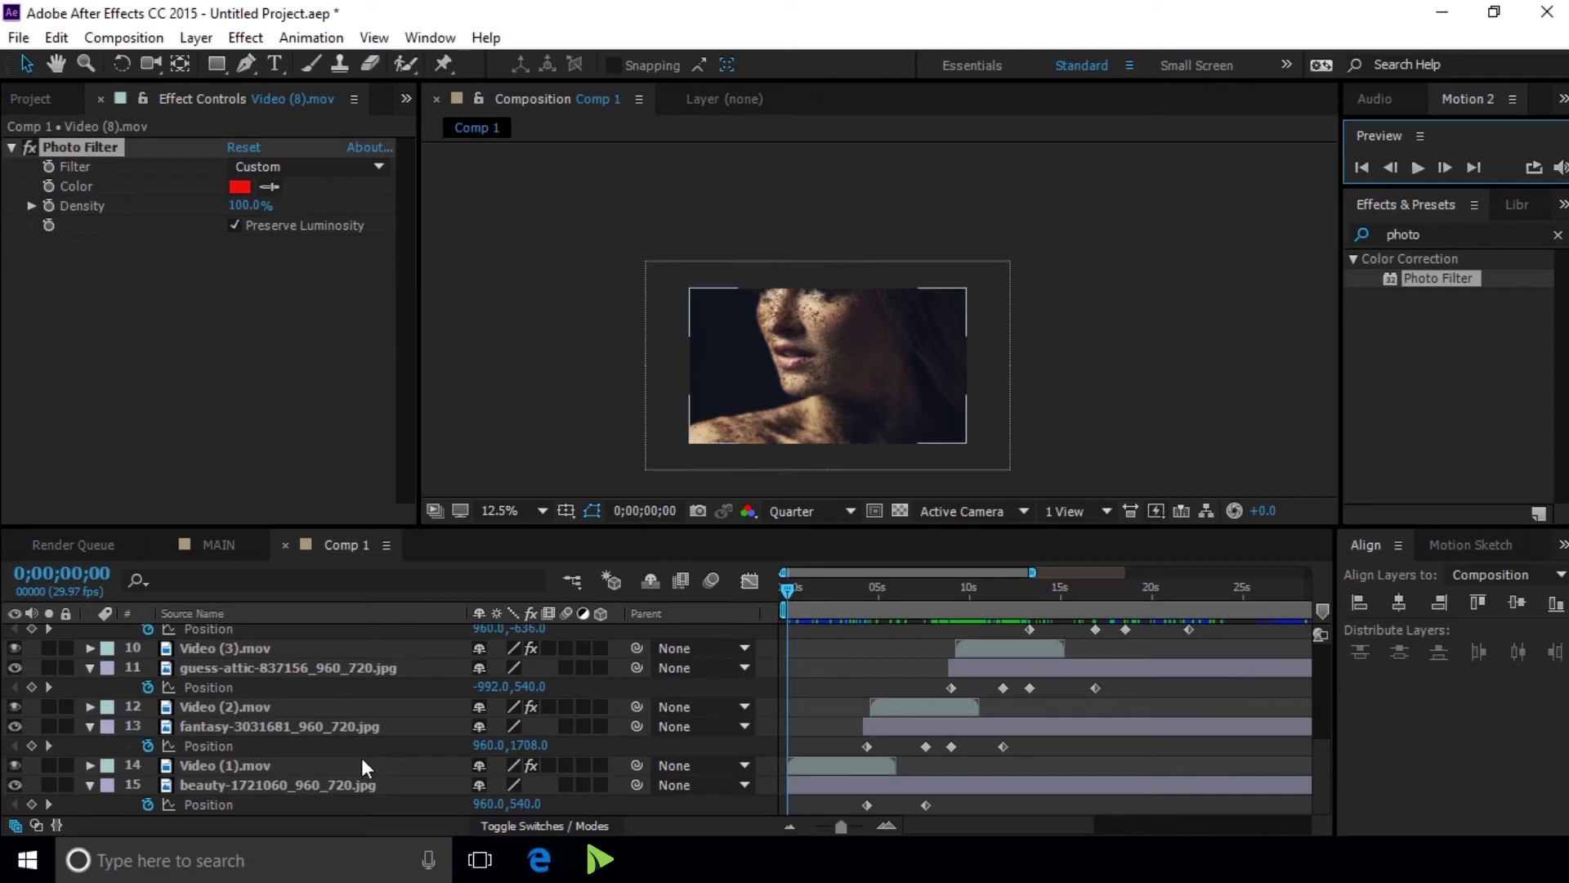
Create a black, comp-sized solid layer via Layer > New > Solid
left_click(200, 41)
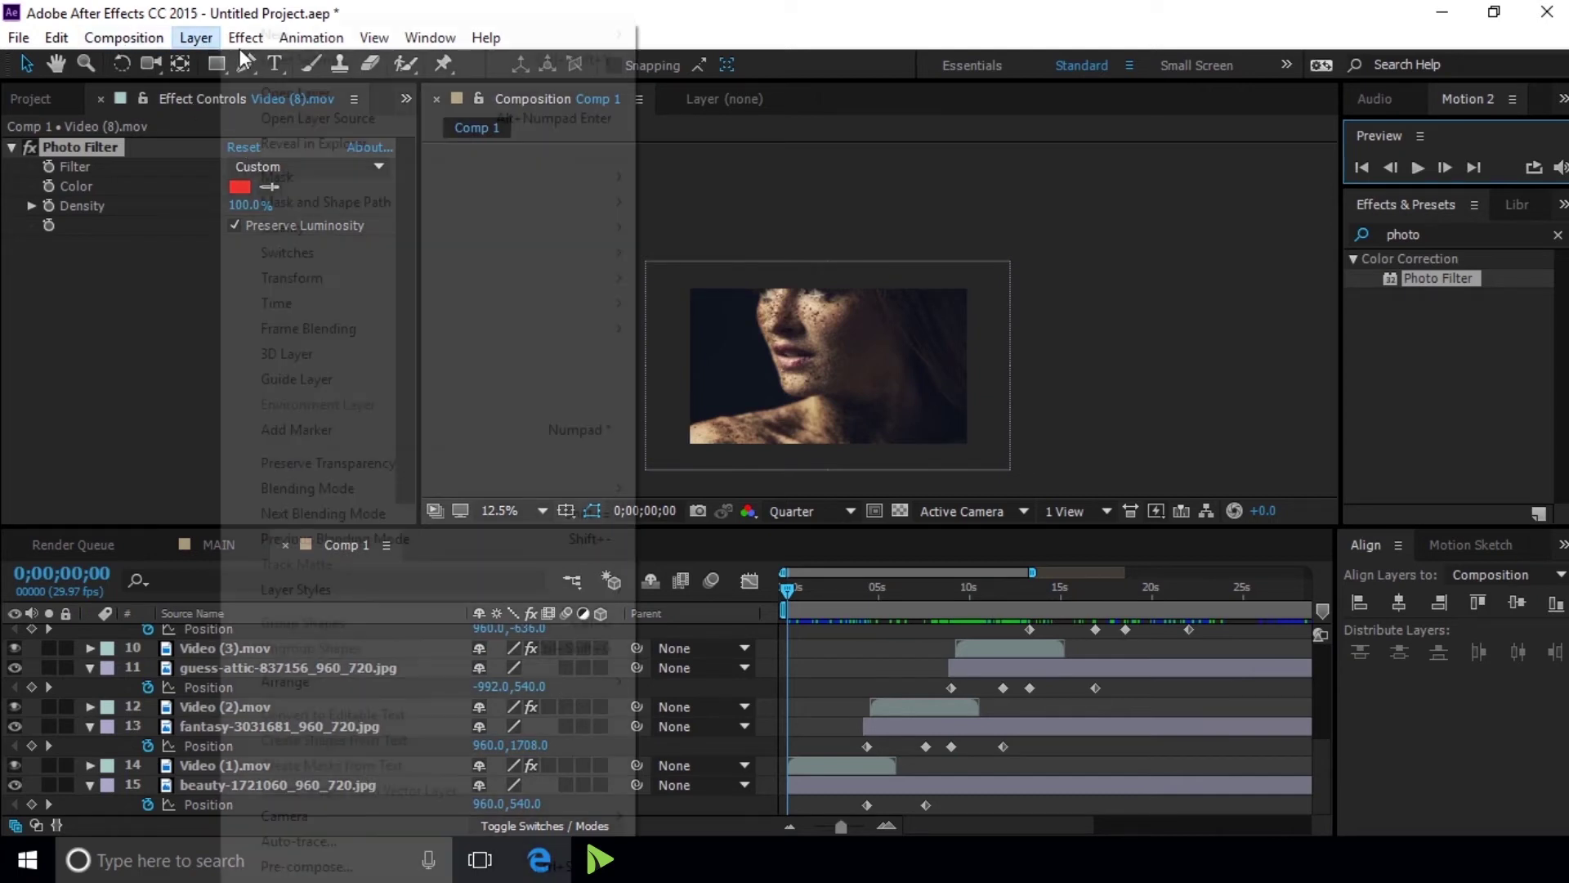
mouse_move(293, 37)
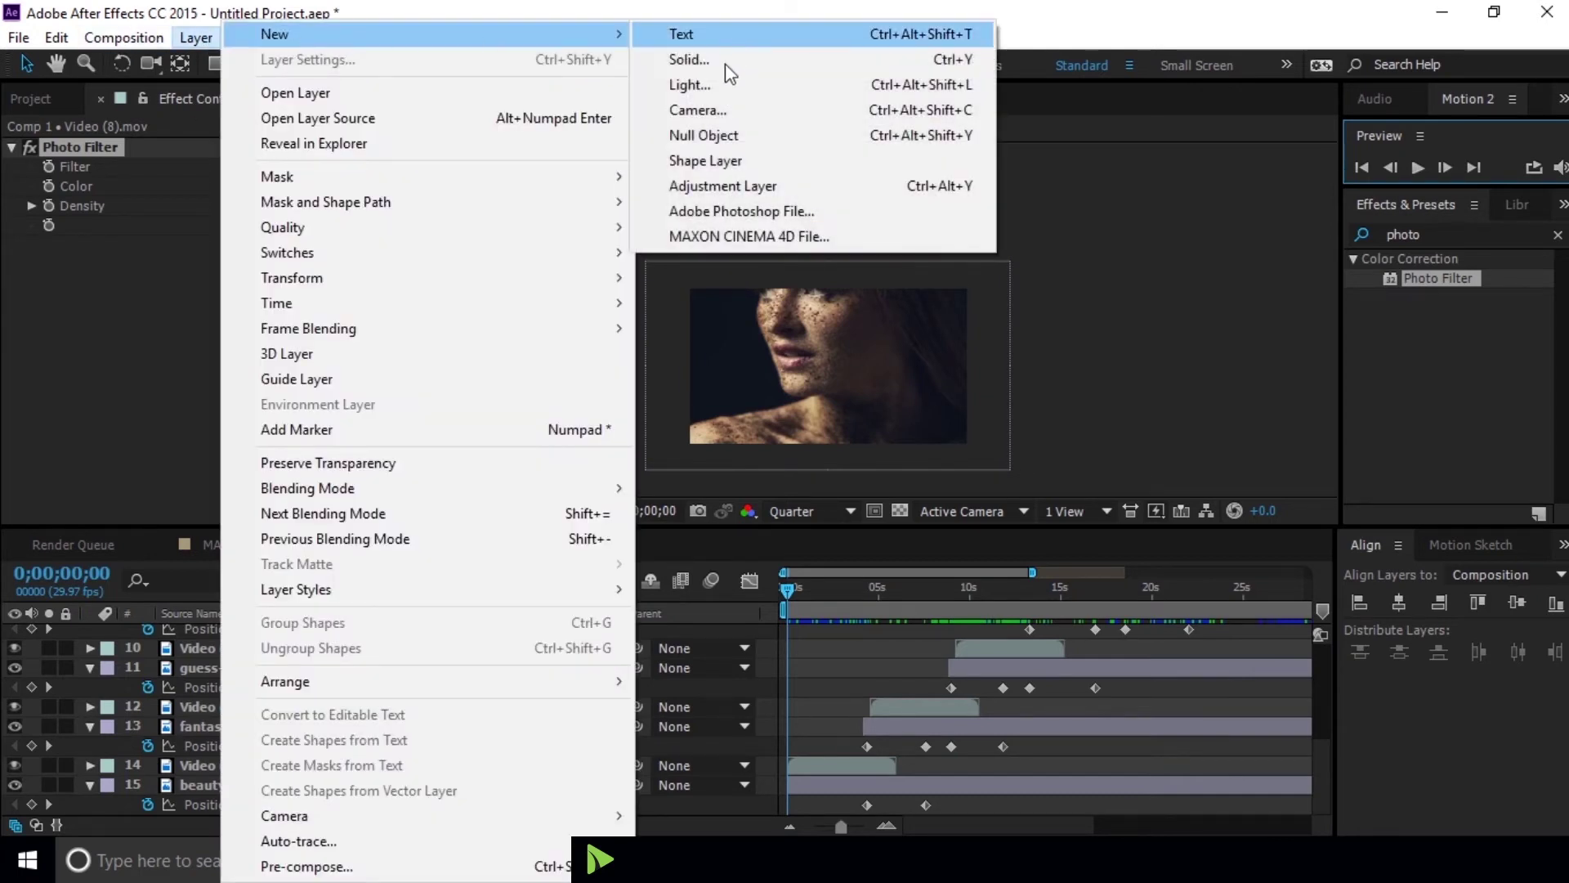
left_click(724, 61)
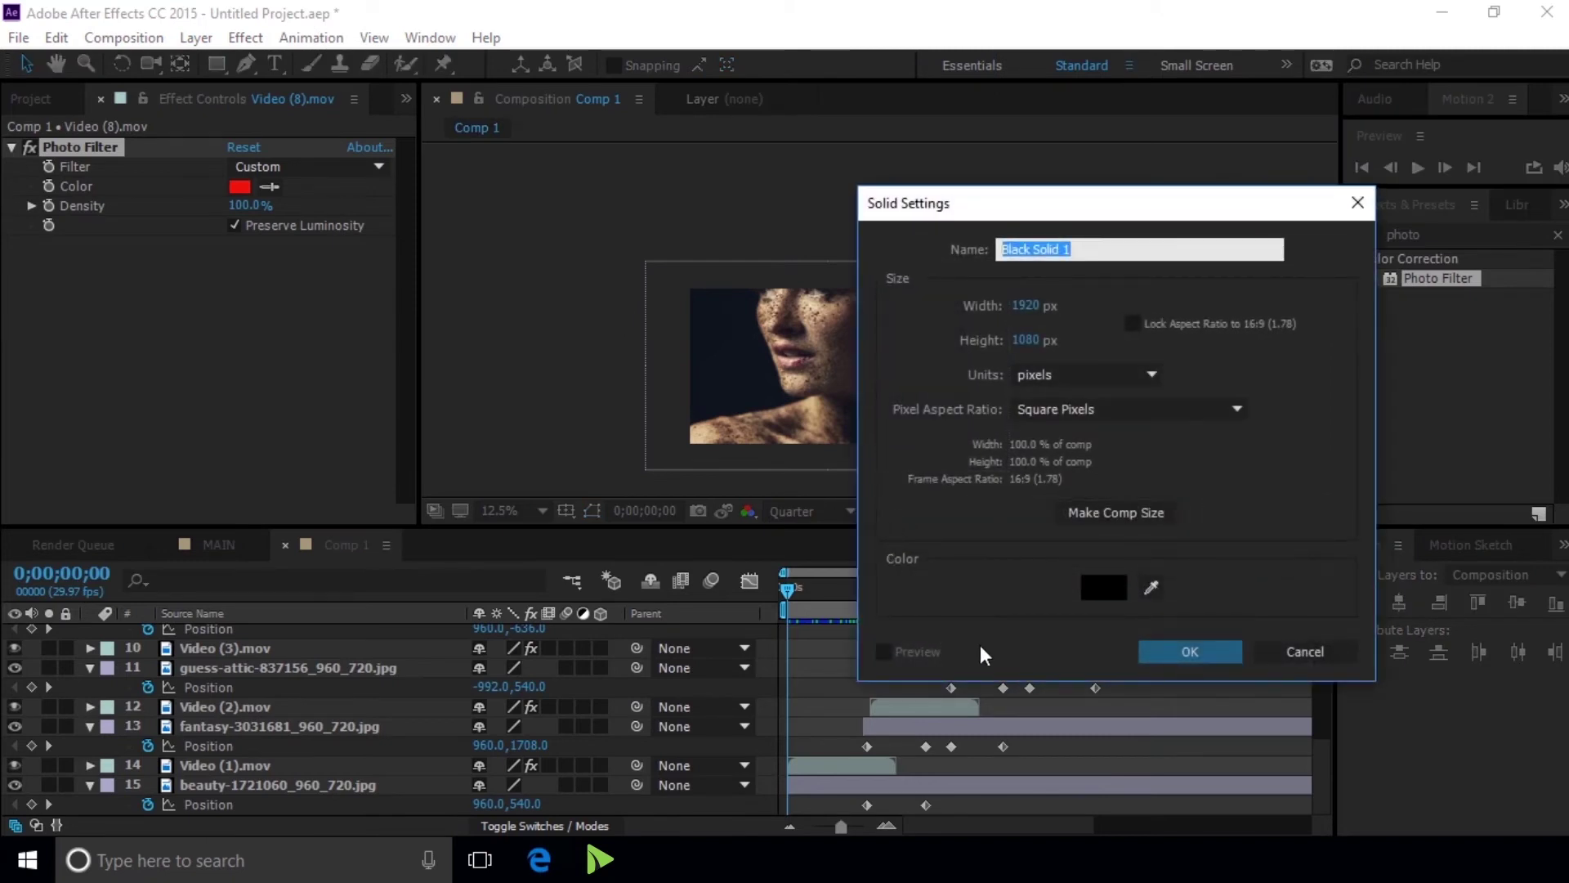
left_click(1190, 651)
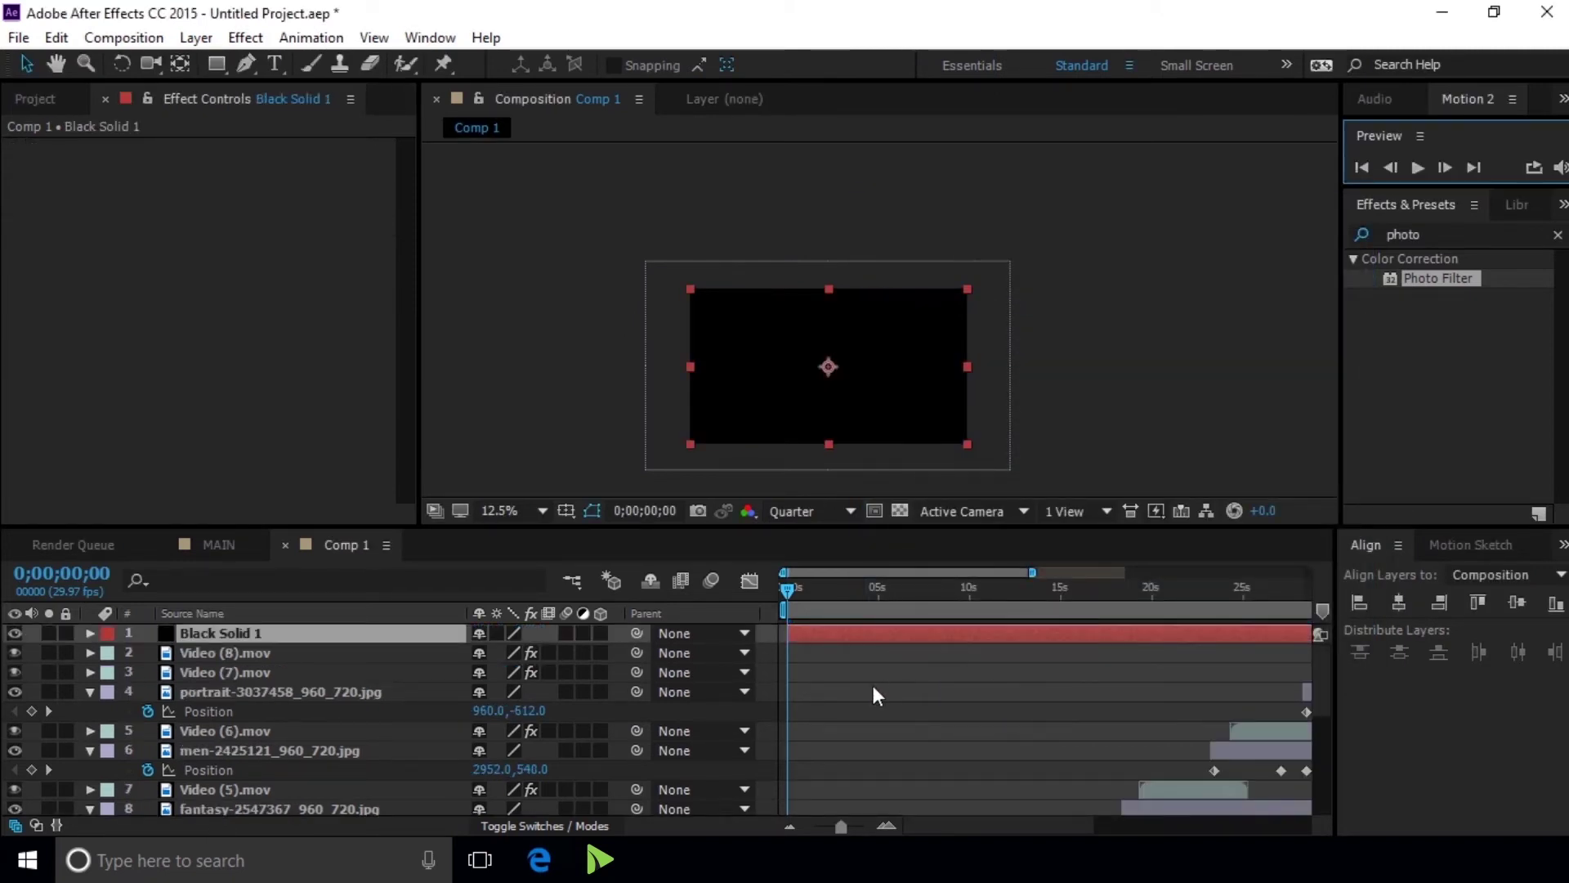
Apply Trapcode Particular to Black Solid 1 and view it at 3 seconds at 25% zoom
left_click(243, 36)
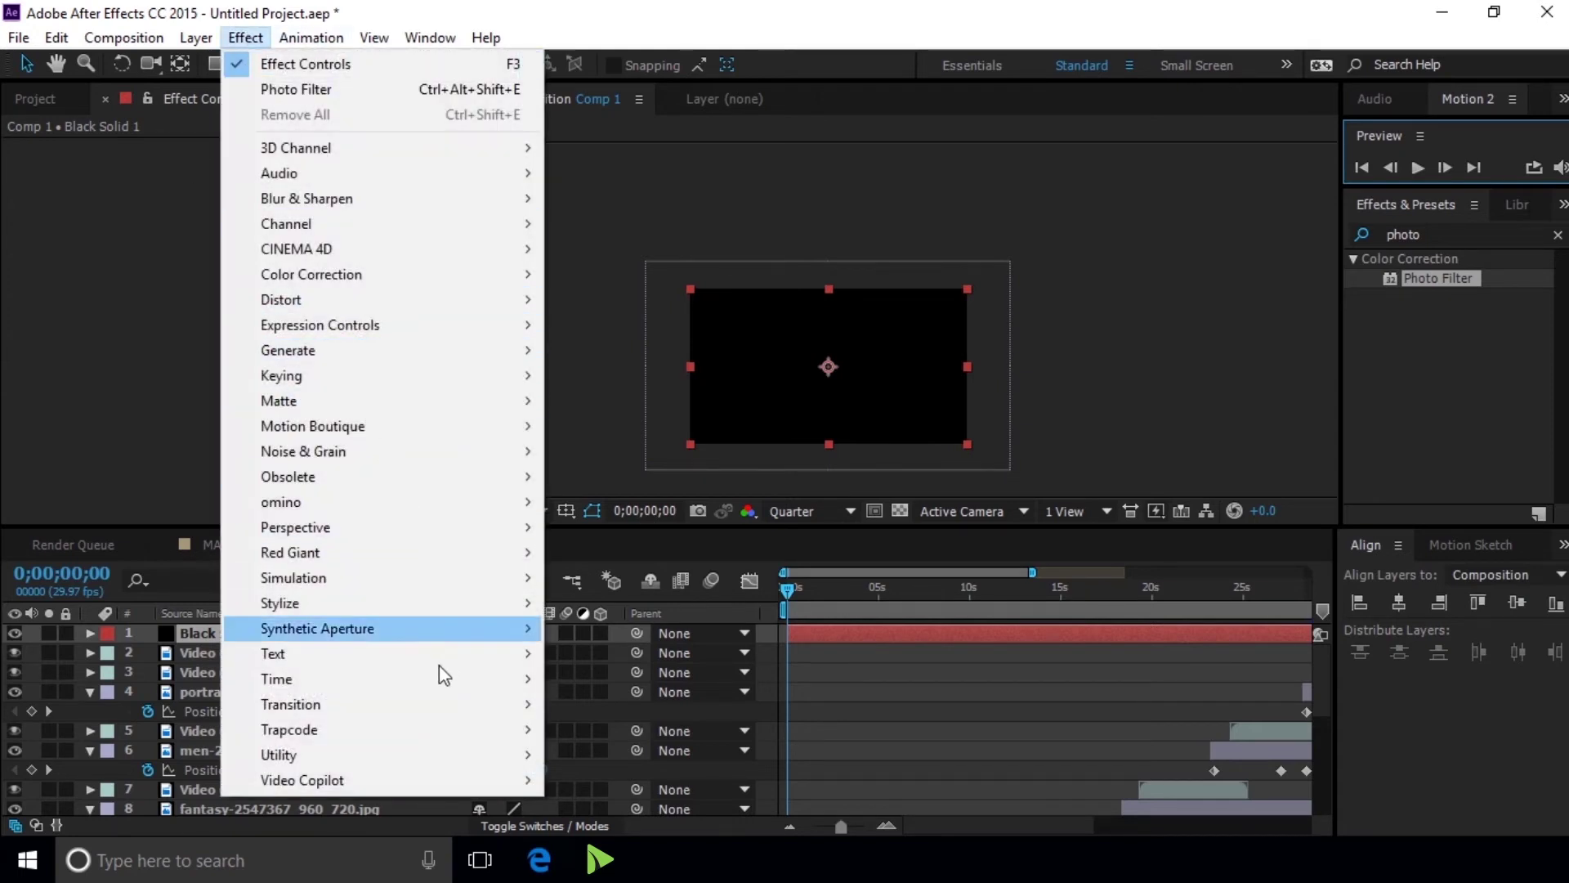
mouse_move(443, 721)
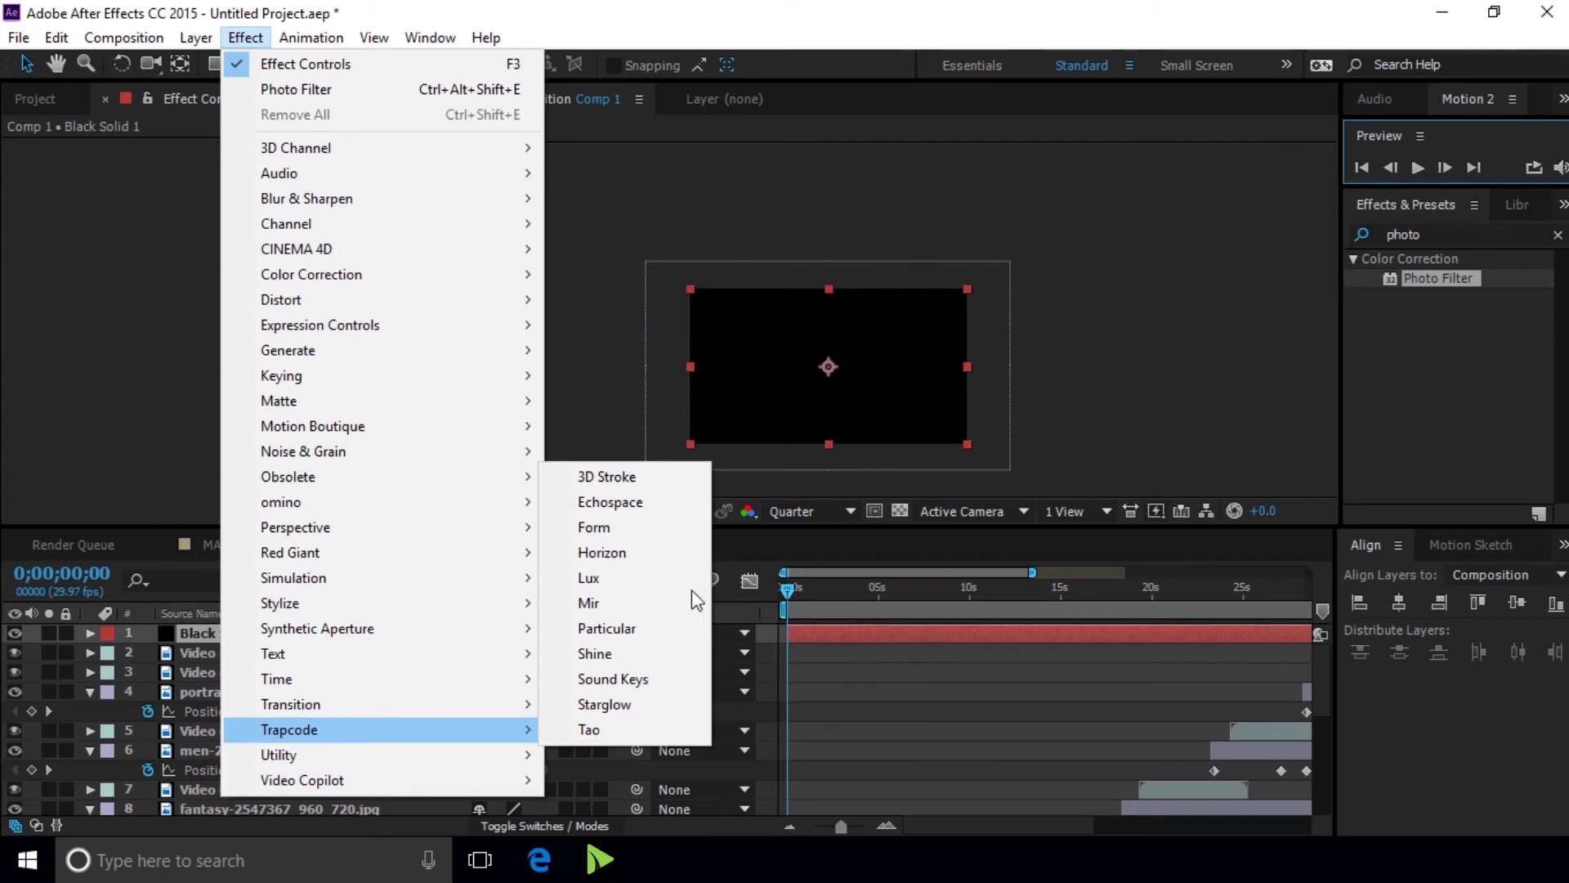
left_click(661, 628)
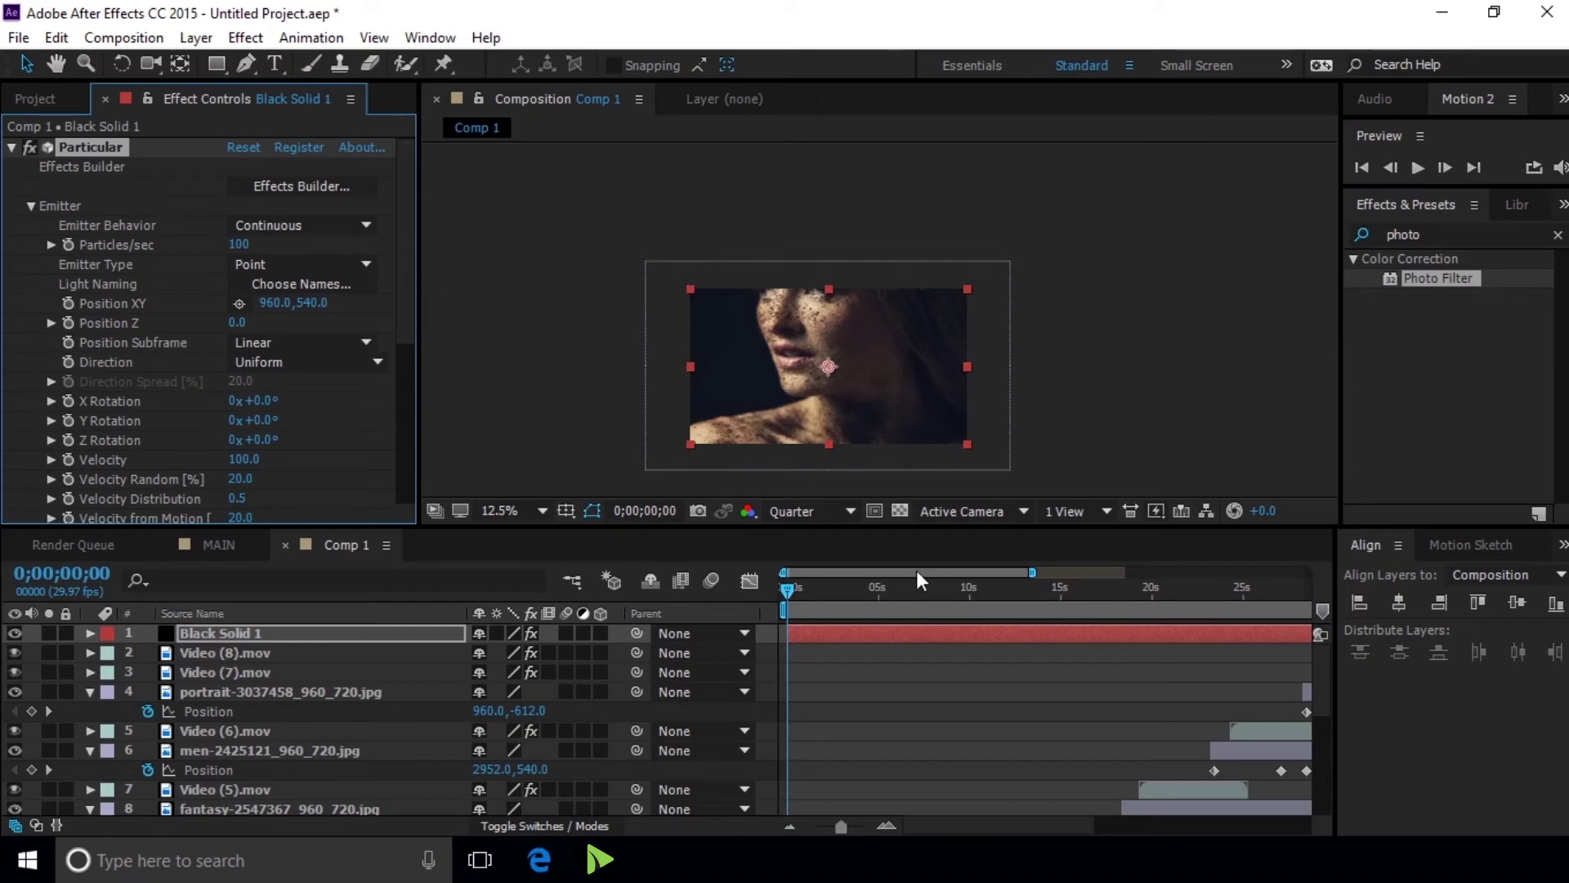
left_click_drag(787, 590, 845, 594)
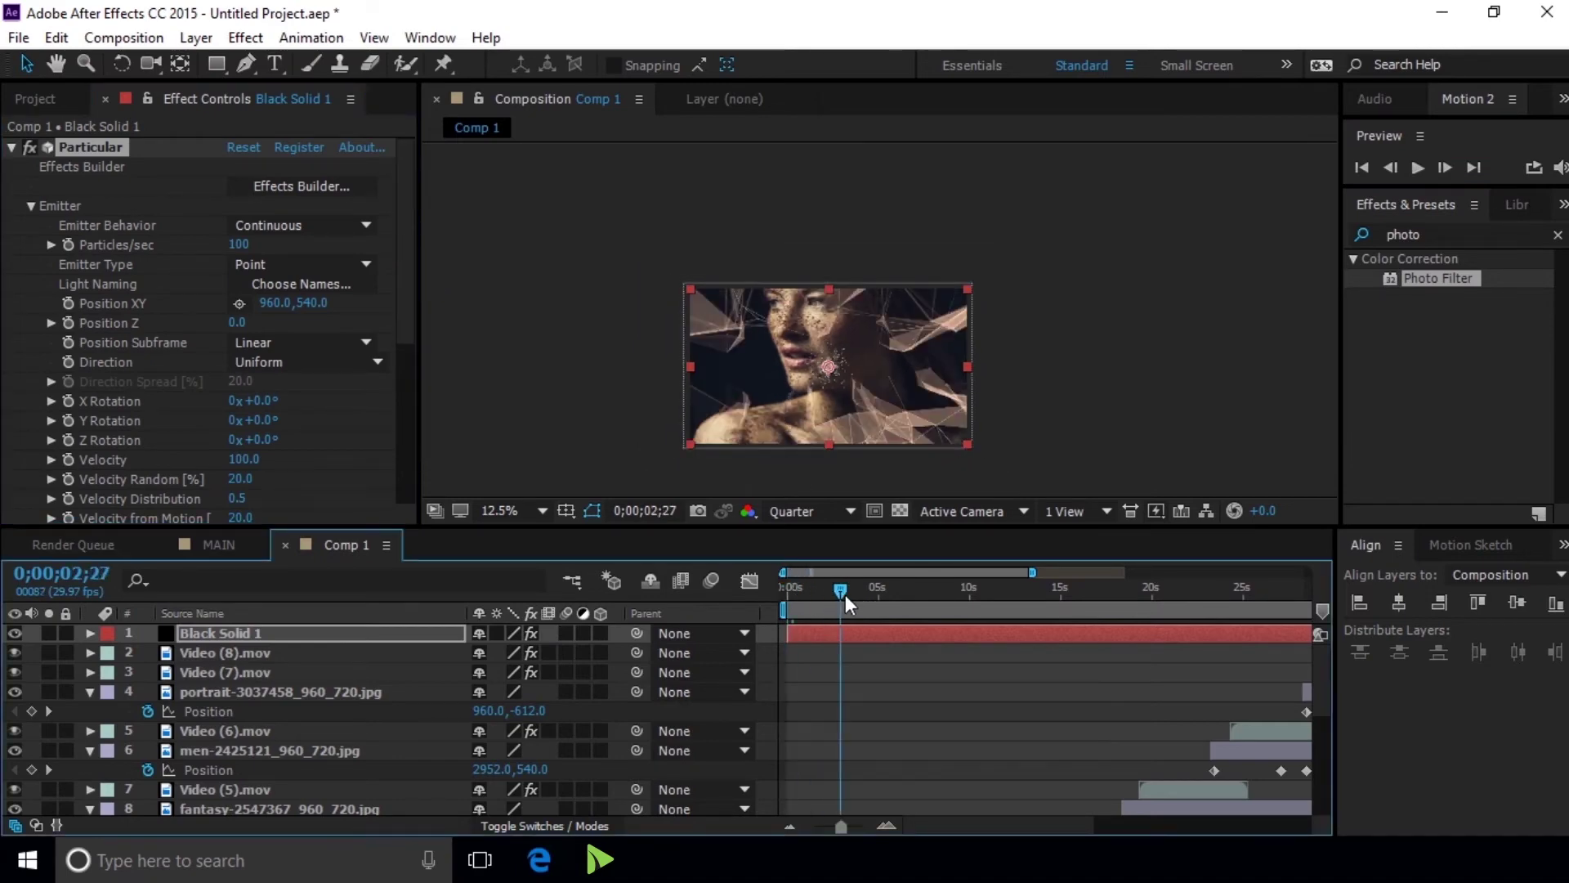
key("period")
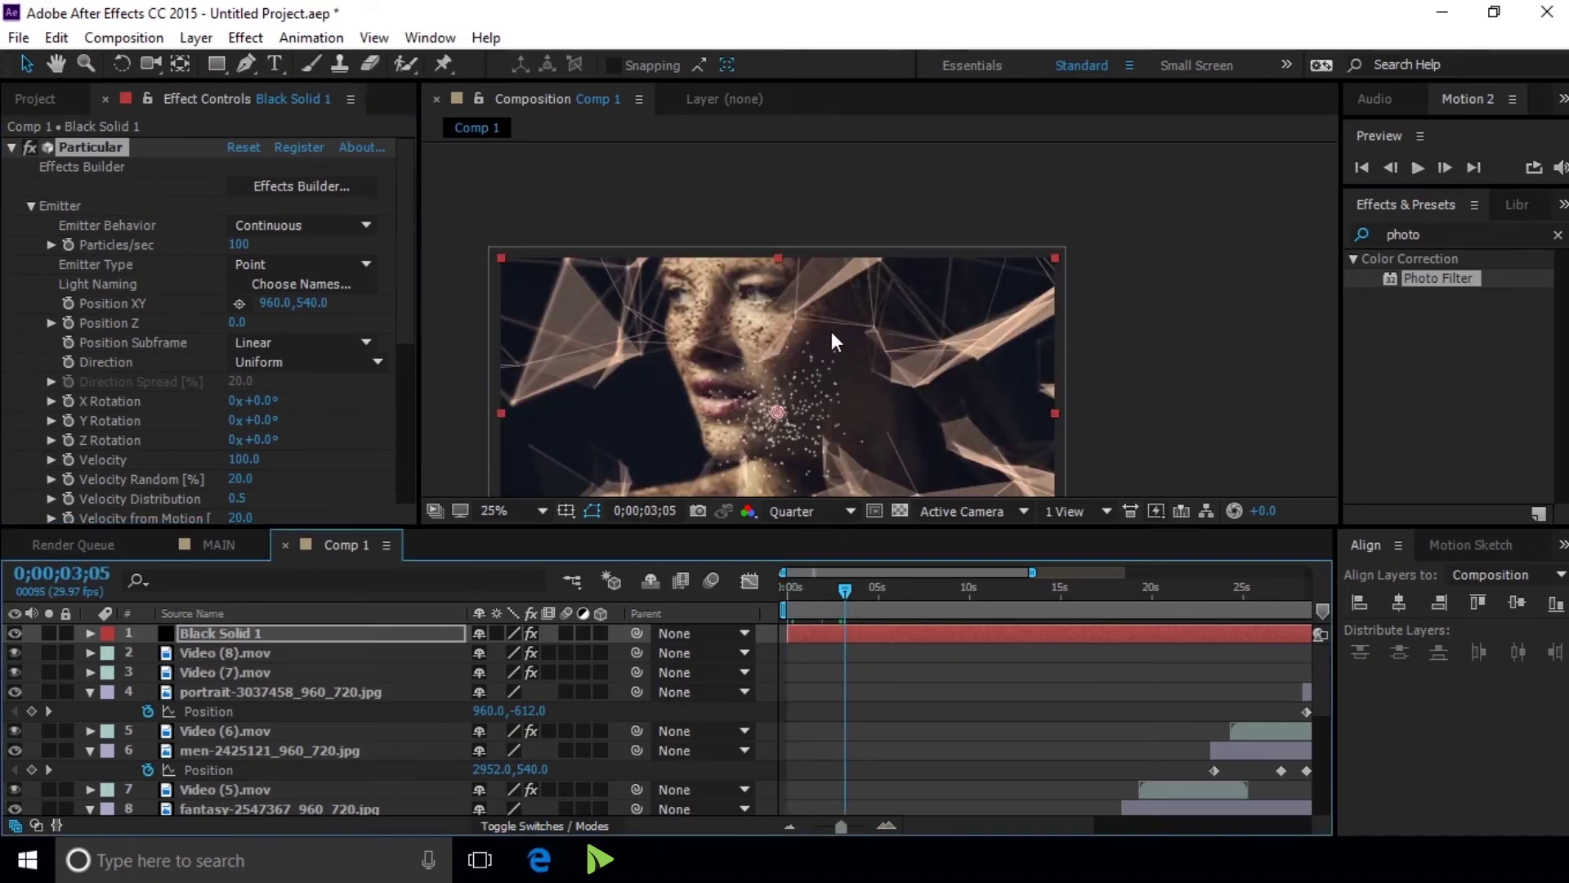
left_click(332, 184)
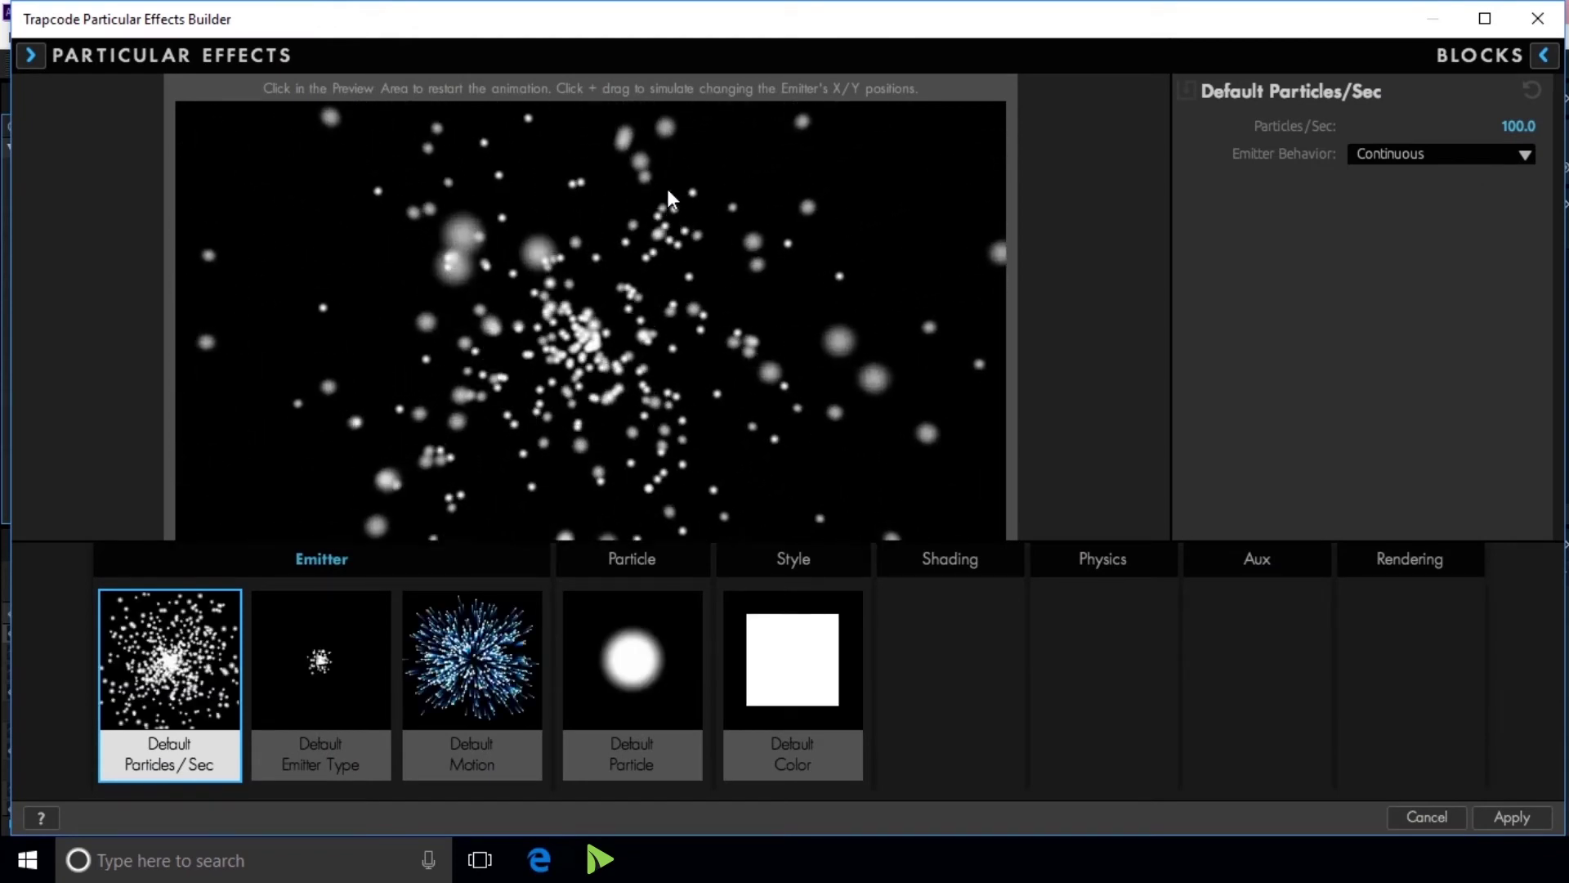
Swap the emitter from the Large XYZ Box preset to Deep XYZ Box and apply it
left_click(347, 660)
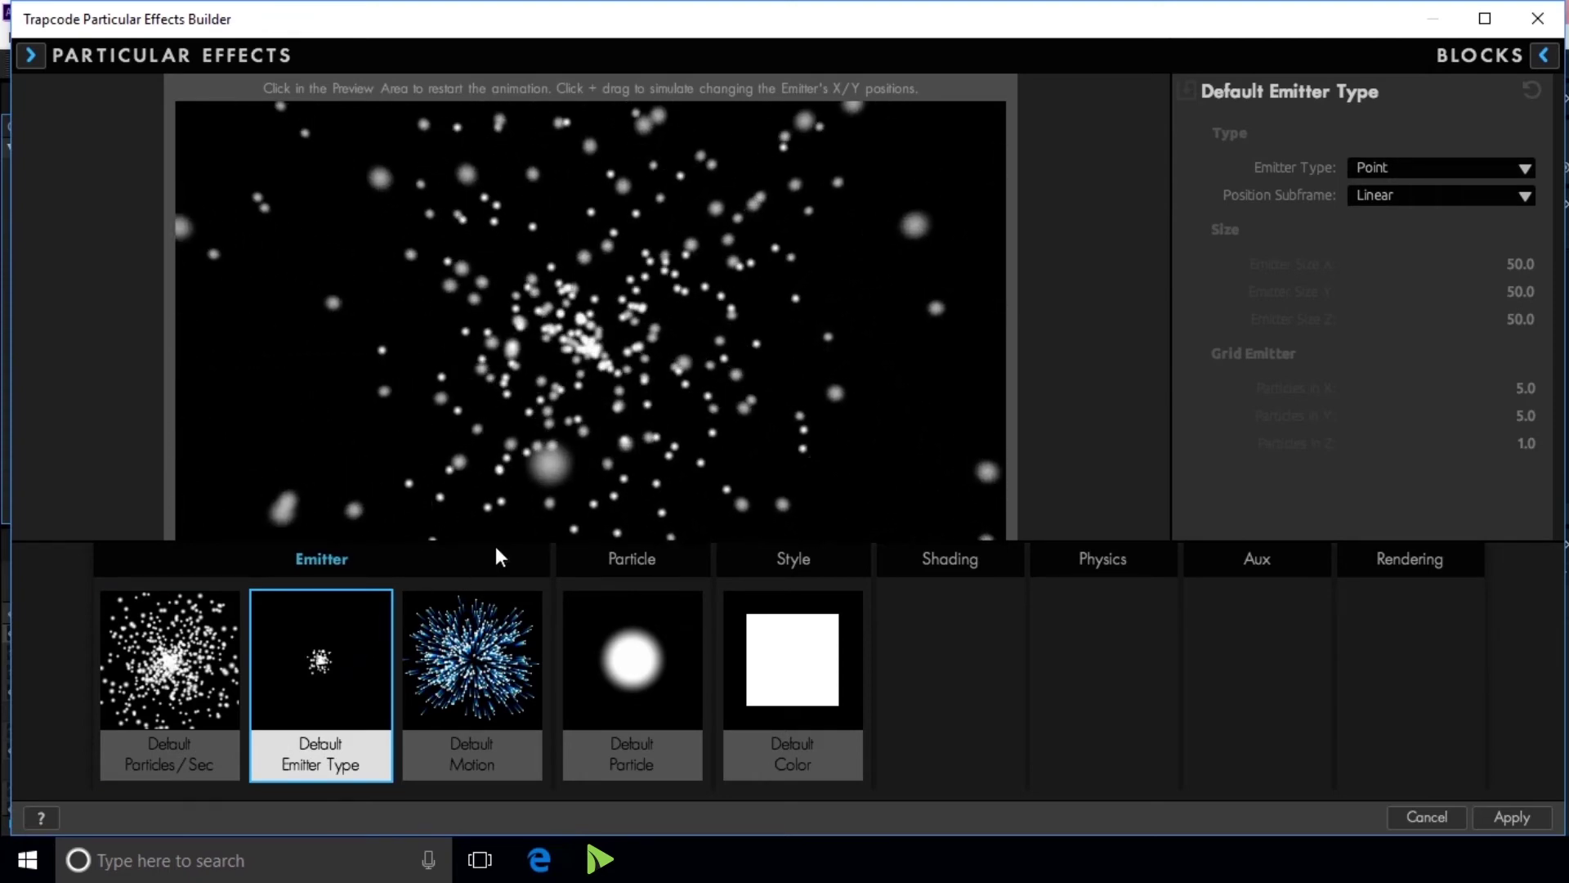
left_click(1546, 56)
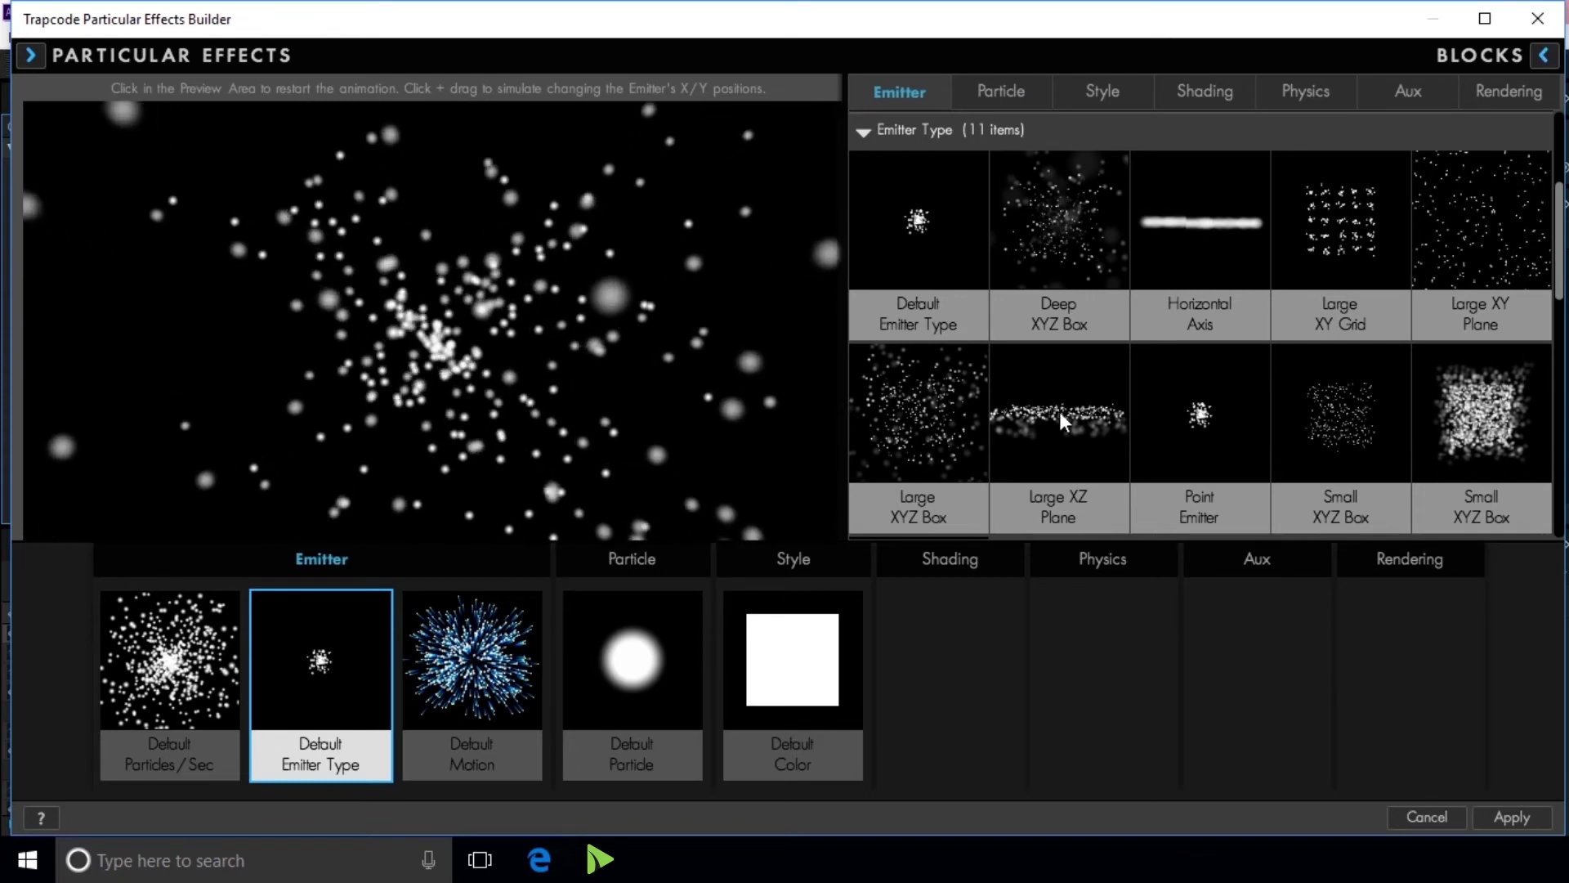
double_click(955, 400)
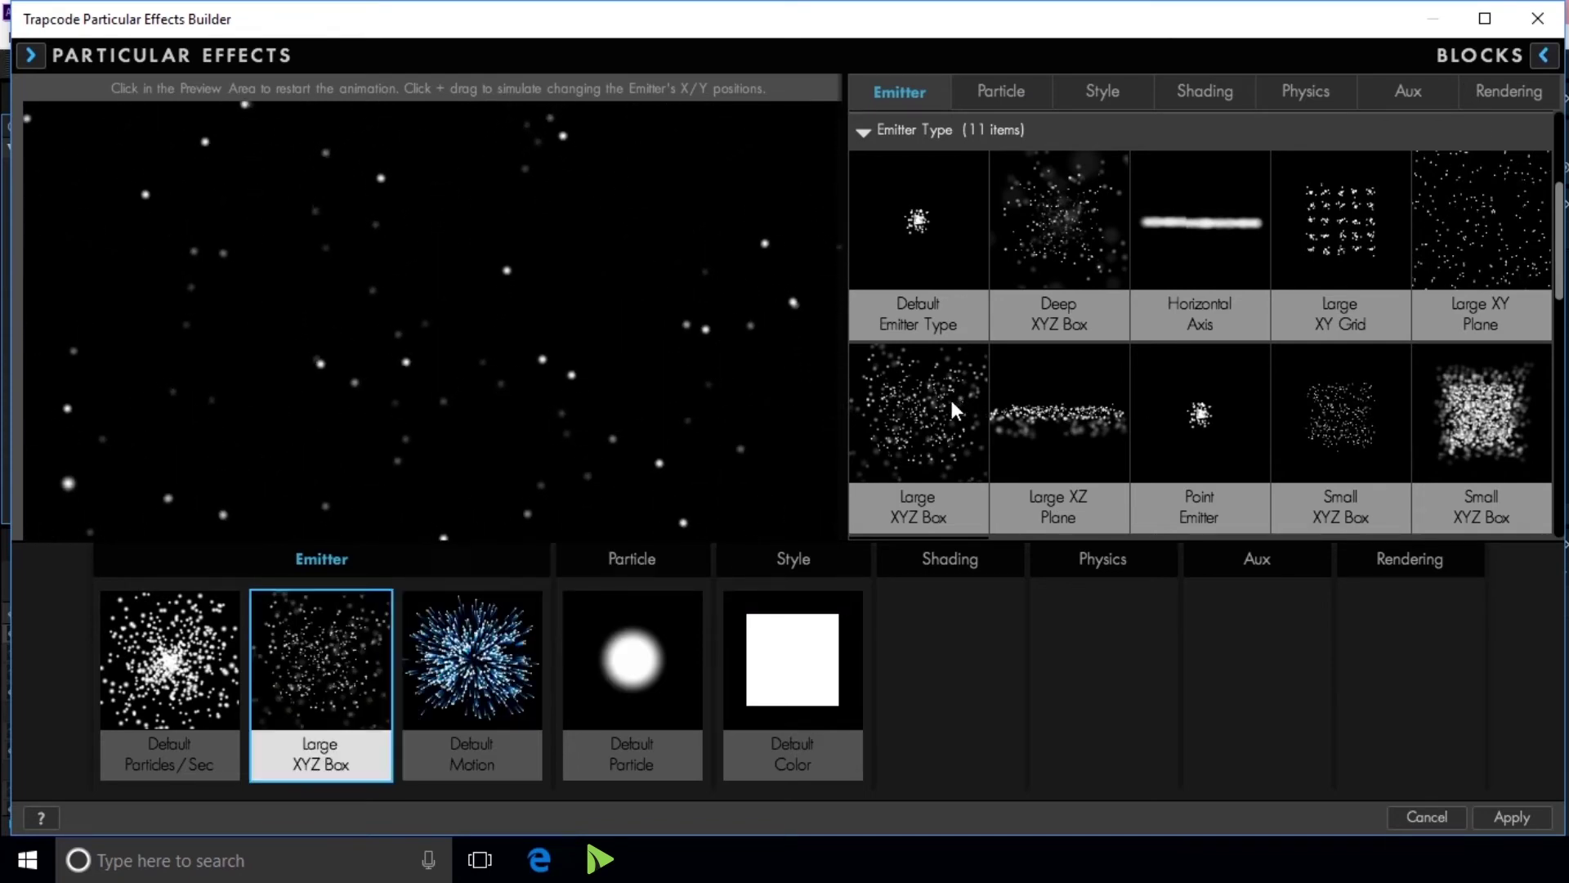
double_click(1107, 219)
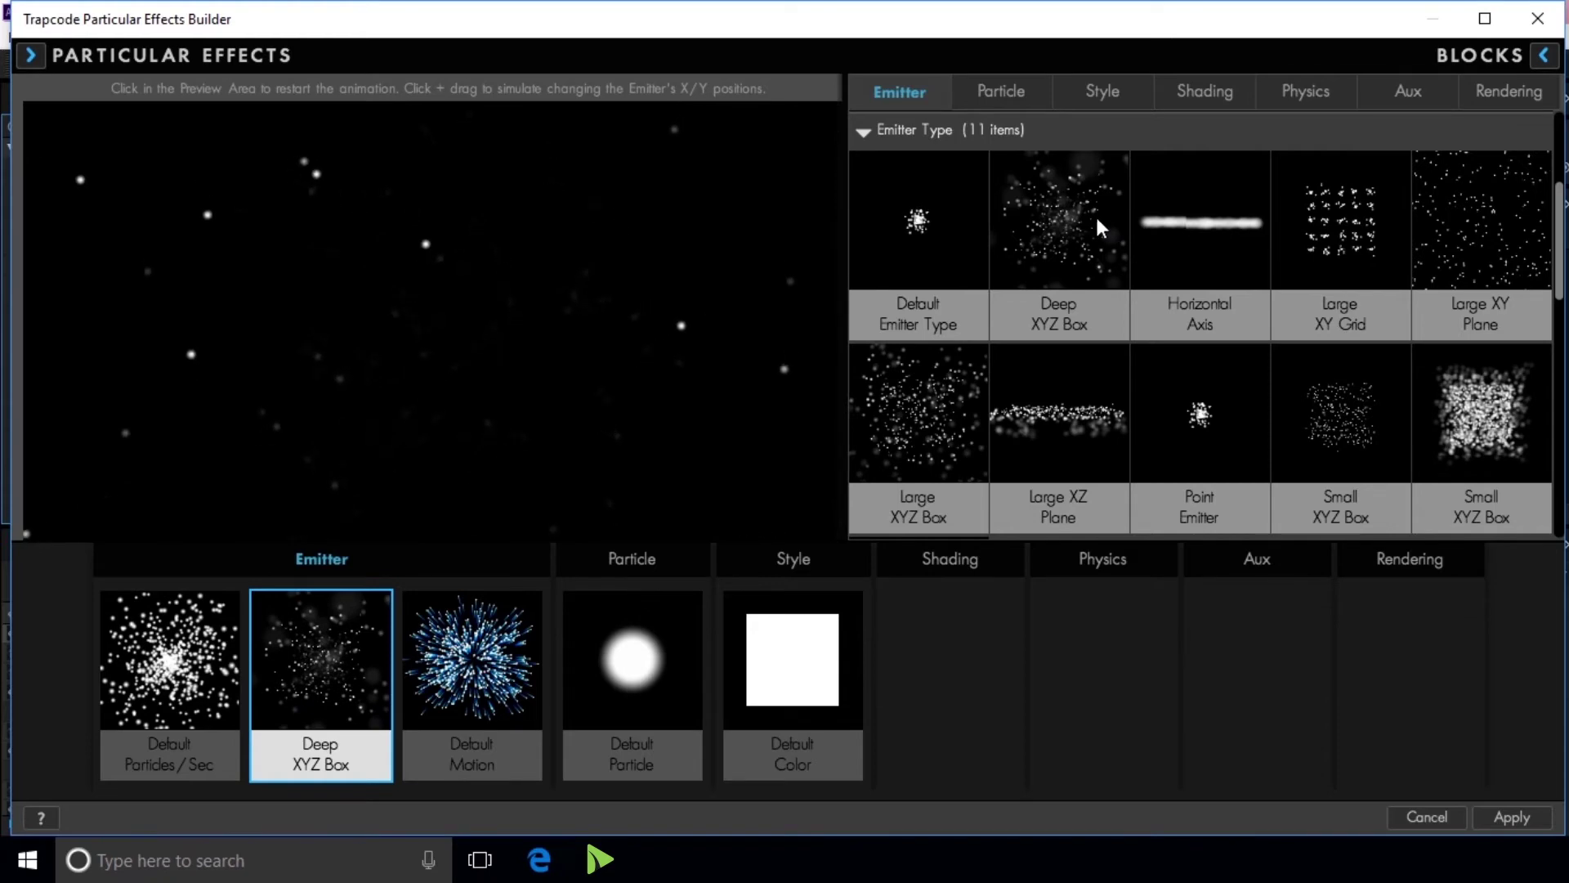
left_click(1089, 225)
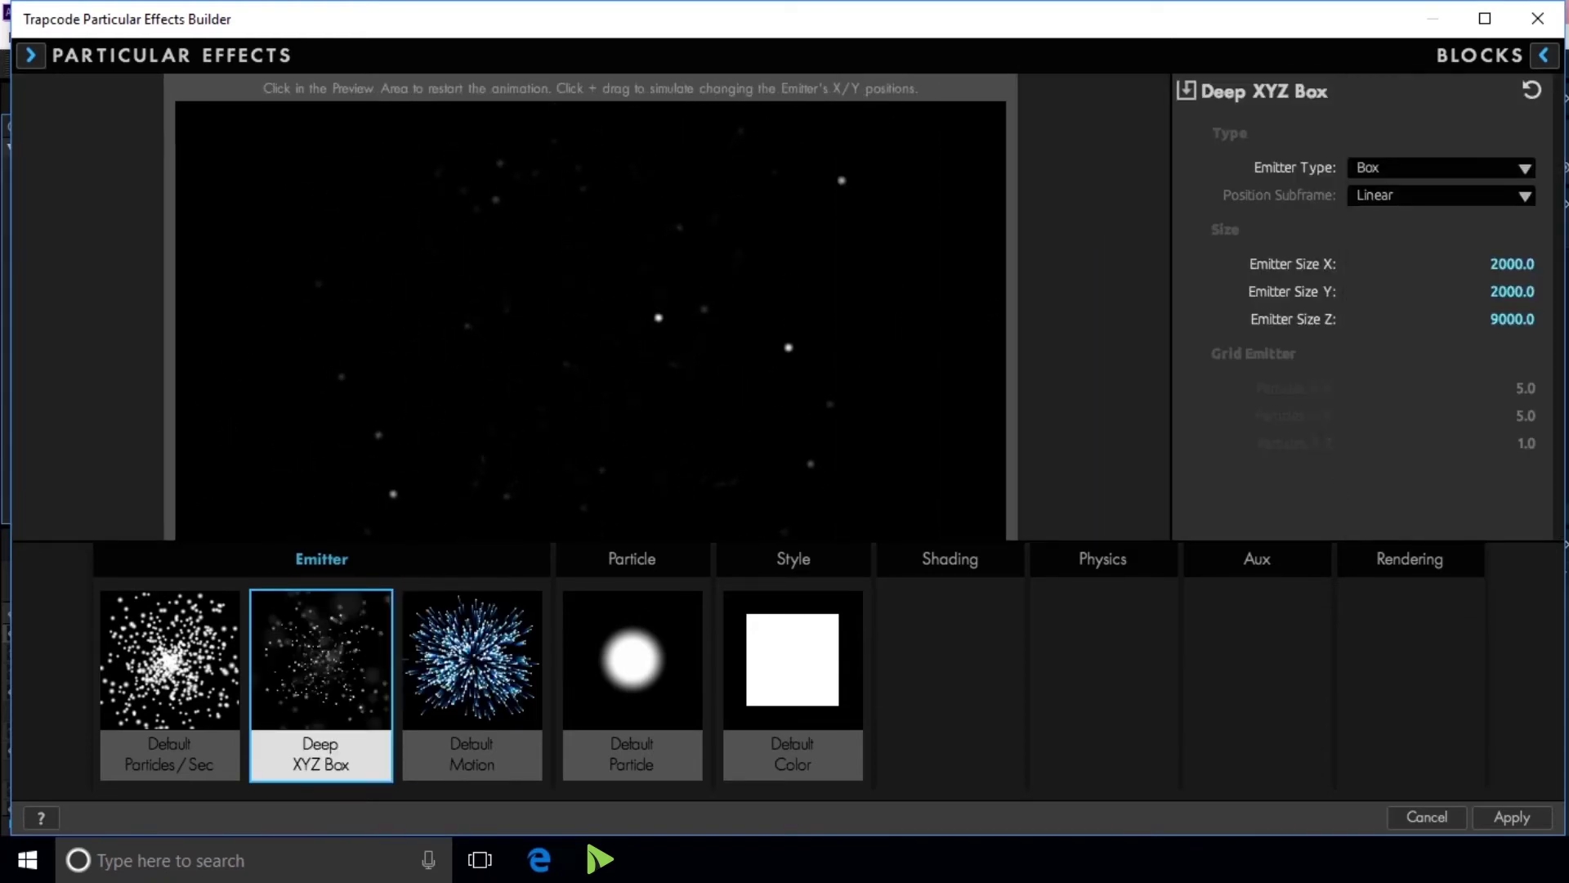
left_click(1529, 823)
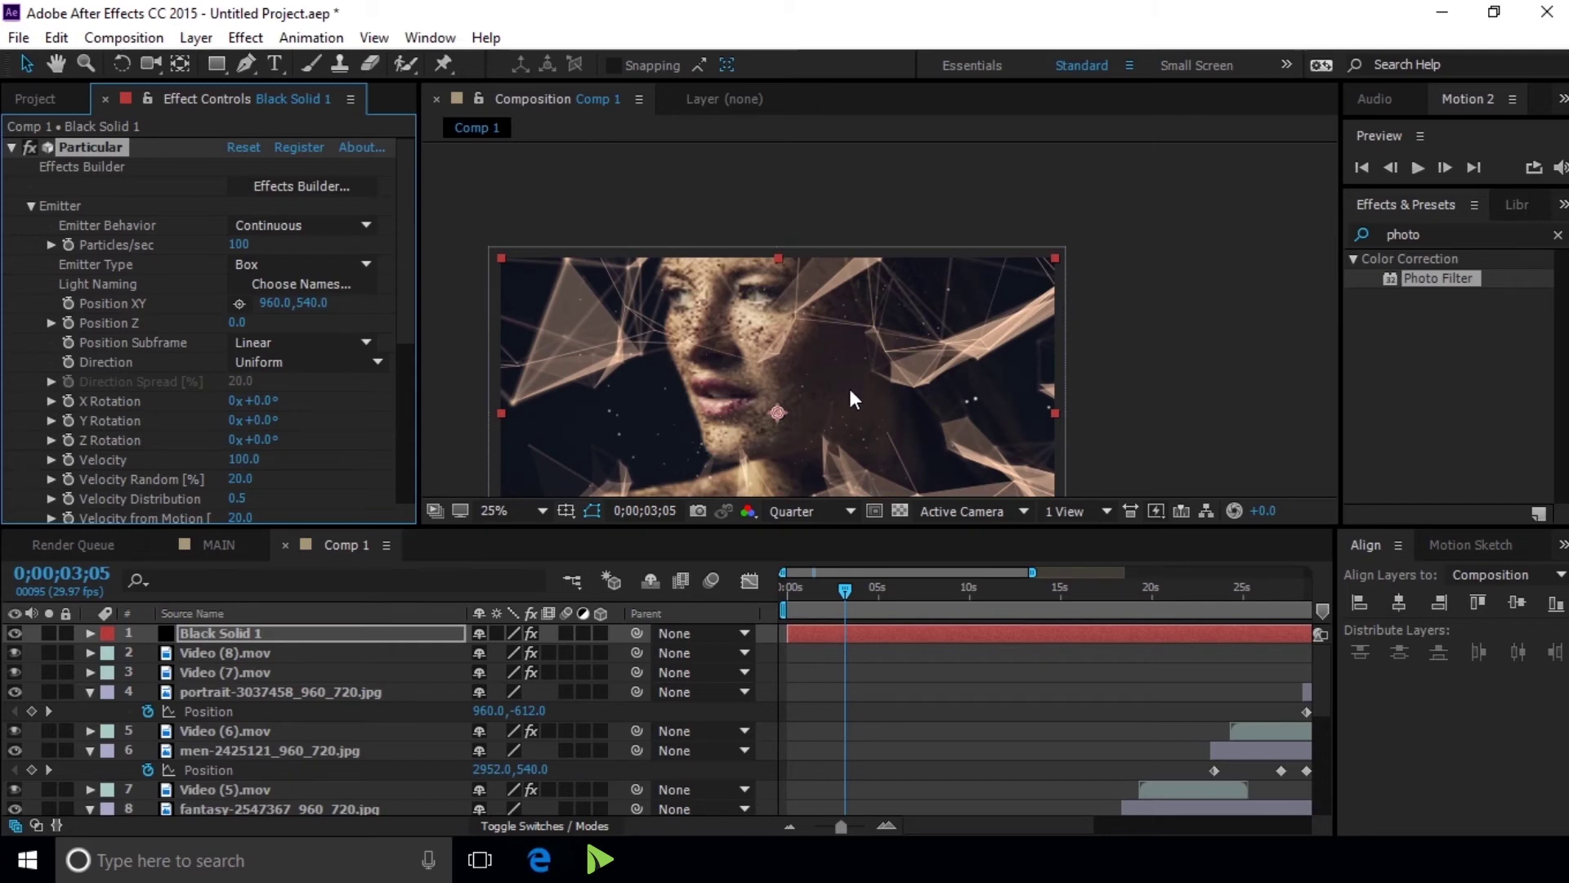
Set the Particle group's Color to light orange F4BB59
scroll(872, 388, "down", 2)
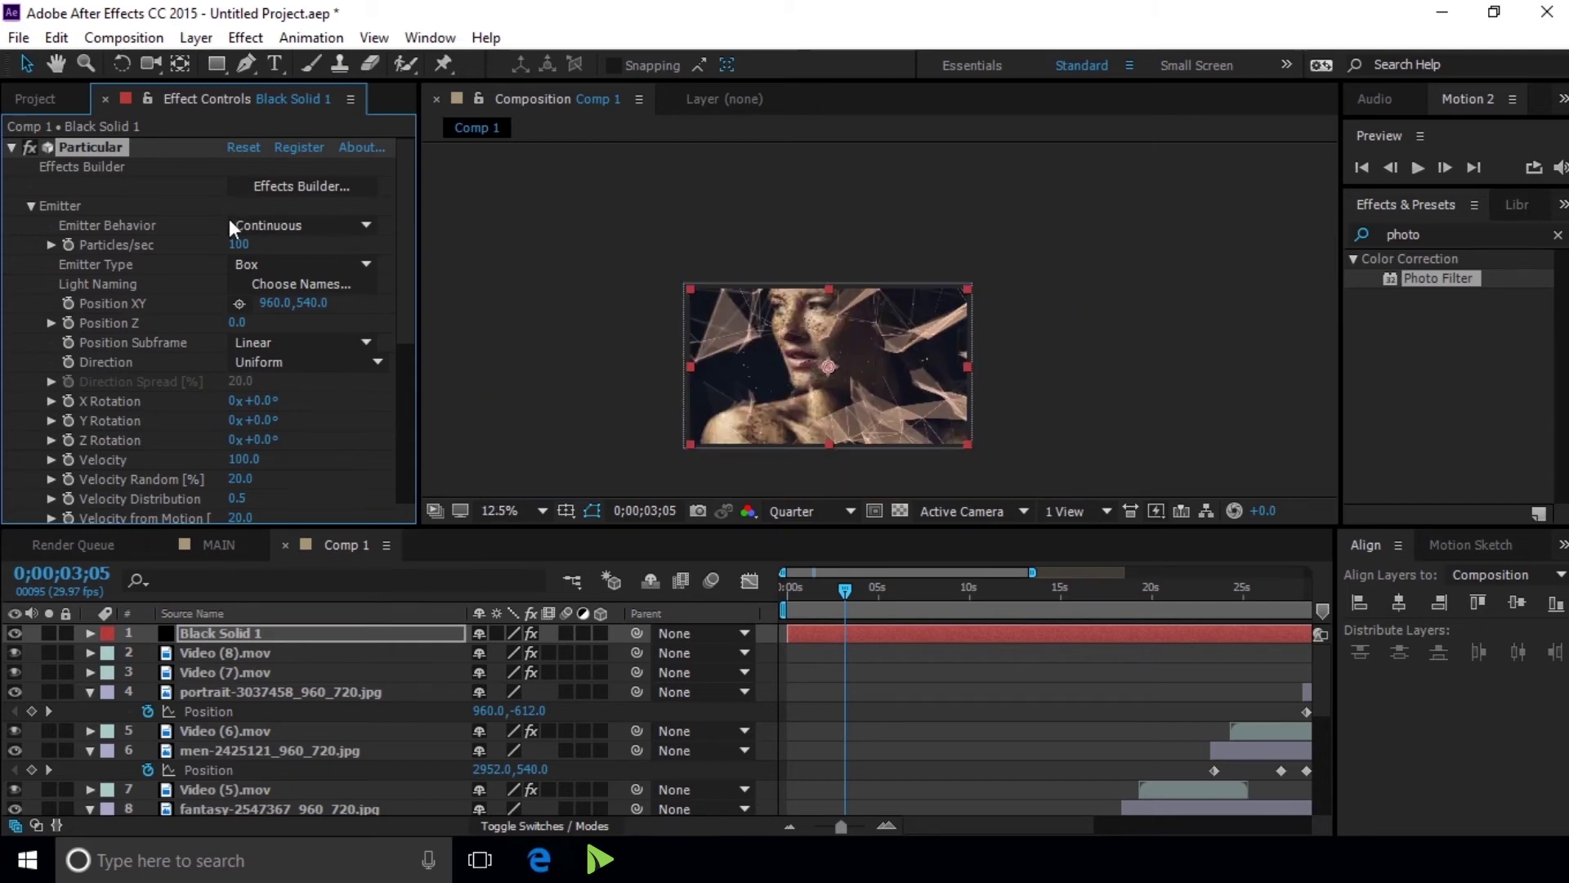
scroll(228, 220, "down", 5)
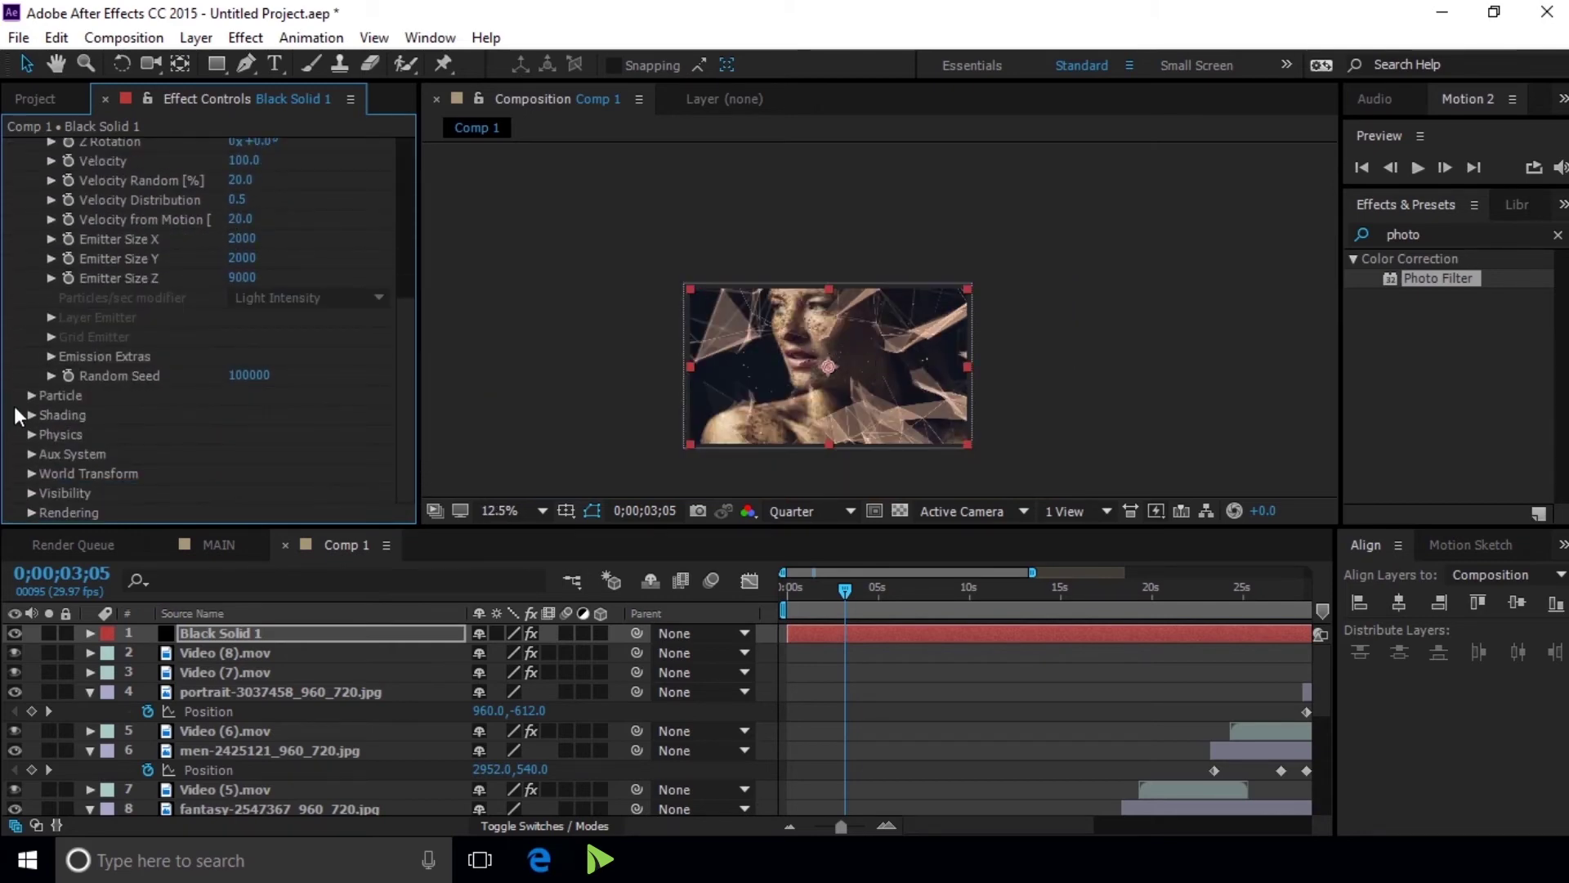
left_click(31, 394)
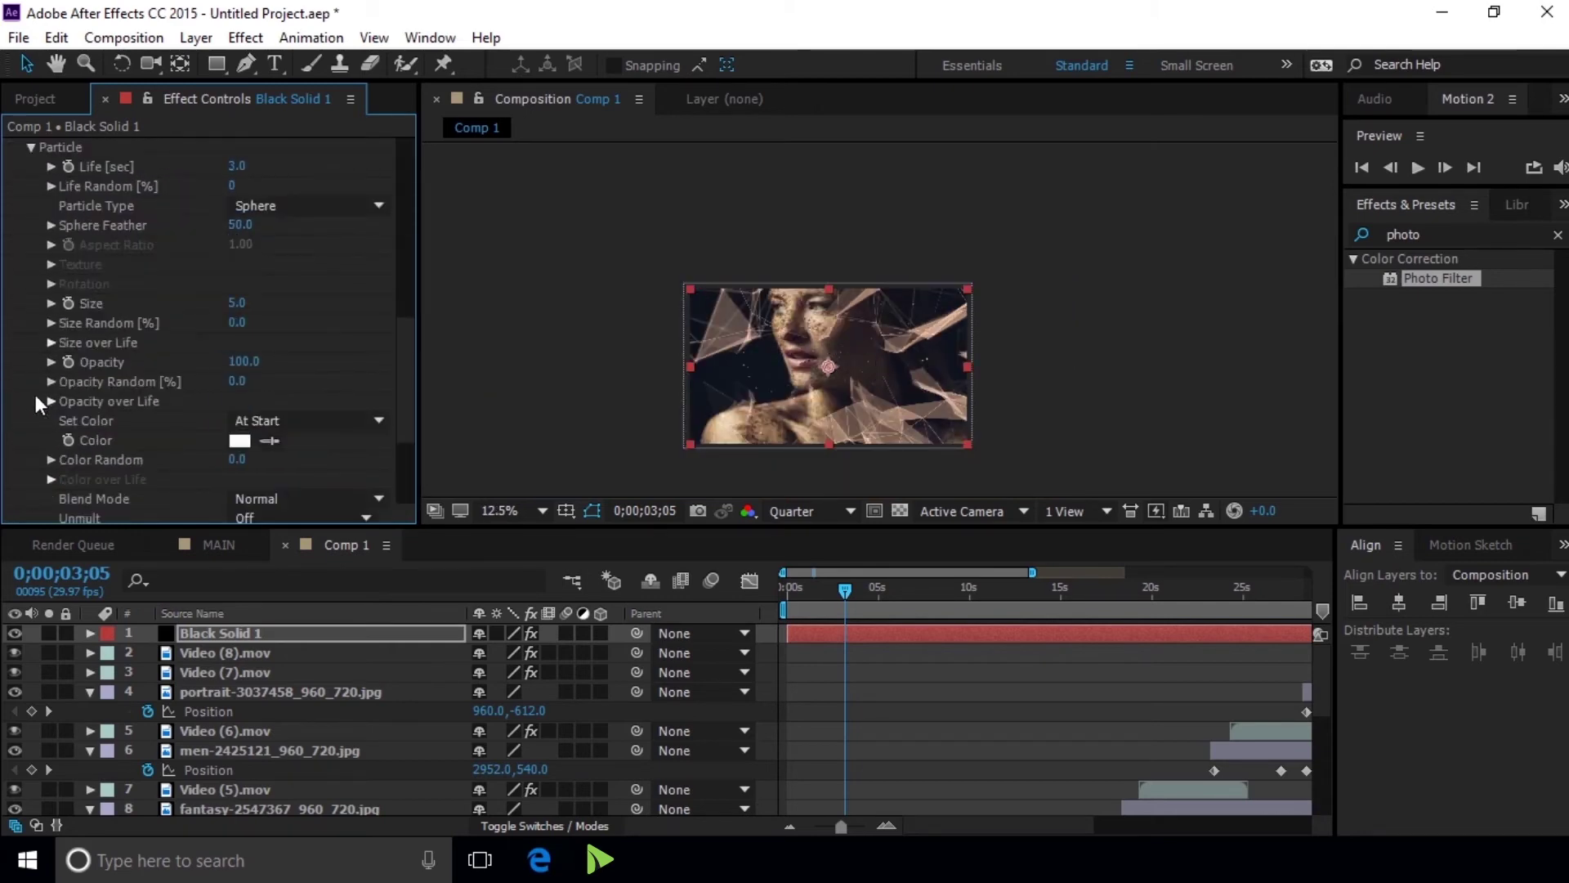
left_click(240, 442)
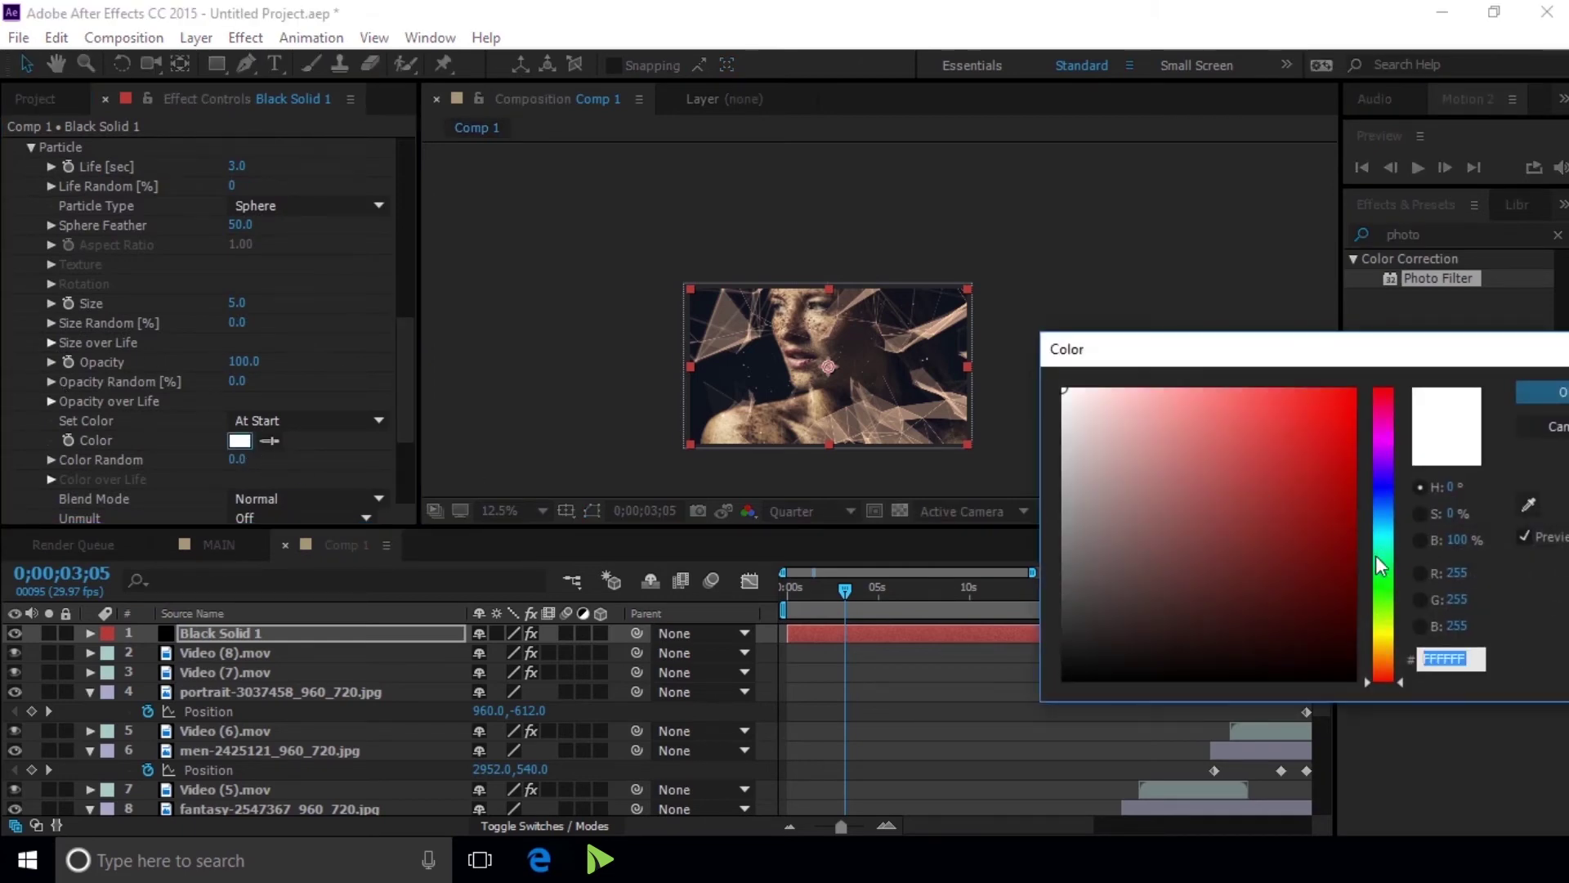
left_click(1389, 651)
left_click_drag(1271, 455, 1249, 400)
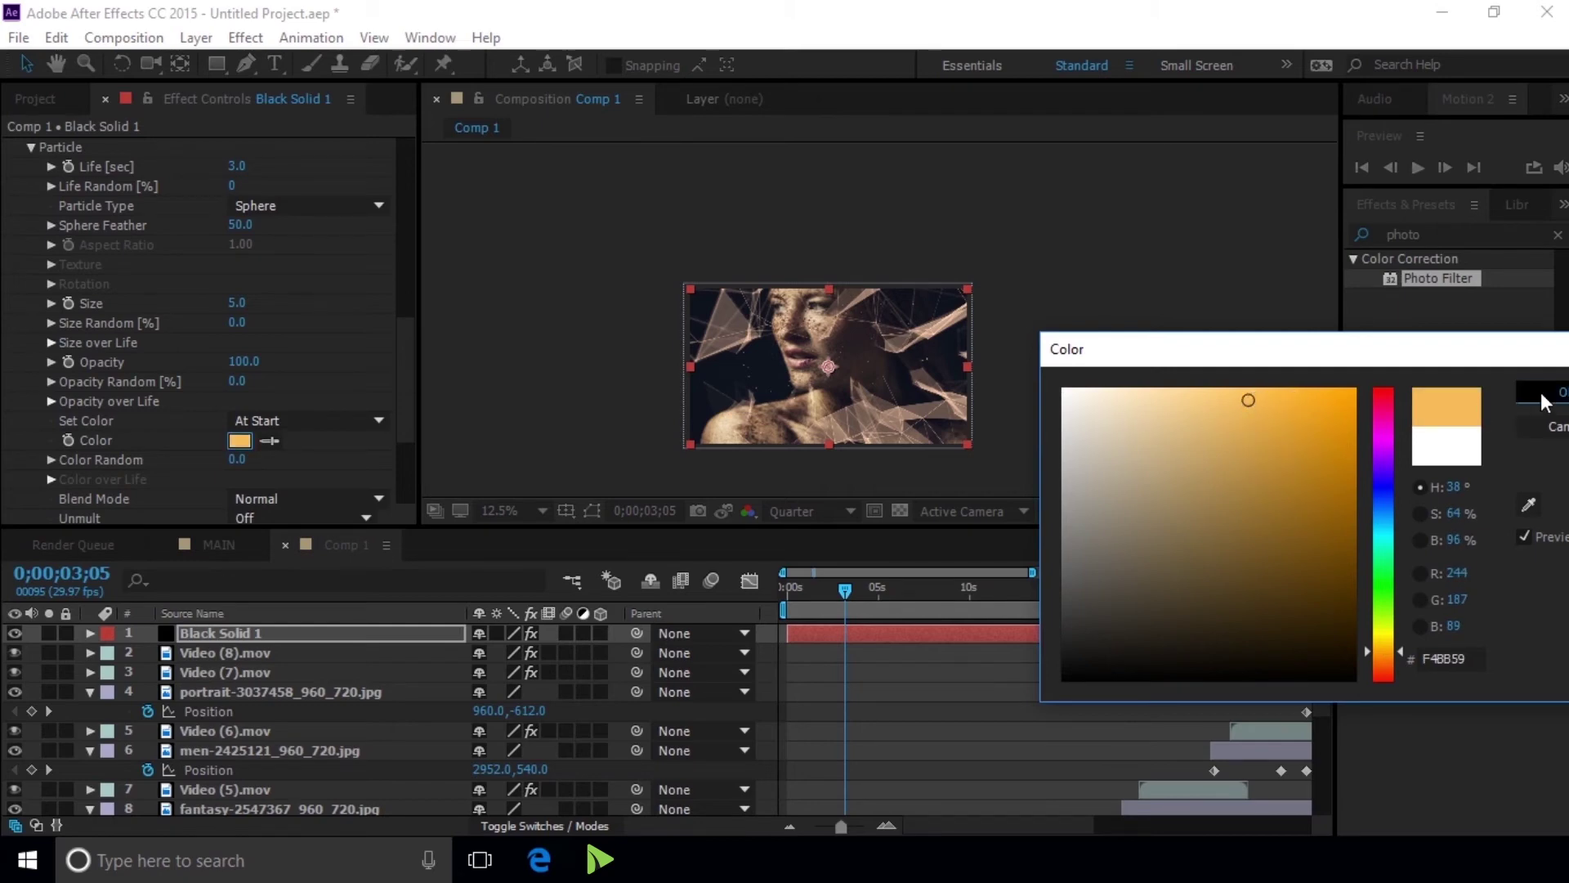
left_click(1545, 400)
Expand the Shading and Physics groups to review their settings
scroll(798, 305, "up", 1)
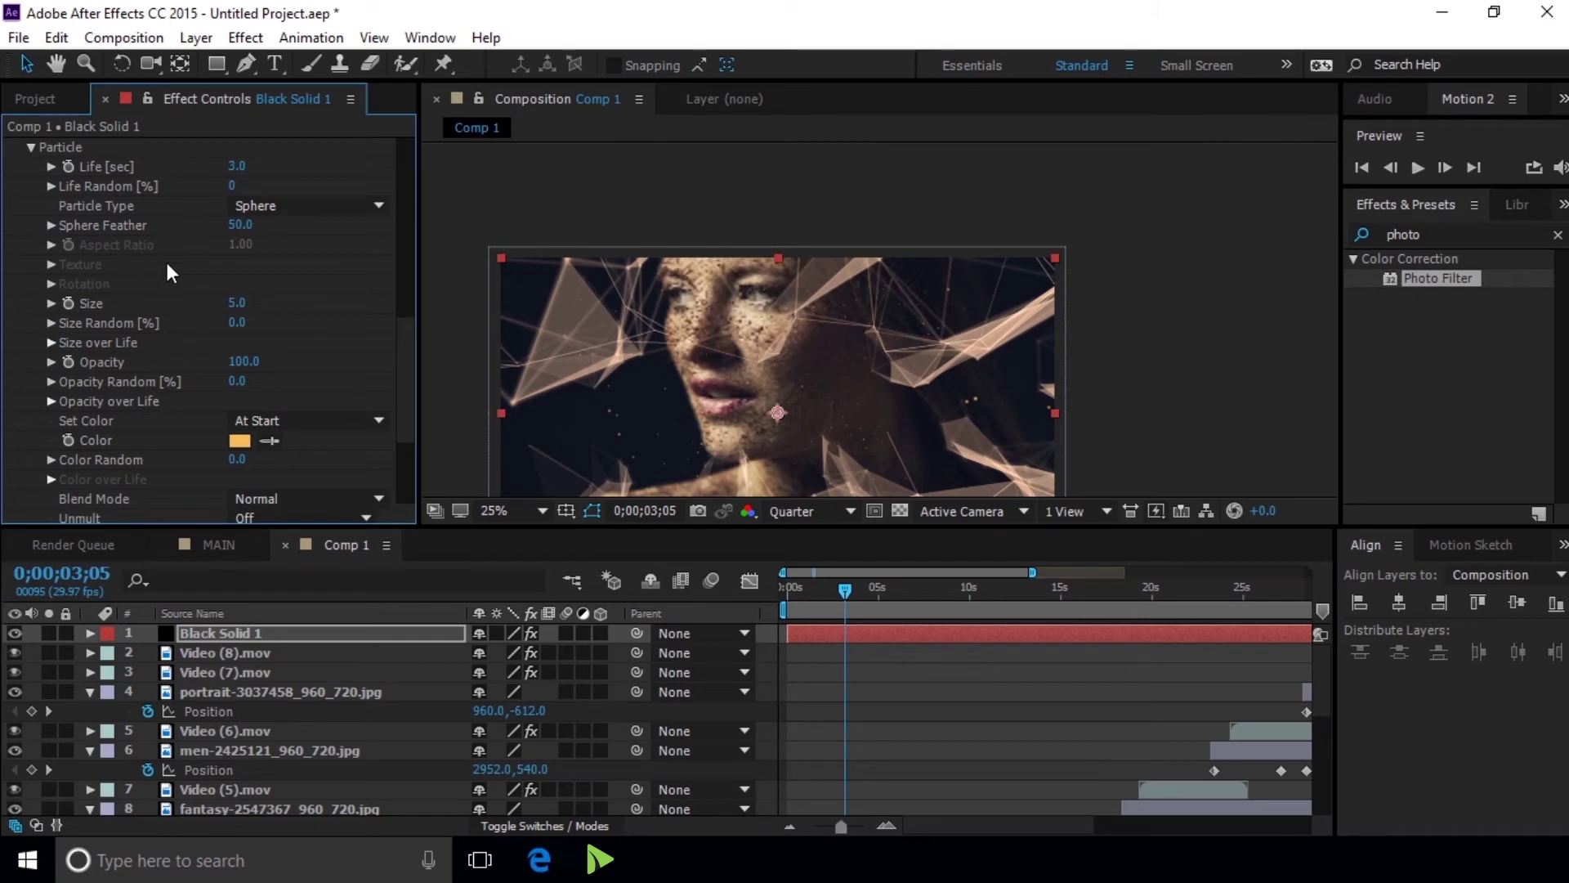
scroll(164, 266, "down", 1)
scroll(160, 261, "down", 3)
left_click(31, 415)
scroll(159, 331, "down", 4)
scroll(90, 407, "down", 1)
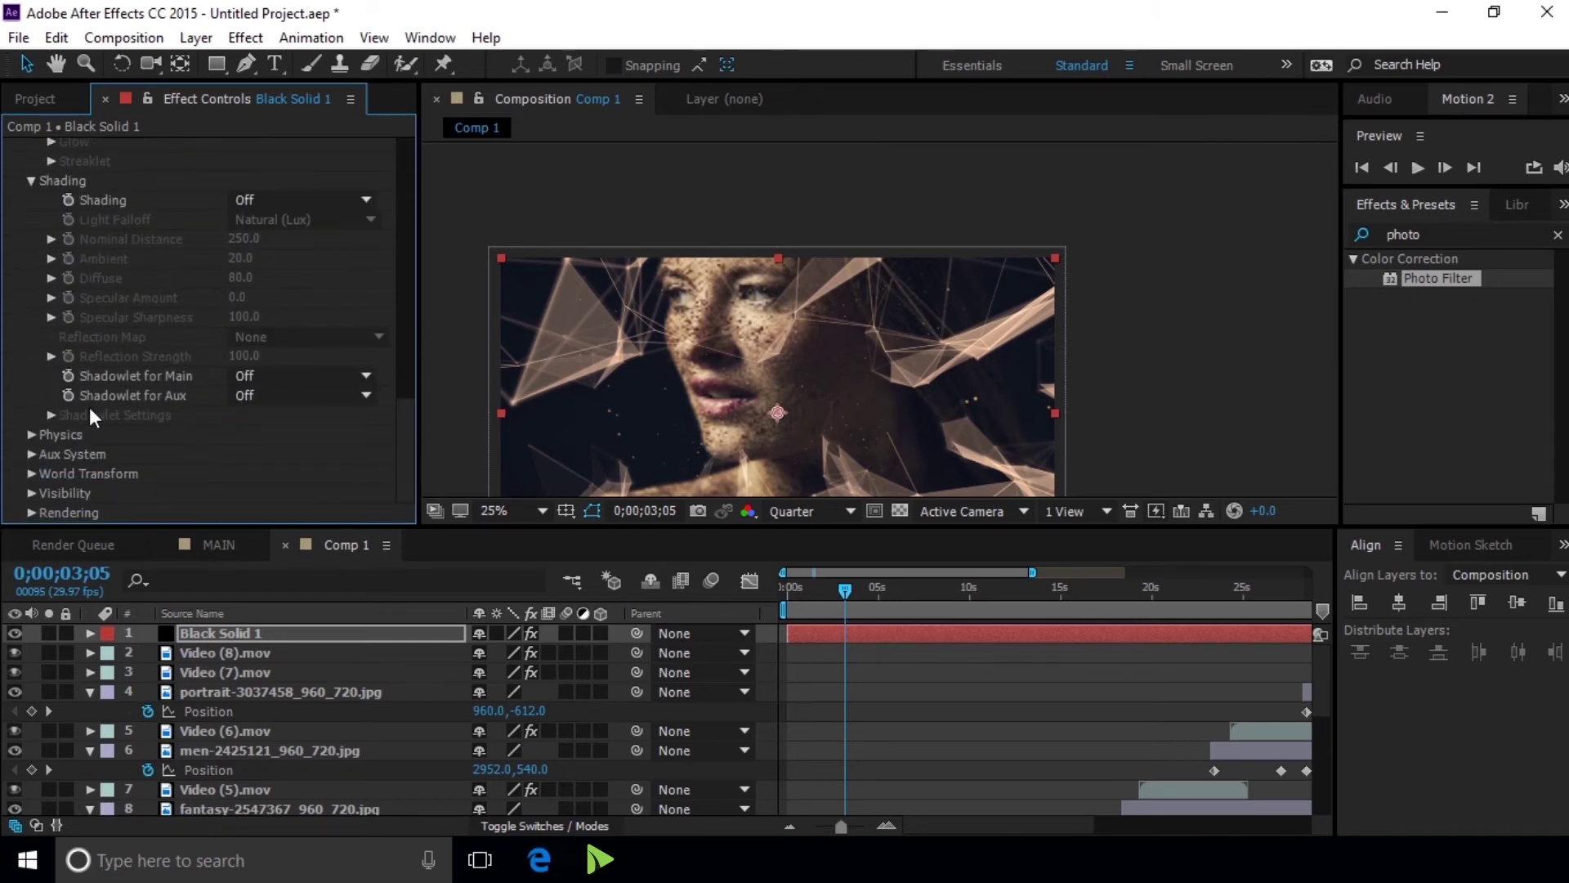
left_click(30, 434)
scroll(32, 415, "down", 2)
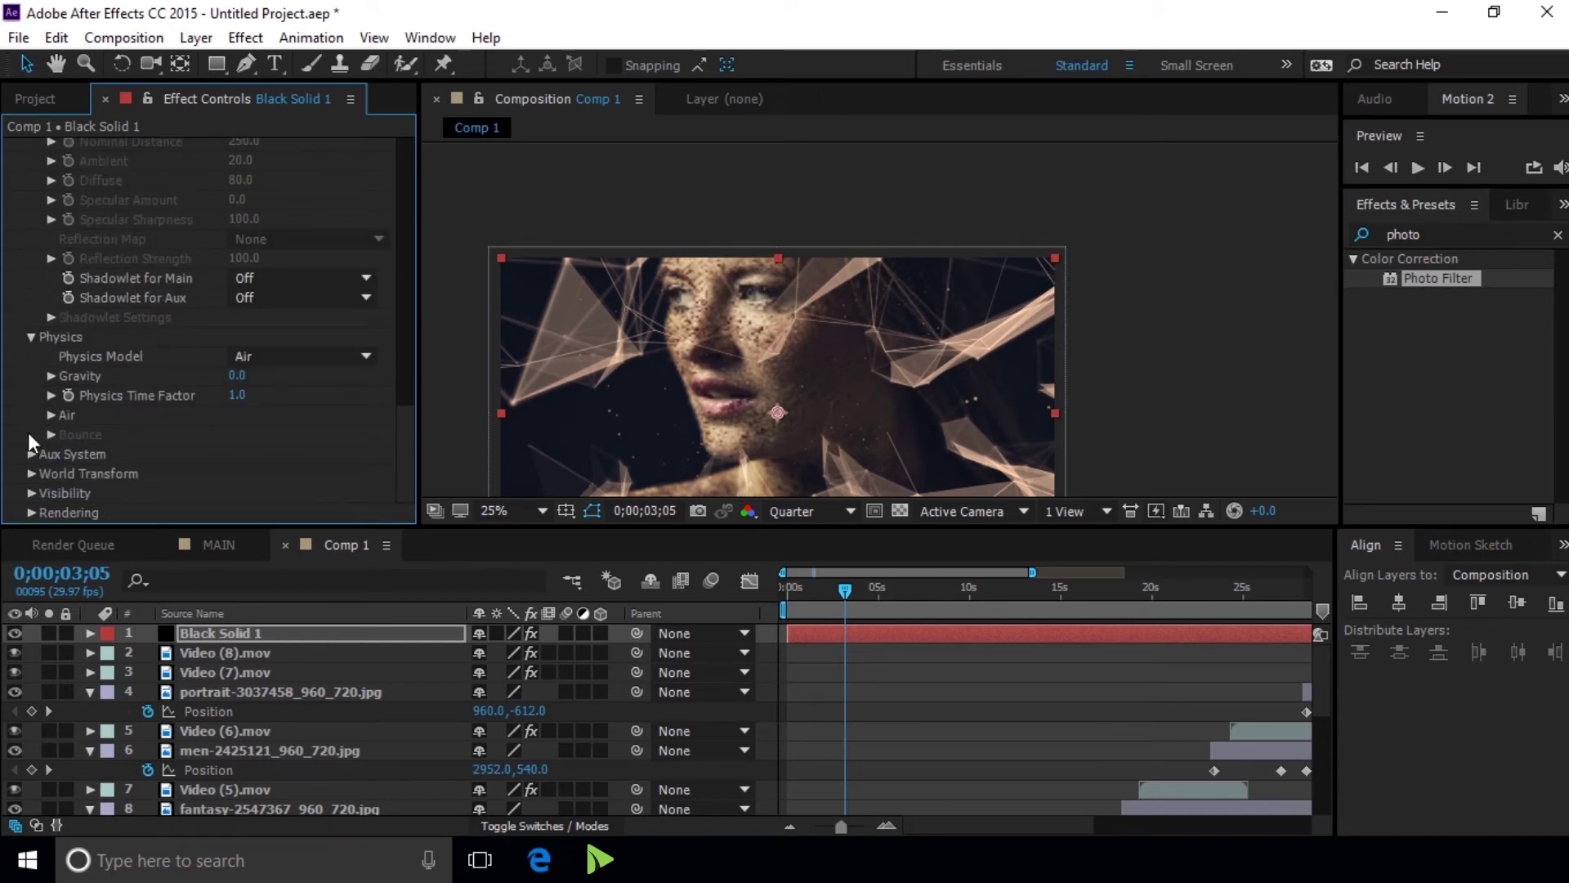
scroll(31, 410, "up", 1)
scroll(33, 400, "up", 6)
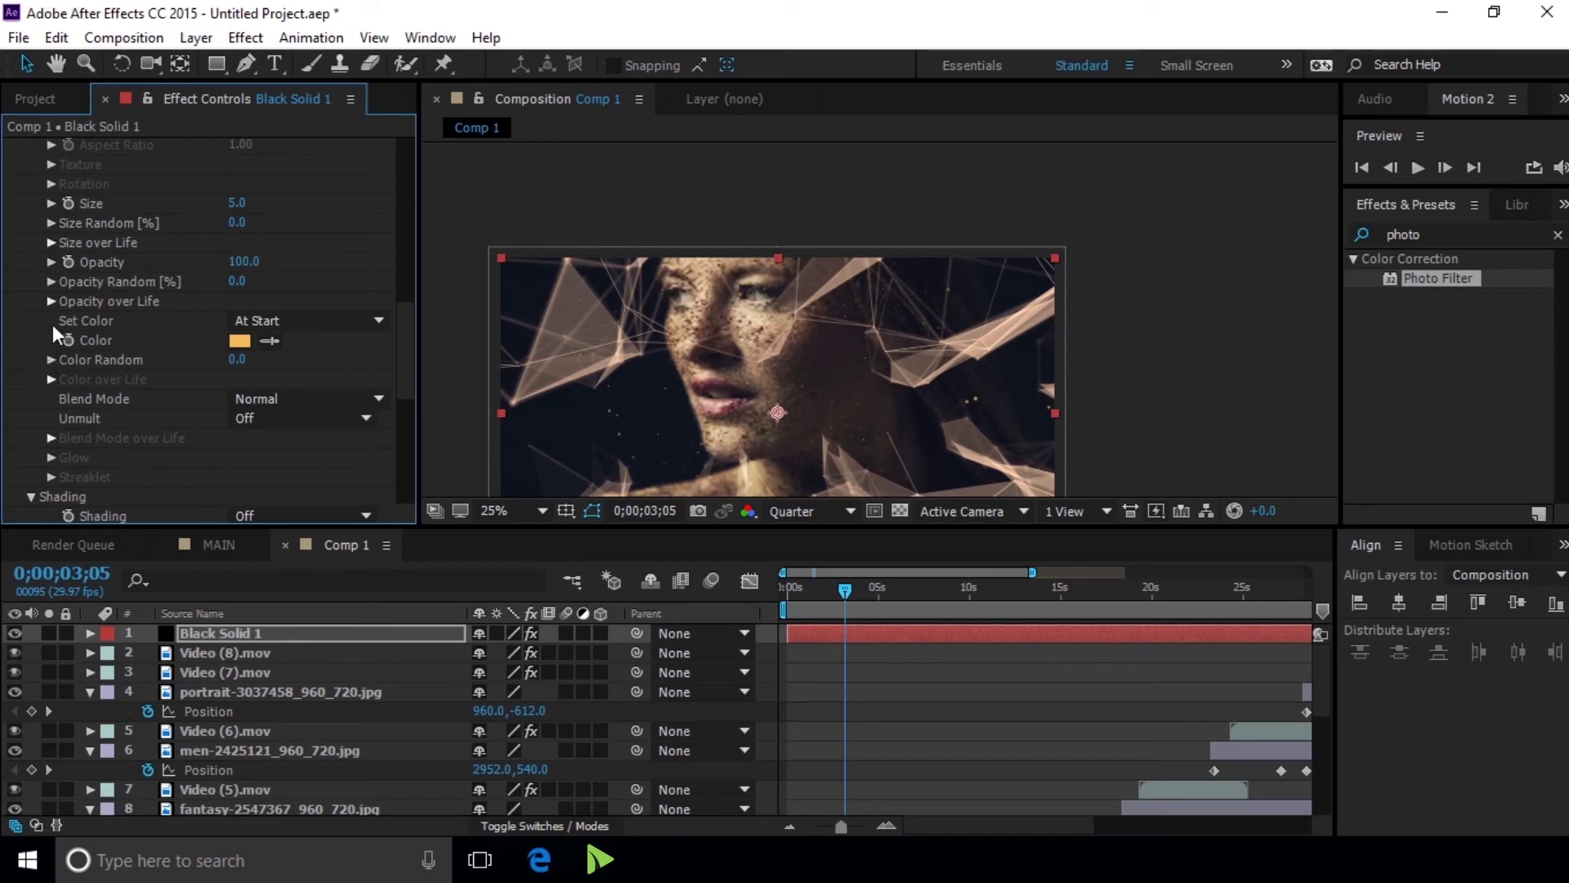
scroll(52, 325, "up", 2)
scroll(55, 317, "up", 2)
scroll(55, 308, "up", 2)
scroll(52, 308, "up", 4)
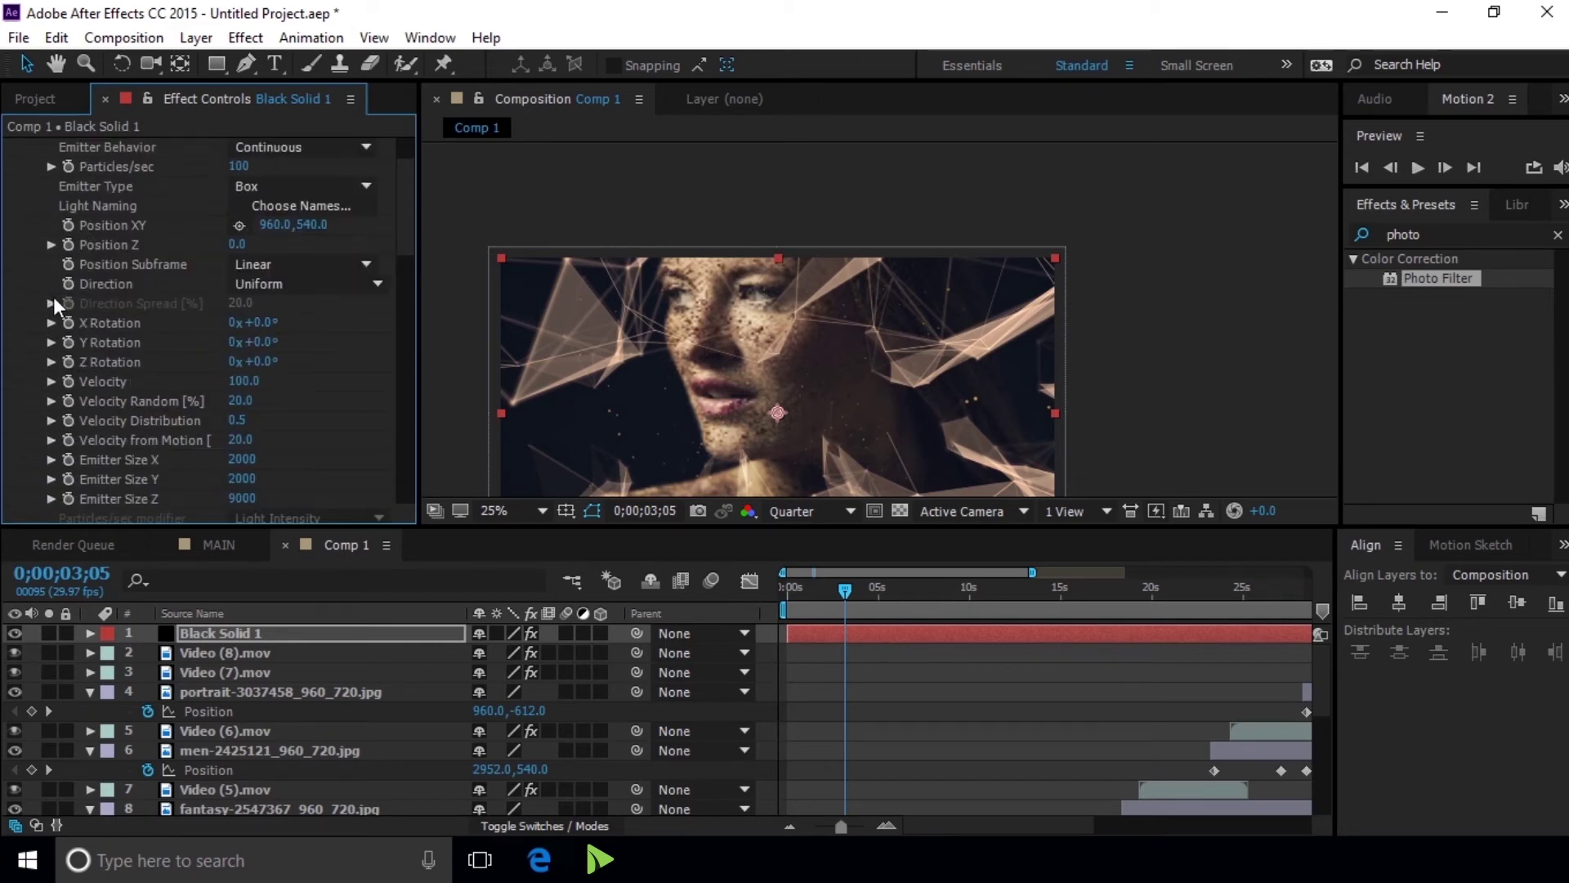
scroll(52, 301, "up", 1)
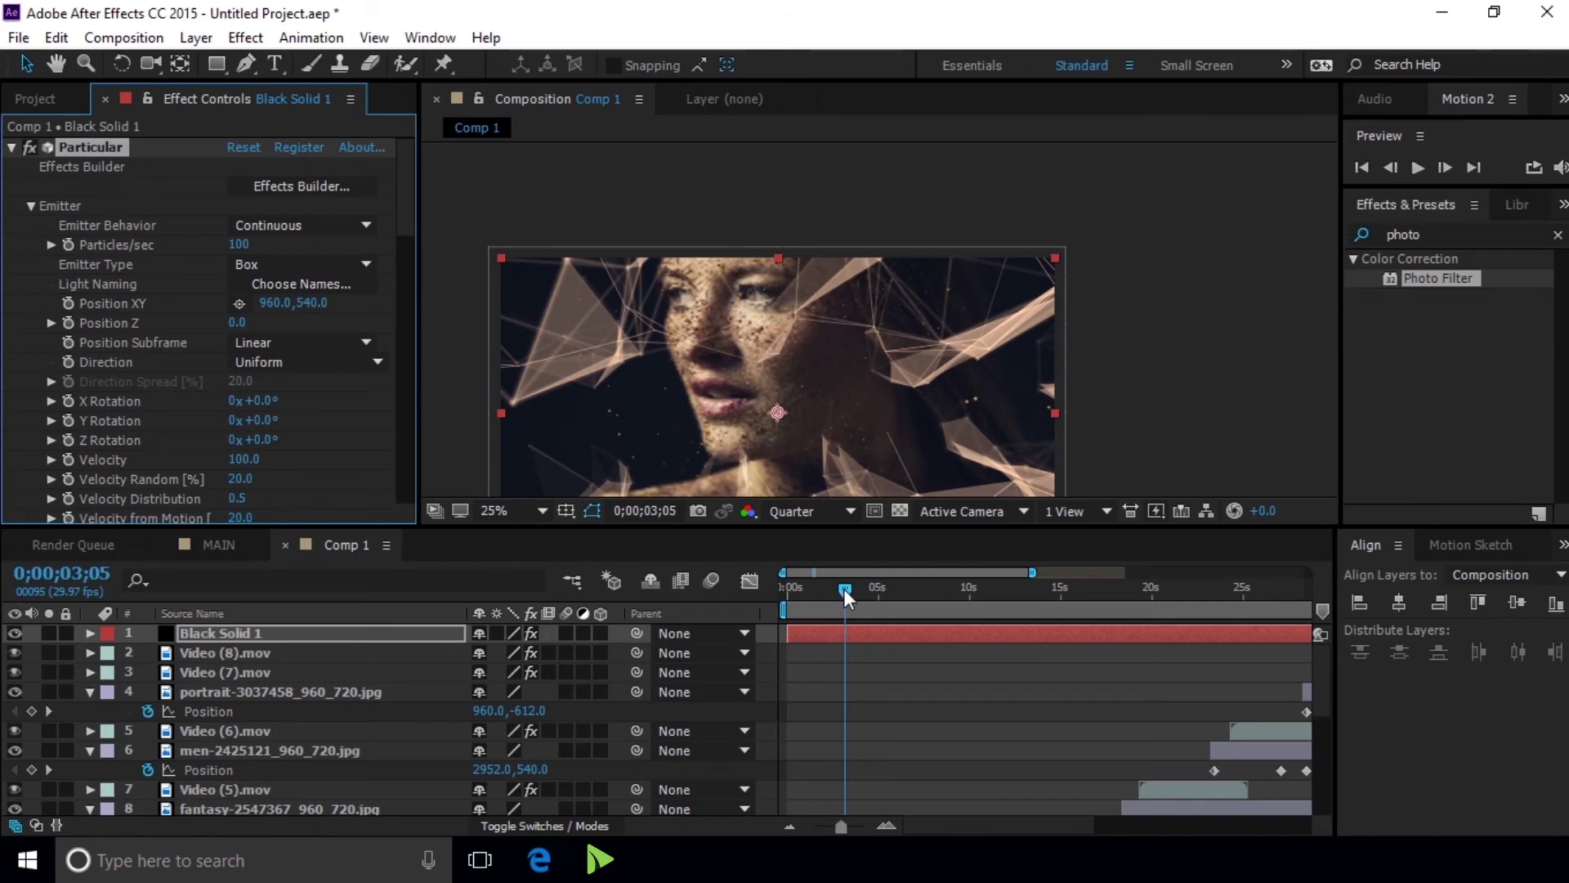
left_click_drag(843, 588, 954, 590)
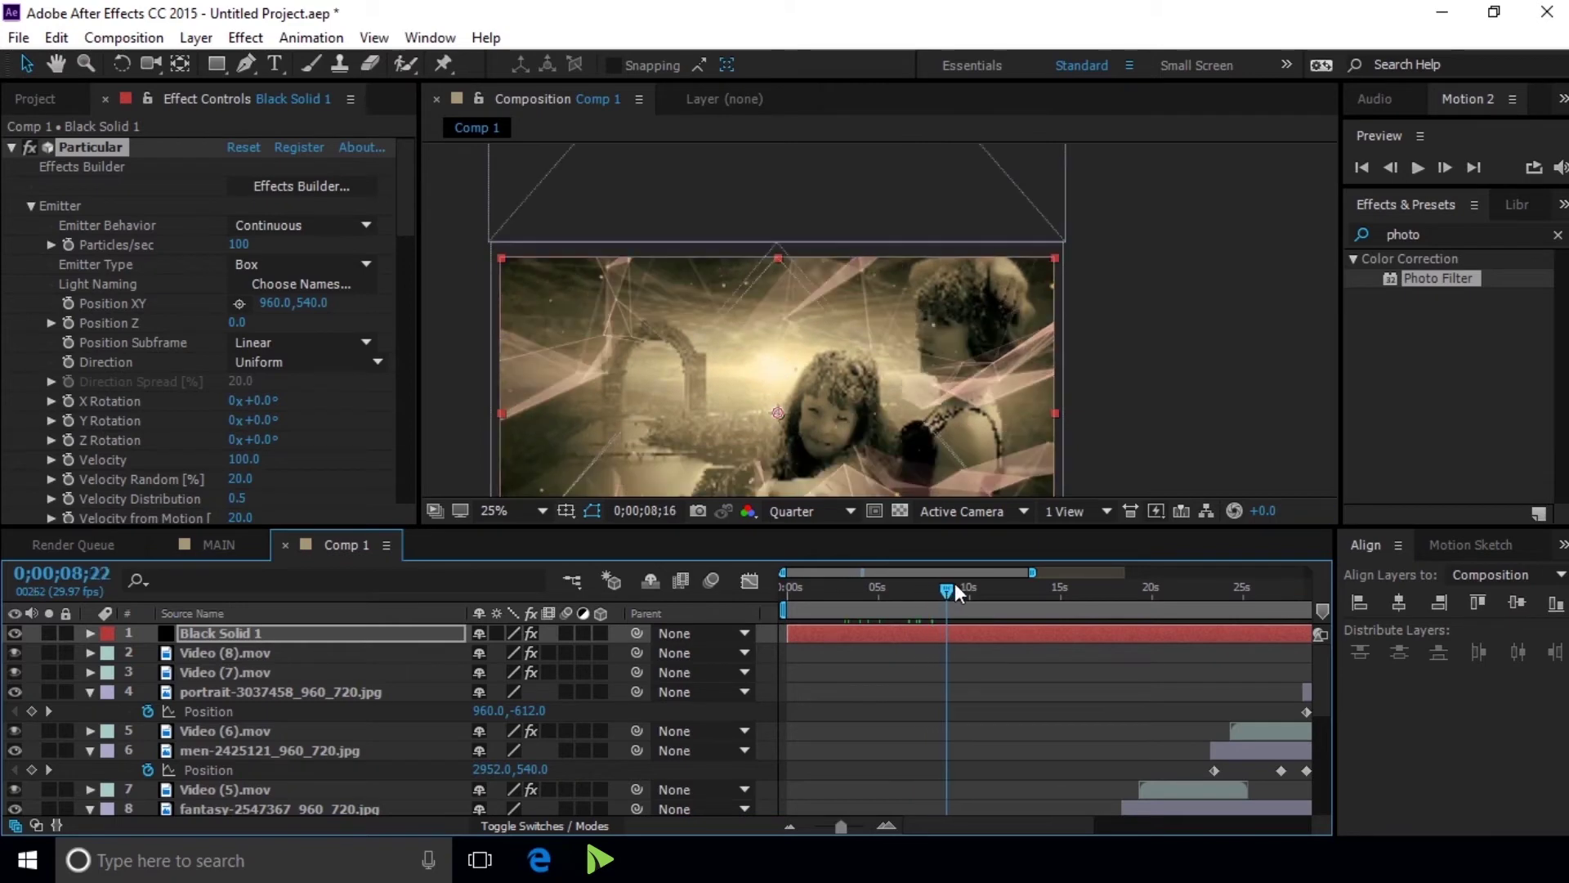
left_click_drag(956, 590, 826, 552)
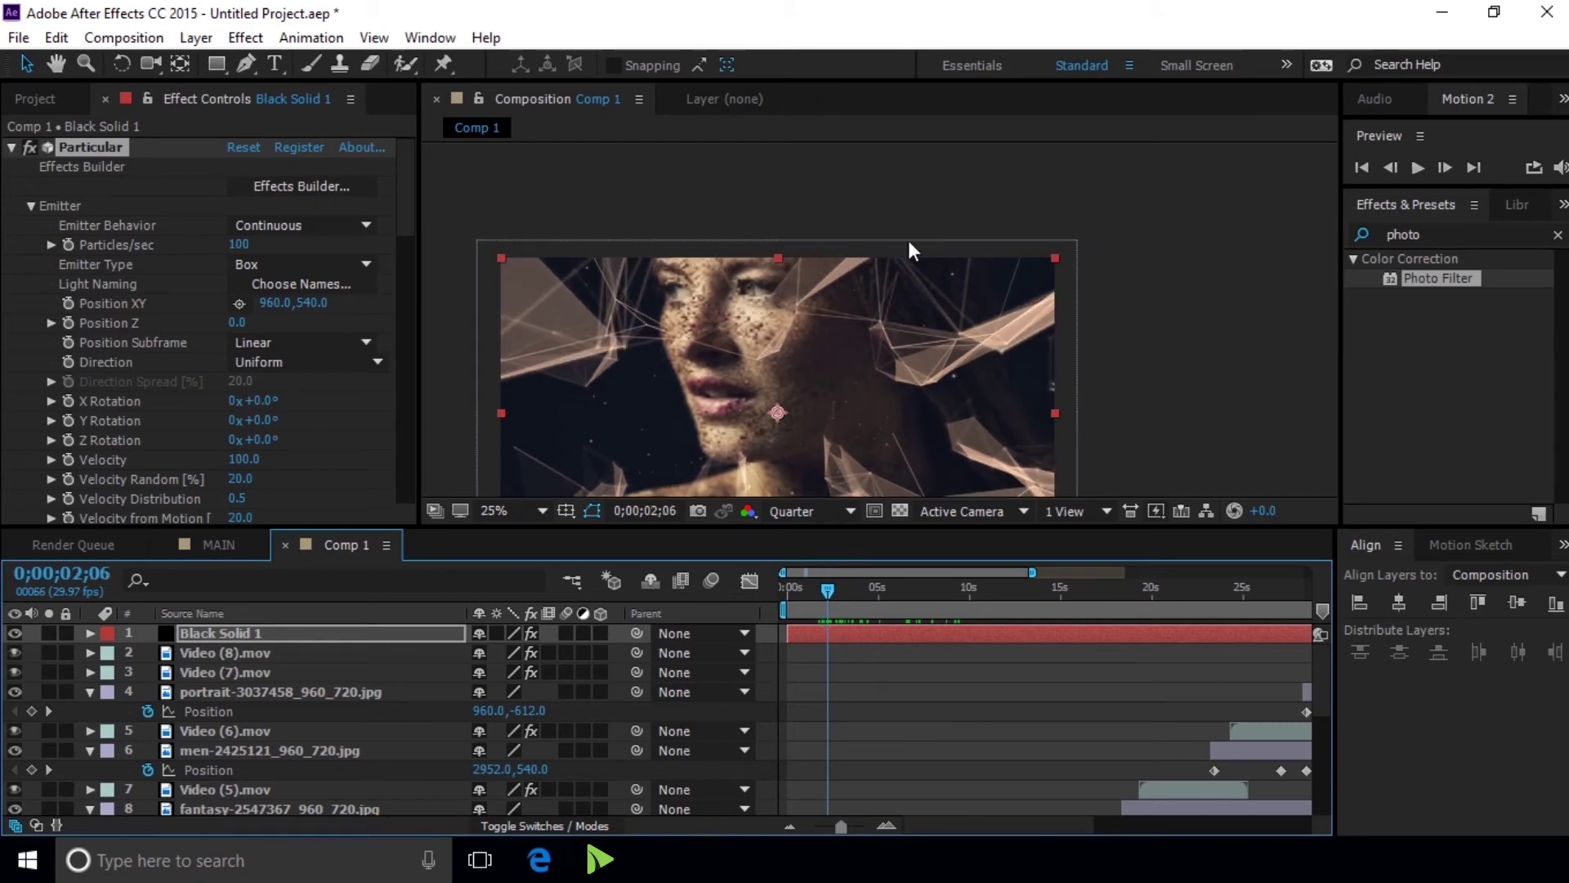
scroll(908, 249, "down", 2)
scroll(909, 248, "up", 1)
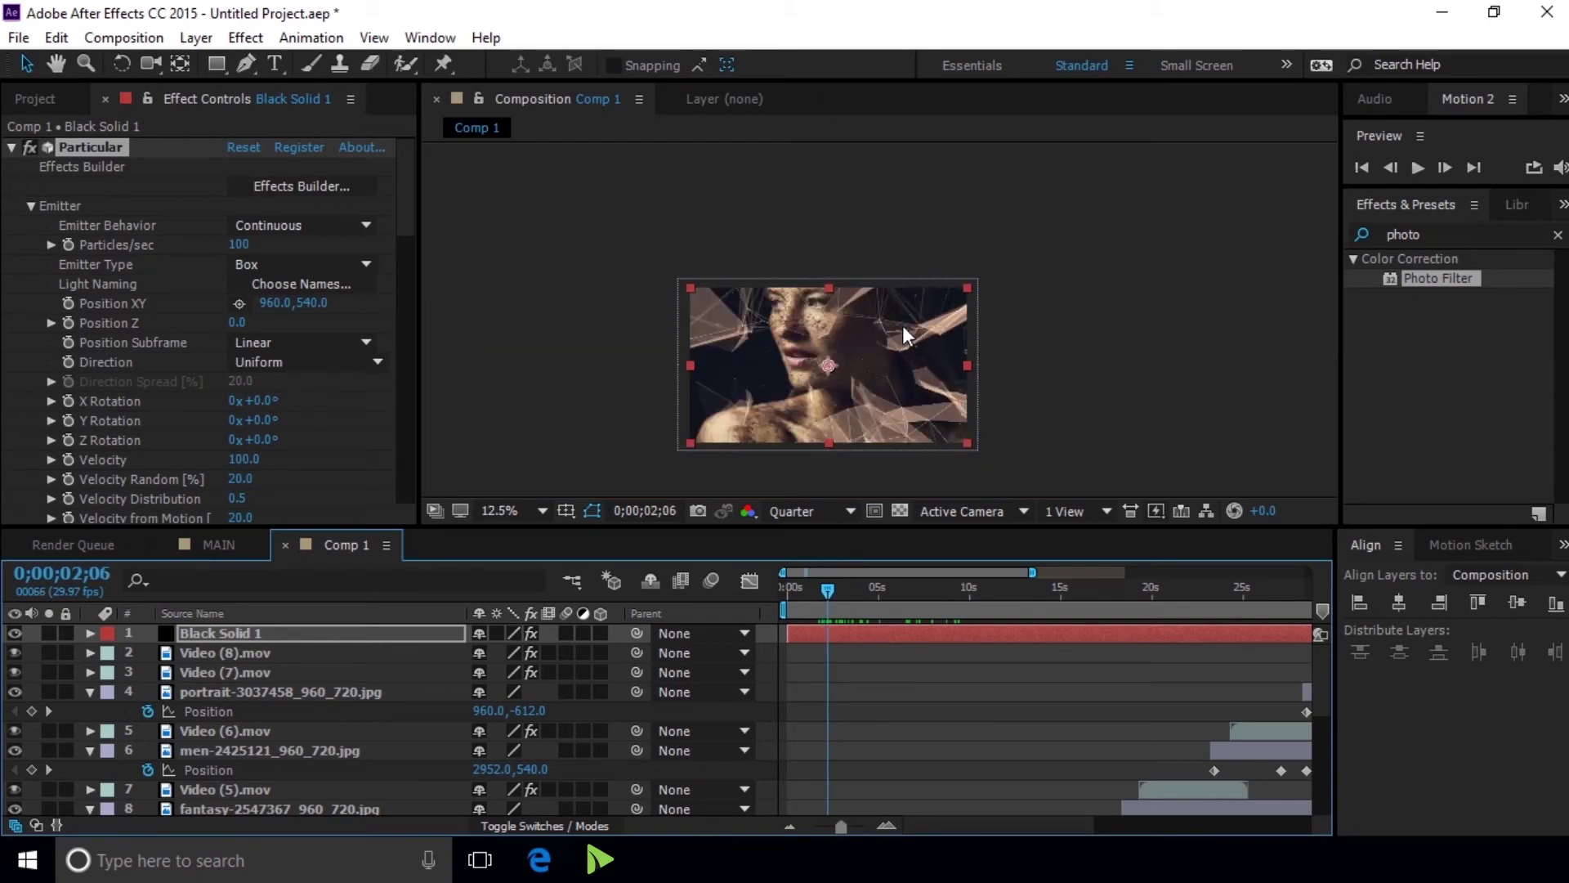
left_click_drag(829, 589, 768, 576)
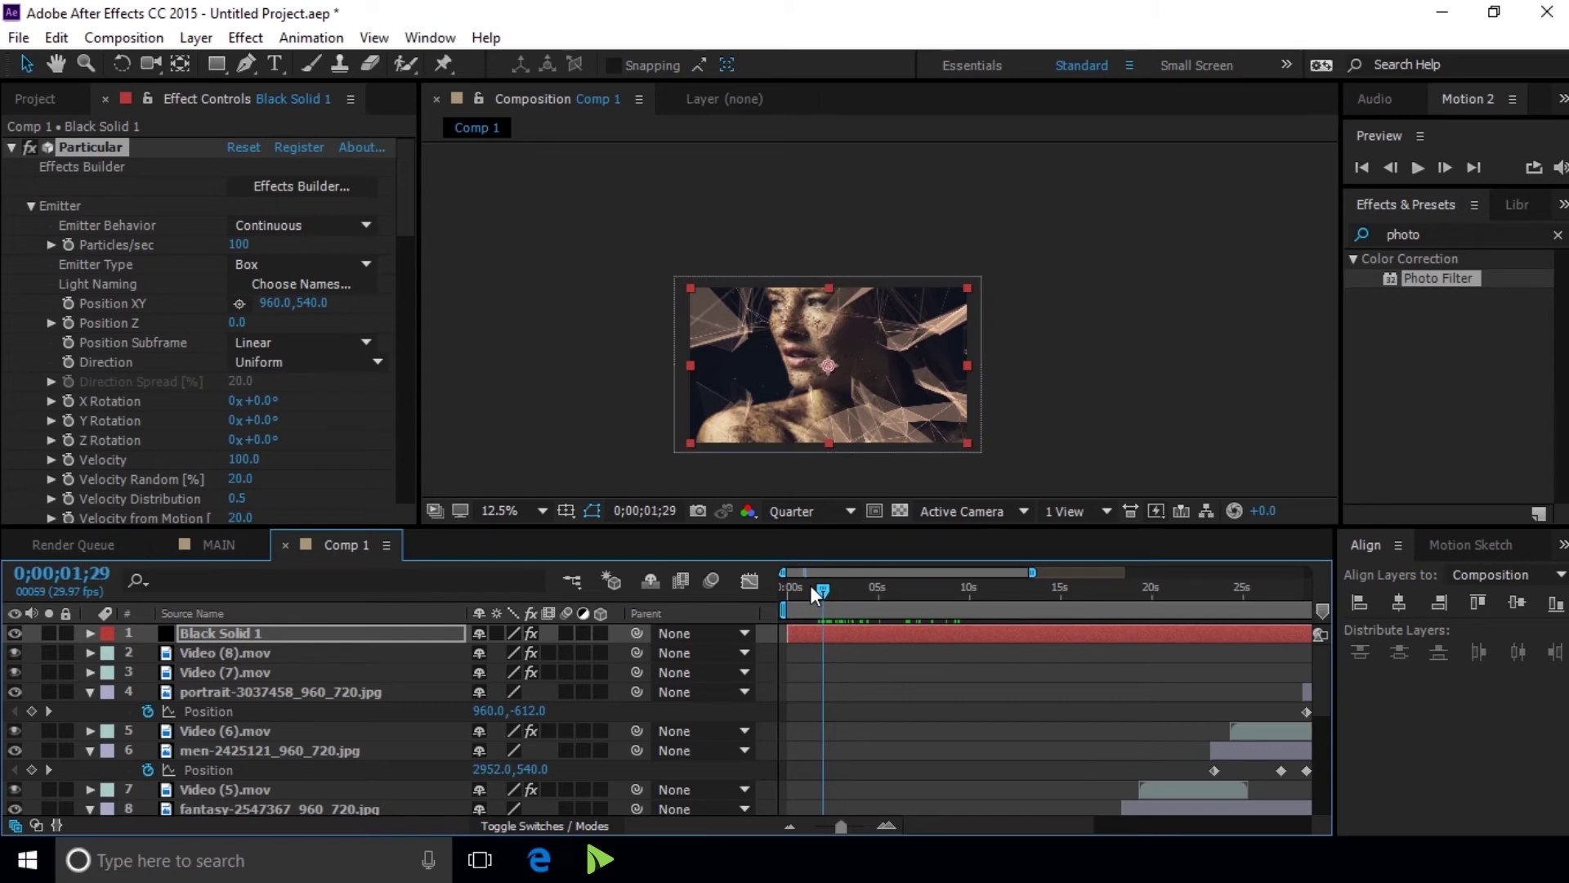
mouse_move(768, 577)
left_mouse_down()
mouse_move(874, 582)
mouse_move(811, 567)
mouse_move(865, 567)
left_mouse_up()
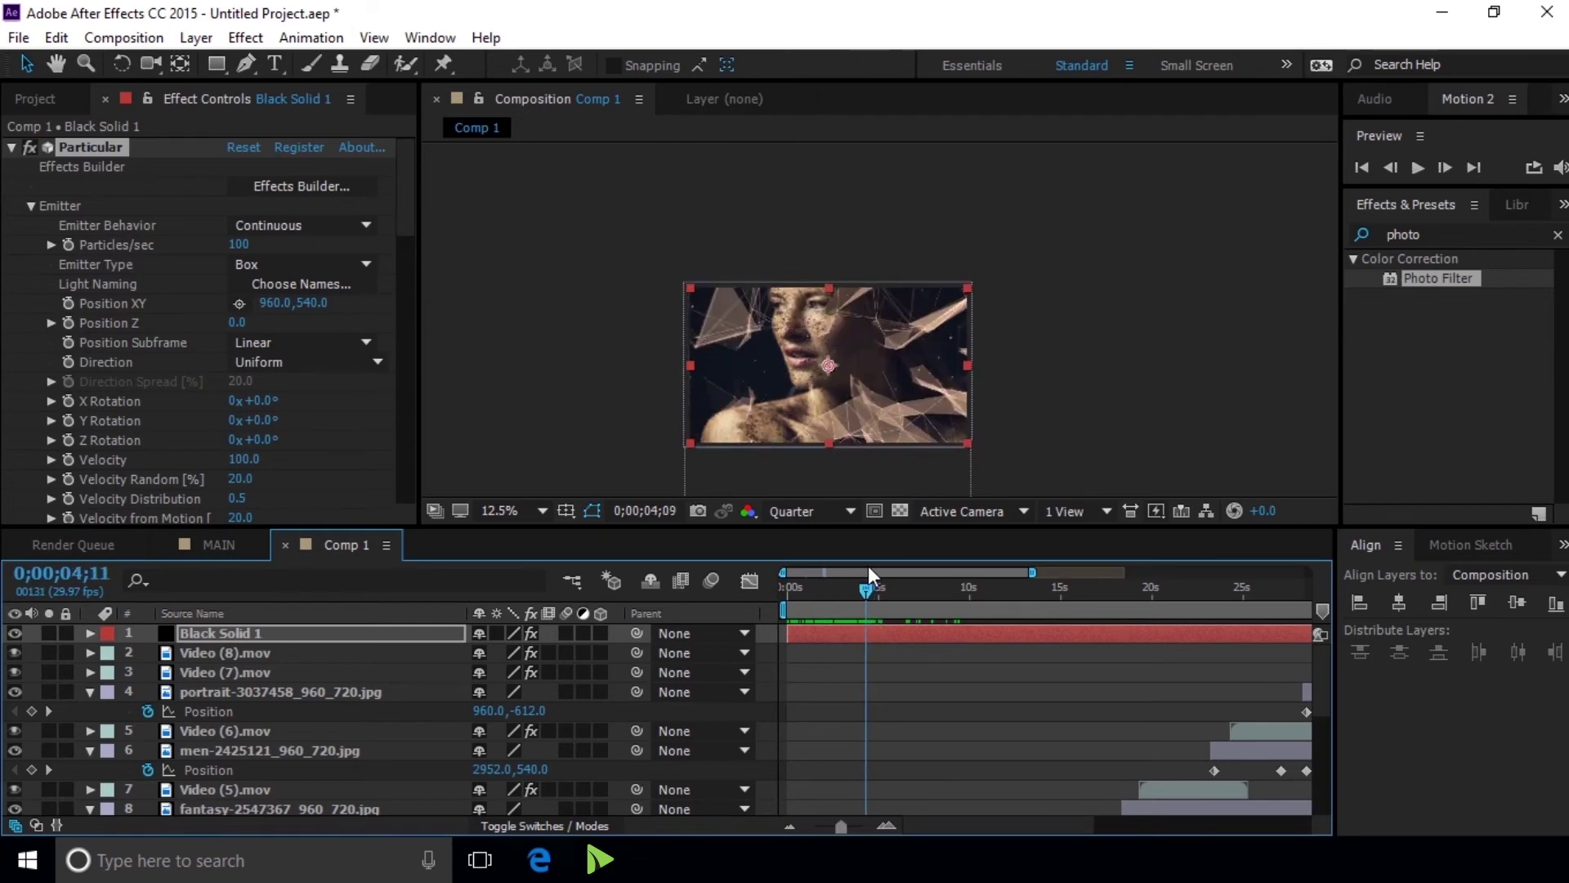
scroll(283, 287, "down", 2)
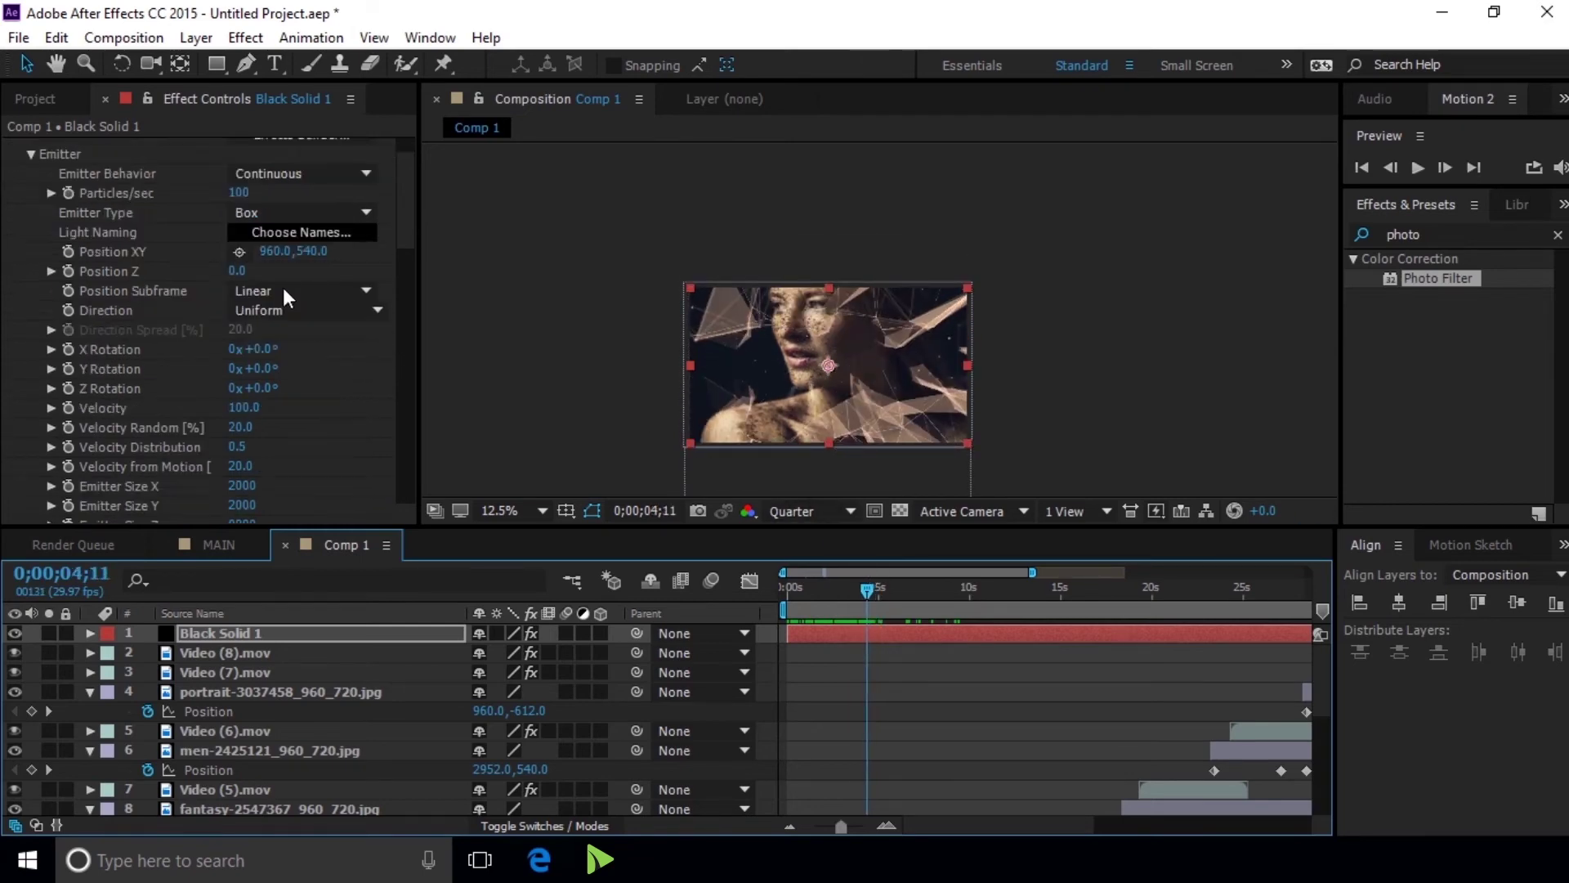
Enable Color keyframing and add a second Color keyframe ten frames later
scroll(282, 281, "down", 5)
scroll(283, 283, "down", 5)
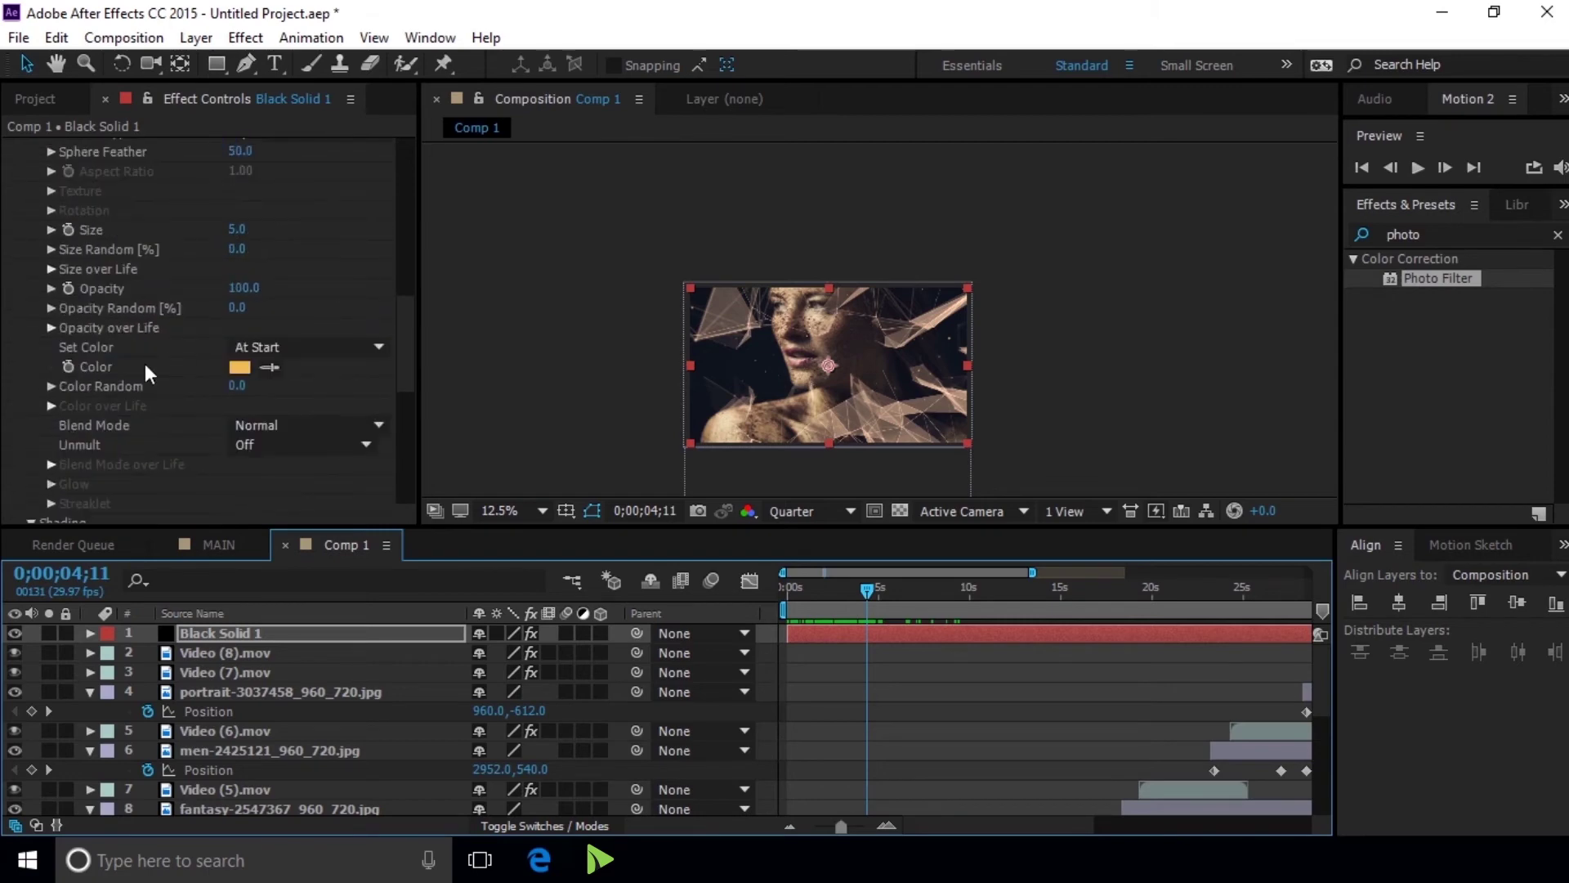
left_click(67, 366)
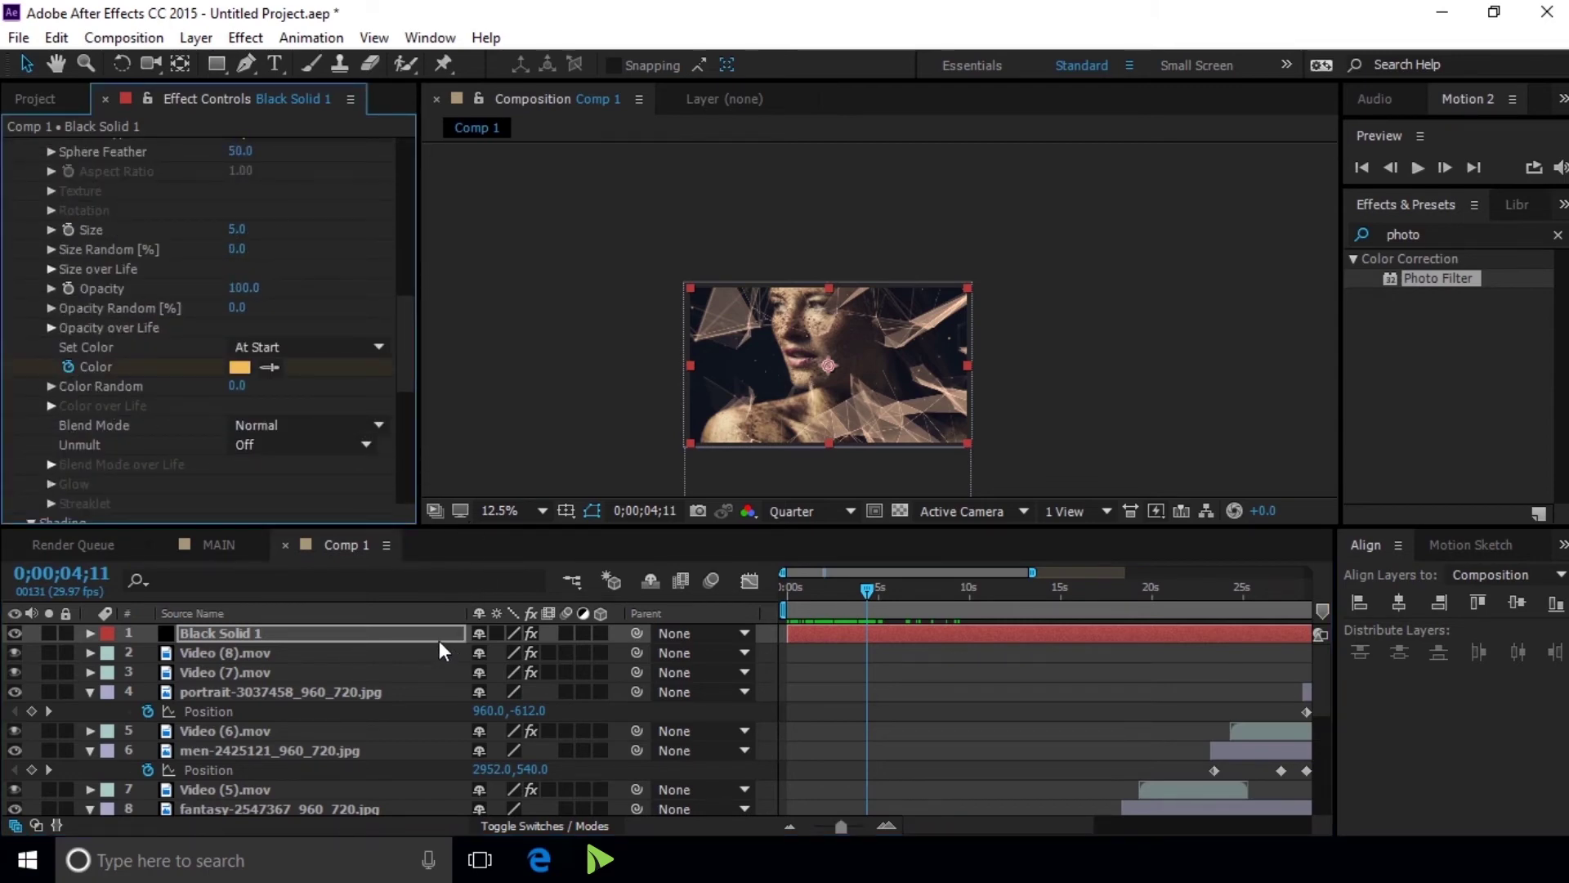
key("u")
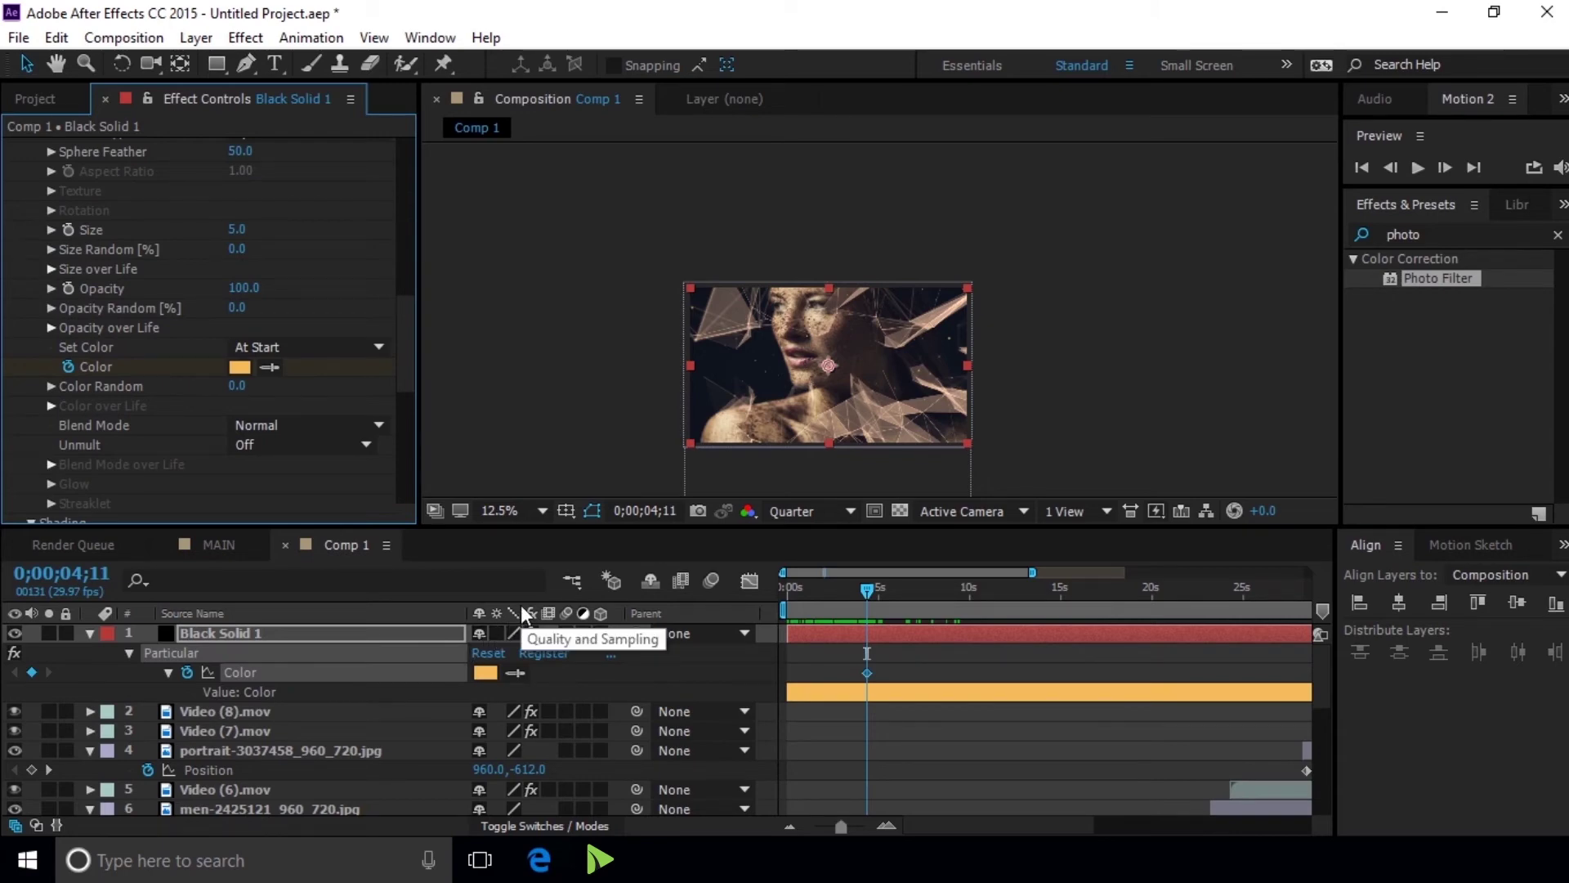
key("shift+Page_Down")
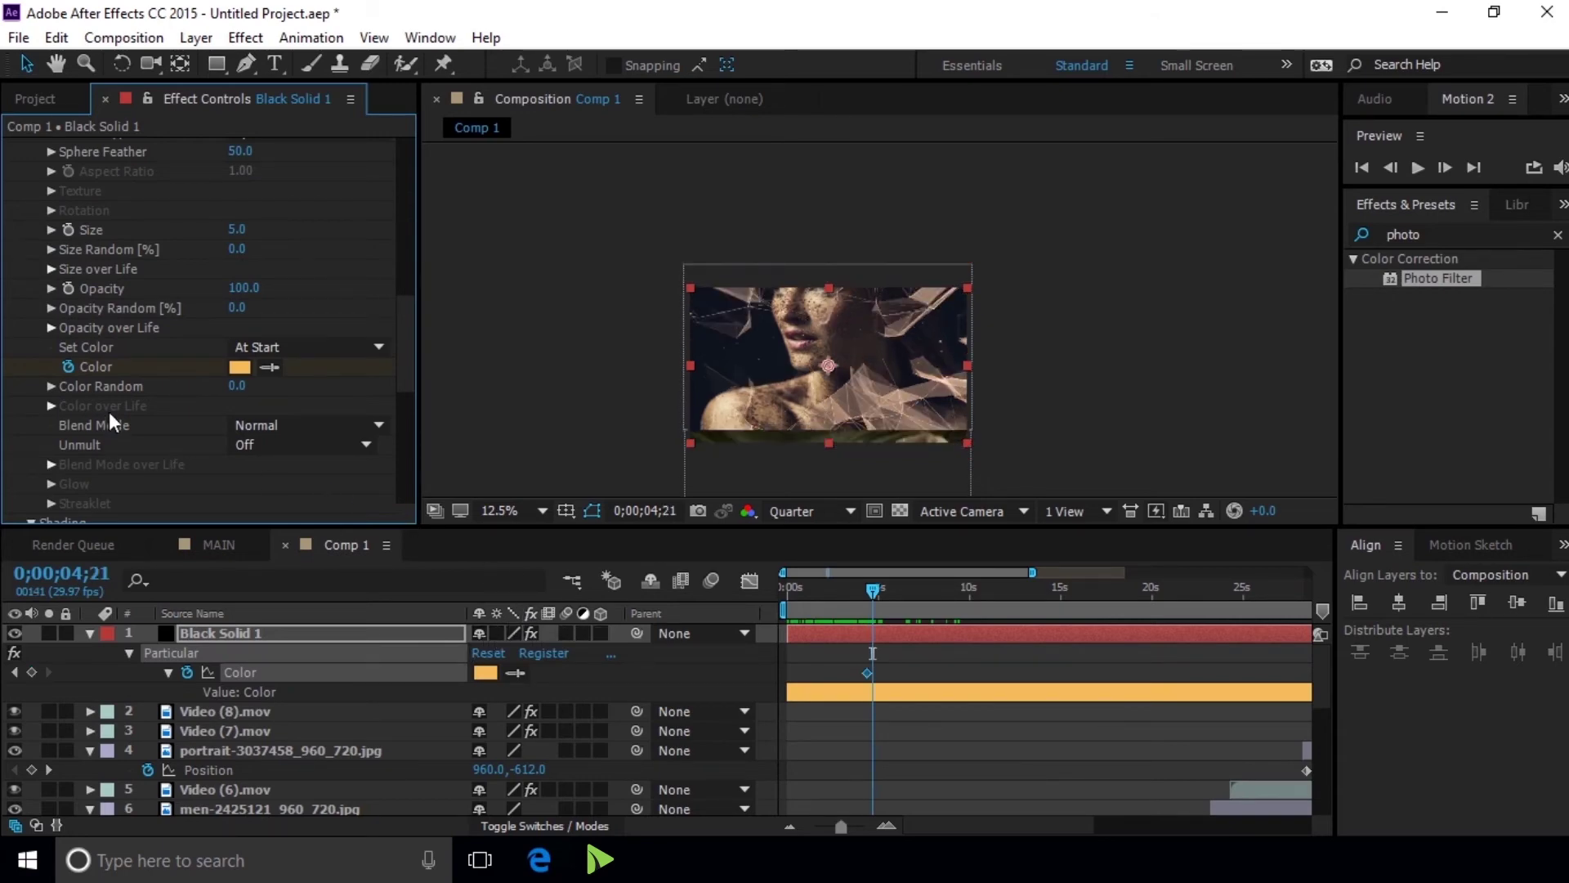
left_click(31, 672)
At 0;00;07;21, set the particle colour to red-orange F49059
key("shift+Page_Down")
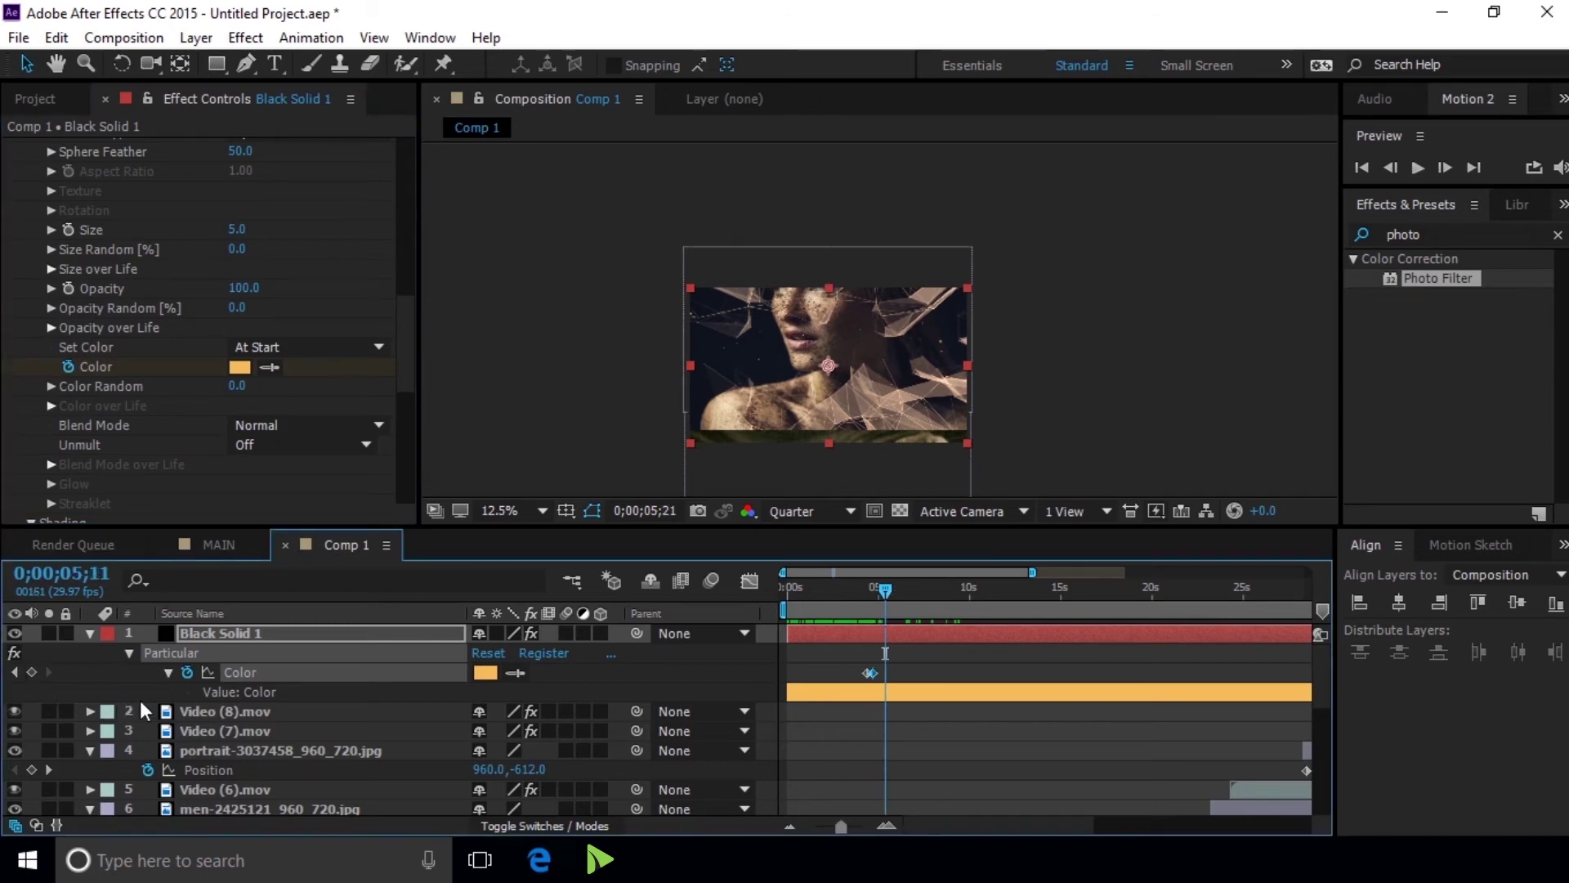
key("space")
key("shift+Page_Down")
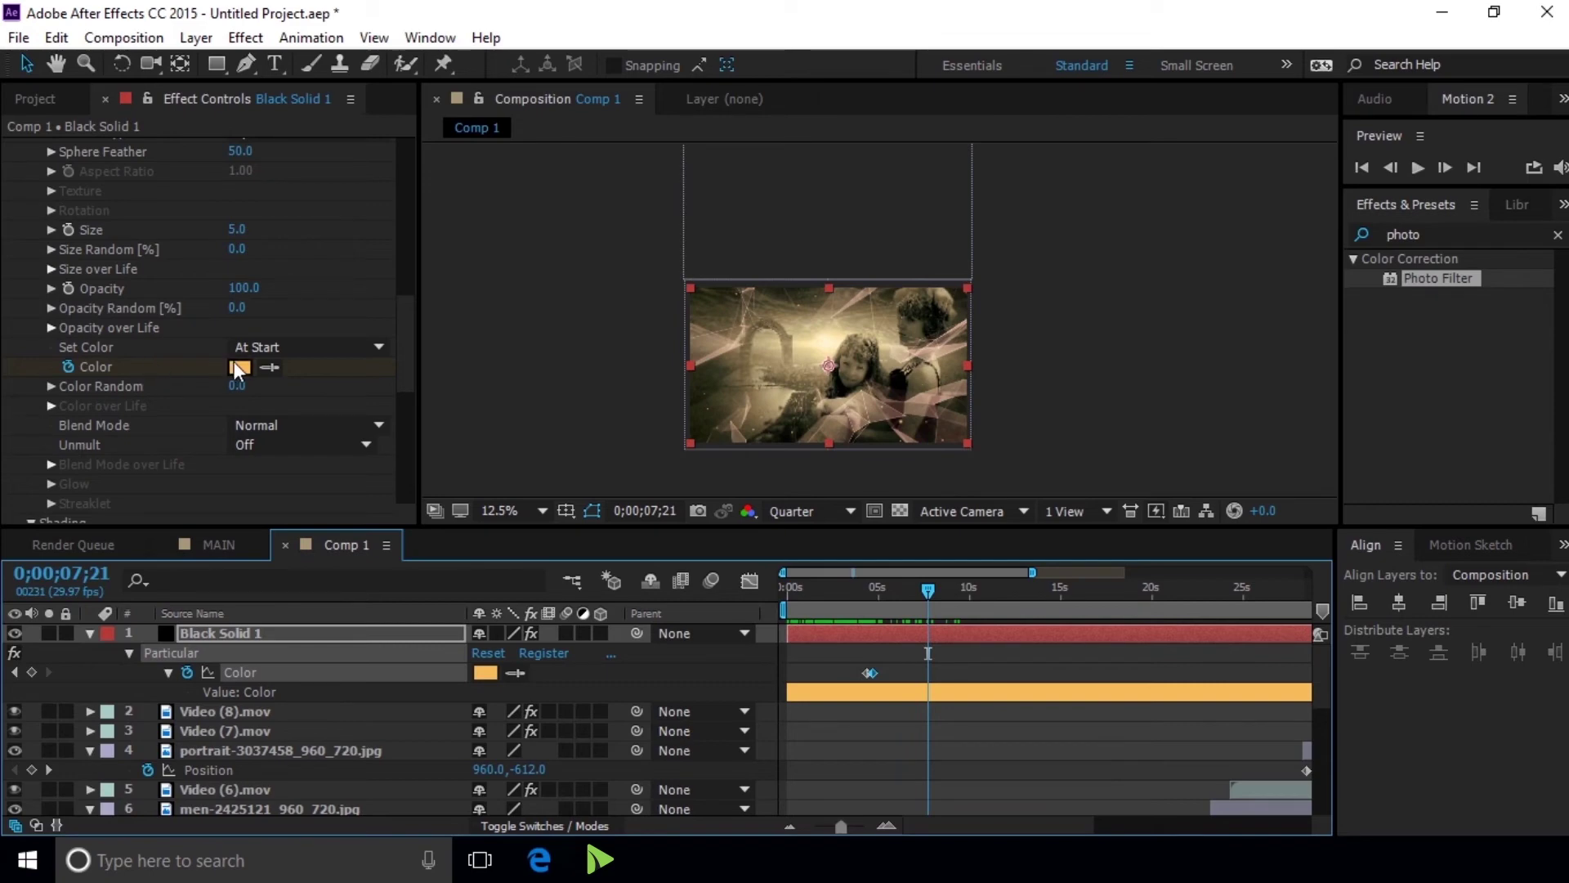
left_click(237, 366)
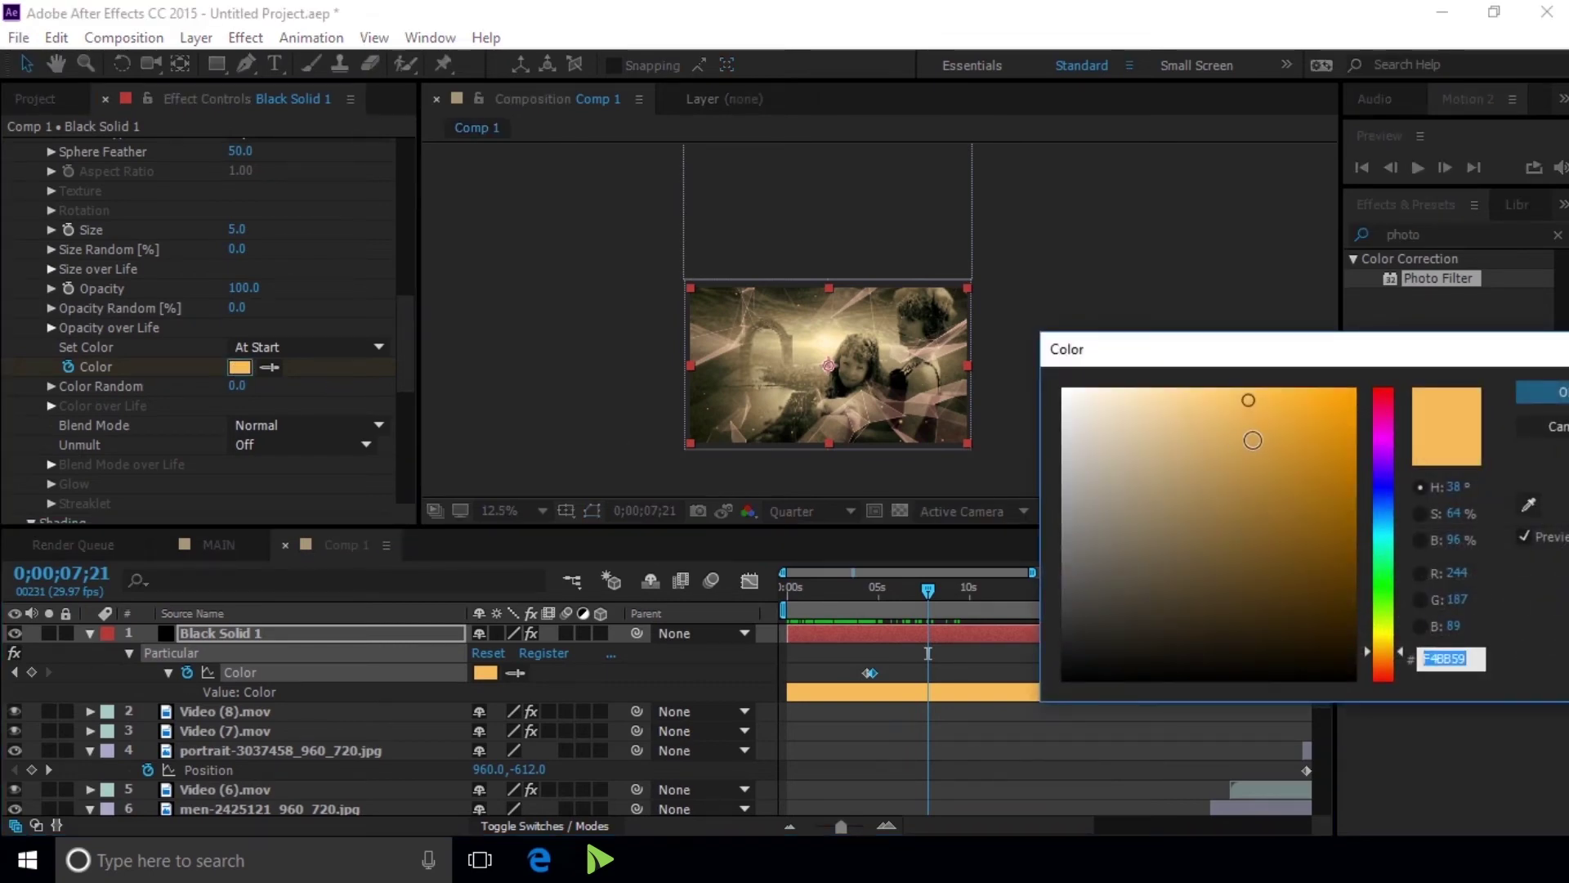
left_click(1383, 615)
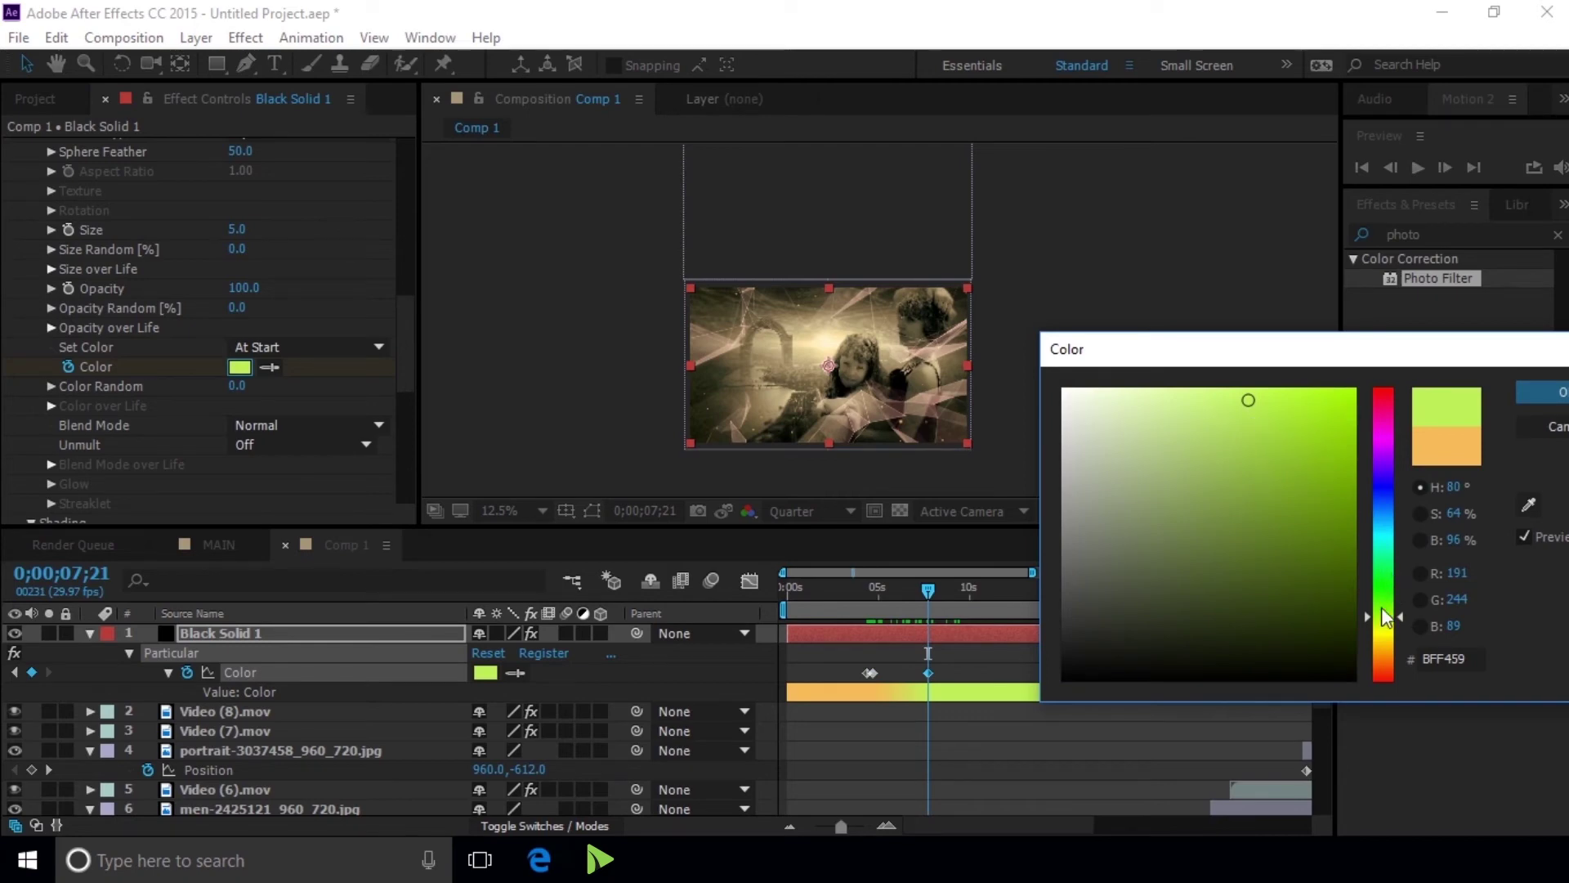
left_click(1388, 608)
left_click_drag(1385, 621, 1392, 661)
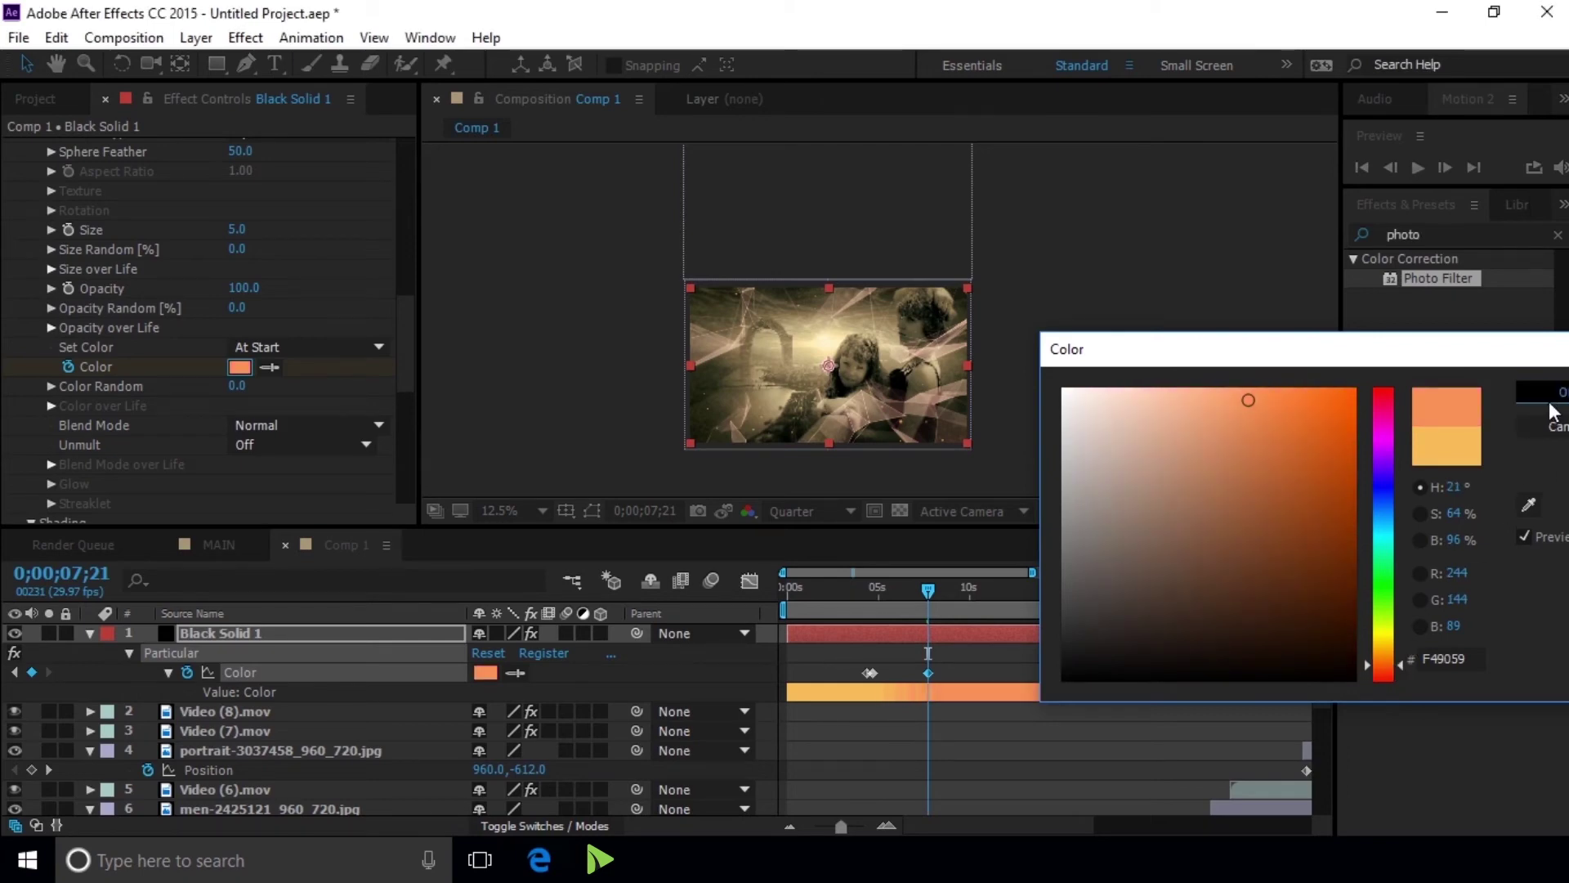
left_click(1547, 393)
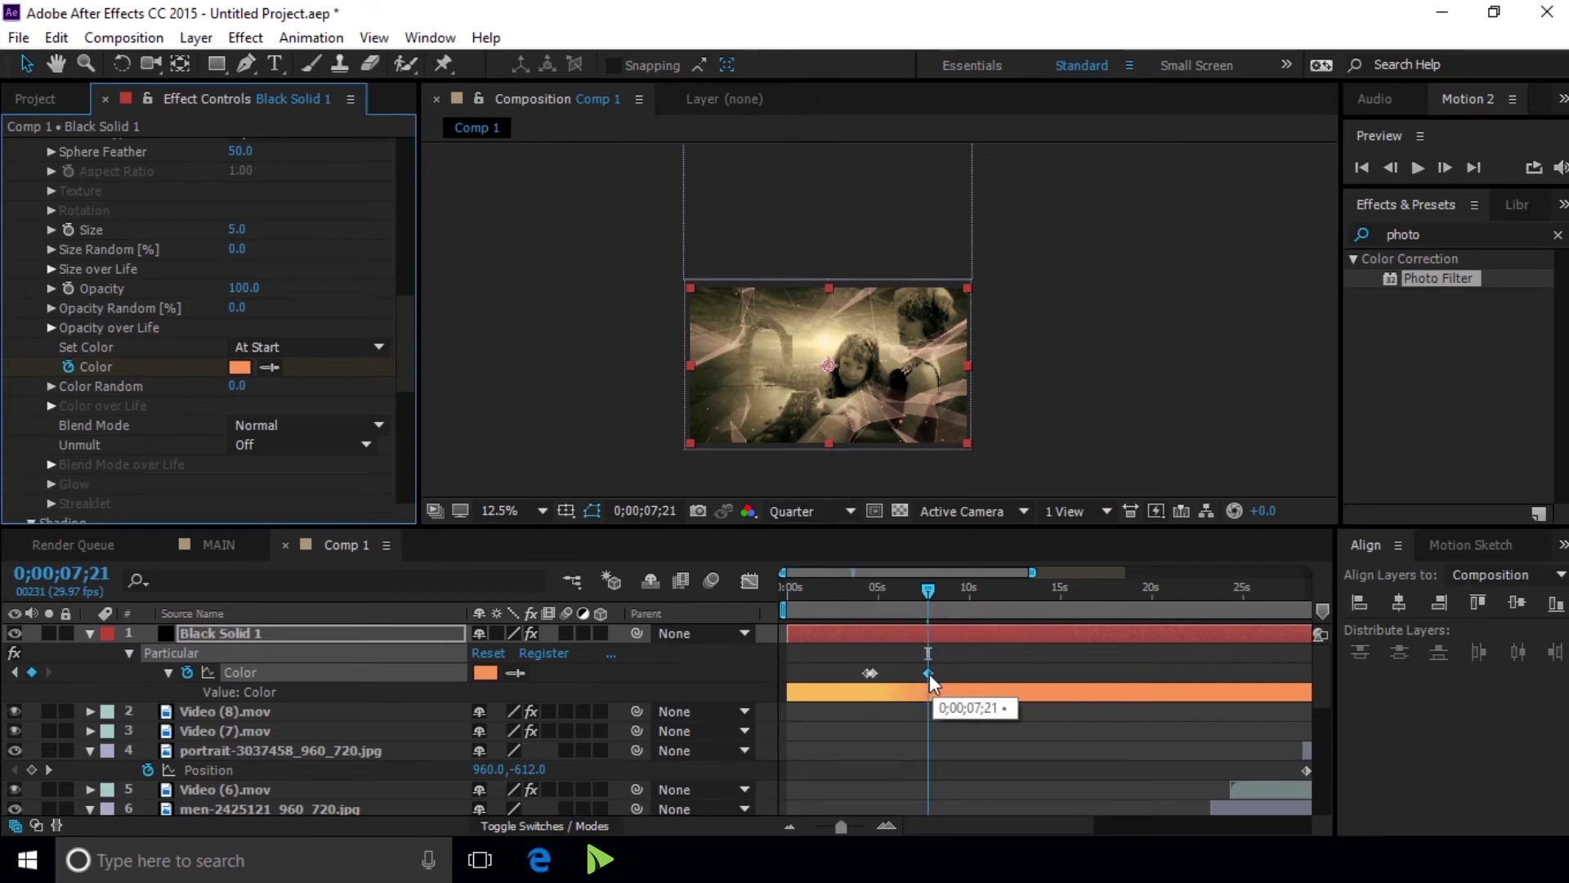
Move the Color keyframes later and return the playhead to 0;00;08;16
left_click(900, 690)
mouse_move(875, 670)
left_mouse_down()
mouse_move(933, 665)
mouse_move(874, 673)
left_mouse_up()
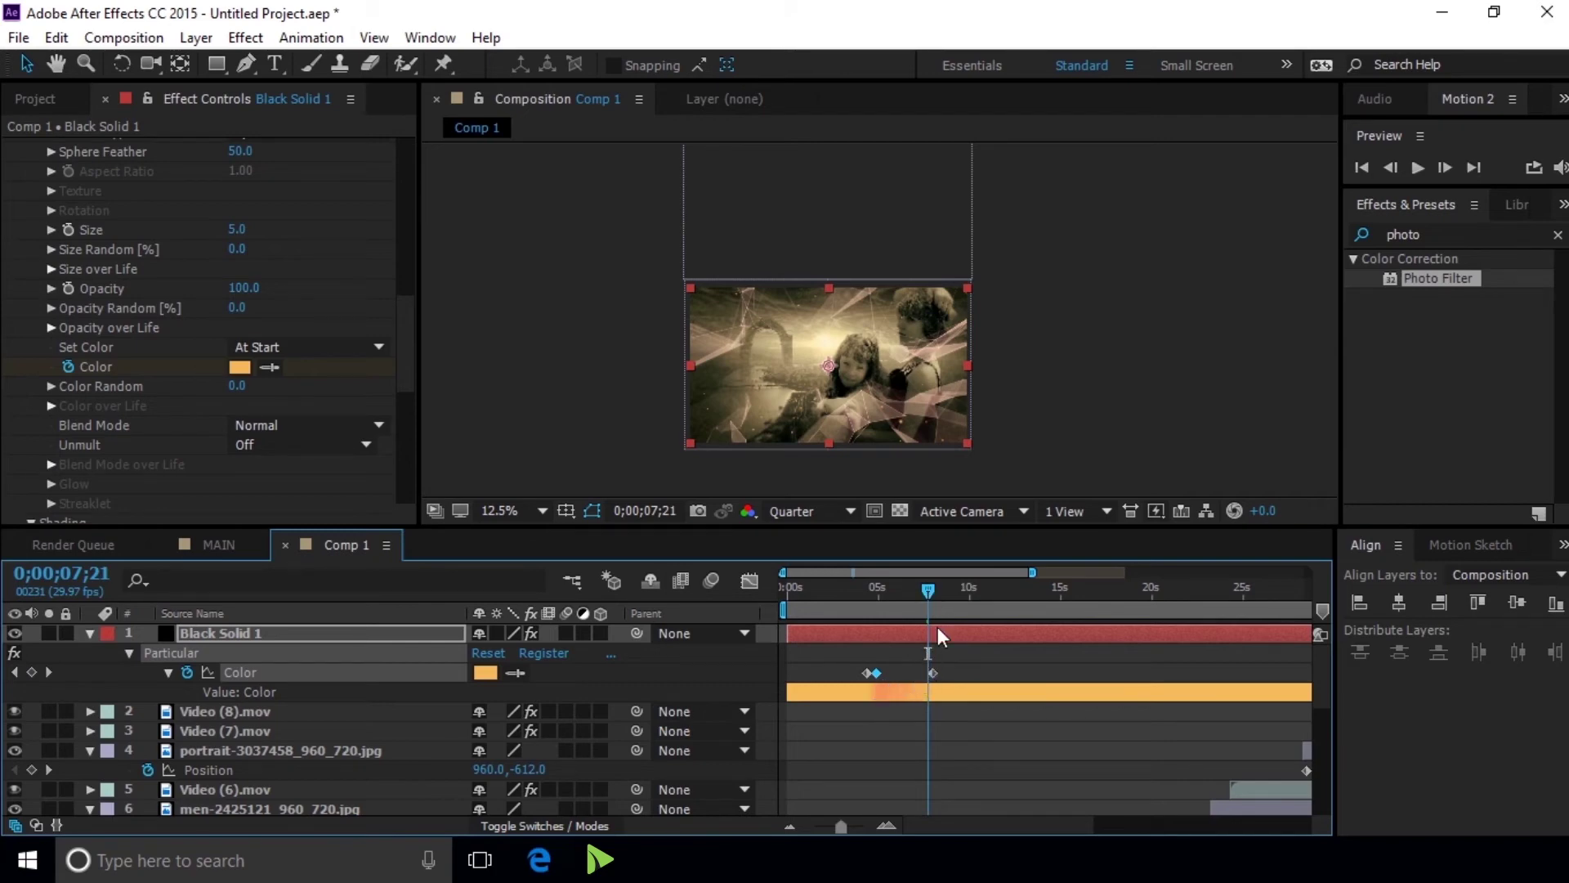
left_click_drag(933, 673, 943, 674)
left_click_drag(928, 590, 985, 595)
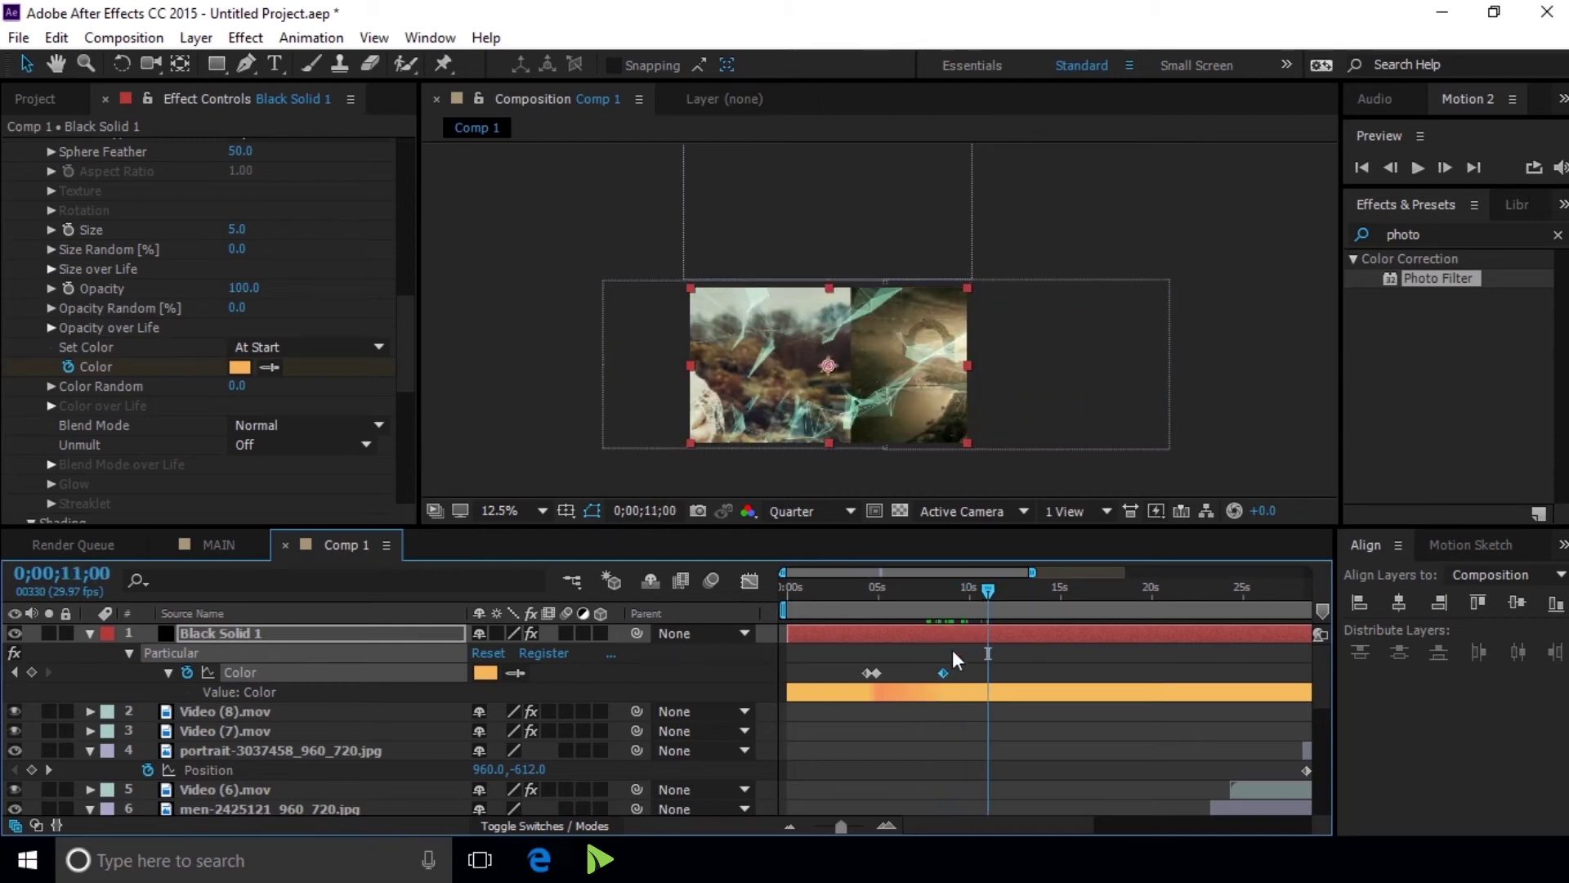
left_click_drag(986, 601, 942, 594)
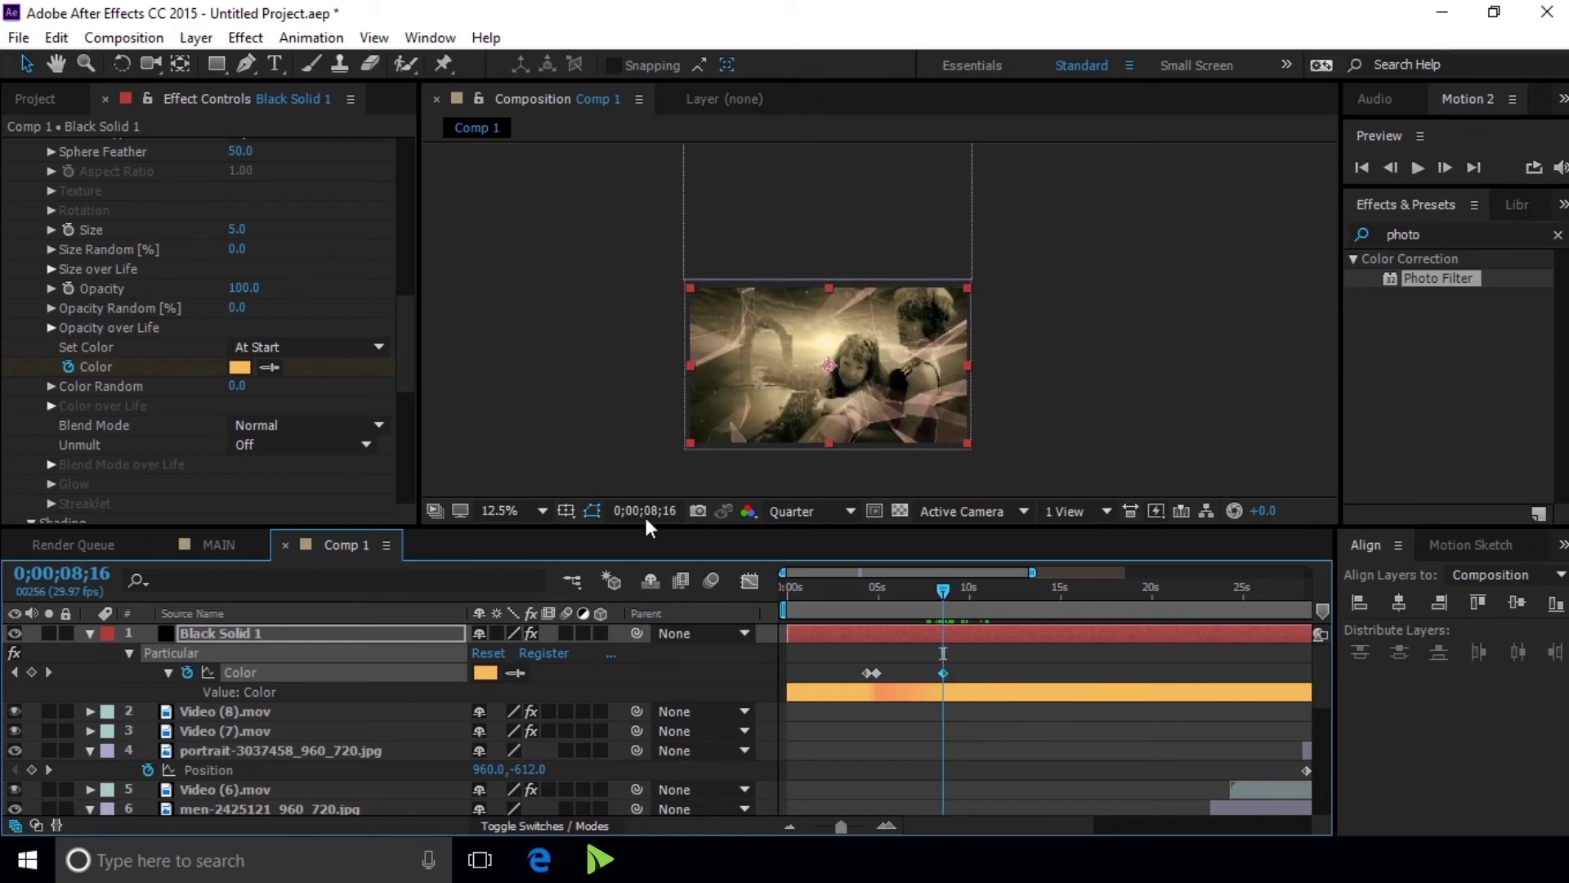
Set the particle colour to a darker green and nudge that keyframe slightly later
left_click(238, 366)
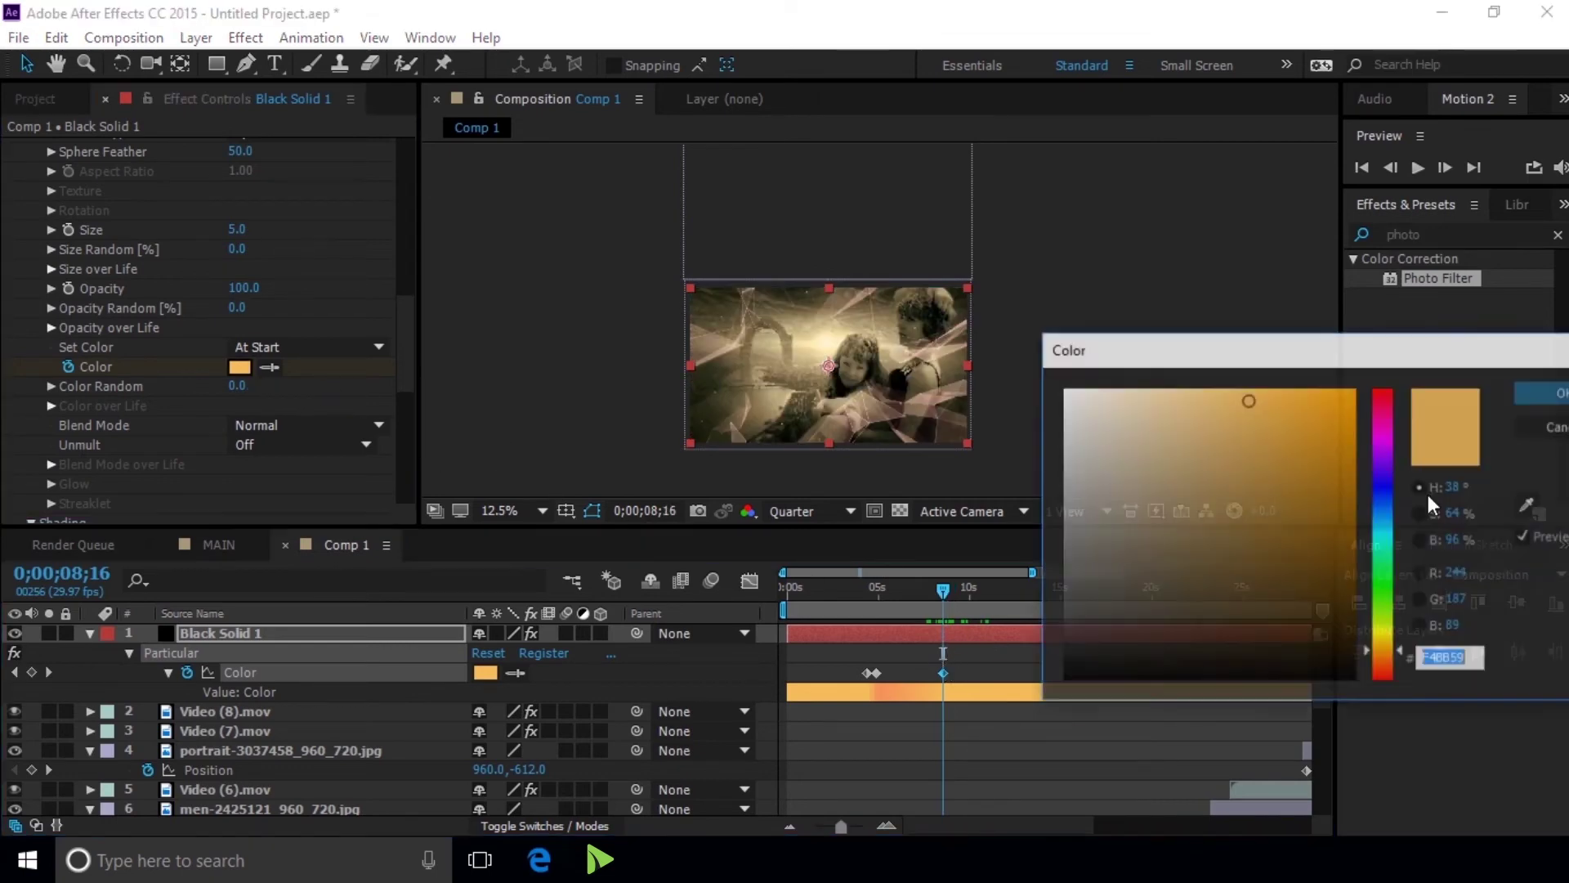
left_click(1385, 577)
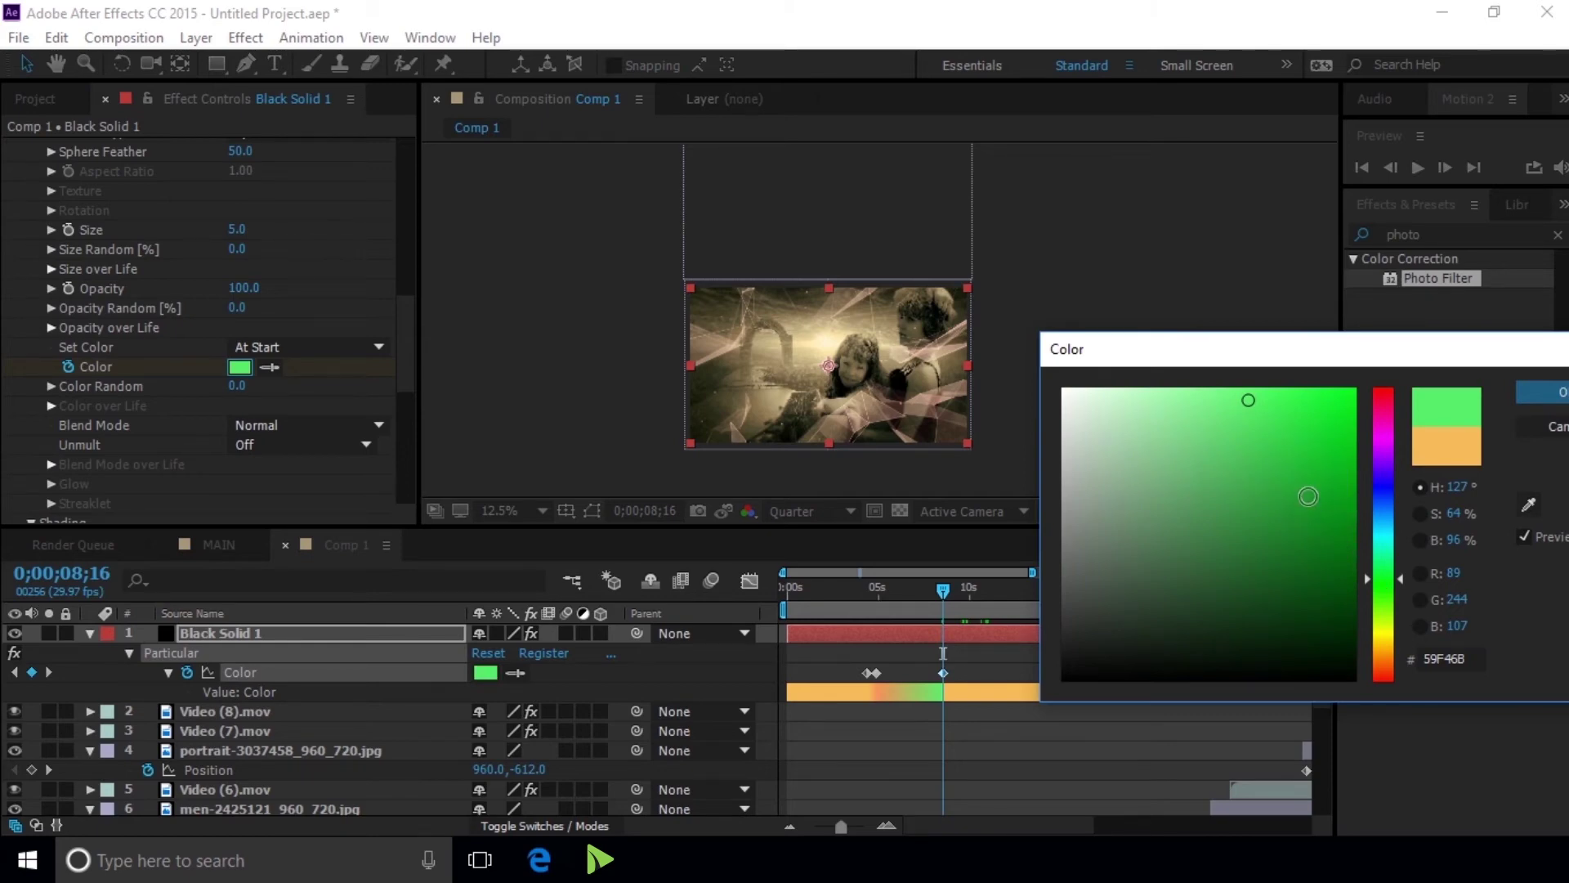
left_click(1307, 496)
left_click(1534, 396)
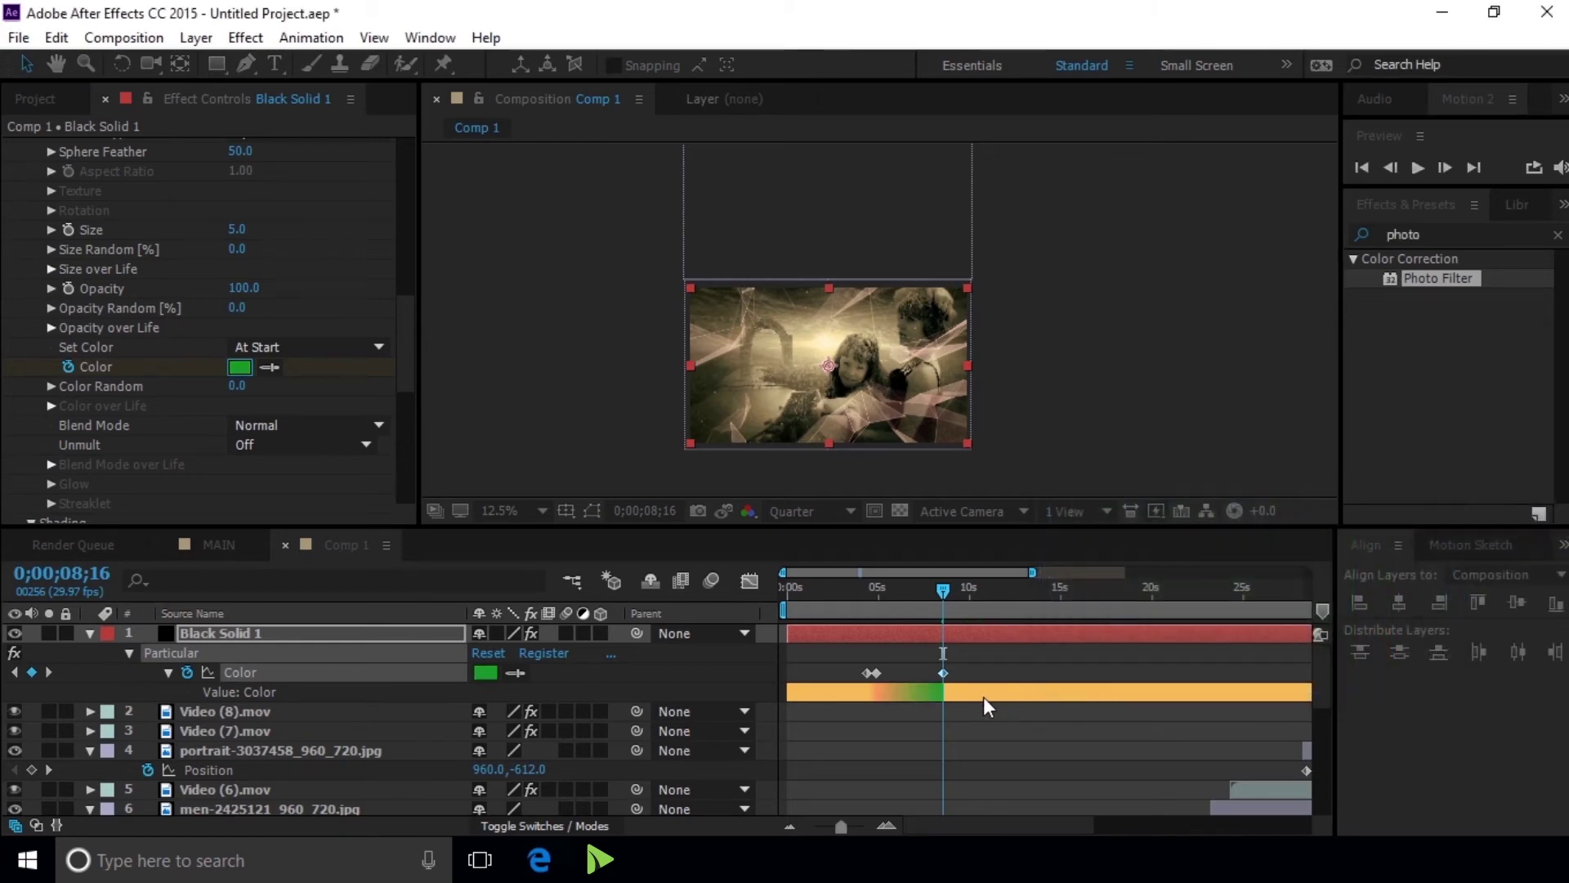
left_click_drag(943, 673, 981, 673)
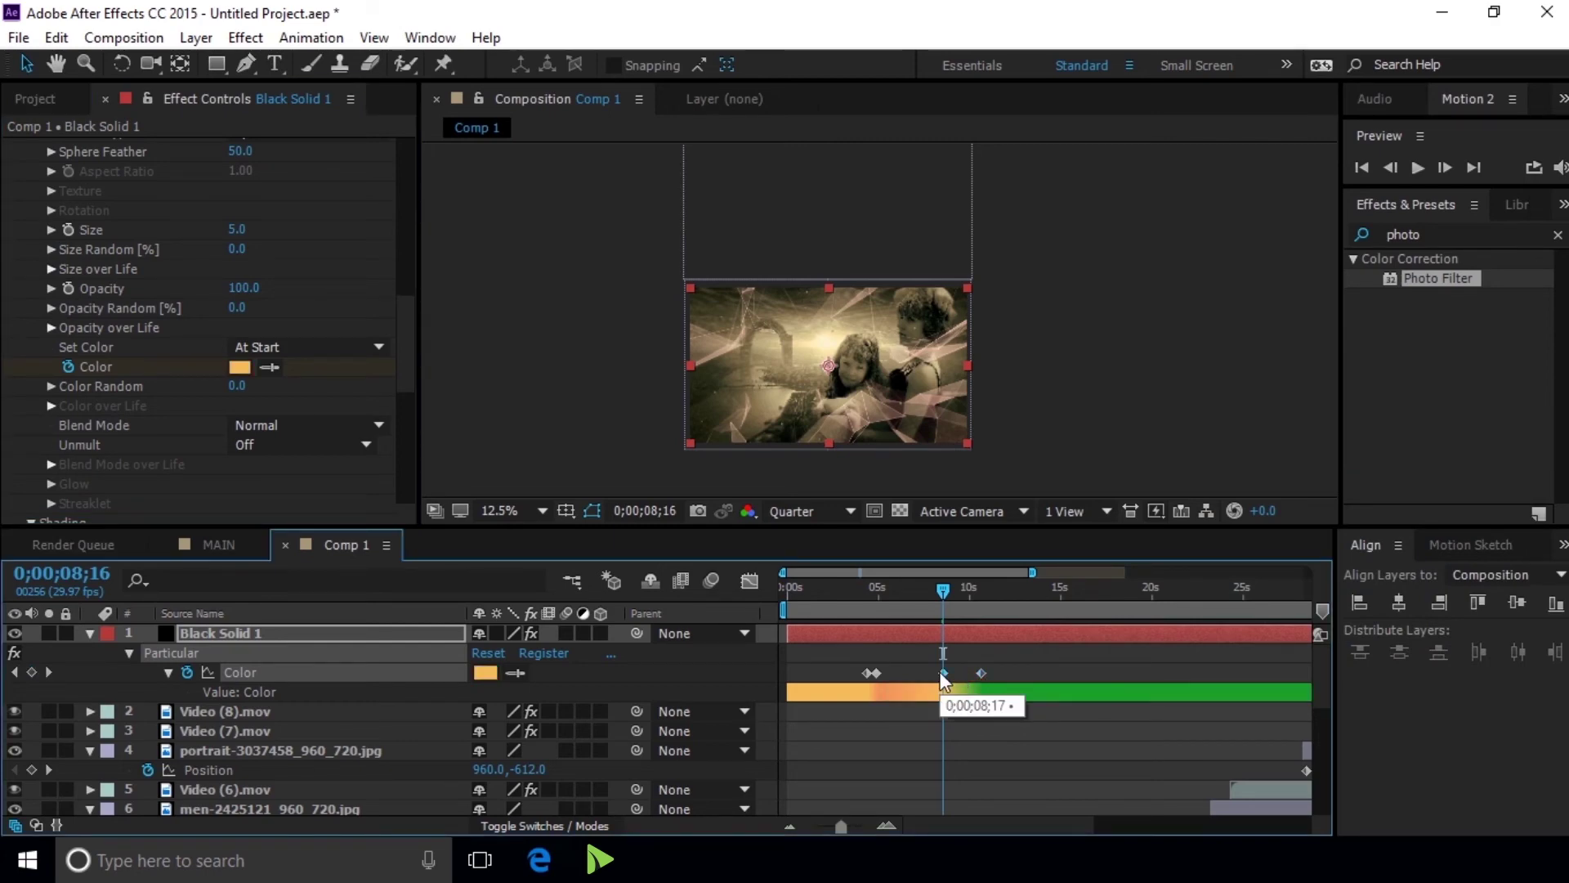
Delete the extra Color keyframe and shift the second one so the colours blend
key("Delete")
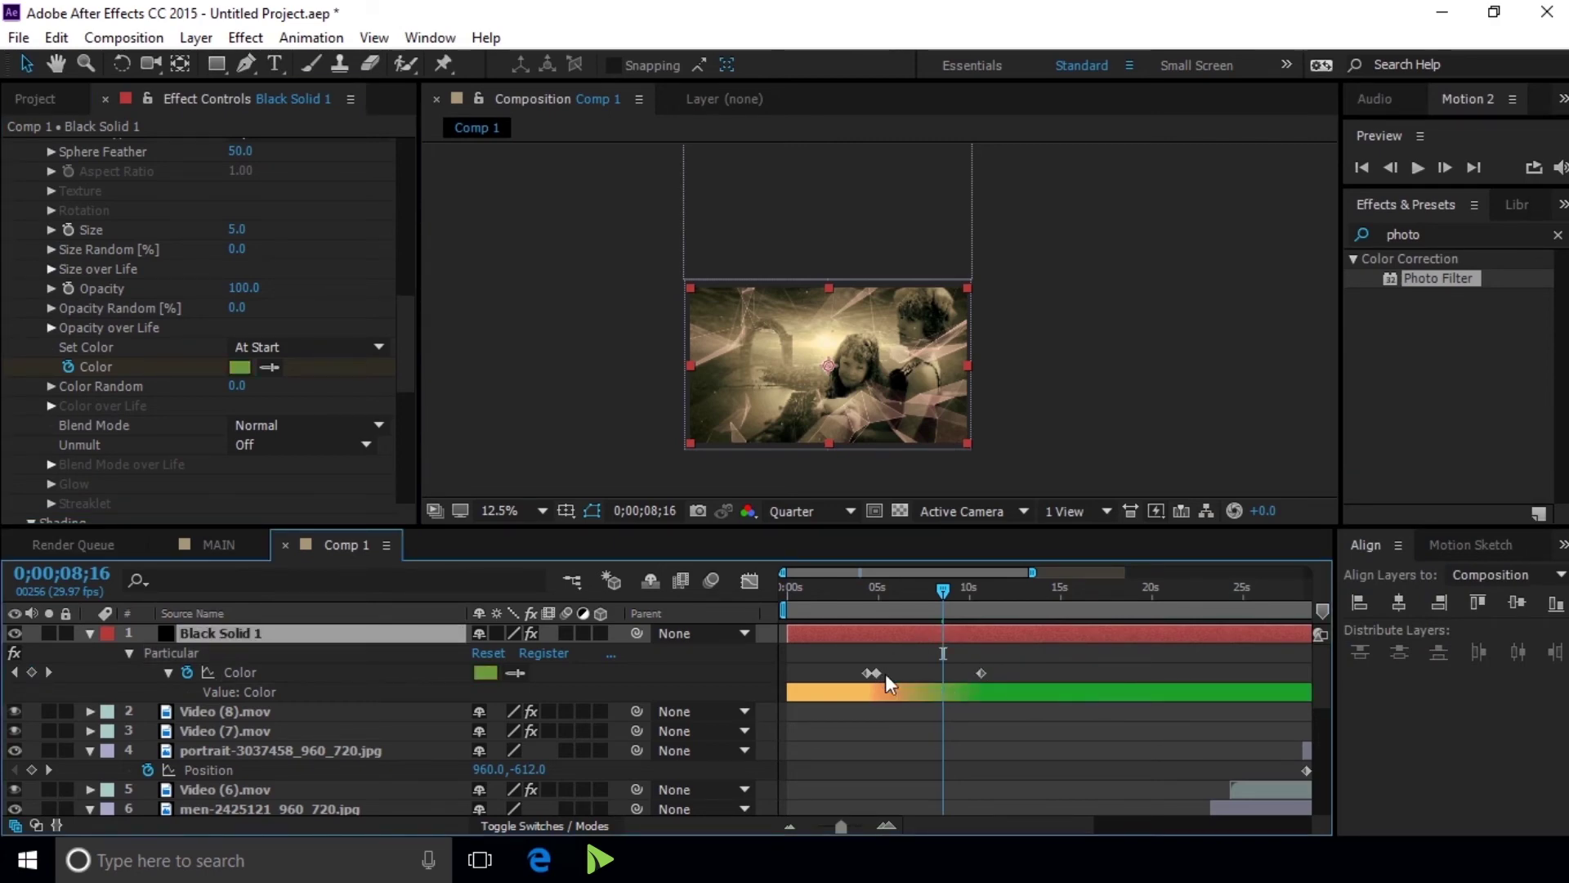
left_click_drag(876, 673, 897, 673)
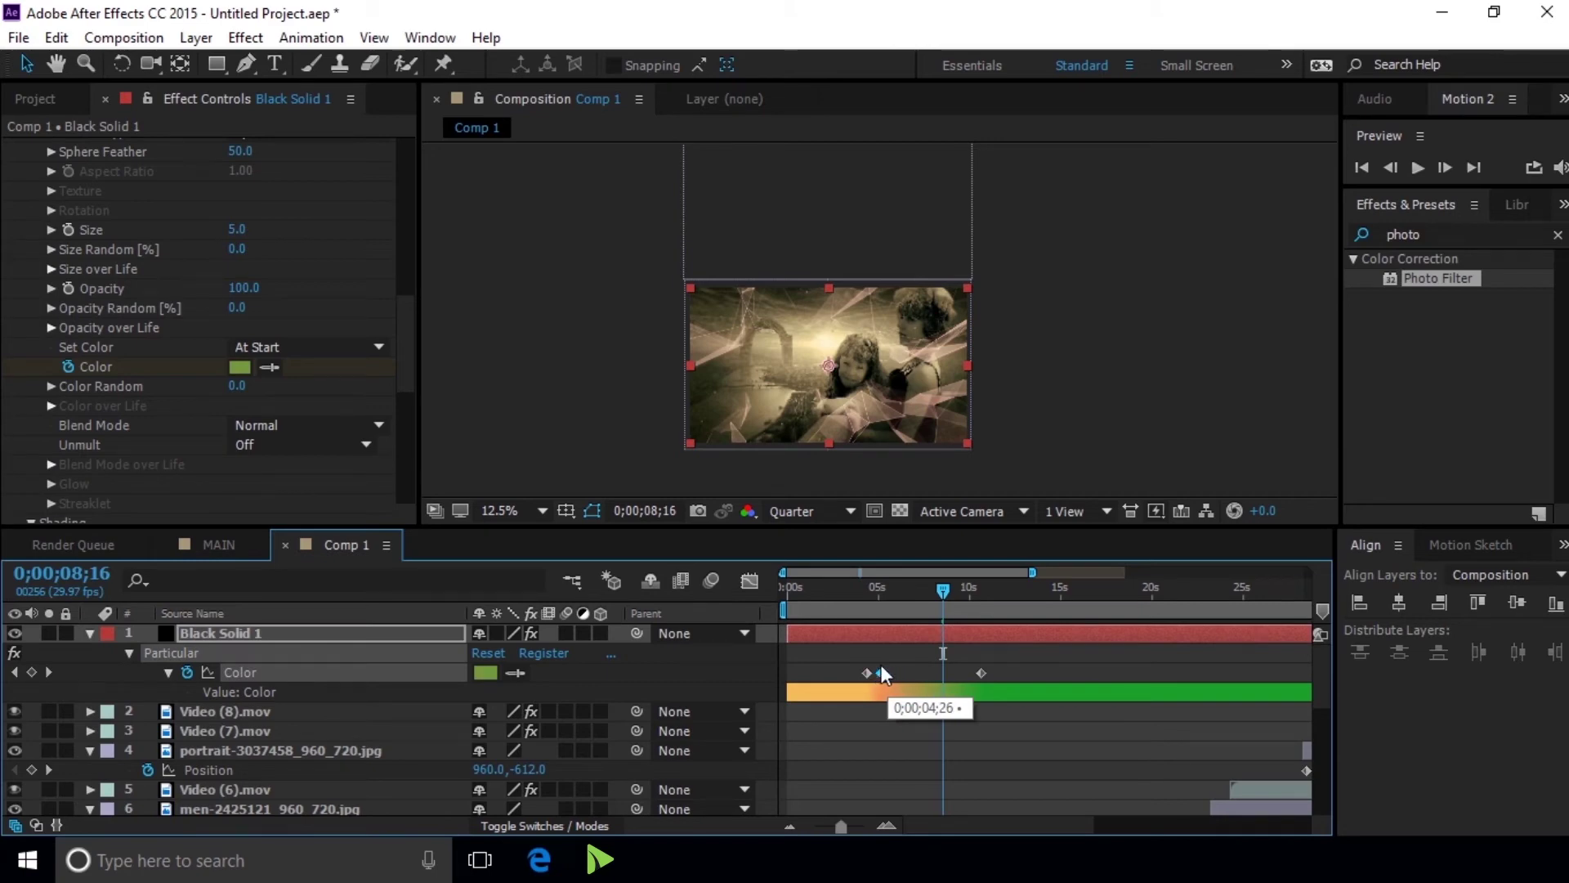
left_click_drag(882, 674, 896, 673)
left_click_drag(944, 587, 988, 590)
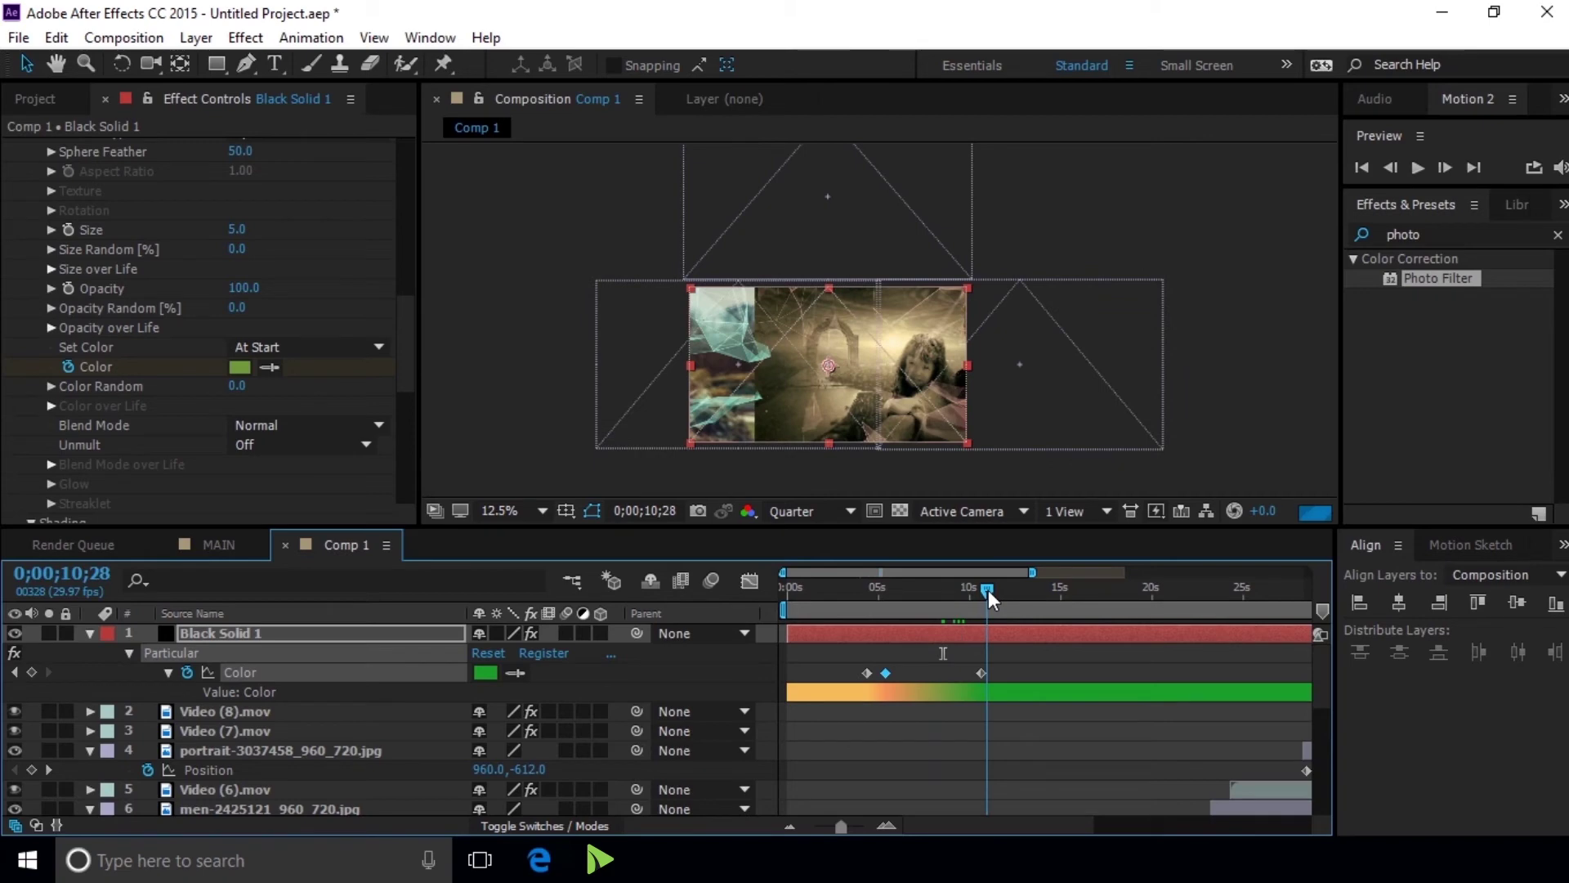
Zoom out the timeline and set the viewer magnification to 25%
left_click_drag(988, 590, 1018, 591)
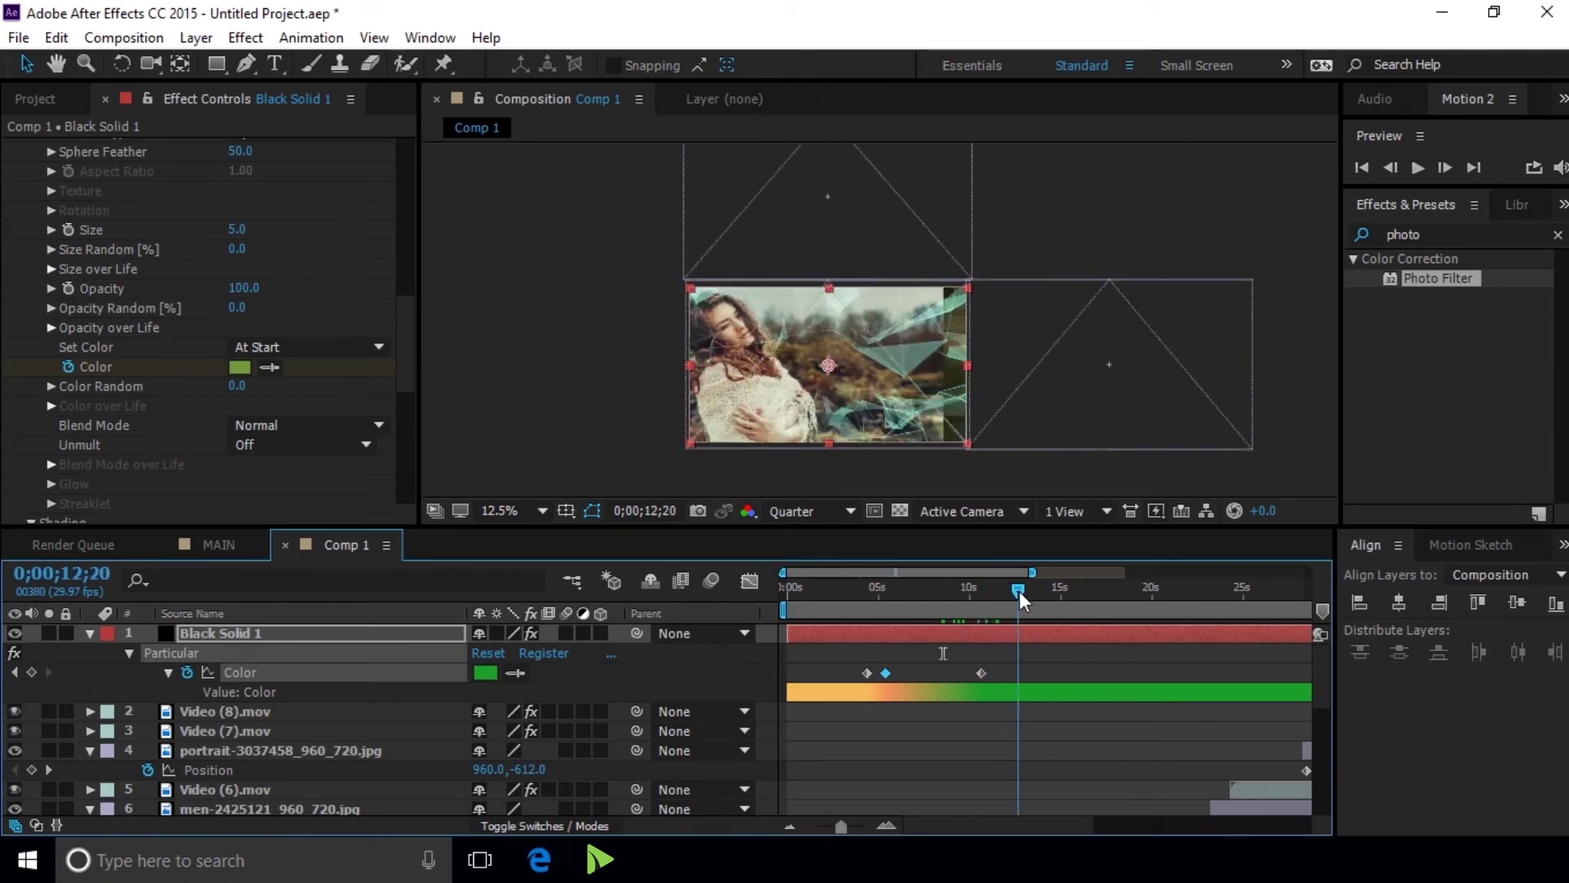
left_click_drag(841, 826, 825, 826)
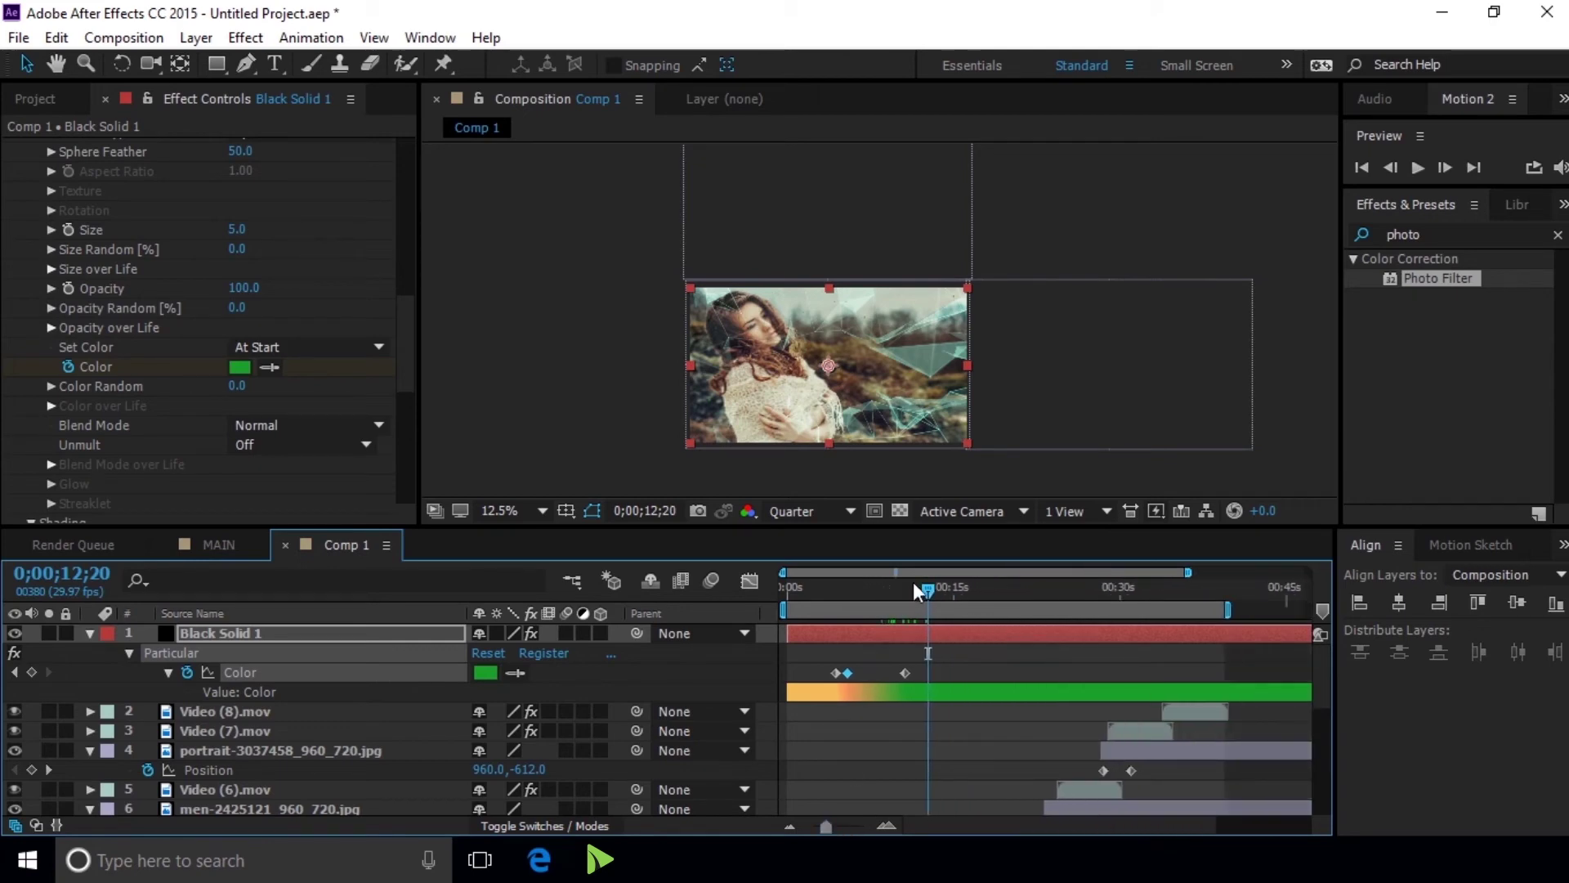
left_click_drag(929, 587, 965, 588)
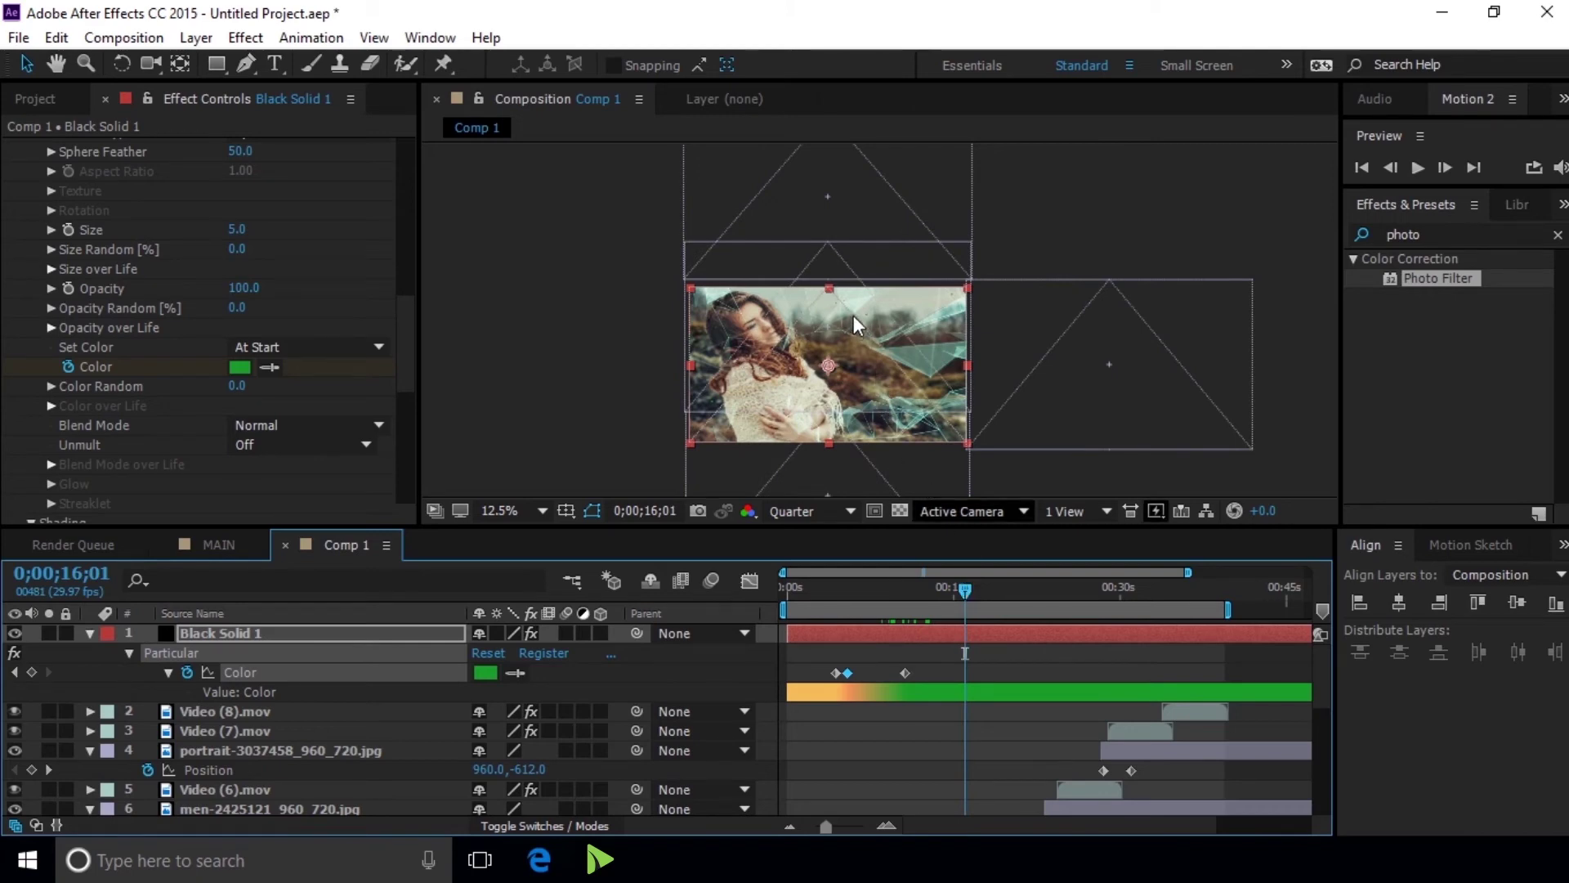
key("period")
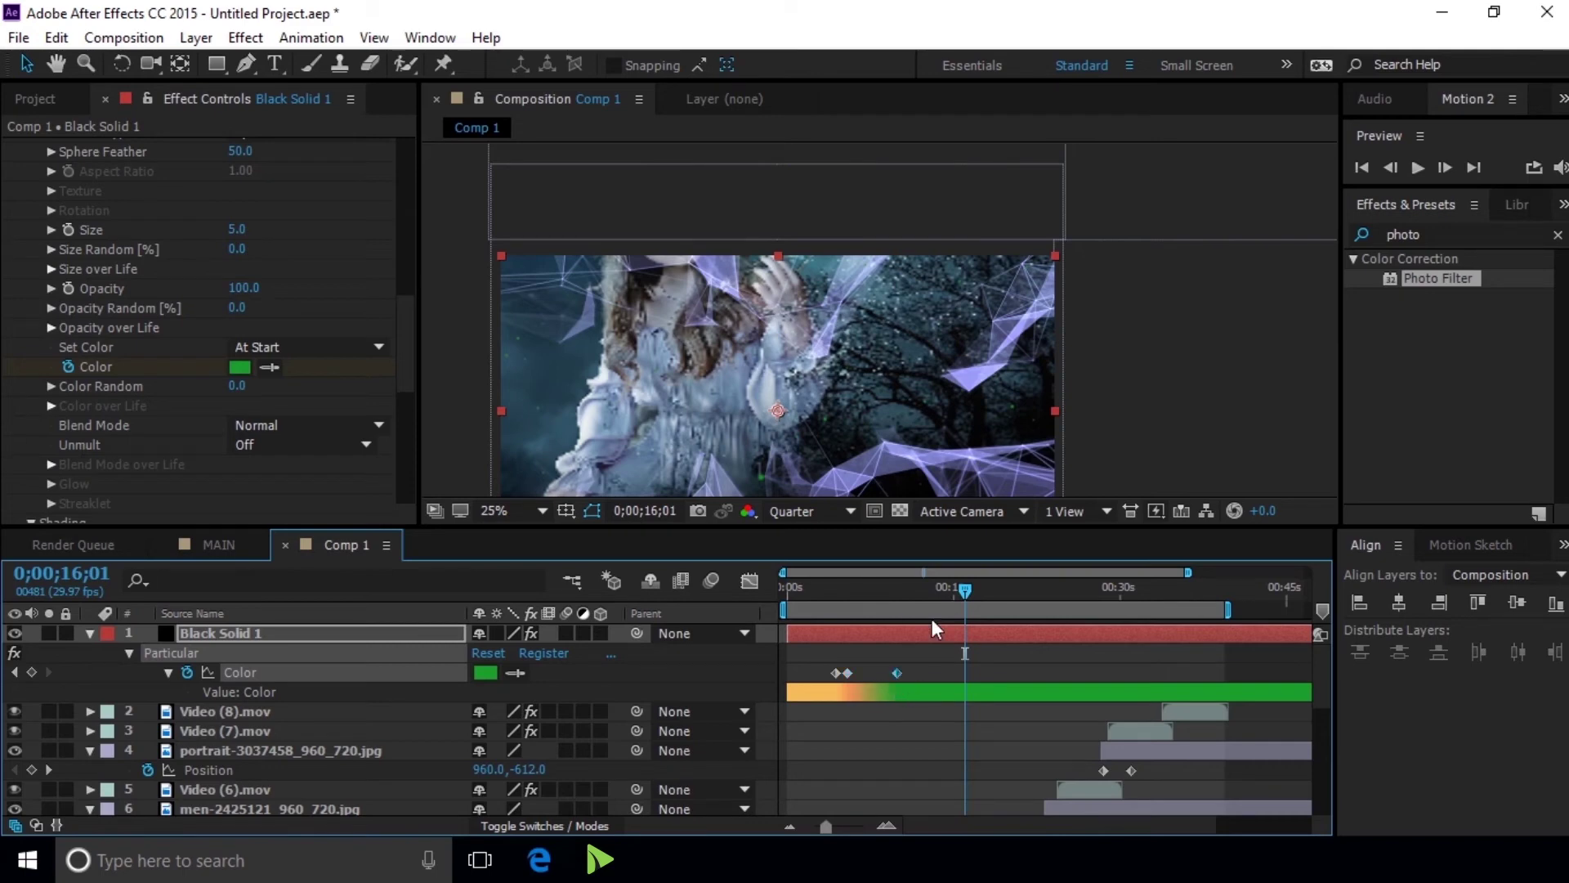
Key the particle colour to purple #791BA1 at about 0;00;13;23
left_click_drag(963, 587, 940, 586)
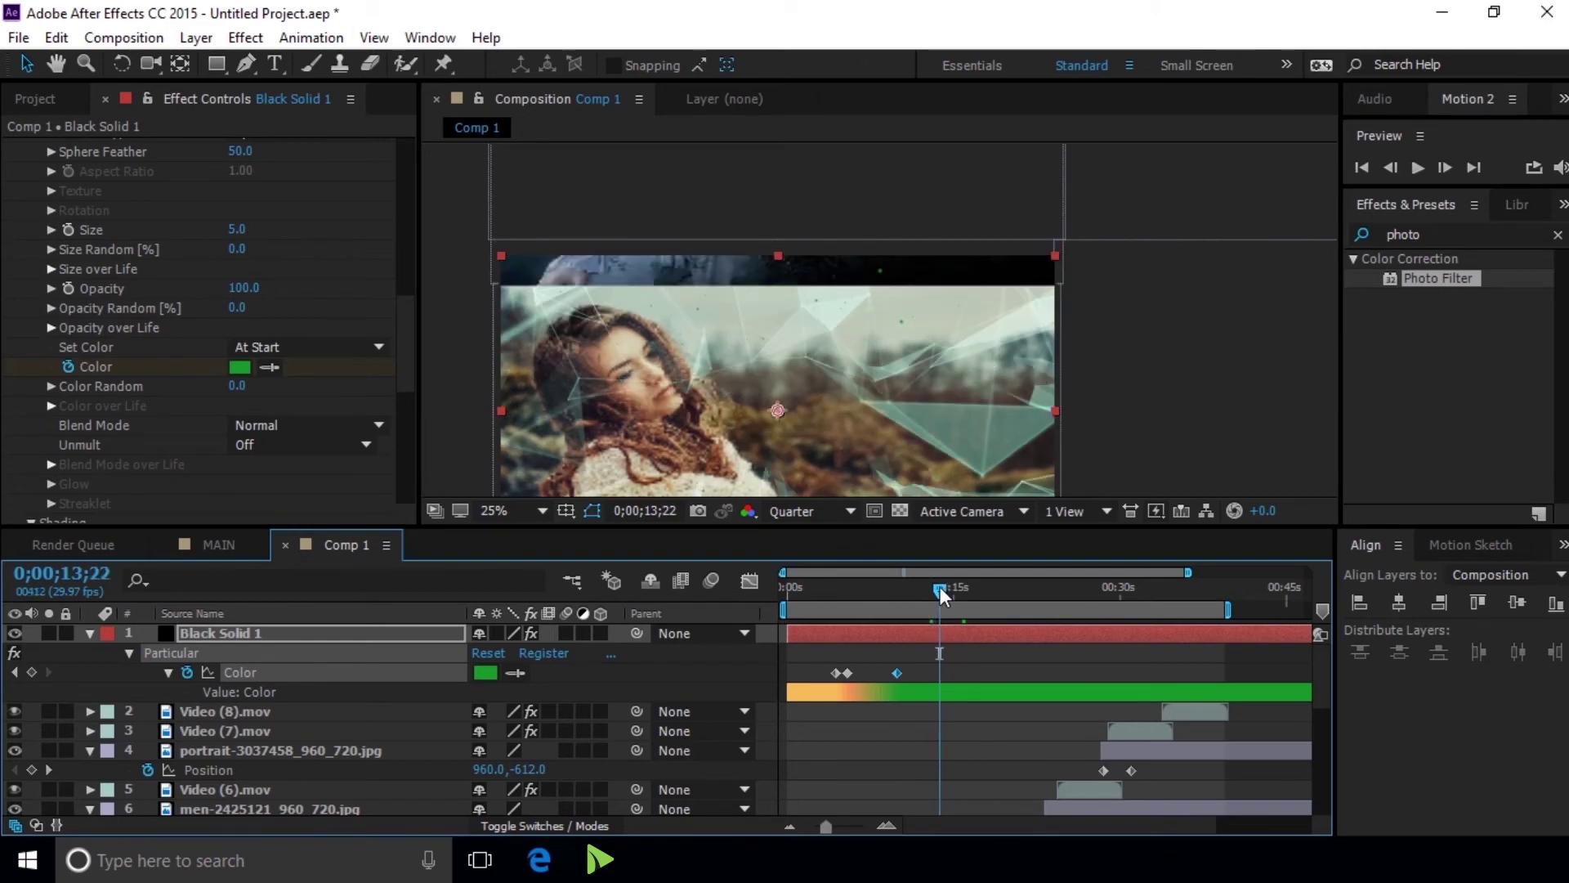
left_click(37, 668)
key("Page_Down")
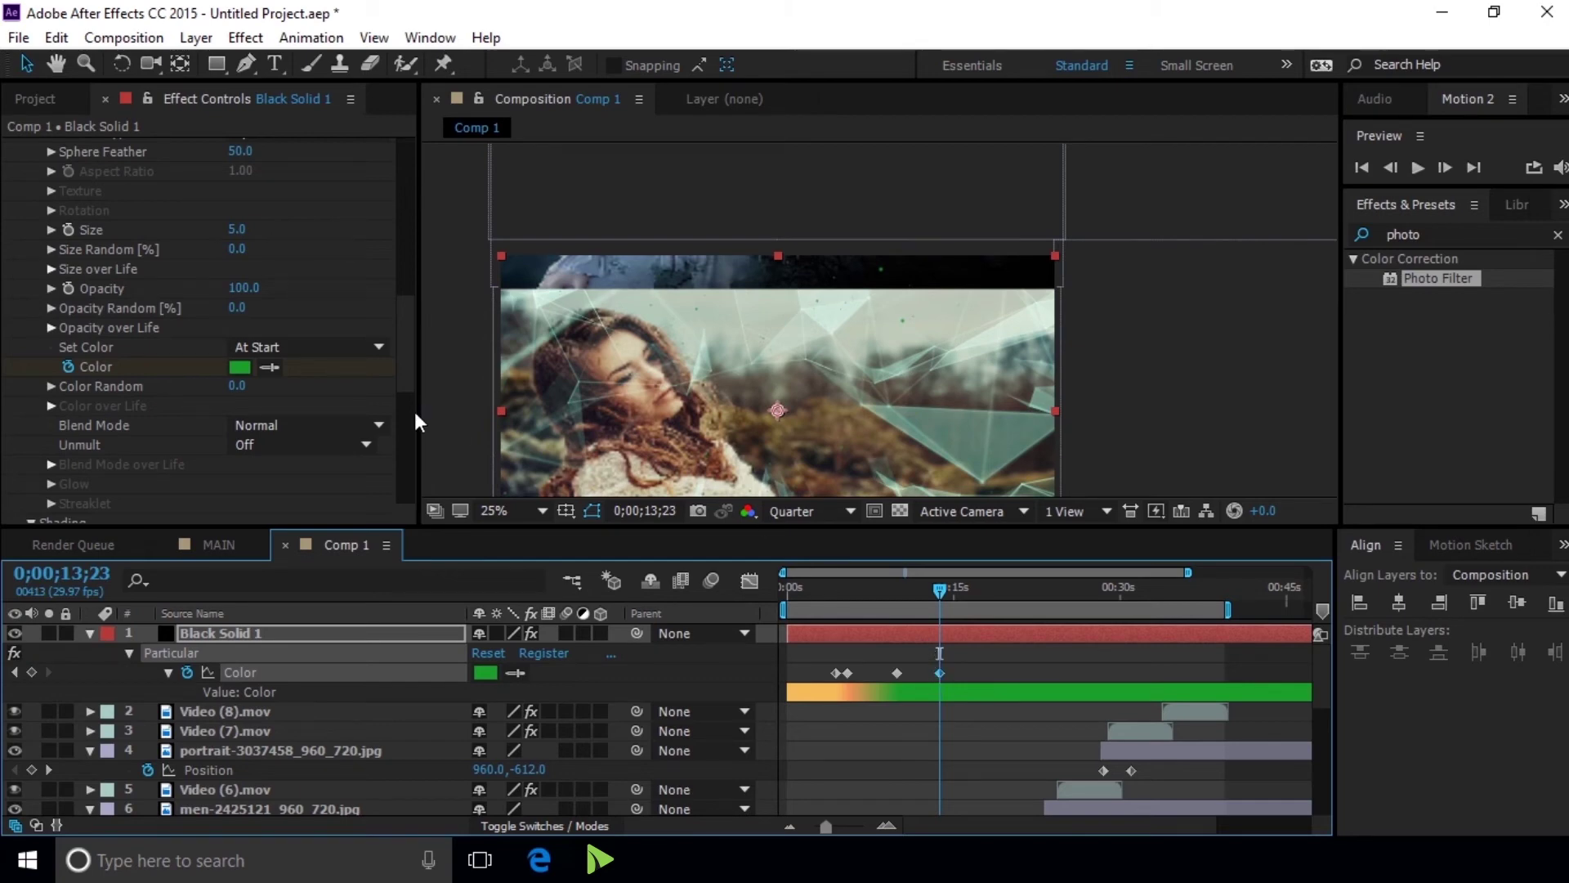
left_click(241, 369)
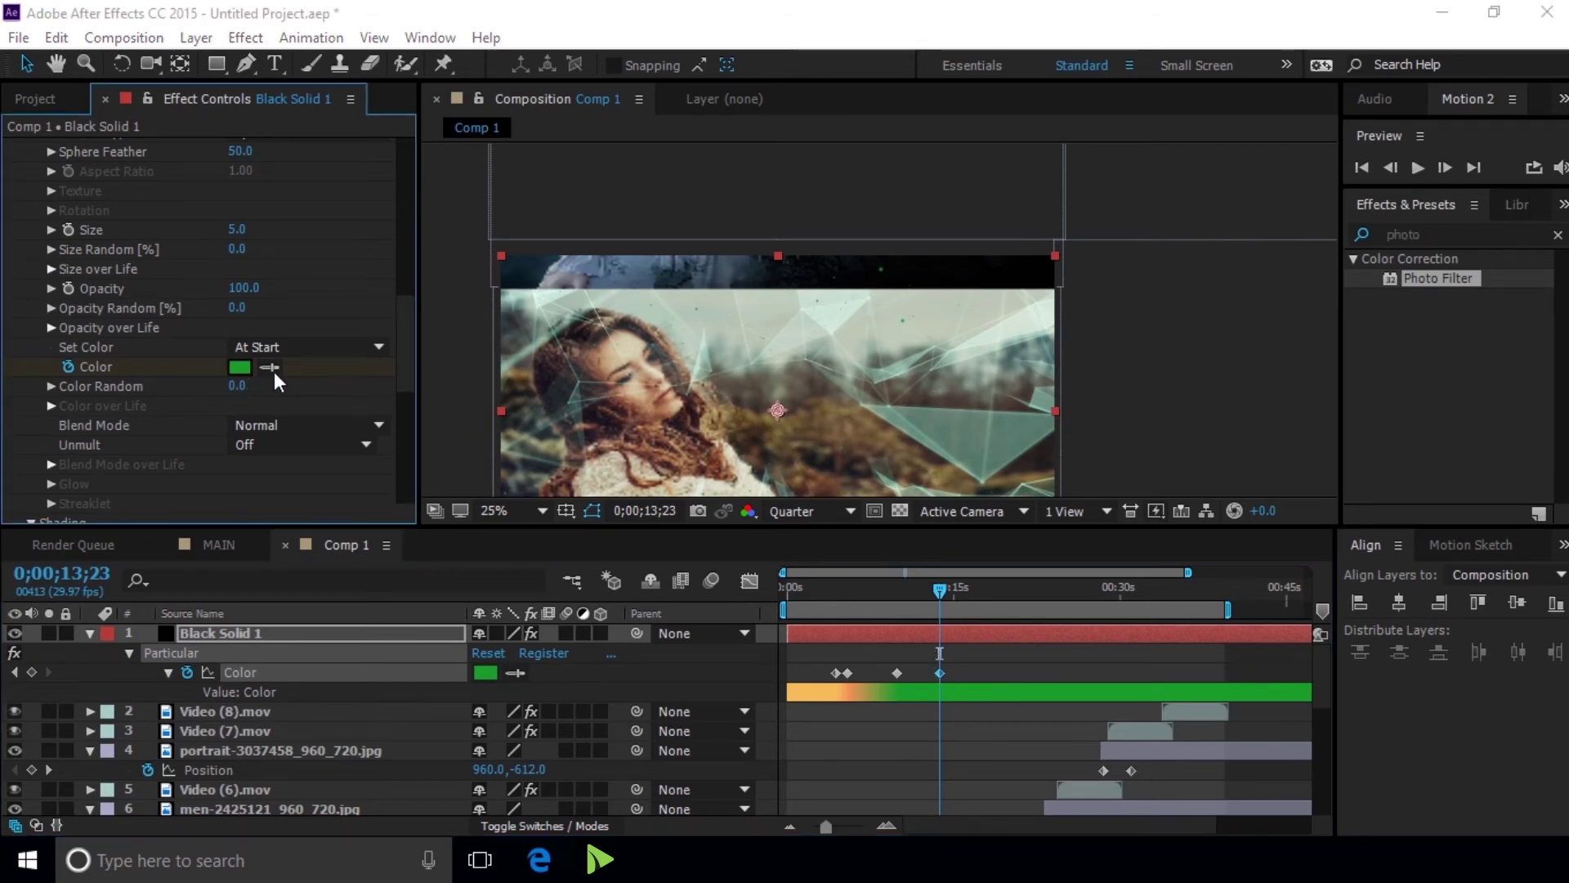
left_click(1385, 454)
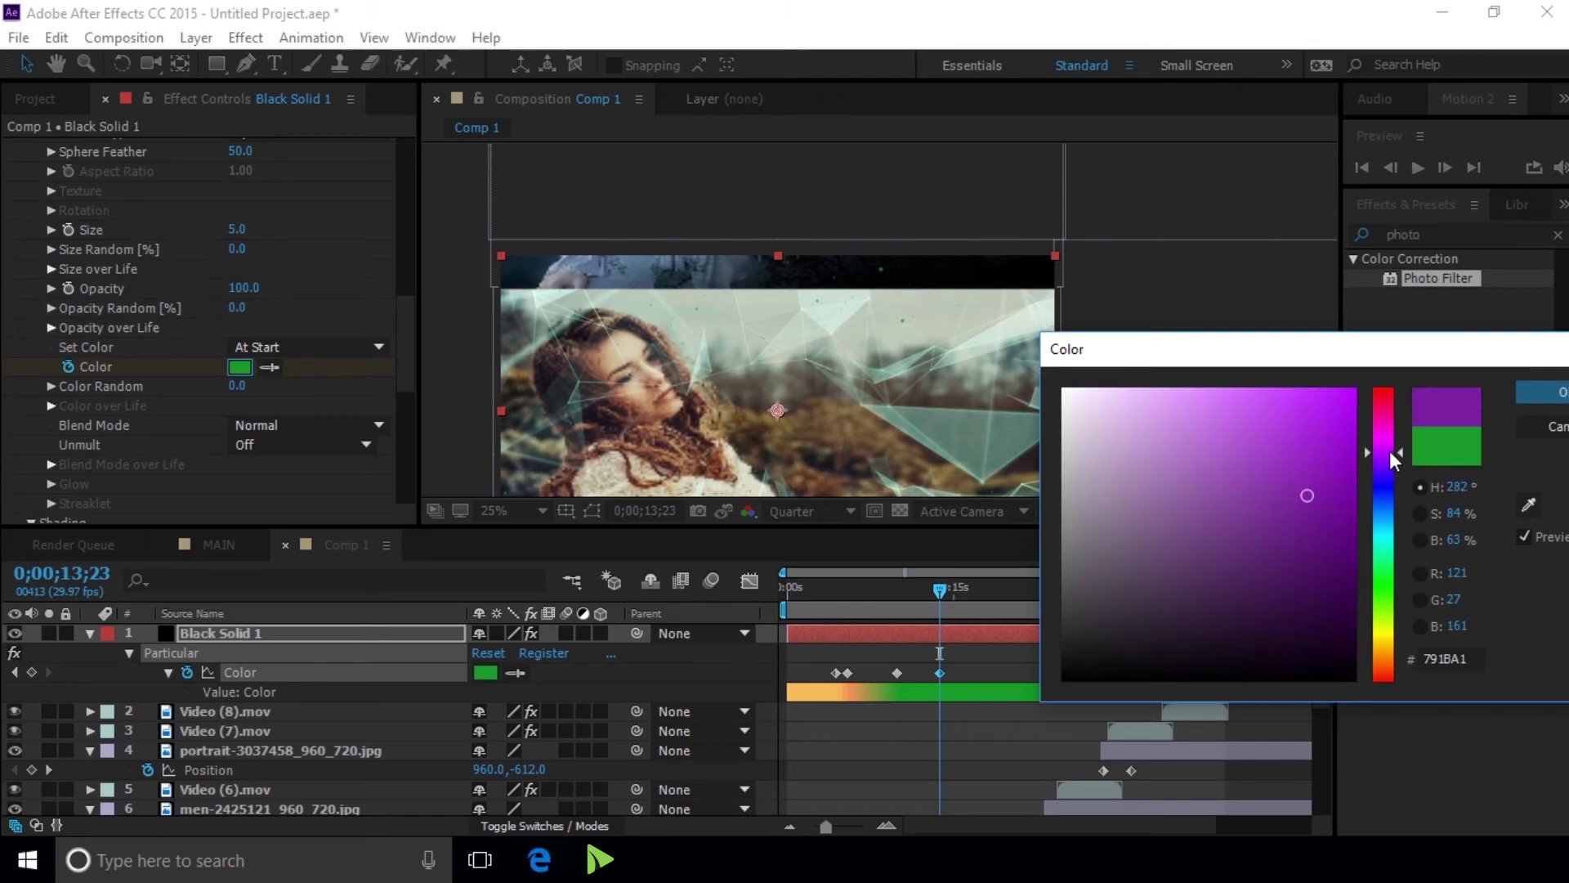
left_click(1525, 394)
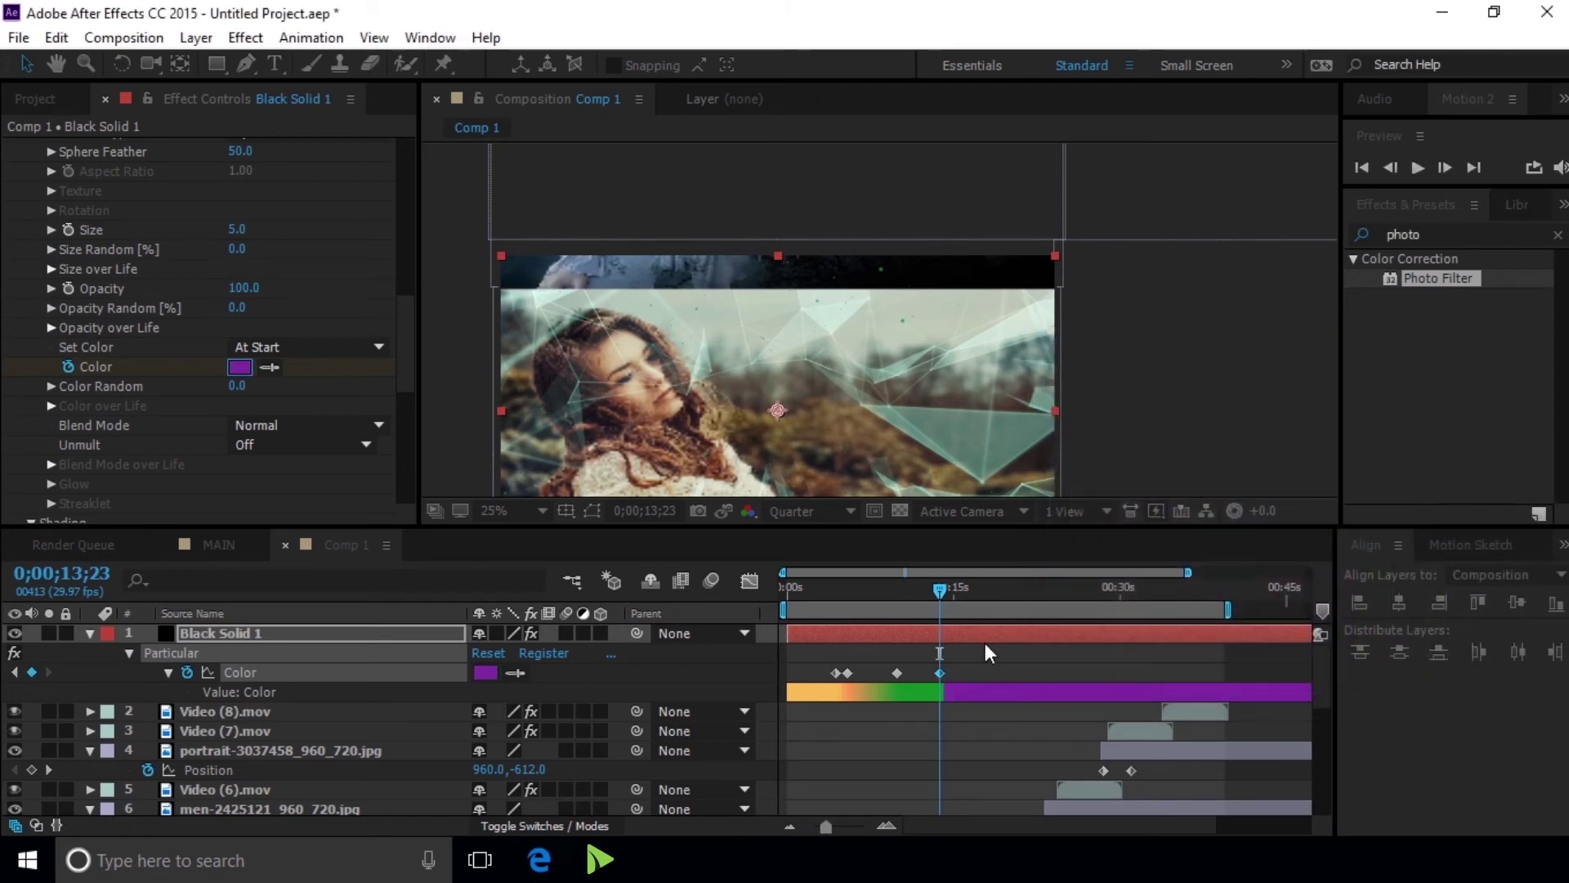
left_click_drag(938, 590, 989, 597)
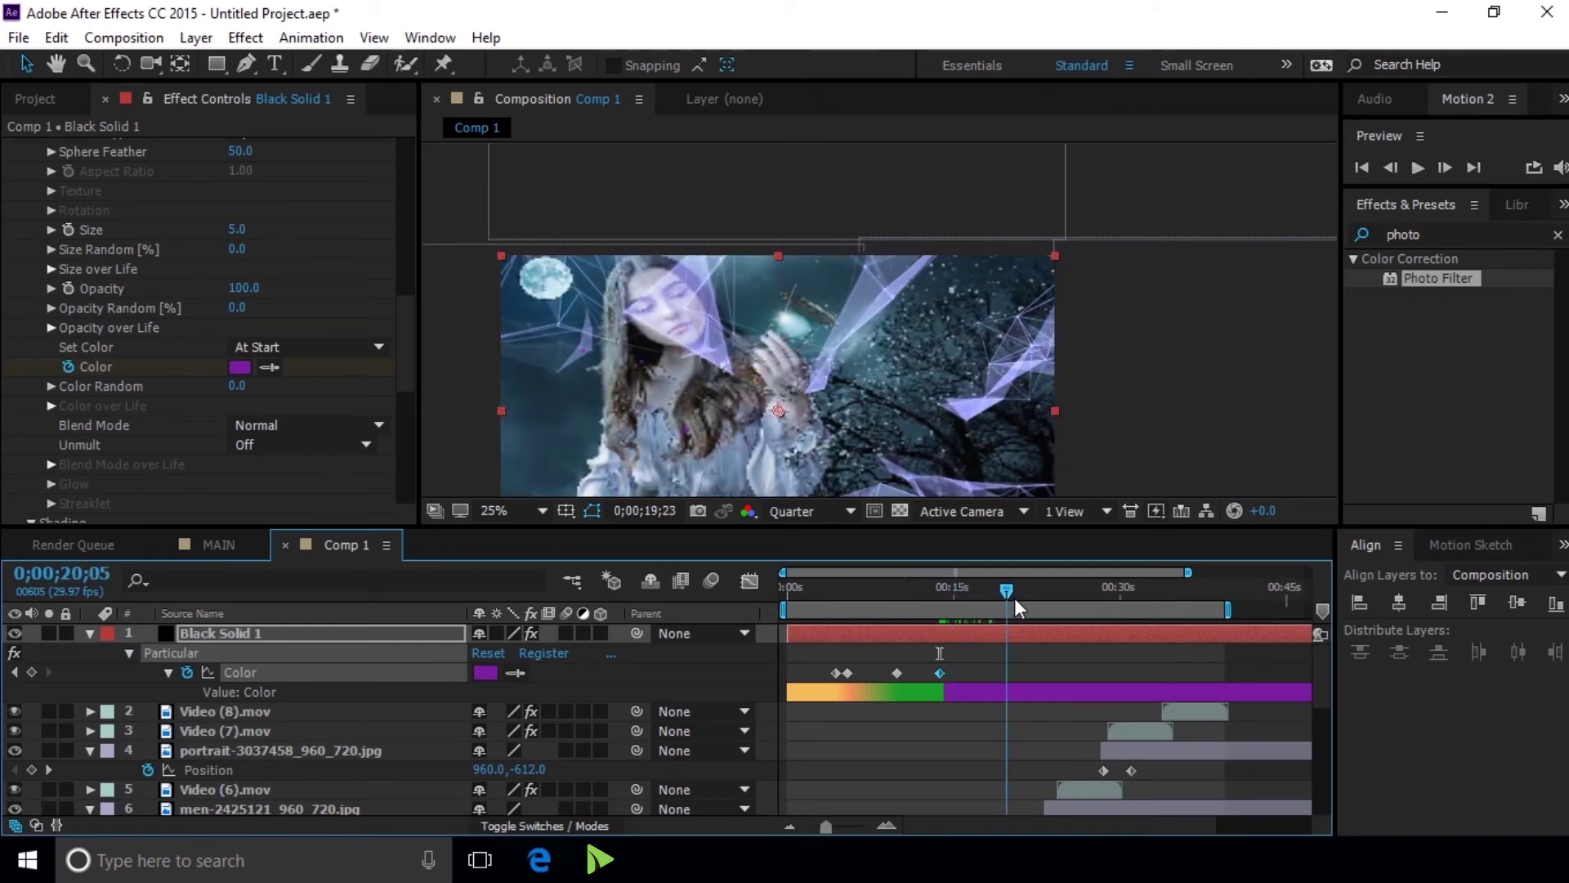
mouse_move(989, 597)
left_mouse_down()
mouse_move(1018, 596)
mouse_move(1004, 602)
left_mouse_up()
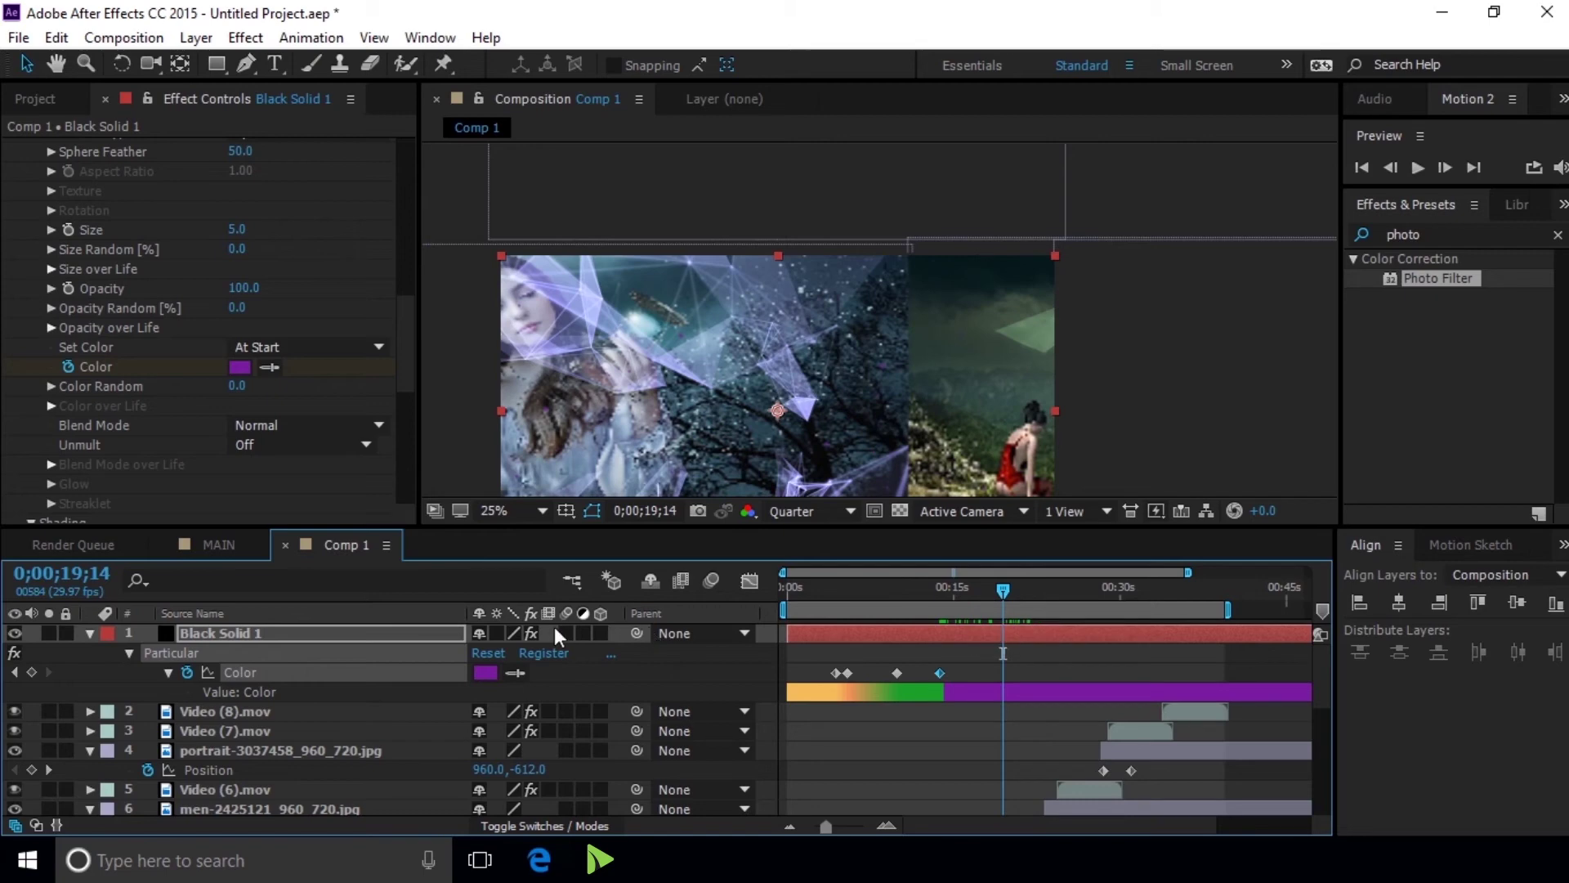
Add a Color keyframe at 0;00;19;15 set to light green 51D47F
left_click(31, 670)
key("Page_Down")
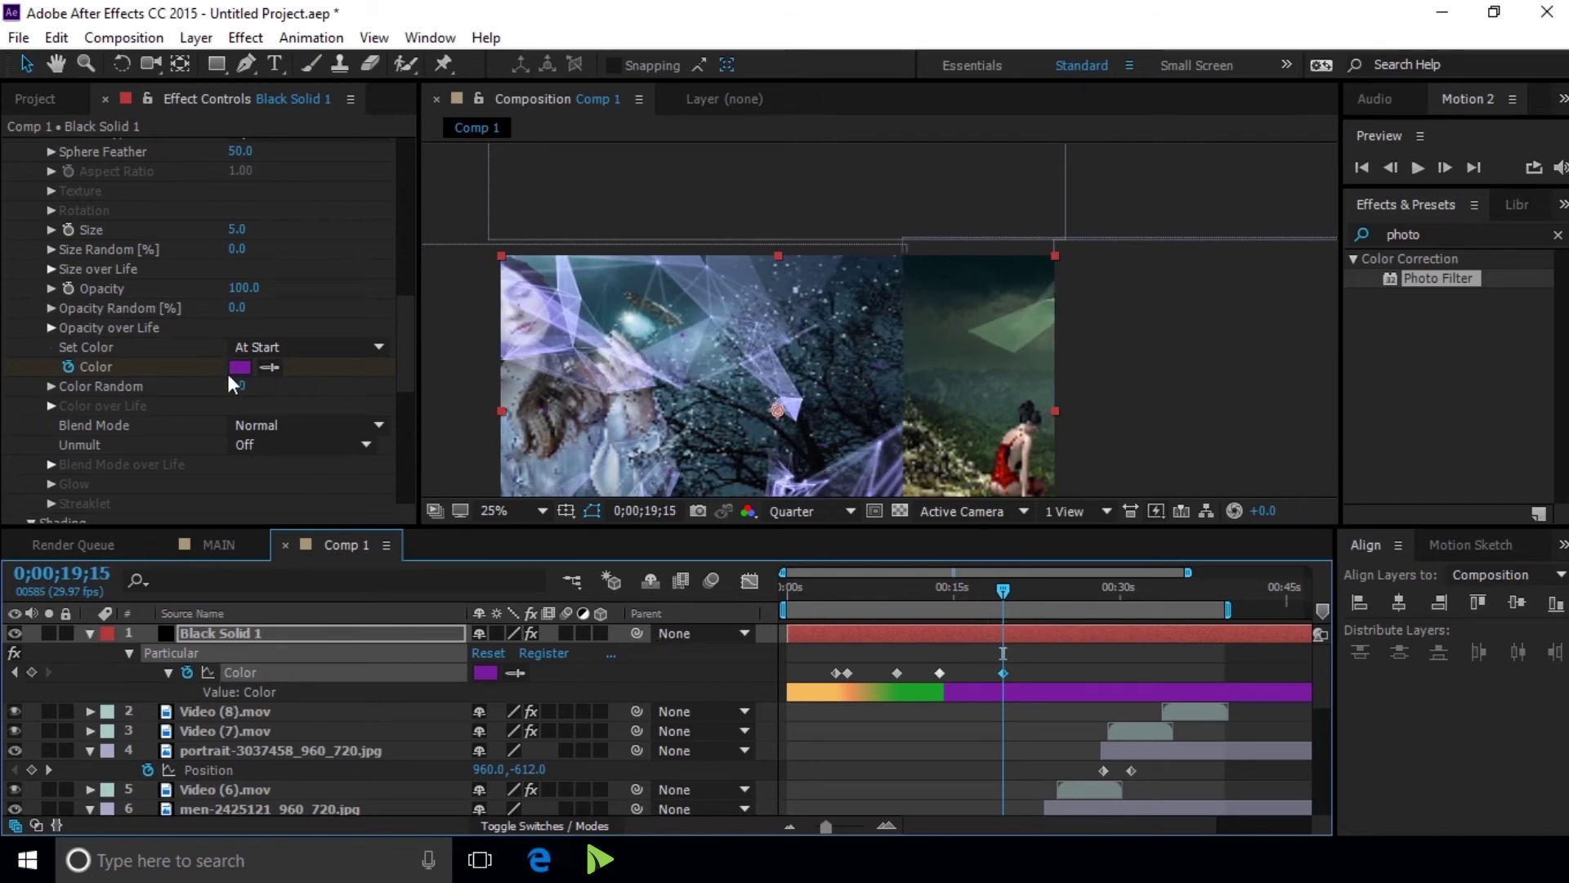
left_click(239, 367)
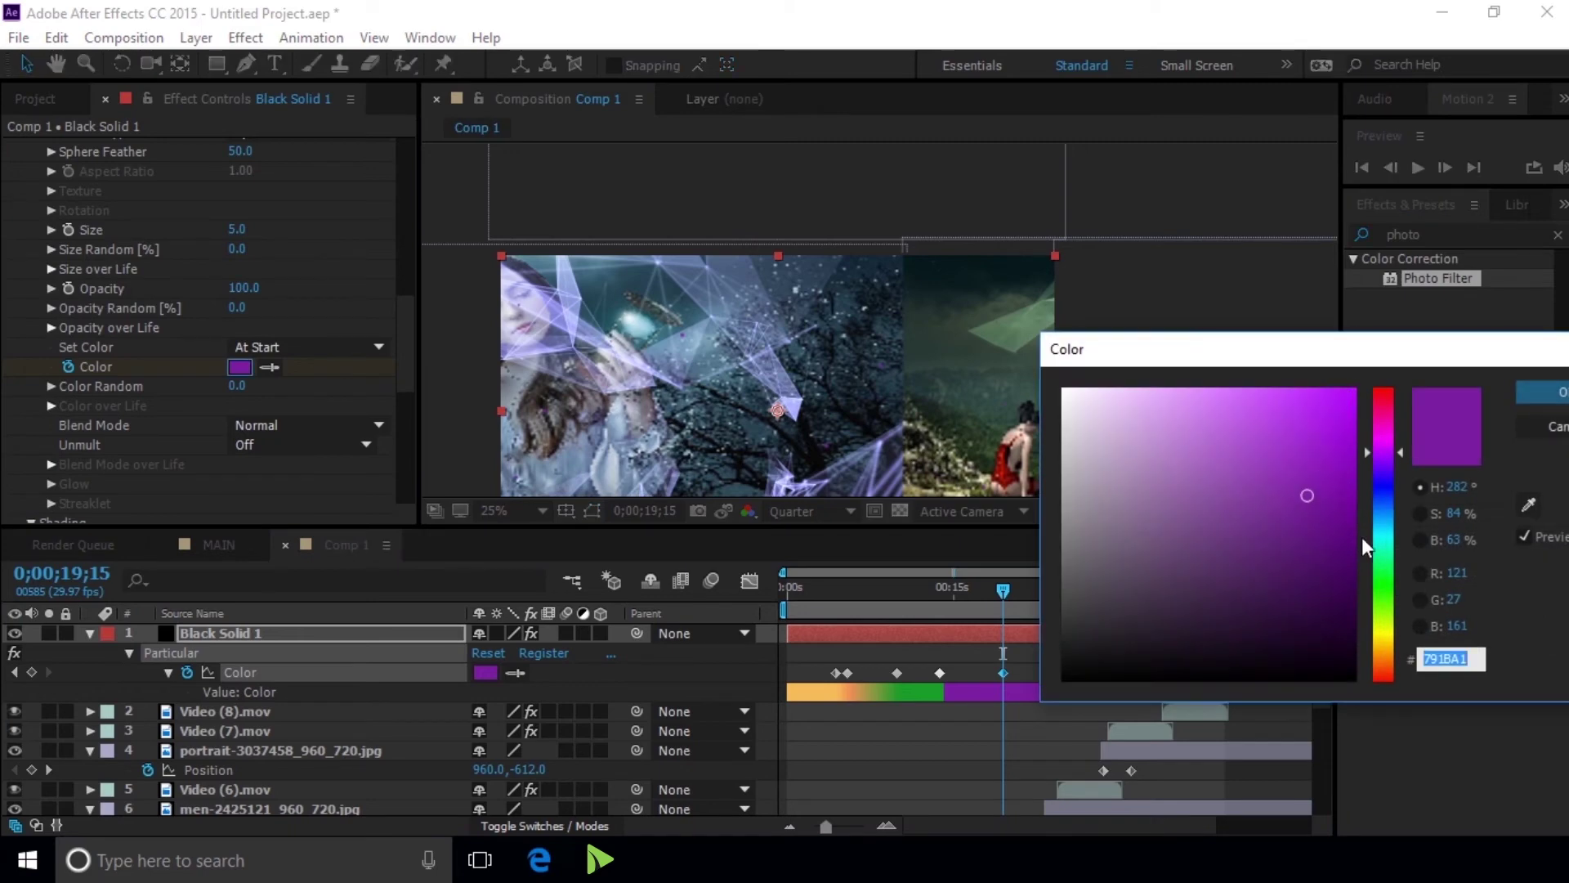
left_click(1384, 576)
left_click(1244, 437)
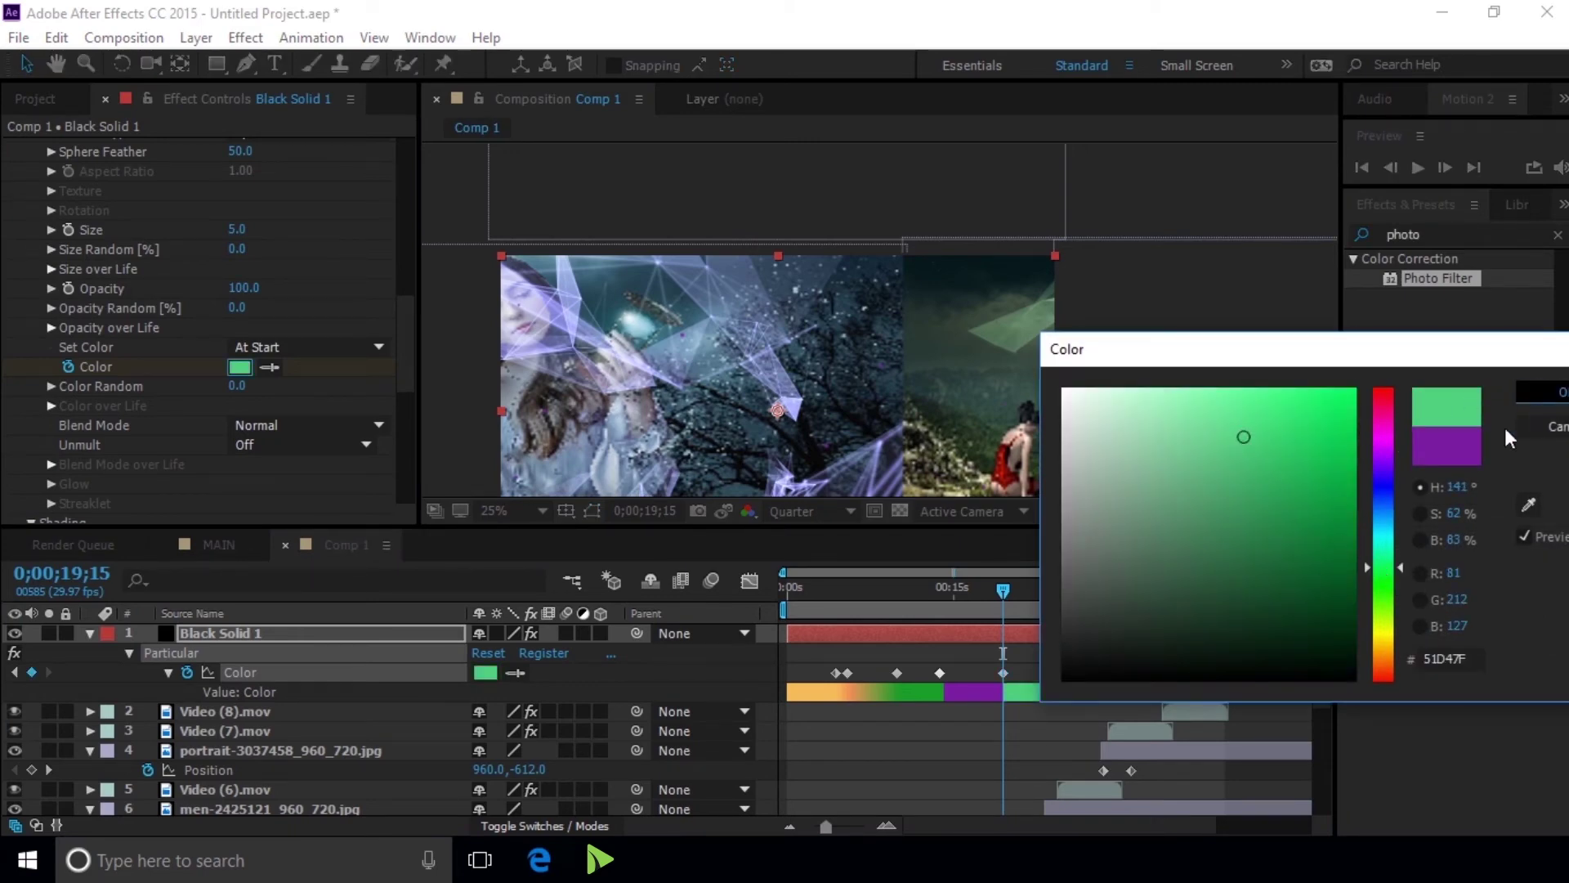
left_click(1544, 393)
left_click_drag(1000, 590, 1066, 594)
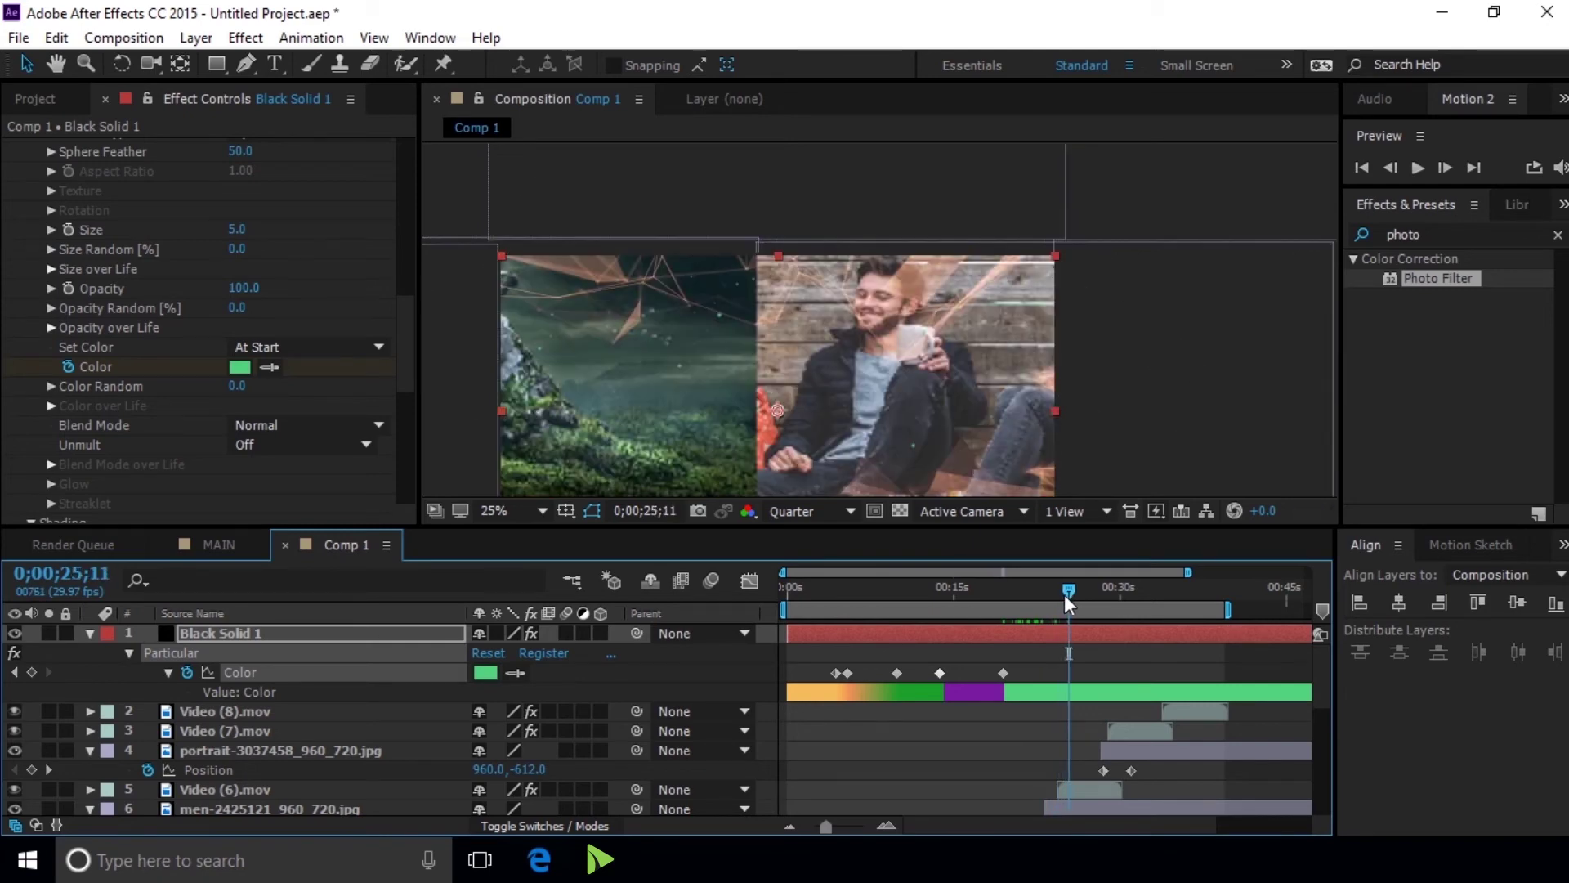
Add a Color keyframe at 0;00;25;11 and shift its hue toward orange
left_click(33, 672)
key("Page_Down")
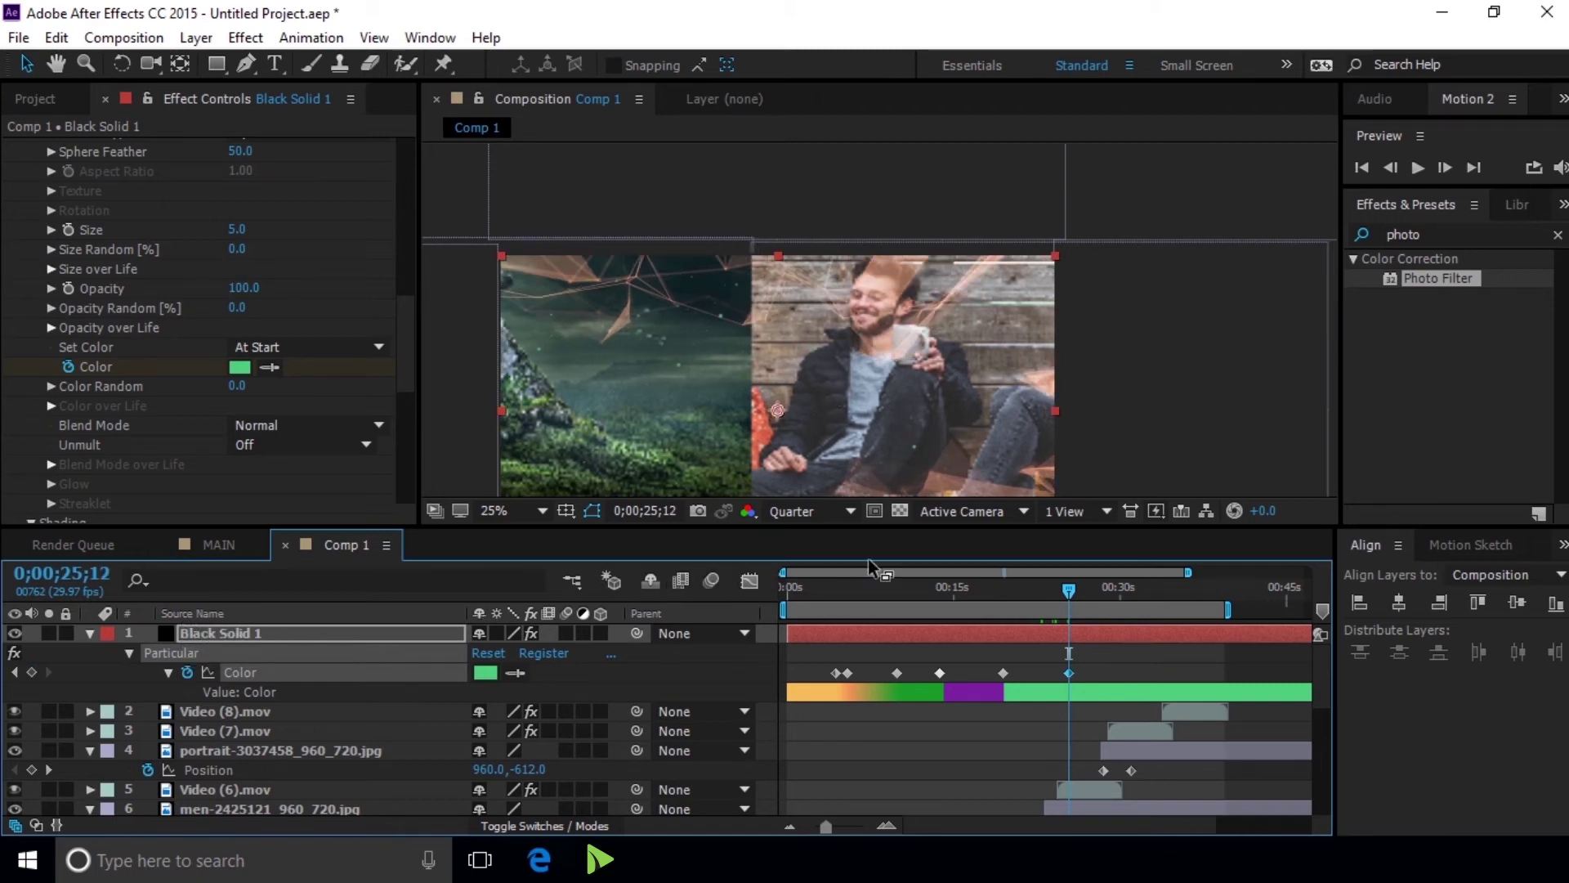
left_click_drag(1069, 588, 1074, 590)
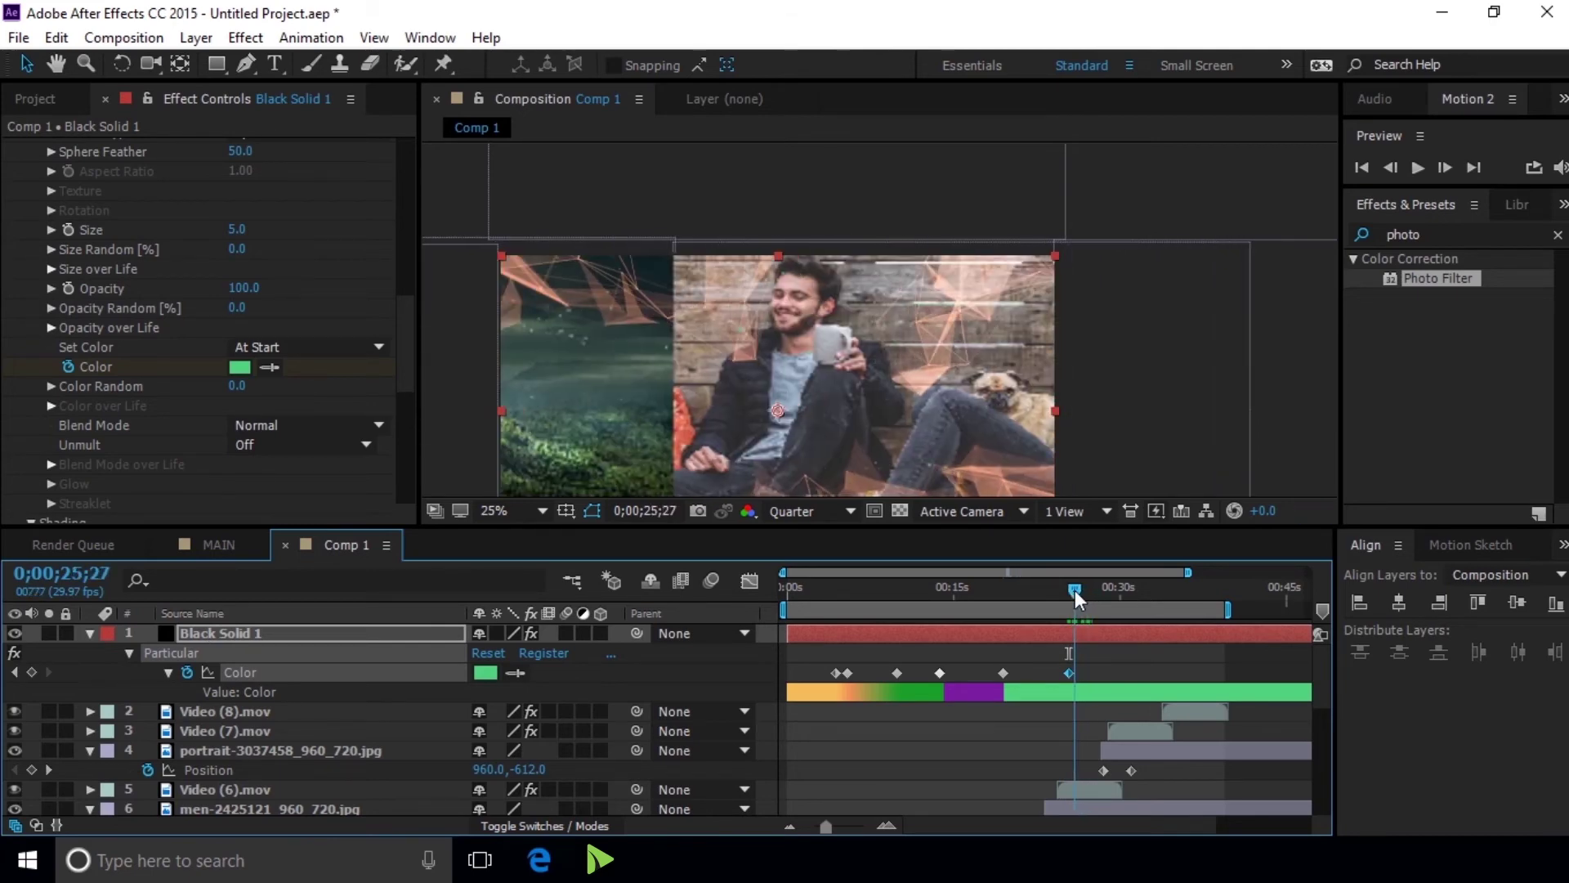
left_click(14, 672)
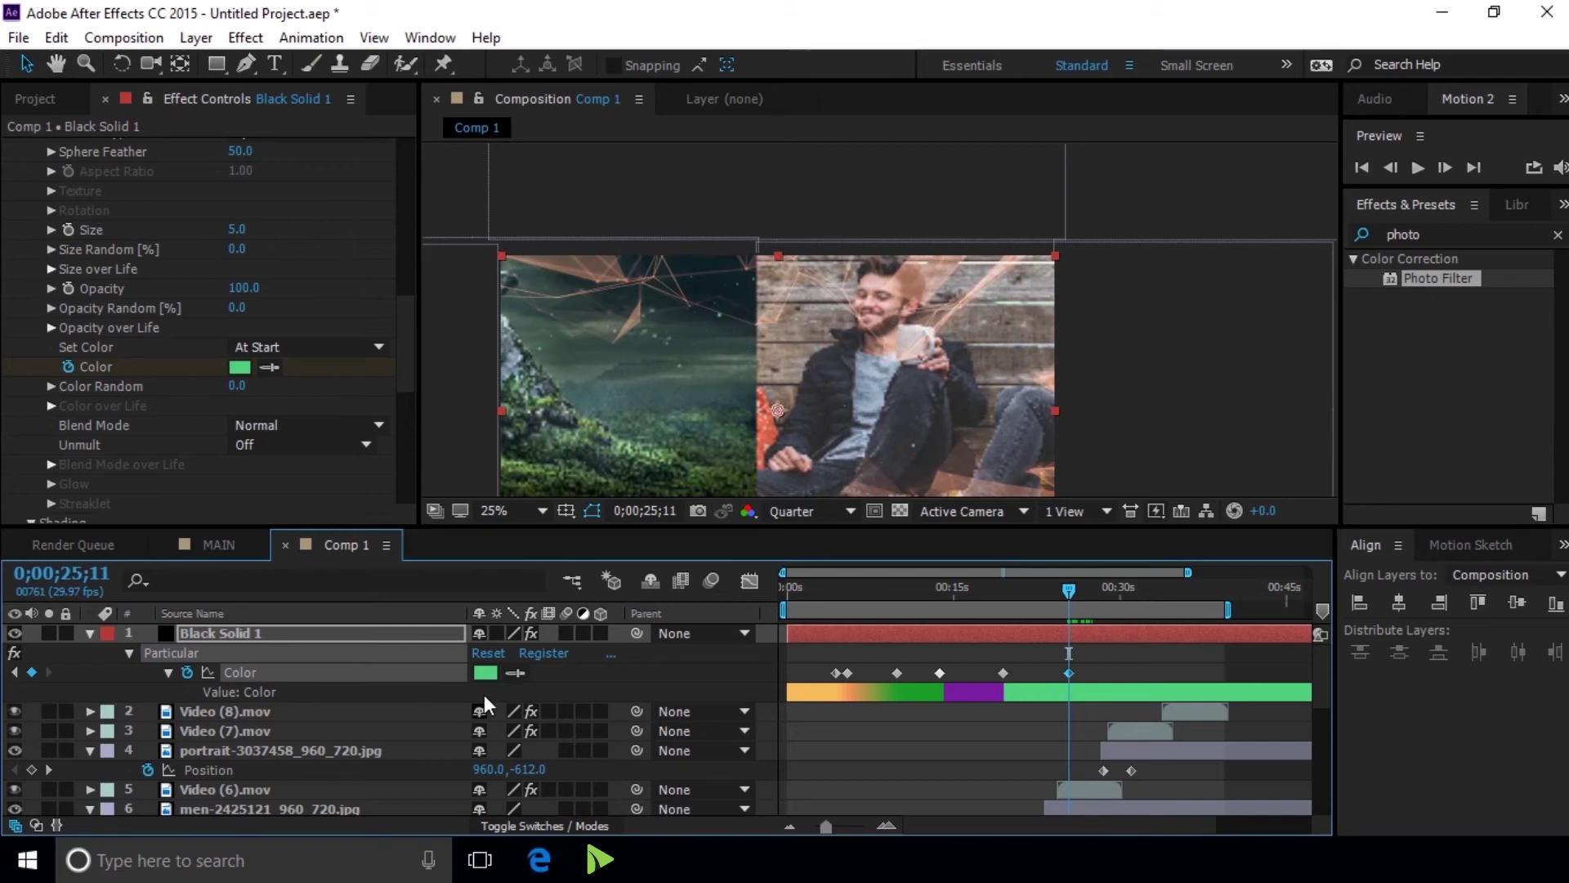
left_click(487, 672)
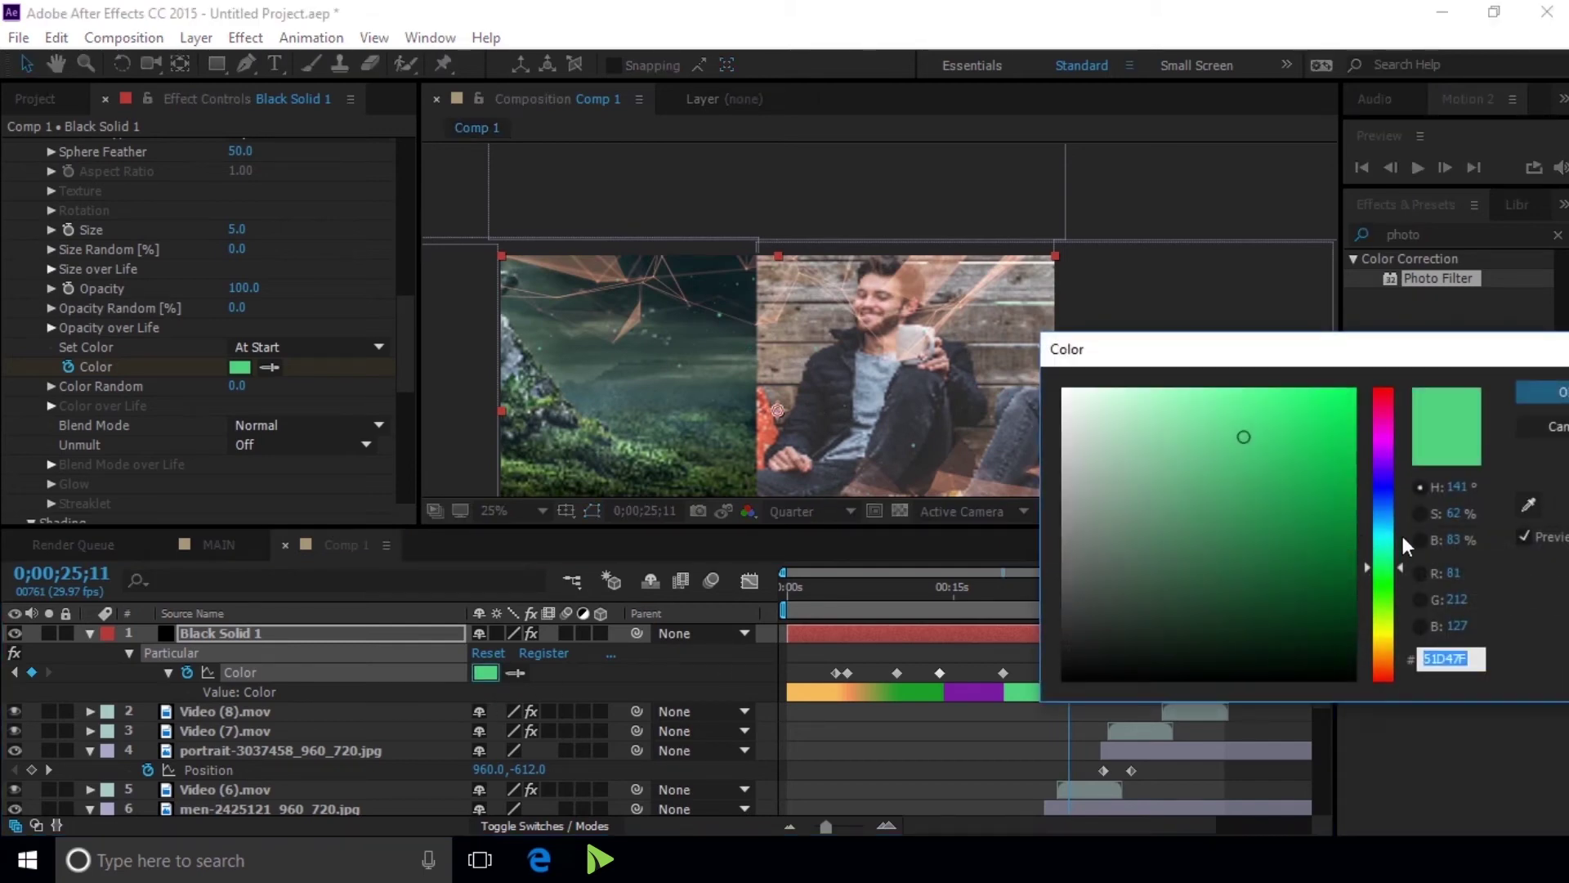
left_click_drag(1383, 623, 1391, 655)
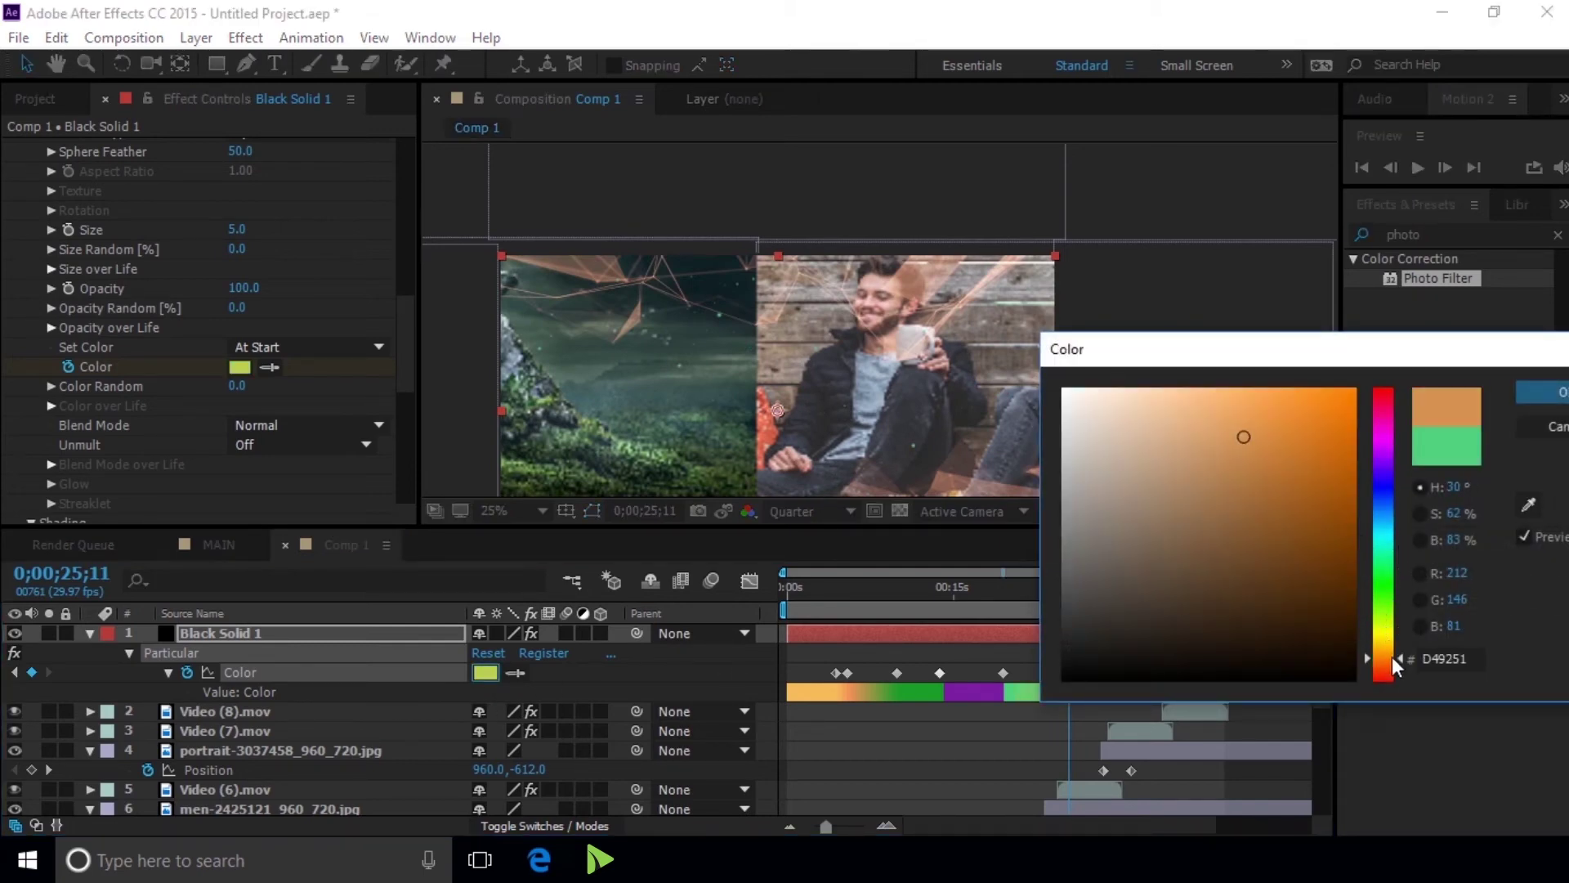
left_click(1538, 392)
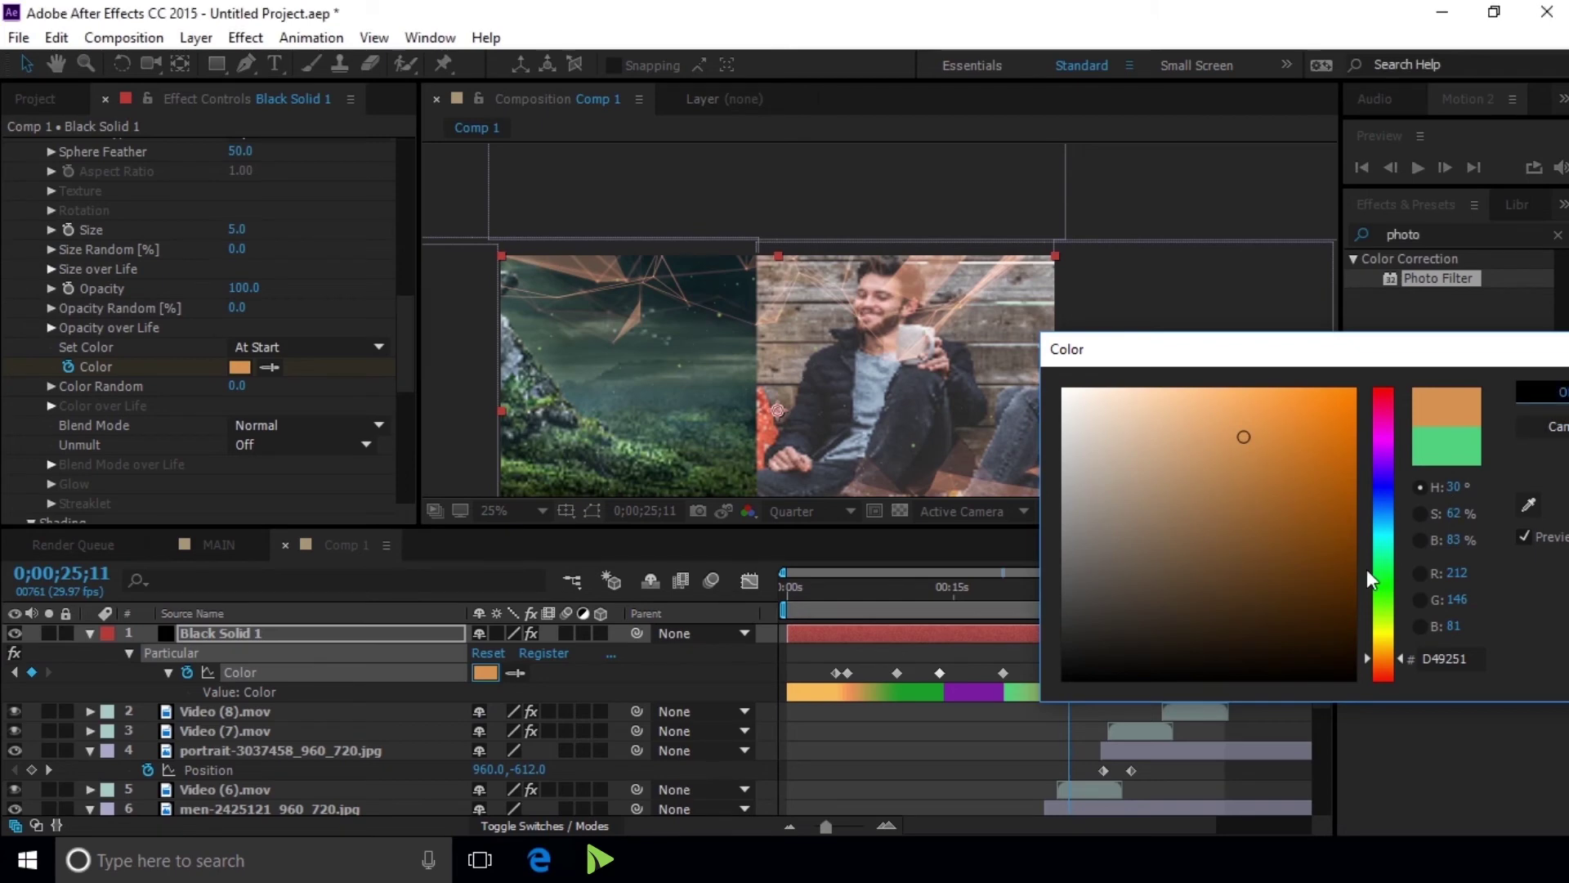
Zoom the timeline in and key golden yellow D4B051 at 0;00;25;12
mouse_move(826, 825)
left_mouse_down()
mouse_move(877, 828)
mouse_move(846, 821)
left_mouse_up()
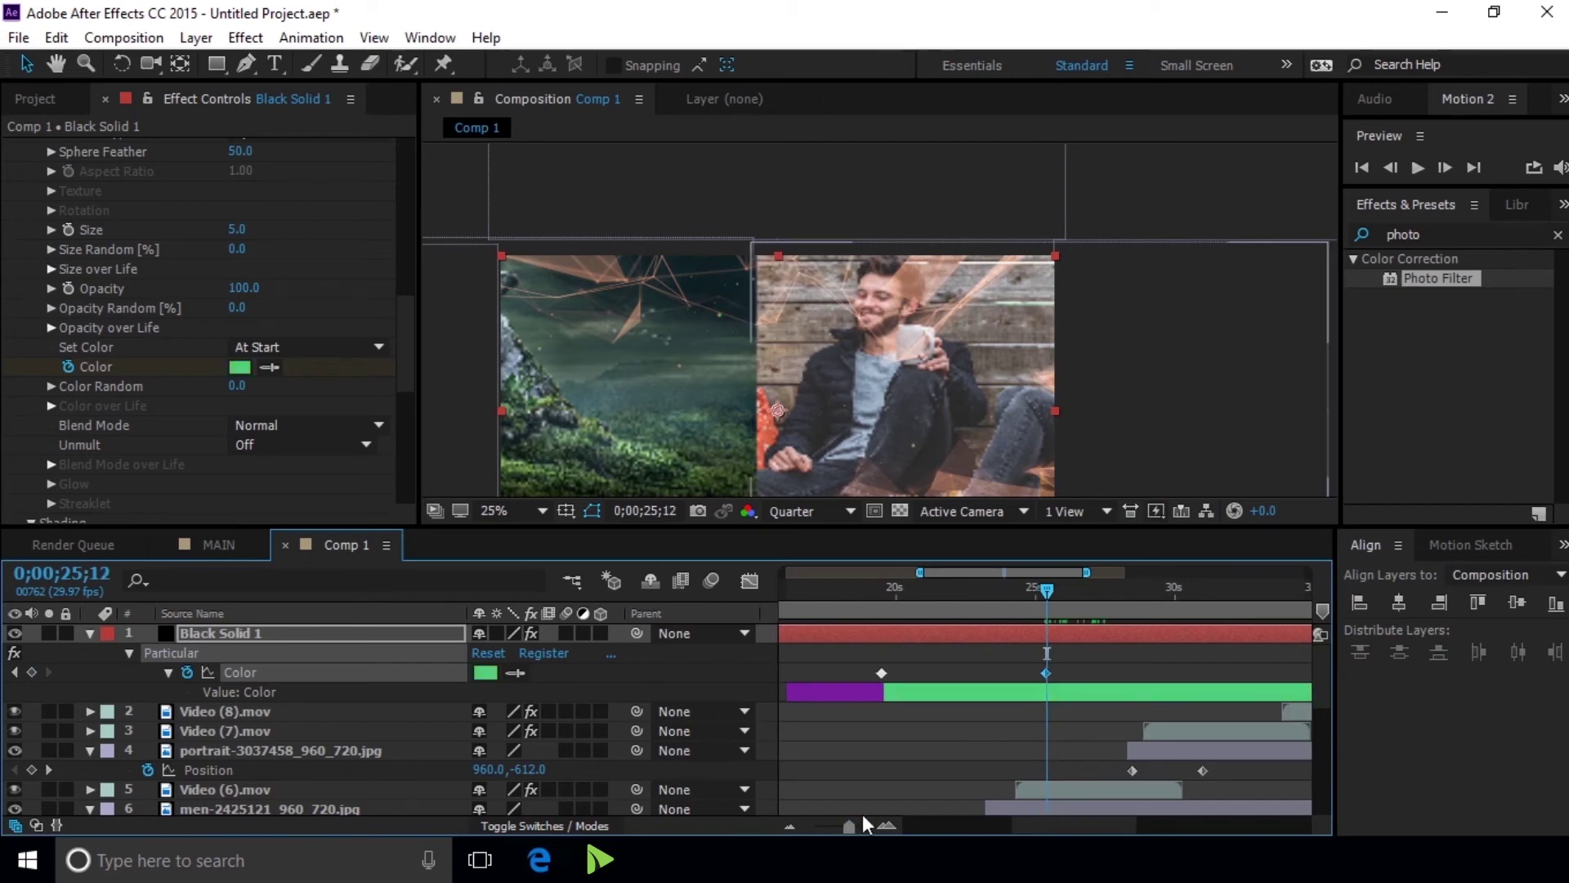
key("Page_Down")
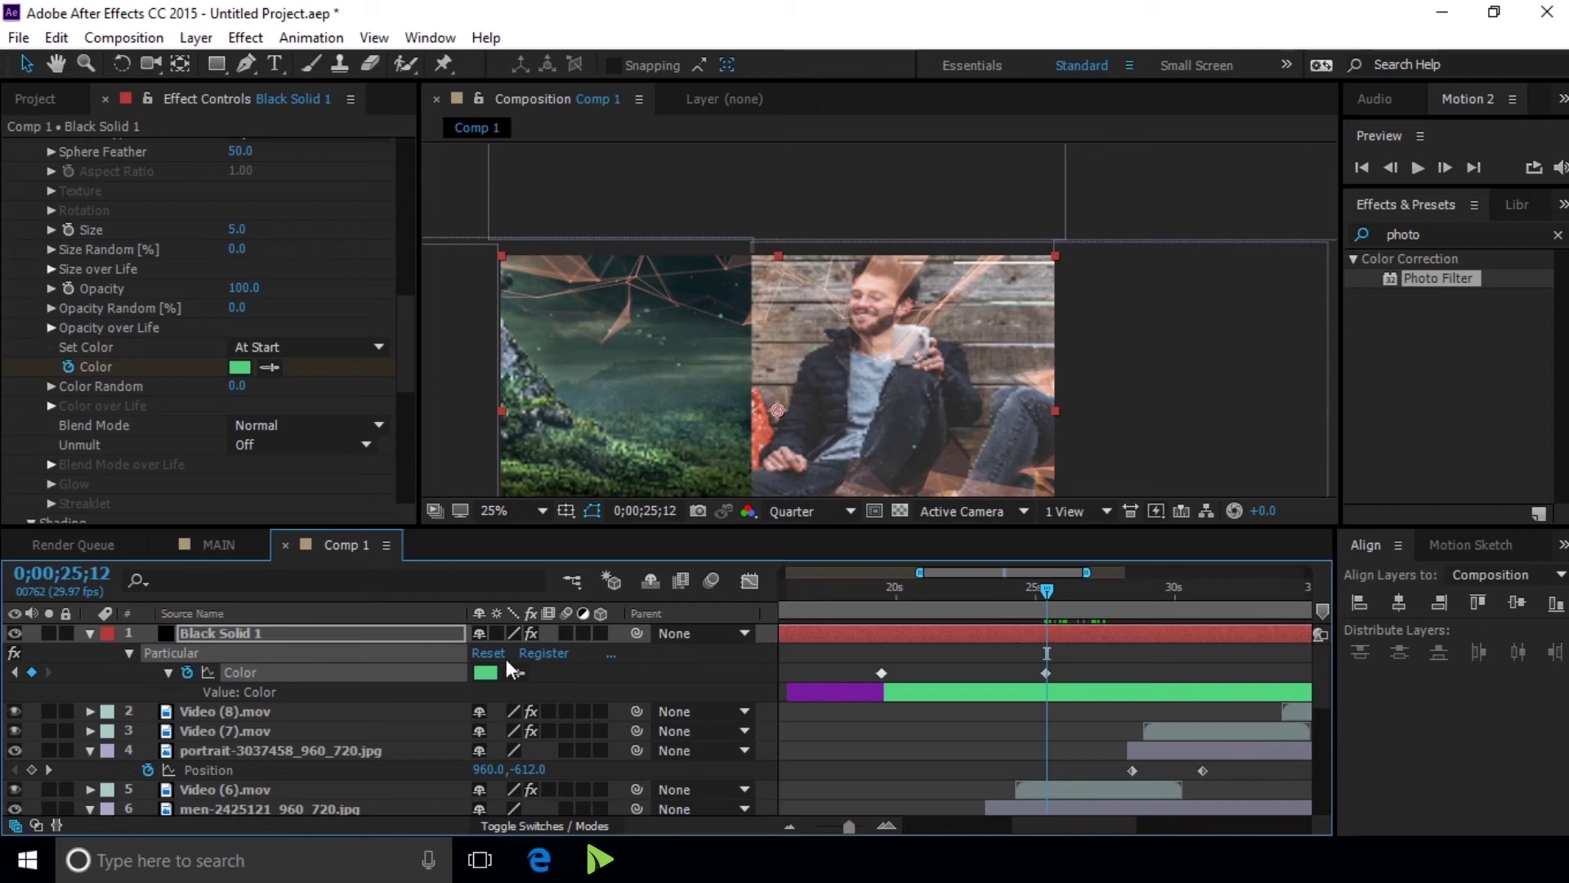
left_click(478, 675)
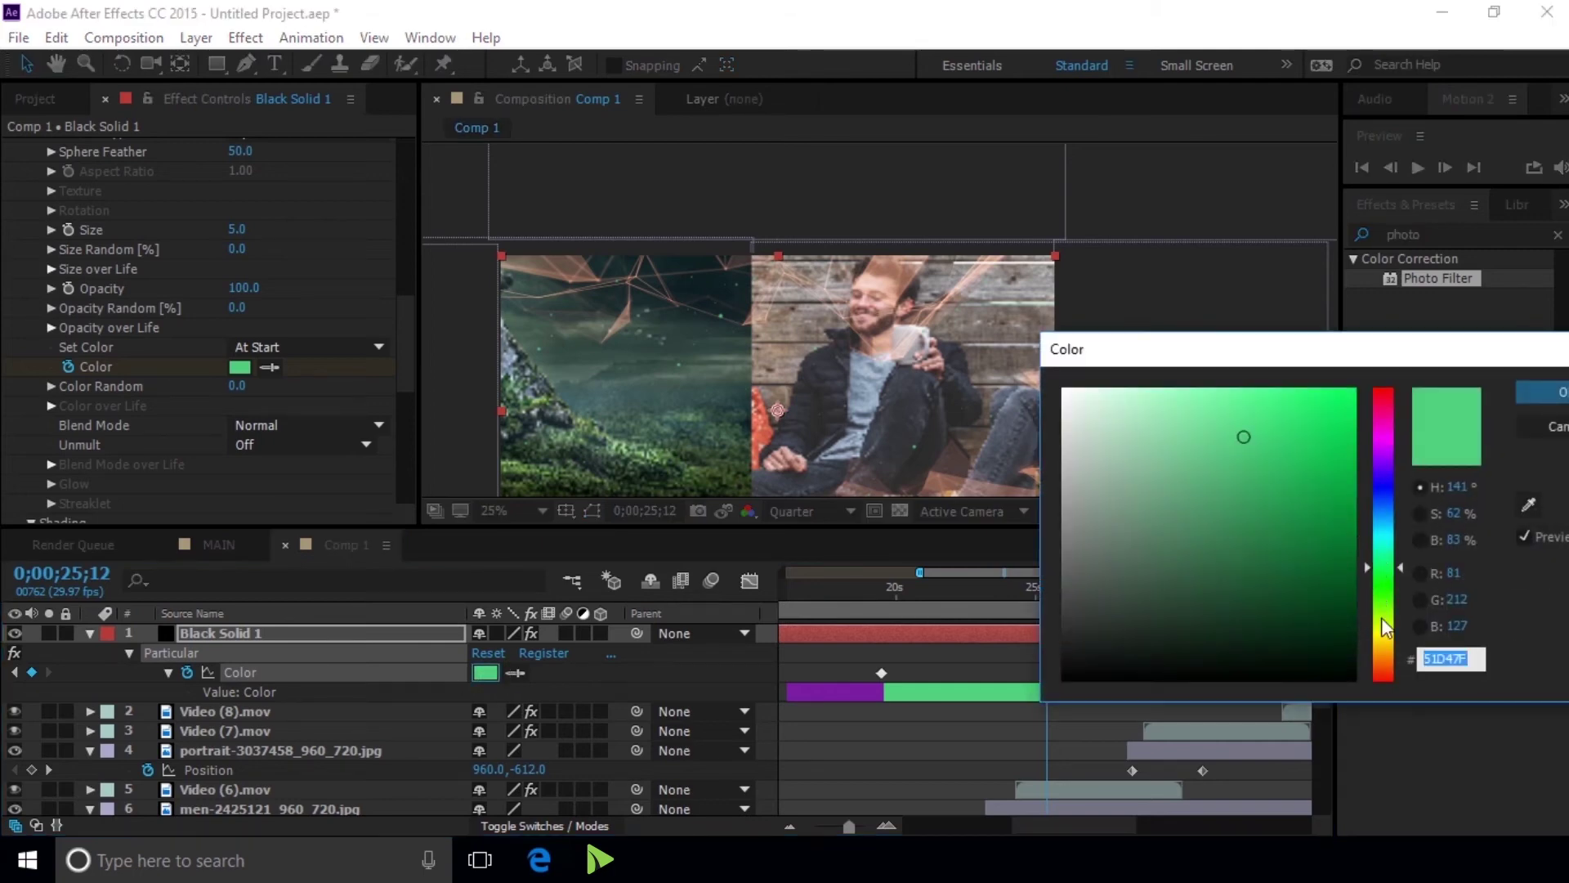
left_click(1384, 645)
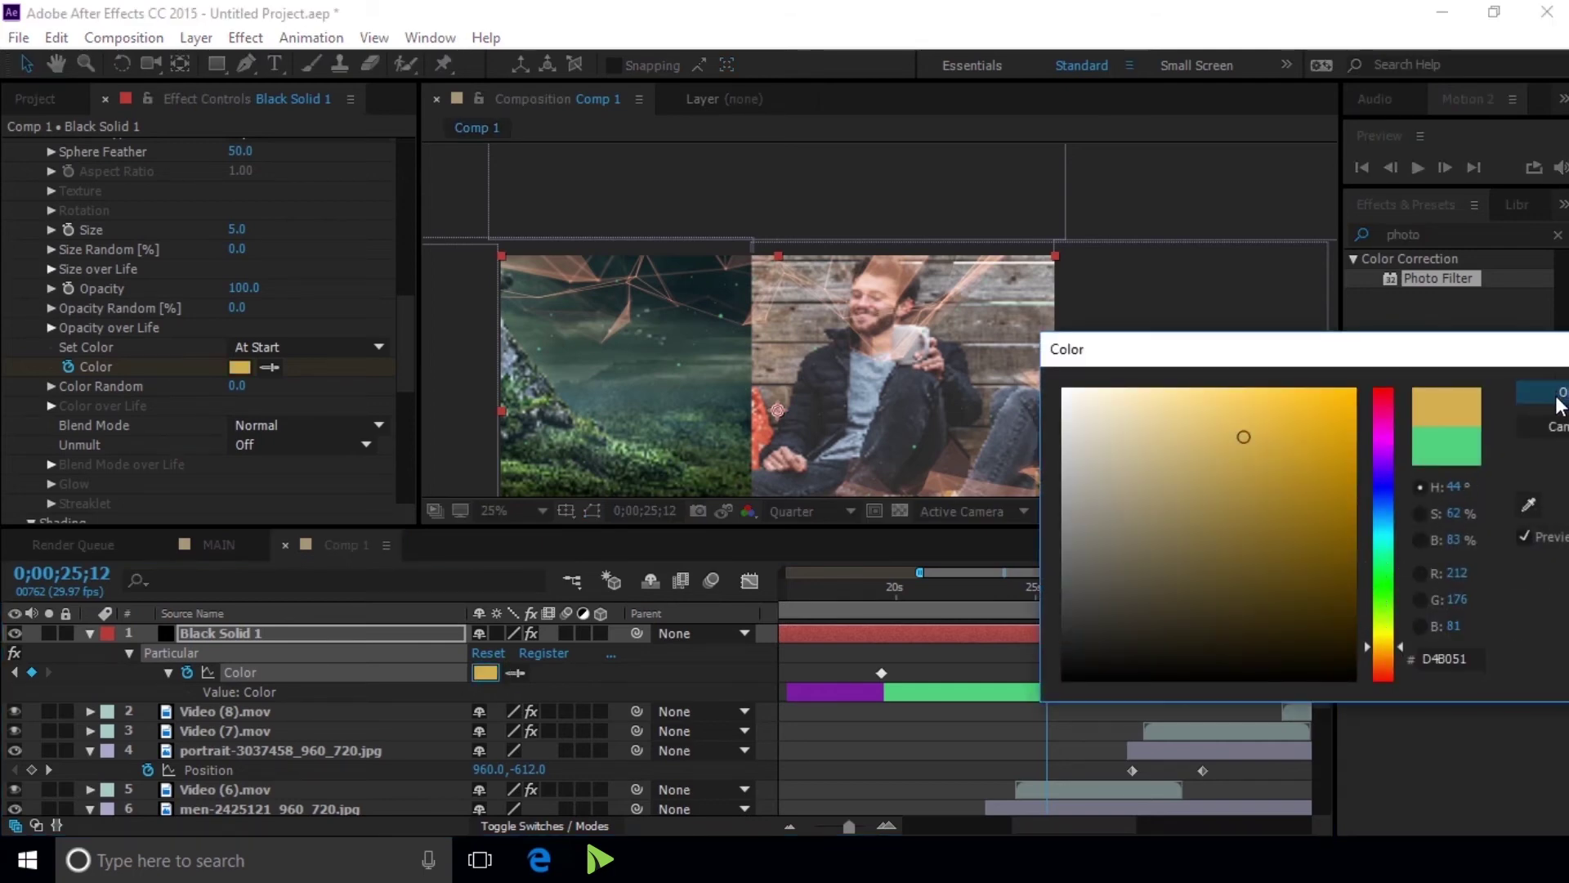
left_click(1557, 395)
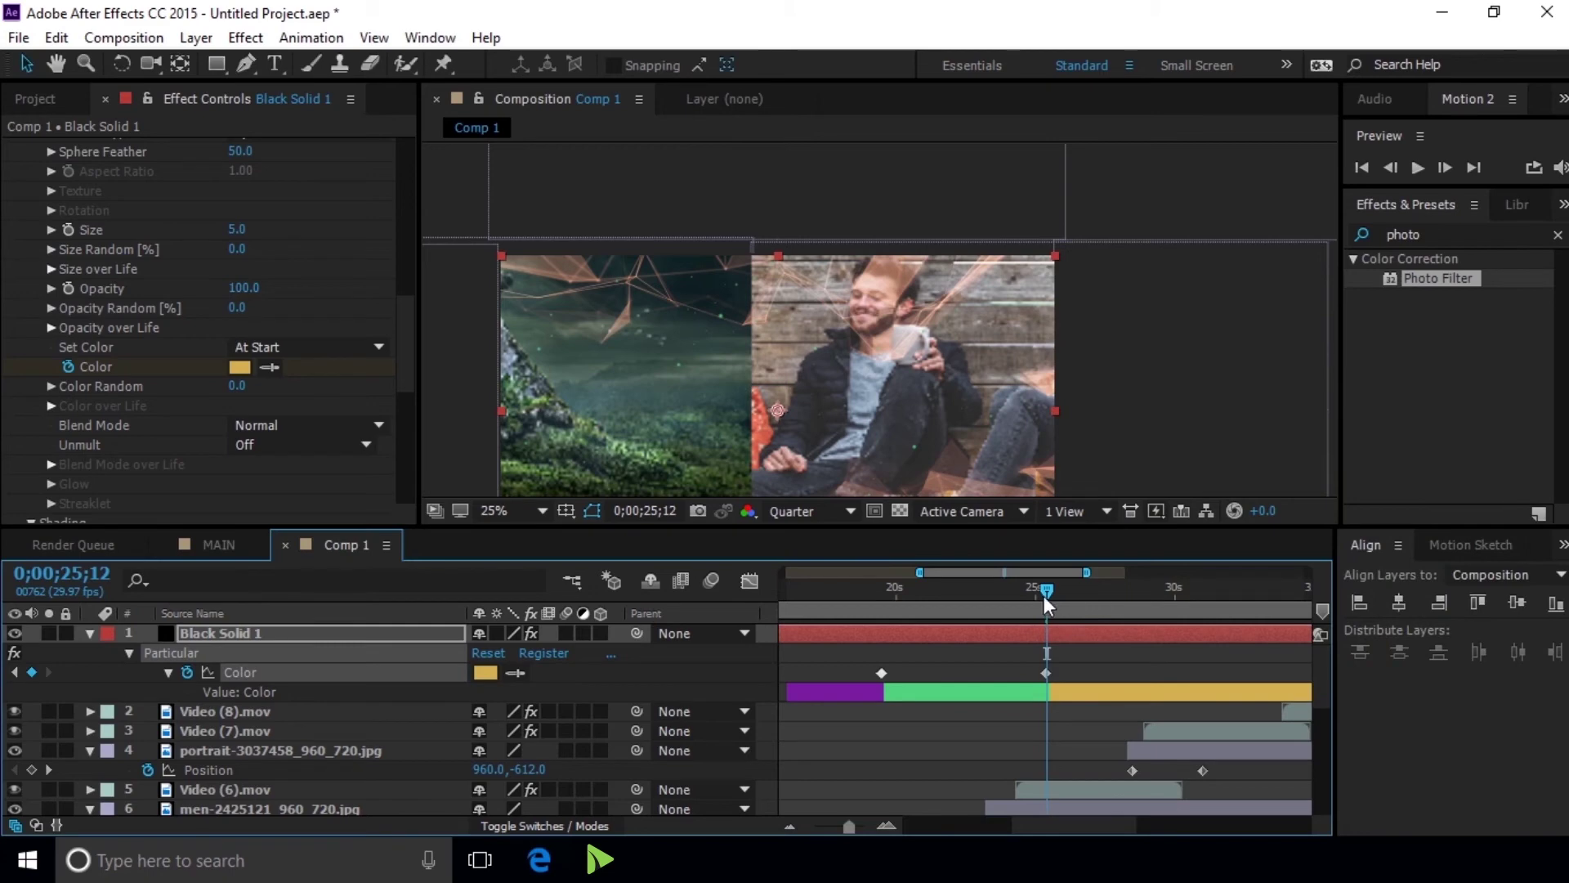
mouse_move(1051, 585)
left_mouse_down()
mouse_move(1146, 604)
mouse_move(1140, 652)
left_mouse_up()
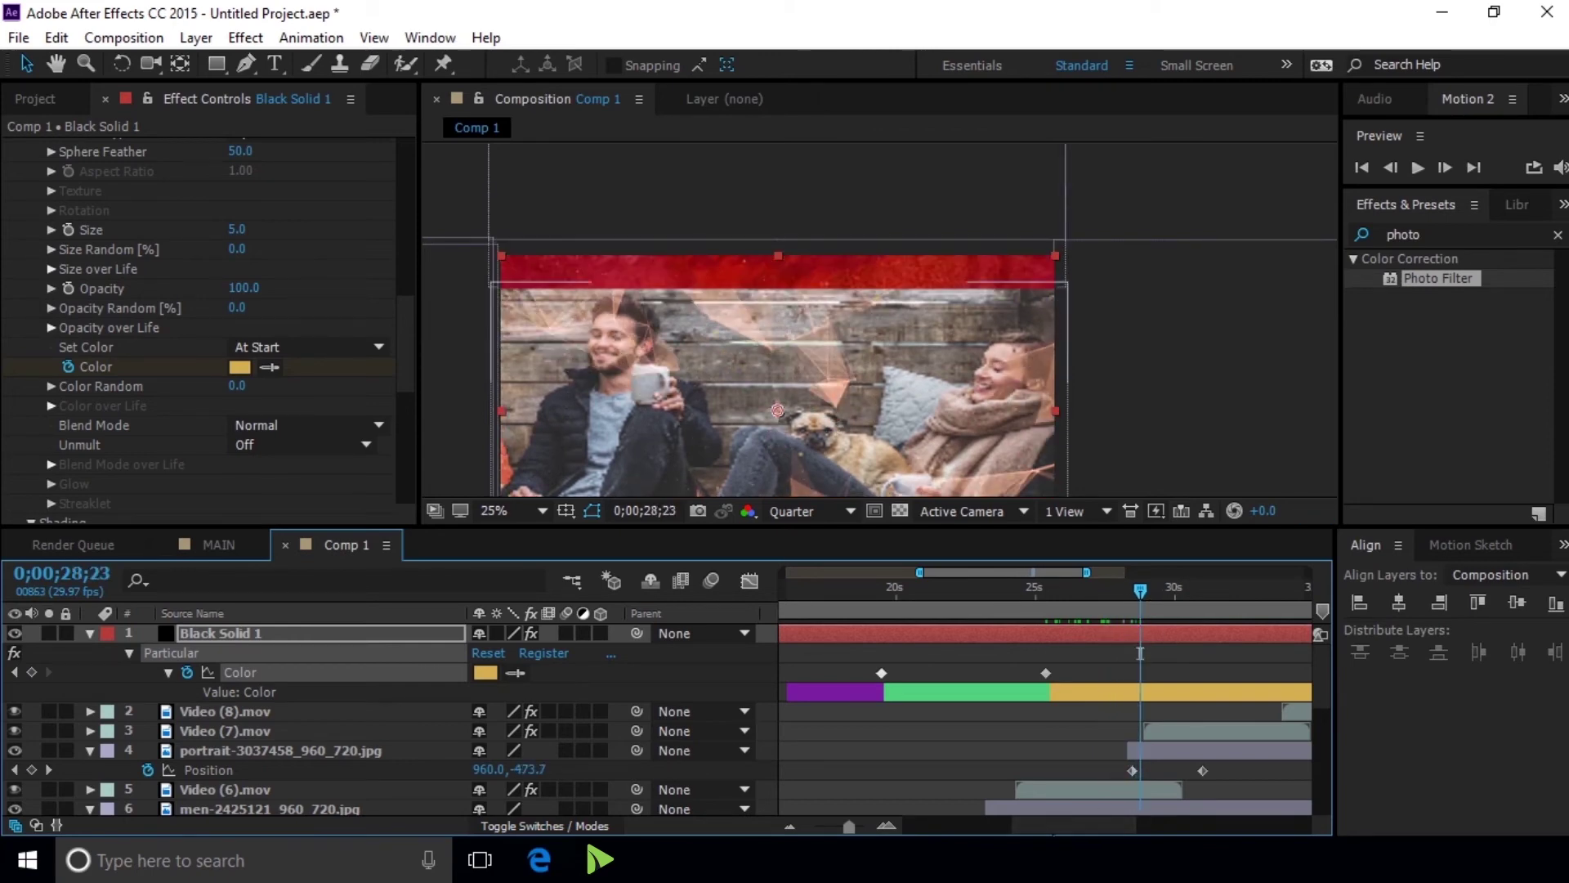
Add a Color keyframe at 0;00;29;00 set to pale pink D2A3A3
left_click_drag(1072, 832, 927, 831)
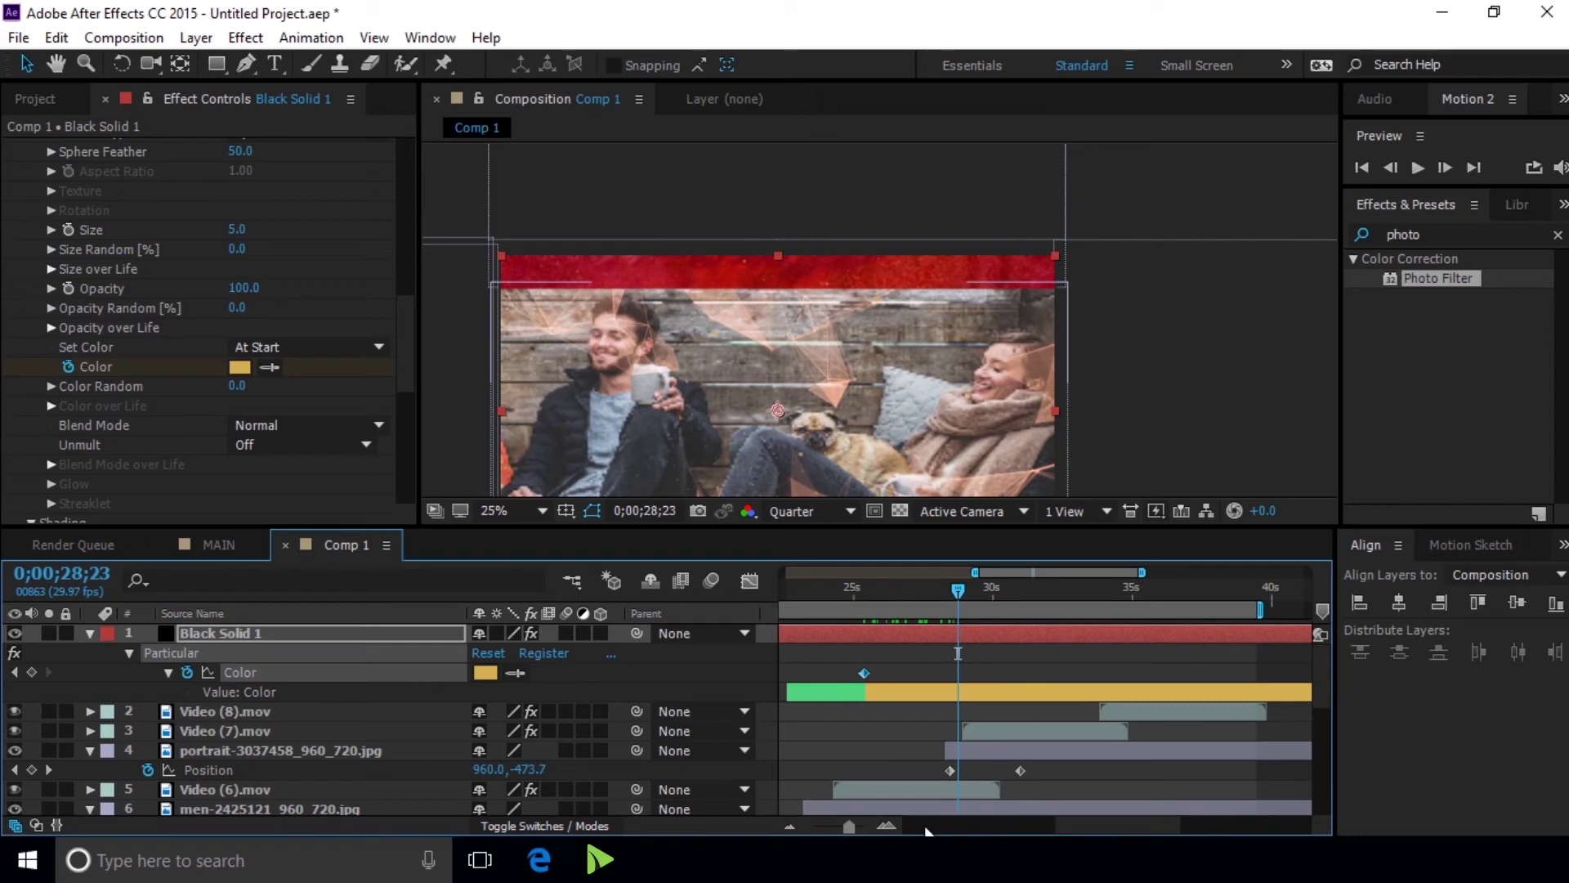
left_click_drag(958, 590, 964, 590)
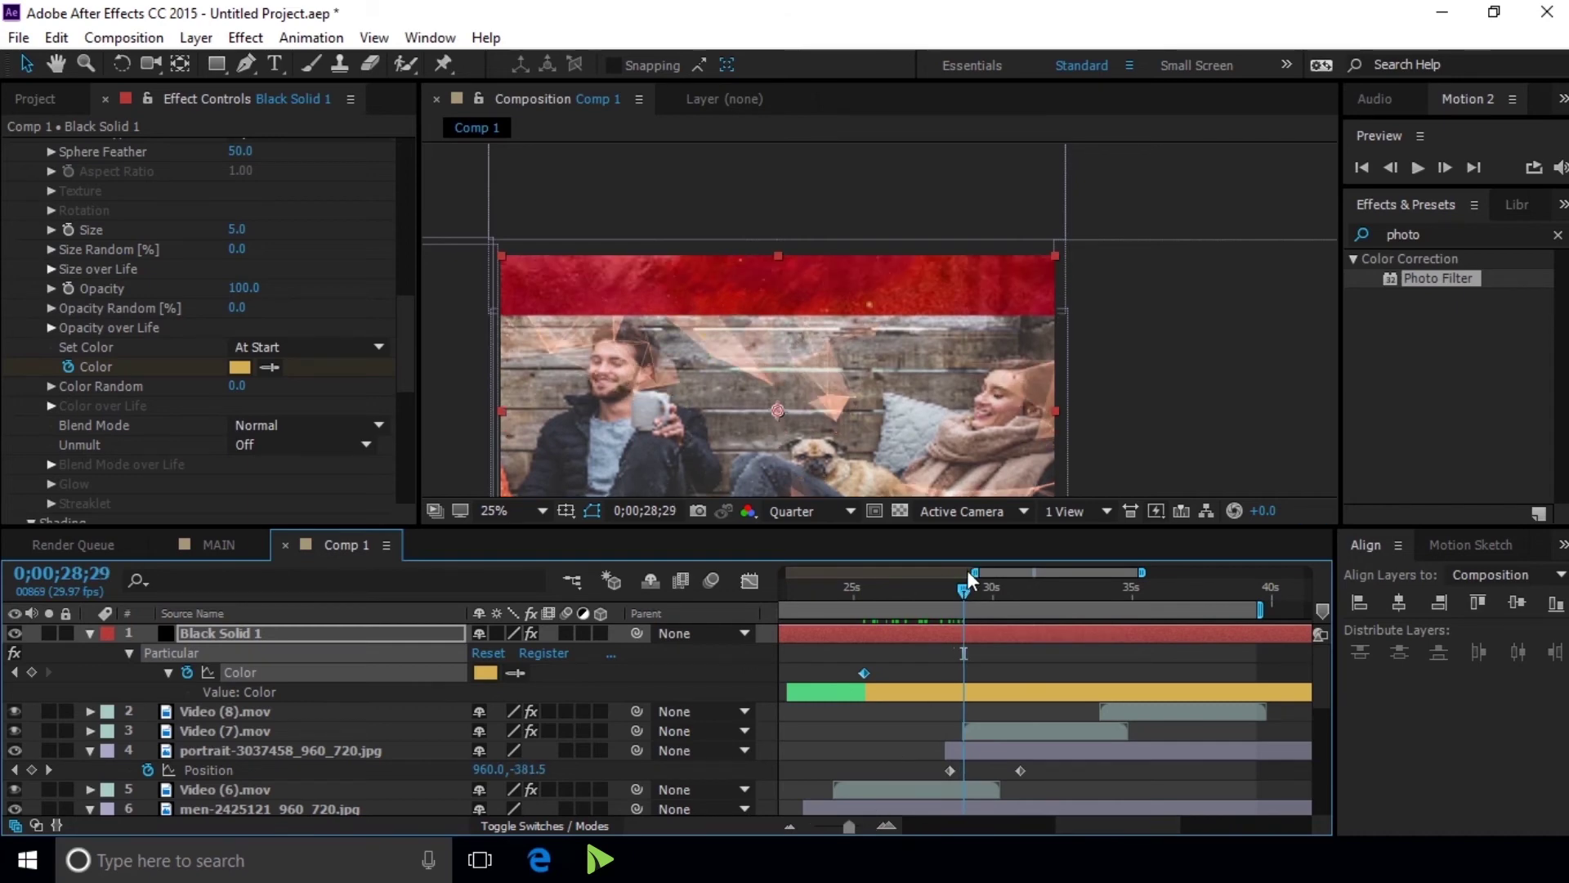
left_click(31, 671)
key("Page_Down")
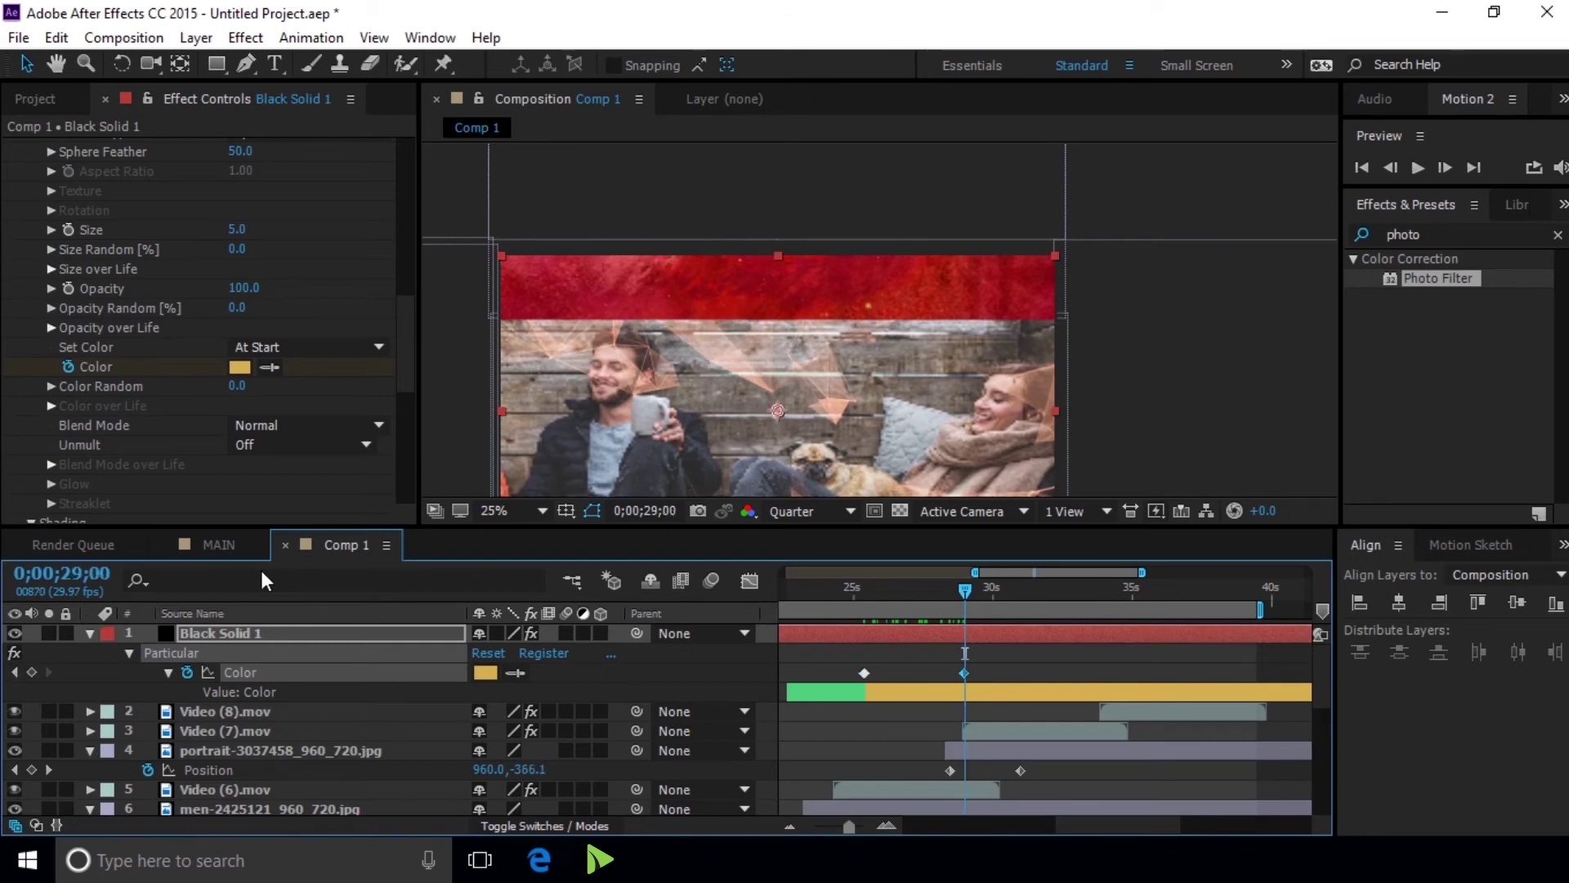
left_click(485, 672)
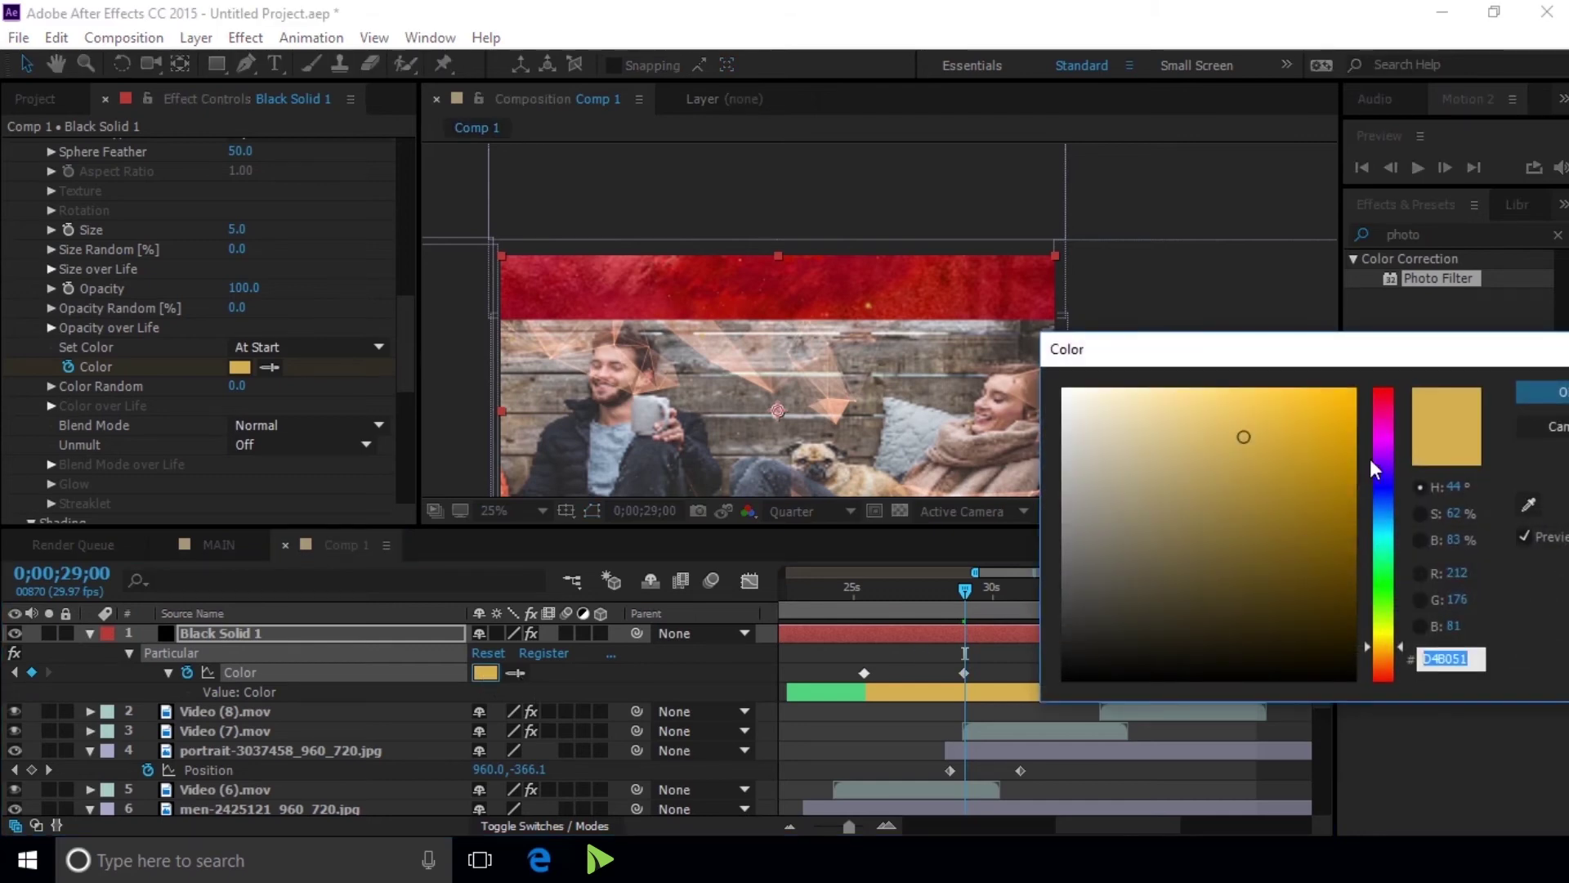
left_click_drag(1383, 438, 1383, 376)
mouse_move(1209, 458)
left_mouse_down()
mouse_move(1177, 416)
mouse_move(1127, 438)
left_mouse_up()
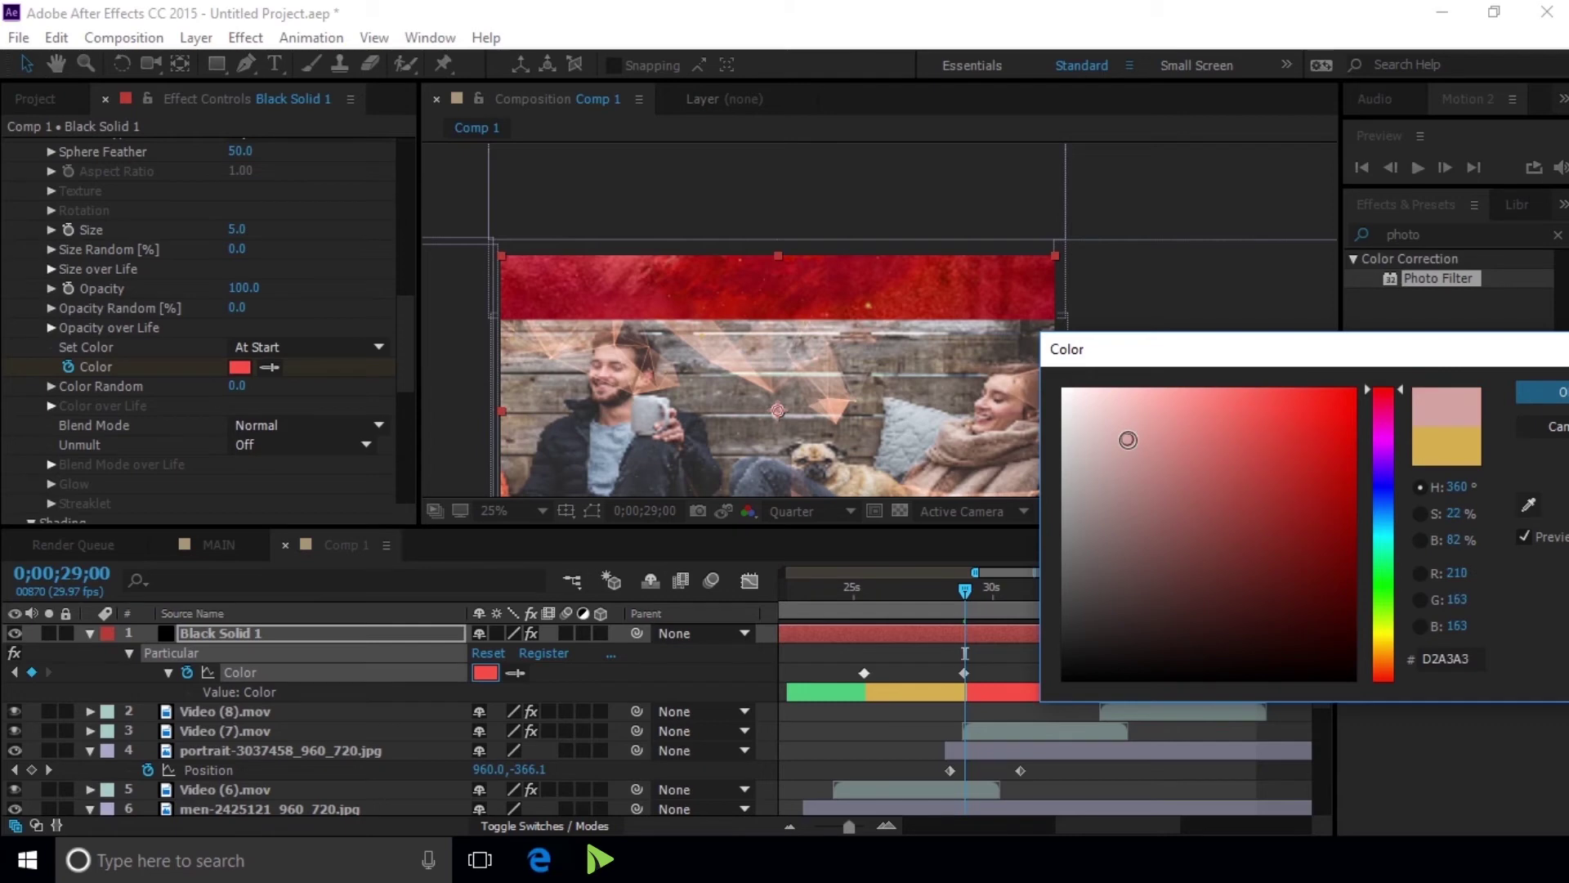
left_click(1543, 392)
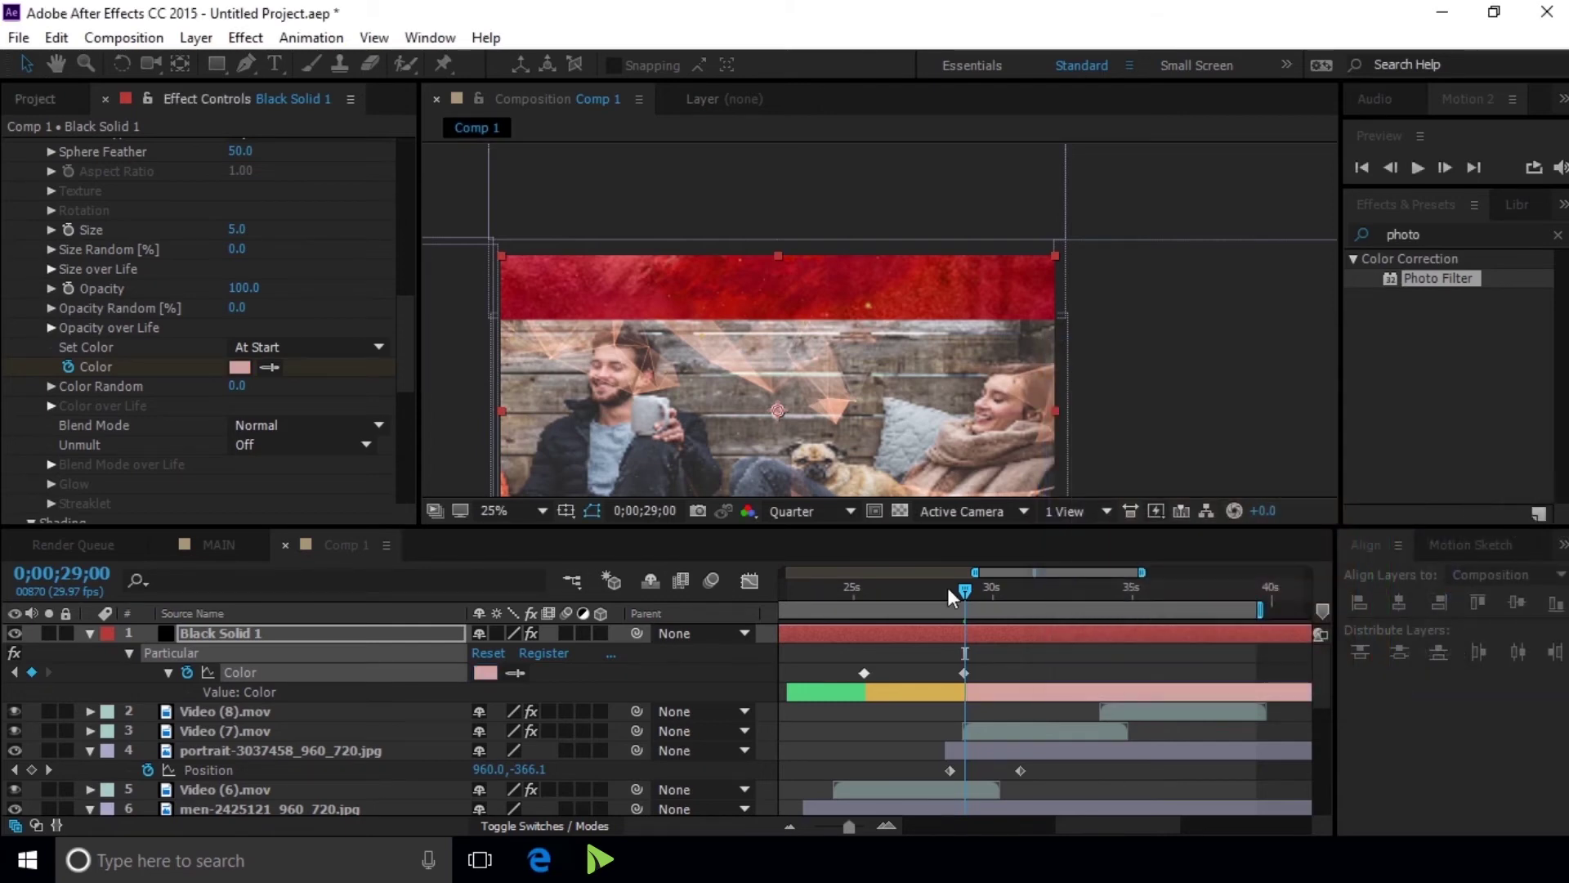
mouse_move(965, 588)
left_mouse_down()
mouse_move(1206, 582)
mouse_move(761, 567)
left_mouse_up()
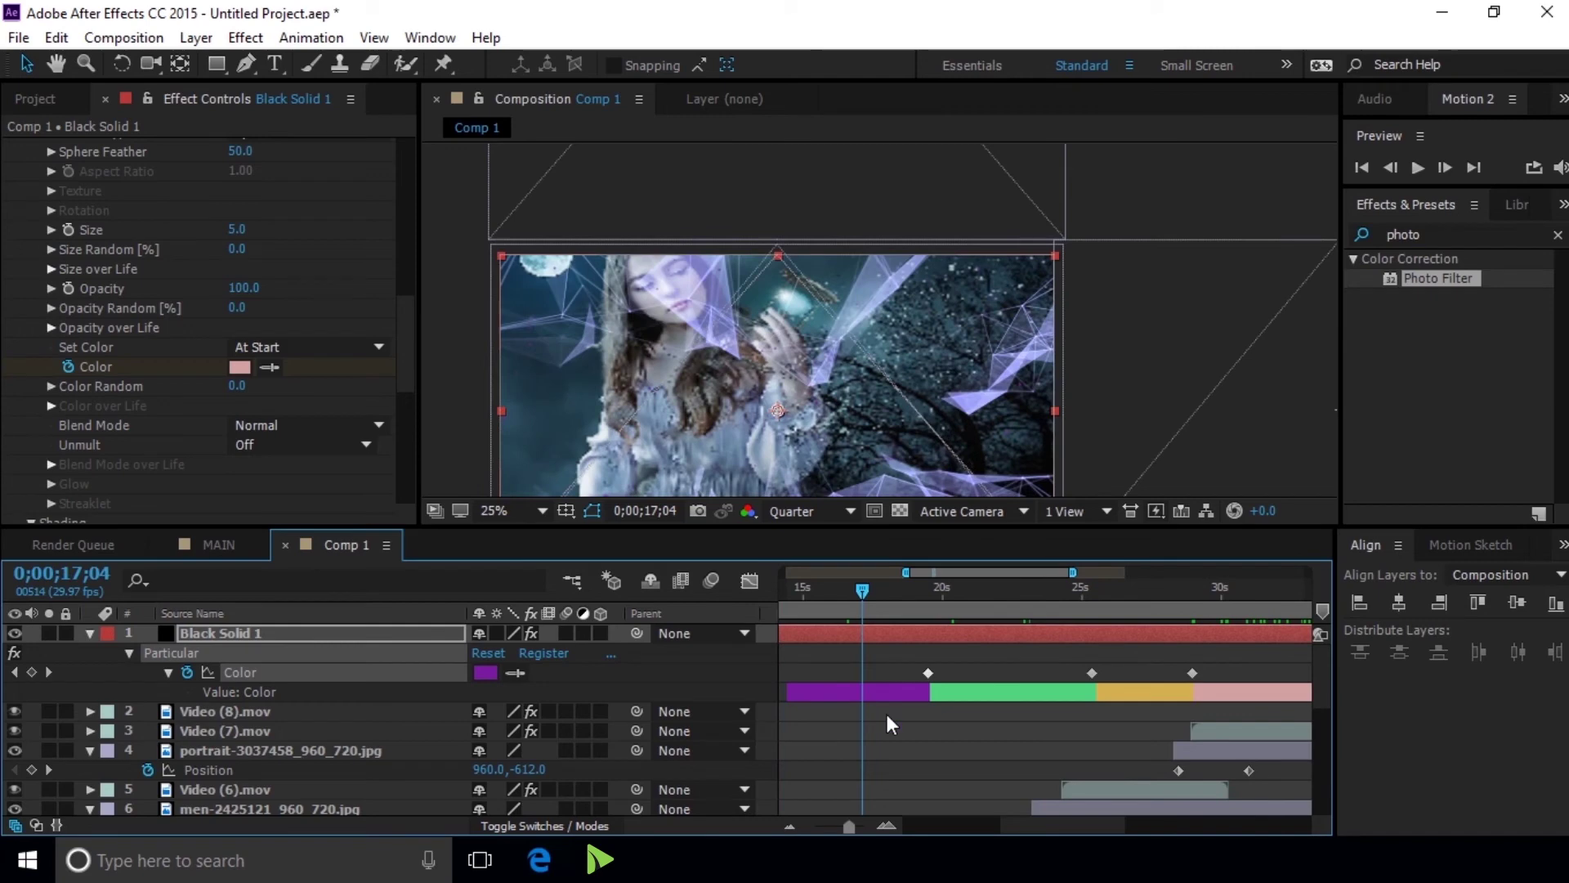
Zoom out the timeline and preview the colour animation from the start
left_click_drag(850, 827, 820, 828)
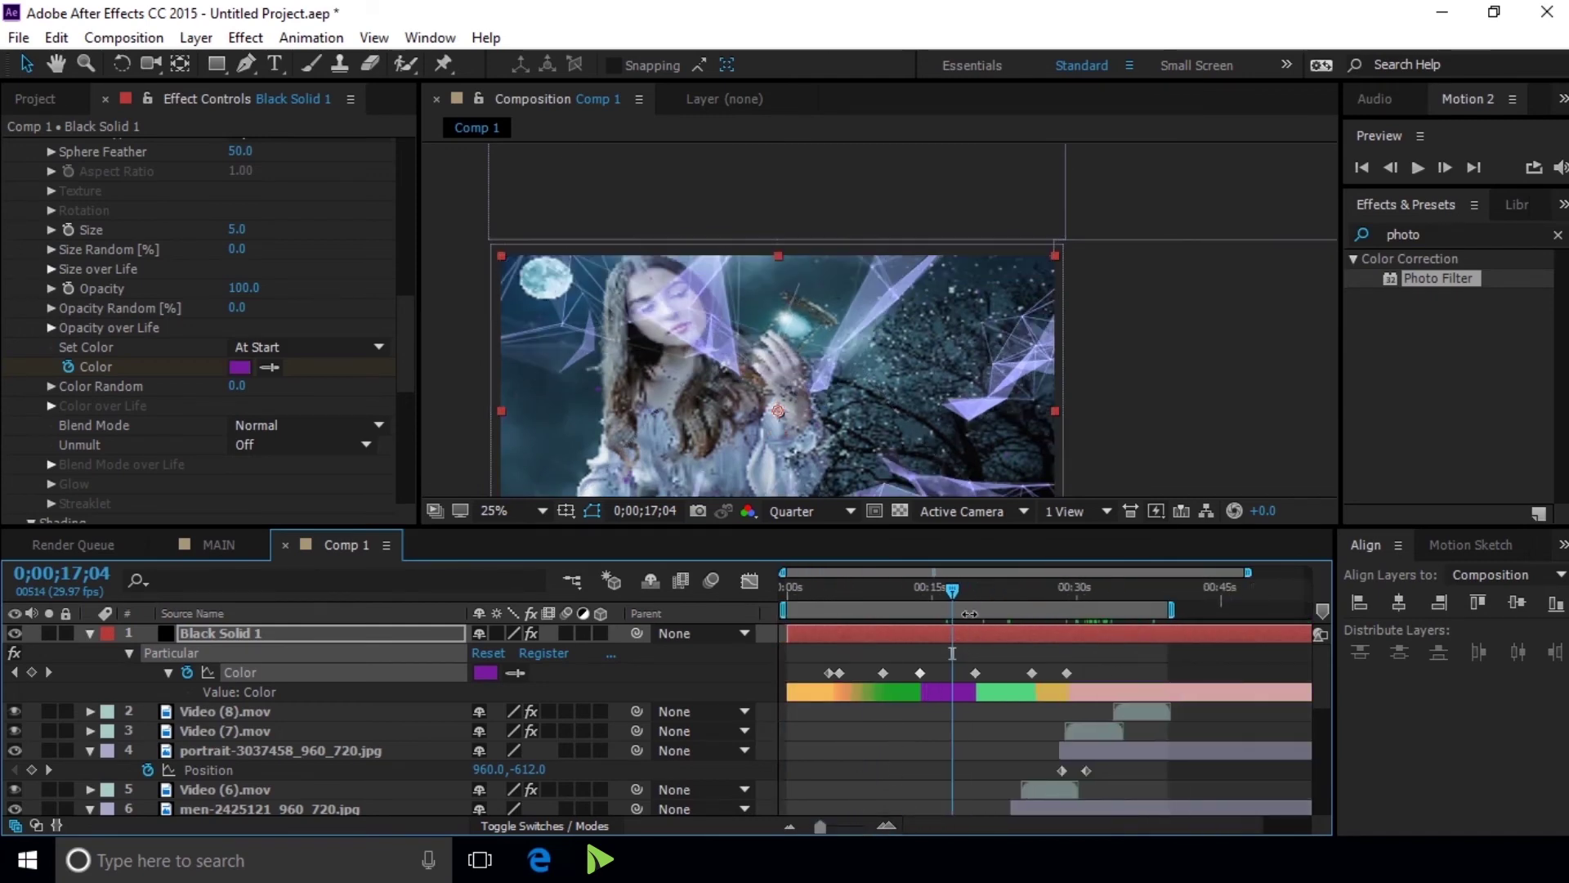
mouse_move(953, 589)
left_mouse_down()
mouse_move(773, 586)
mouse_move(832, 595)
left_mouse_up()
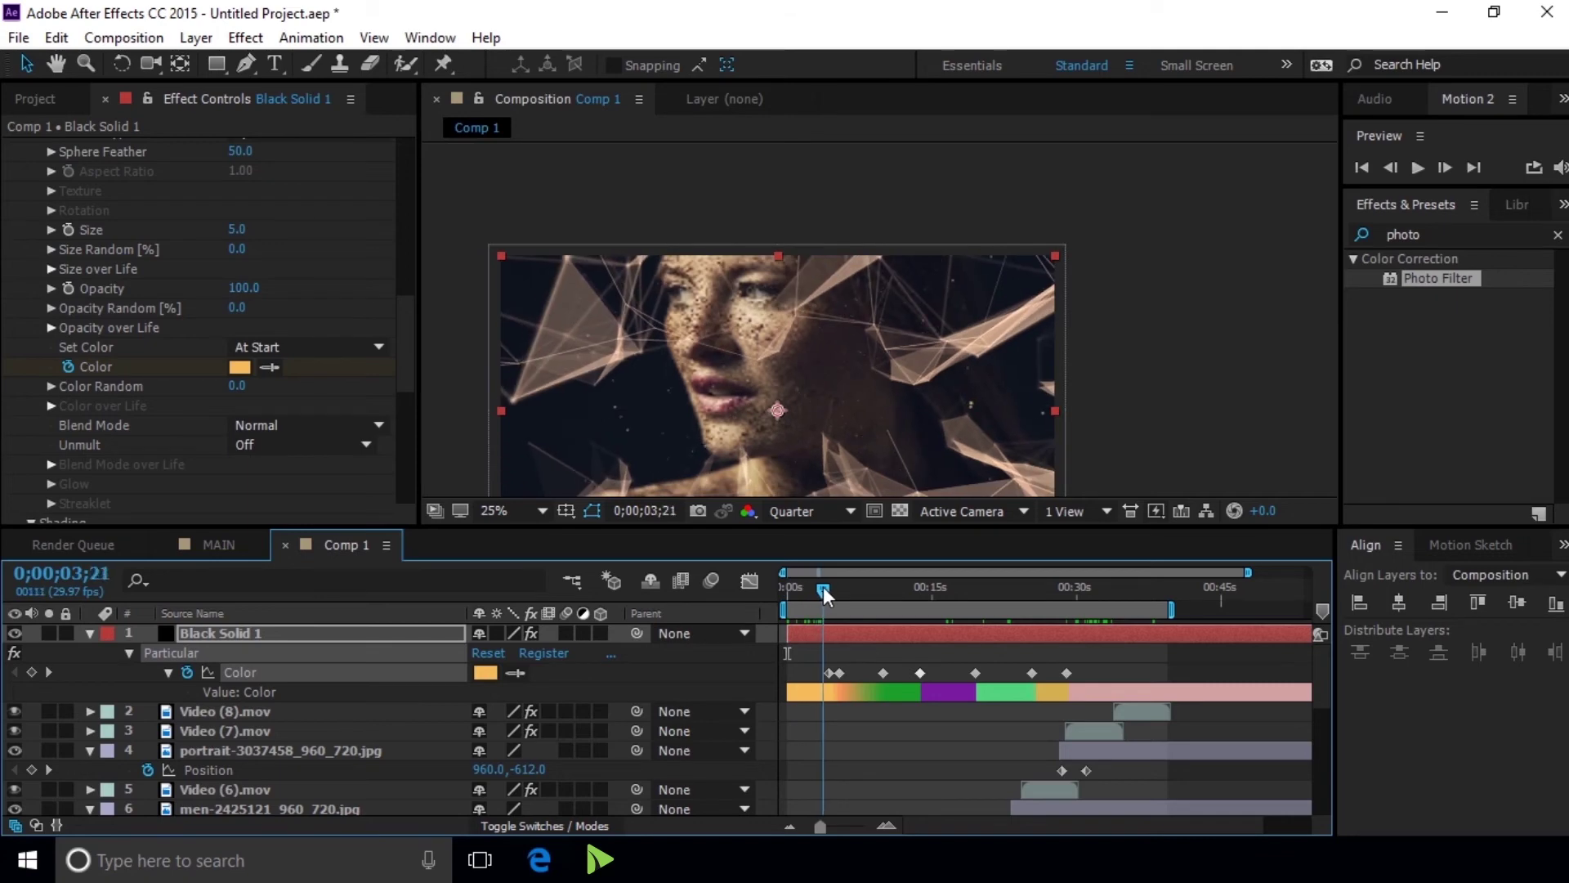
left_click_drag(831, 595, 850, 597)
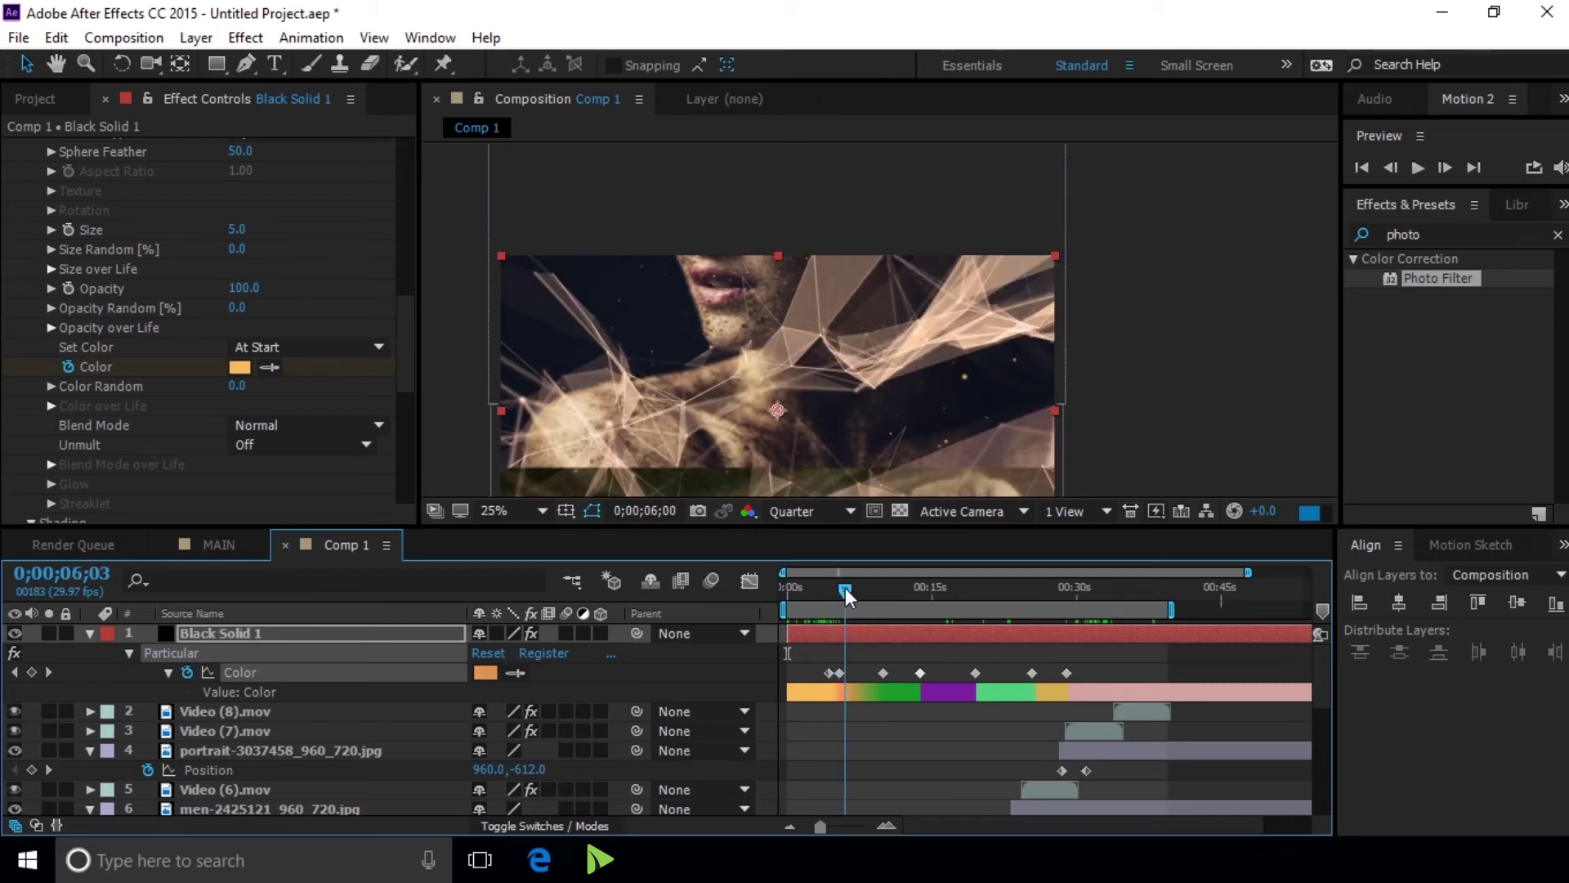
key("space")
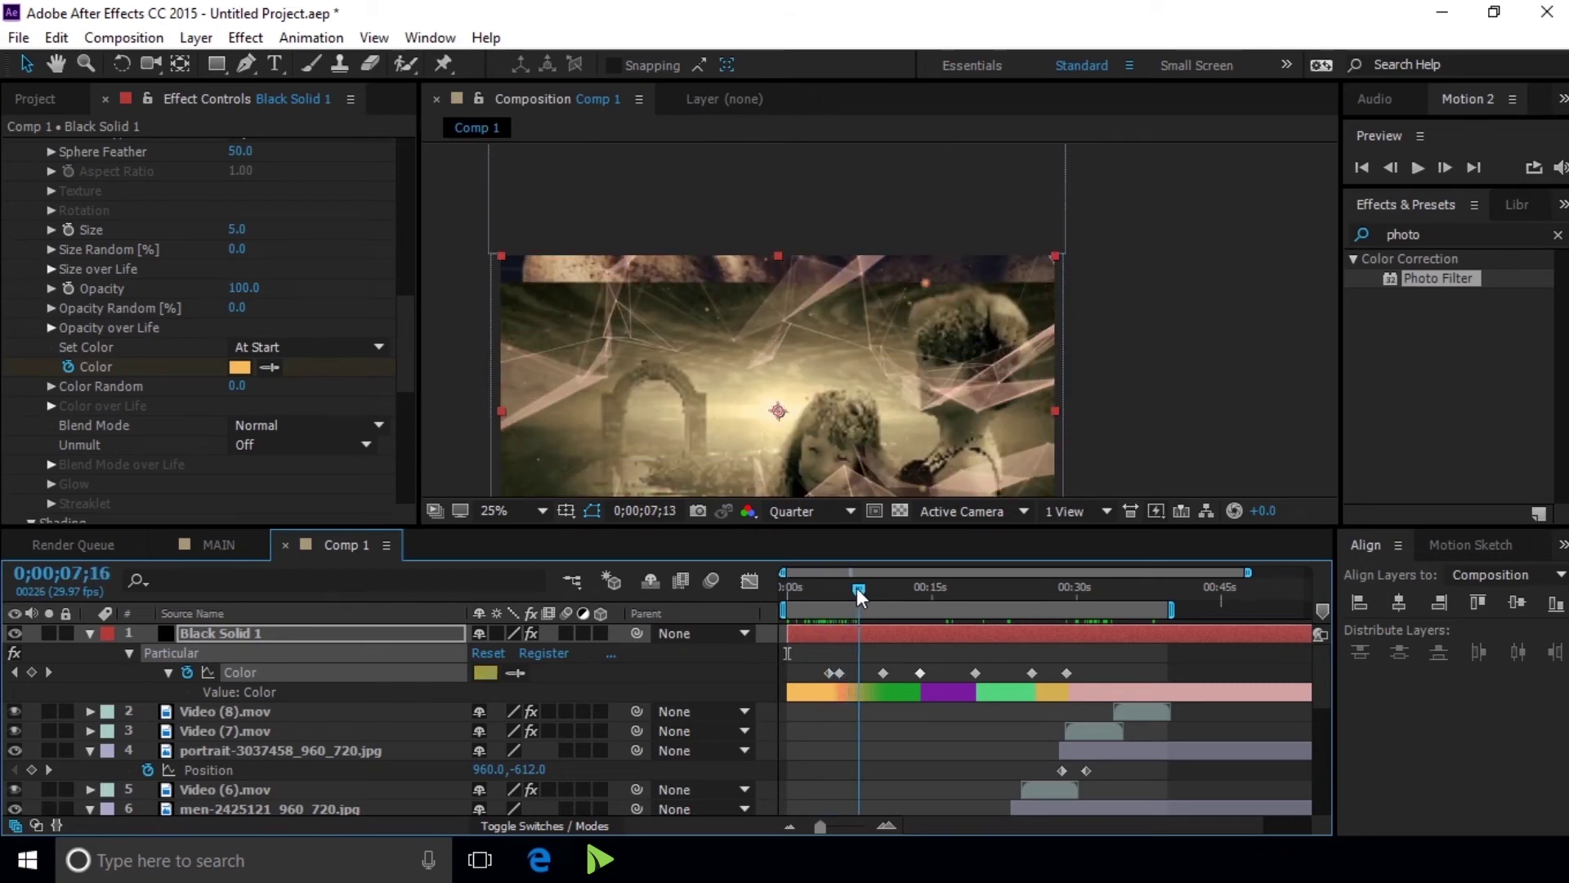
left_click(840, 588)
left_click(827, 587)
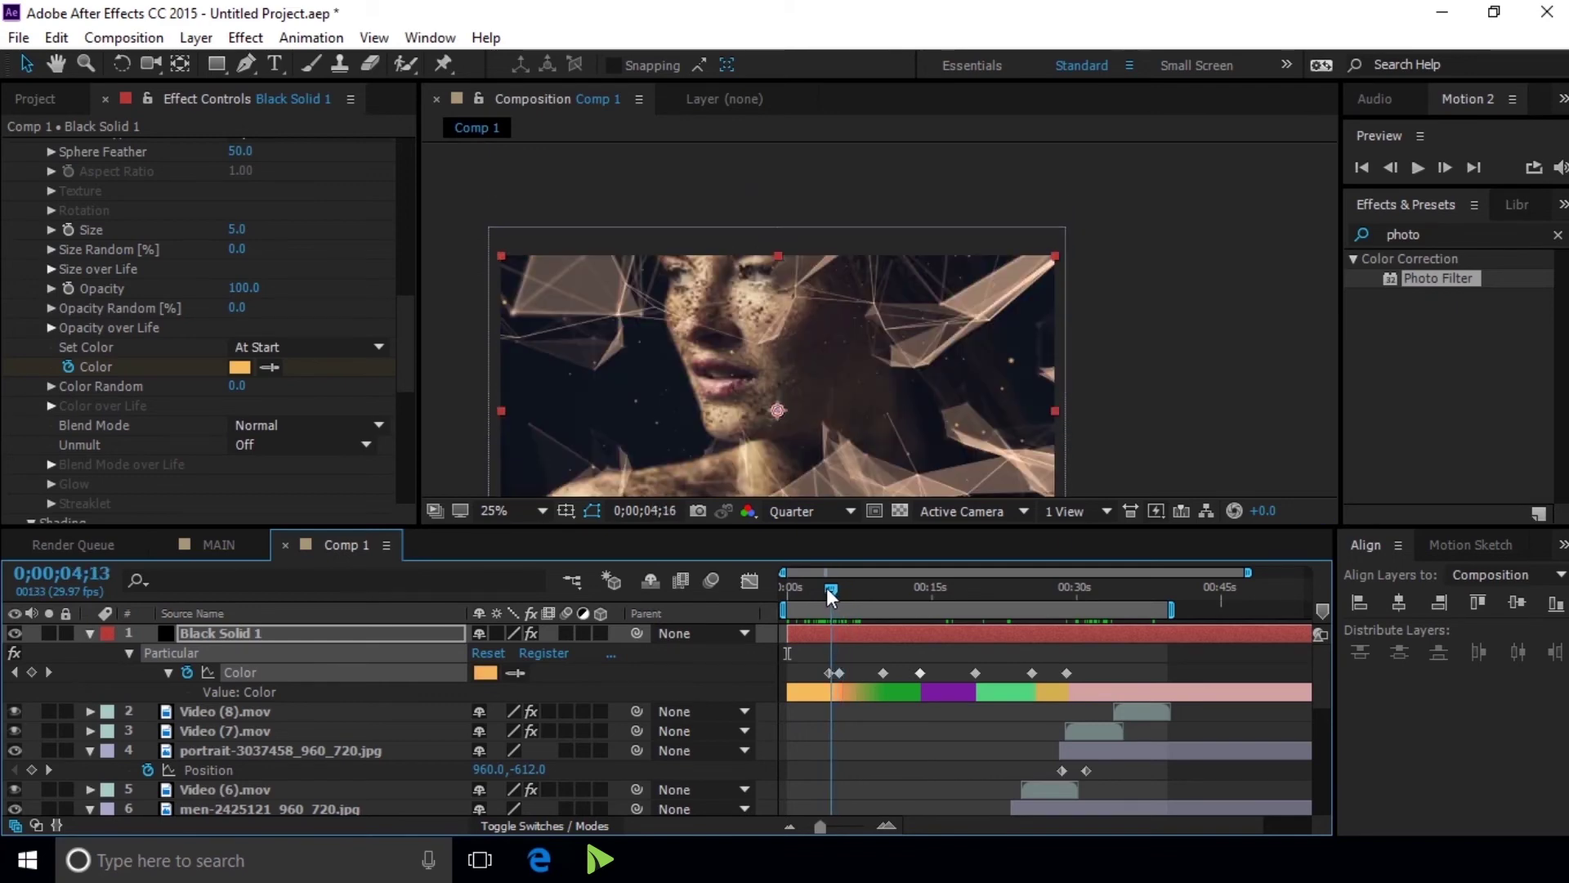
Delete the extra colour keyframe near 5 seconds
left_click_drag(819, 825, 856, 826)
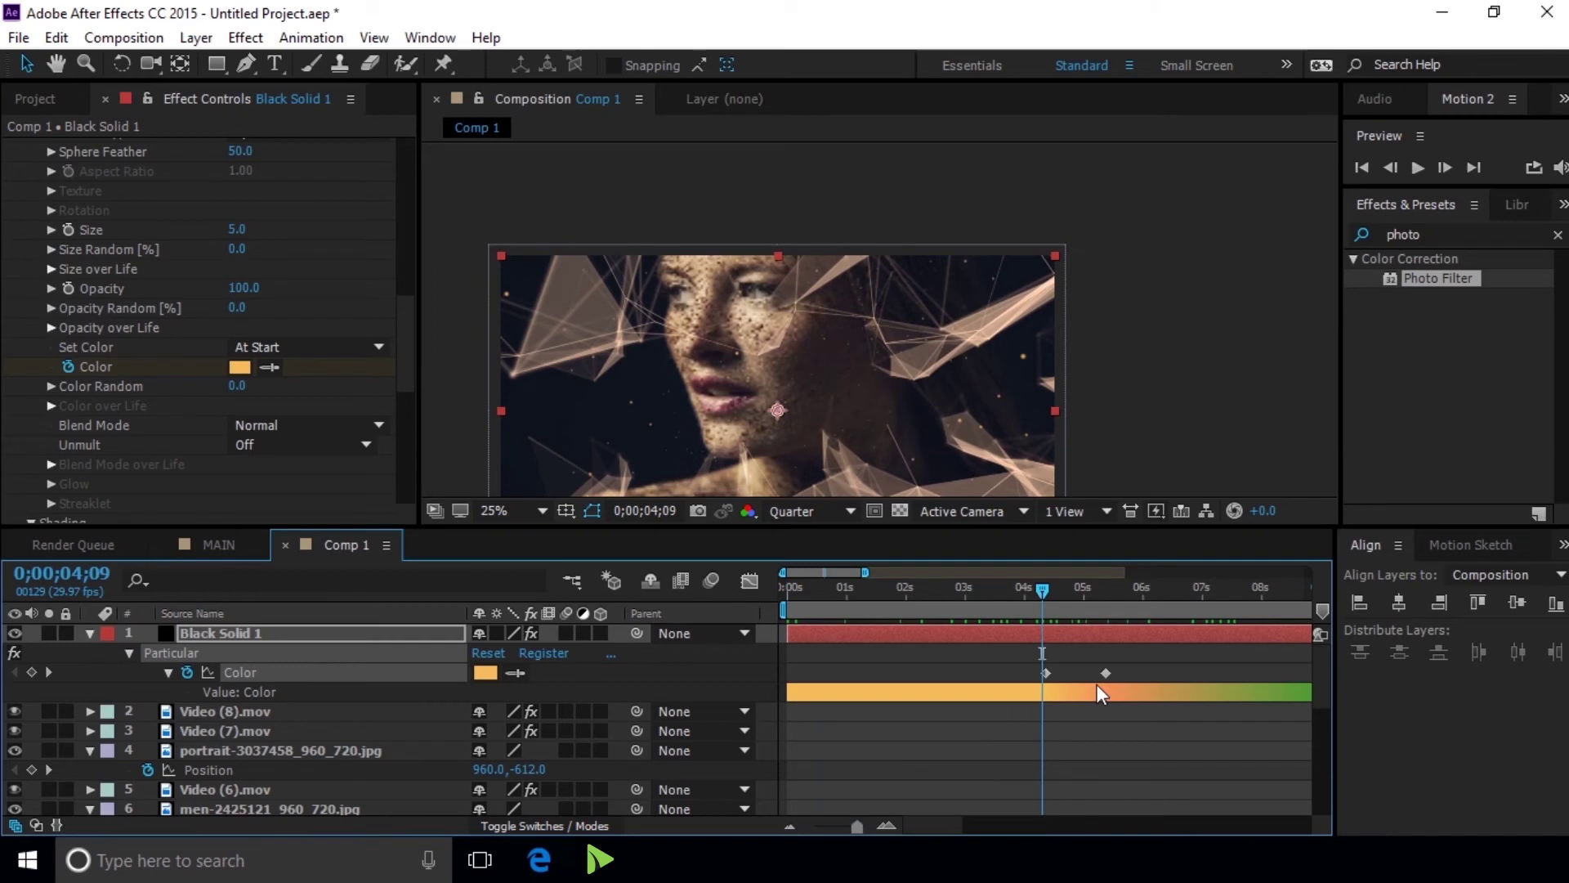
left_click(1111, 670)
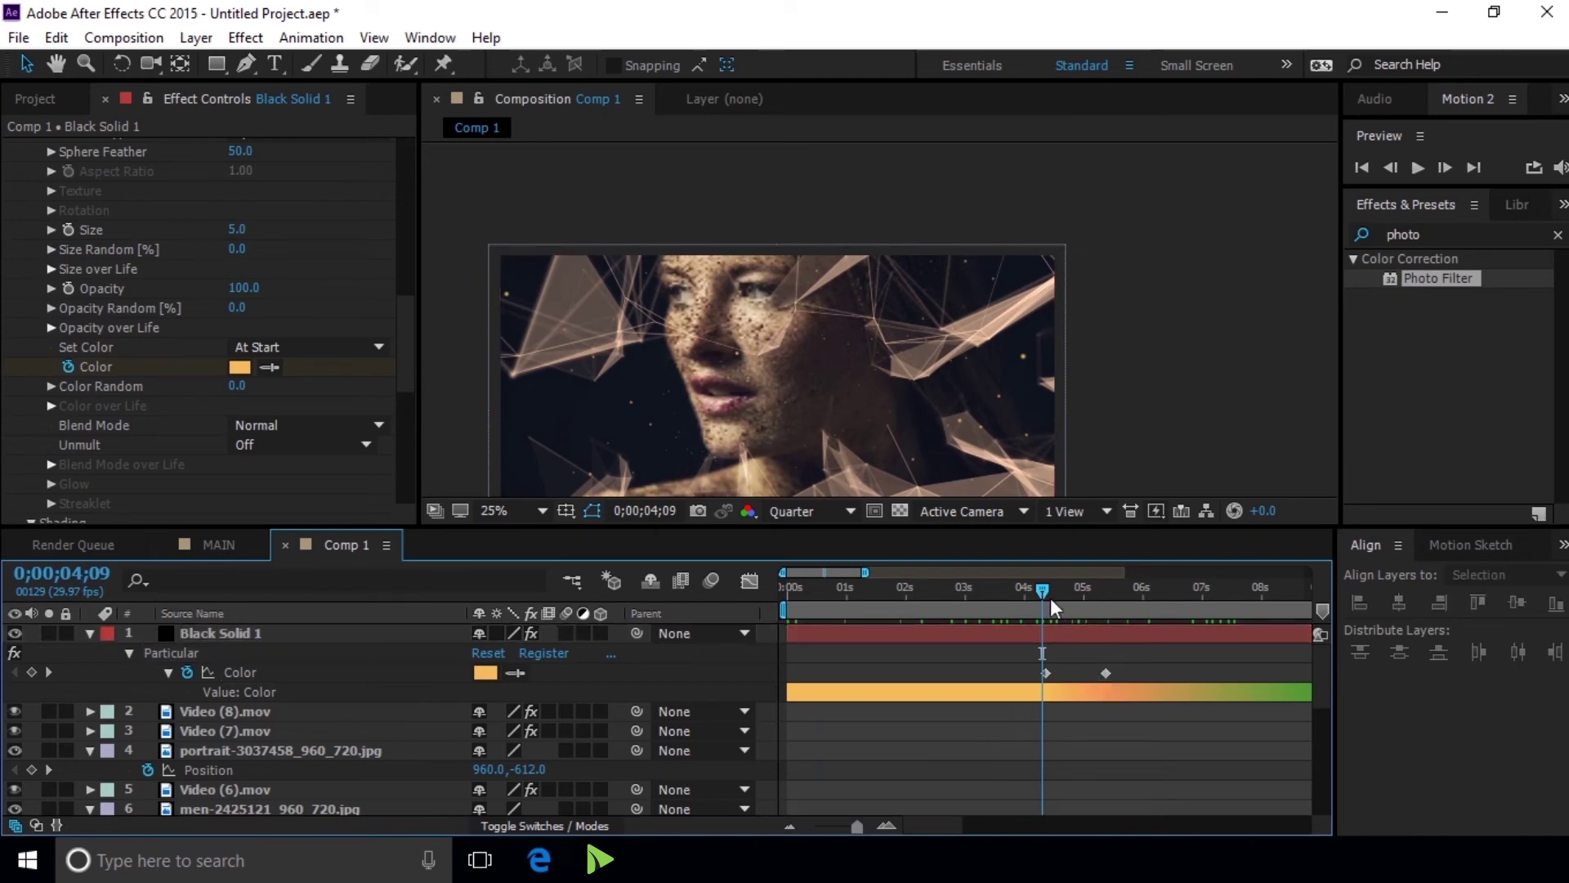
left_click(1046, 587)
left_click(1123, 695)
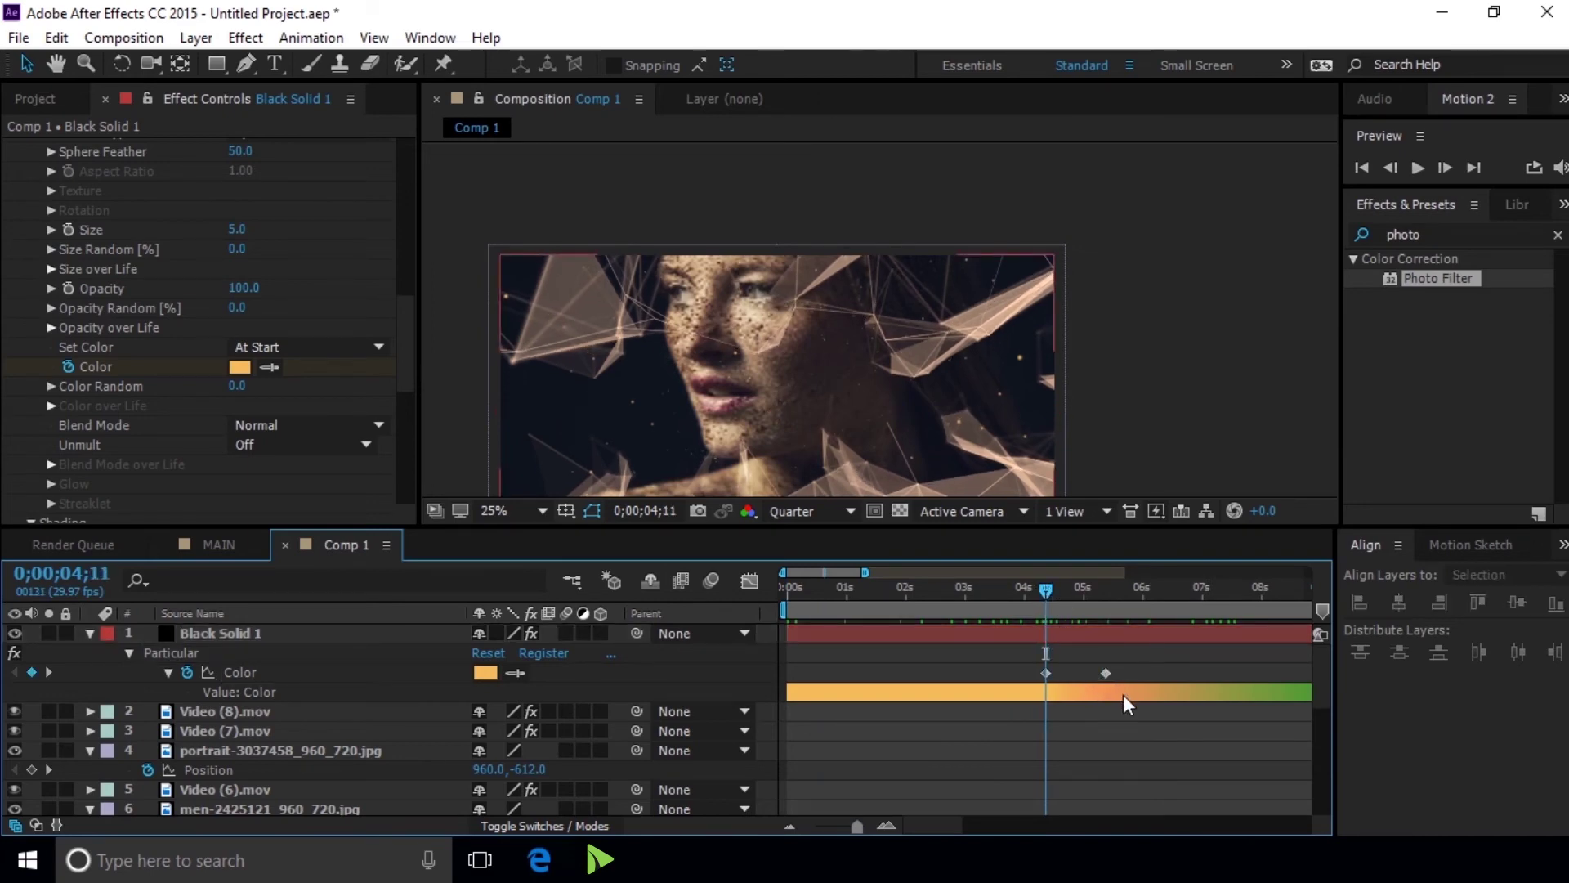
left_click(1106, 673)
key("Delete")
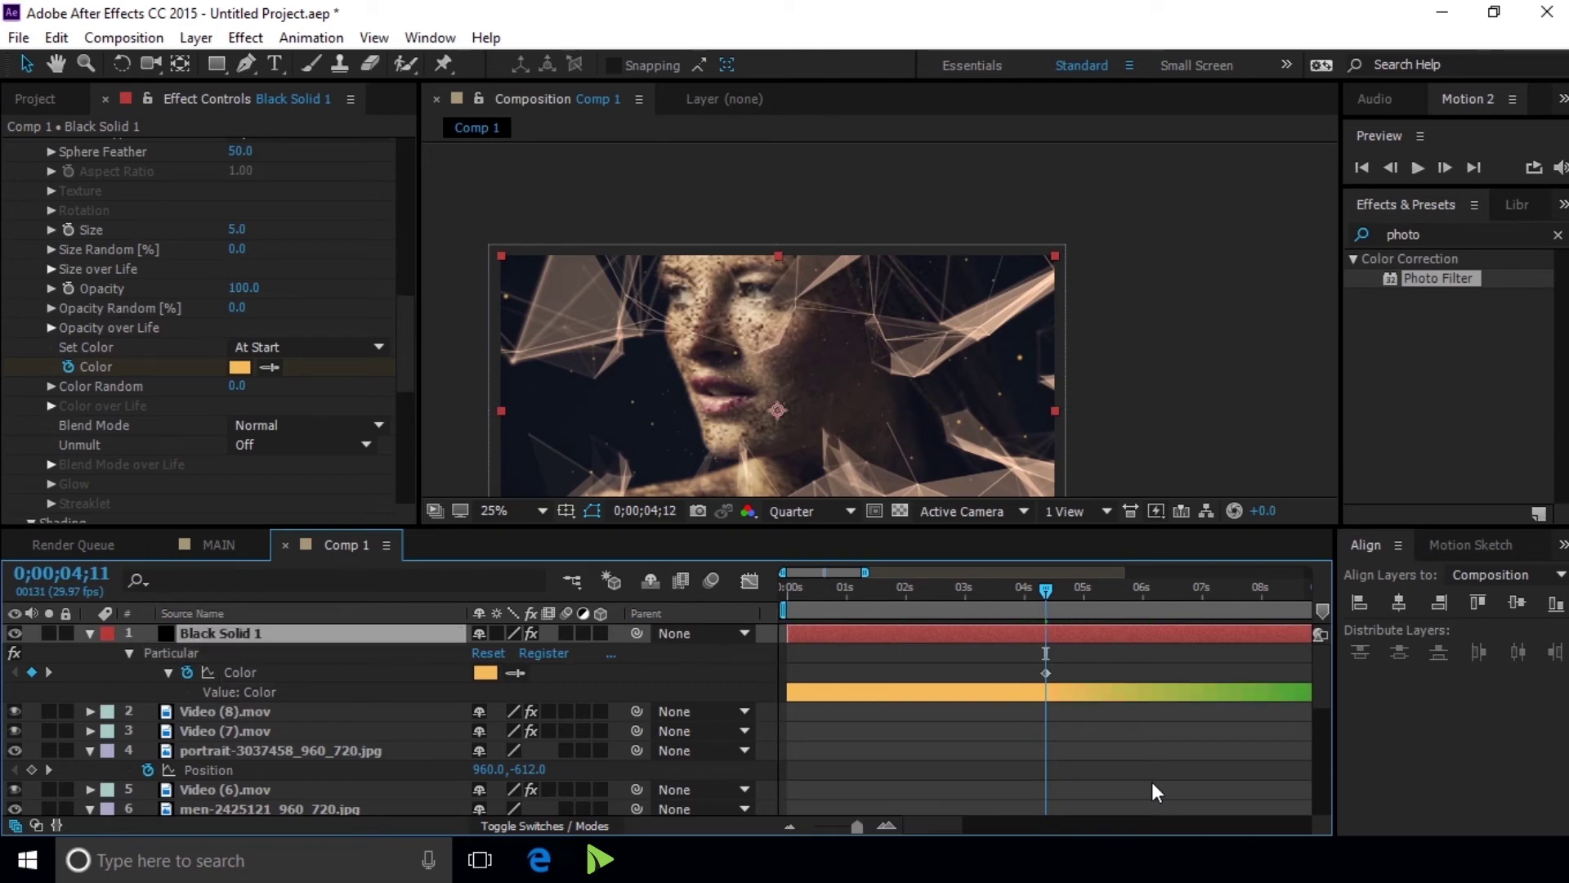
left_click(33, 671)
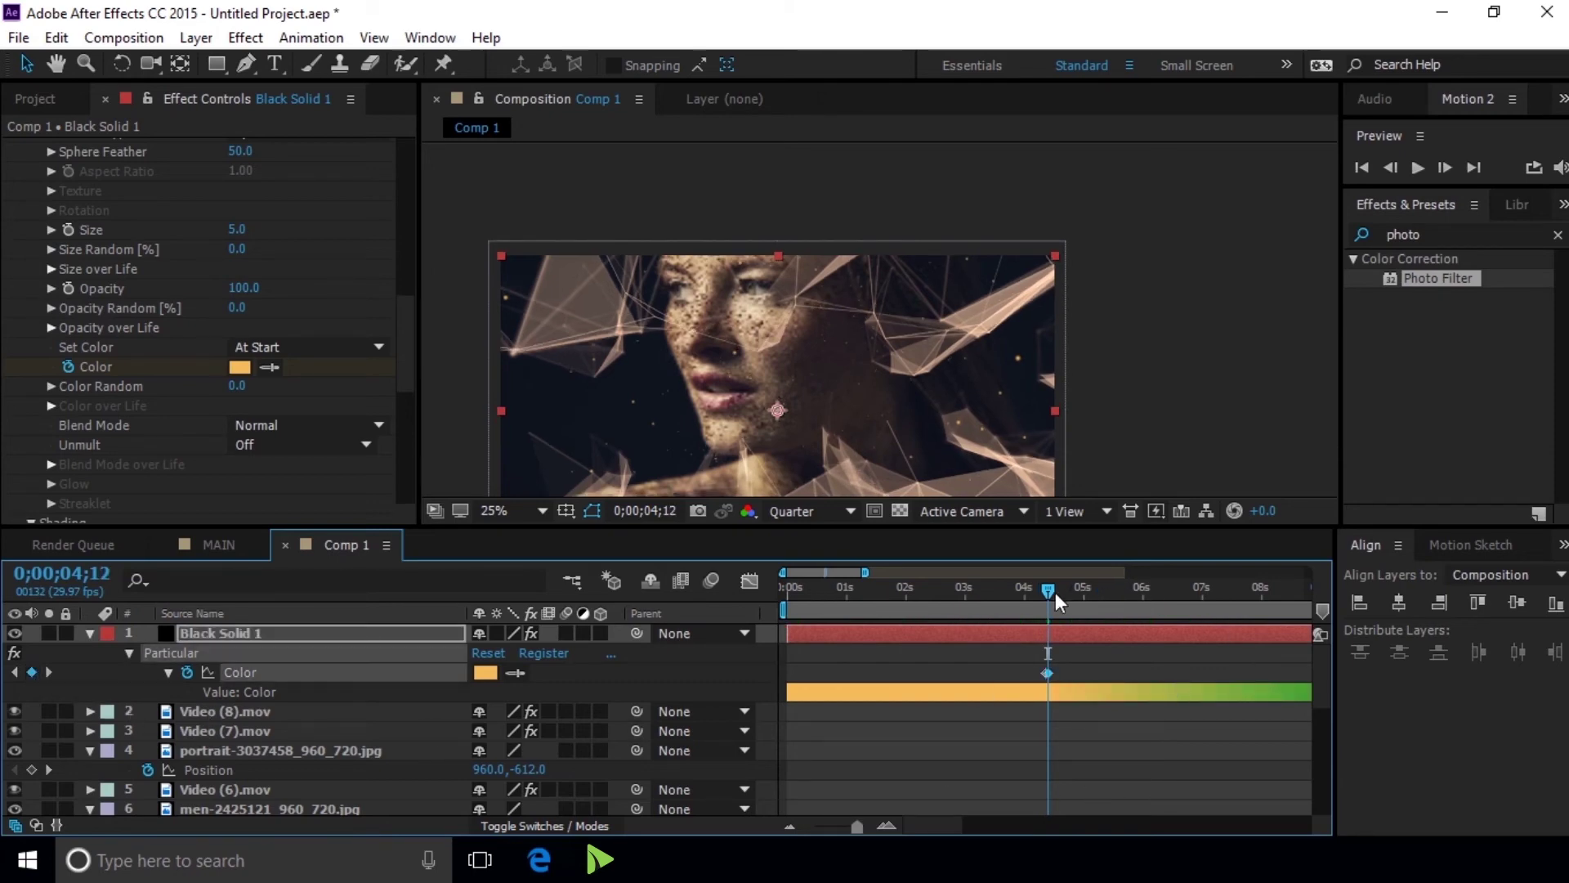
mouse_move(1045, 587)
left_mouse_down()
mouse_move(1120, 590)
mouse_move(1045, 589)
left_mouse_up()
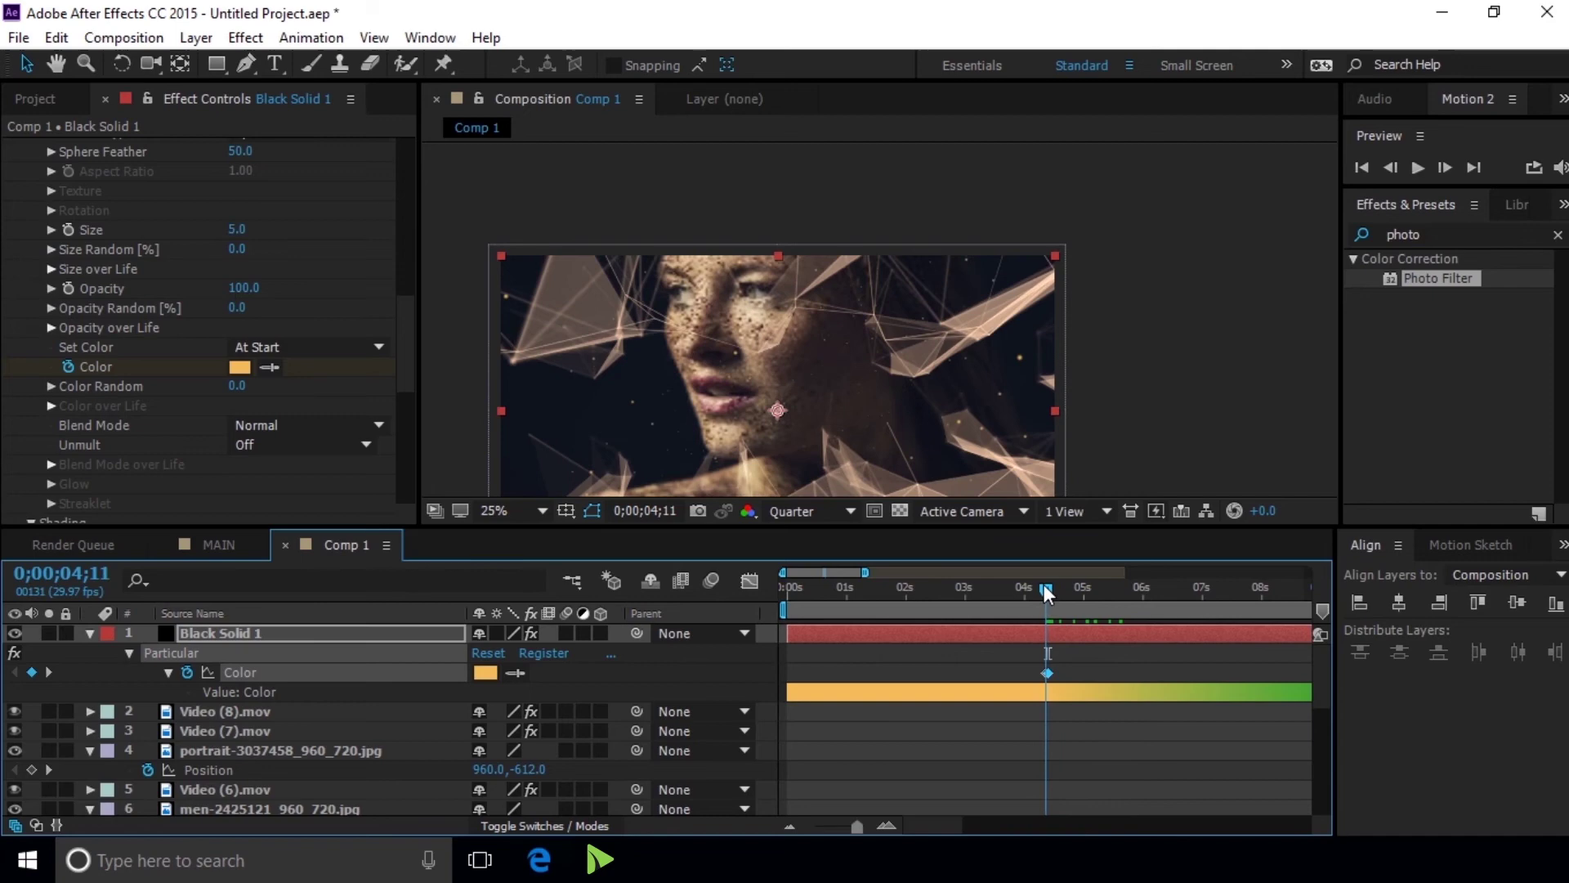
left_click(51, 673)
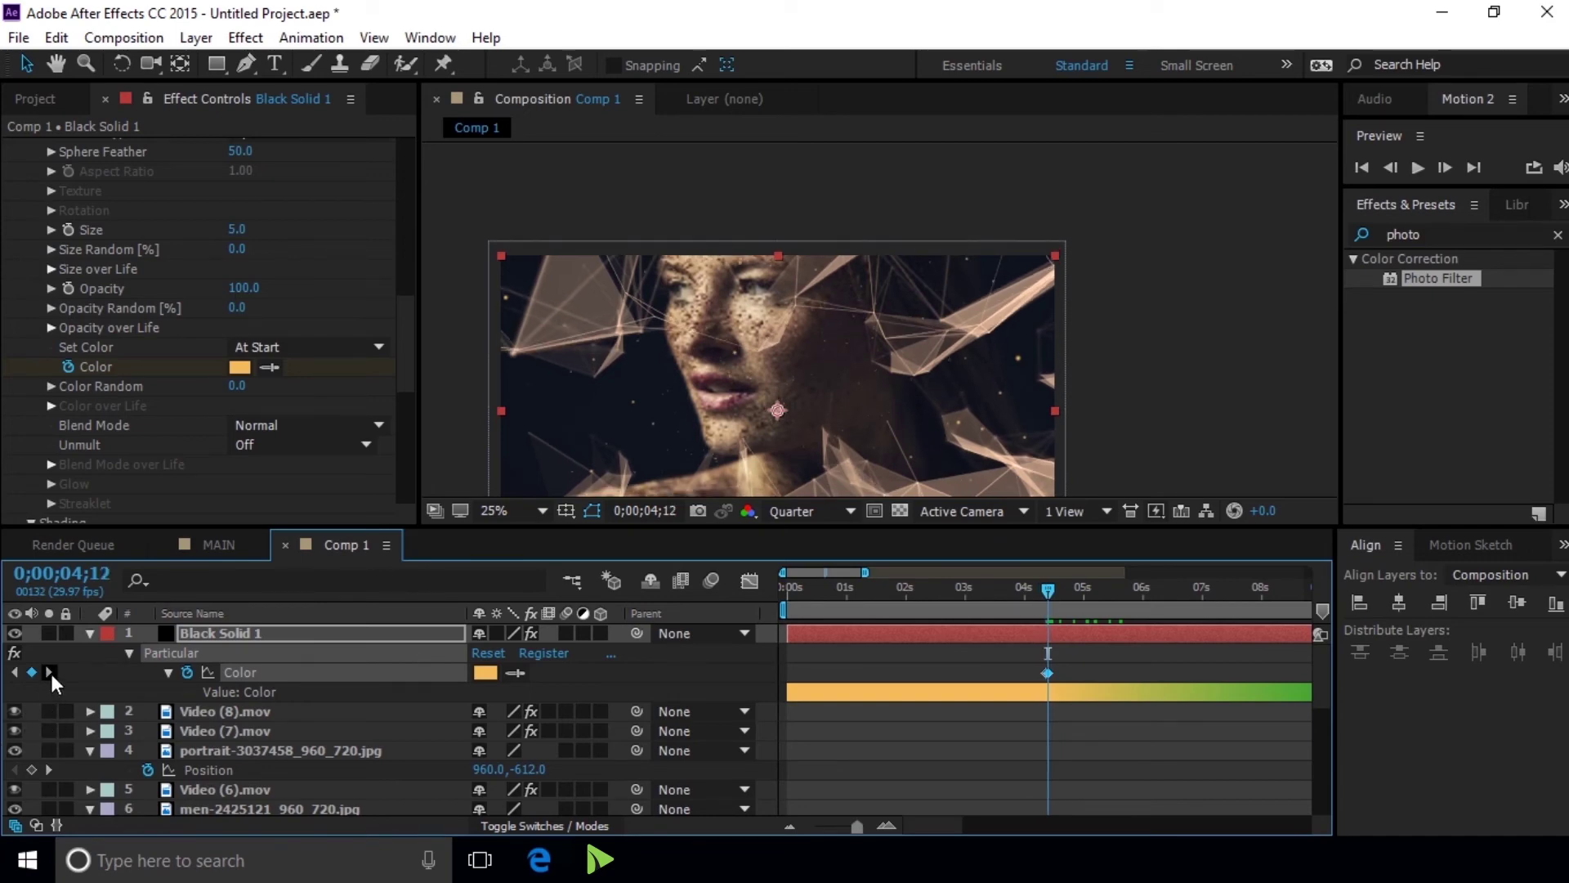
Set the colour keyframe at 0;00;04;12 to green
left_click(484, 675)
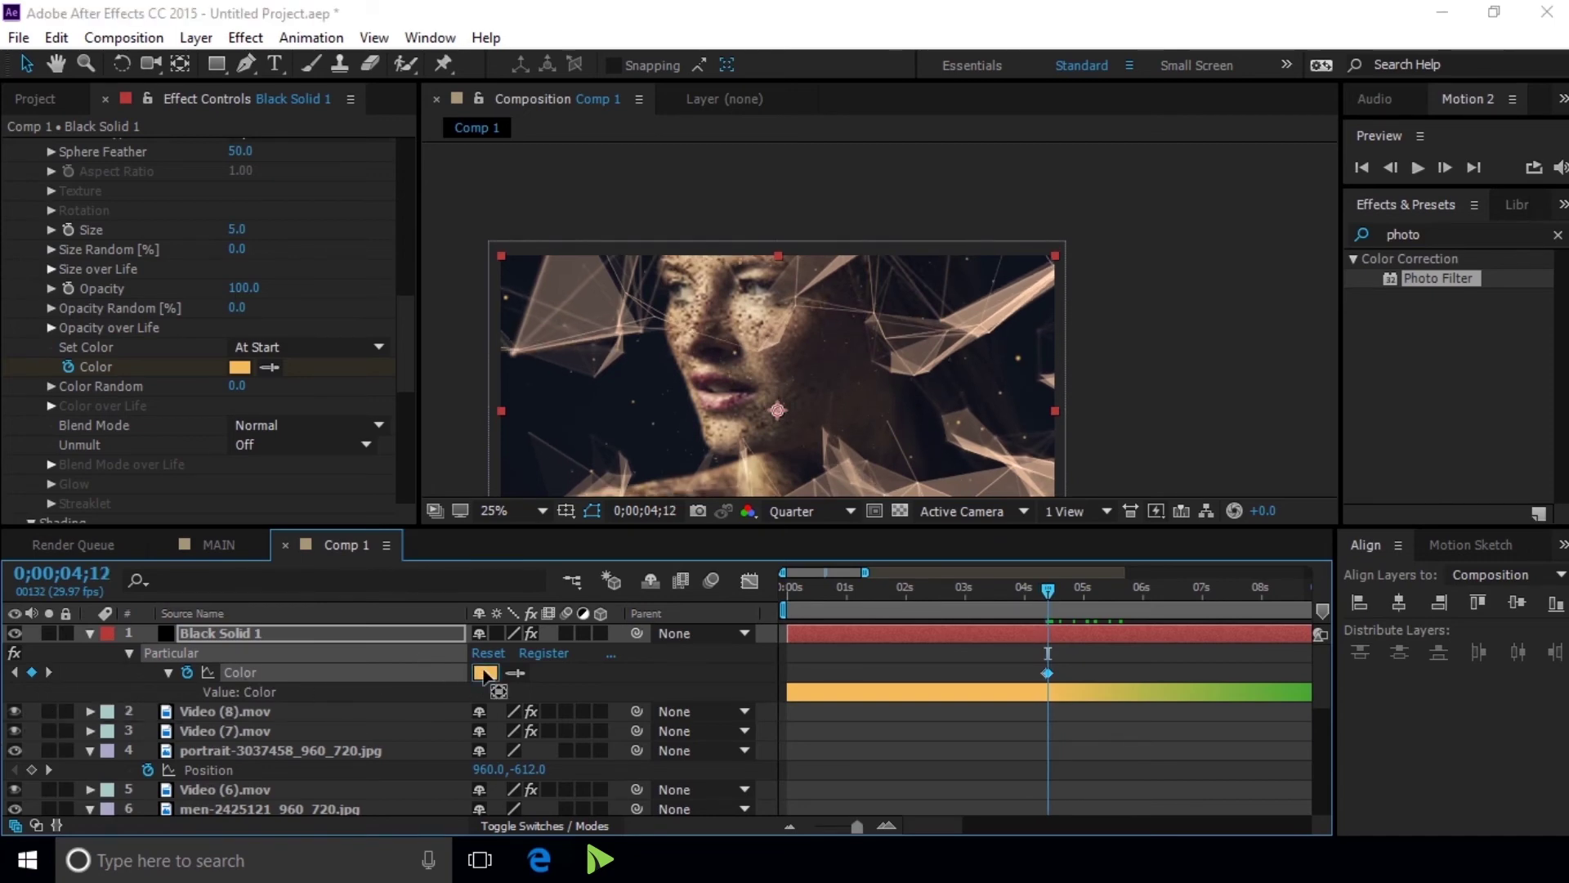
left_click(1387, 597)
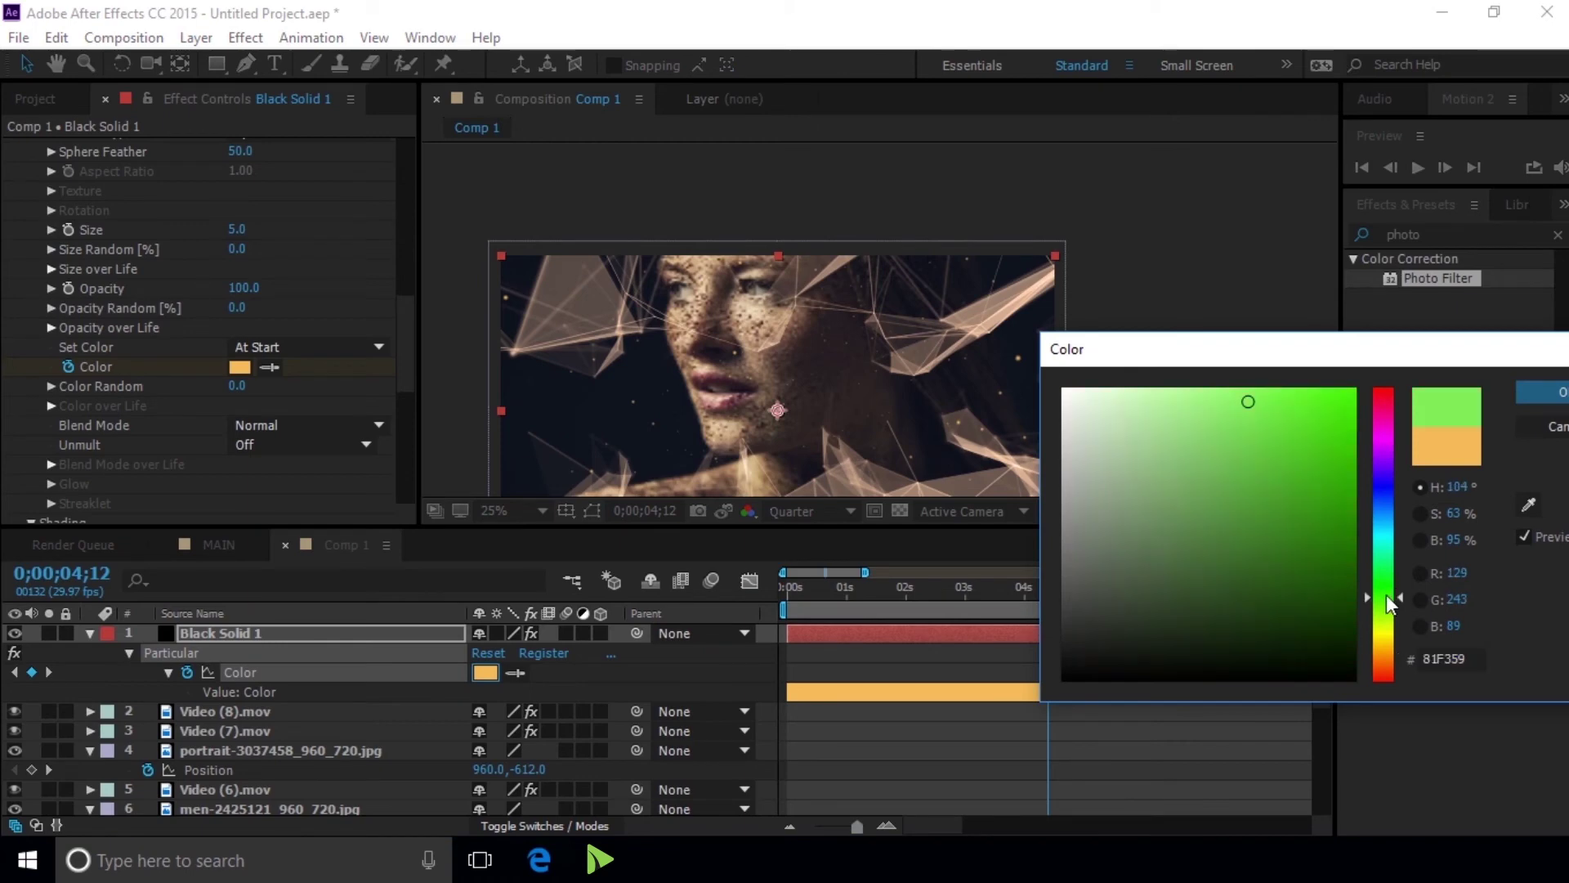
left_click(1547, 394)
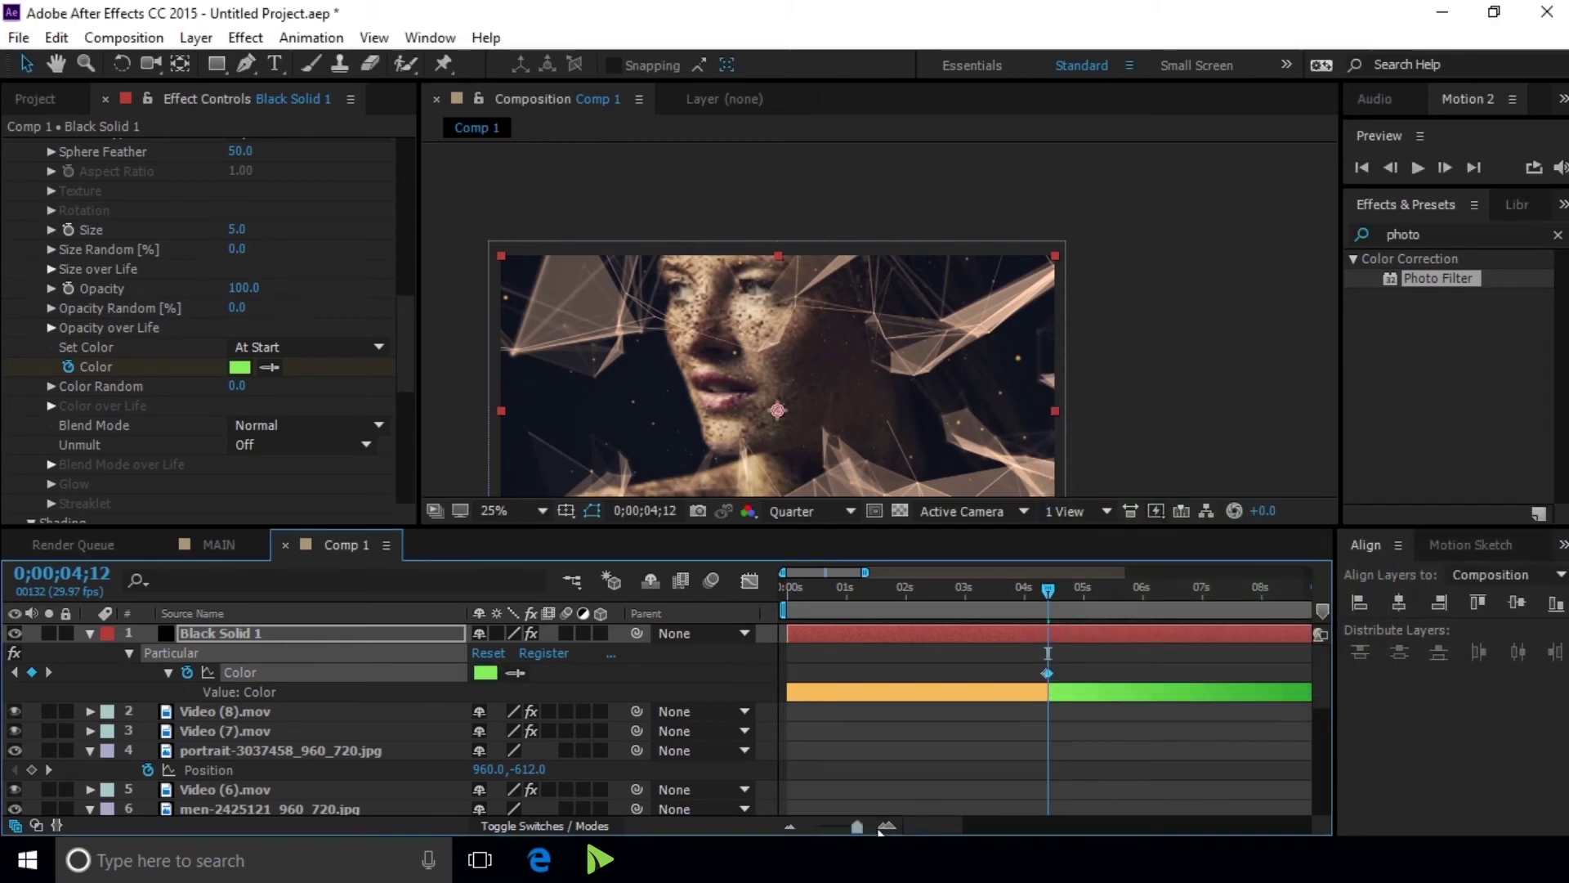
scroll(921, 827, "right", 5)
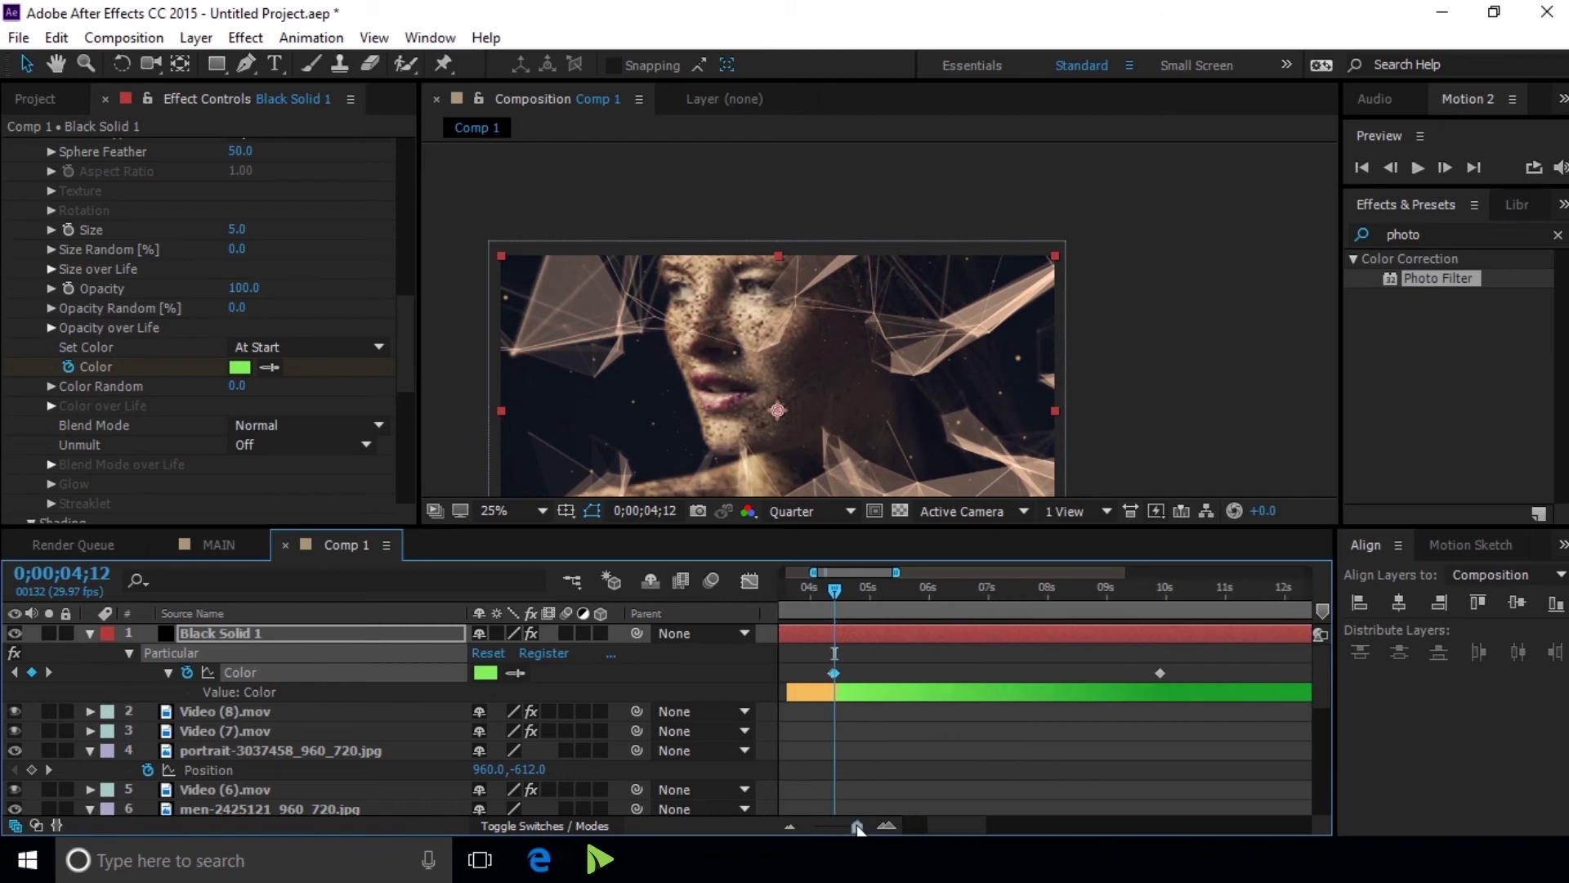
left_click_drag(857, 828, 850, 828)
left_click_drag(903, 586, 1053, 586)
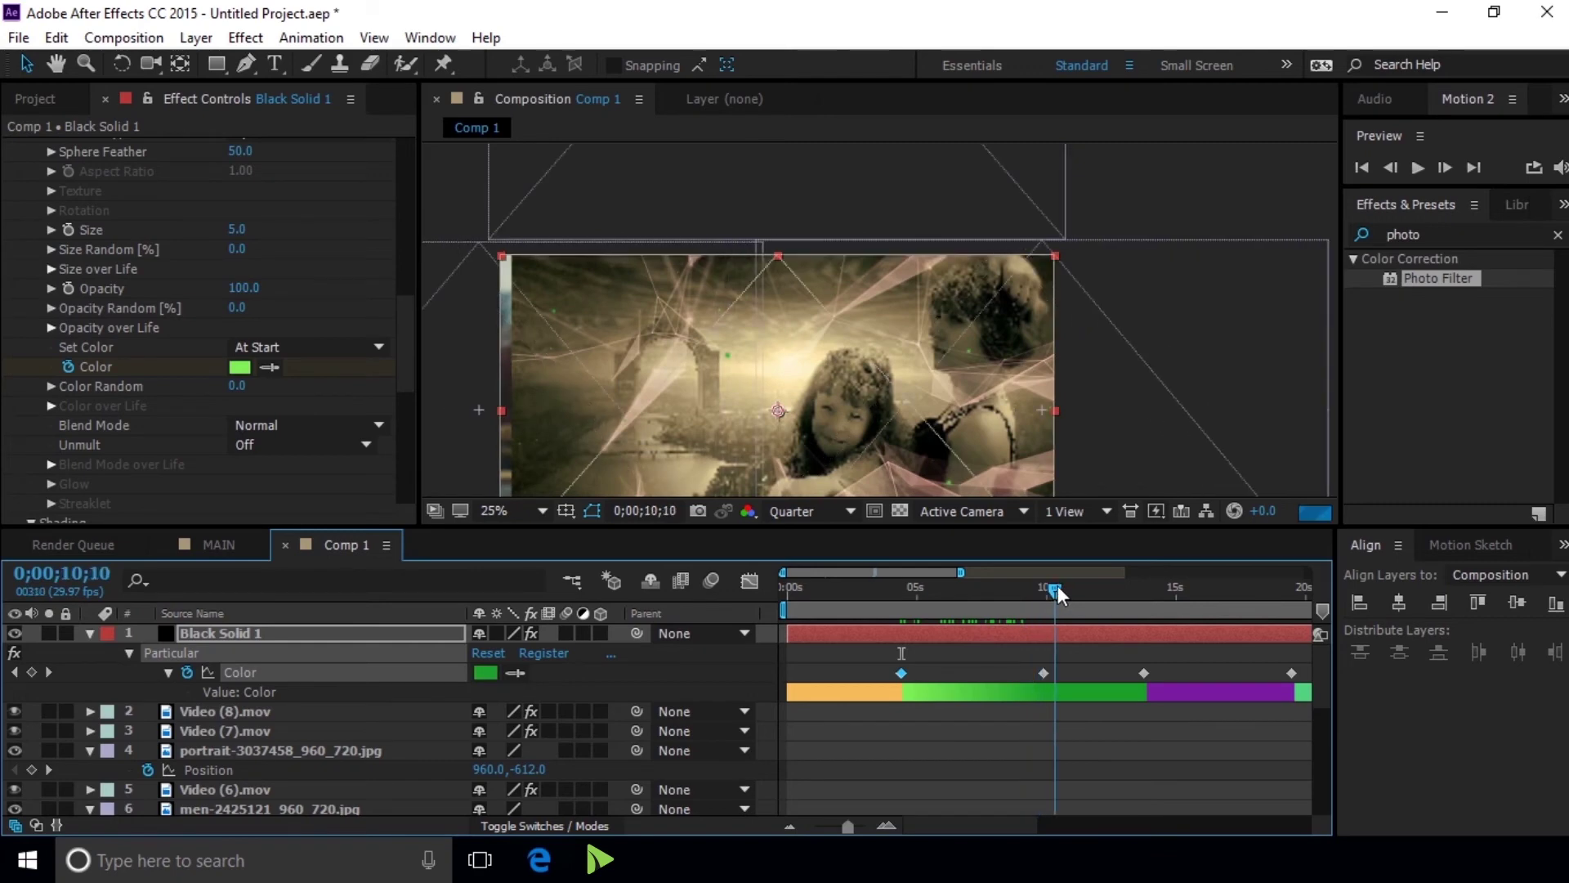
left_click_drag(1053, 588, 976, 586)
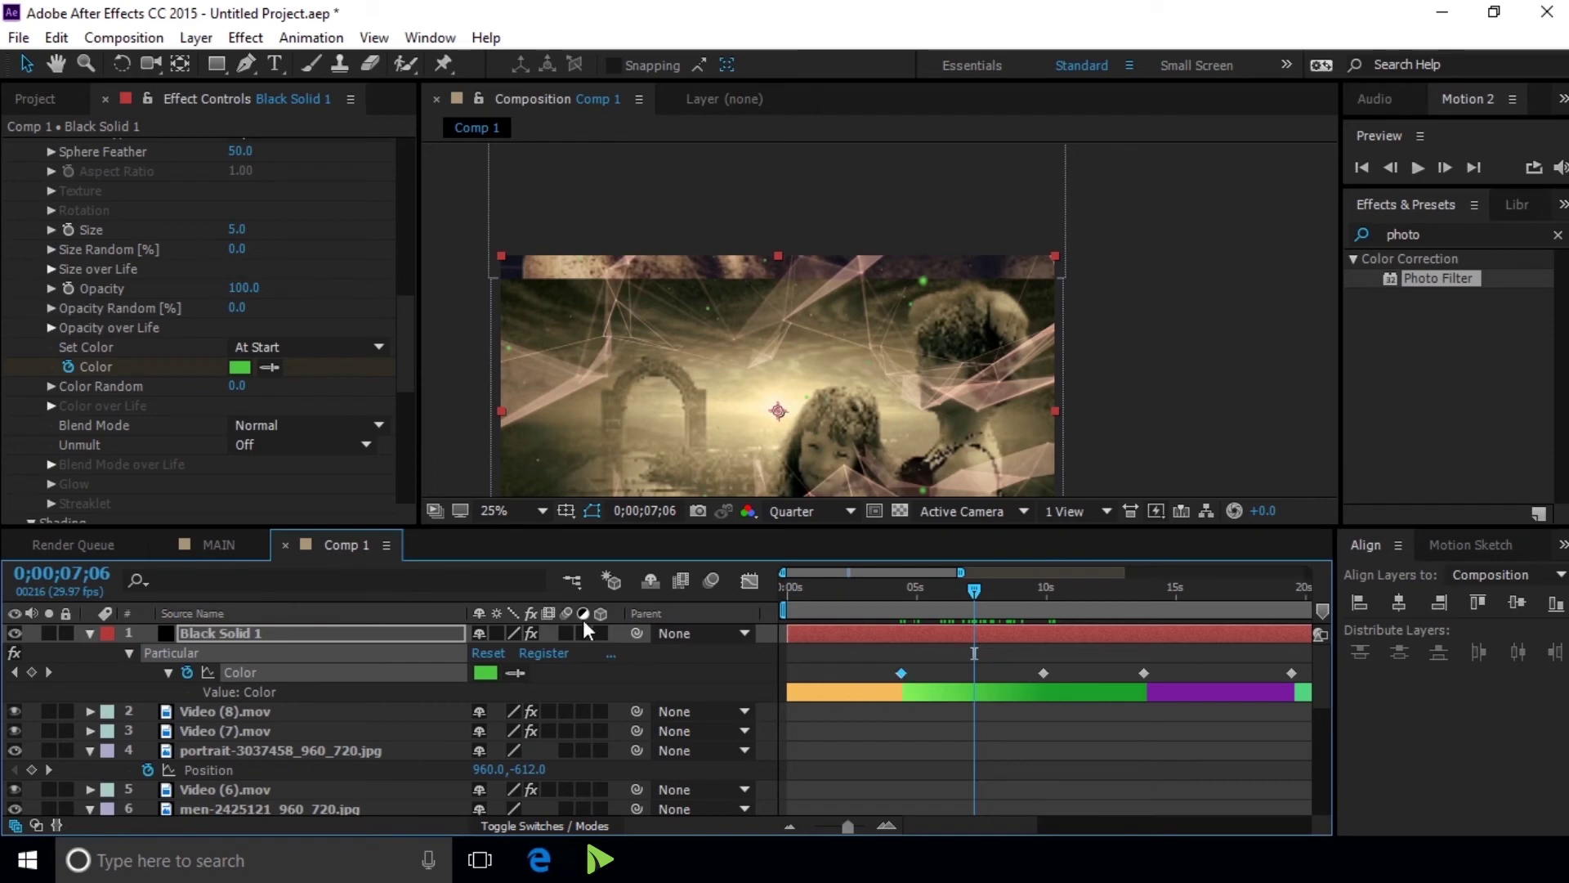
Cancel a trial yellow colour, preview the colour shift, and collapse Black Solid 1
left_click(240, 366)
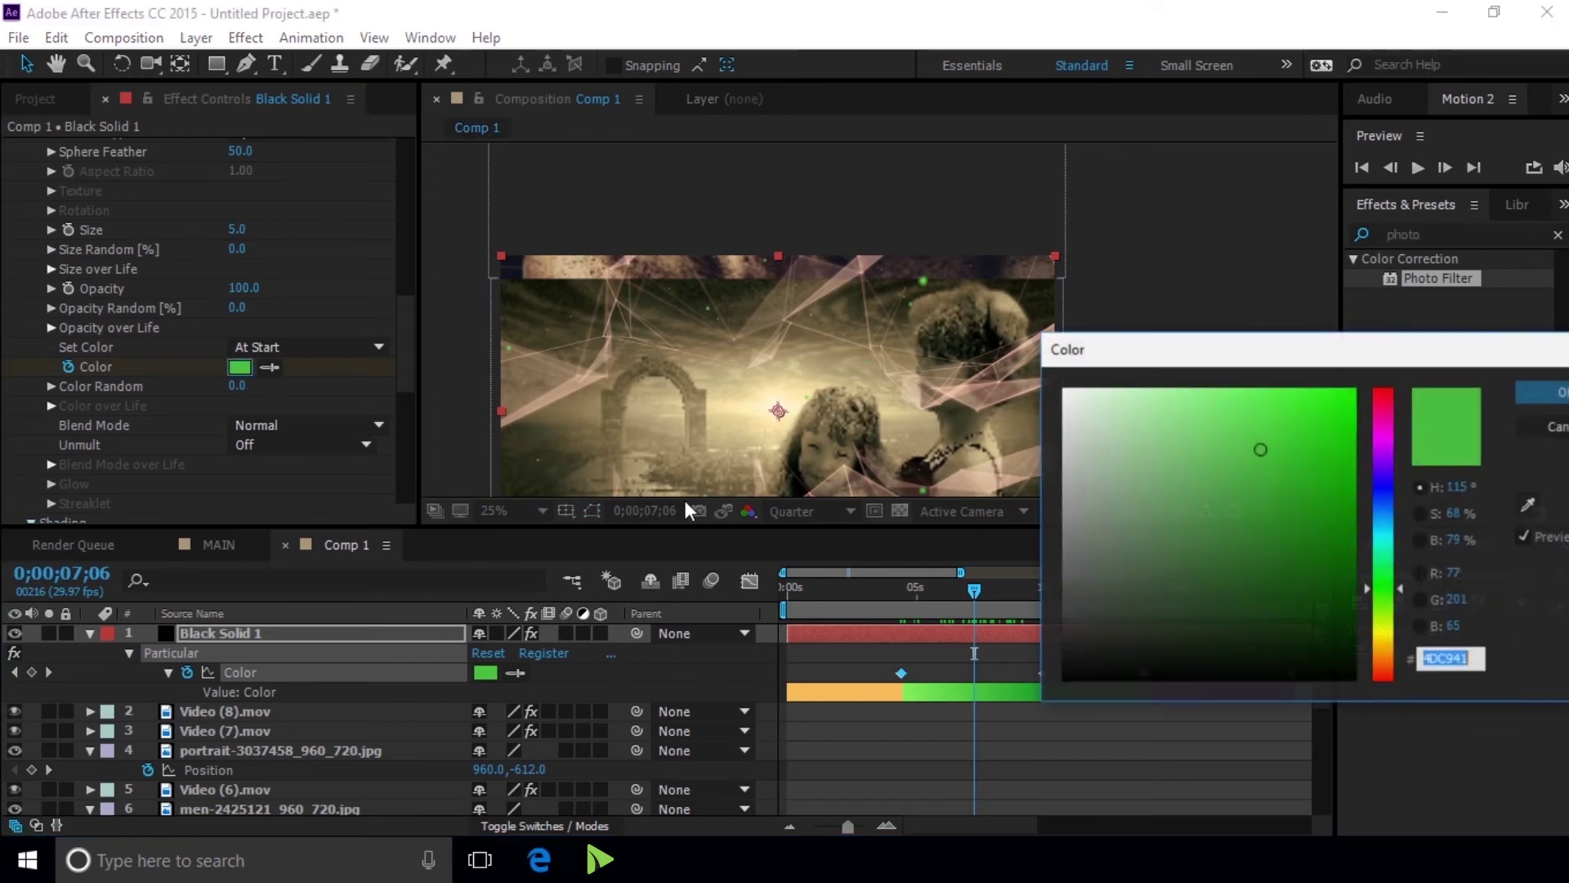
left_click(1385, 645)
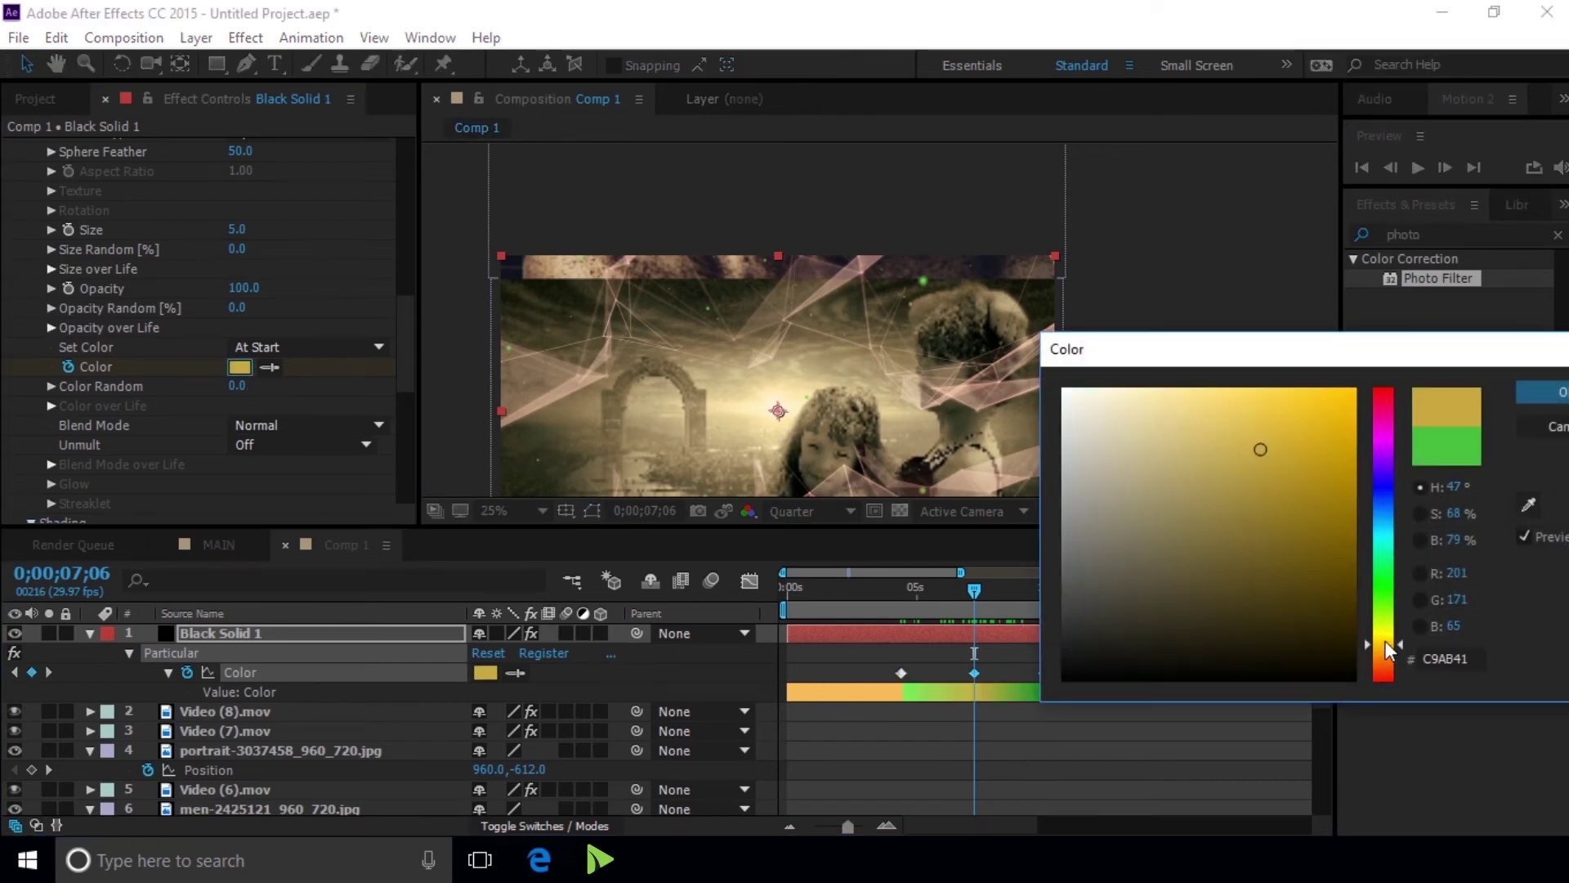
left_click(1558, 433)
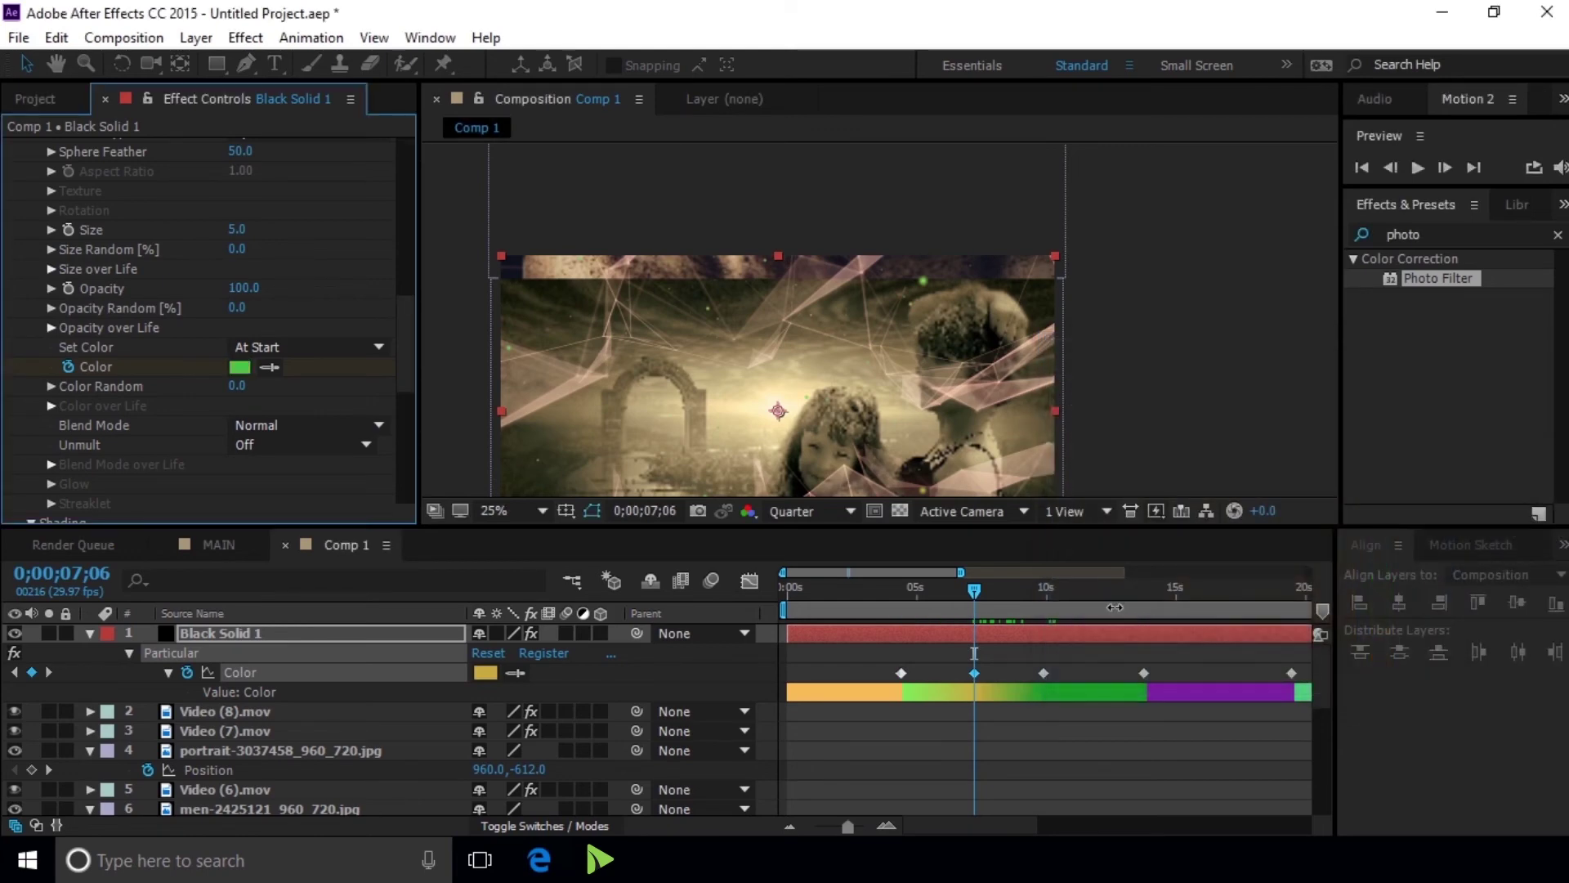
key("j")
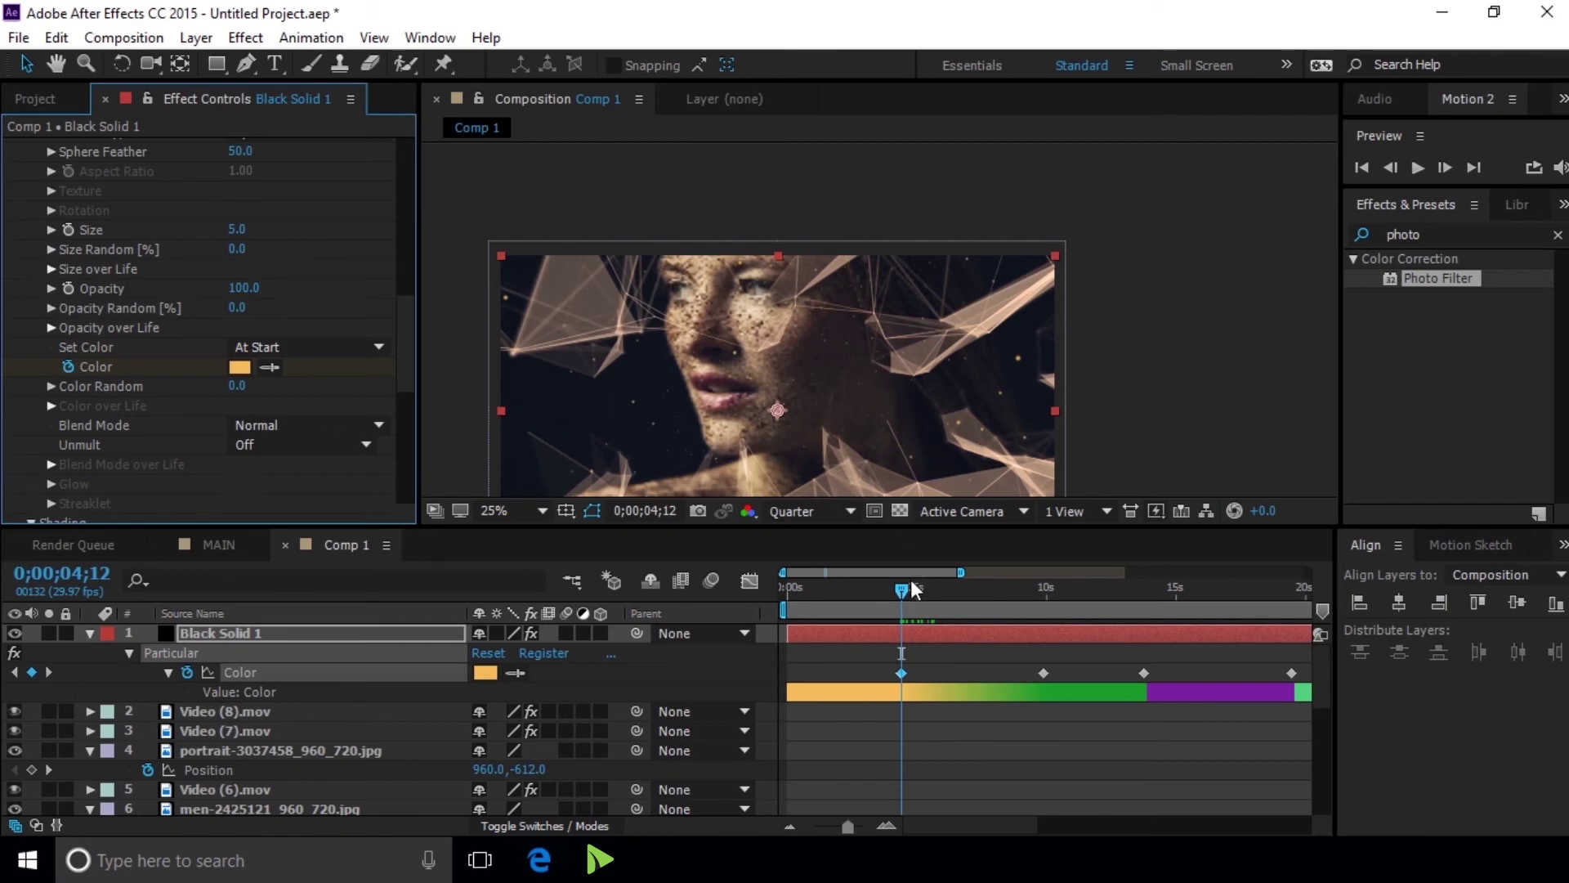
left_click_drag(902, 587, 1212, 603)
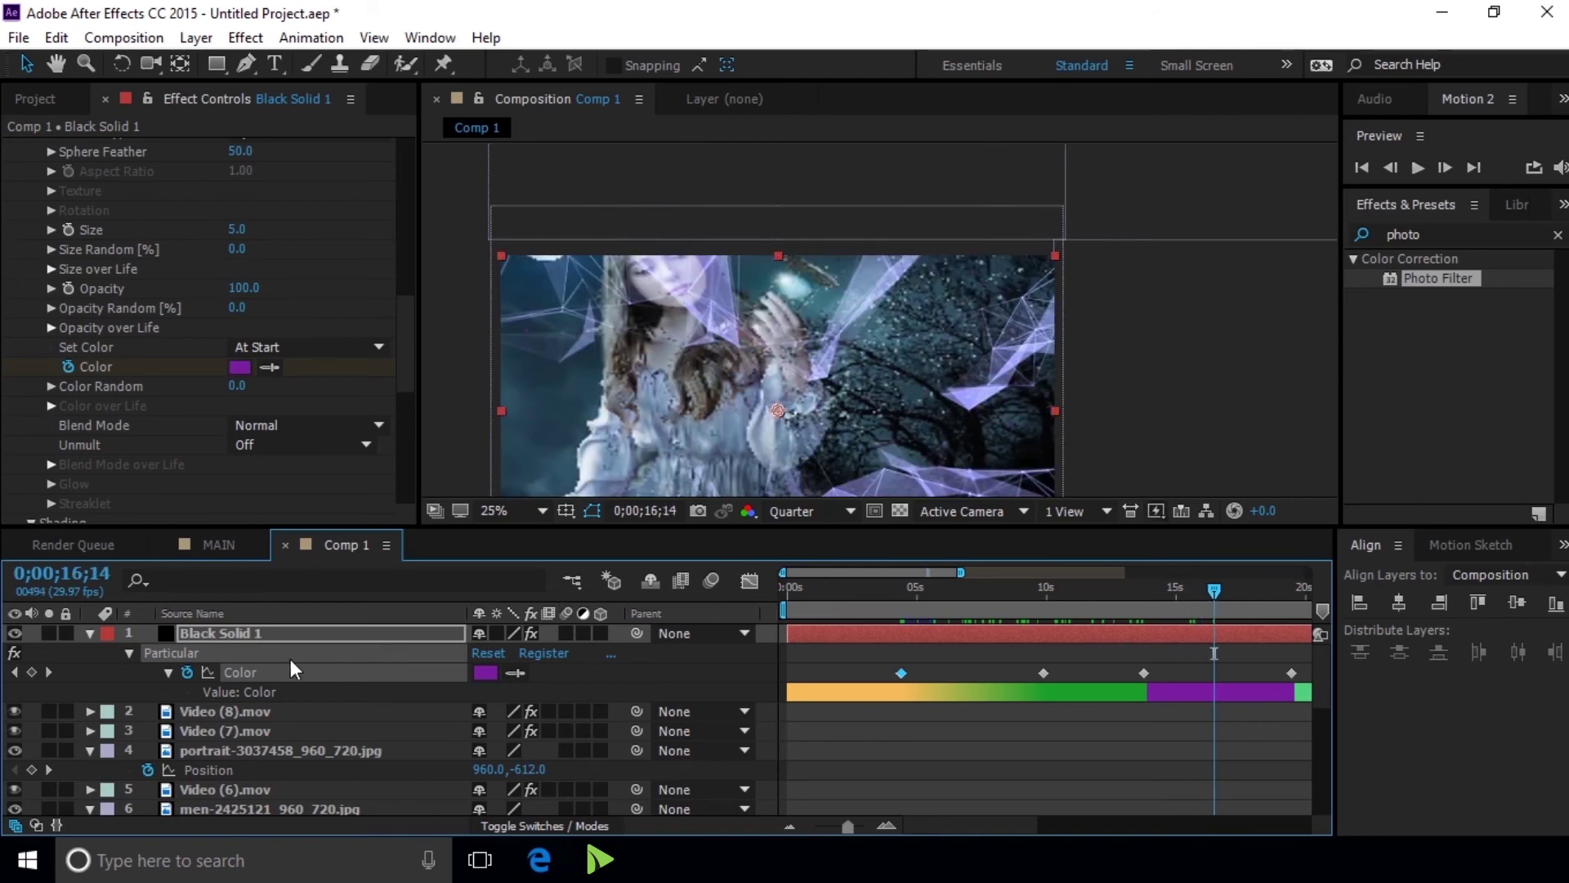
left_click(90, 633)
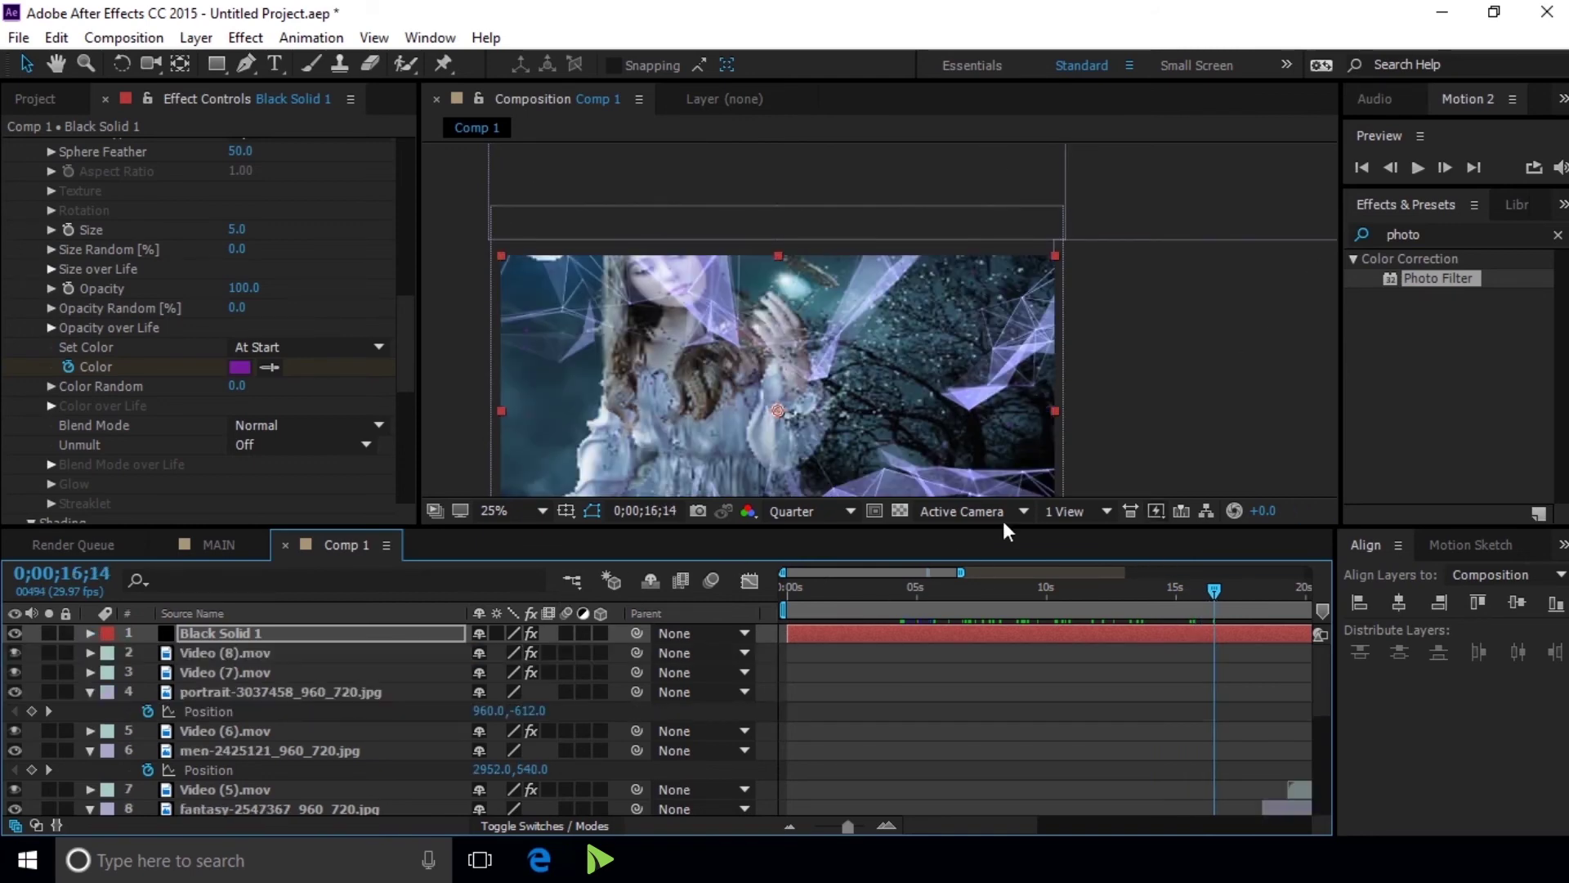
Re-enter the Particle Size value twice to enlarge the particles, ending at 7.0
scroll(301, 268, "up", 3)
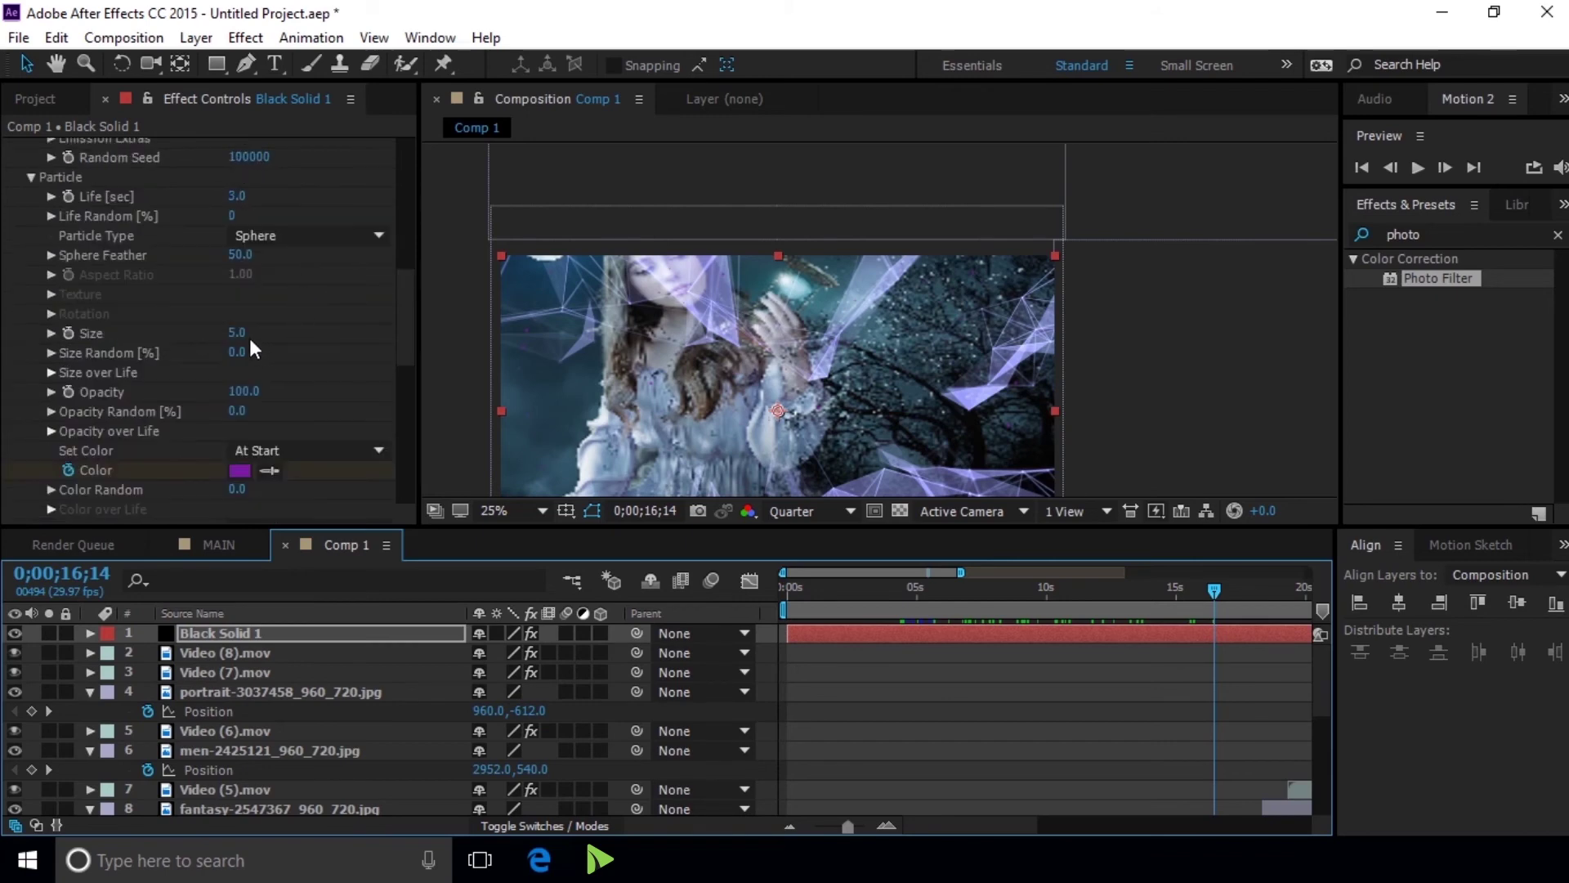
left_click(237, 332)
type("6")
key("Return")
scroll(375, 313, "up", 3)
scroll(375, 307, "up", 4)
left_click(854, 590)
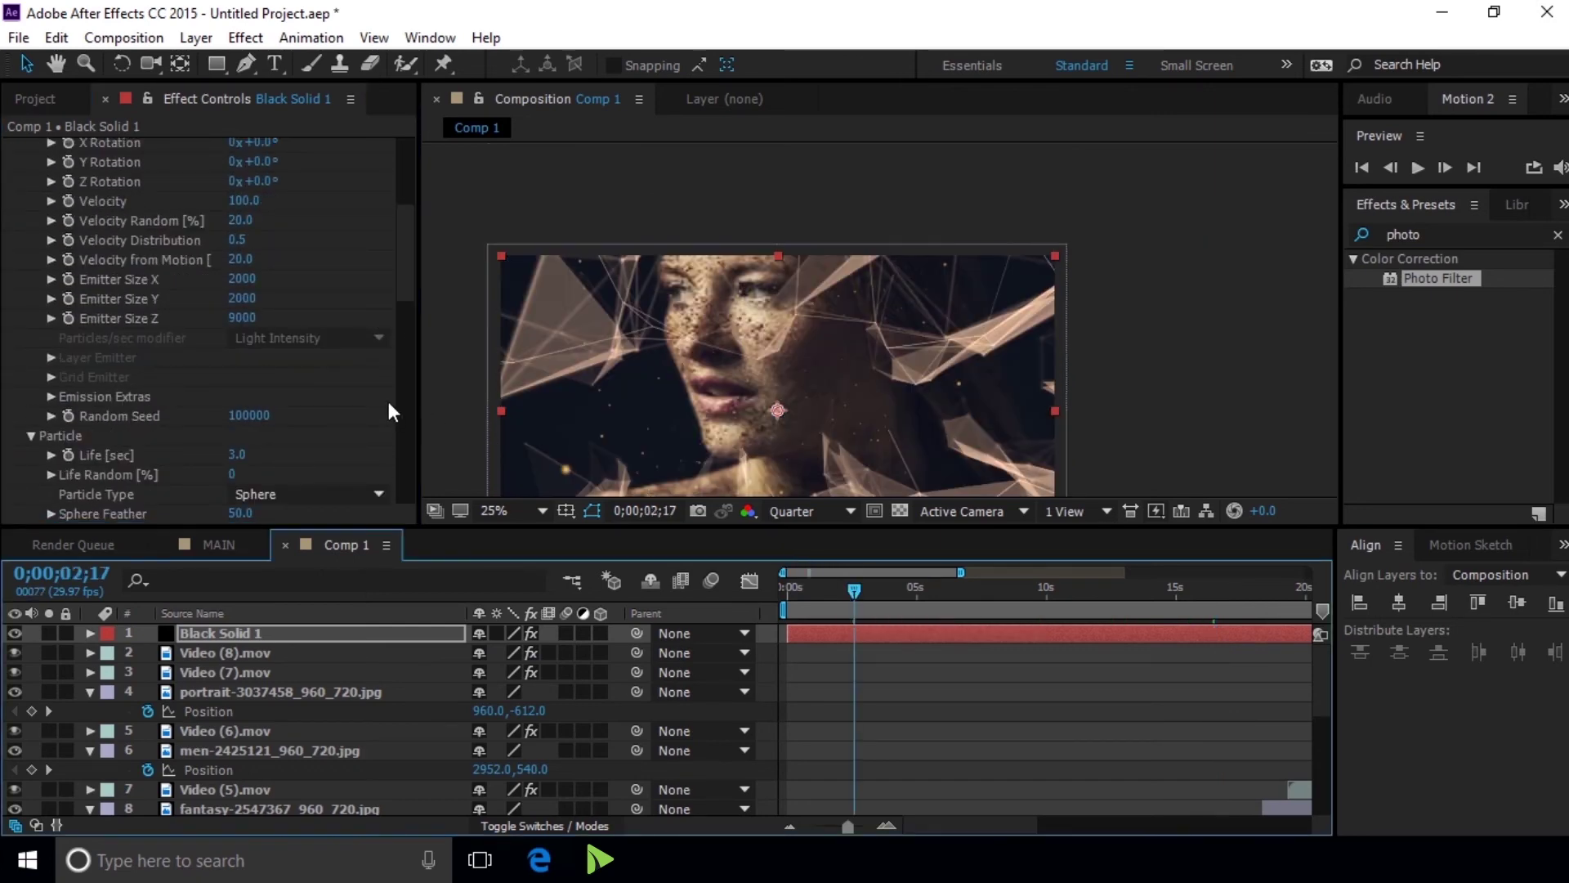
scroll(331, 397, "down", 4)
left_click(233, 438)
type("8")
key("Return")
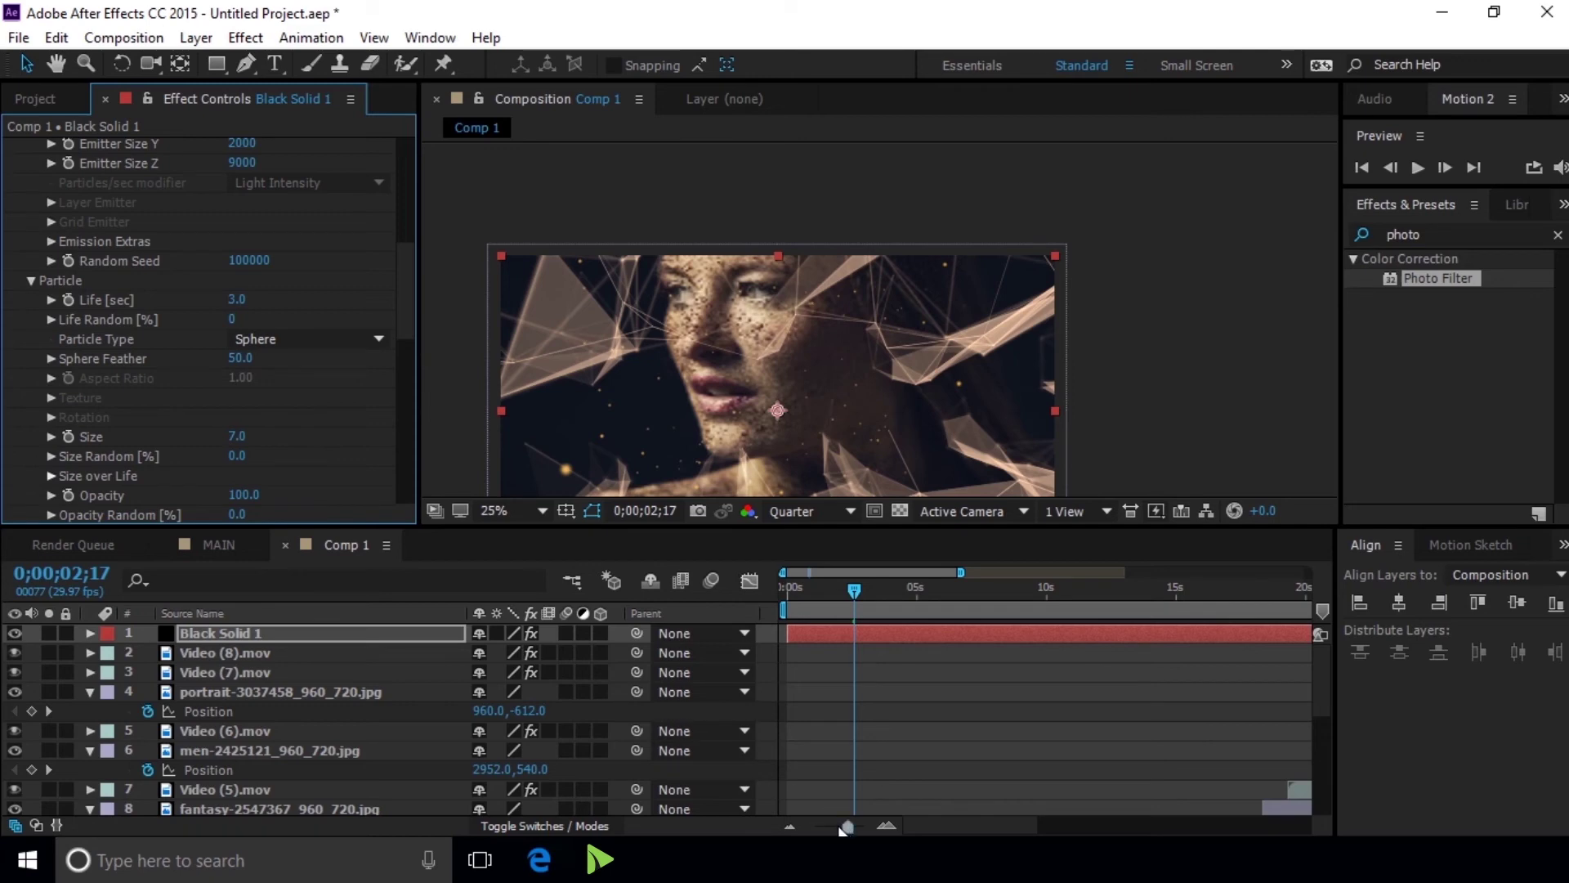
left_click_drag(844, 828, 814, 827)
left_click_drag(809, 590, 928, 575)
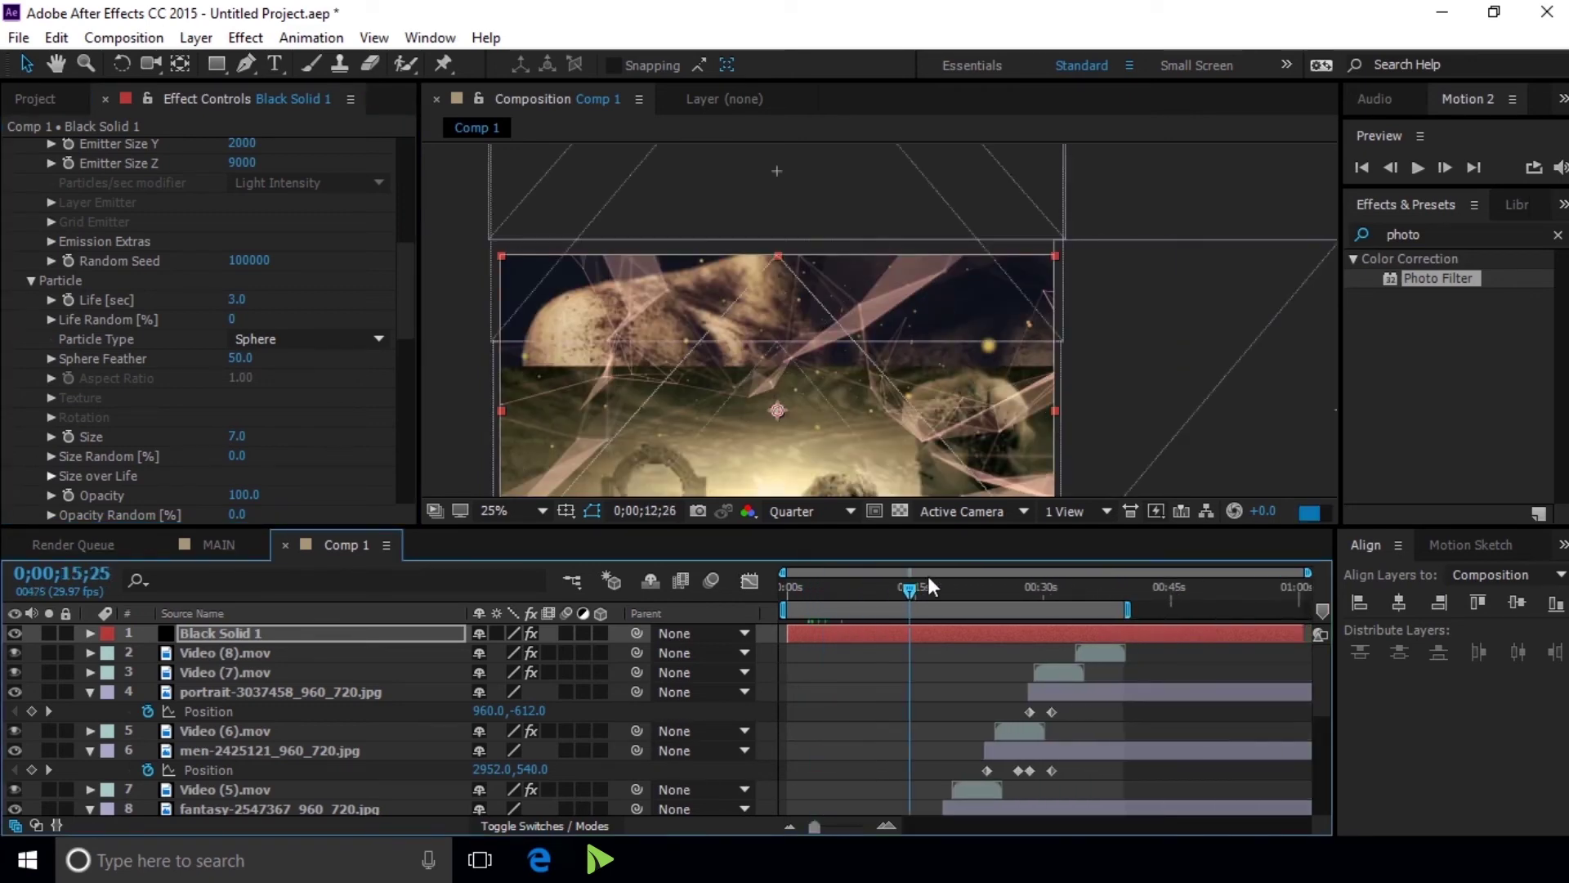
left_click_drag(928, 575, 976, 575)
scroll(972, 286, "down", 1)
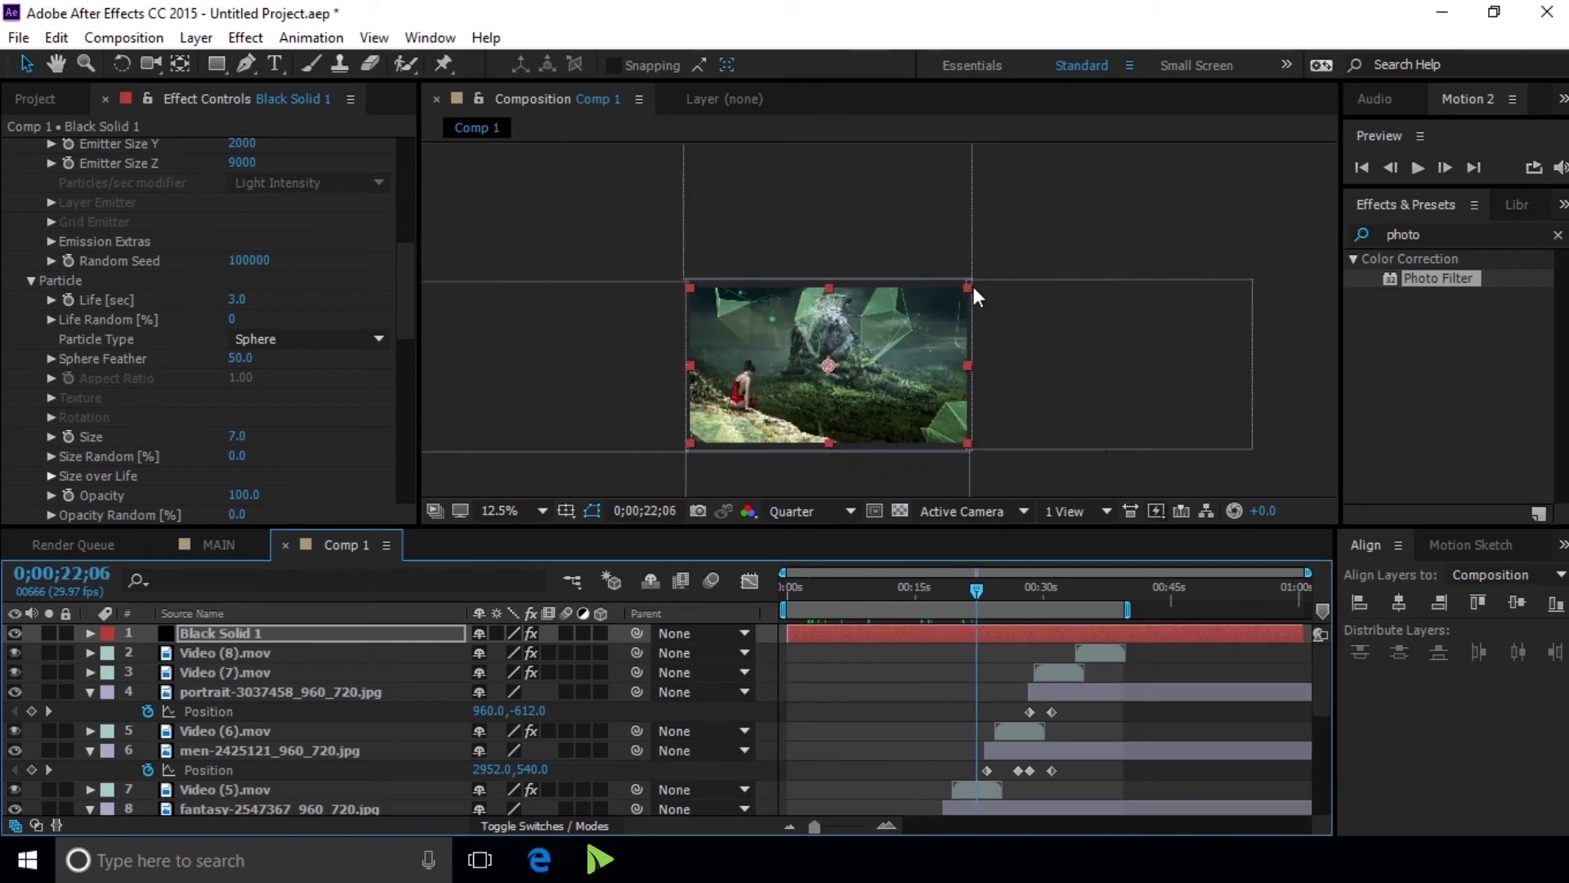
left_click_drag(983, 588, 1051, 591)
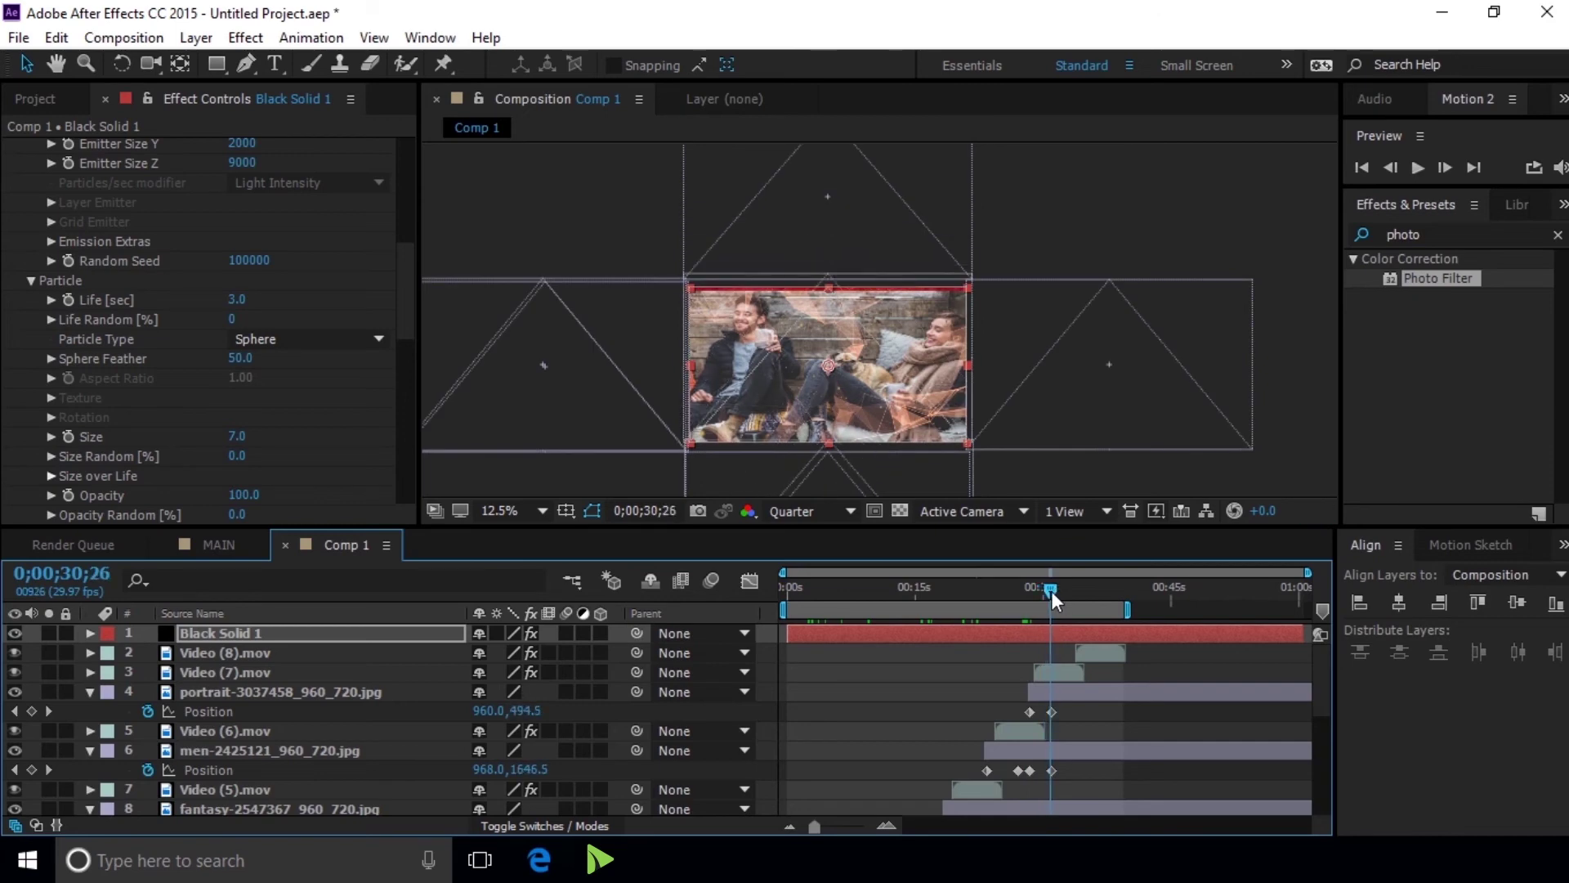
left_click_drag(1051, 591, 1107, 589)
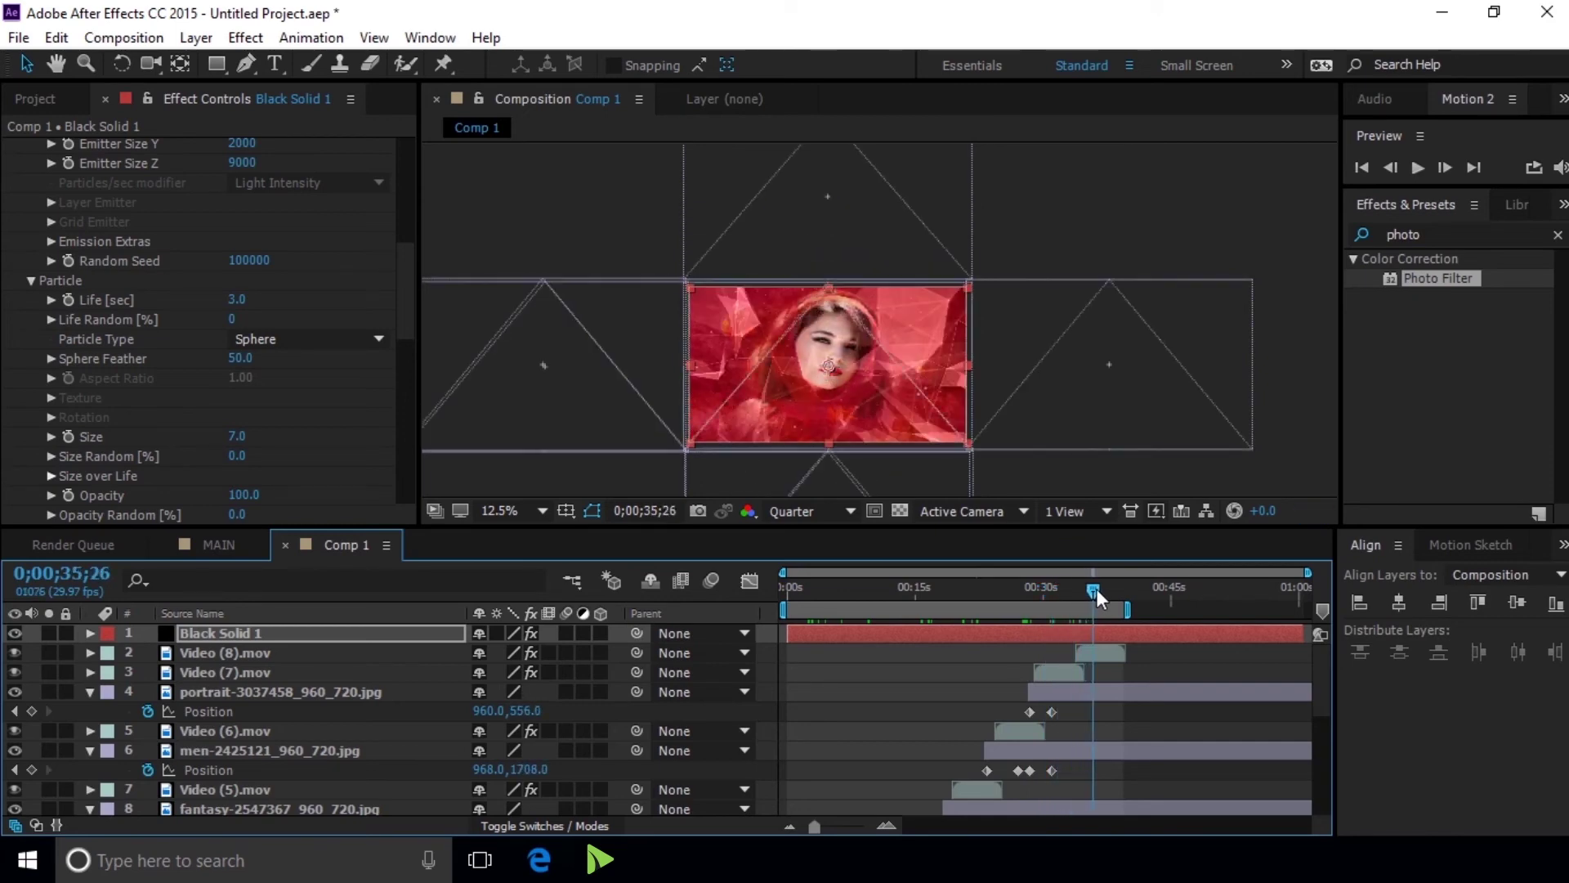
left_click_drag(1106, 589, 1115, 585)
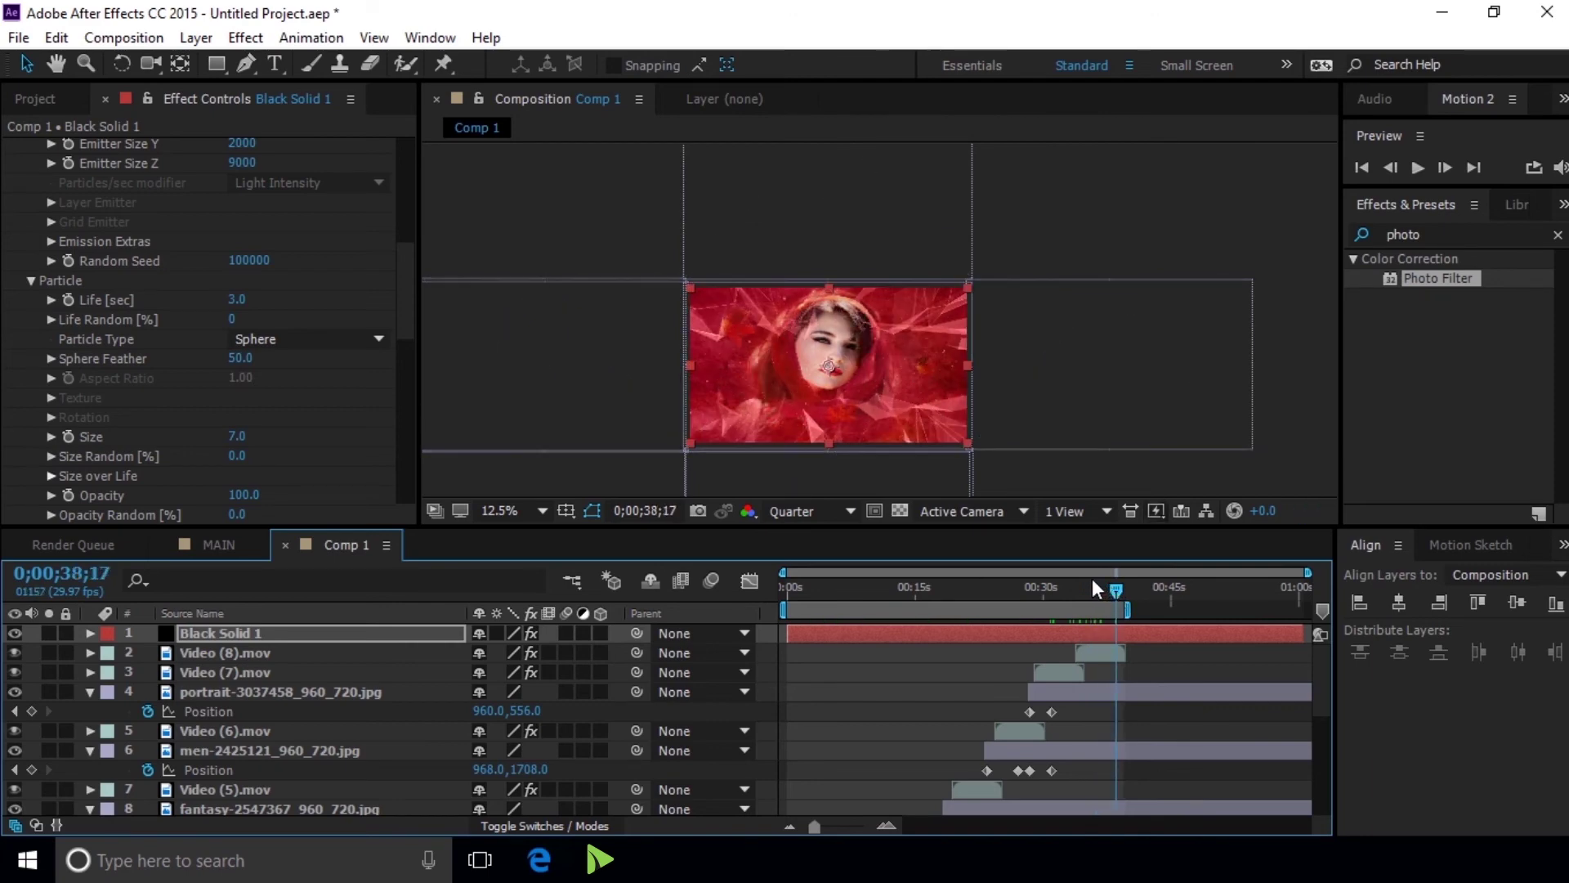
left_click(264, 636)
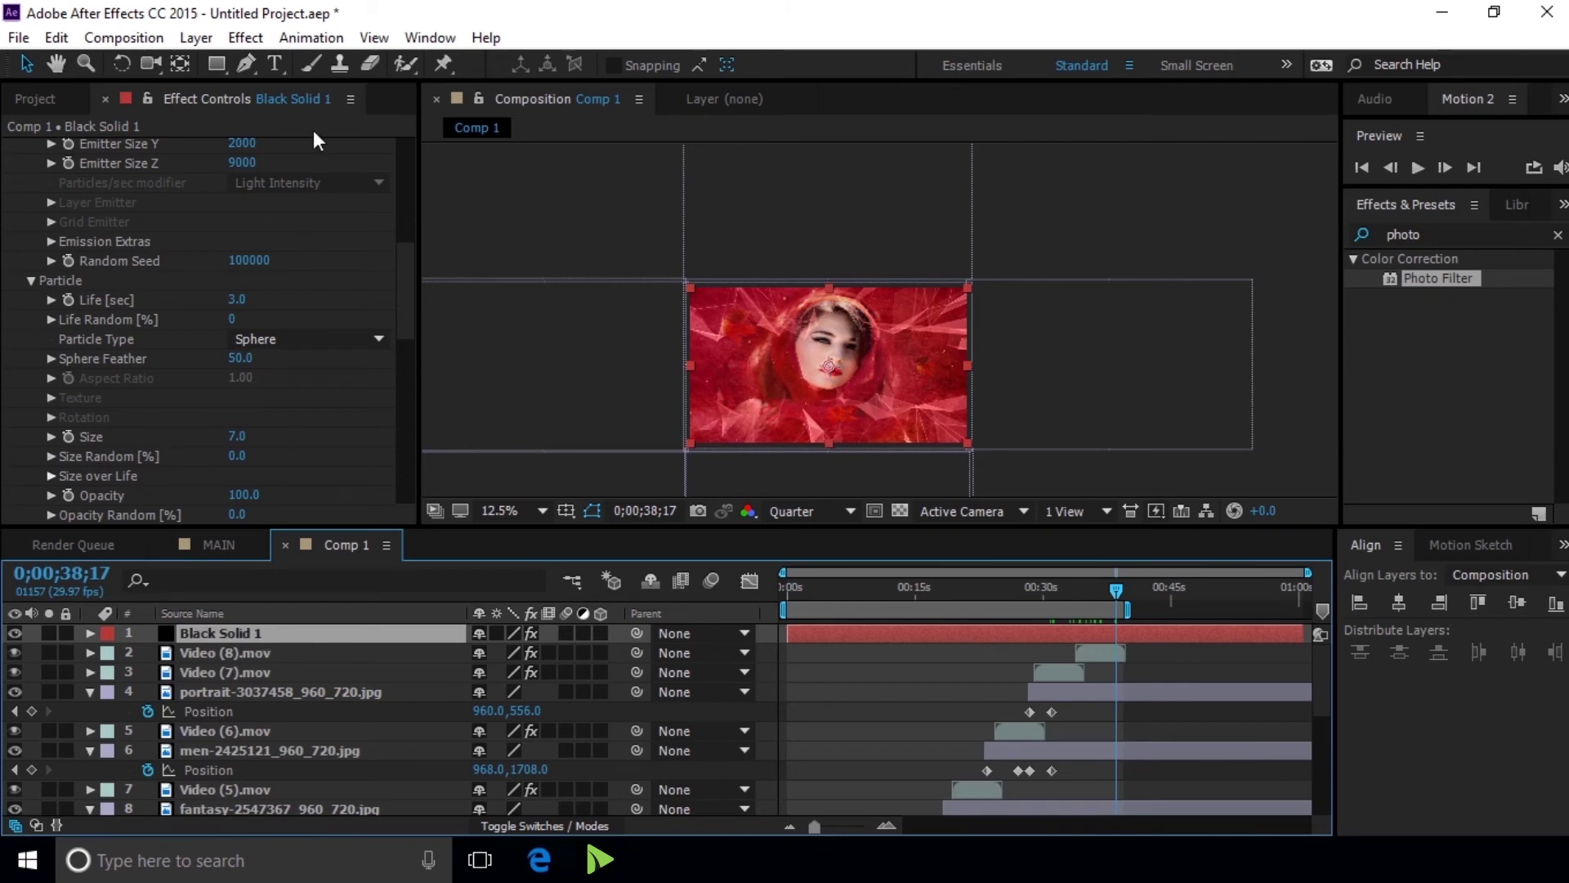
Set Black Solid 1's Opacity to 60%
key("t")
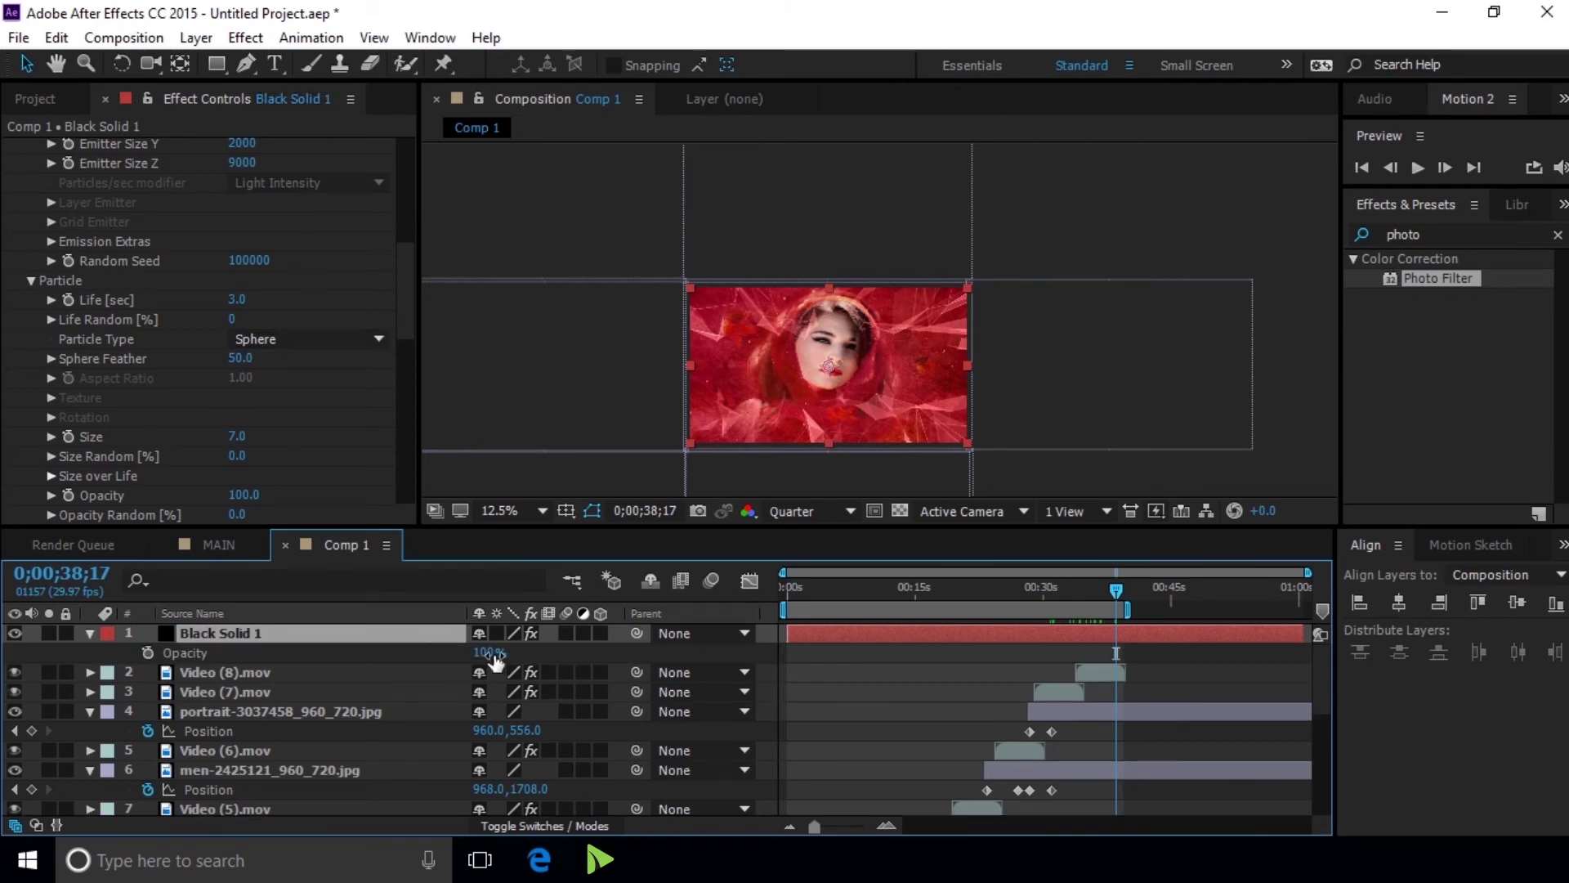
left_click(485, 652)
type("60")
key("Return")
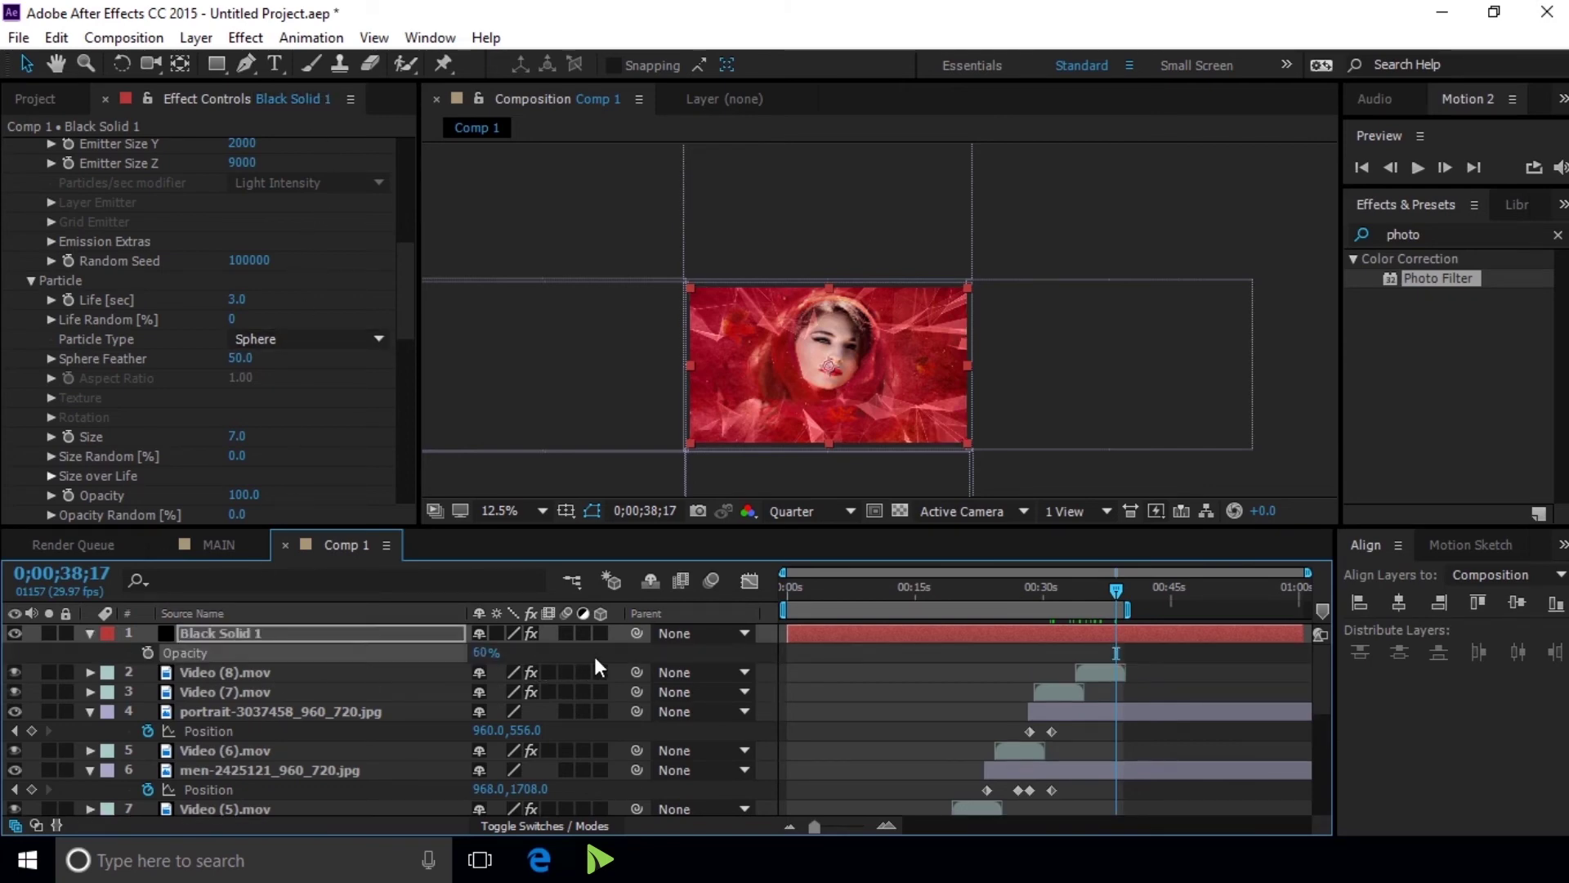
Preview the comp around 12 seconds, then select the Video (3).mov layer
mouse_move(847, 586)
left_mouse_down()
mouse_move(785, 585)
mouse_move(821, 587)
left_mouse_up()
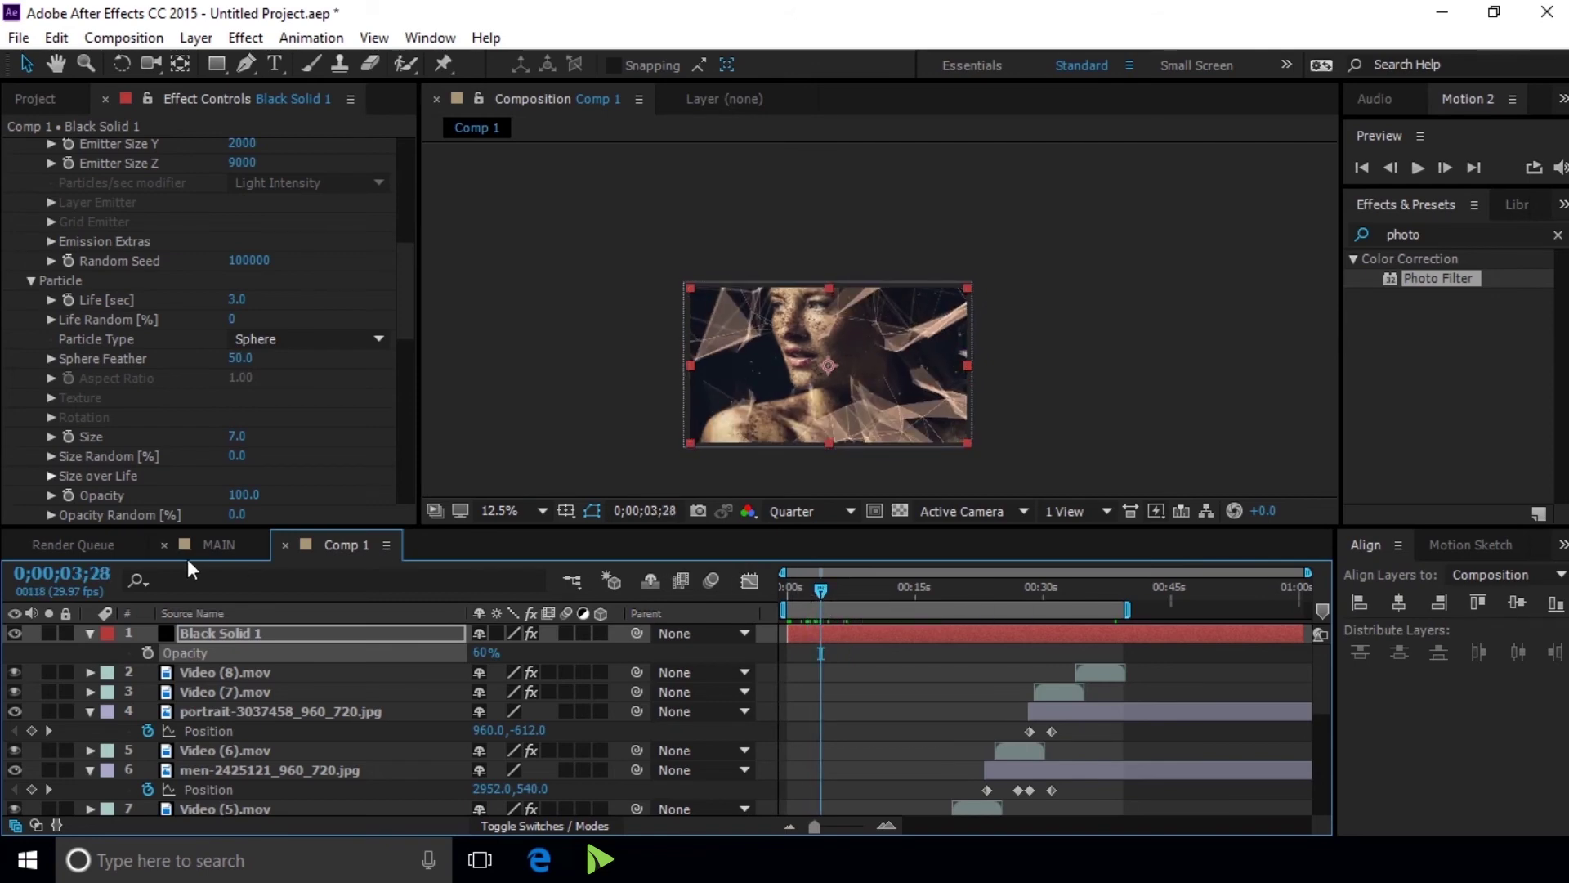
left_click_drag(833, 586, 899, 584)
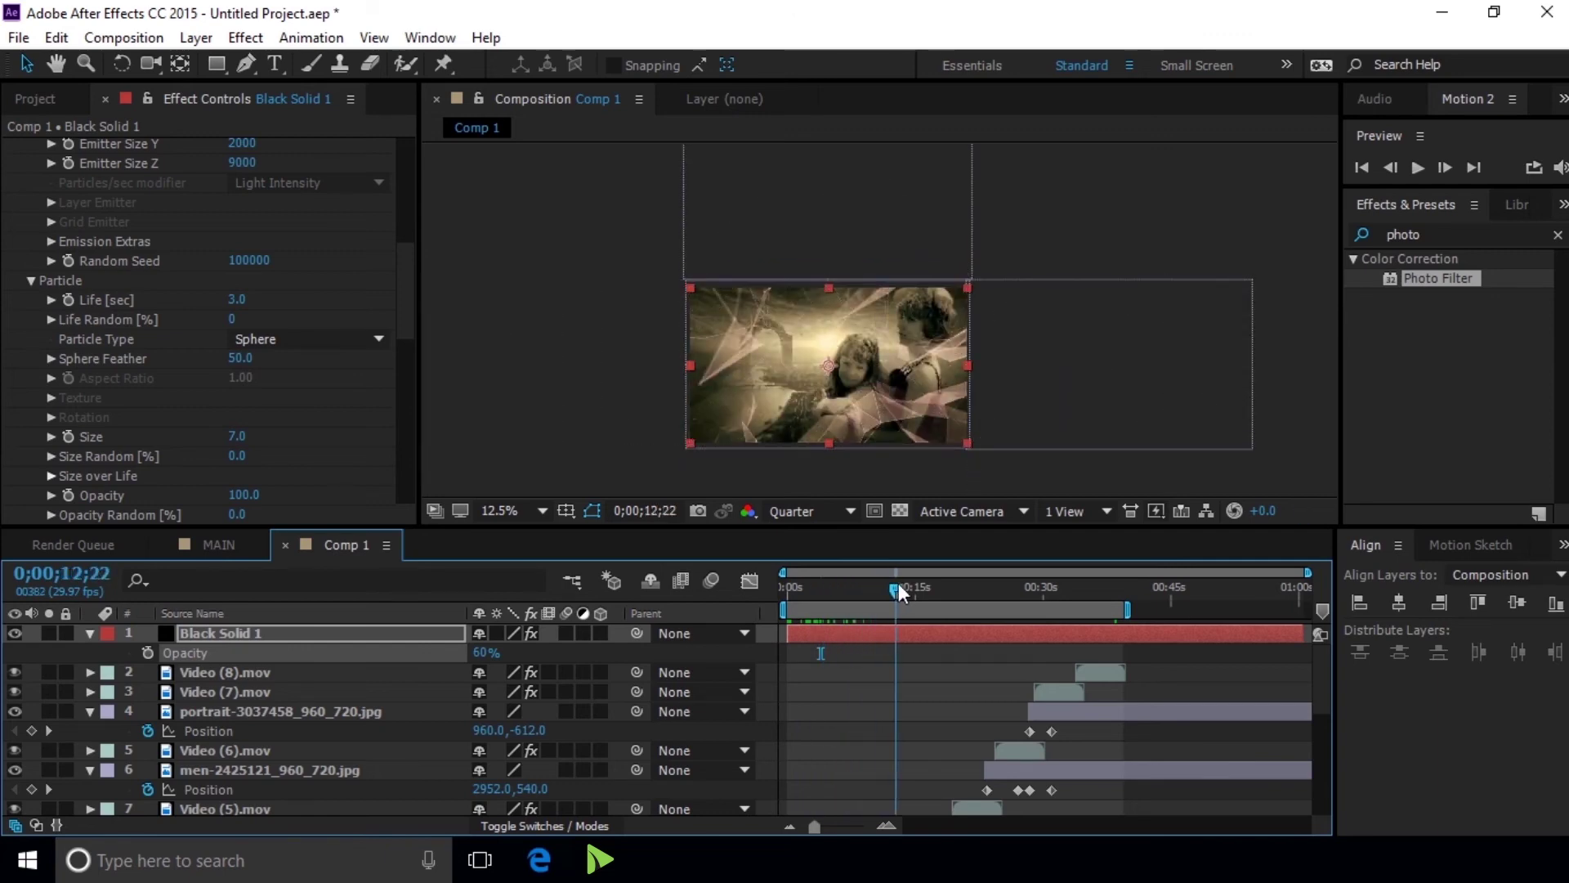
key("space")
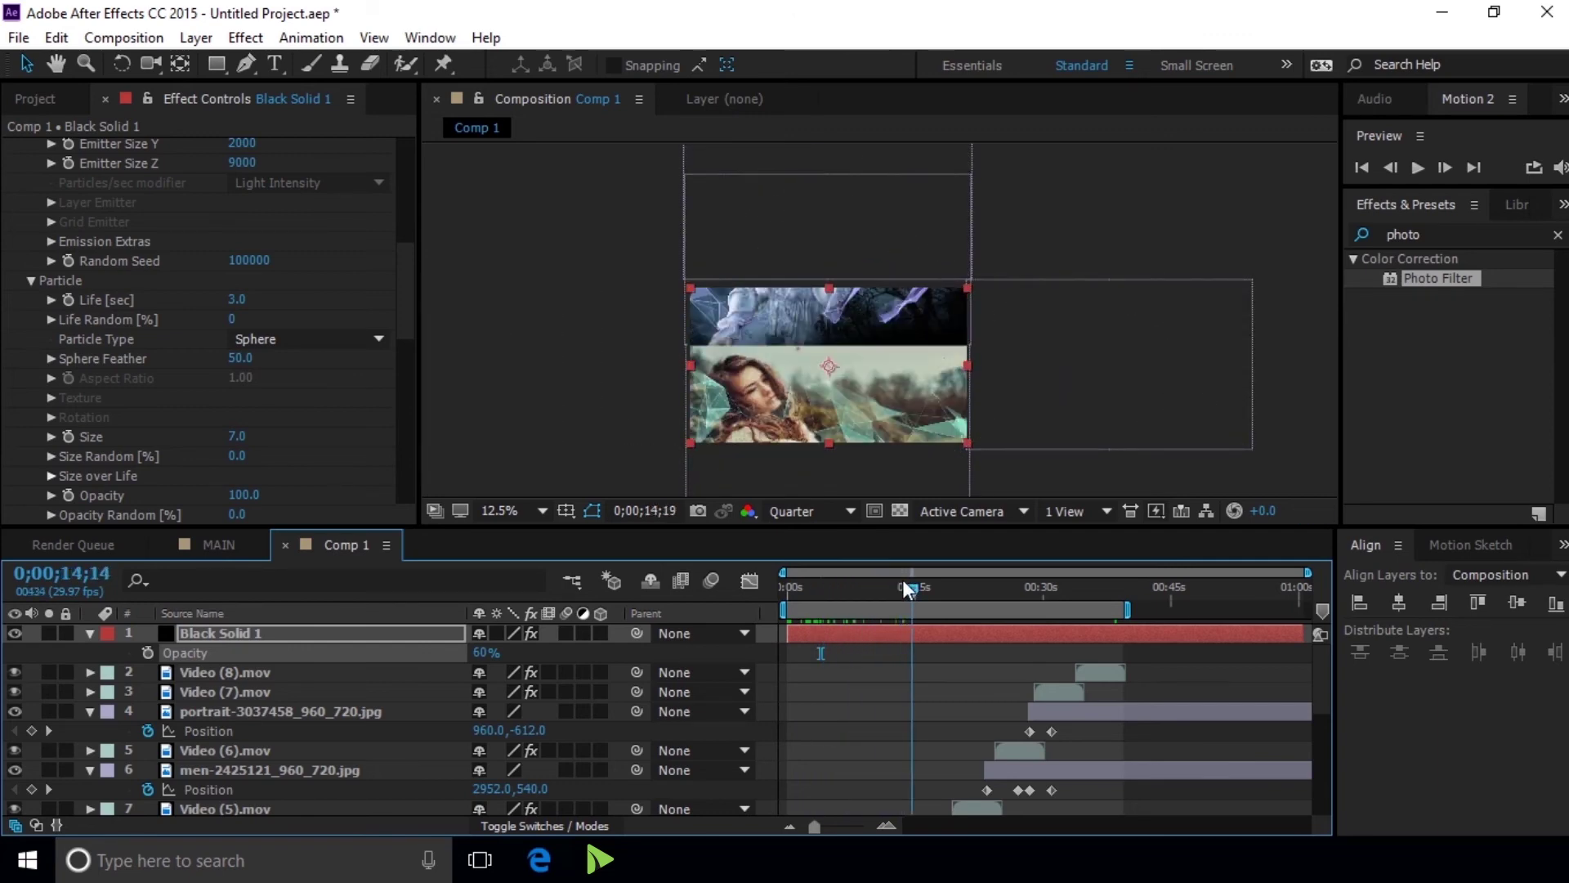
left_click(891, 578)
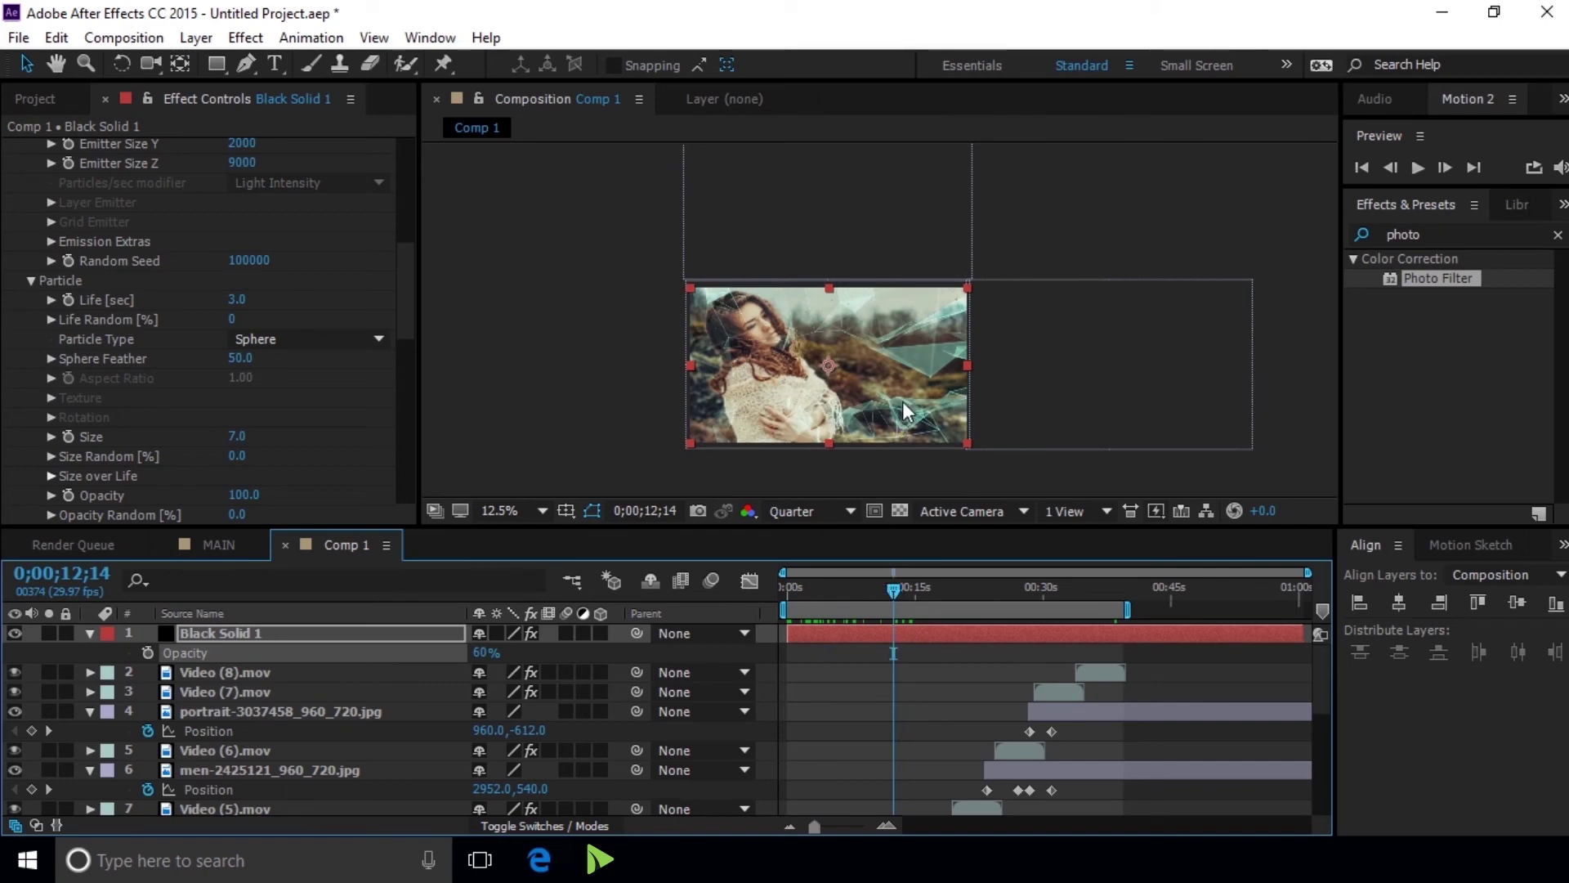
left_click(919, 364)
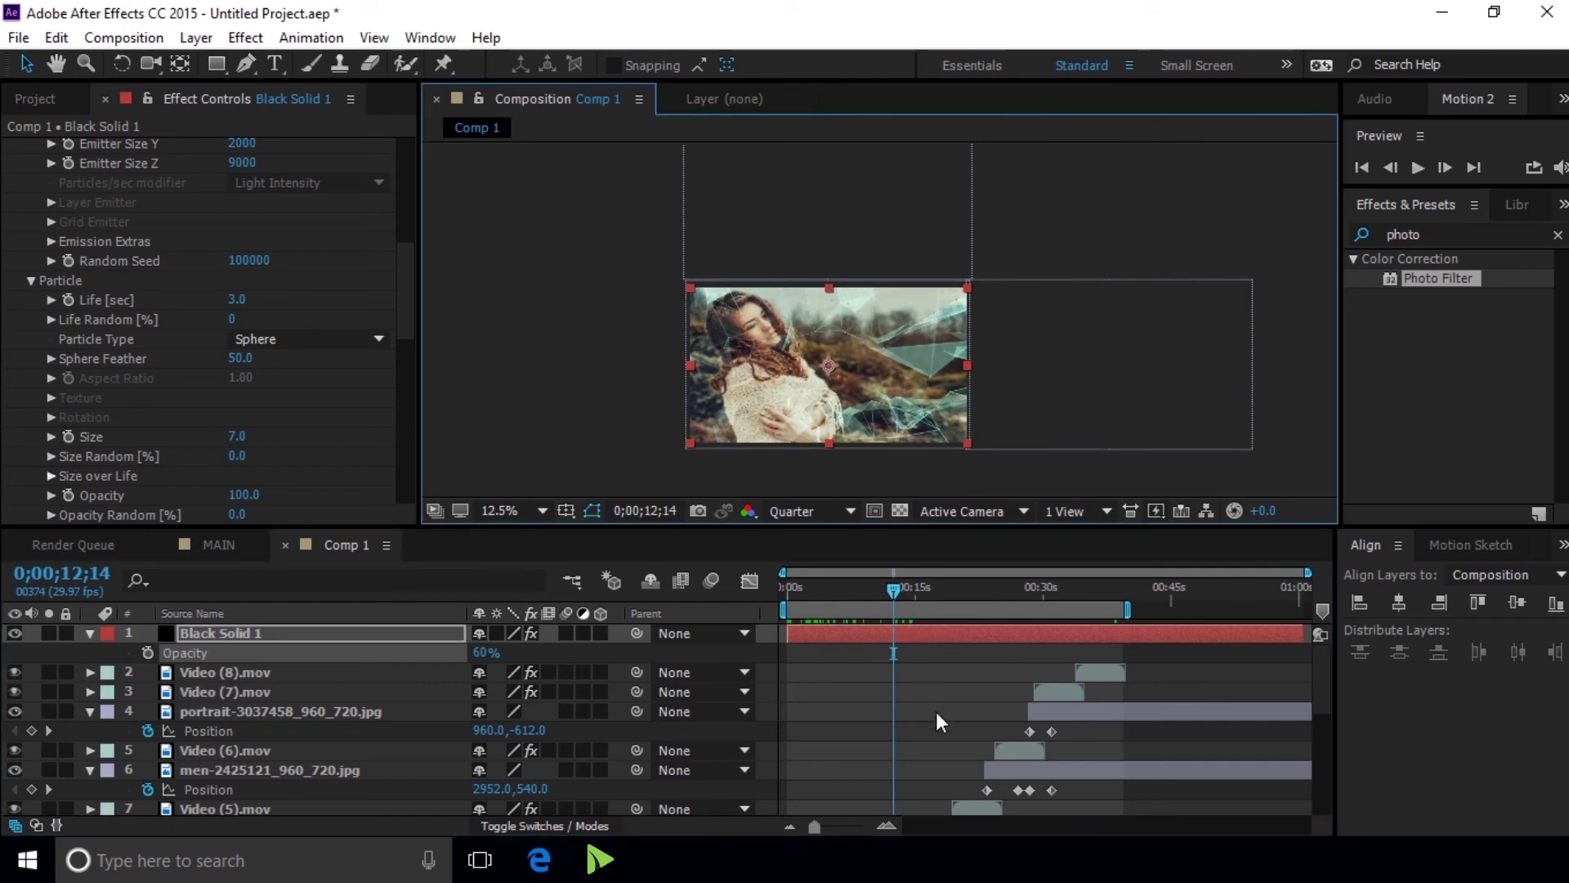
scroll(935, 710, "down", 5)
left_click(899, 687)
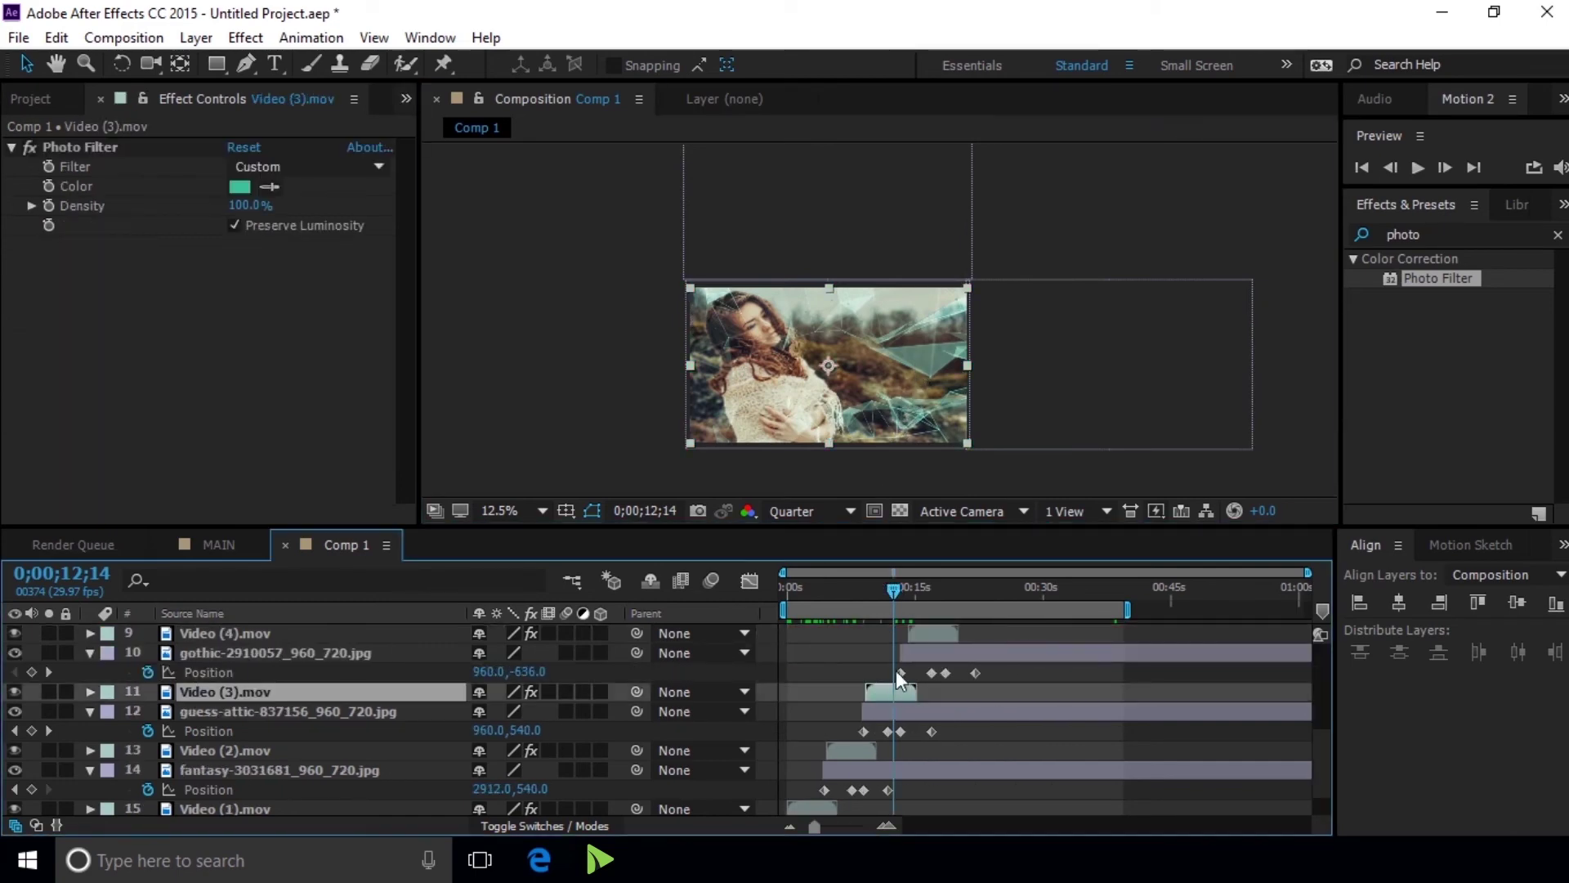
Set Video (3).mov's Photo Filter colour to golden C4A33F, then select Black Solid 1
left_click(242, 185)
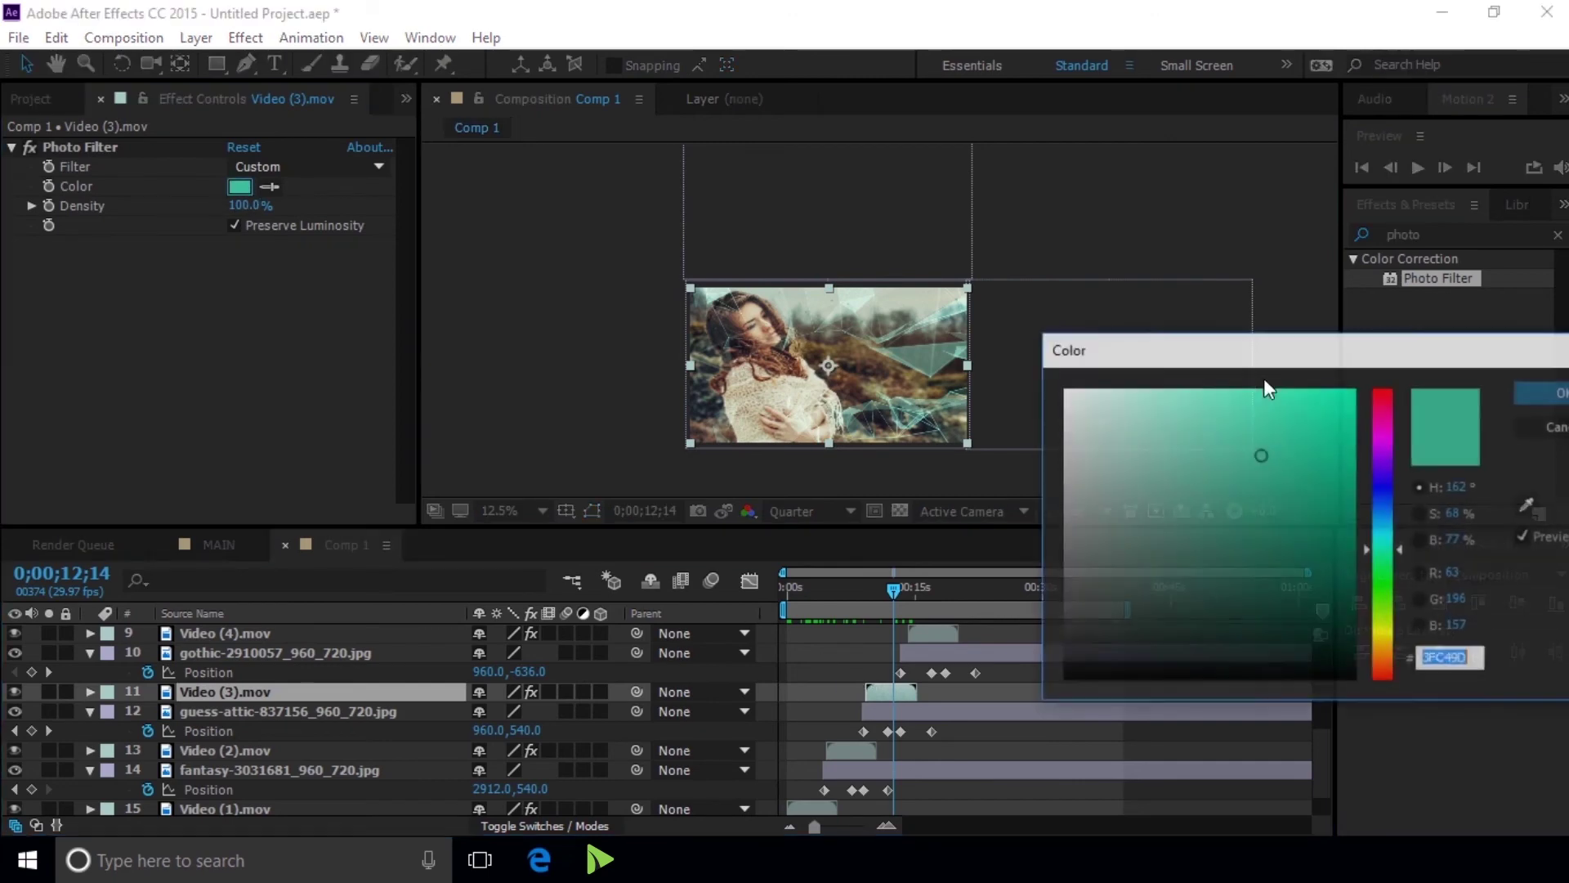
left_click(1384, 629)
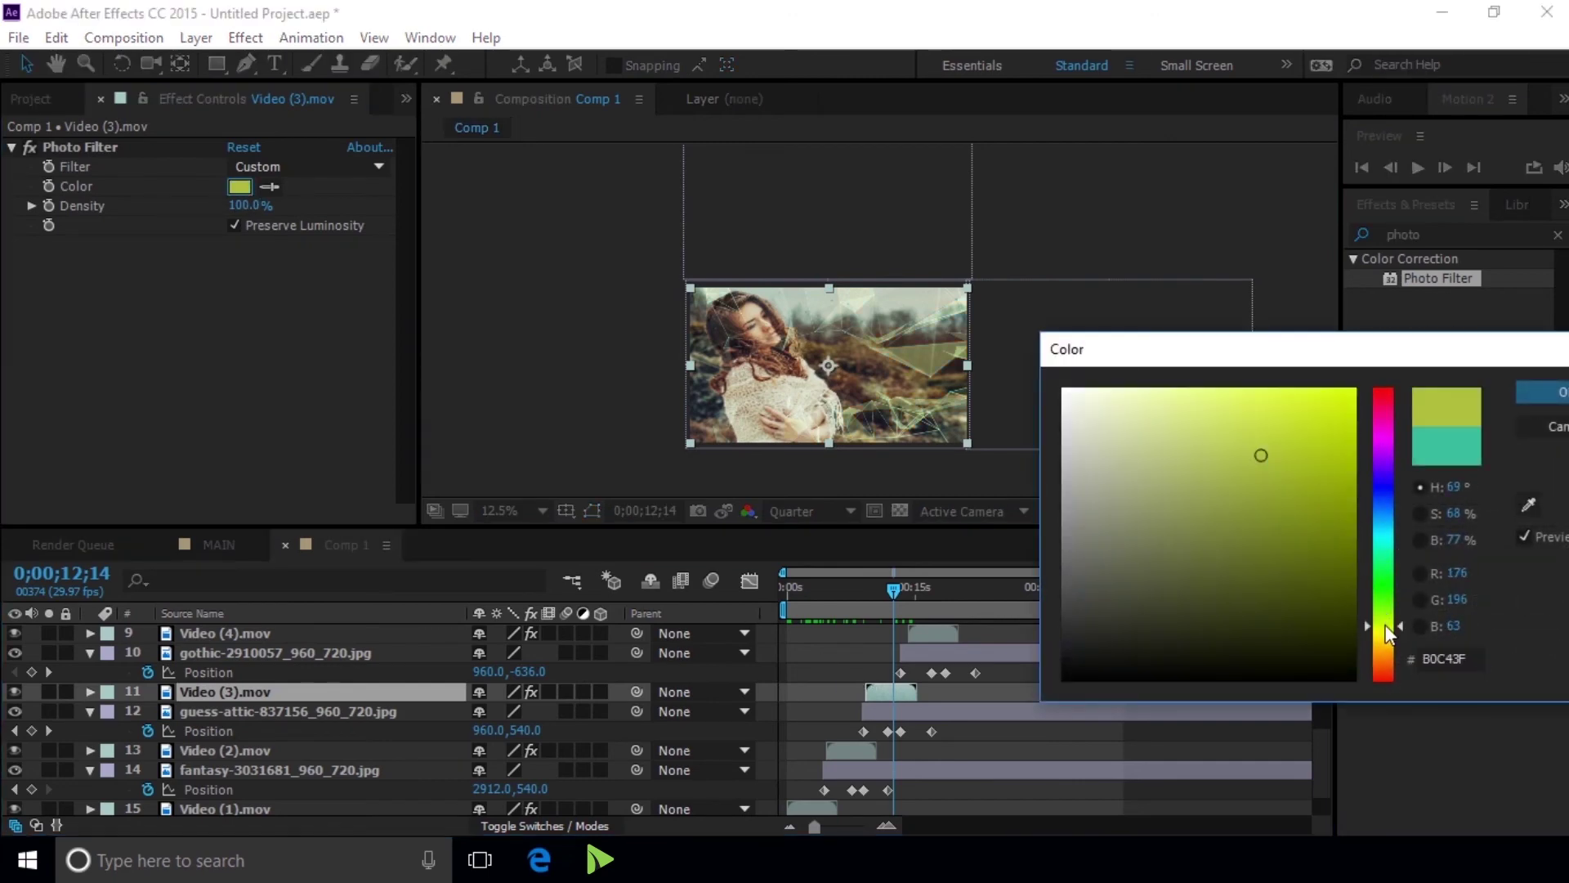
mouse_move(1385, 637)
left_mouse_down()
mouse_move(1395, 690)
mouse_move(1390, 366)
left_mouse_up()
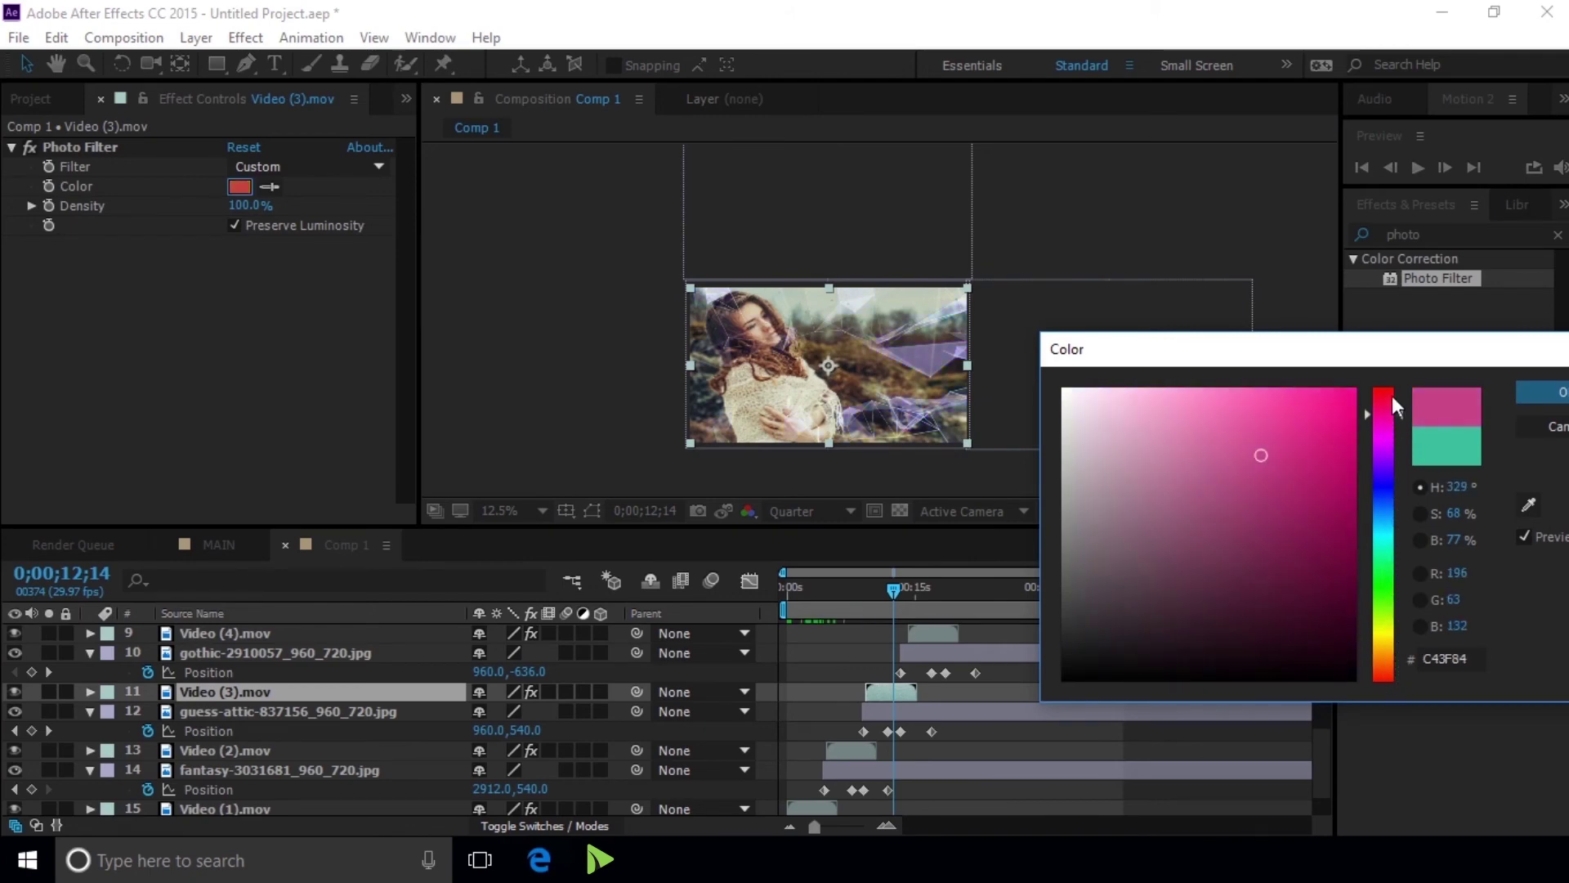
left_click_drag(1394, 374, 1424, 614)
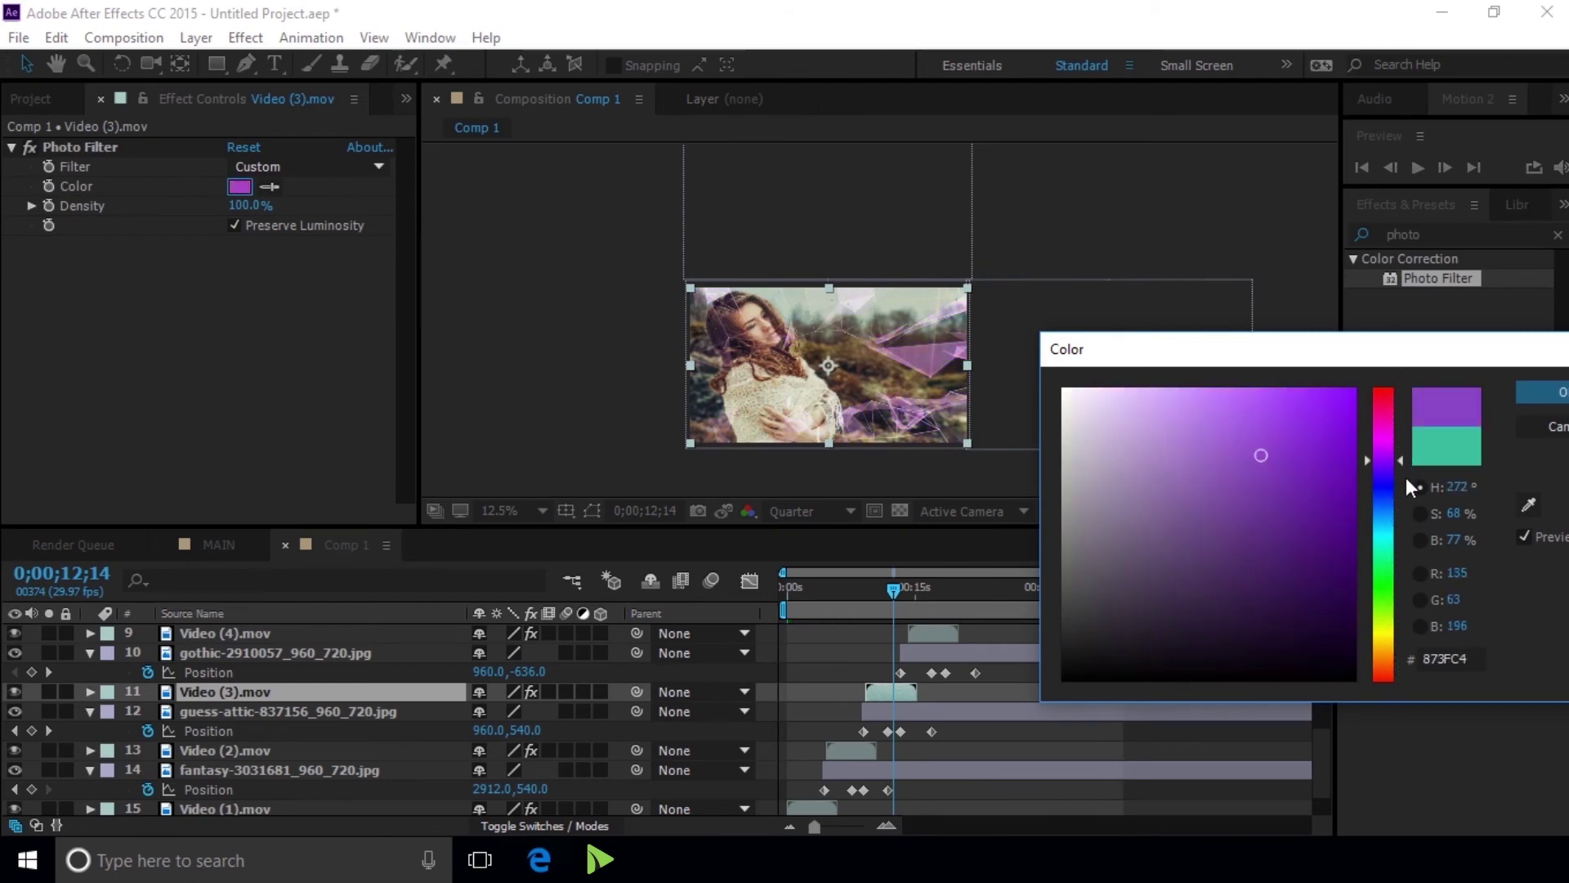
left_click_drag(1424, 615, 1435, 644)
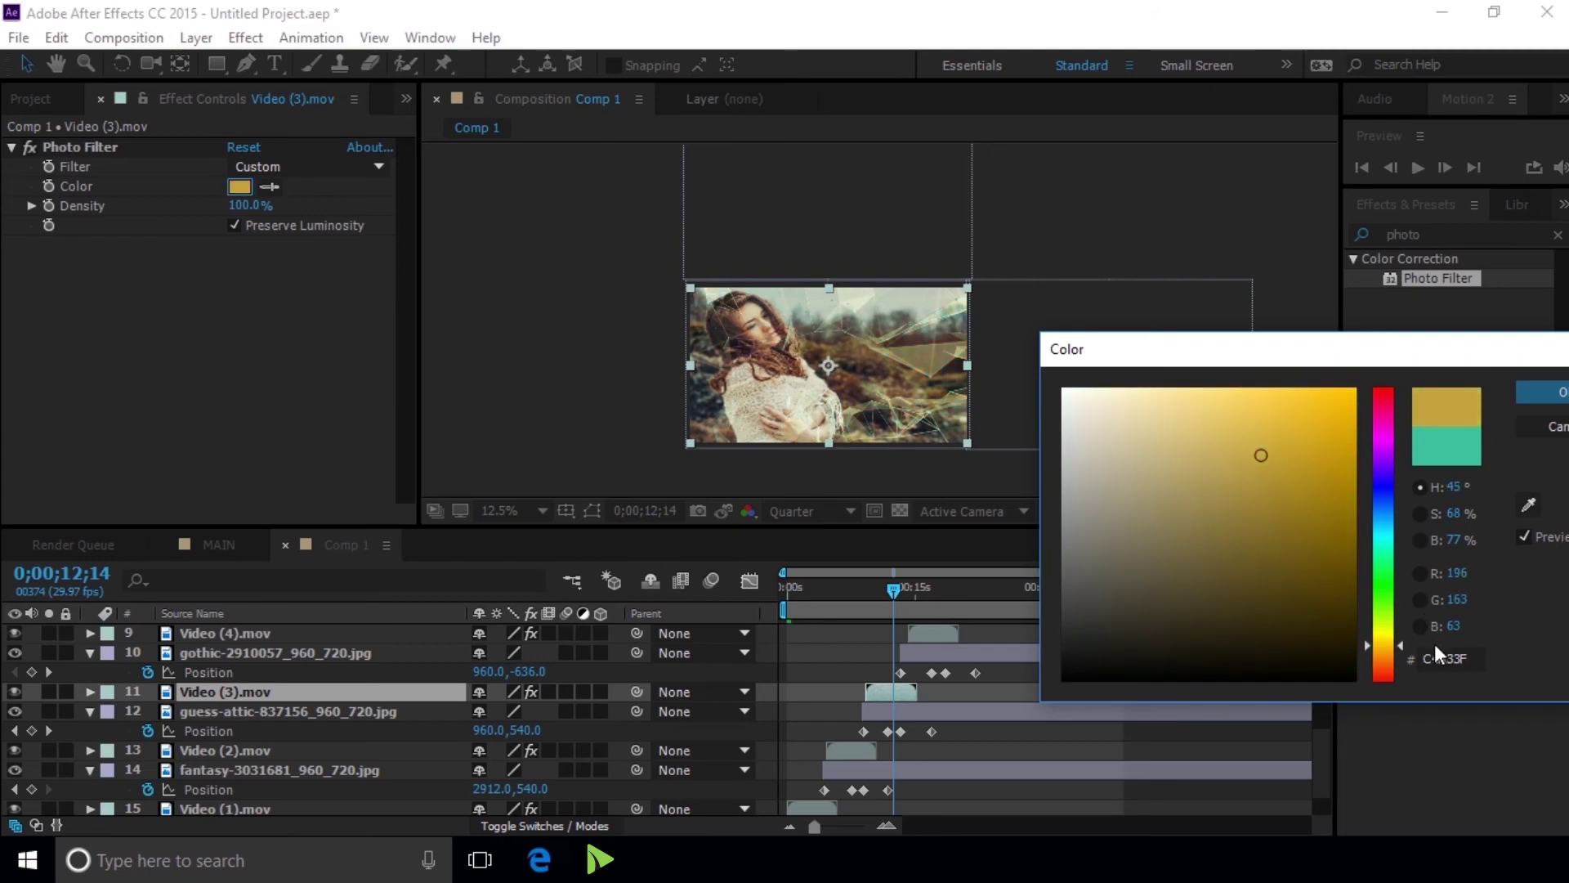
left_click(1557, 394)
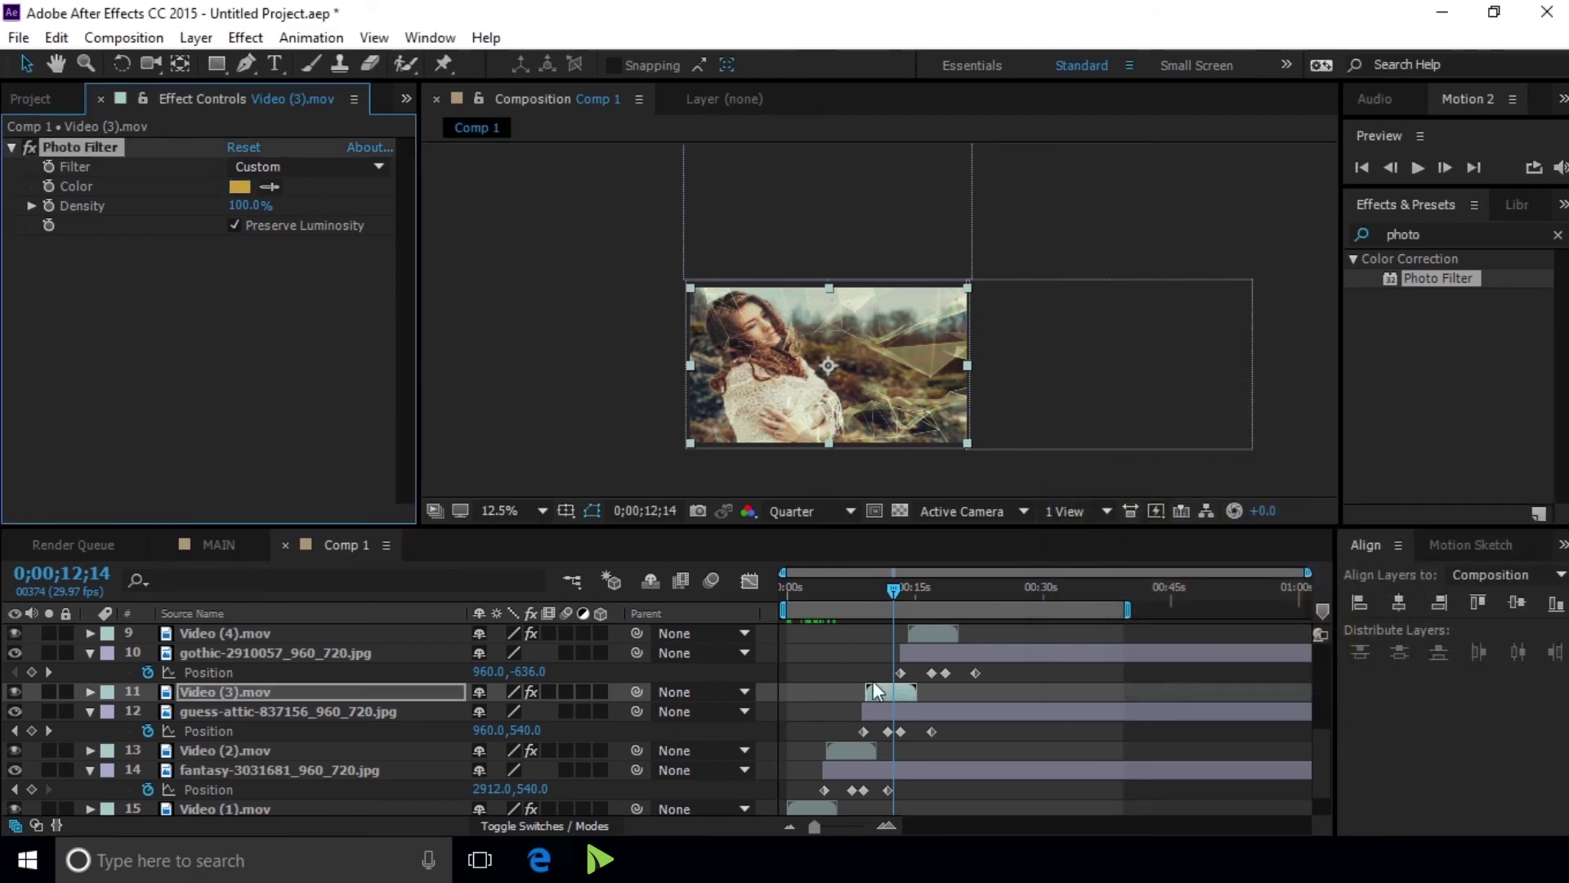
scroll(881, 711, "up", 5)
left_click(899, 634)
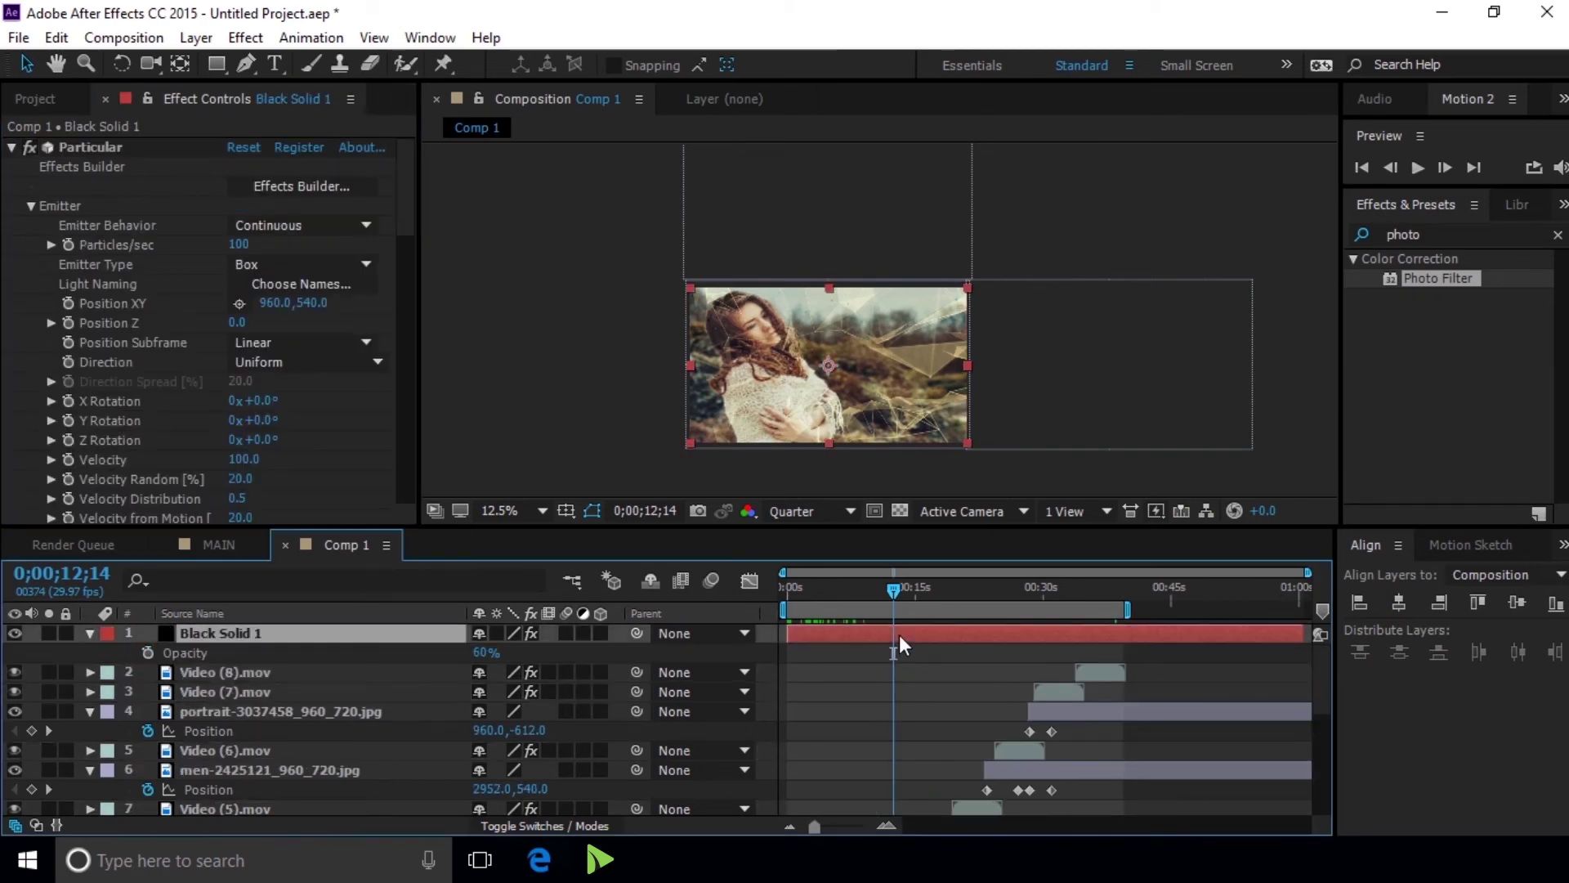
Recolour the particle Color keyframe at 0;00;09;27 from green to orange
key("u")
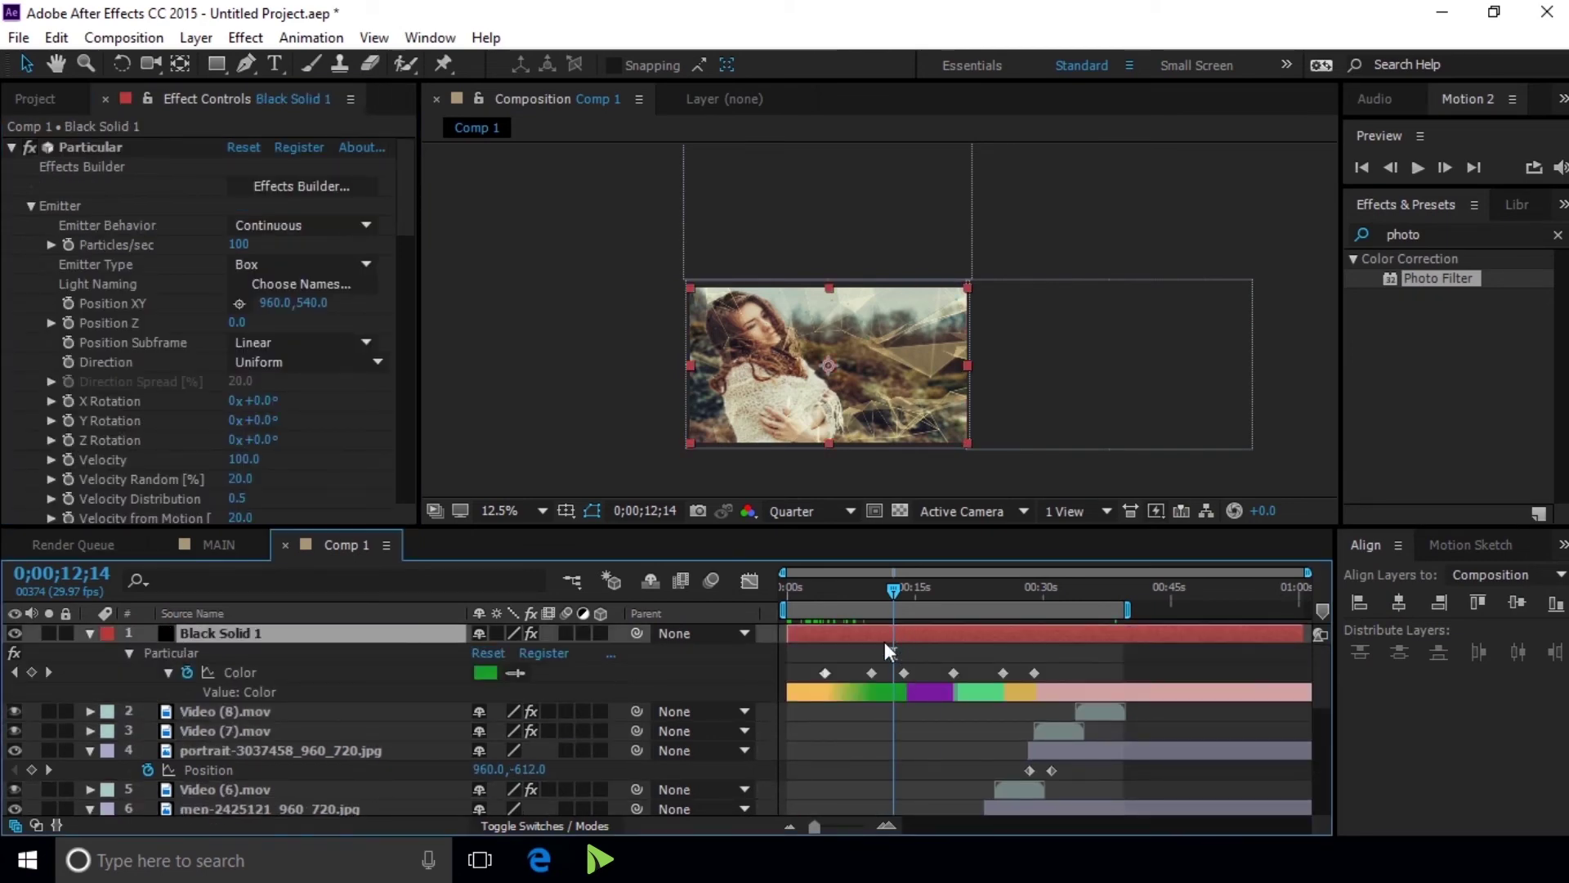
left_click(873, 673)
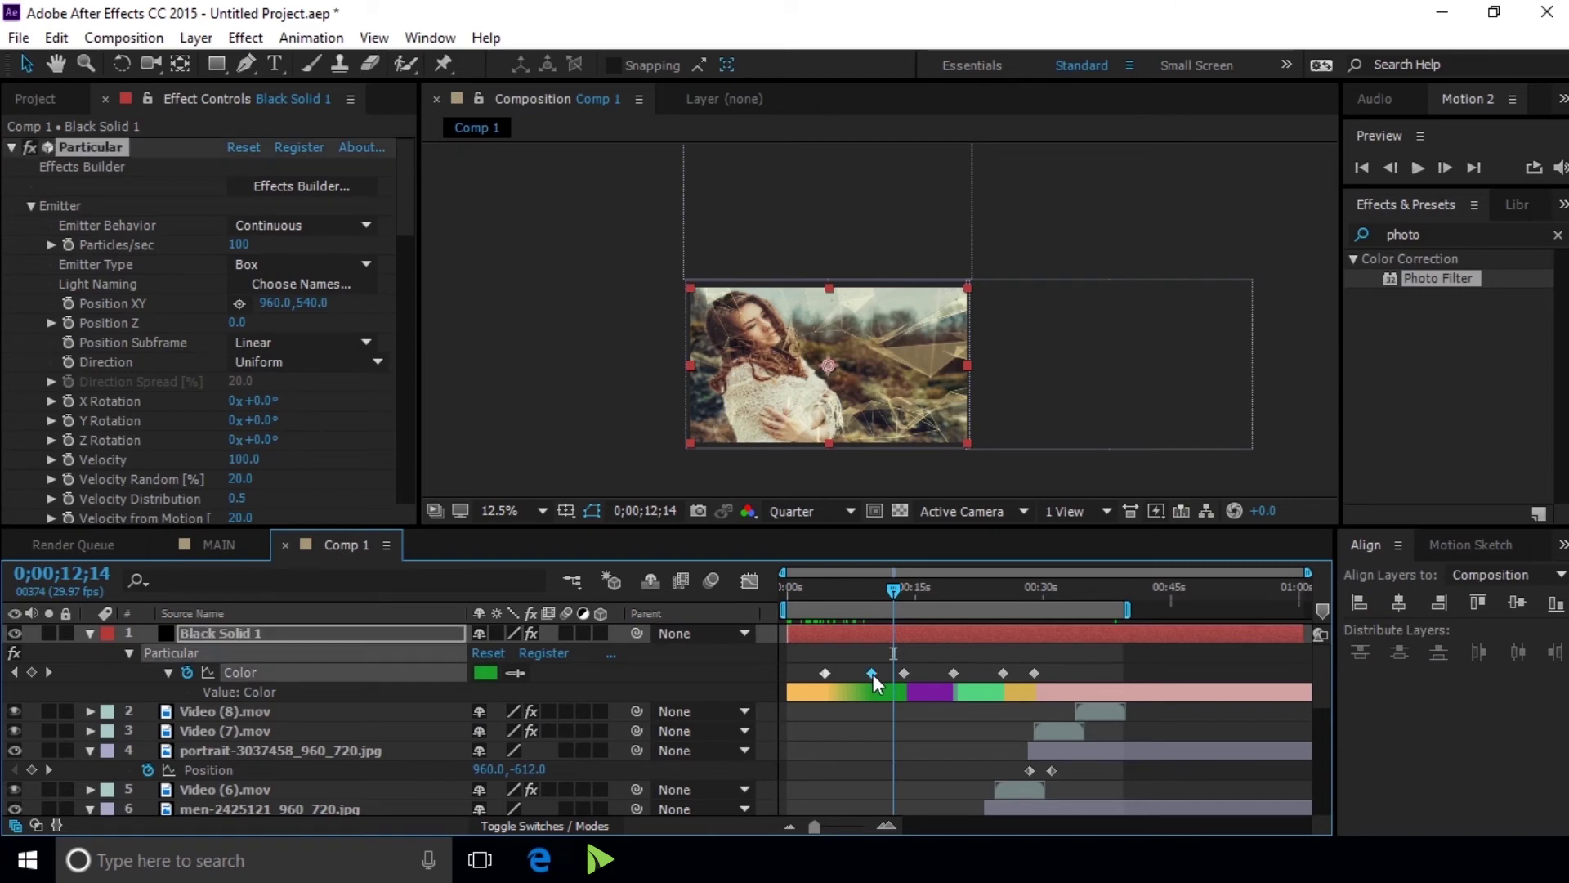
left_click(490, 671)
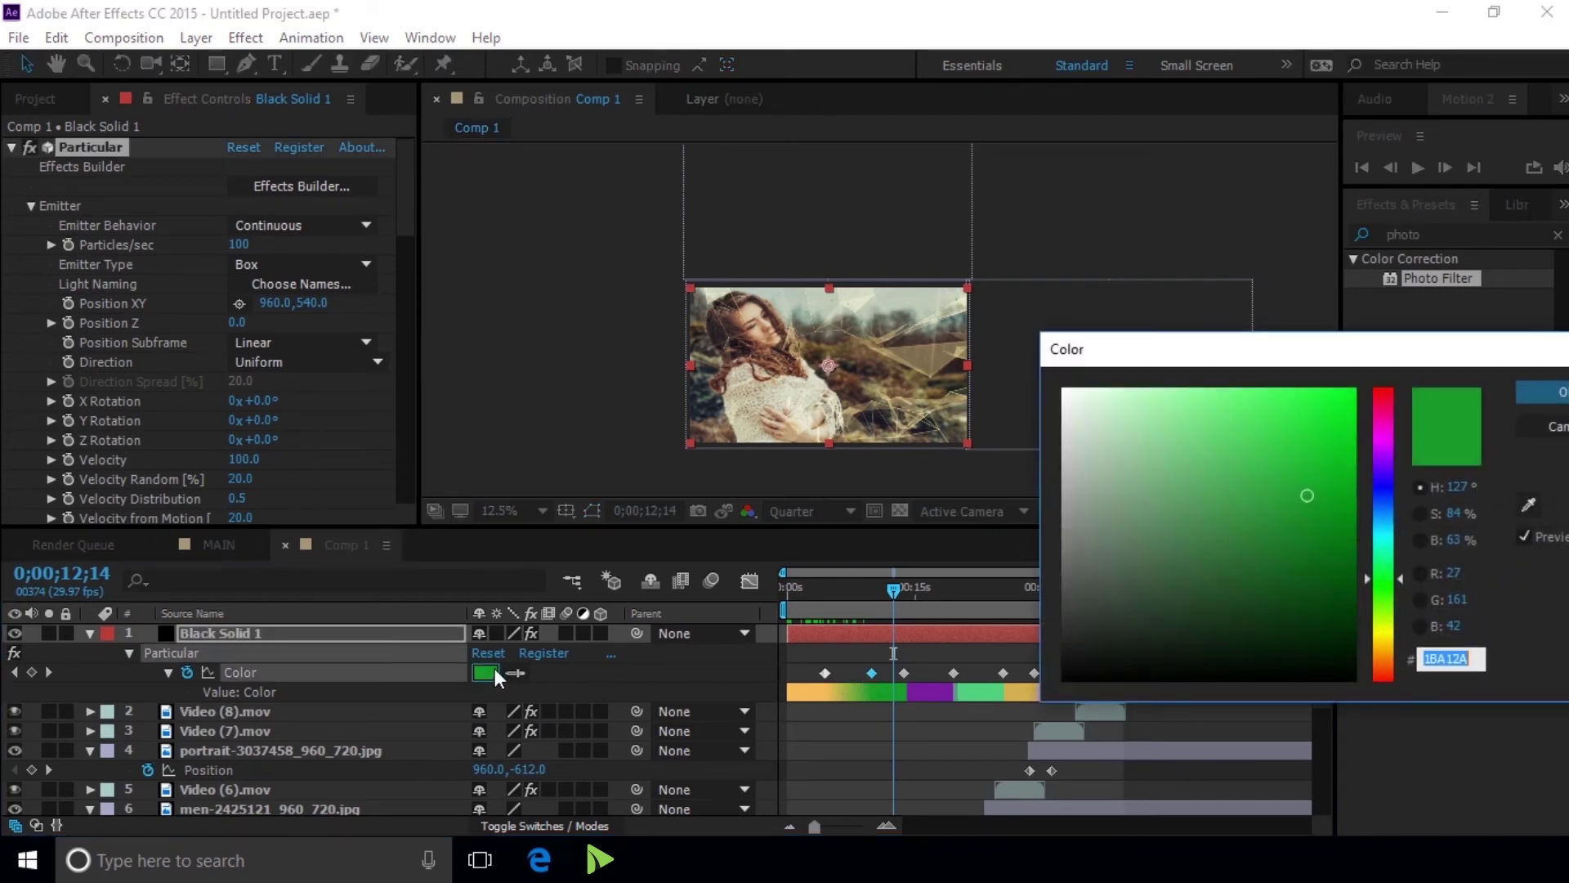
left_click(1553, 426)
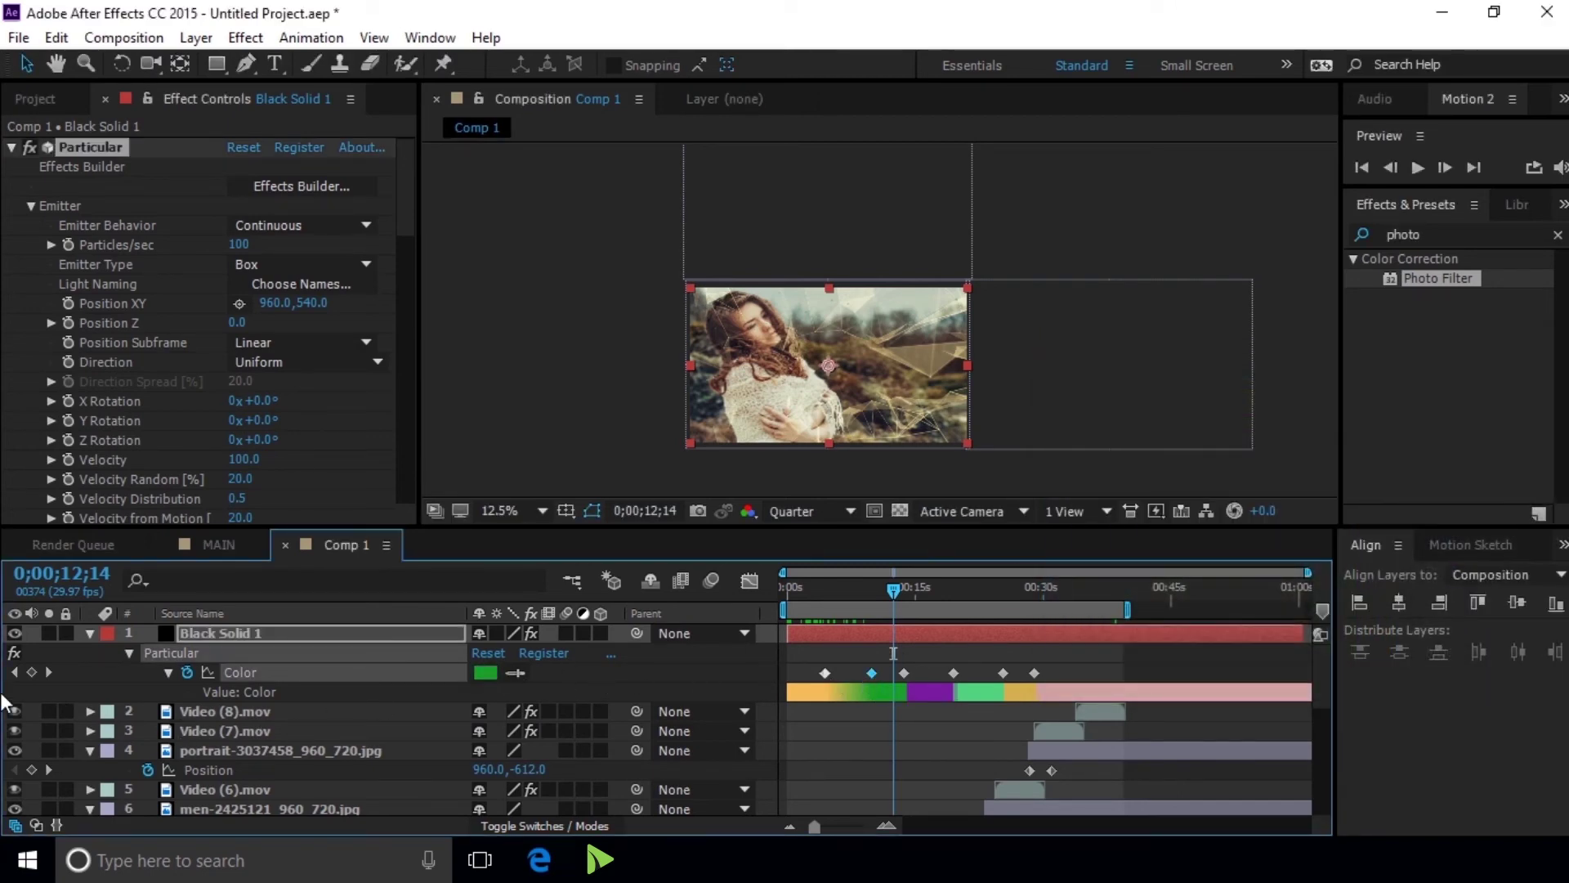
left_click(15, 670)
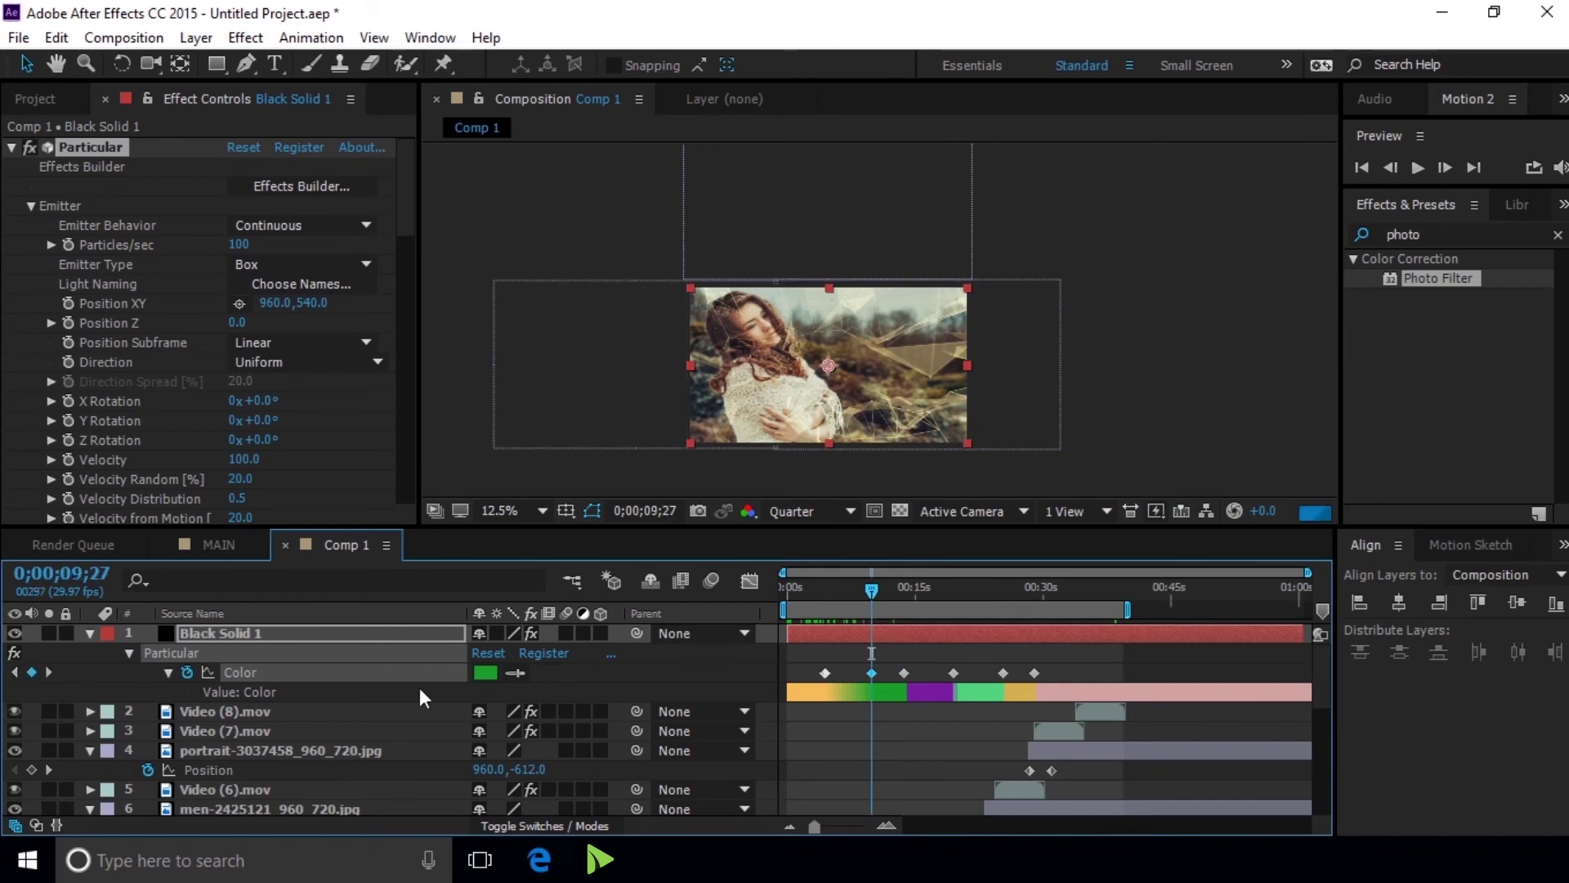
left_click(485, 672)
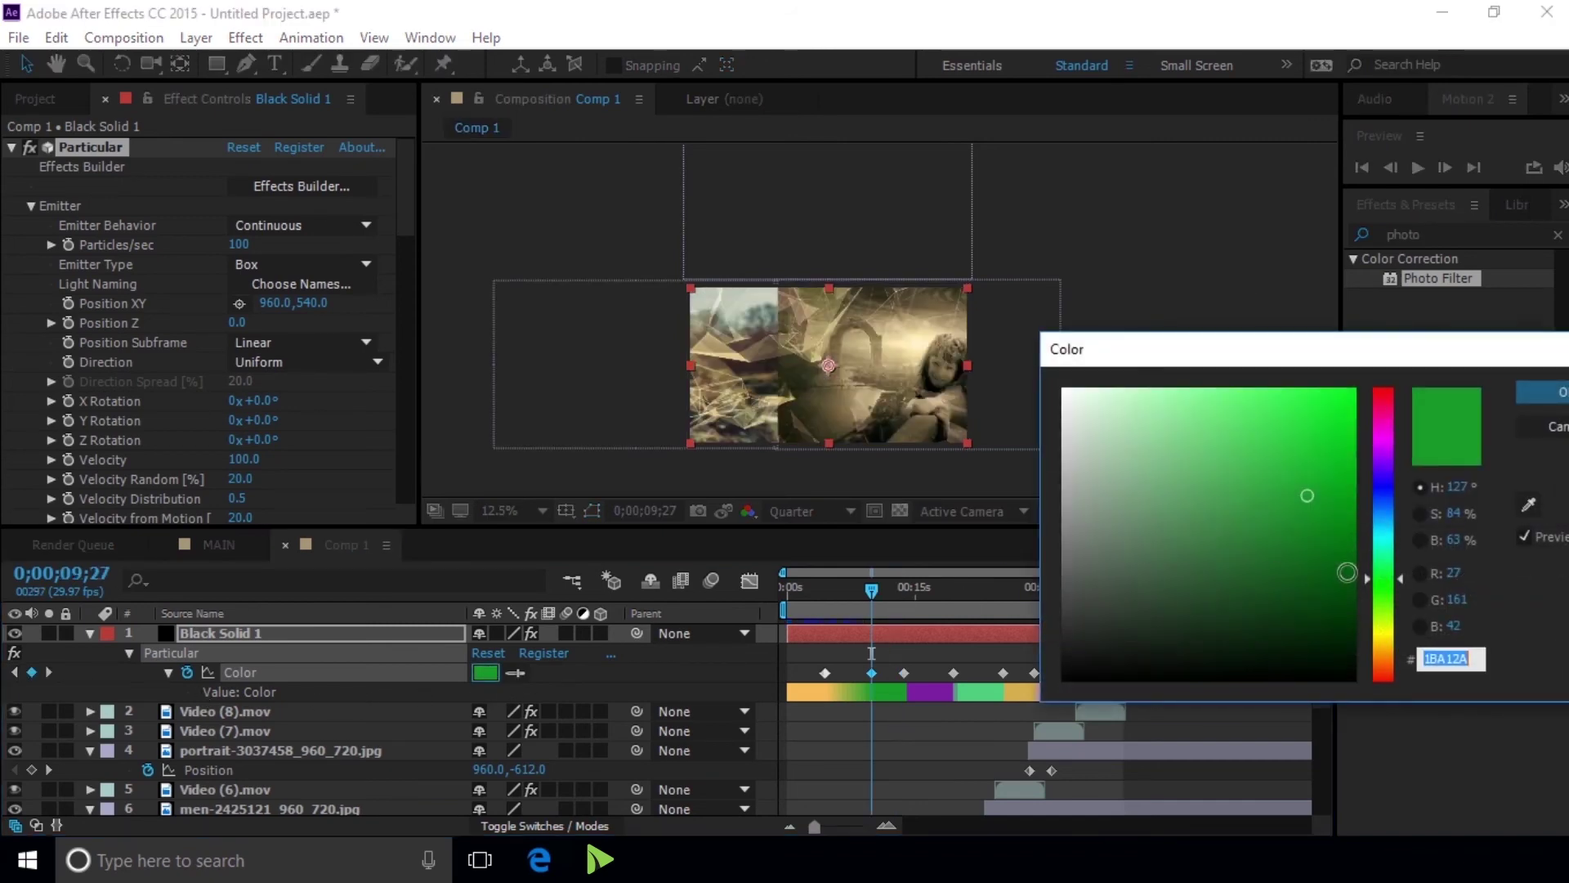
left_click(1386, 656)
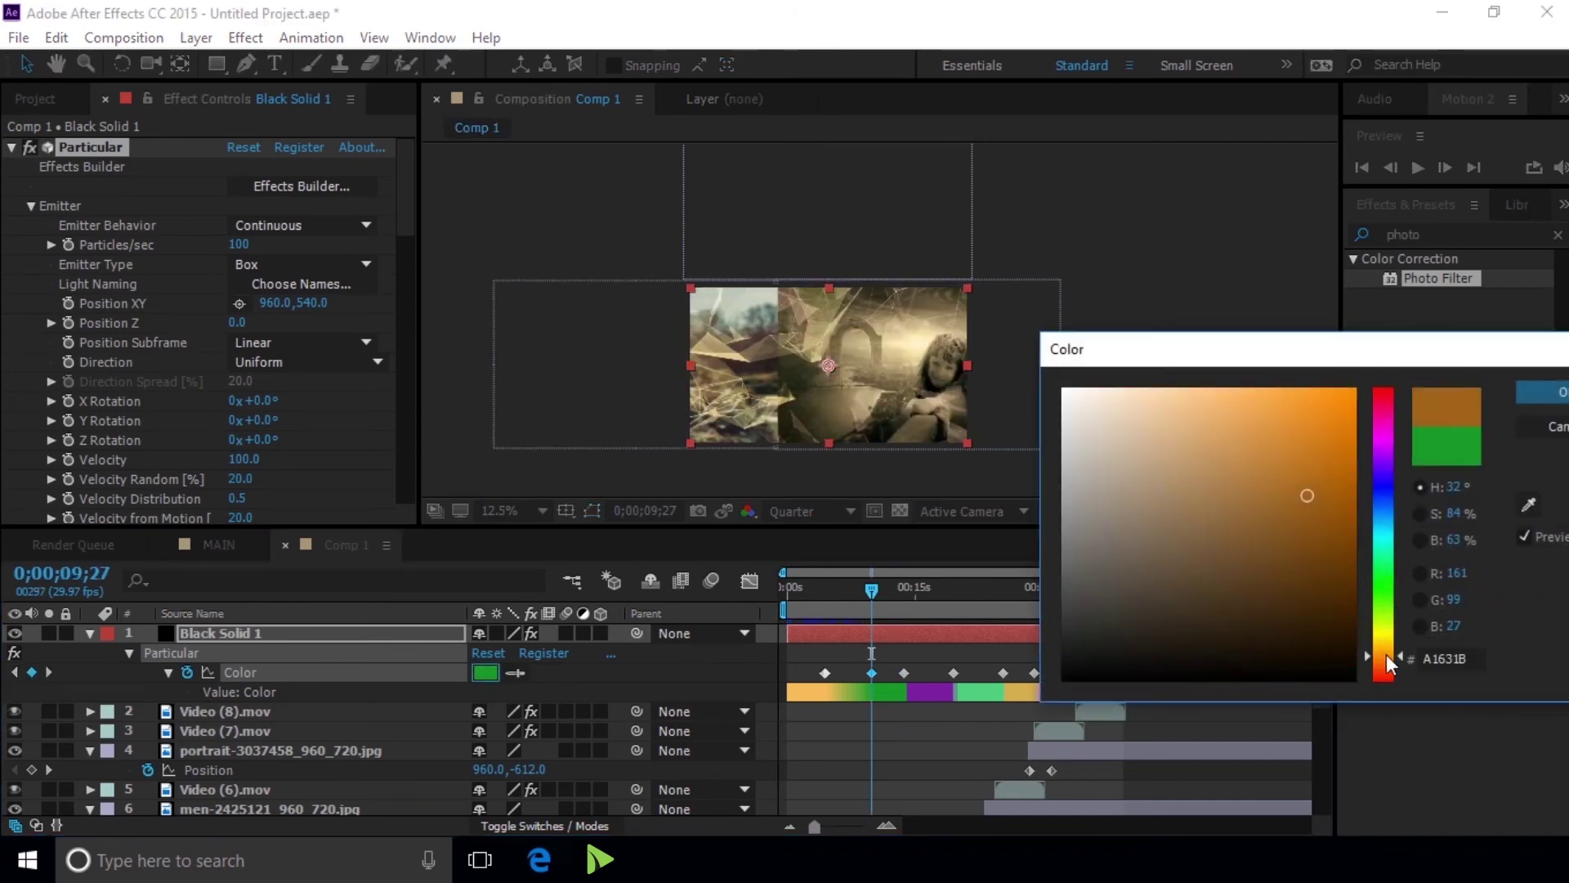
left_click(1536, 394)
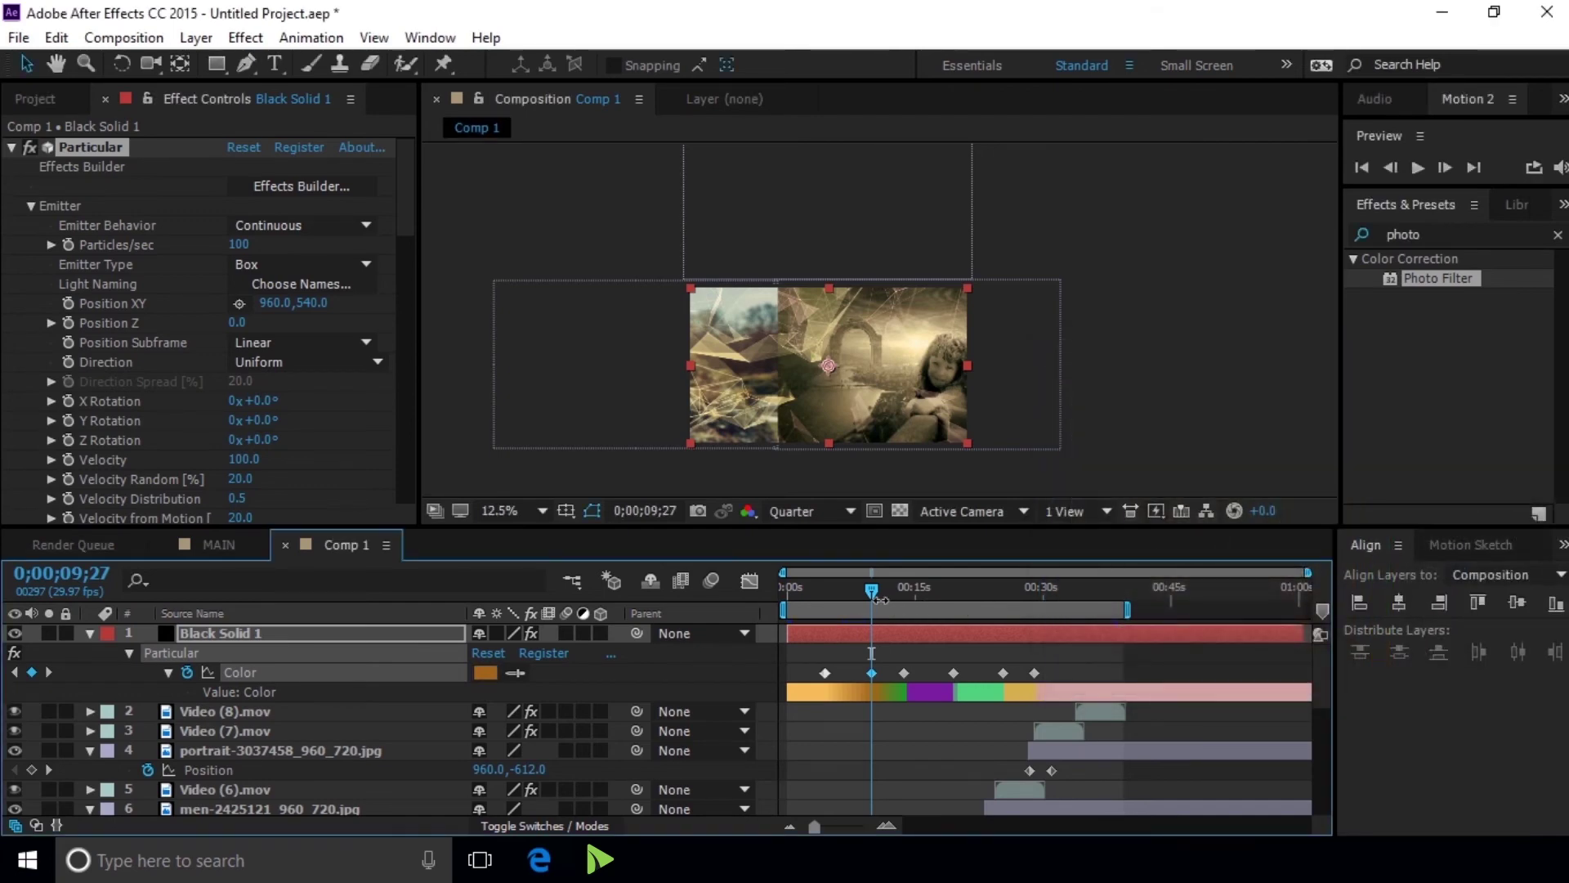
Recolour the 0;00;13;22 particle Color keyframe to a brighter orange and scrub to review
left_click_drag(874, 589, 890, 588)
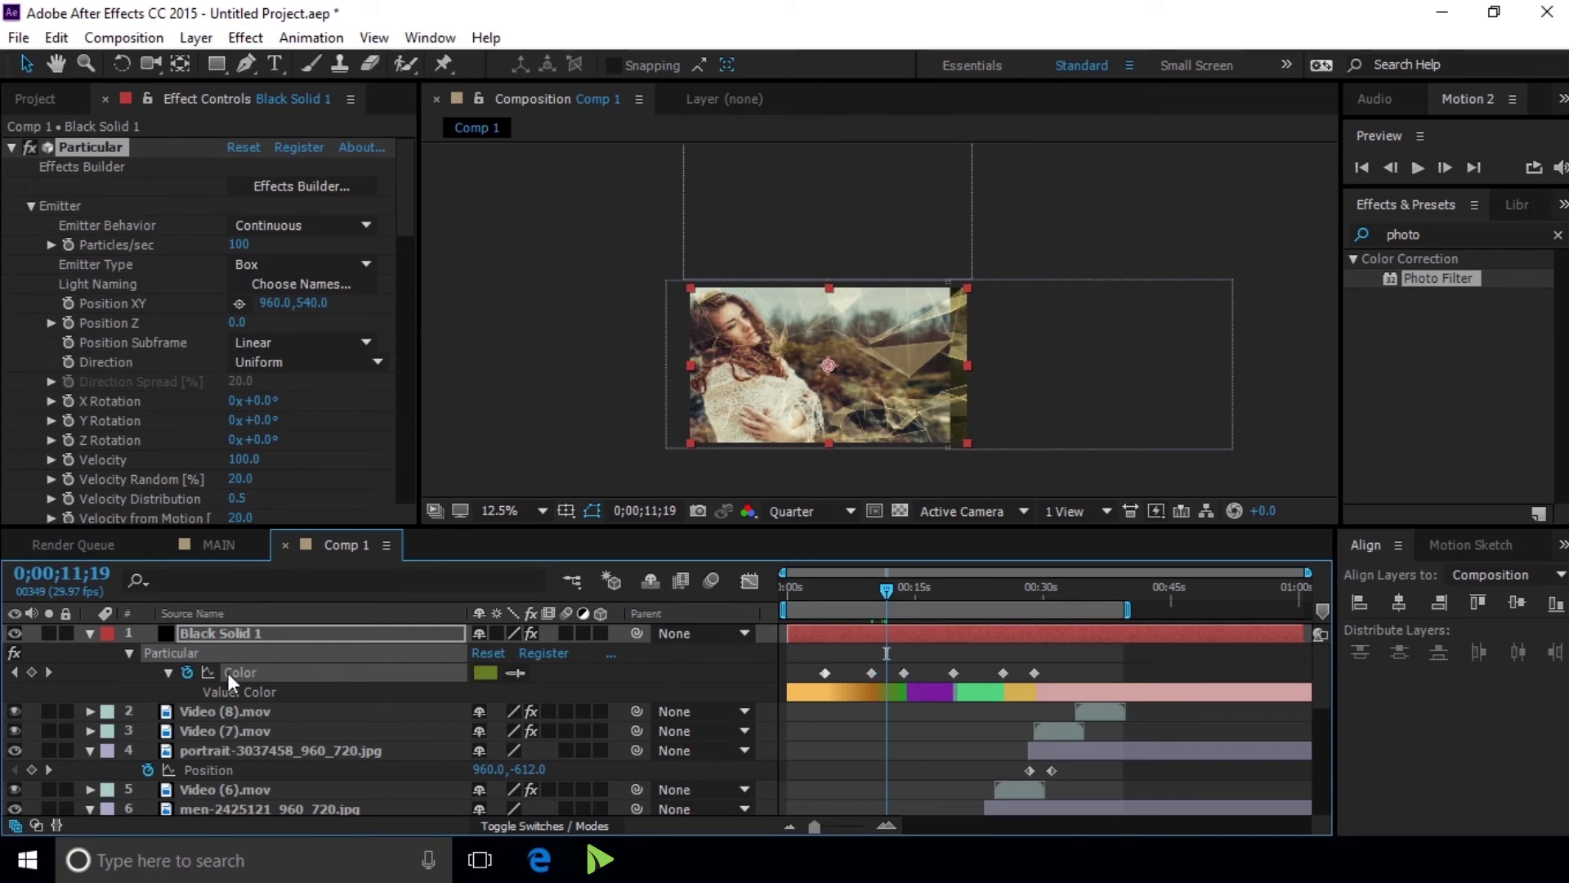
left_click(50, 670)
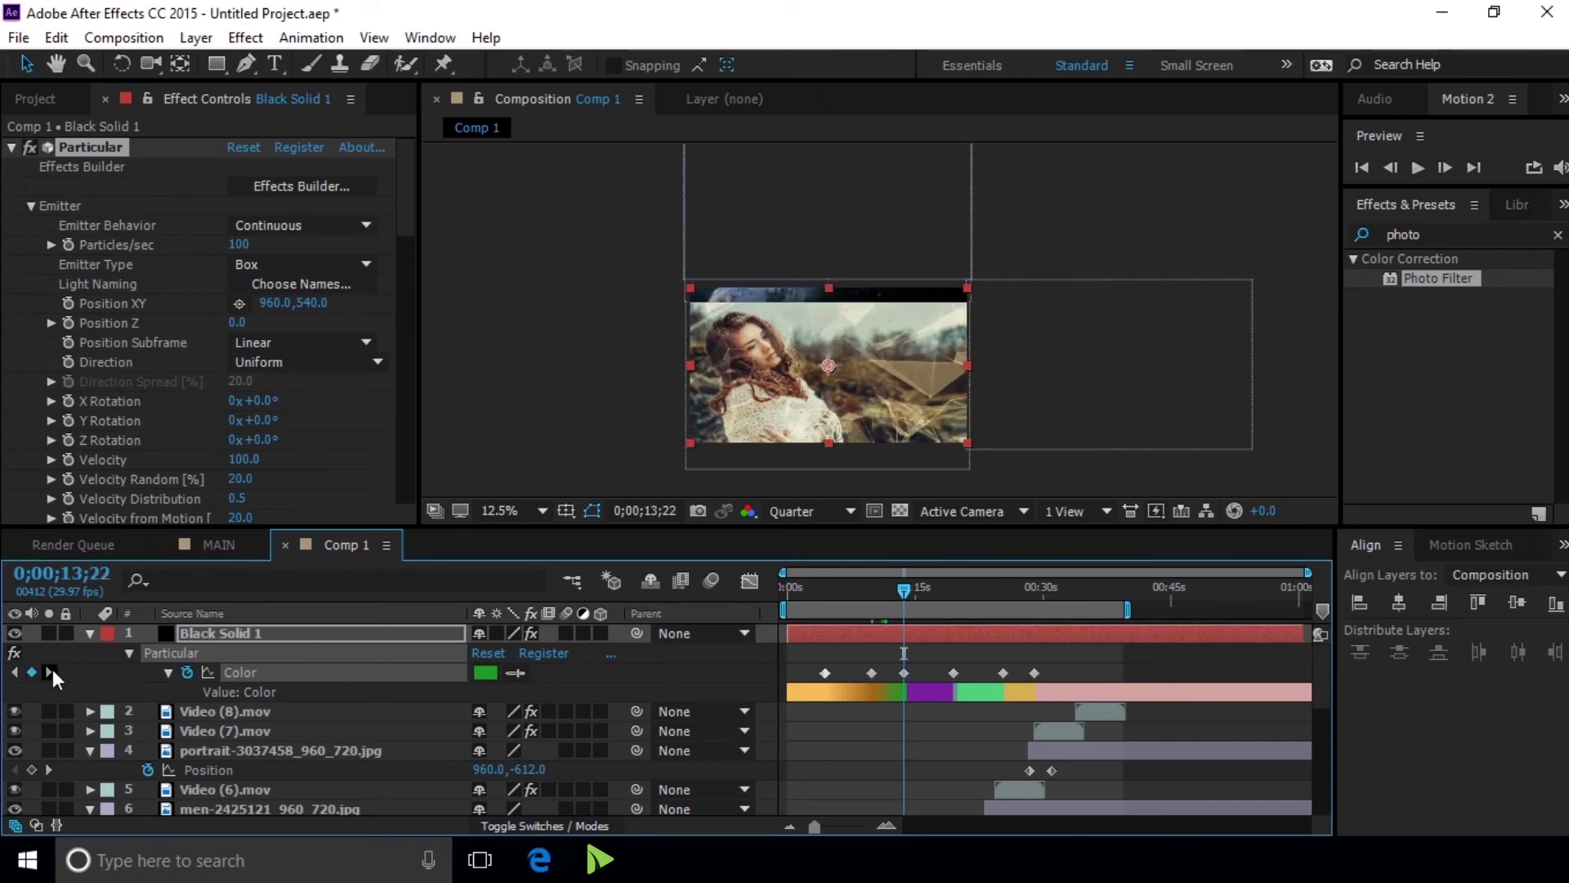
left_click(484, 674)
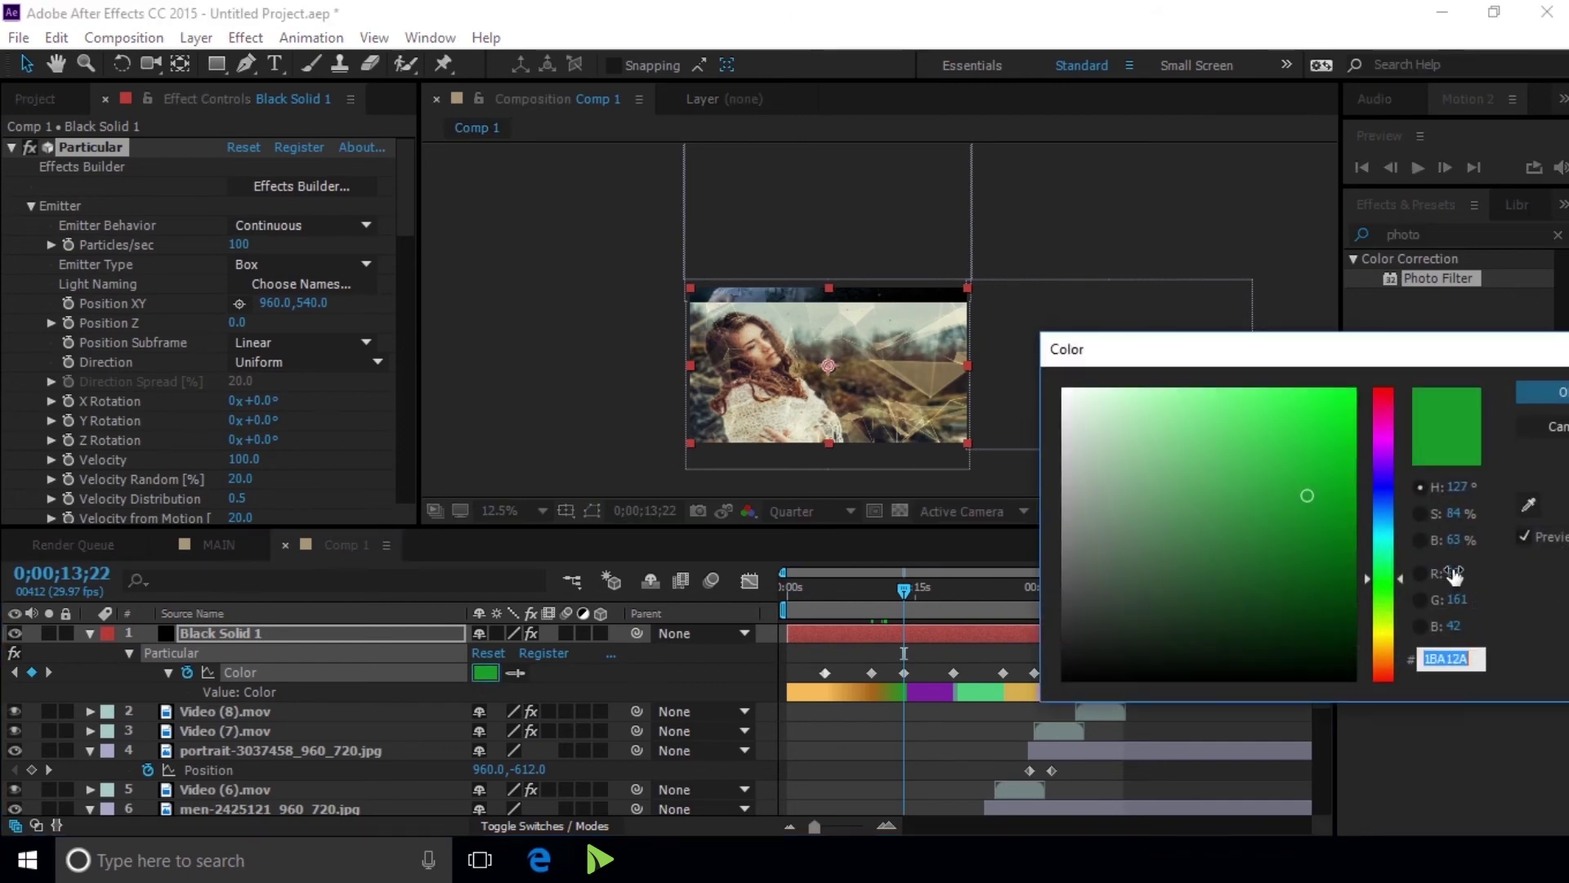
left_click(1381, 654)
left_click(1308, 514)
left_click(1312, 532)
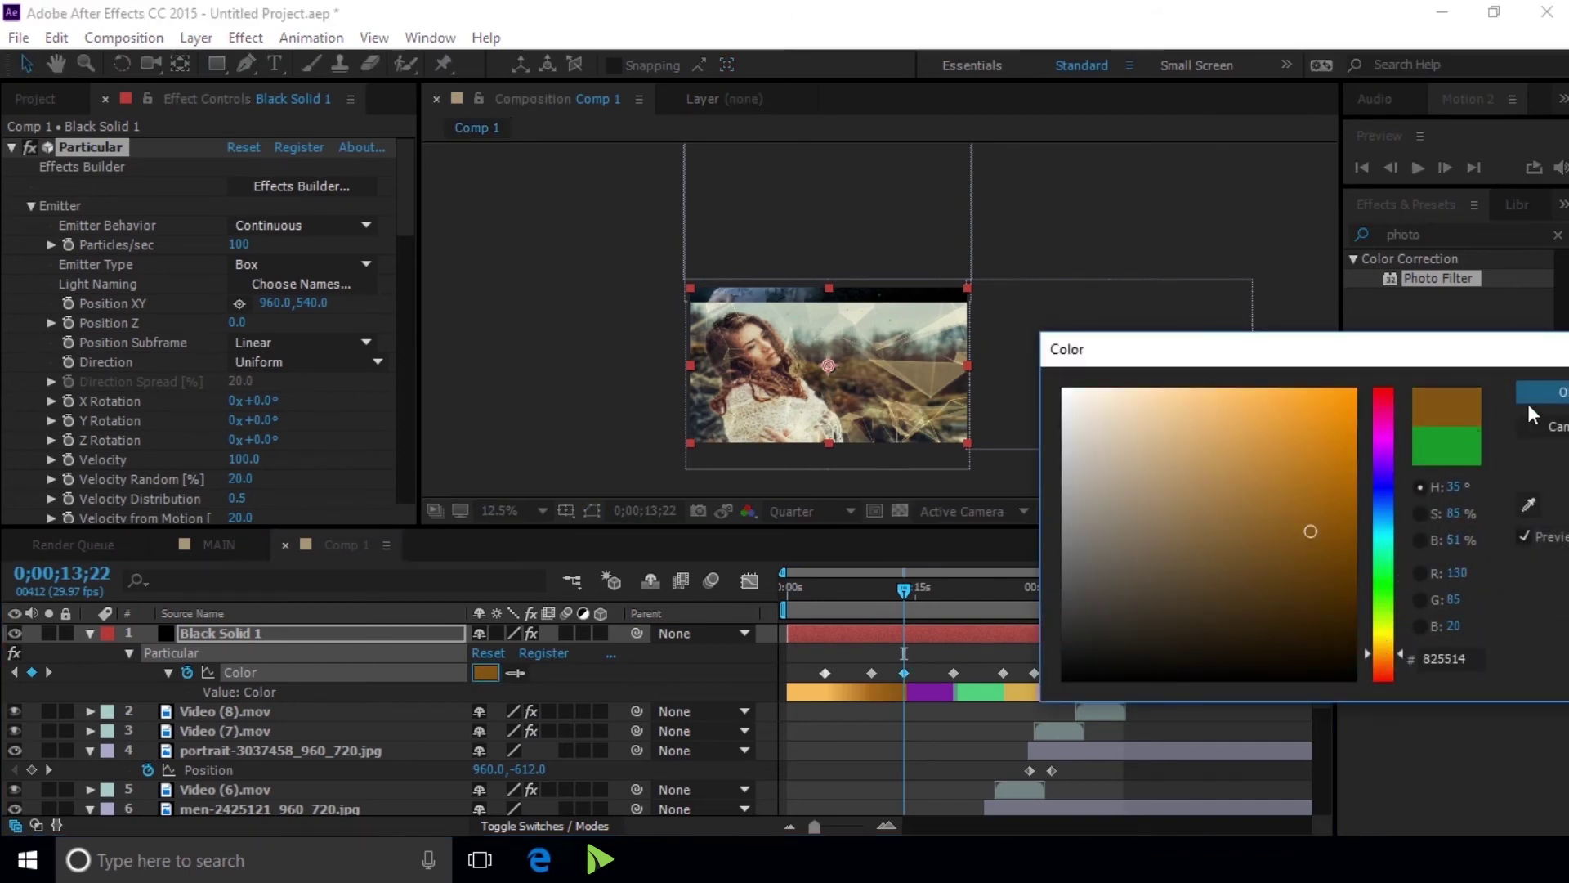
left_click(1337, 472)
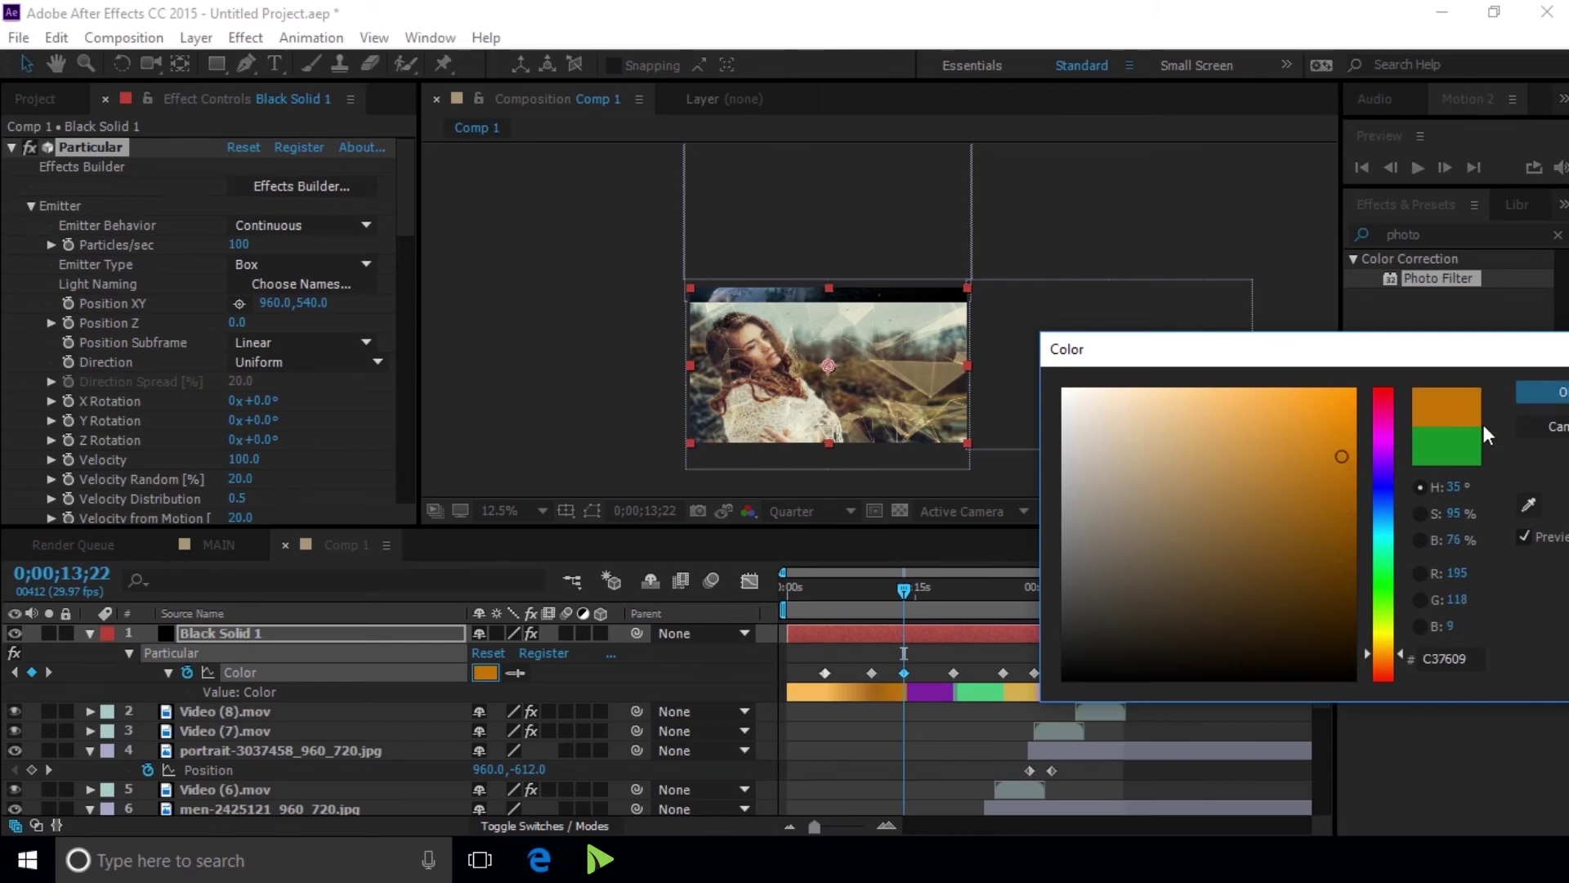
left_click(1536, 396)
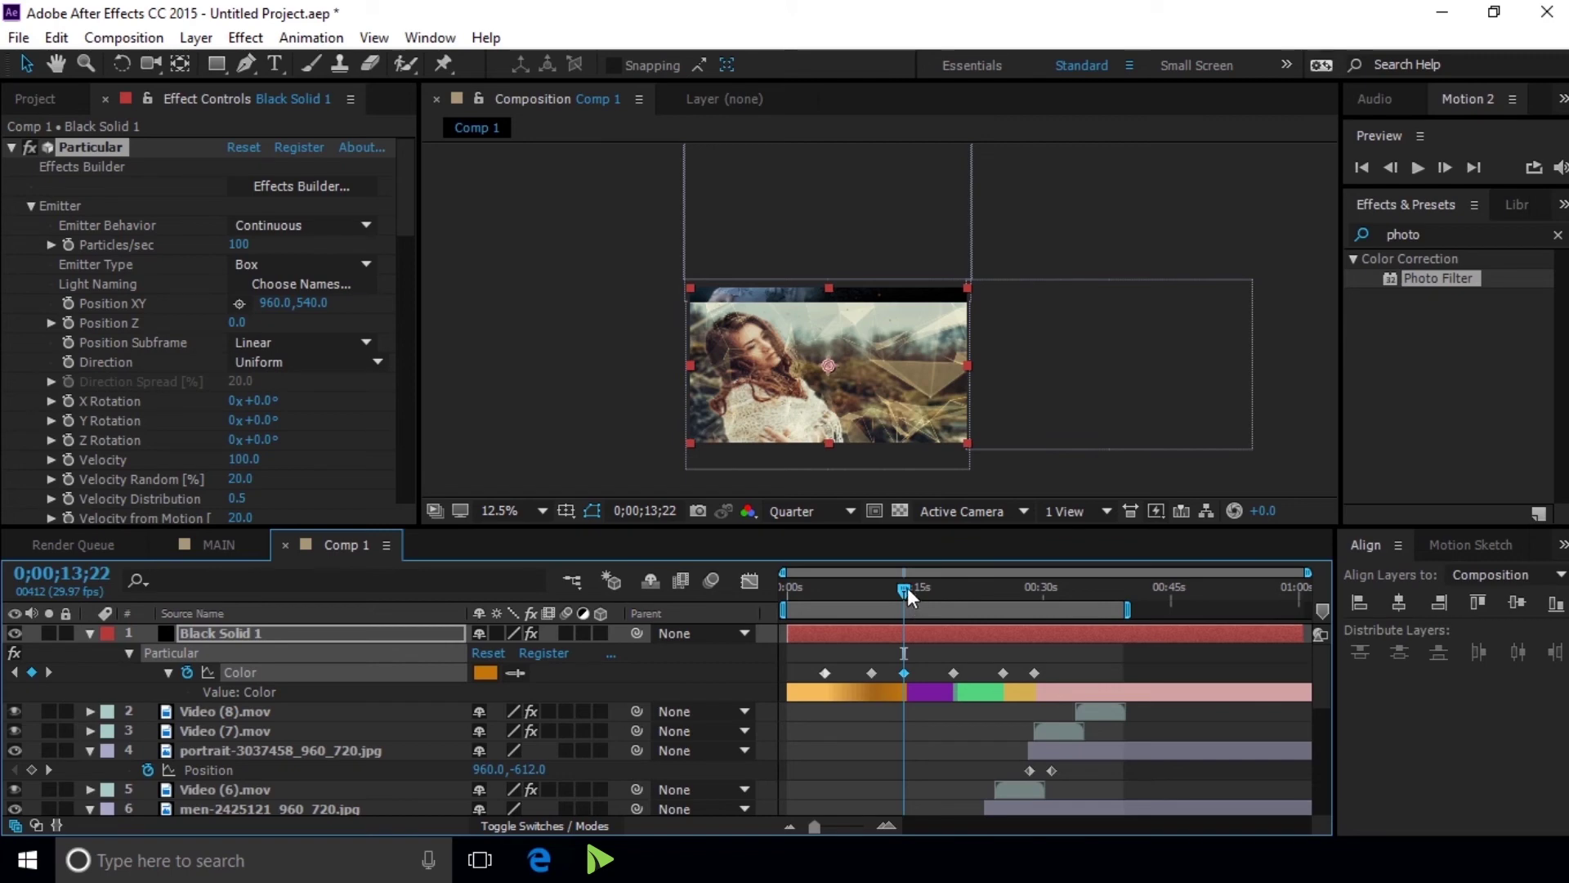
mouse_move(901, 585)
left_mouse_down()
mouse_move(884, 591)
mouse_move(929, 591)
left_mouse_up()
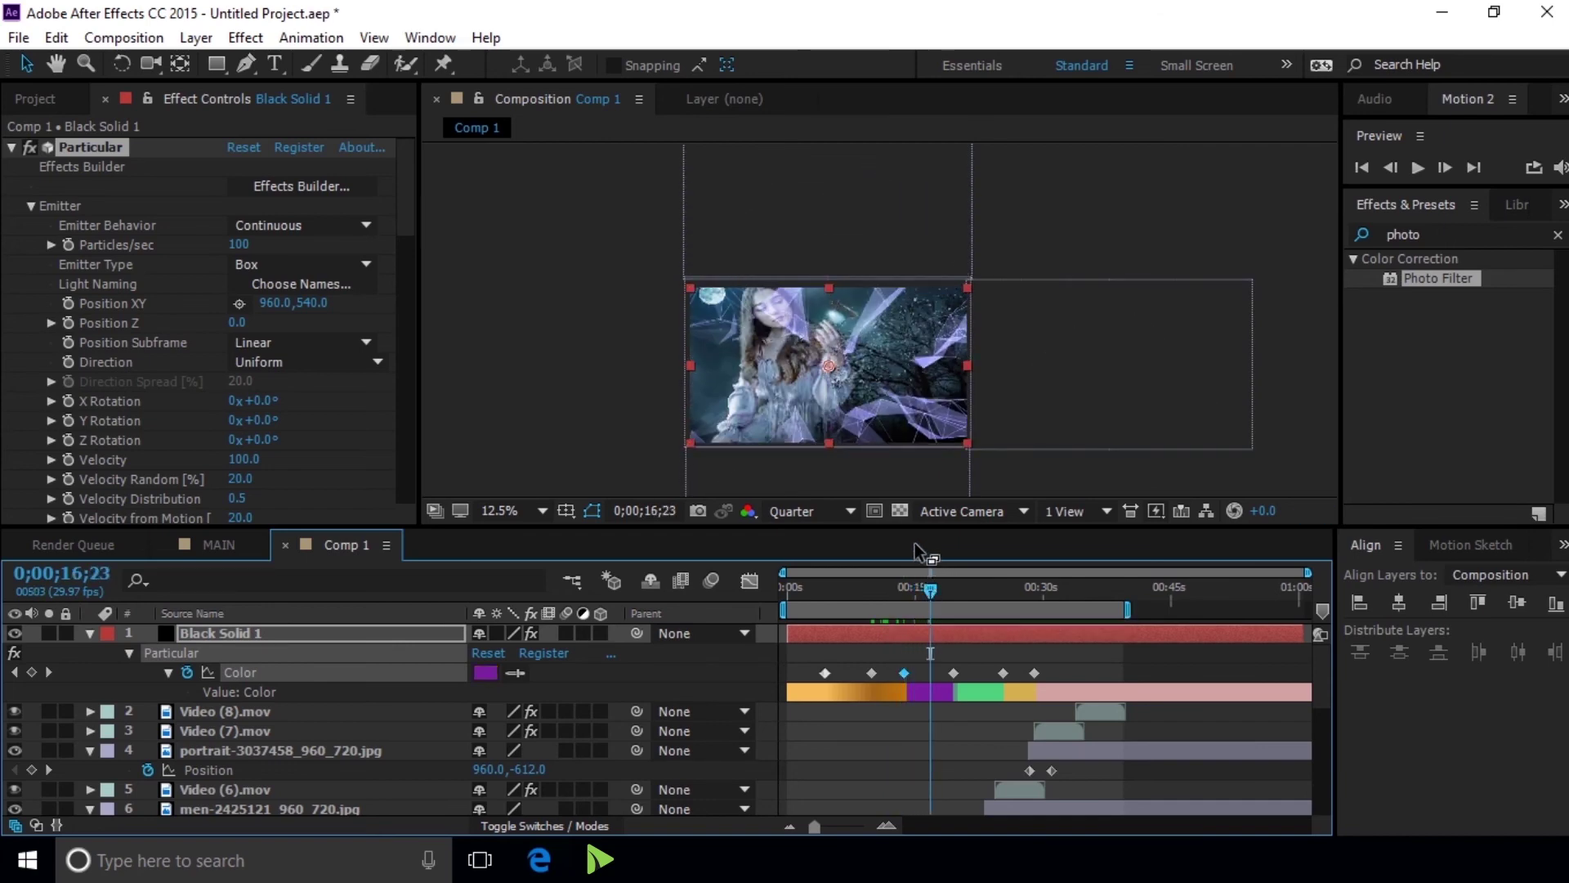
mouse_move(933, 592)
left_mouse_down()
mouse_move(986, 601)
mouse_move(933, 595)
left_mouse_up()
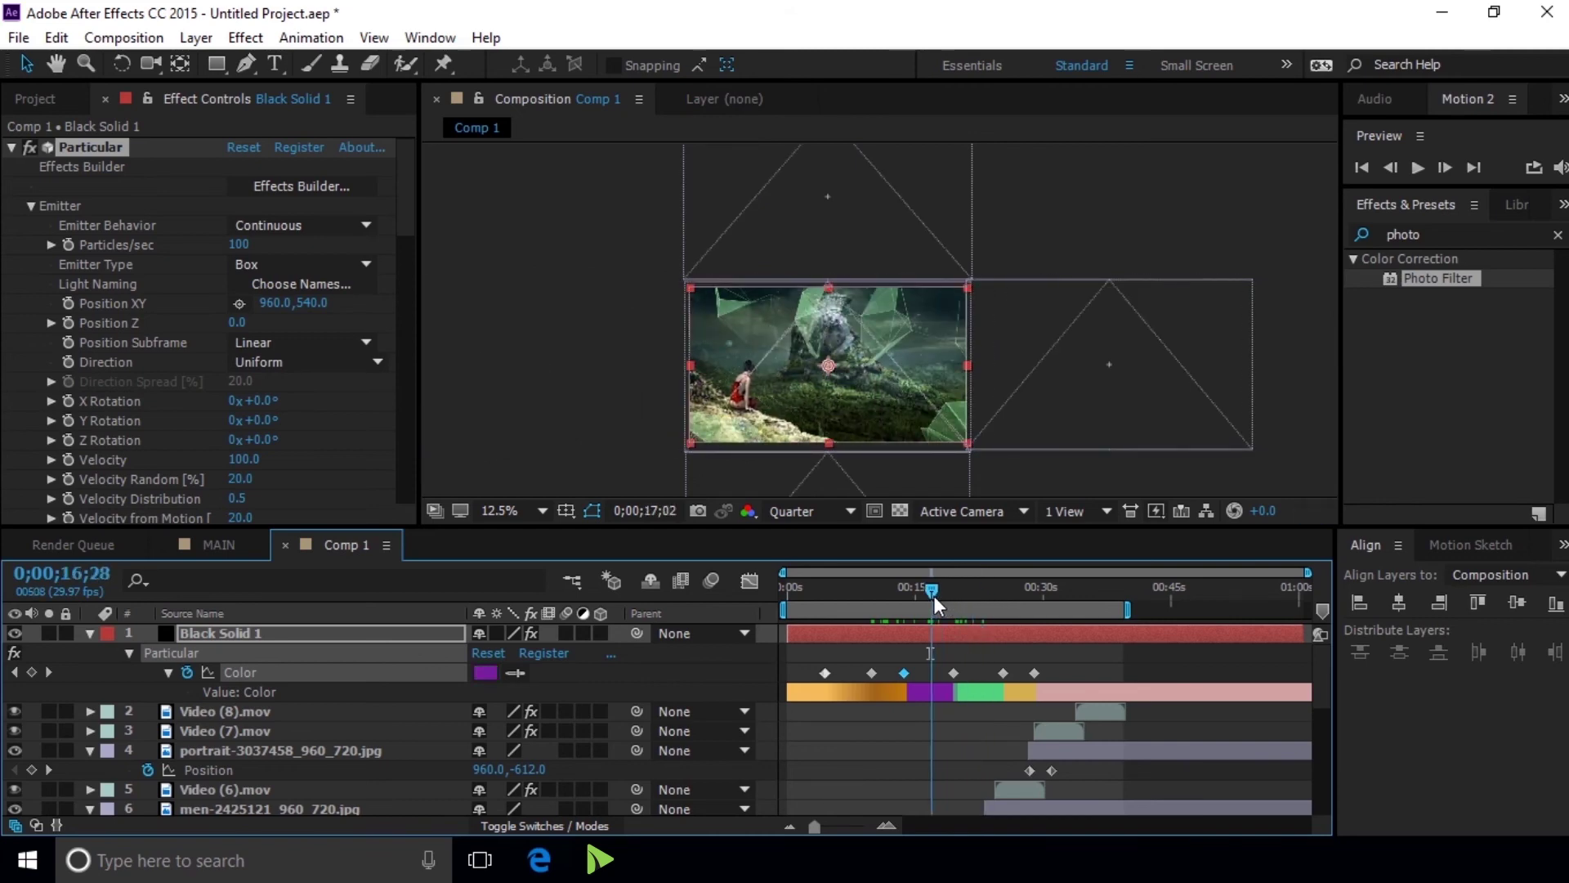
scroll(984, 768, "down", 3)
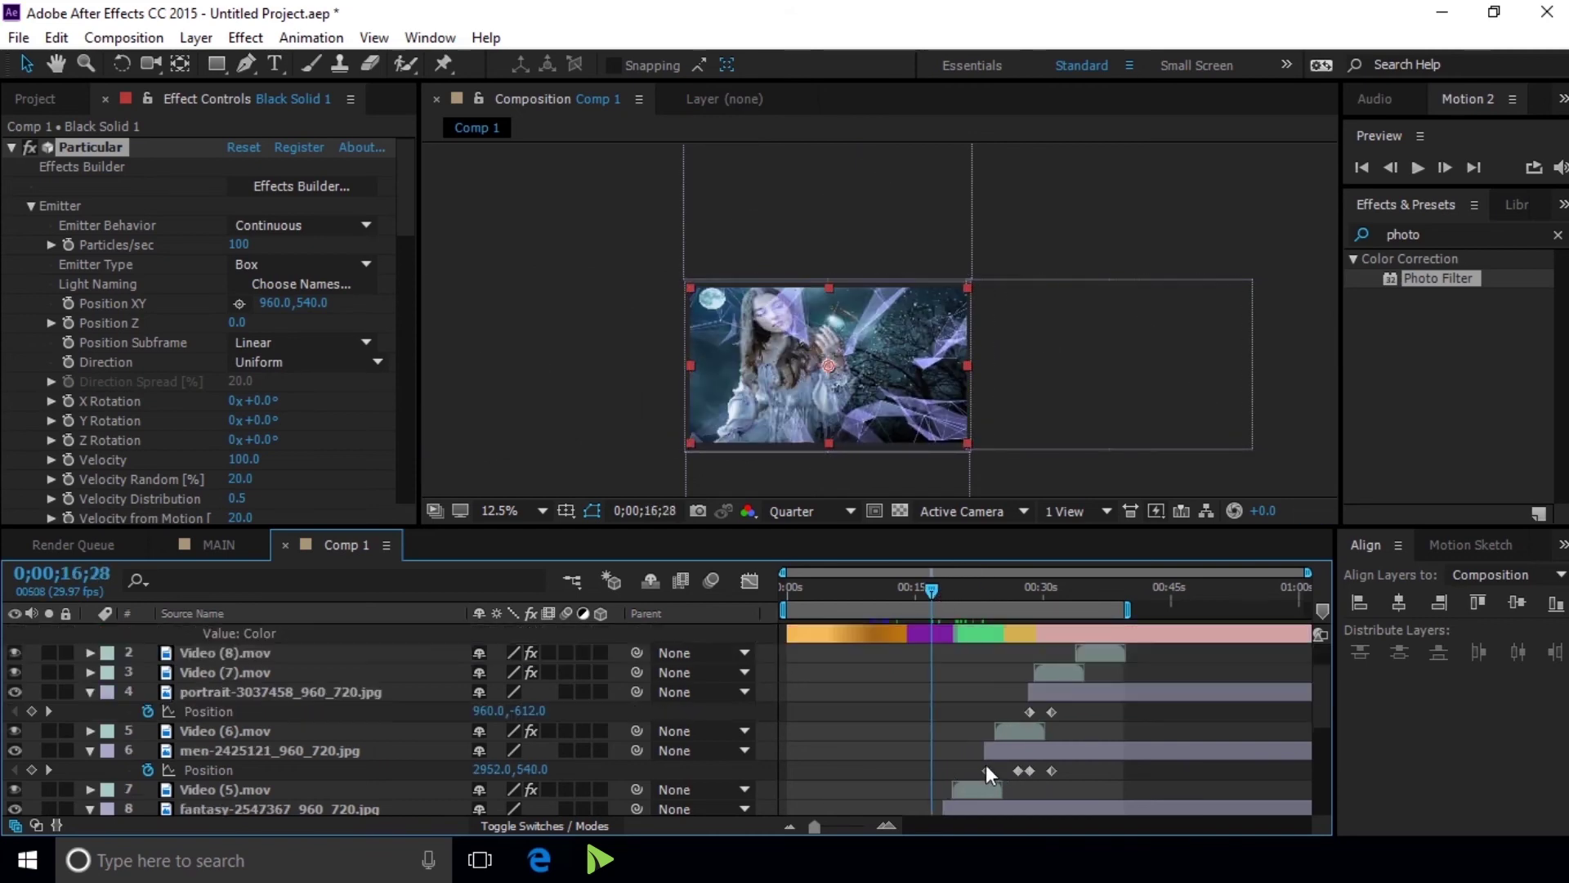
Change Video (4).mov's Photo Filter colour to light cyan 5FC9E7 and scrub to review it
left_click(927, 735)
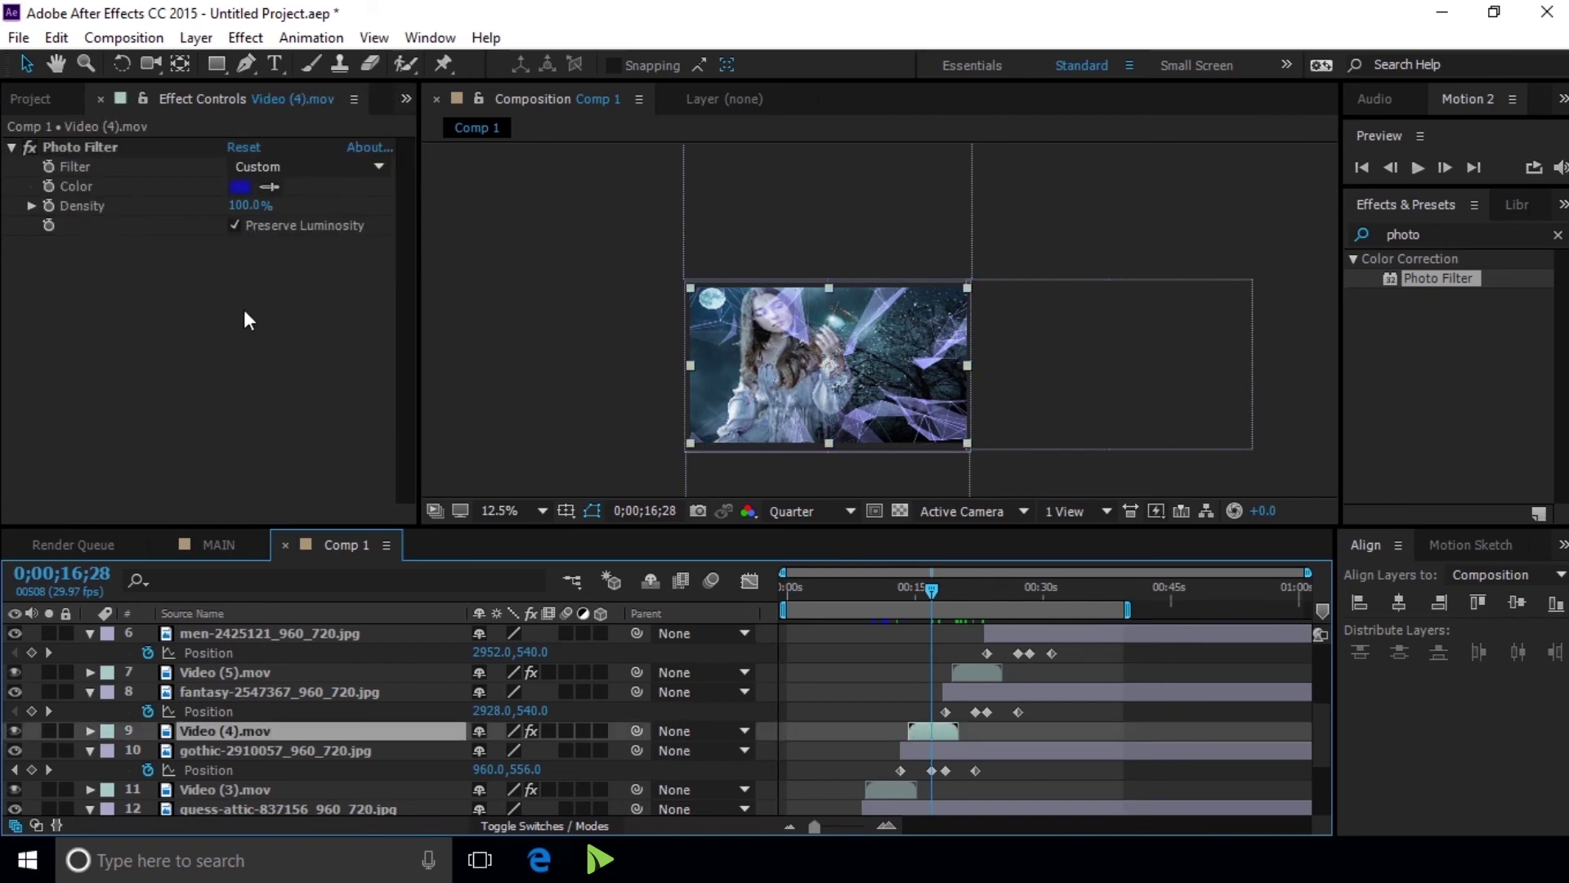
left_click(245, 186)
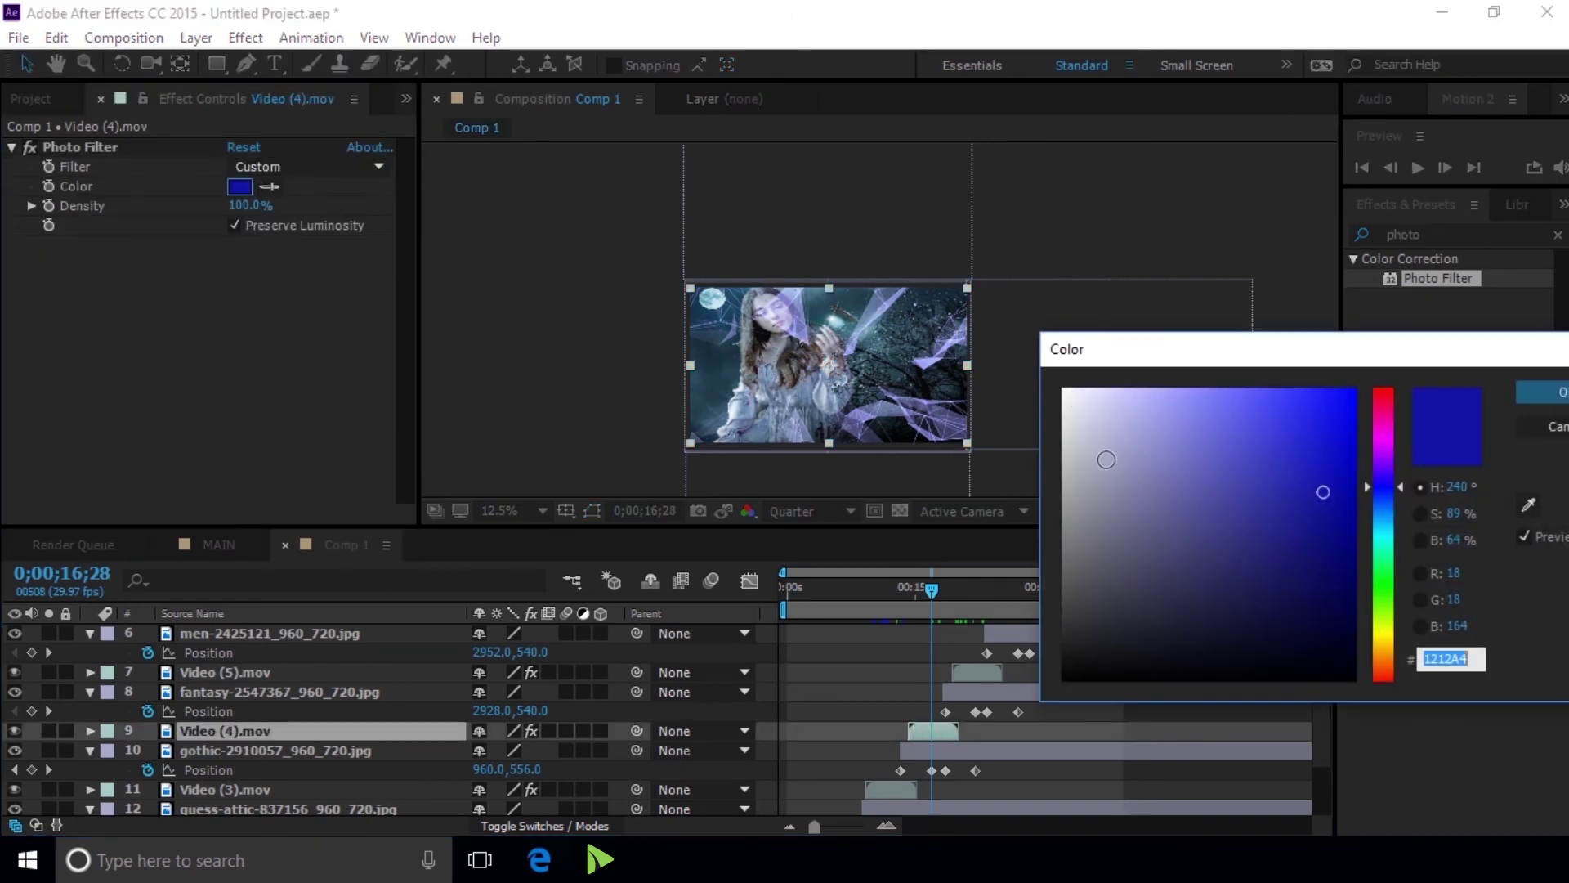
mouse_move(1384, 497)
left_mouse_down()
mouse_move(1381, 536)
mouse_move(1378, 522)
left_mouse_up()
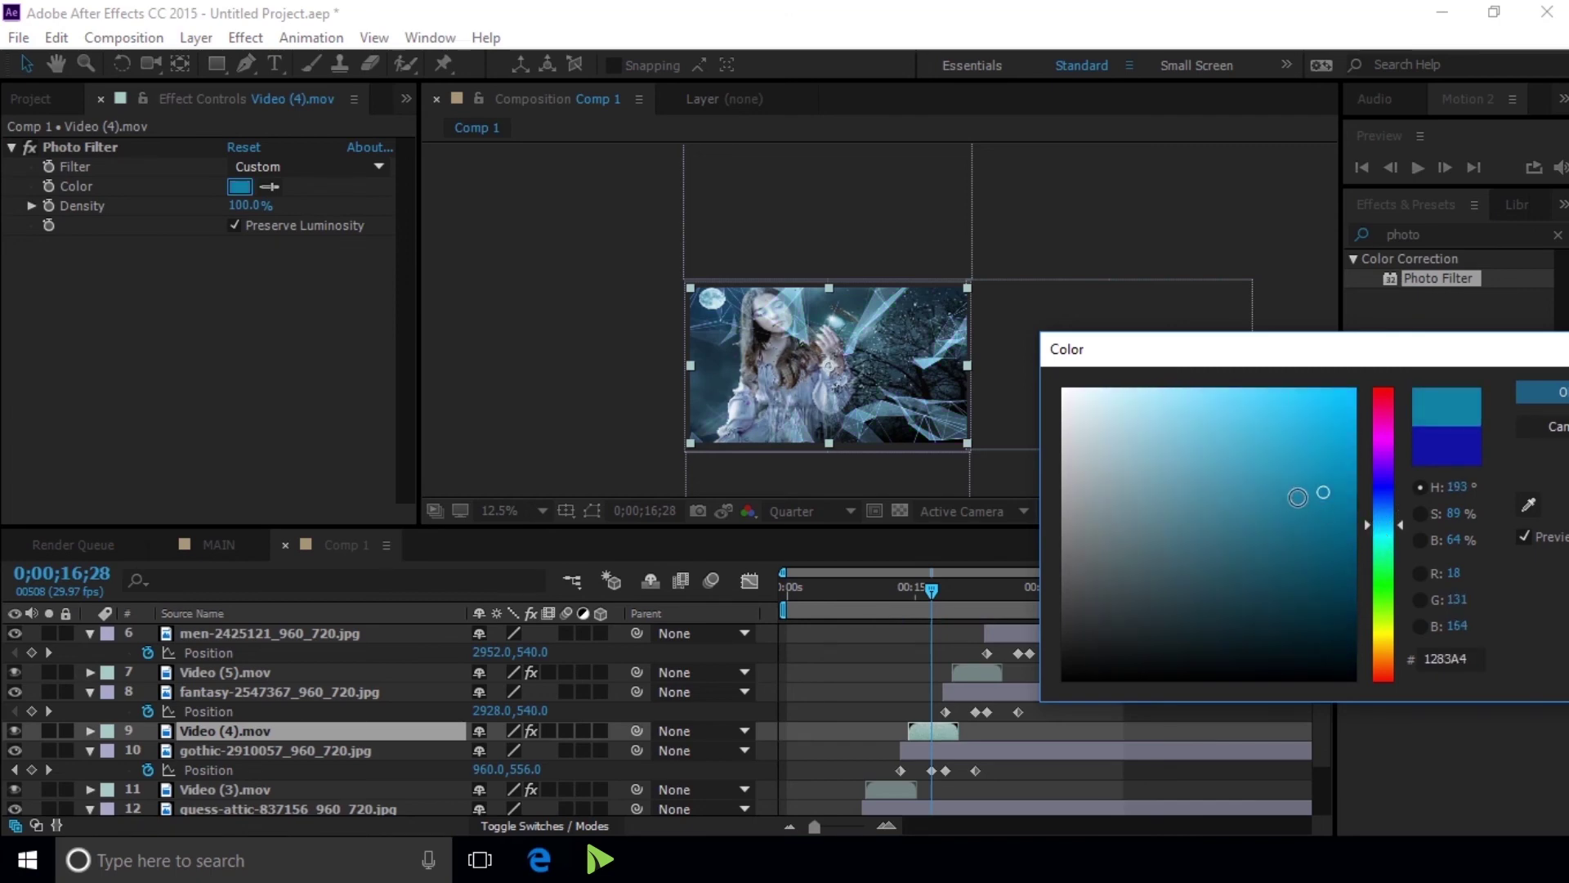
mouse_move(1320, 488)
left_mouse_down()
mouse_move(1217, 393)
mouse_move(1254, 442)
left_mouse_up()
left_click(1540, 399)
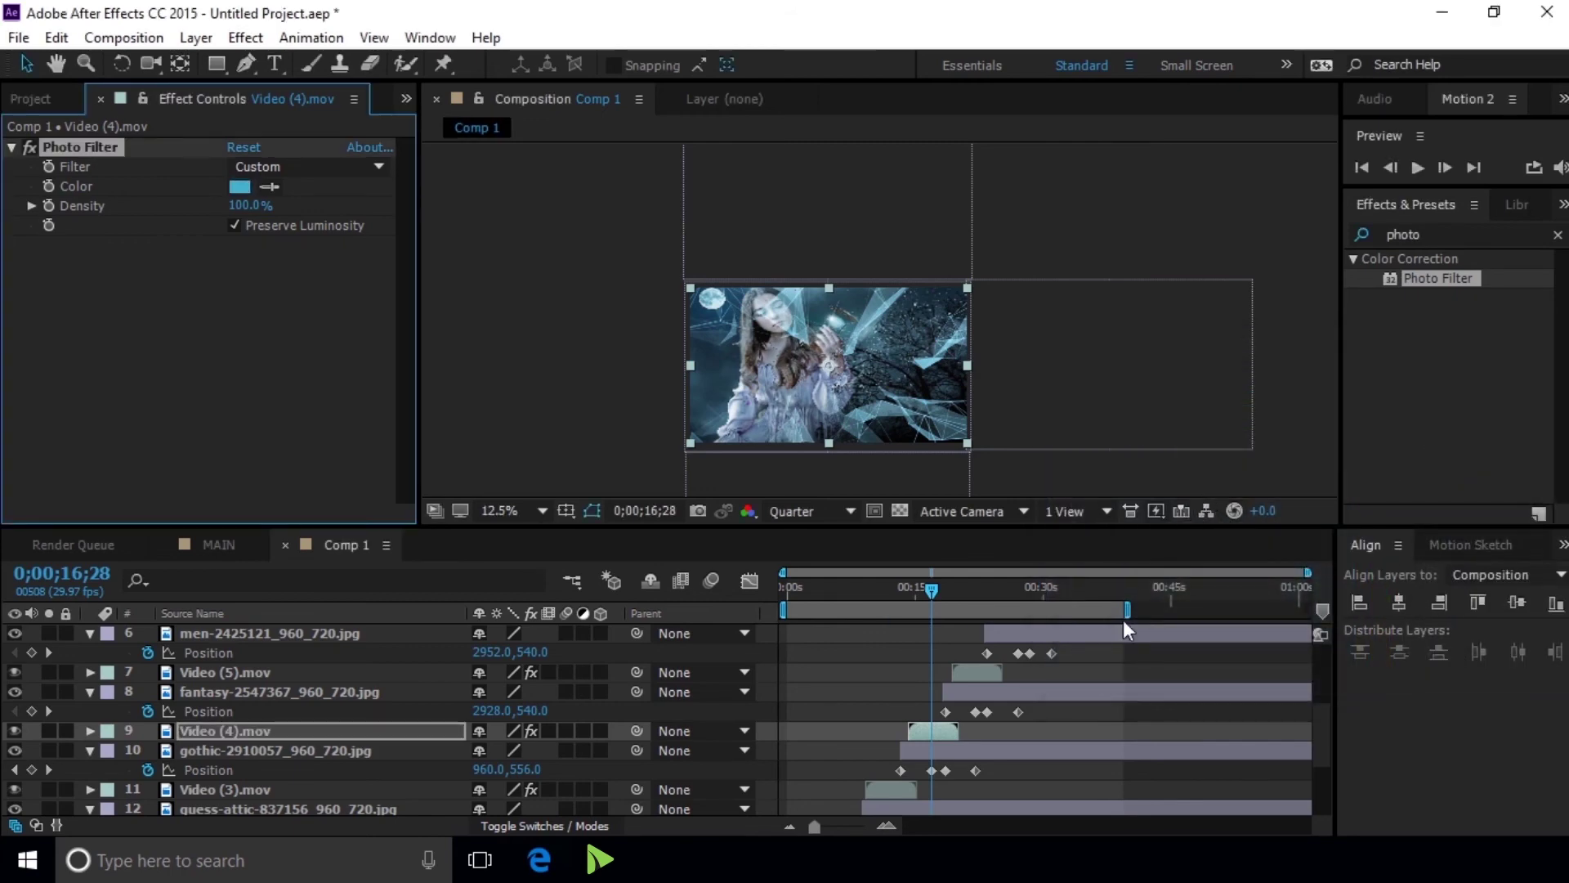
mouse_move(935, 590)
left_mouse_down()
mouse_move(1038, 599)
mouse_move(783, 577)
left_mouse_up()
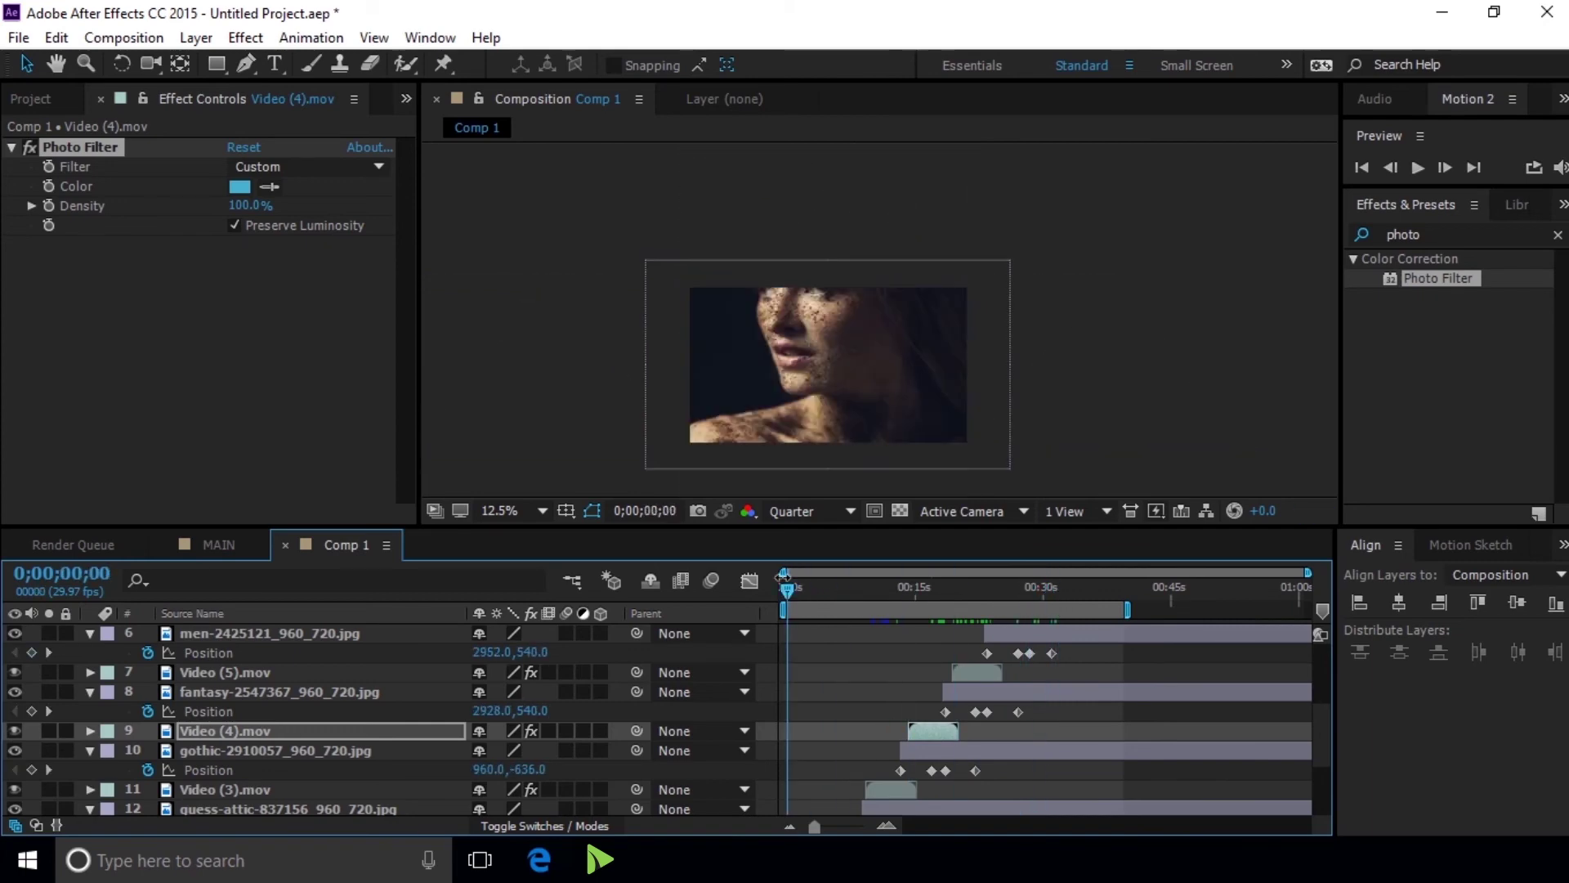
Drop Comp 1 into the MAIN composition and turn on its 3D switch
left_click(217, 543)
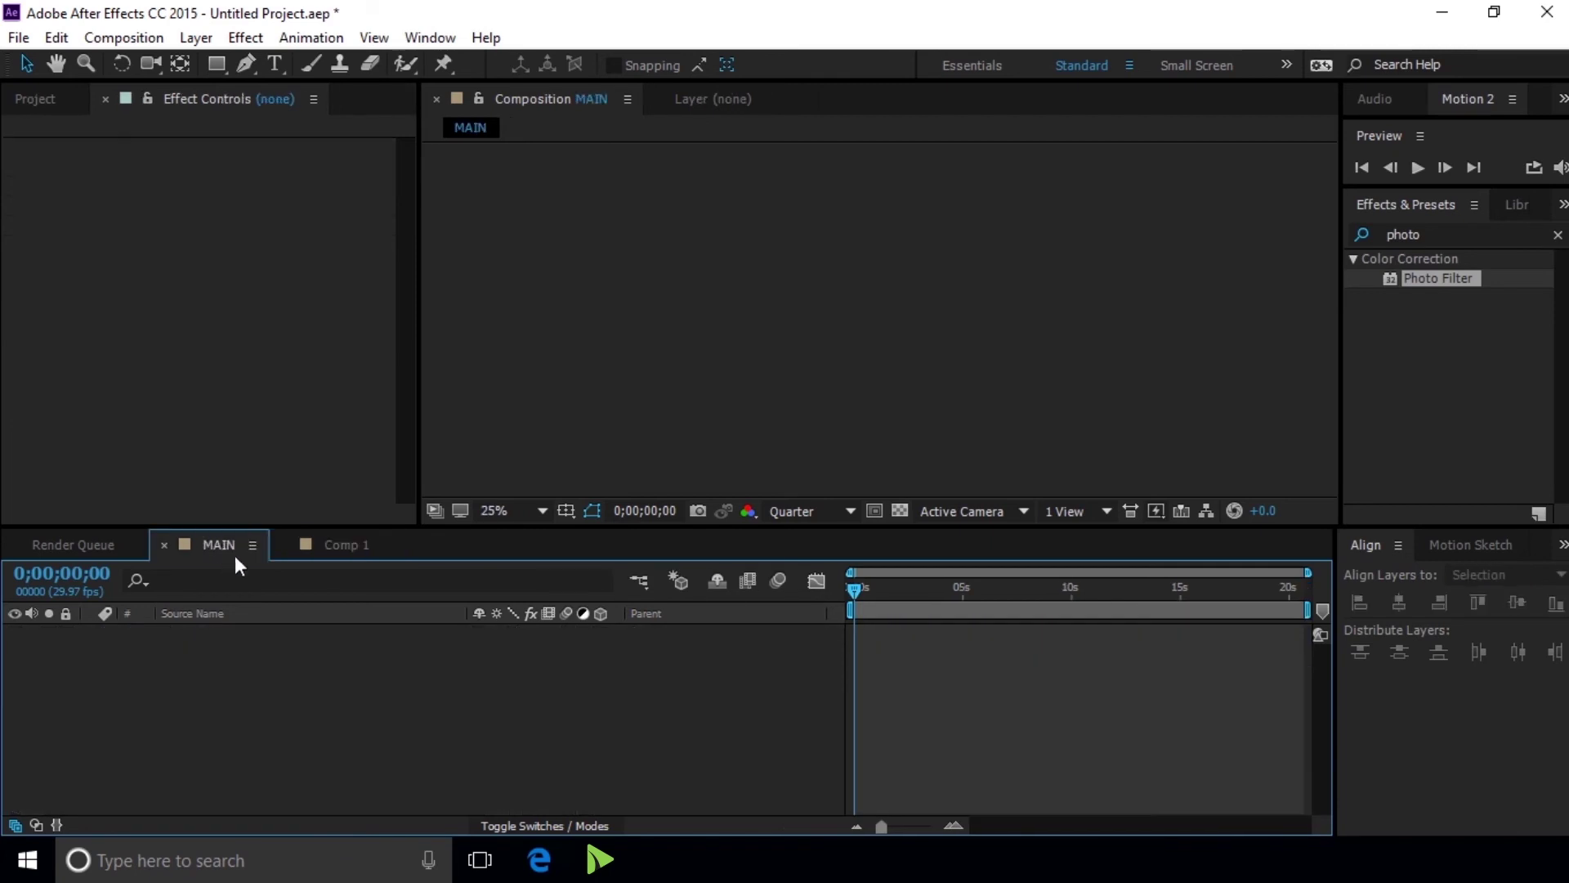
left_click(38, 99)
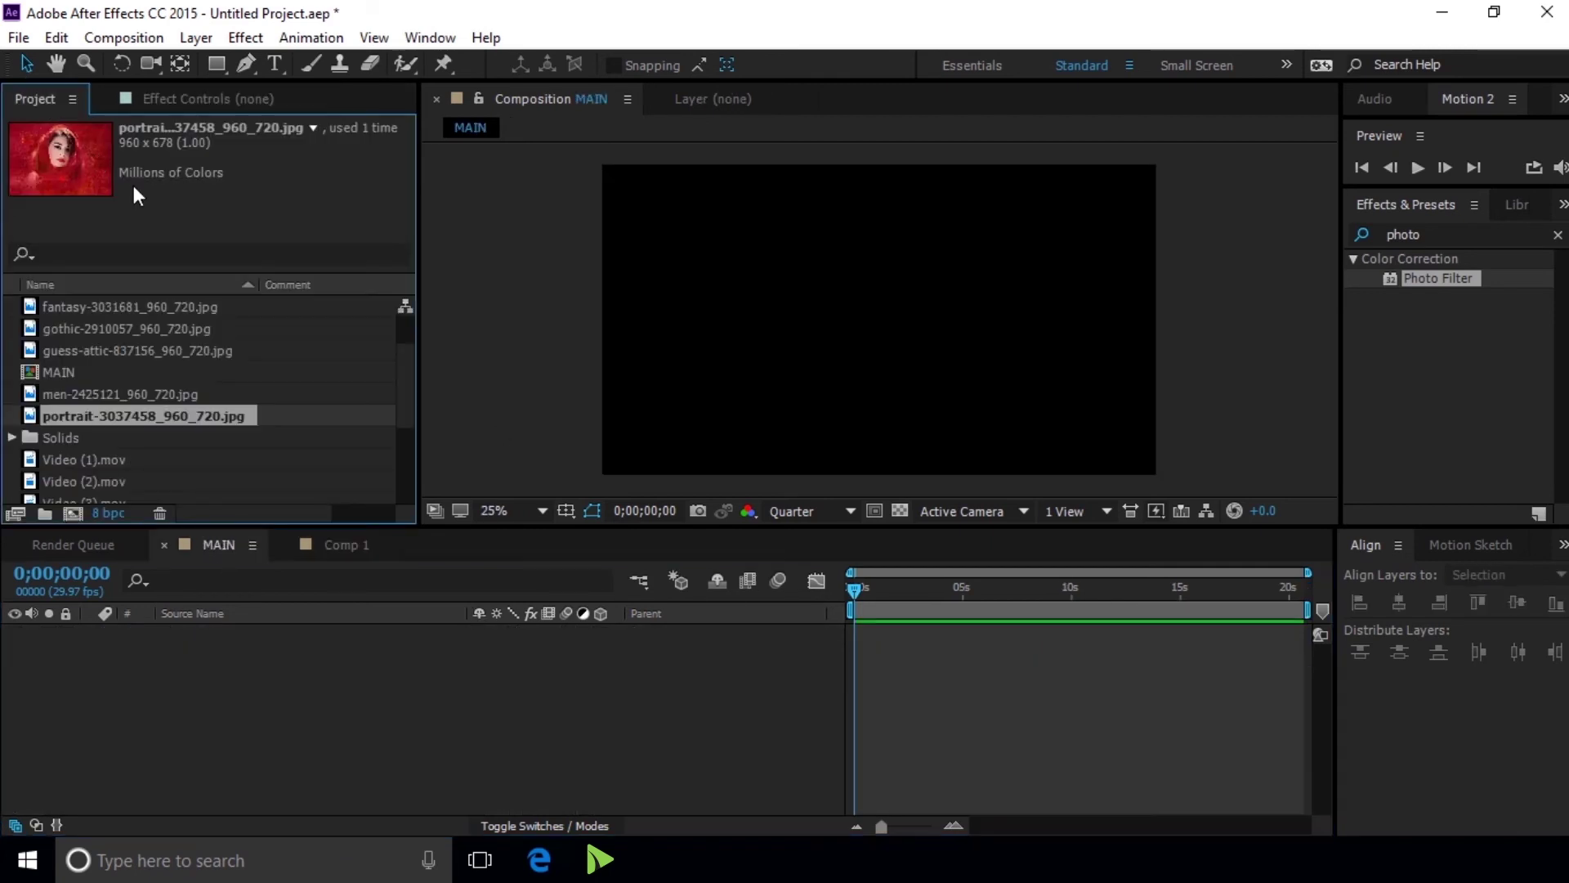
scroll(128, 343, "up", 1)
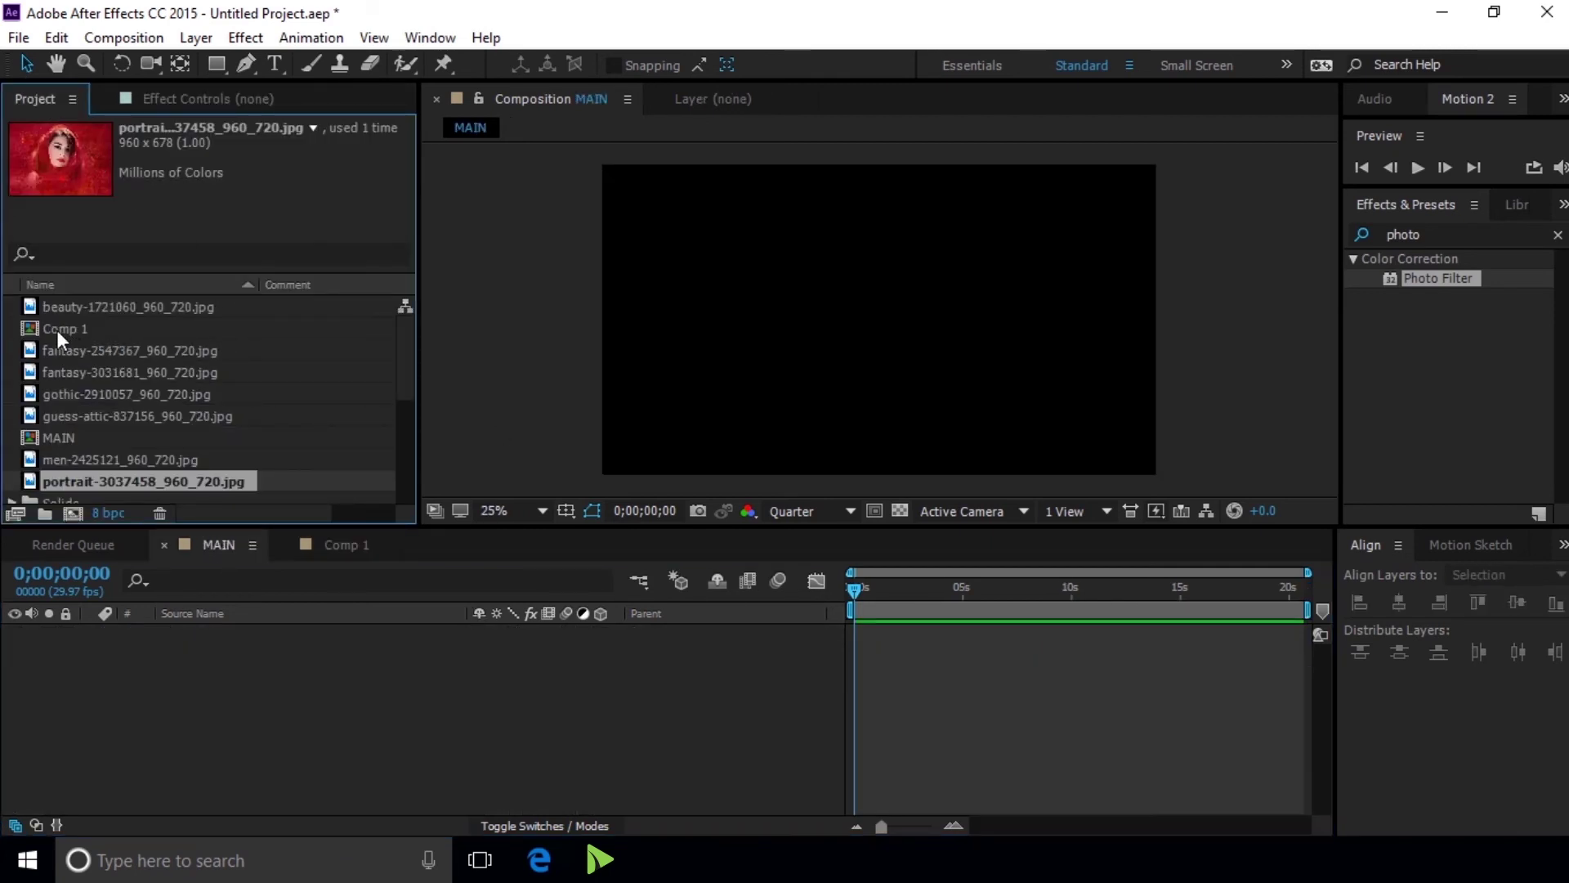
left_click_drag(57, 330, 241, 660)
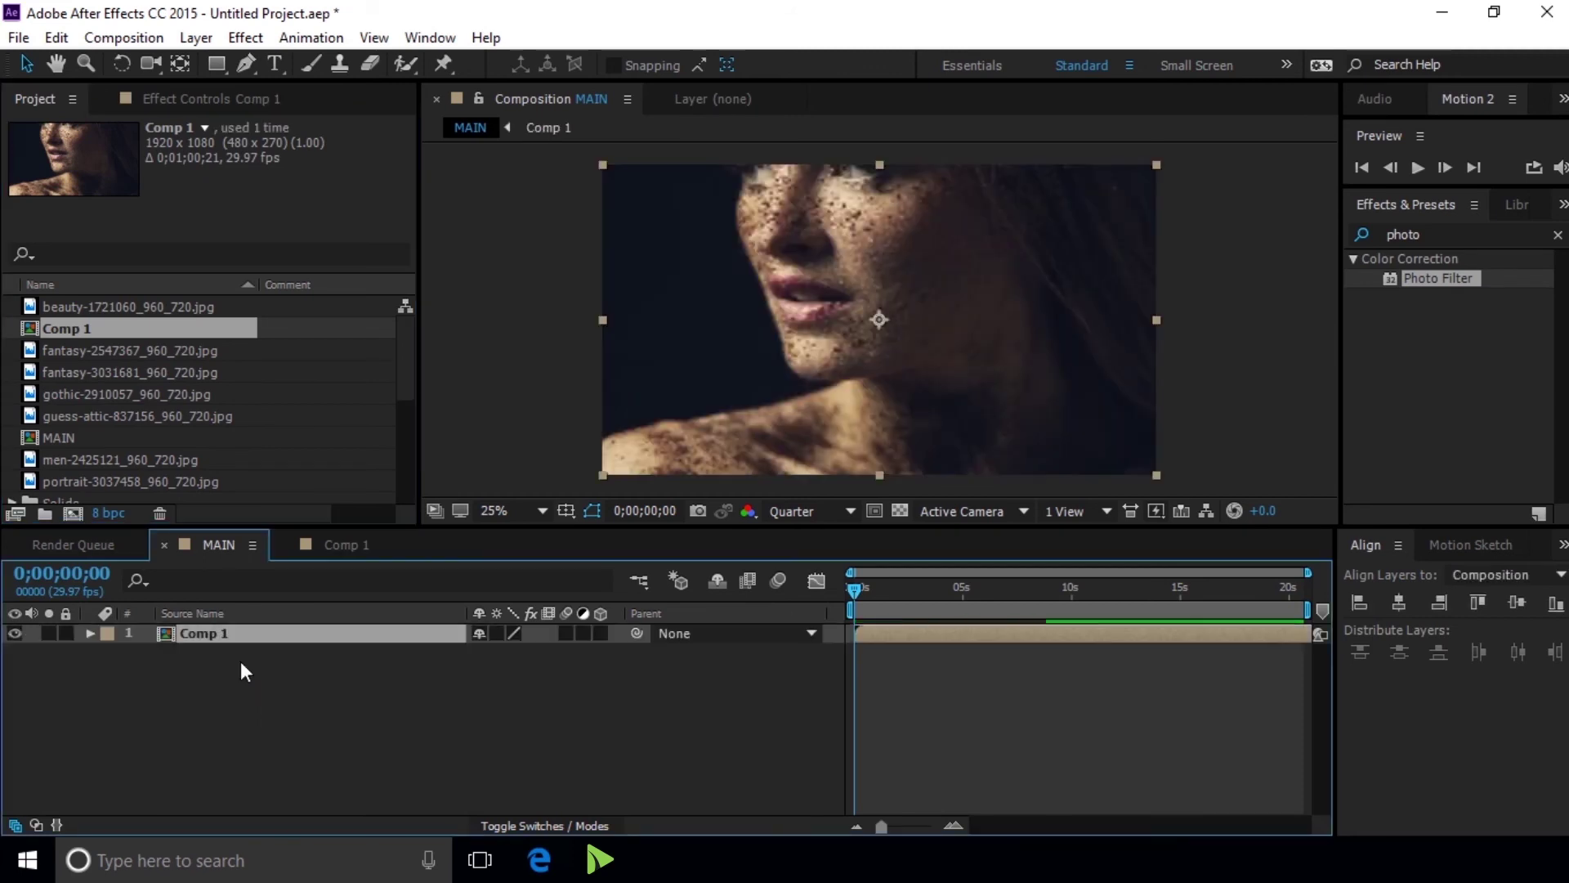
right_click(354, 724)
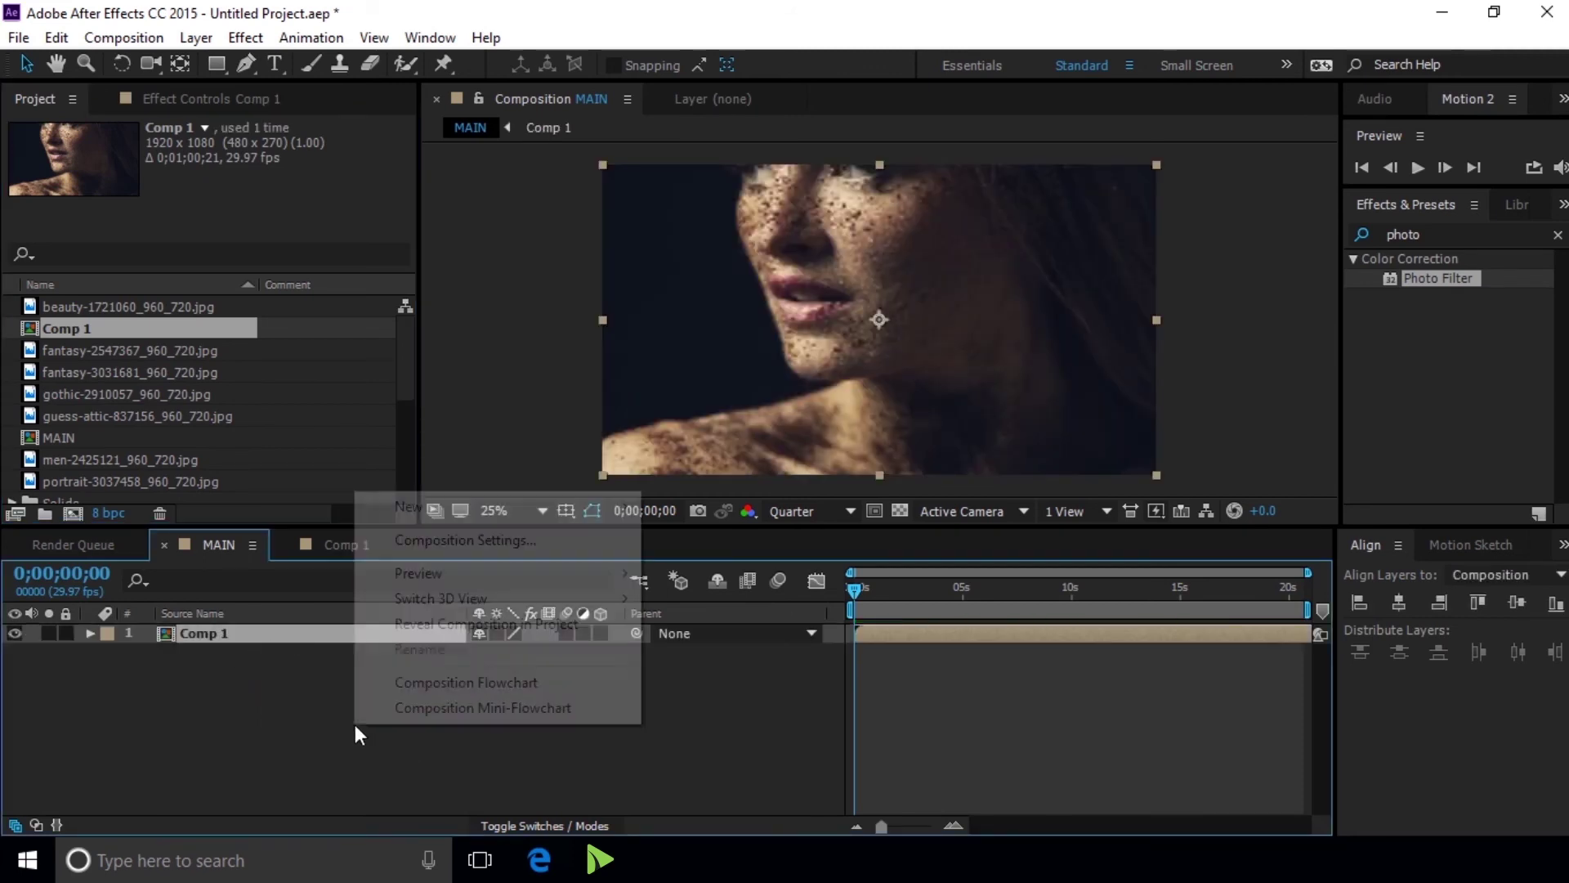
left_click(718, 715)
left_click(601, 634)
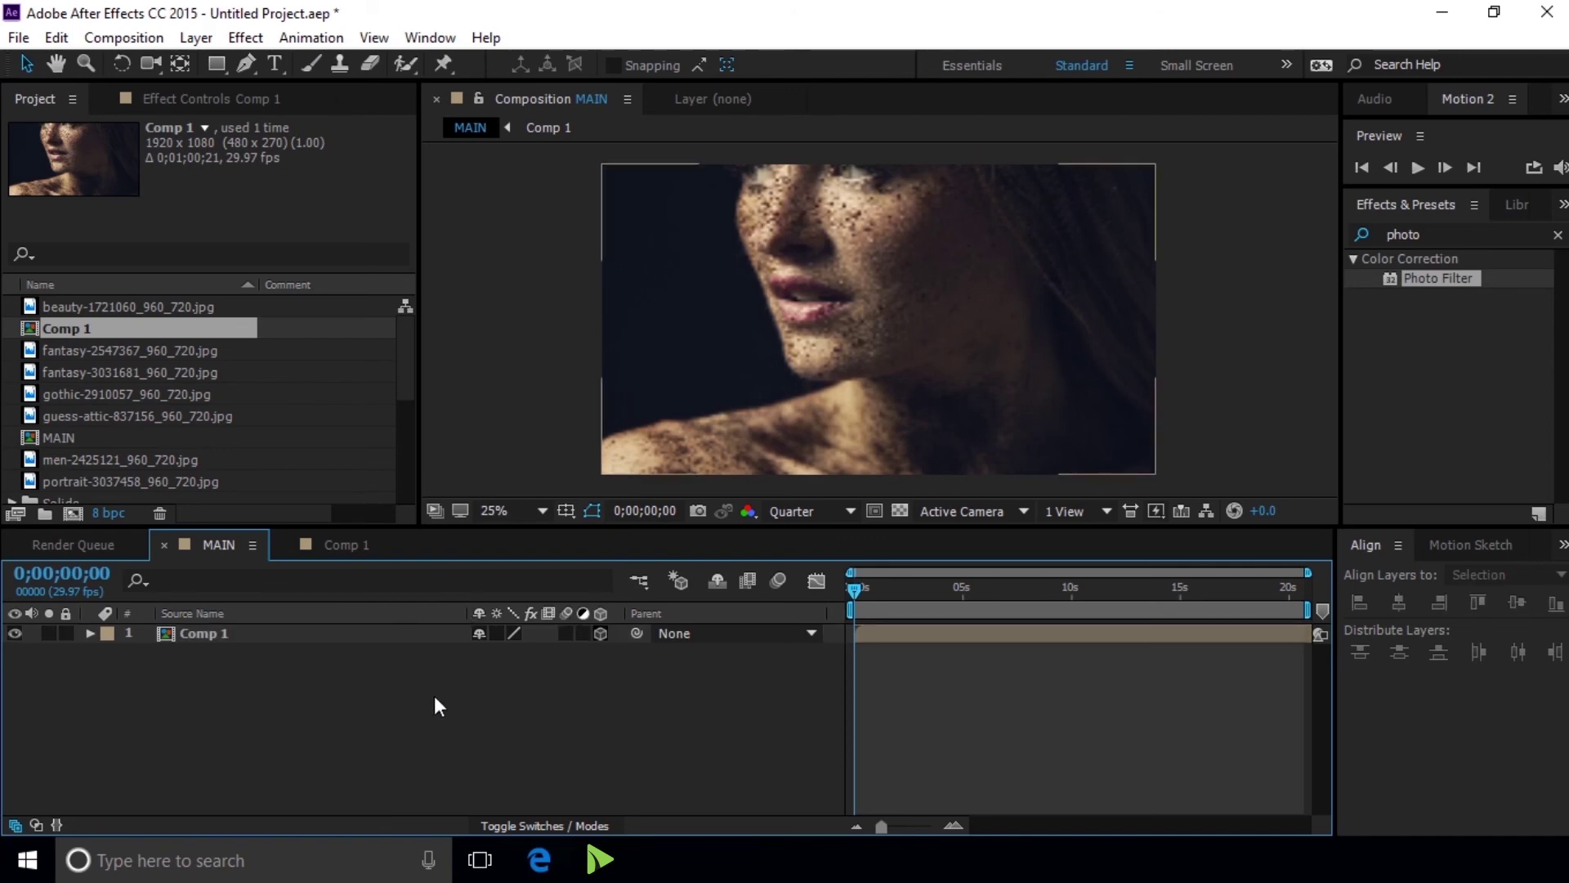
Add a new Camera 1 layer to MAIN with default settings
right_click(404, 695)
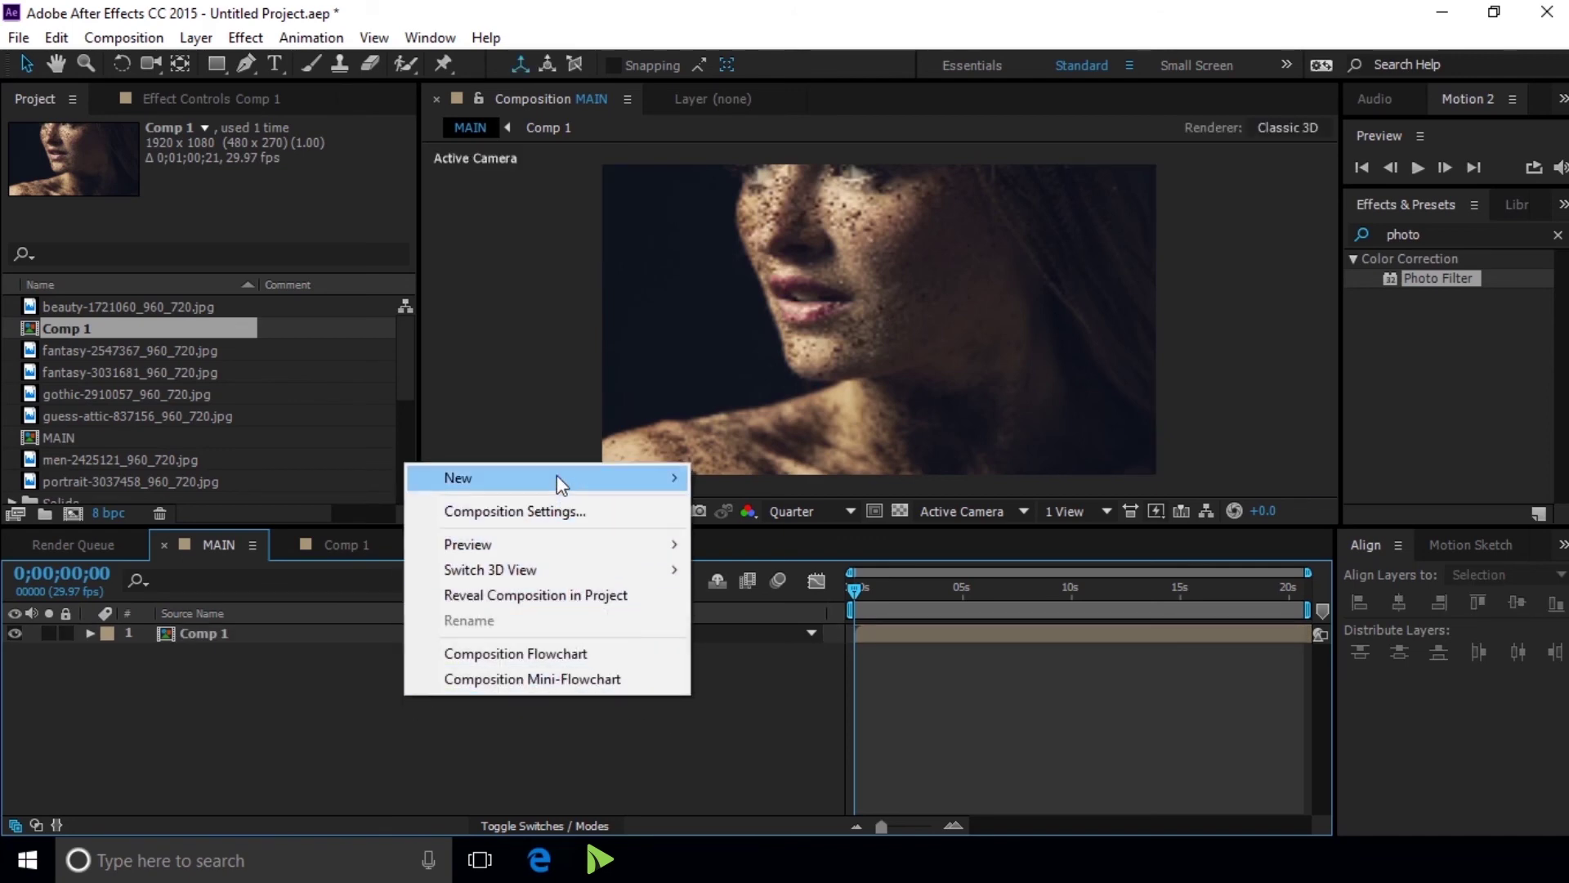
mouse_move(556, 476)
left_click(811, 592)
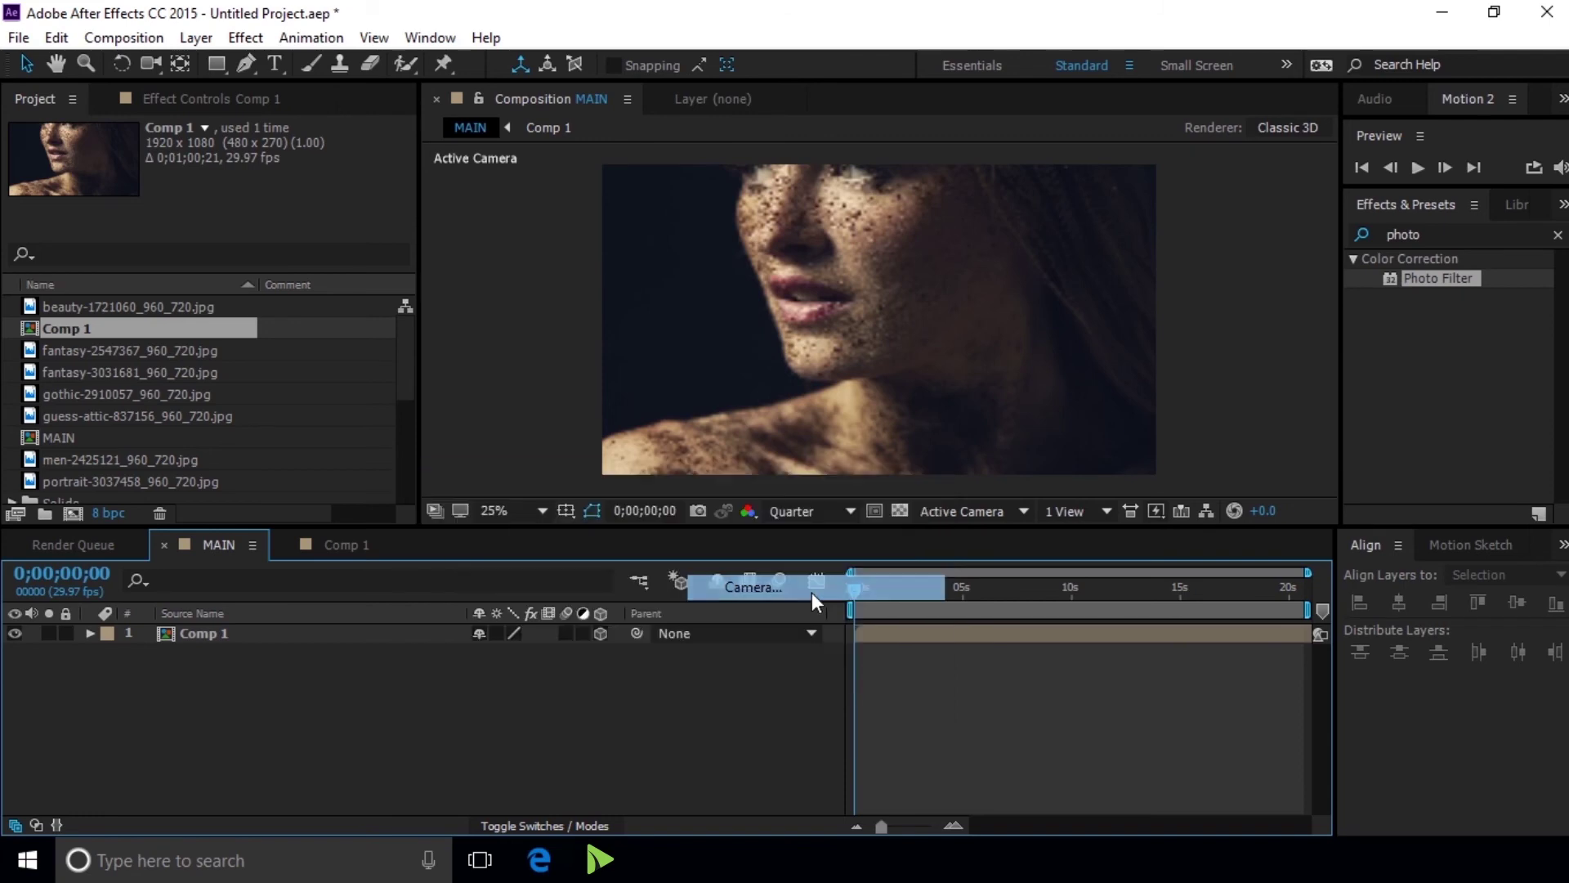
left_click(1005, 676)
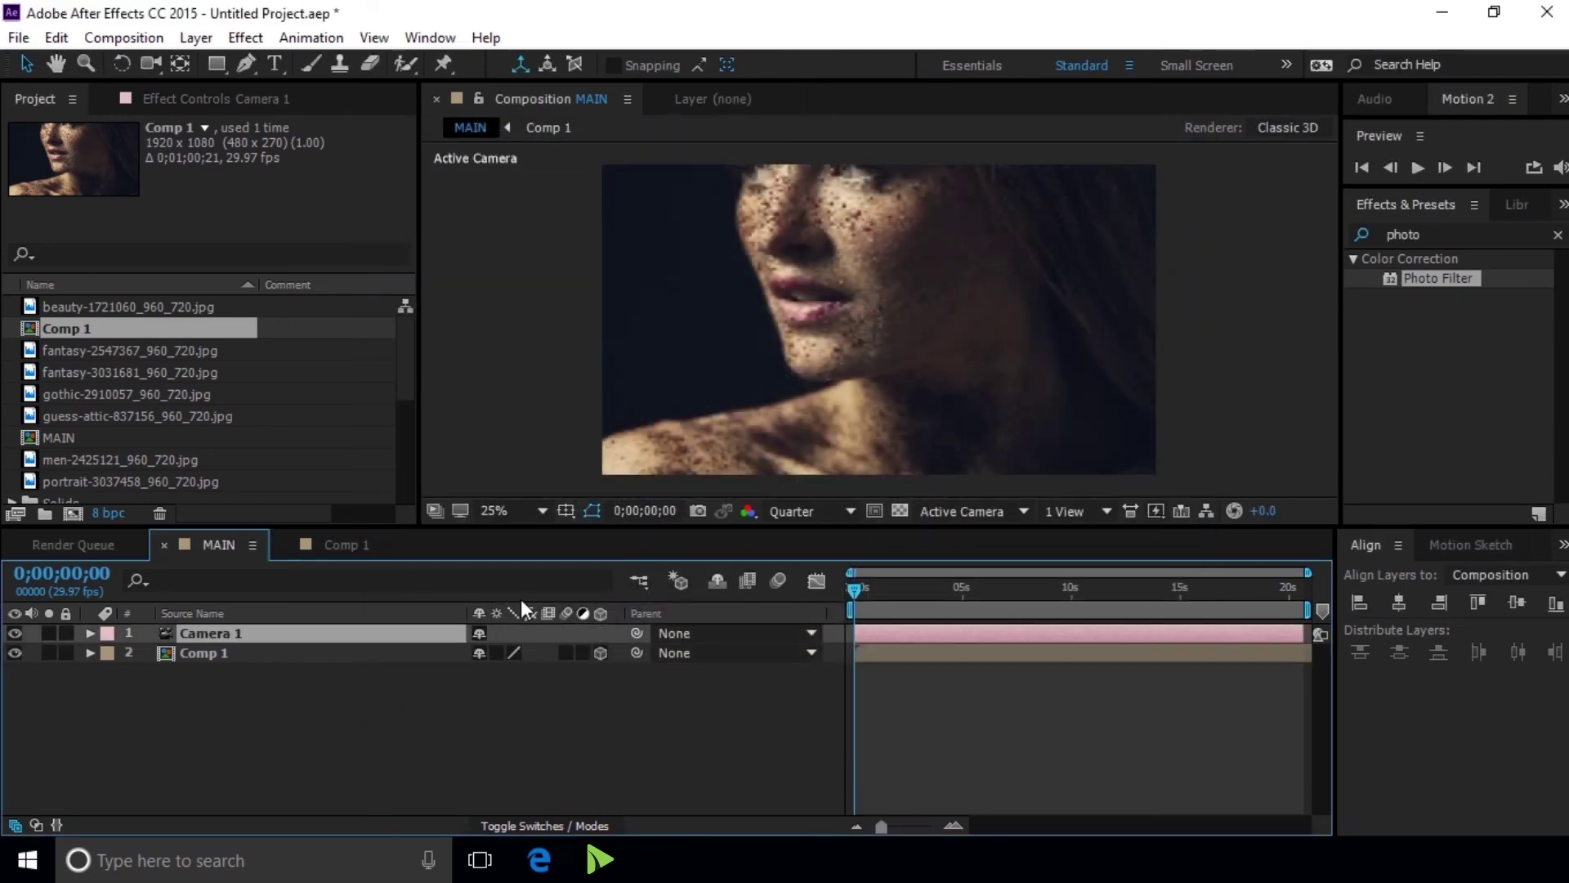
Scale the Comp 1 layer to 103%
left_click(240, 650)
key("s")
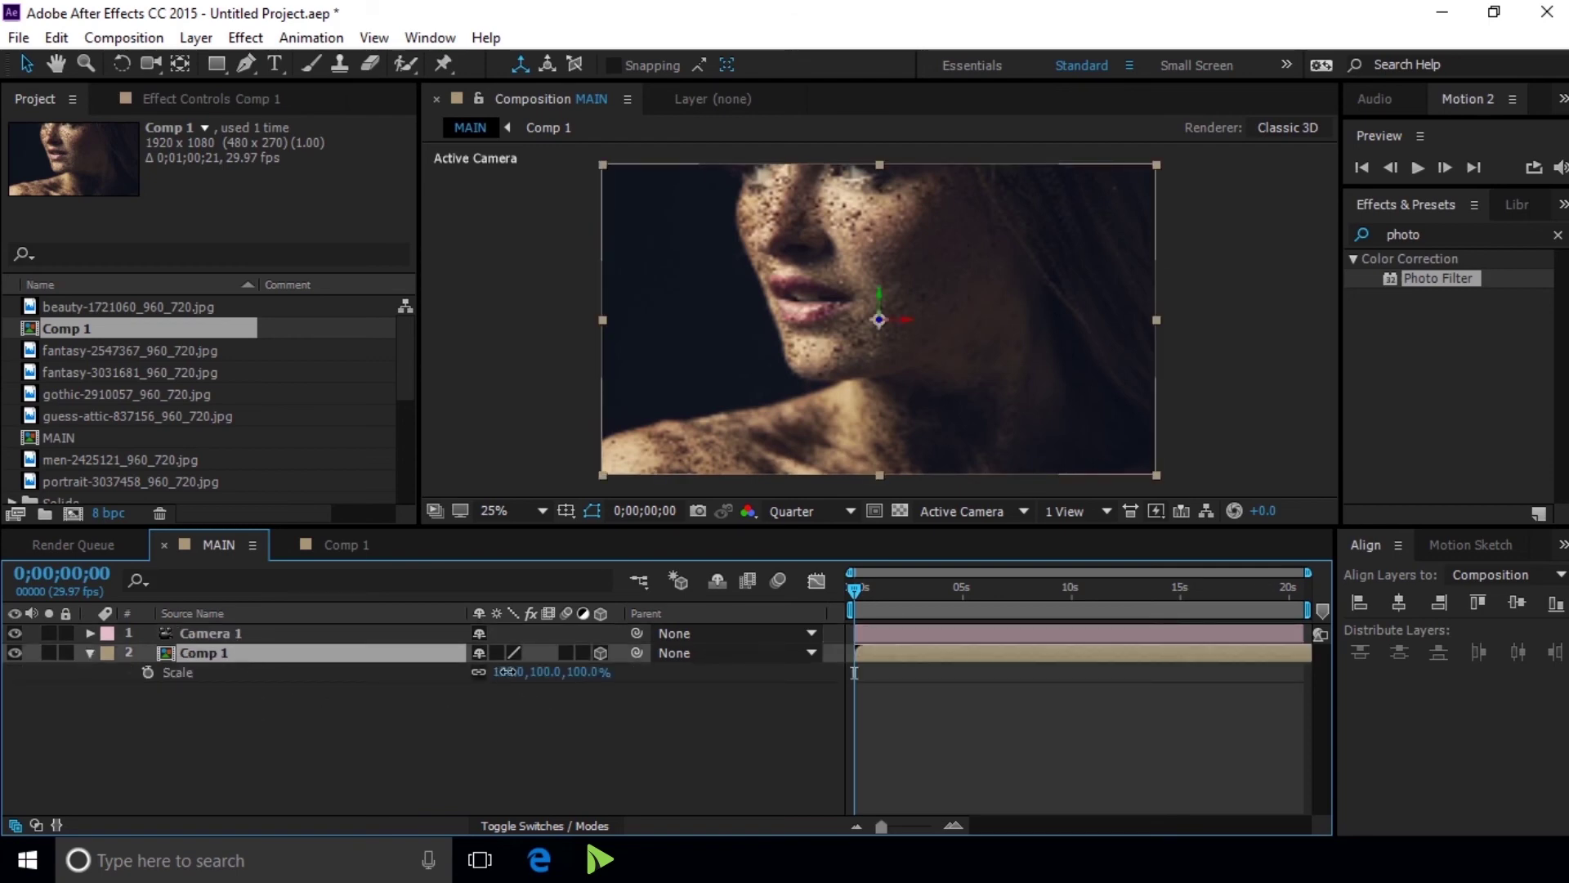
left_click_drag(505, 670, 514, 670)
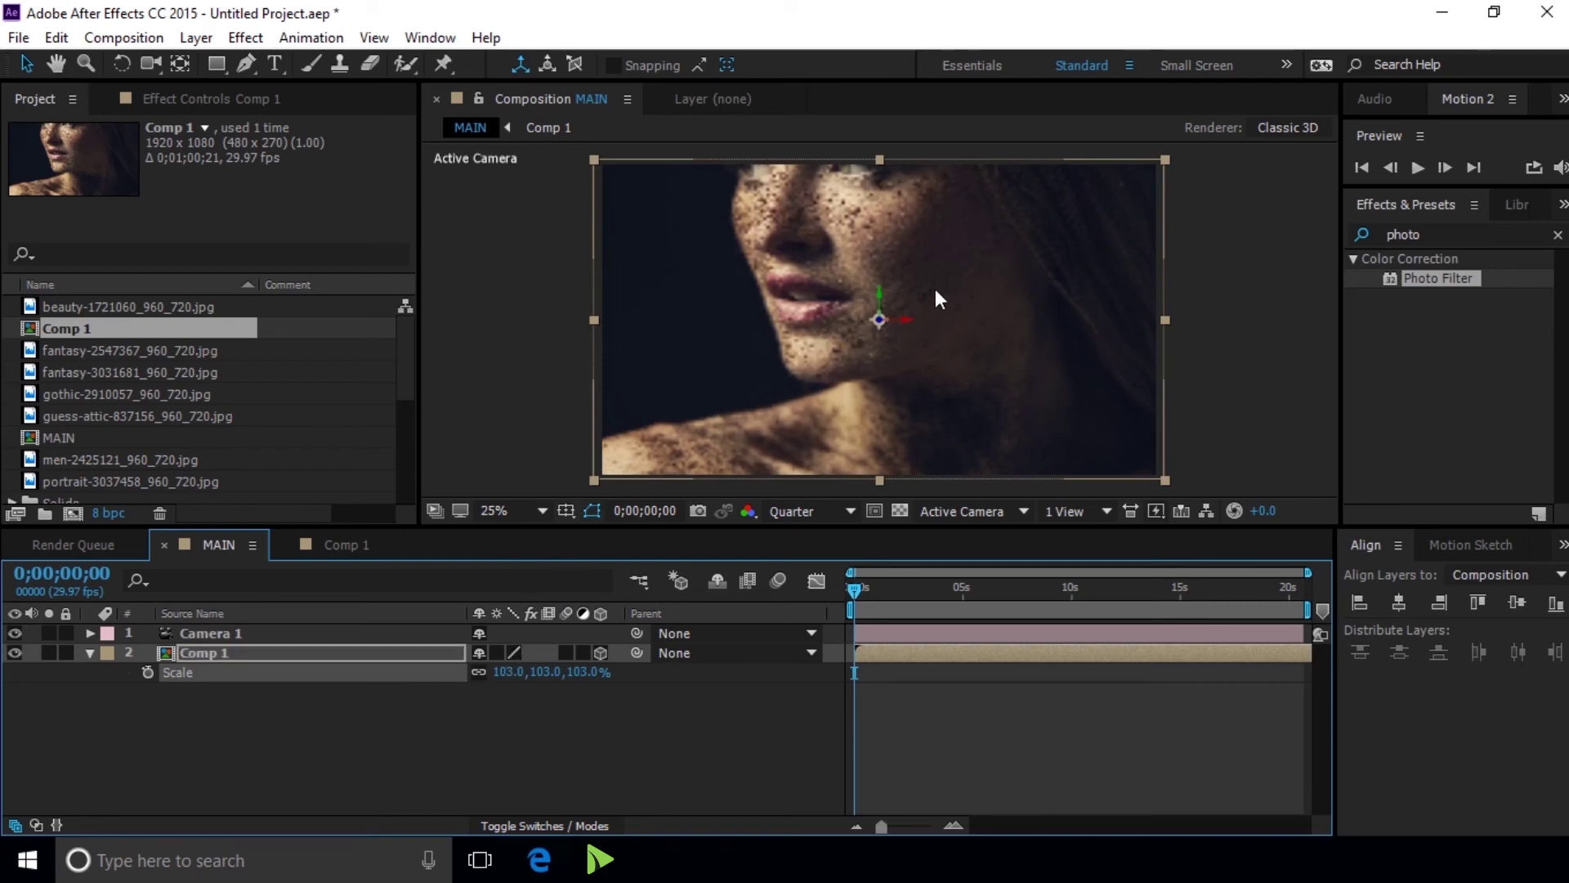
key("comma")
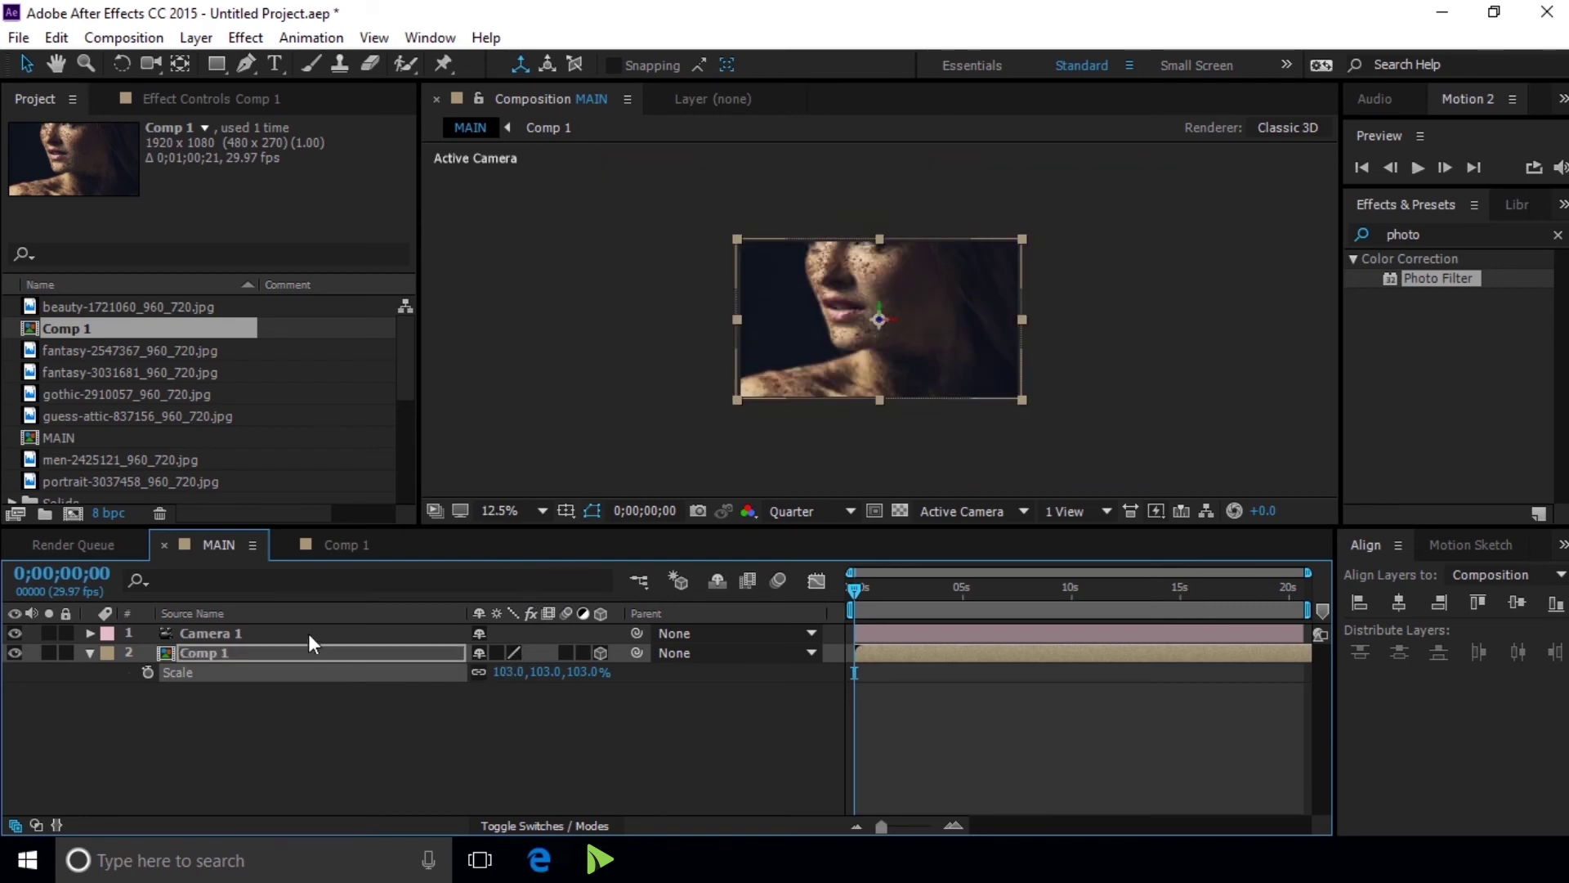
Add a wiggle(2,1) expression to Camera 1's Orientation
left_click(307, 634)
key("r")
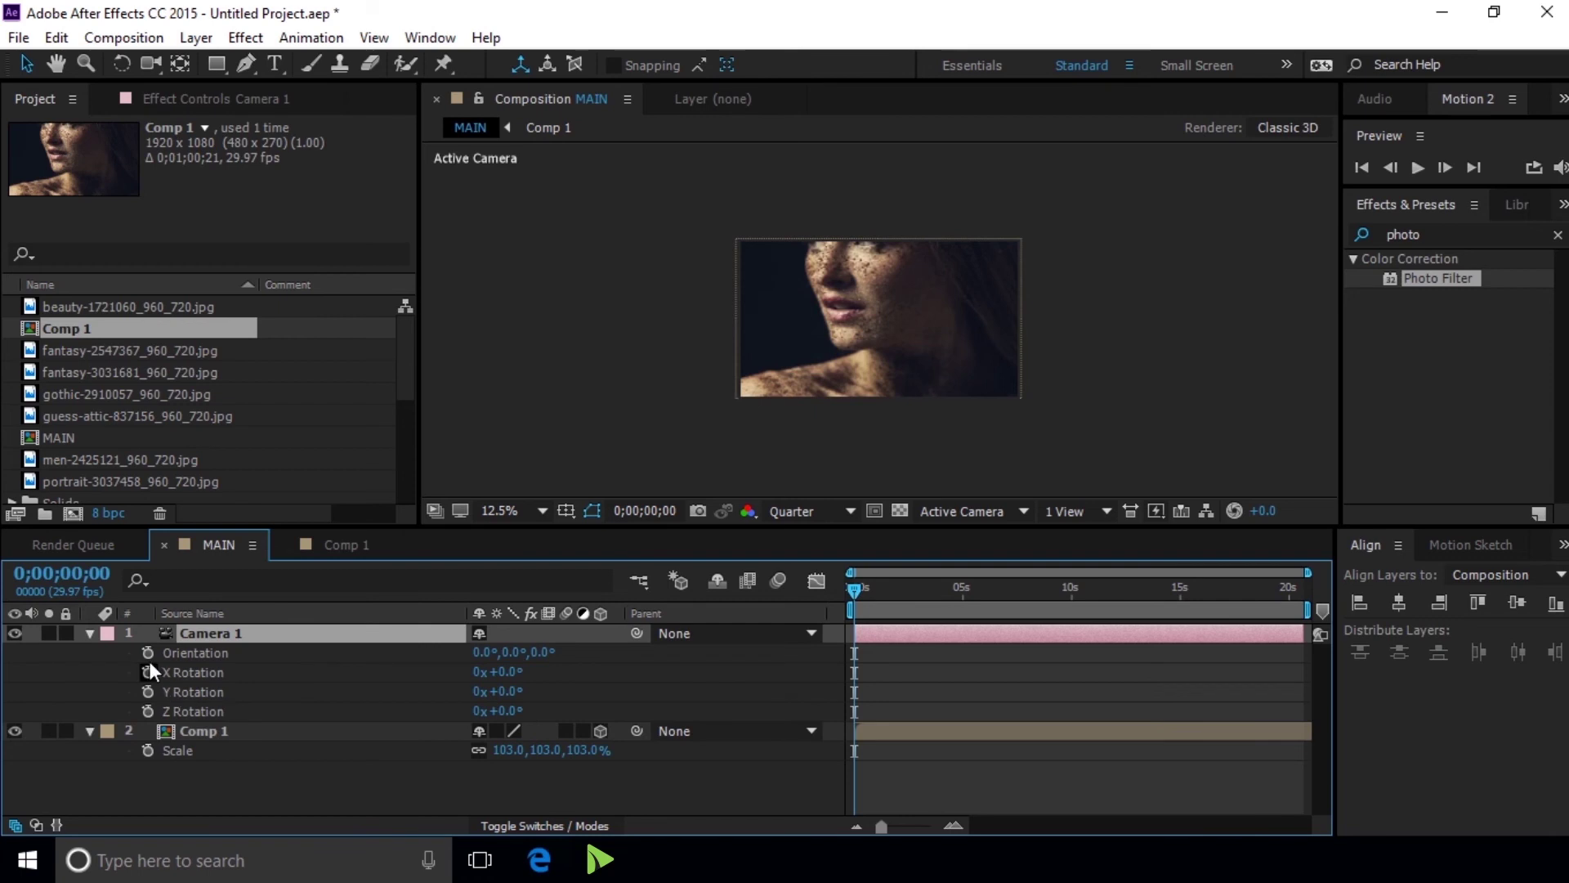
left_click(144, 653, "alt")
type("wiggle(2,1")
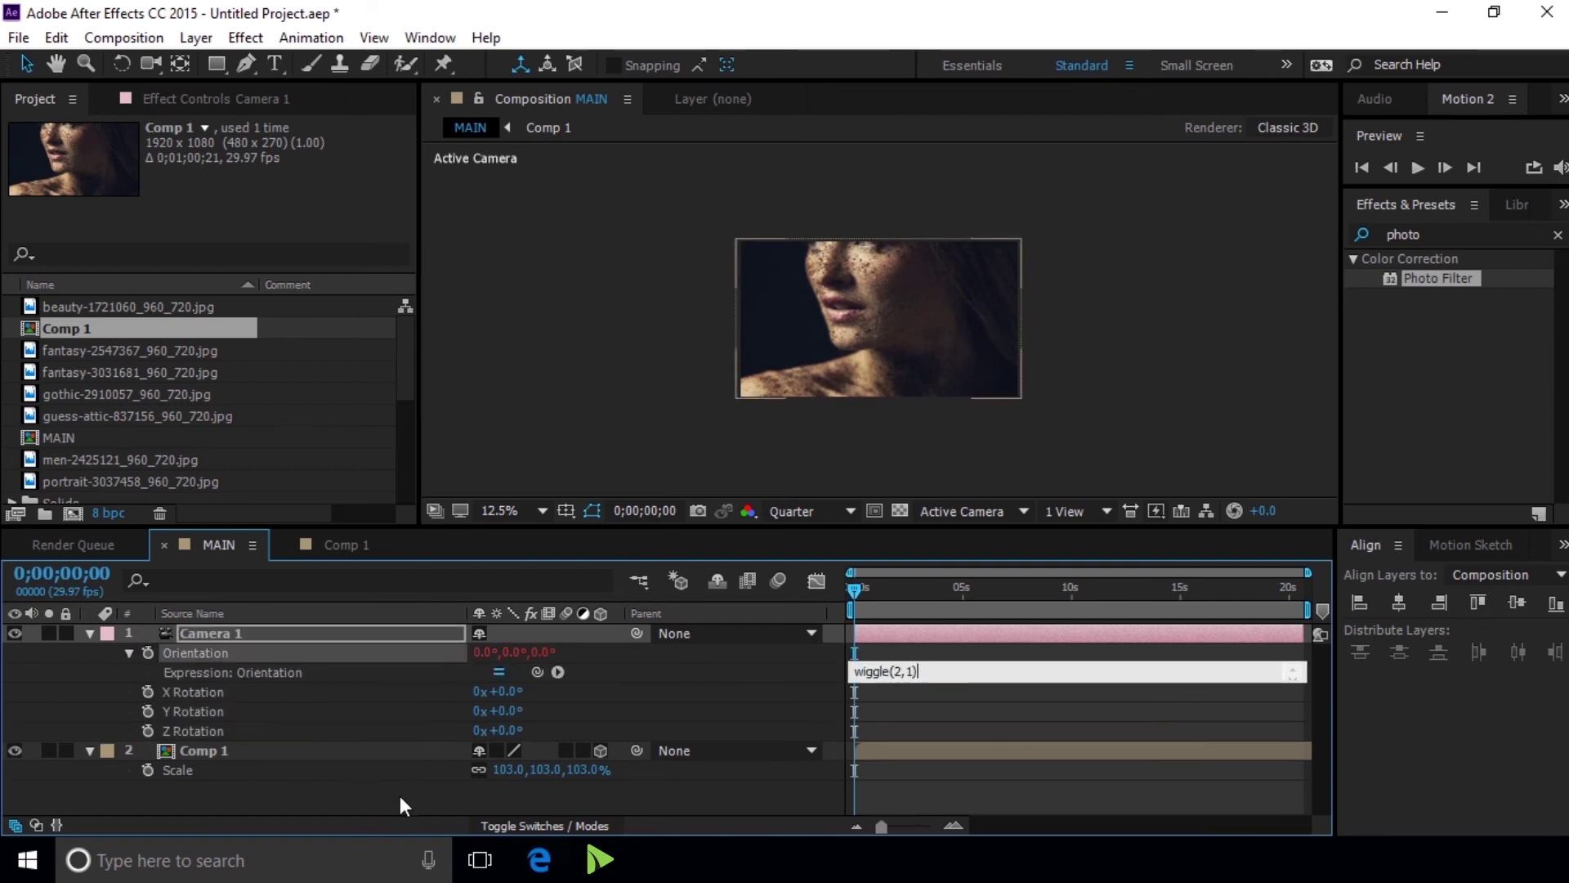
left_click(916, 697)
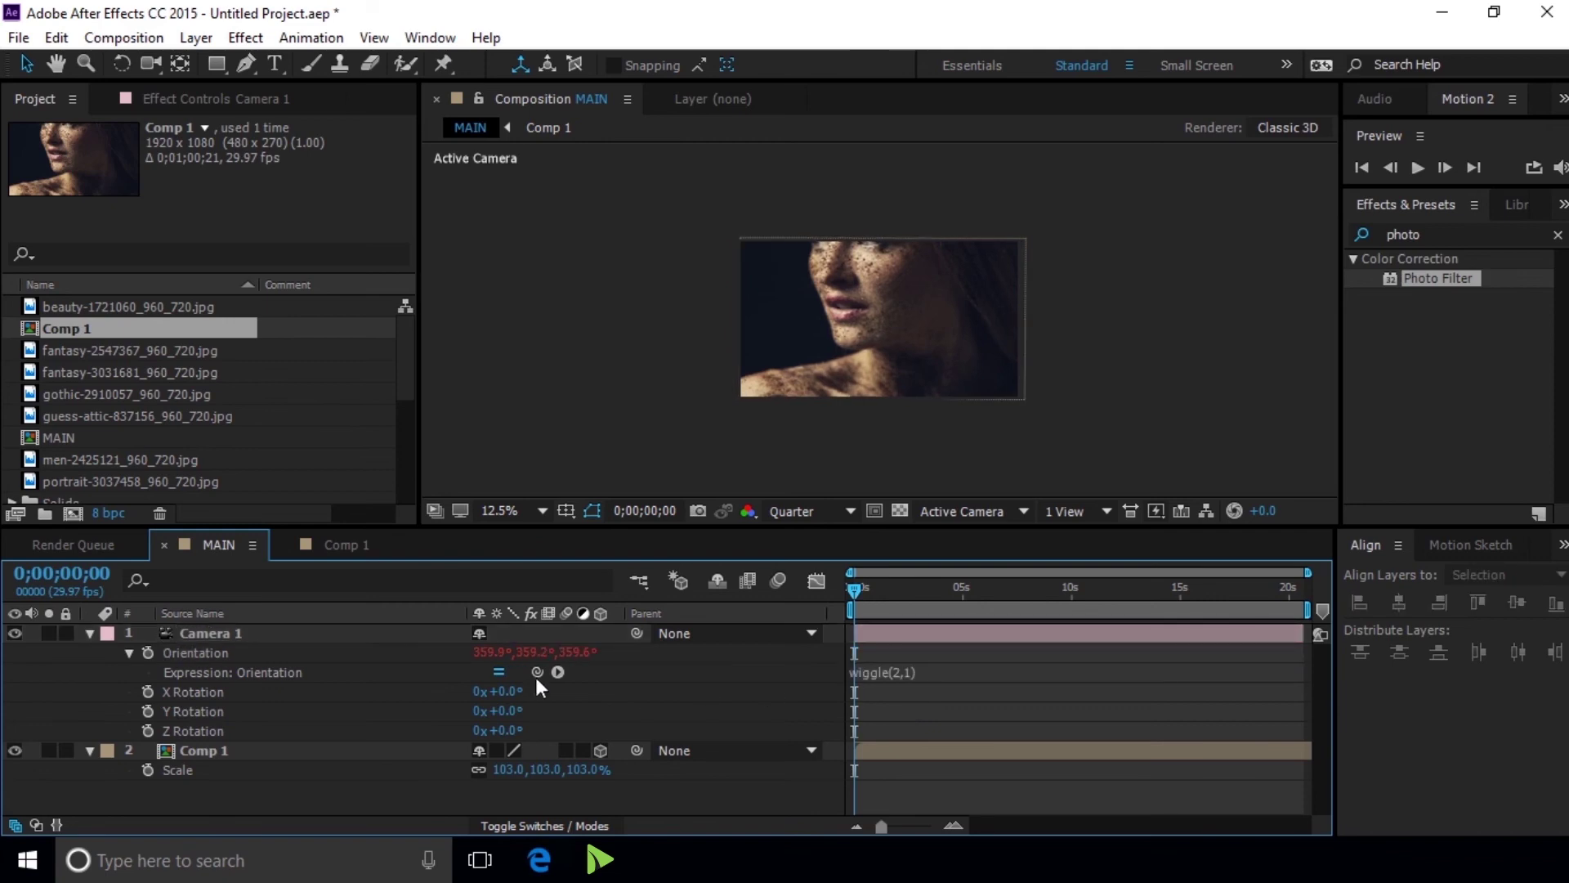
Add a wiggle(2,50) expression to Camera 1's Position
left_click(255, 634)
key("p")
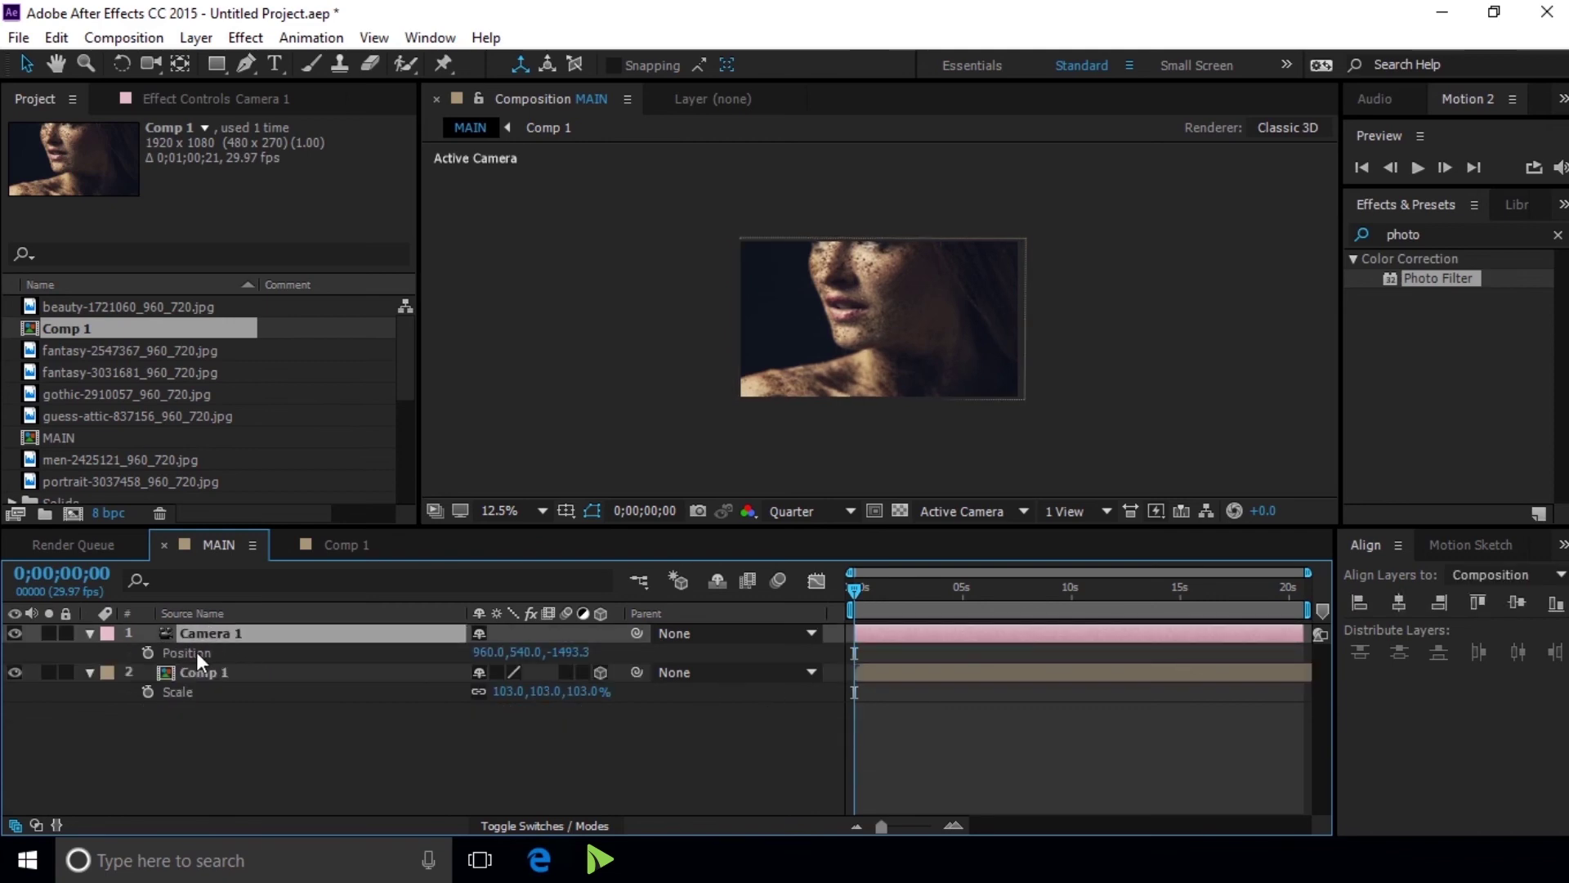
left_click(144, 653, "alt")
type("wiggle(2,50")
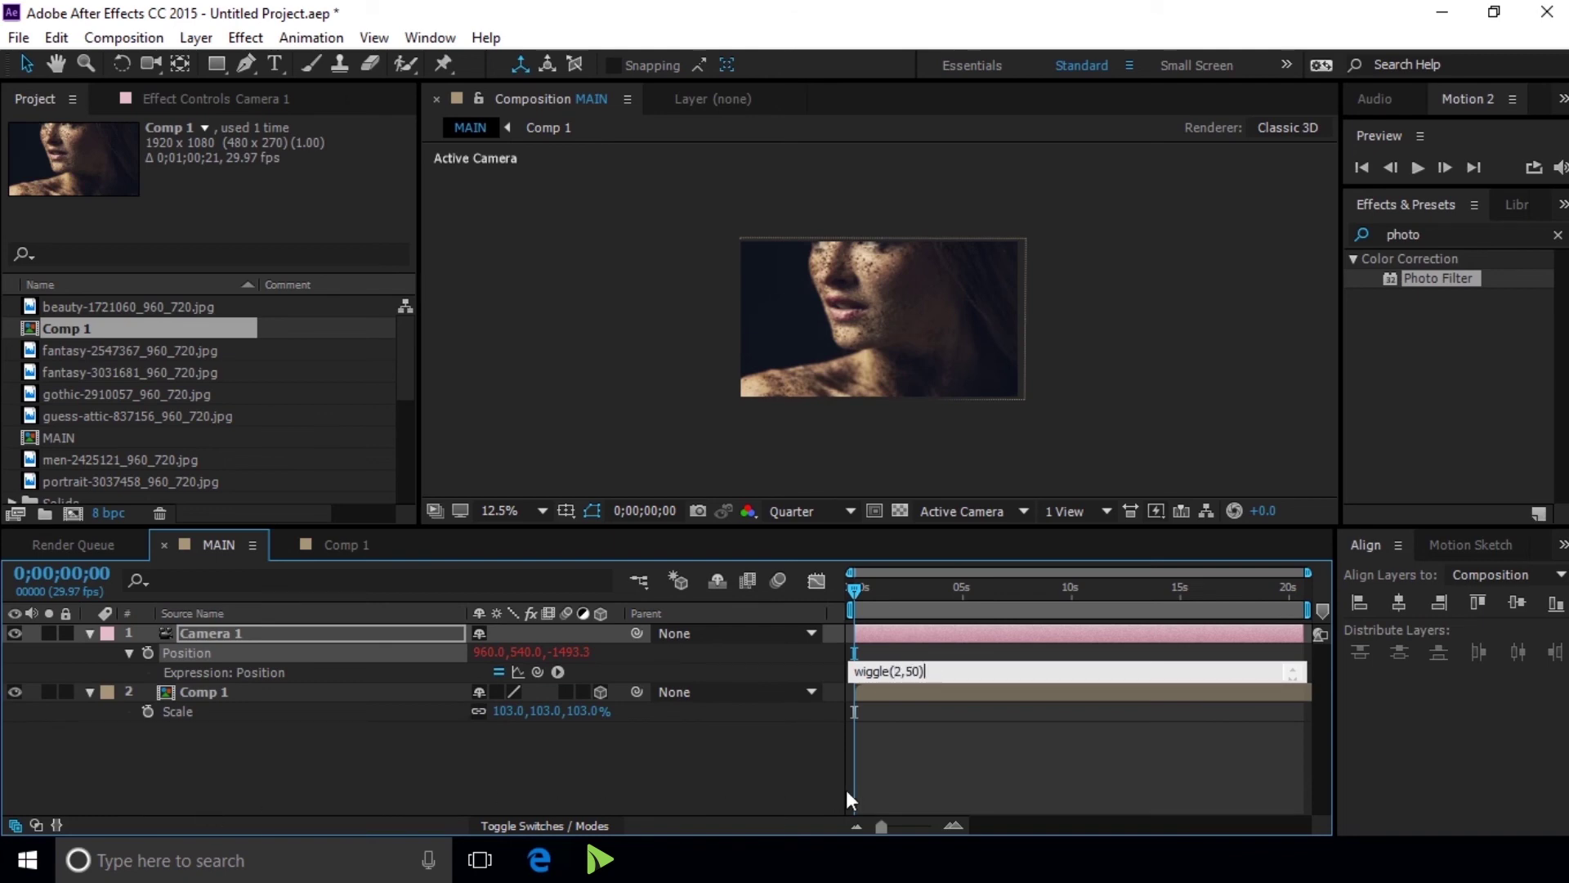
left_click(934, 758)
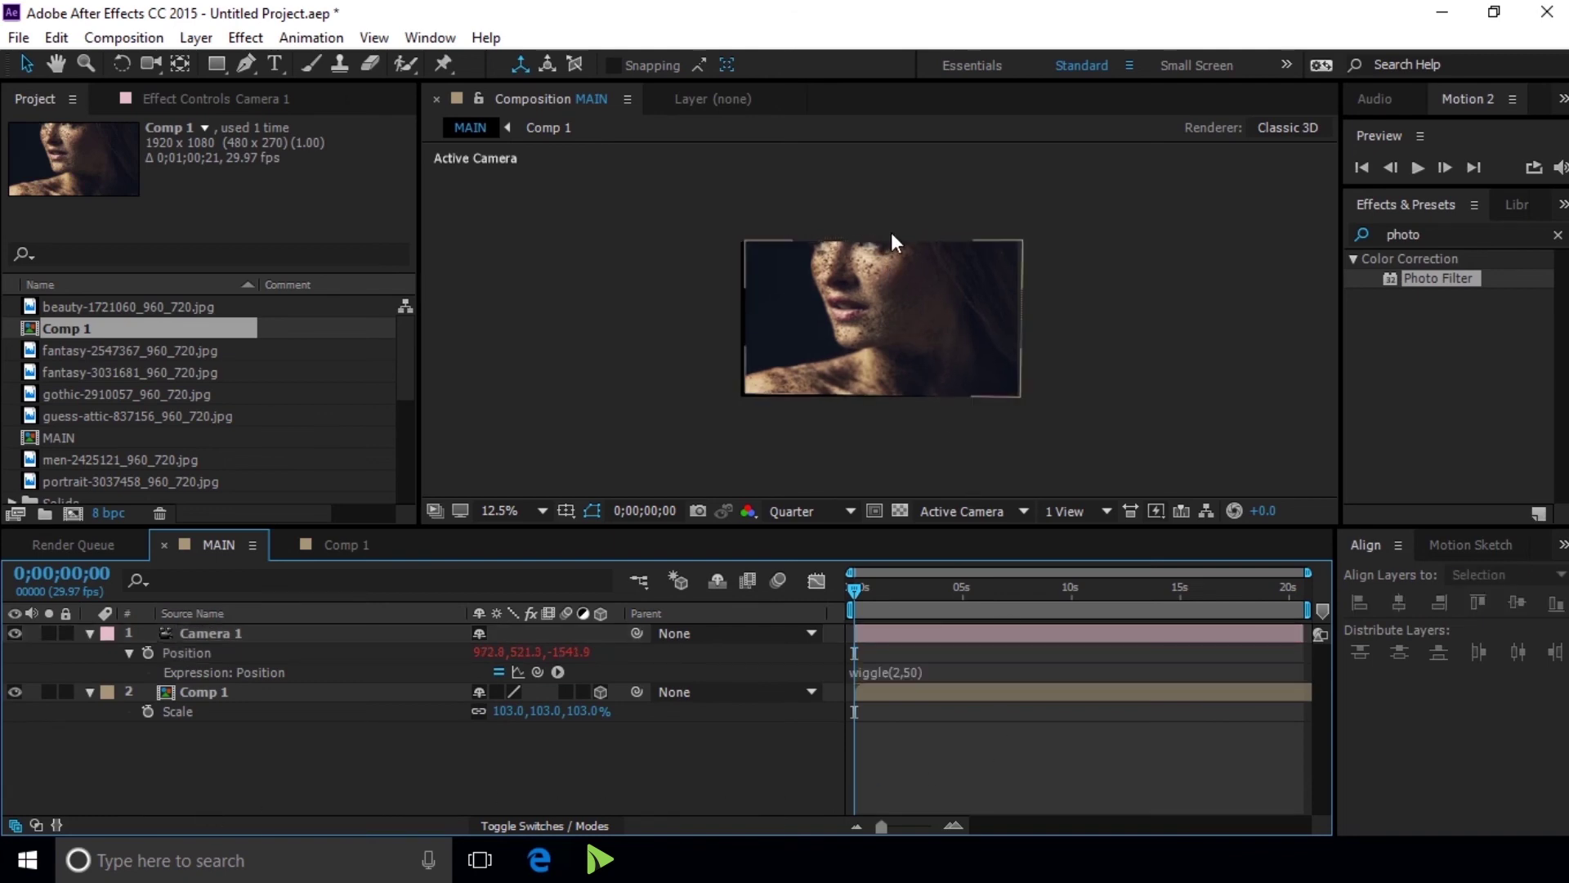
key("period")
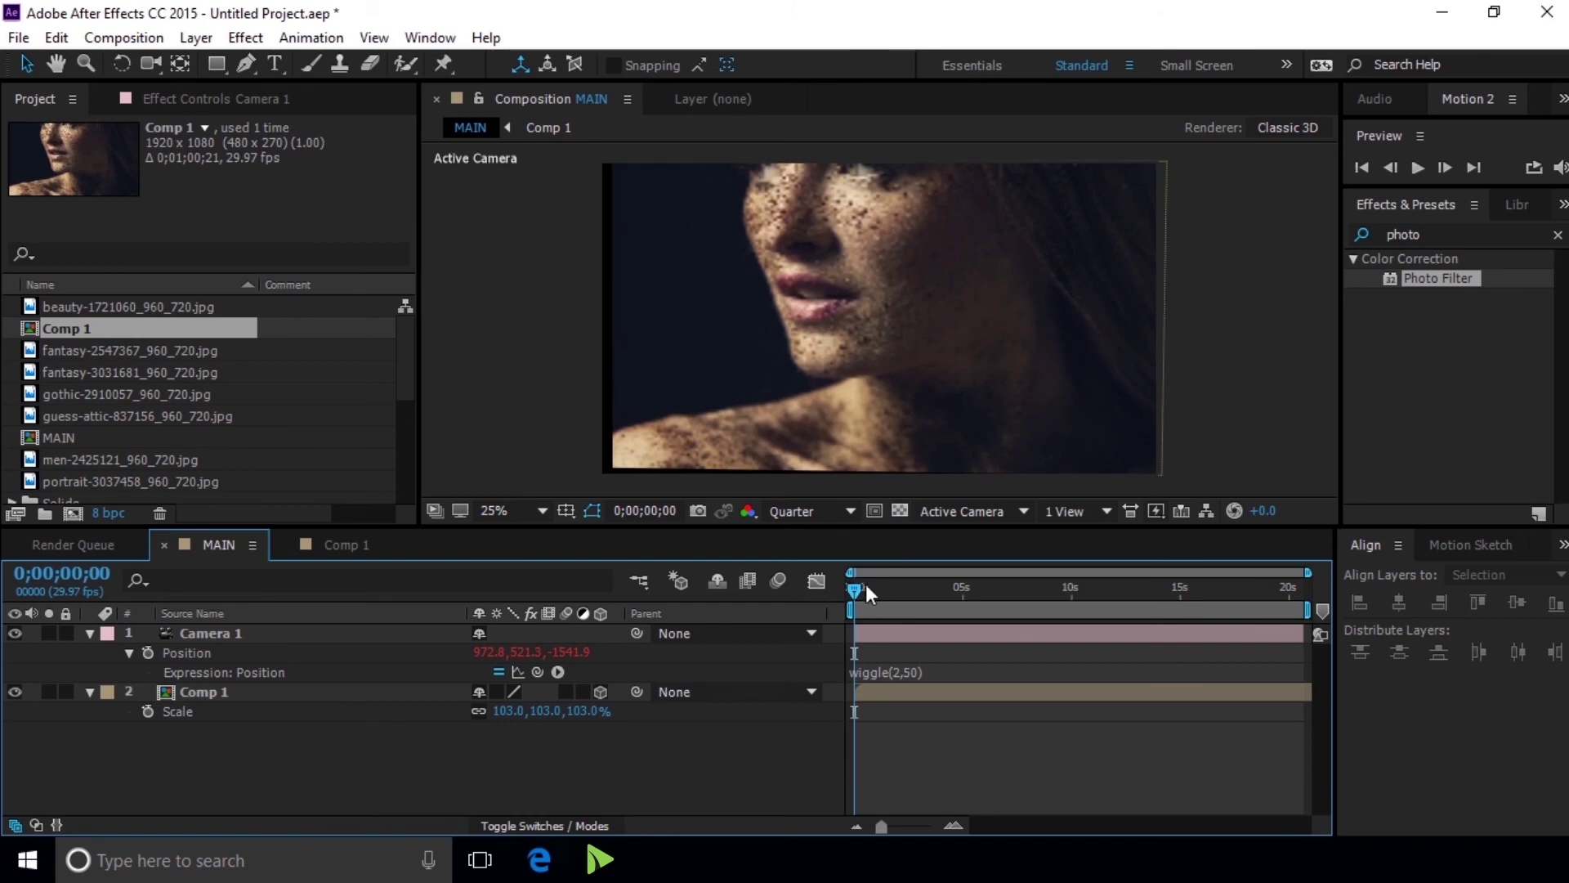
Reduce Camera 1's Position expression to wiggle(2,10)
left_click_drag(856, 591, 900, 592)
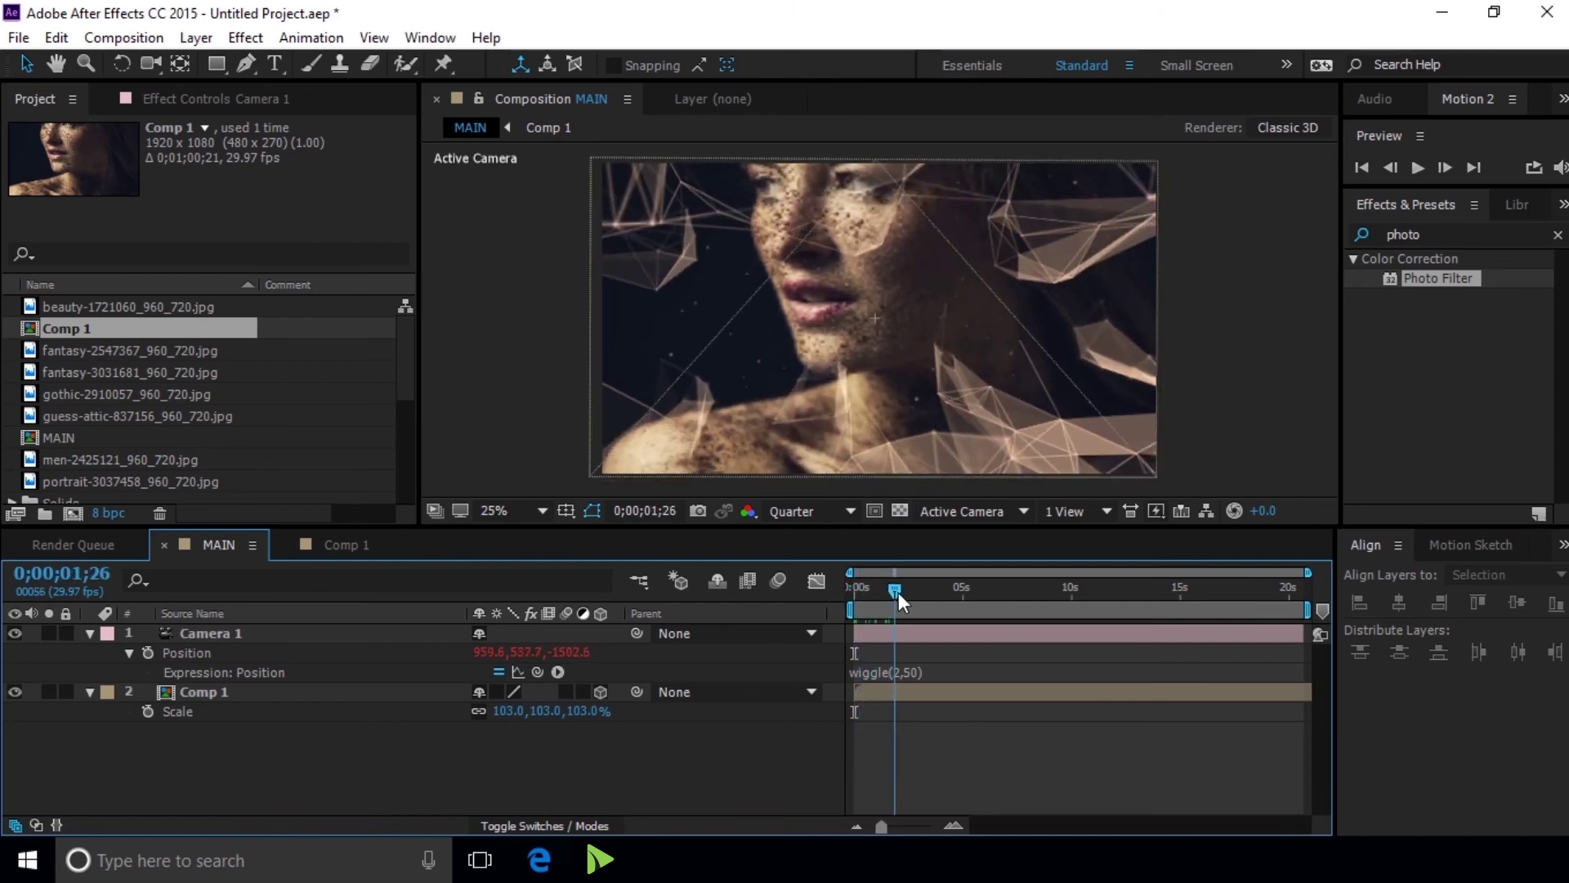
left_click_drag(900, 592, 904, 592)
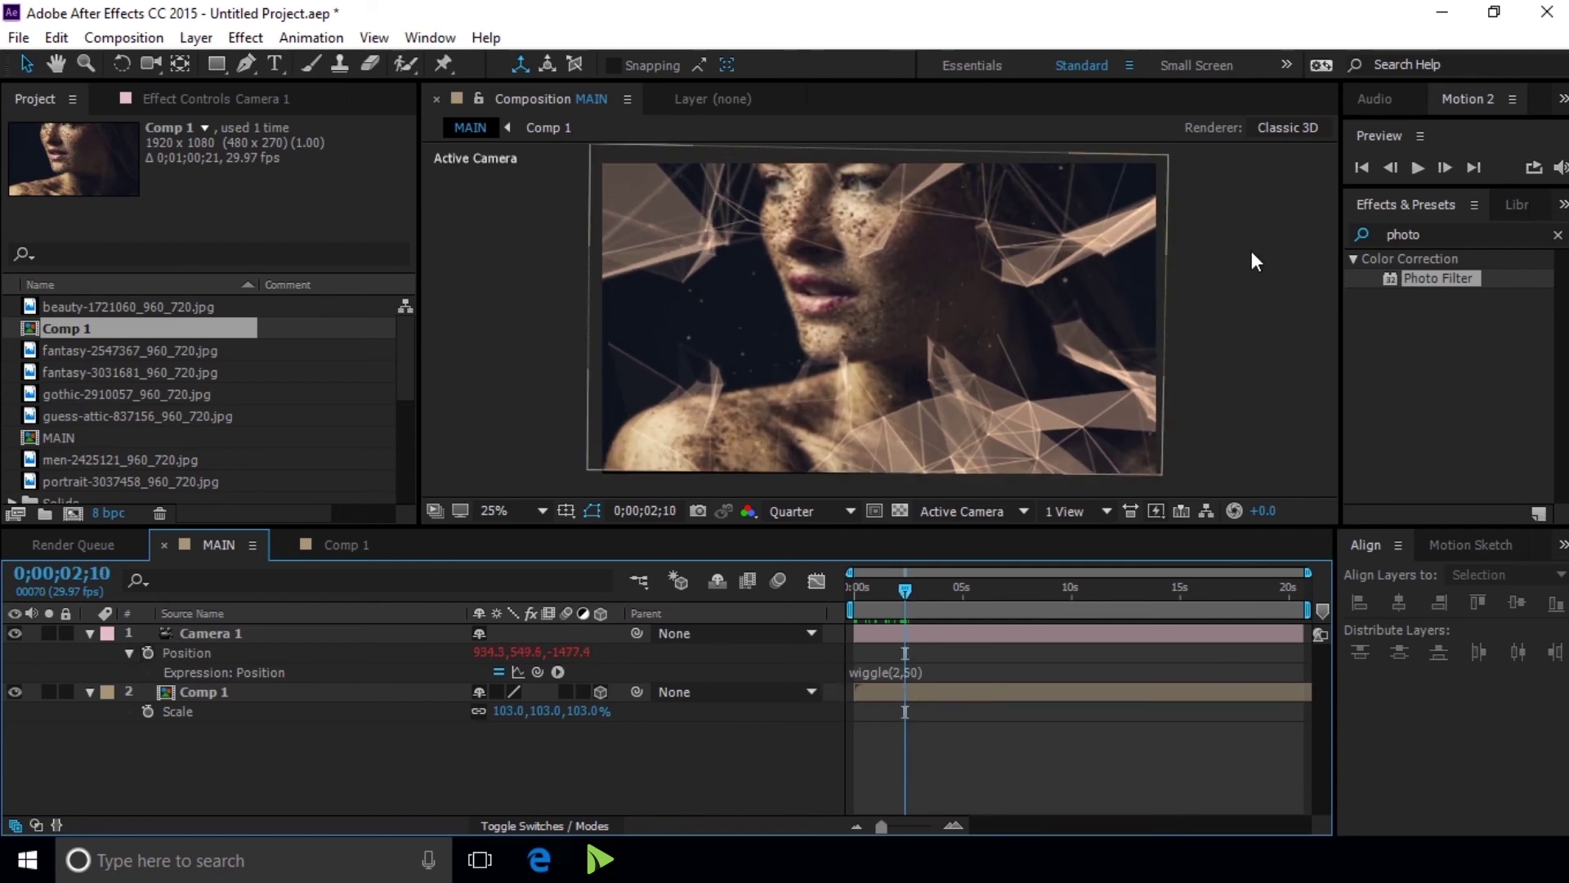
left_click(894, 666)
left_click(912, 671)
key("BackSpace")
type("1")
left_click(991, 701)
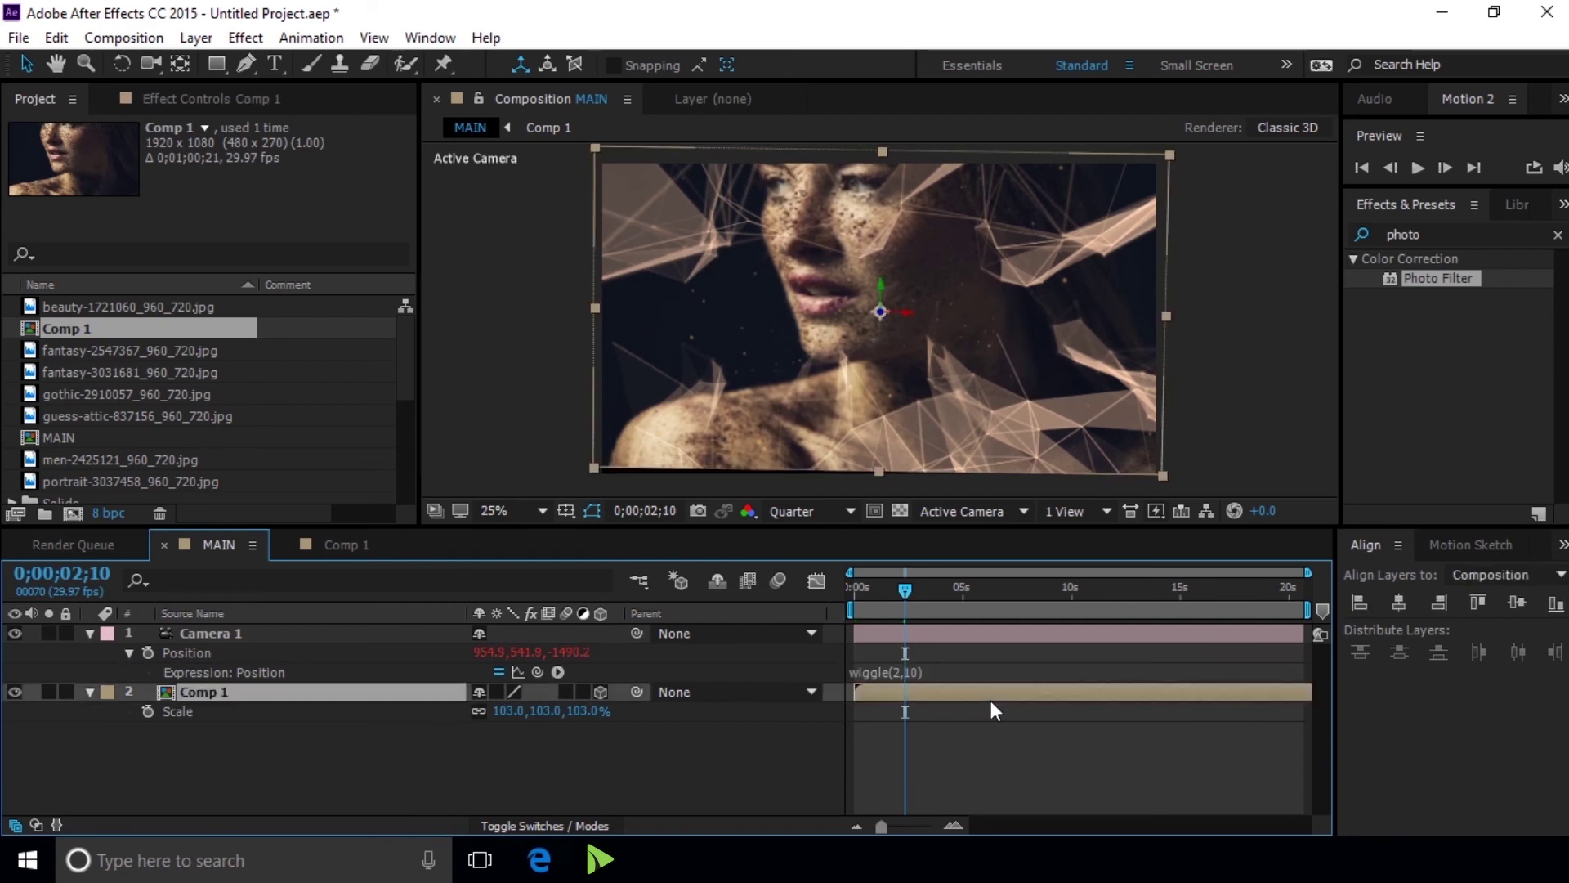
Change the Orientation expression to wiggle(1,1) and preview from the first frame
left_click(300, 634)
key("u")
key("u")
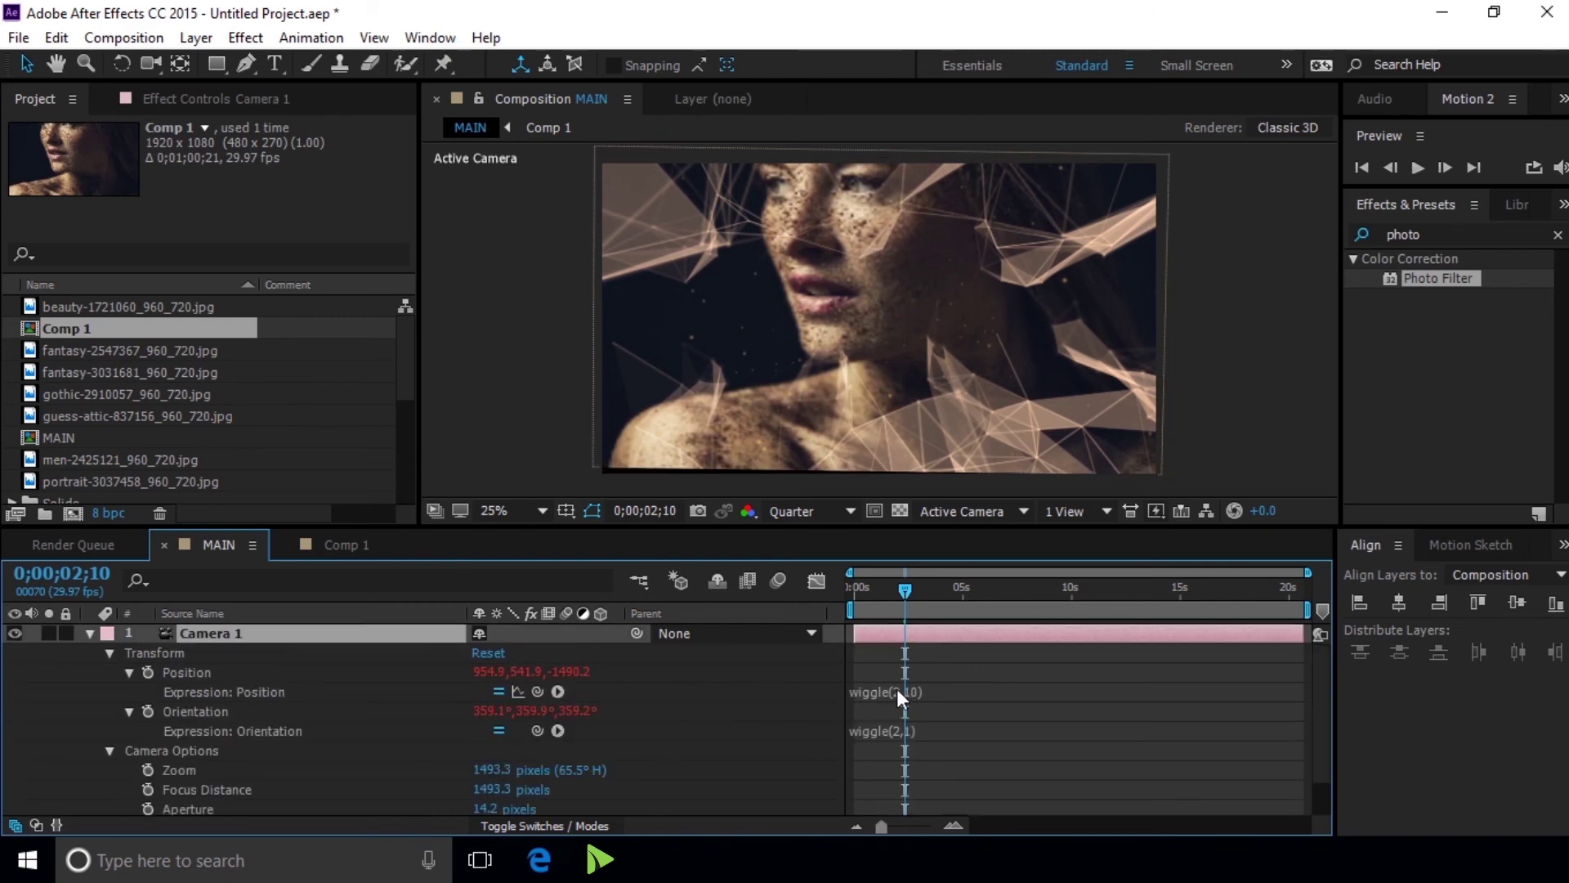
left_click(897, 691)
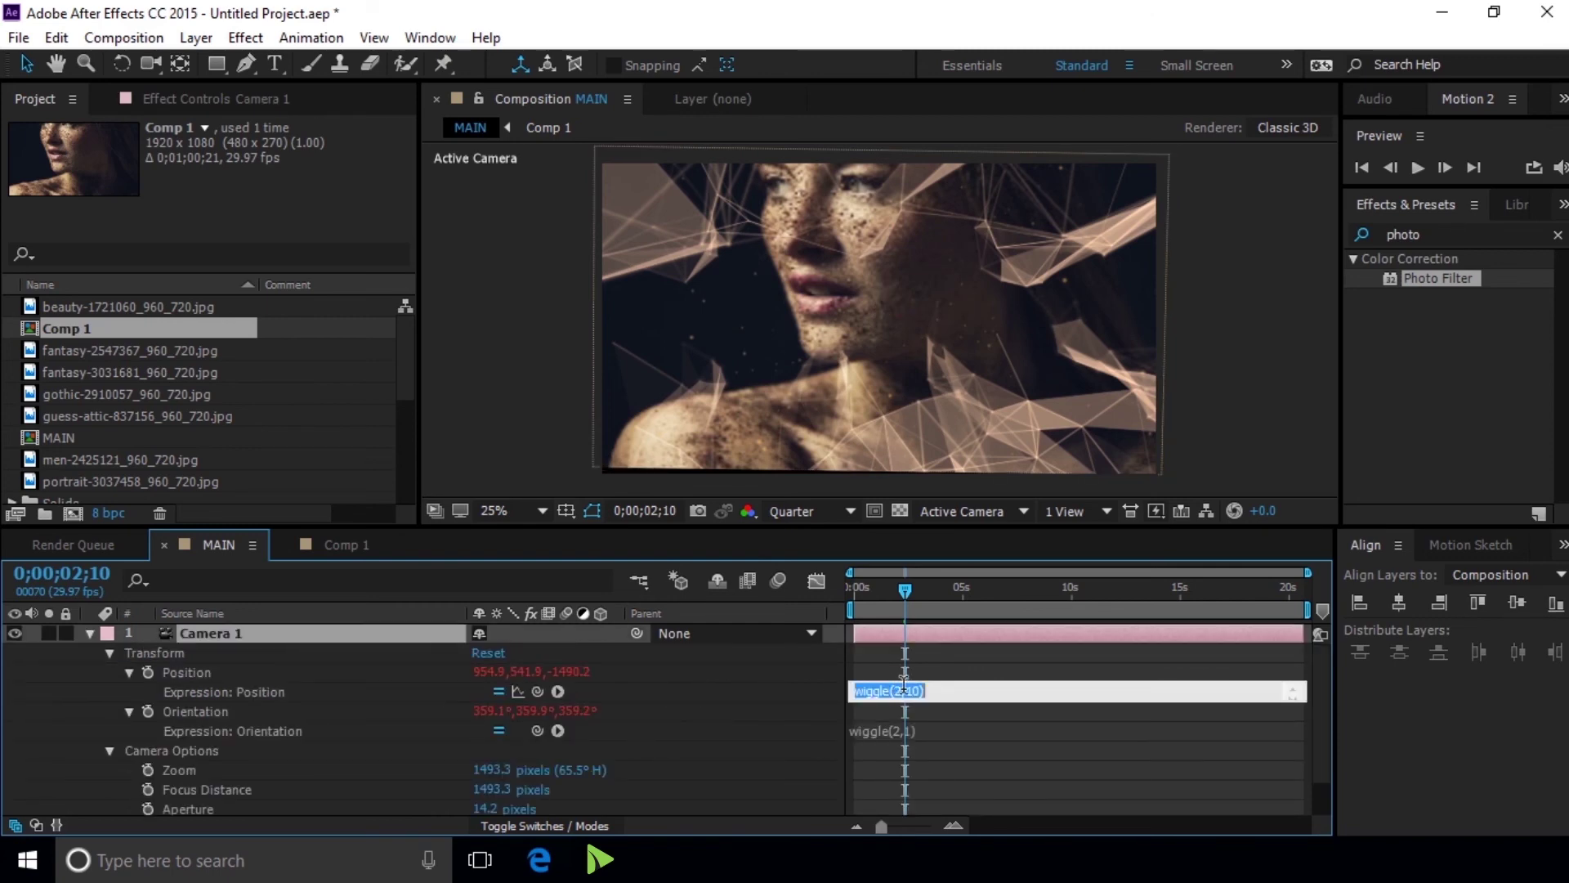
left_click(905, 753)
left_click(875, 728)
left_click(902, 730)
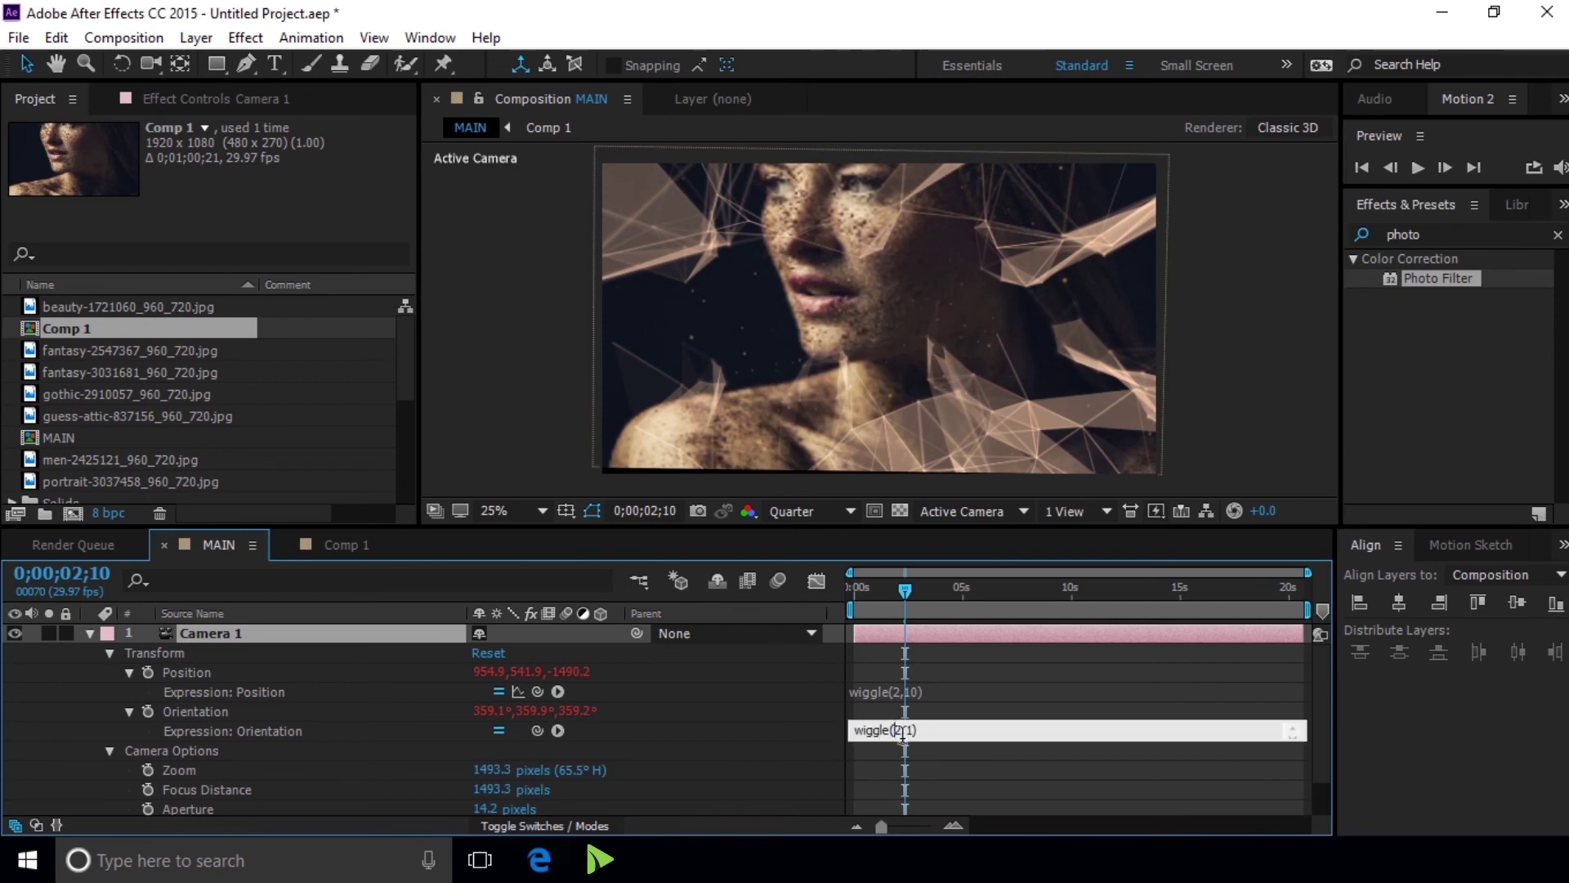
left_click(1027, 752)
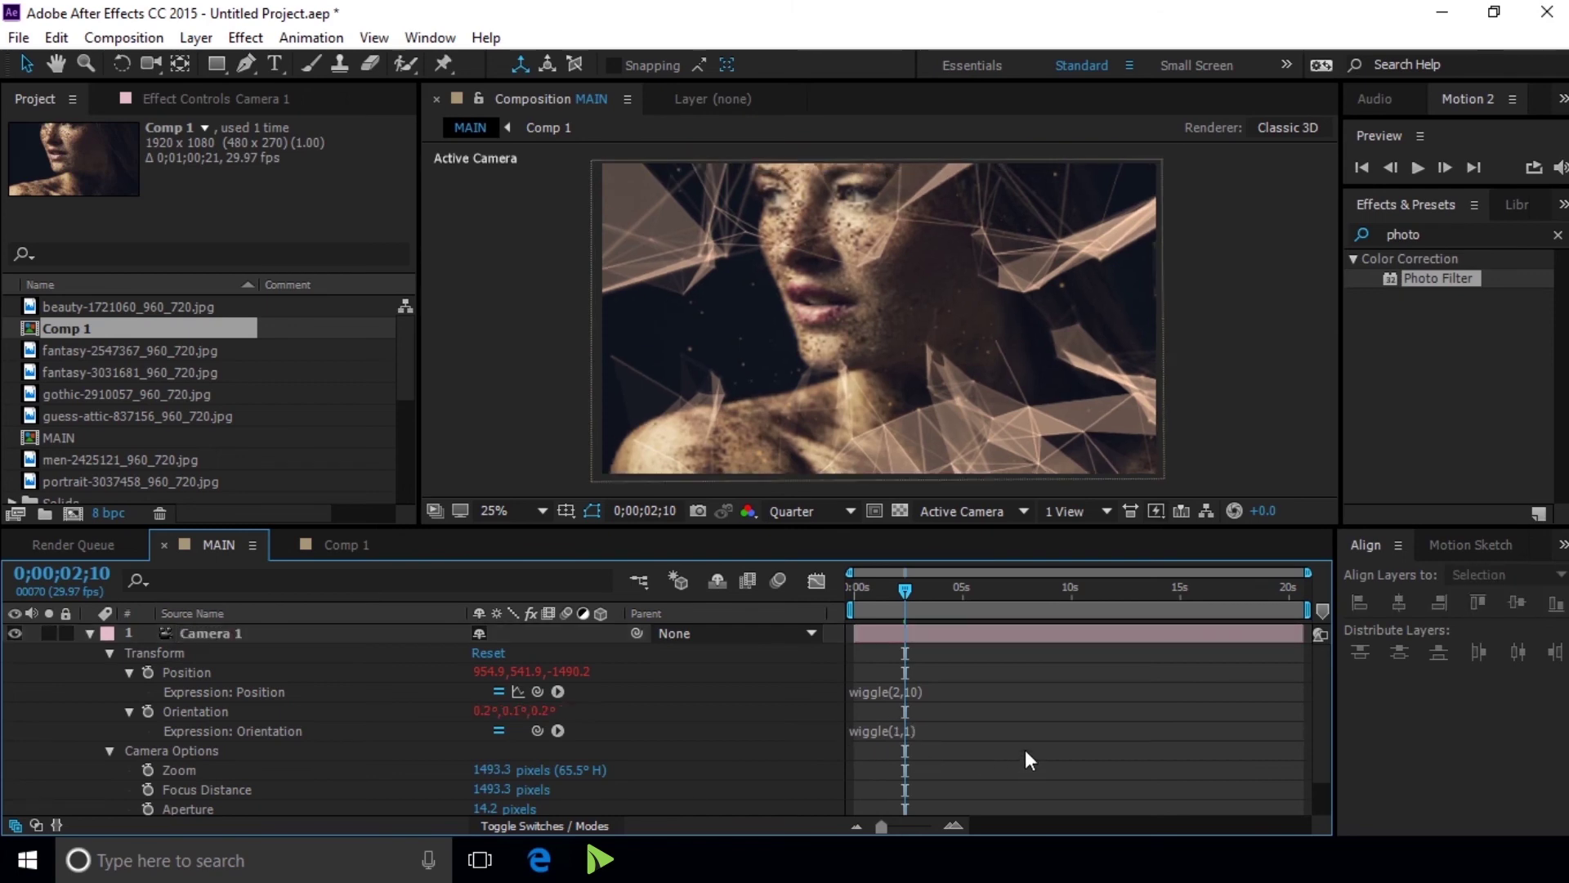
left_click(1361, 169)
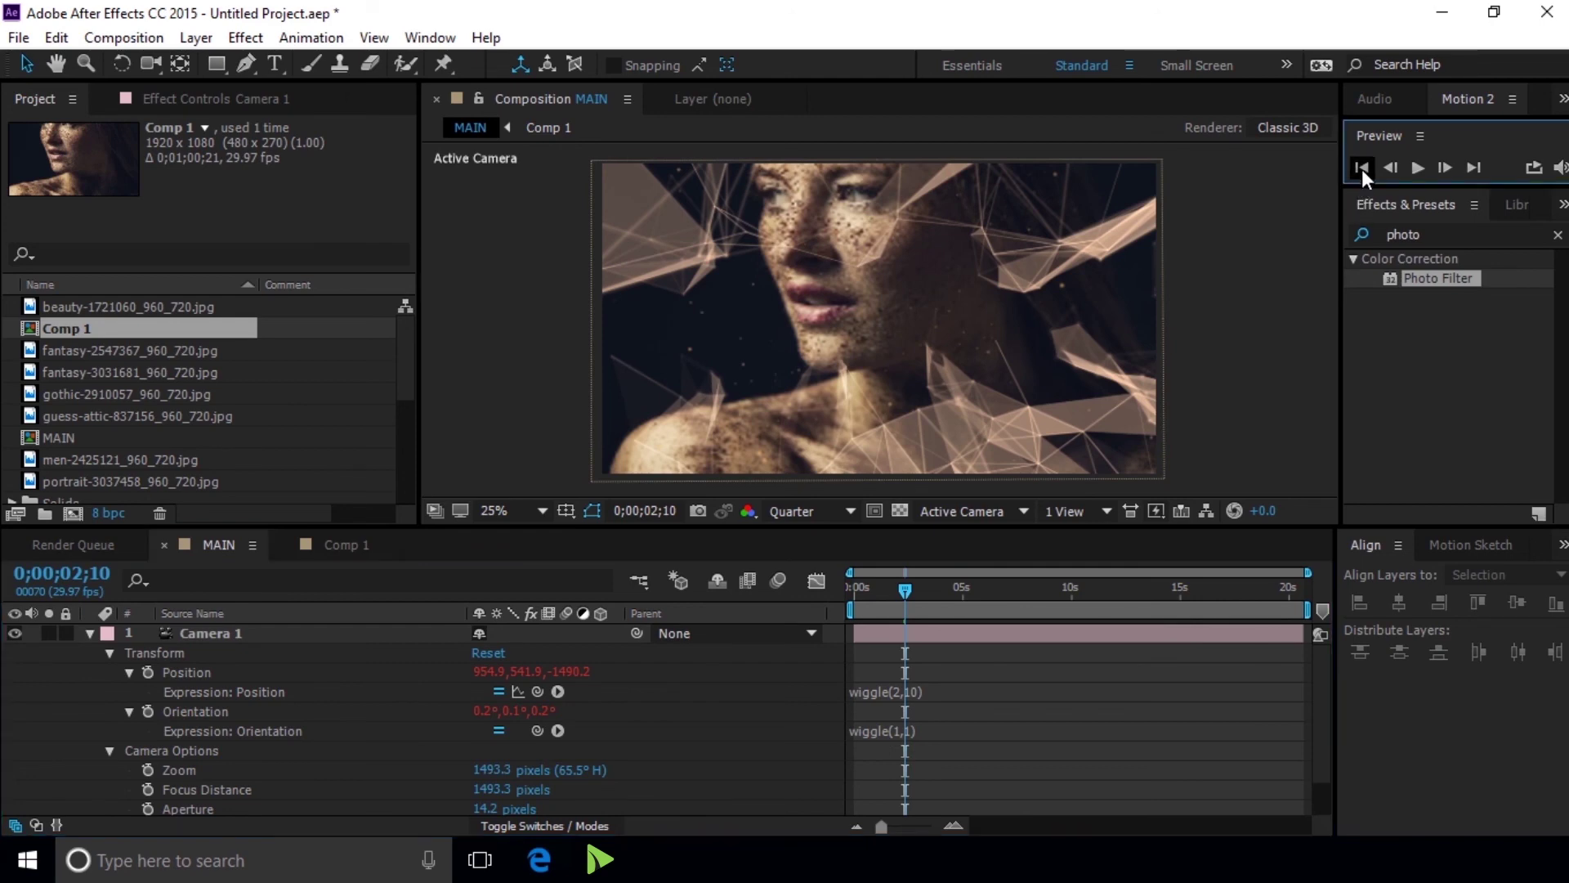
left_click(1414, 168)
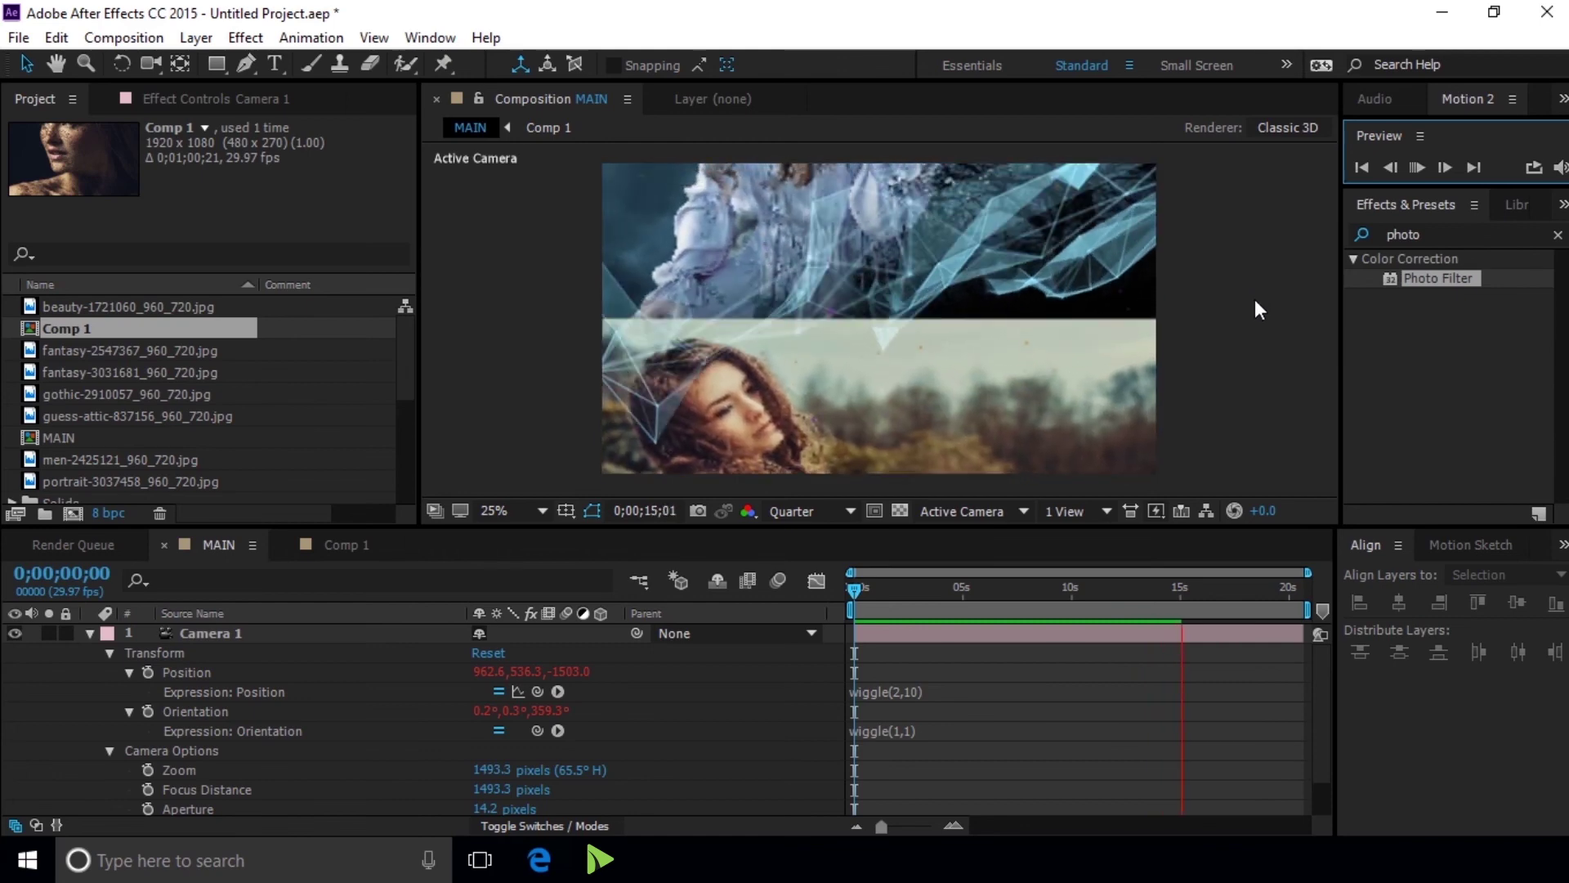
left_click(1415, 166)
left_click(1360, 166)
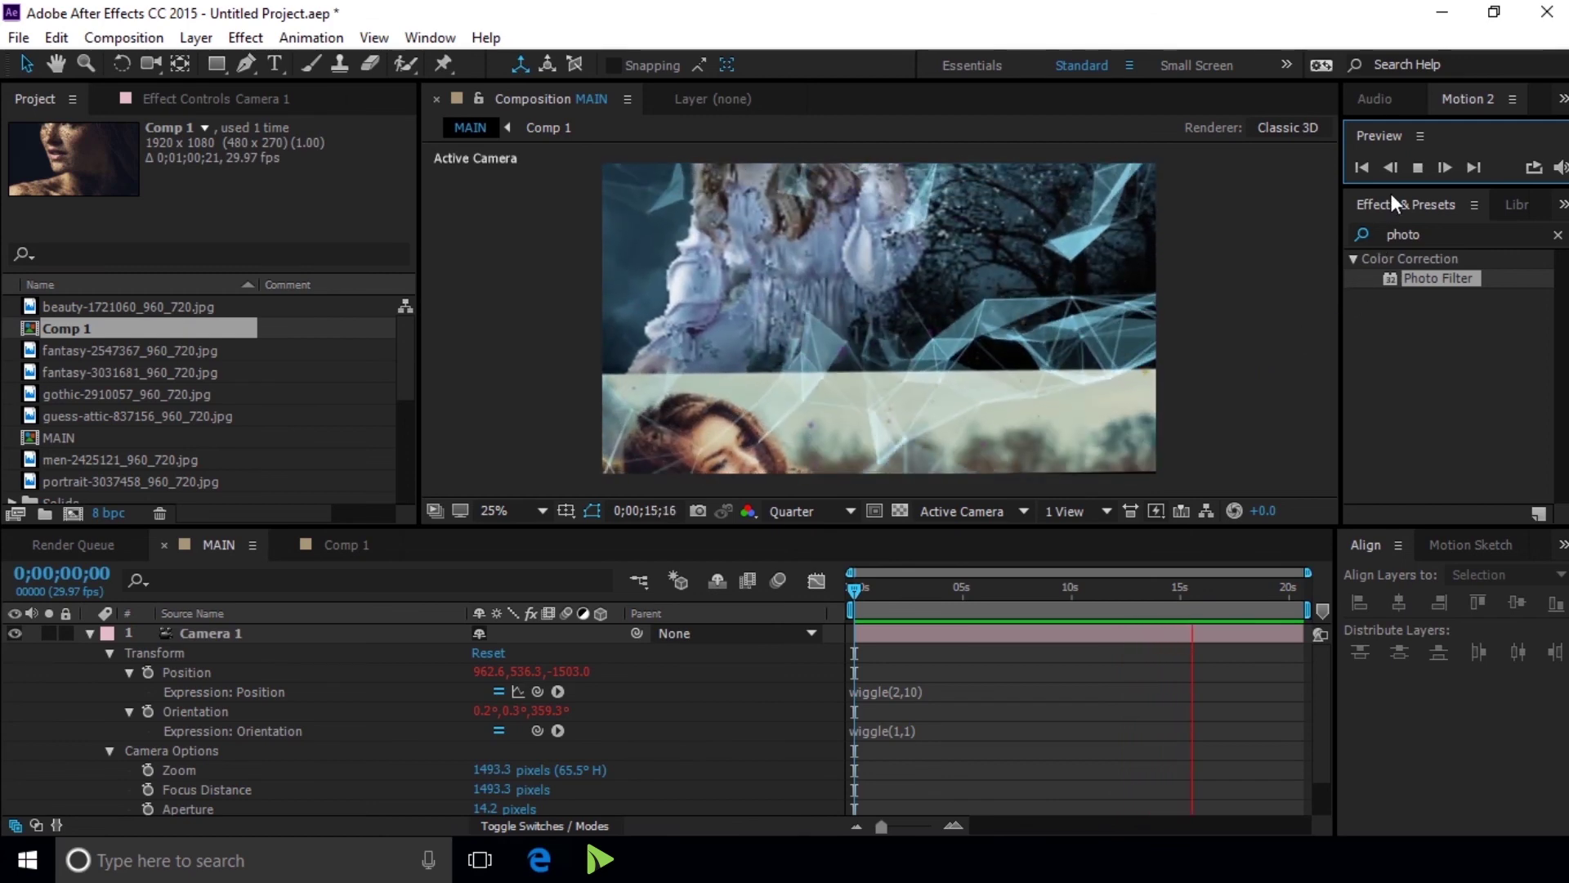
Collapse Camera 1, set Comp 1's Scale to 106%, and replay MAIN from frame one
left_click(1414, 166)
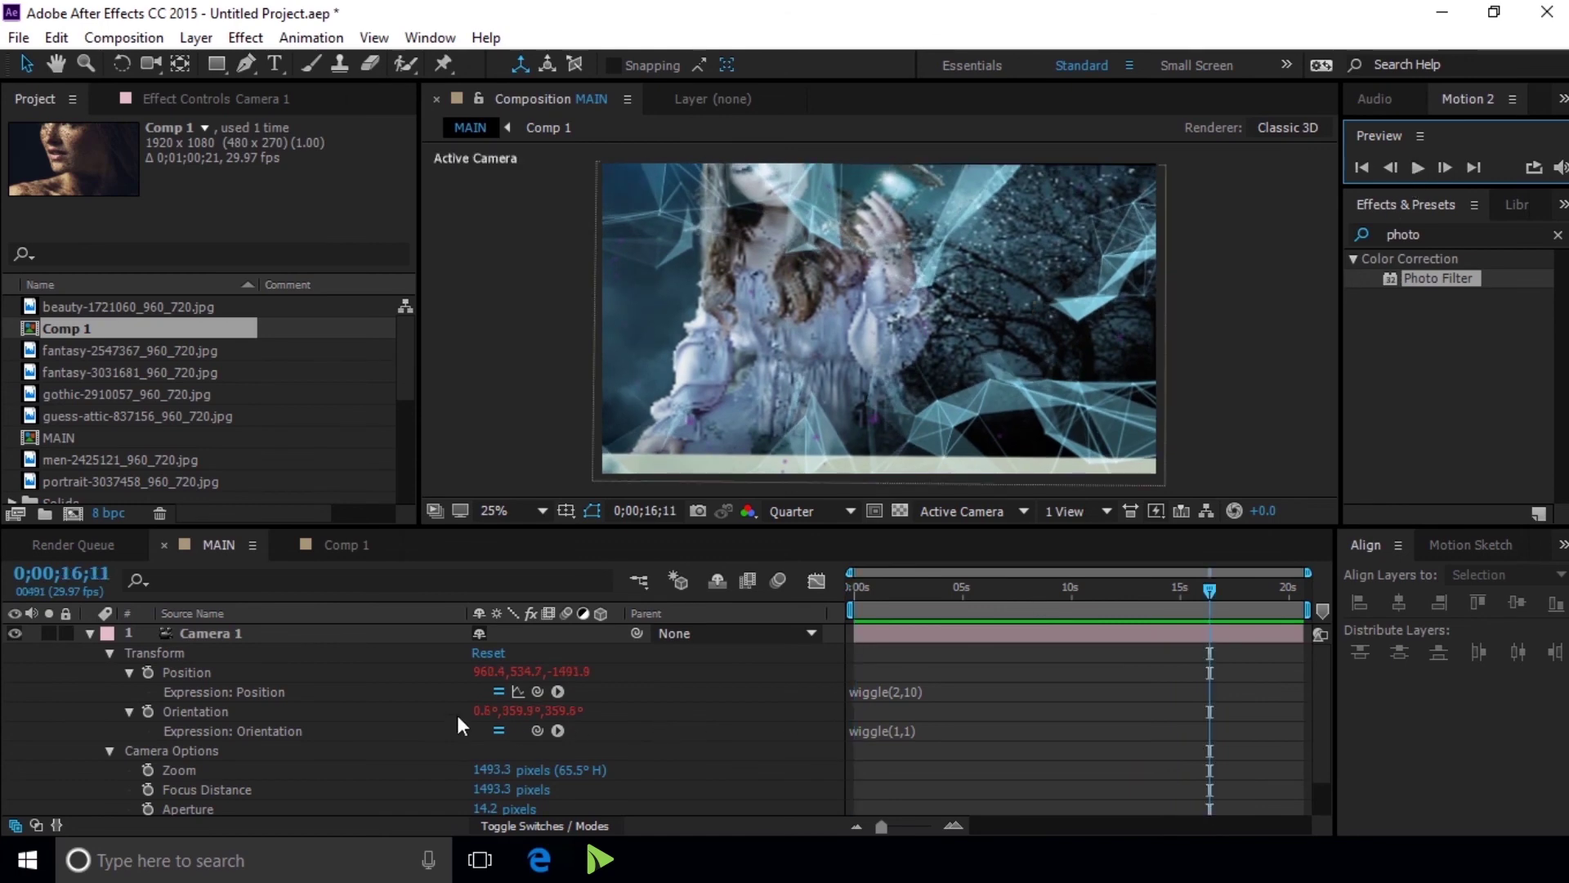
left_click(91, 628)
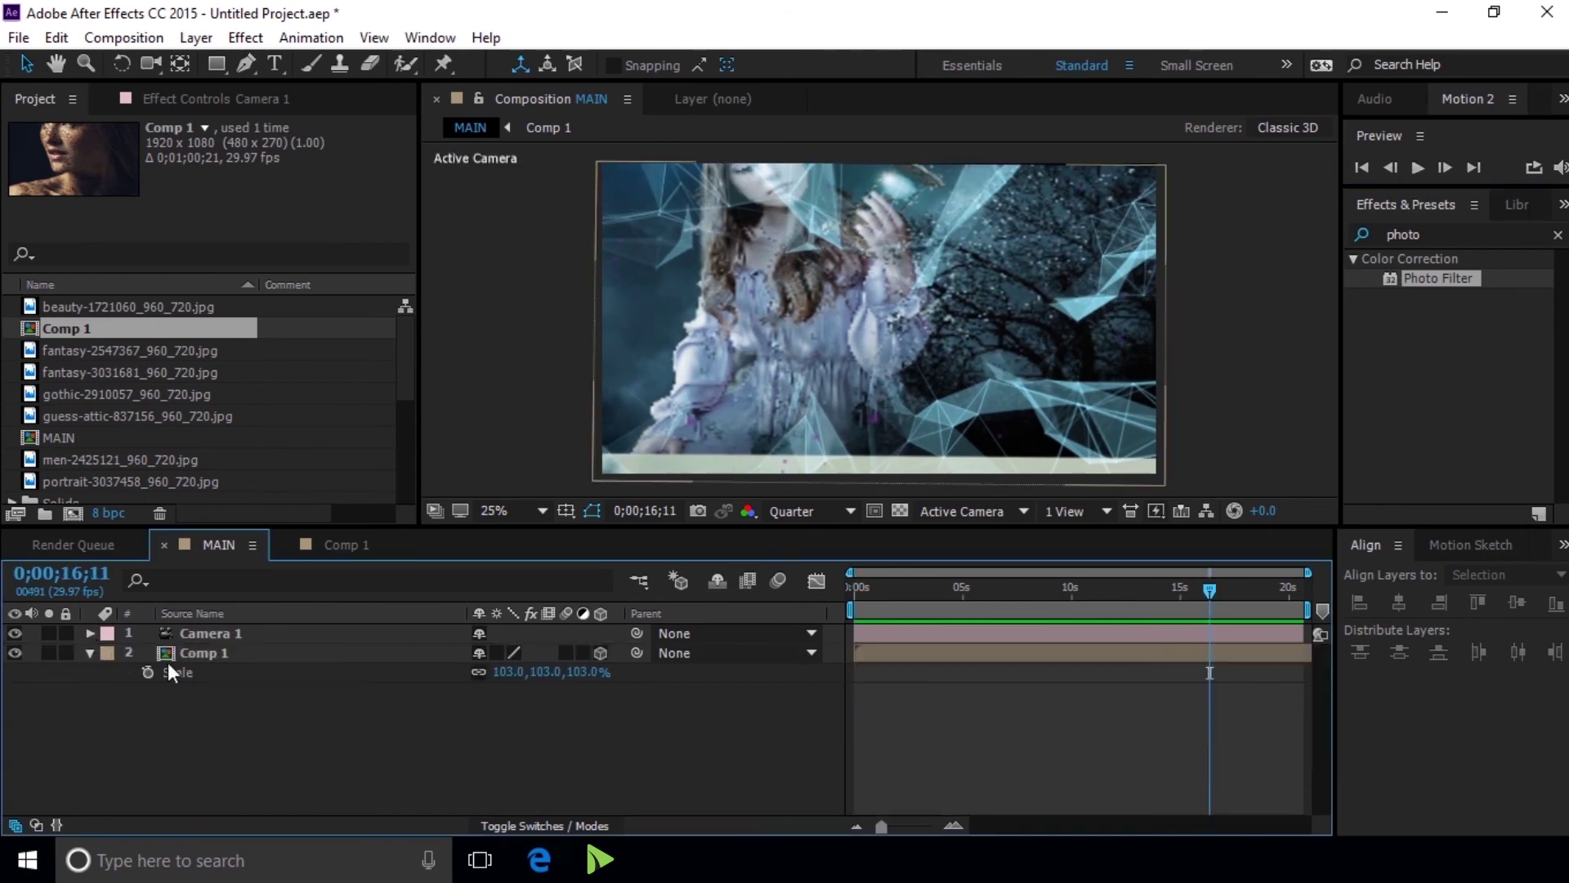
left_click(214, 654)
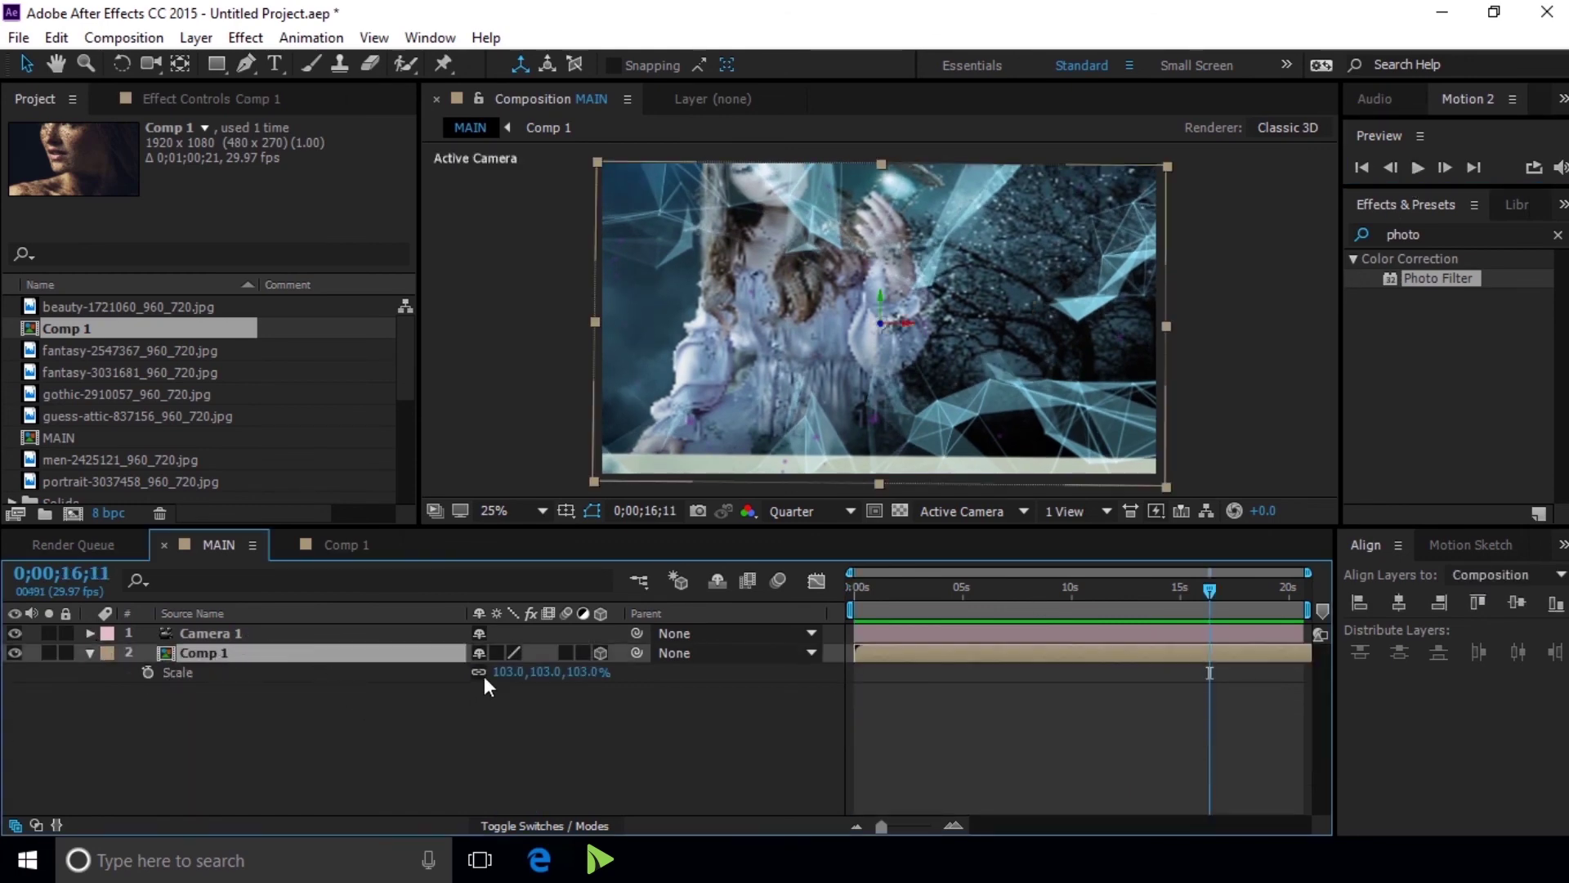
key("Return")
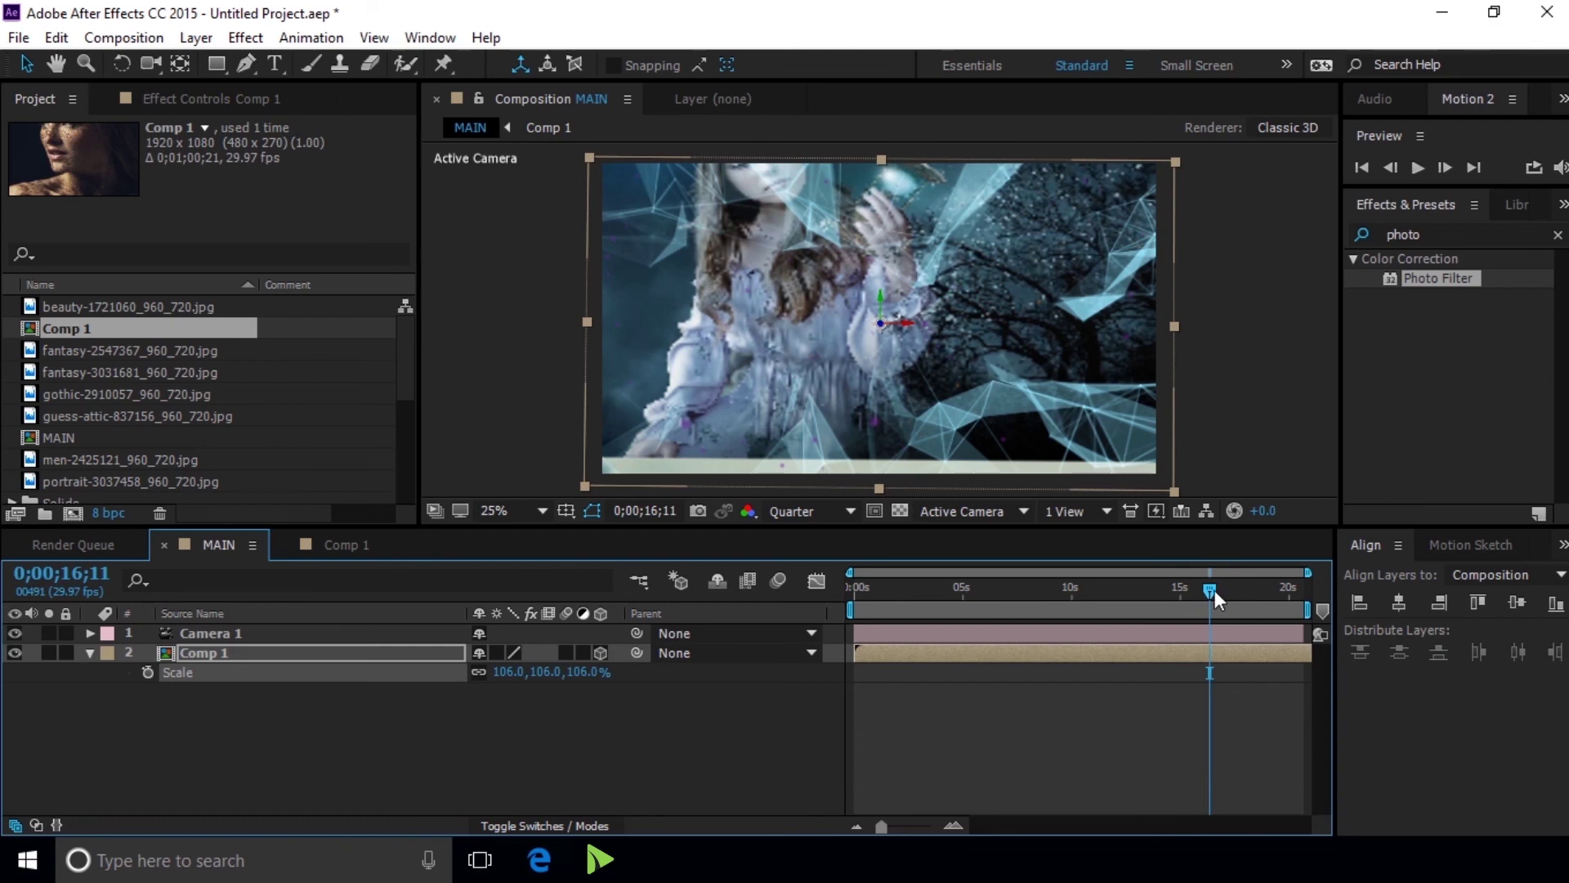
key("space")
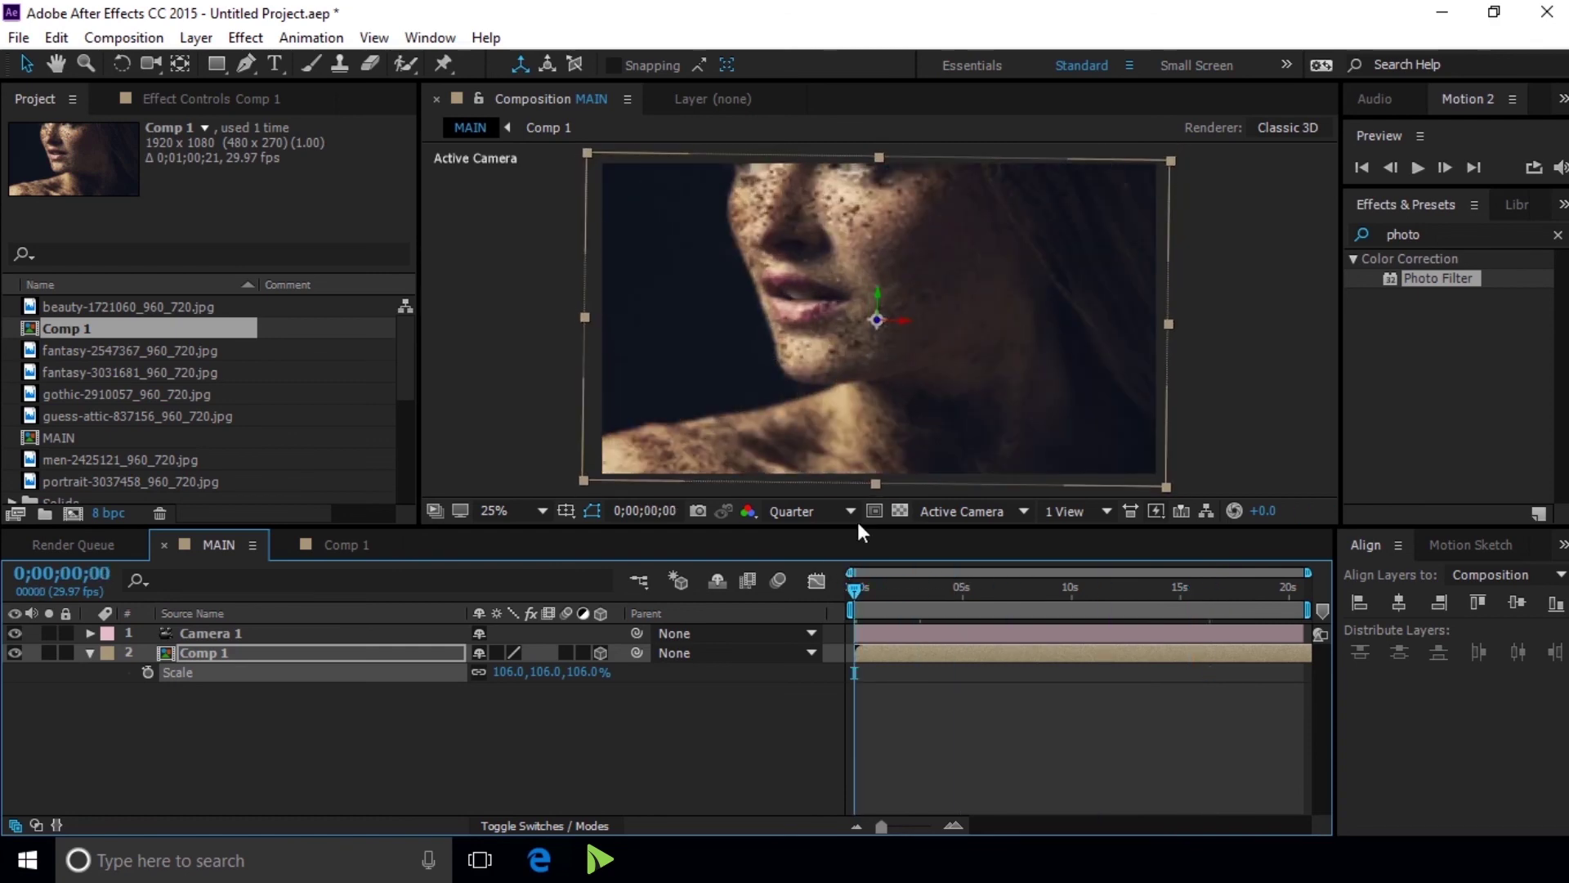
left_click(1420, 168)
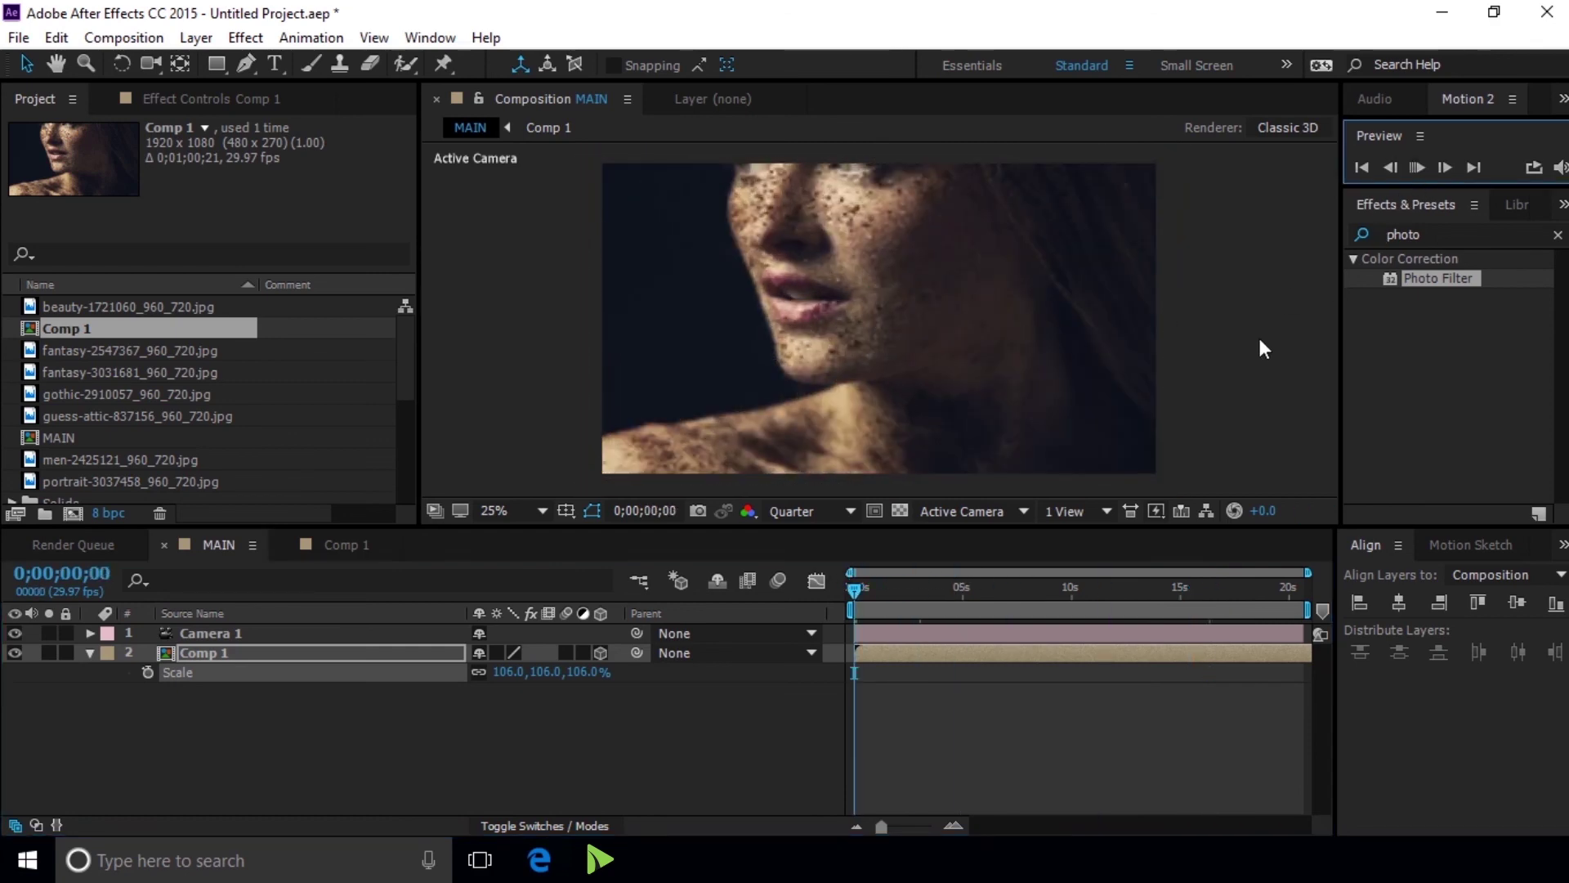